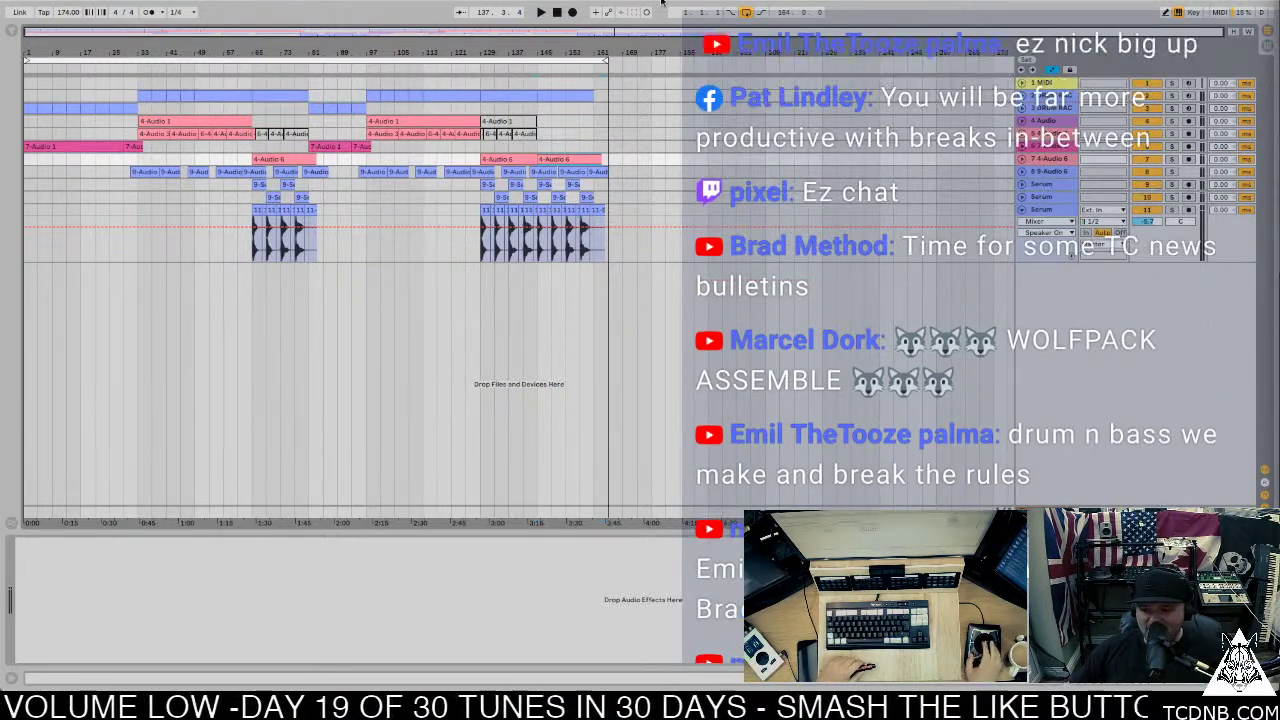
Step: Play the arrangement from bar 1 and listen through the intro and first drop for parts that need fixing
{"action": "left_click", "coordinate": [30, 108]}
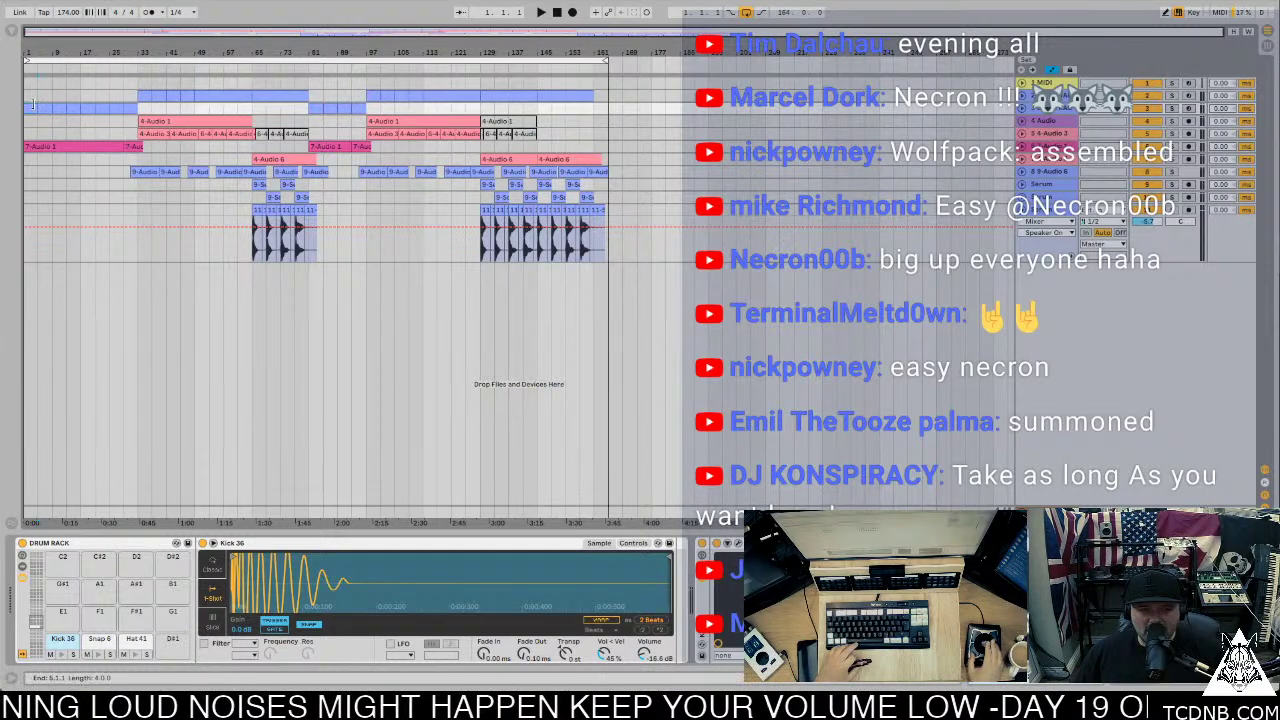
{"action": "key", "text": "space"}
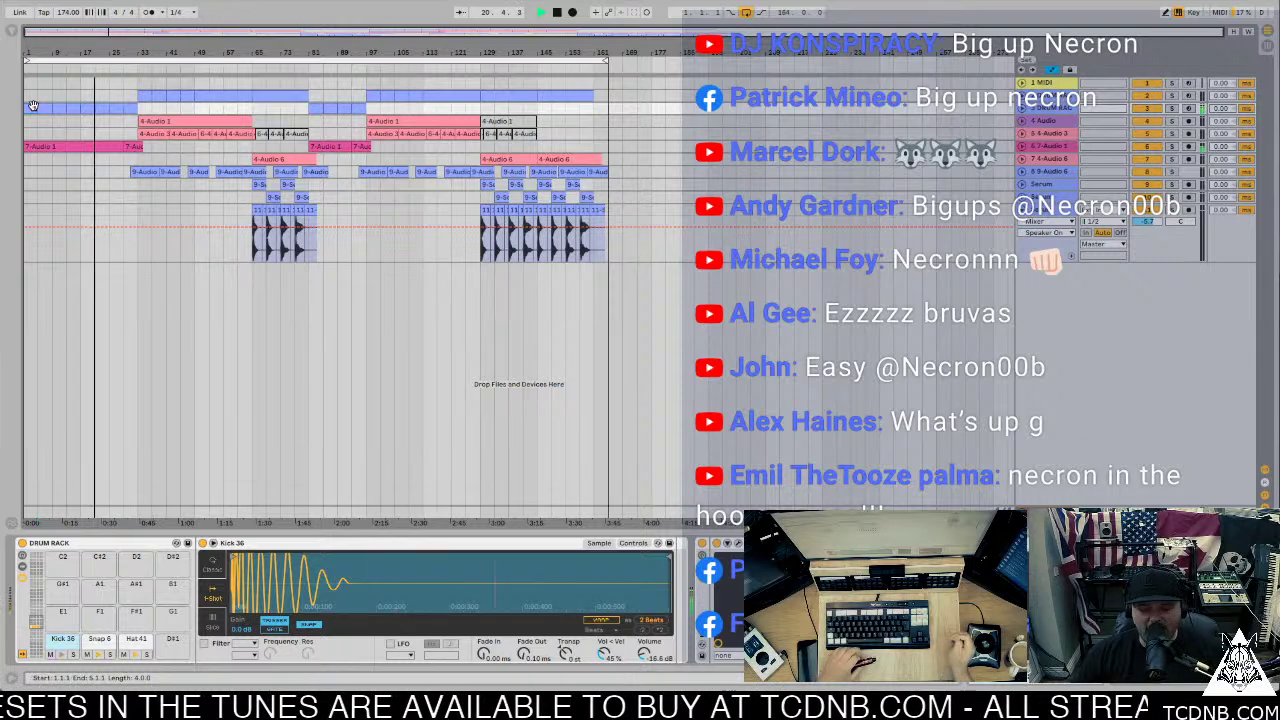
{"action": "key", "text": "ctrl+d"}
{"action": "key", "text": "ctrl+d"}
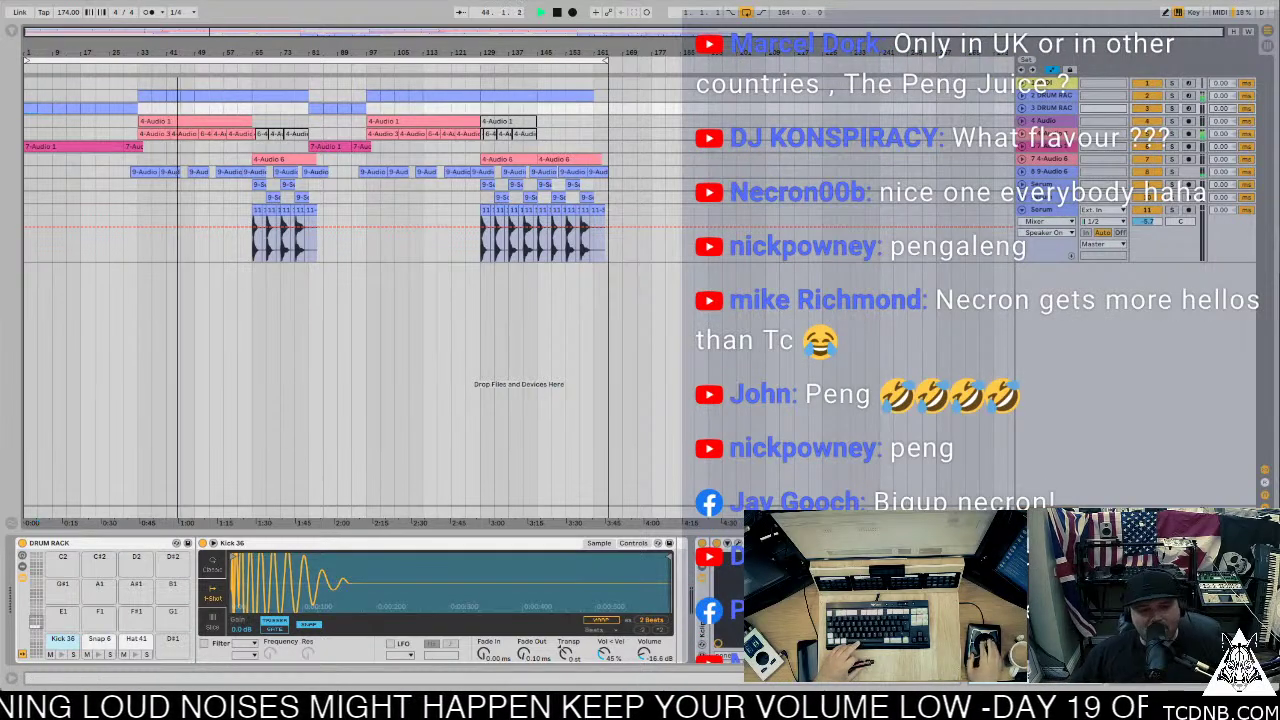
{"action": "left_click", "coordinate": [123, 148]}
{"action": "key", "text": "space"}
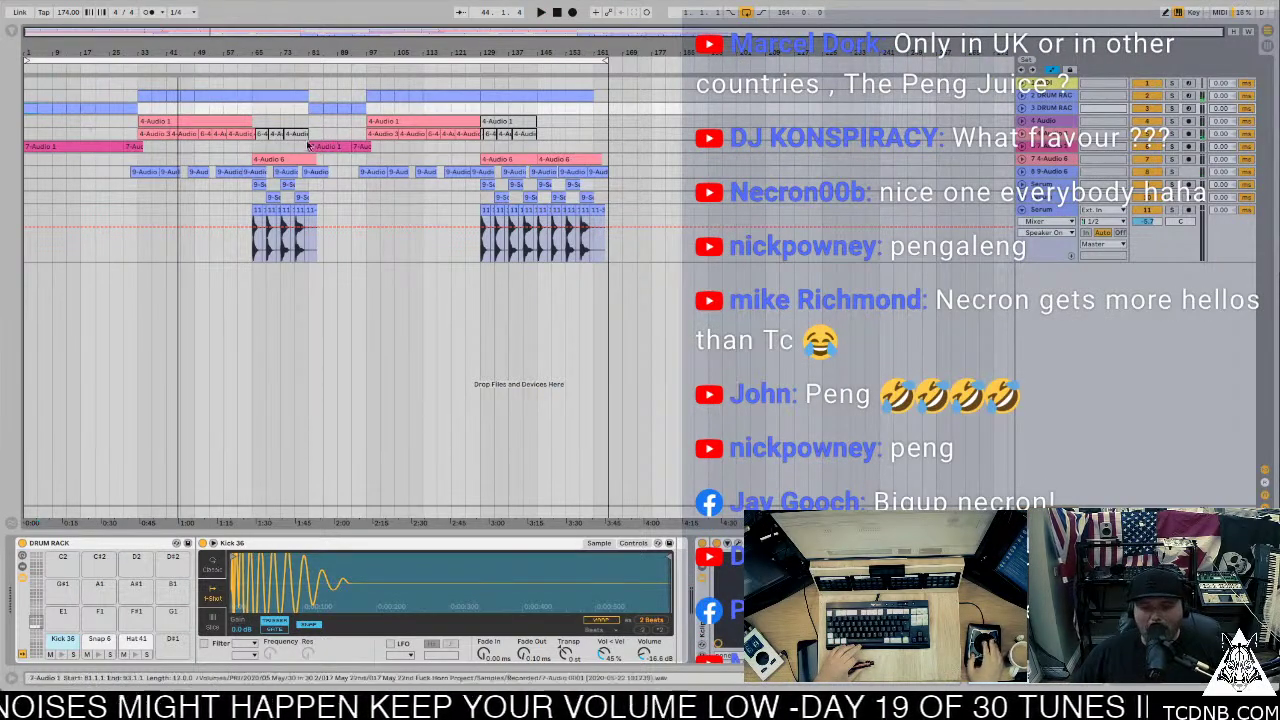
{"action": "left_click", "coordinate": [35, 114]}
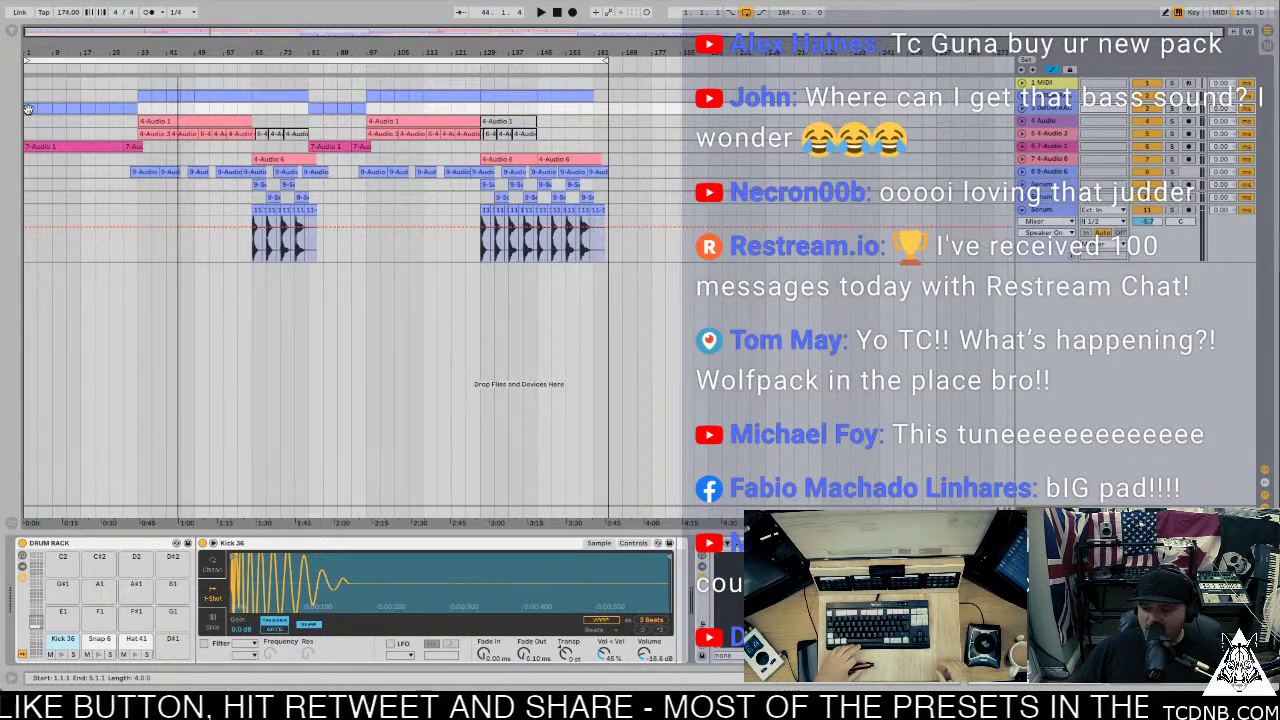
{"action": "key", "text": "space"}
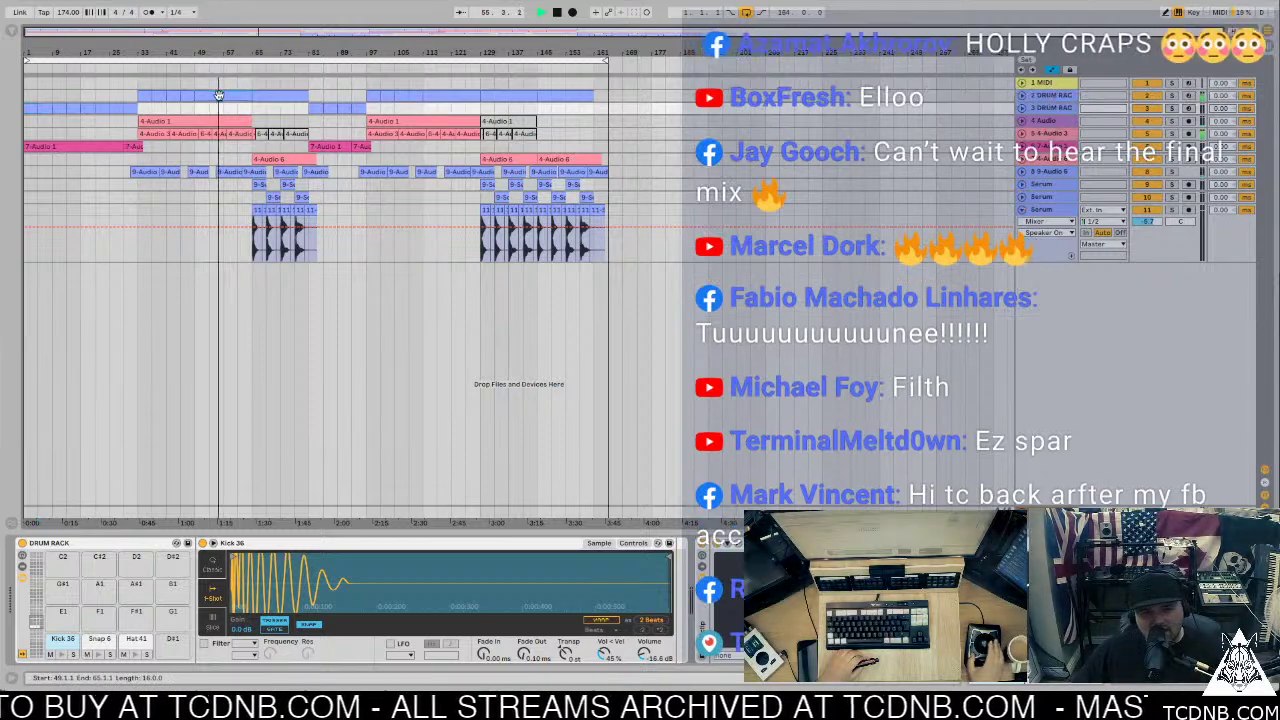
Step: Remove all the 808CY_1_Orig_ST cymbal notes from the 16-bar drum clip starting at bar 49
{"action": "double_click", "coordinate": [222, 93]}
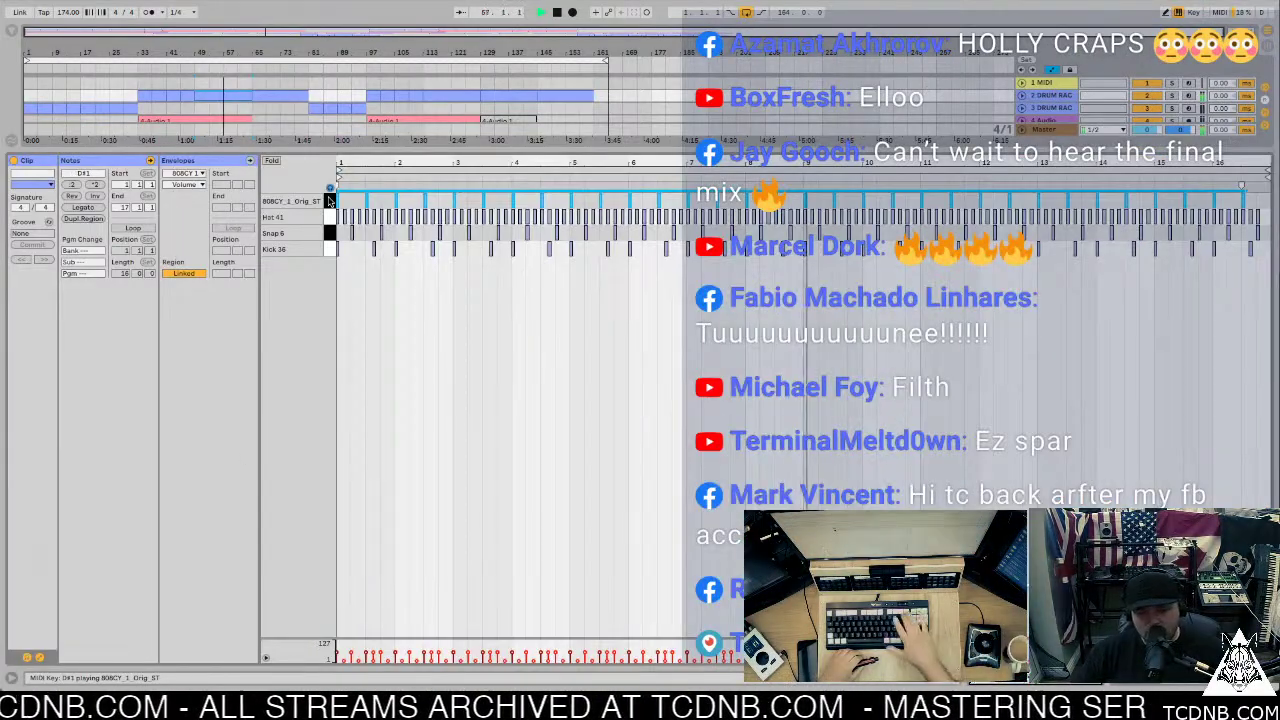
{"action": "key", "text": "Delete"}
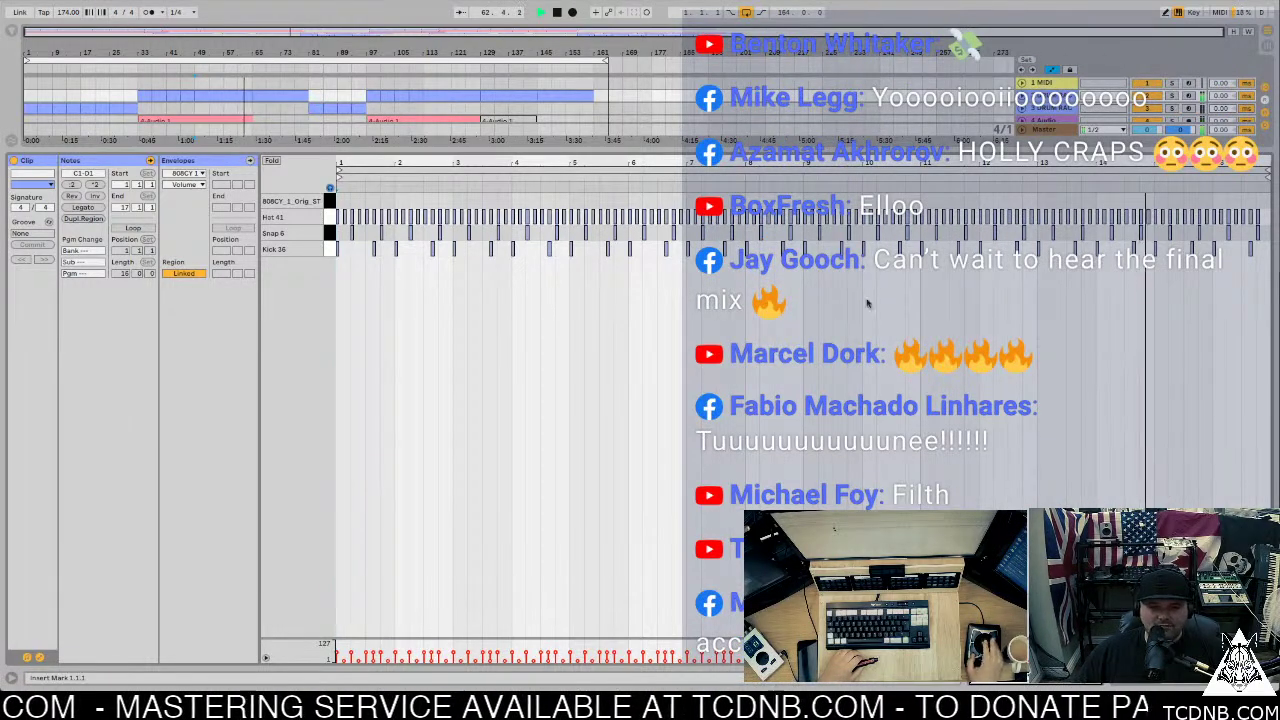
{"action": "key", "text": "ctrl+alt+l"}
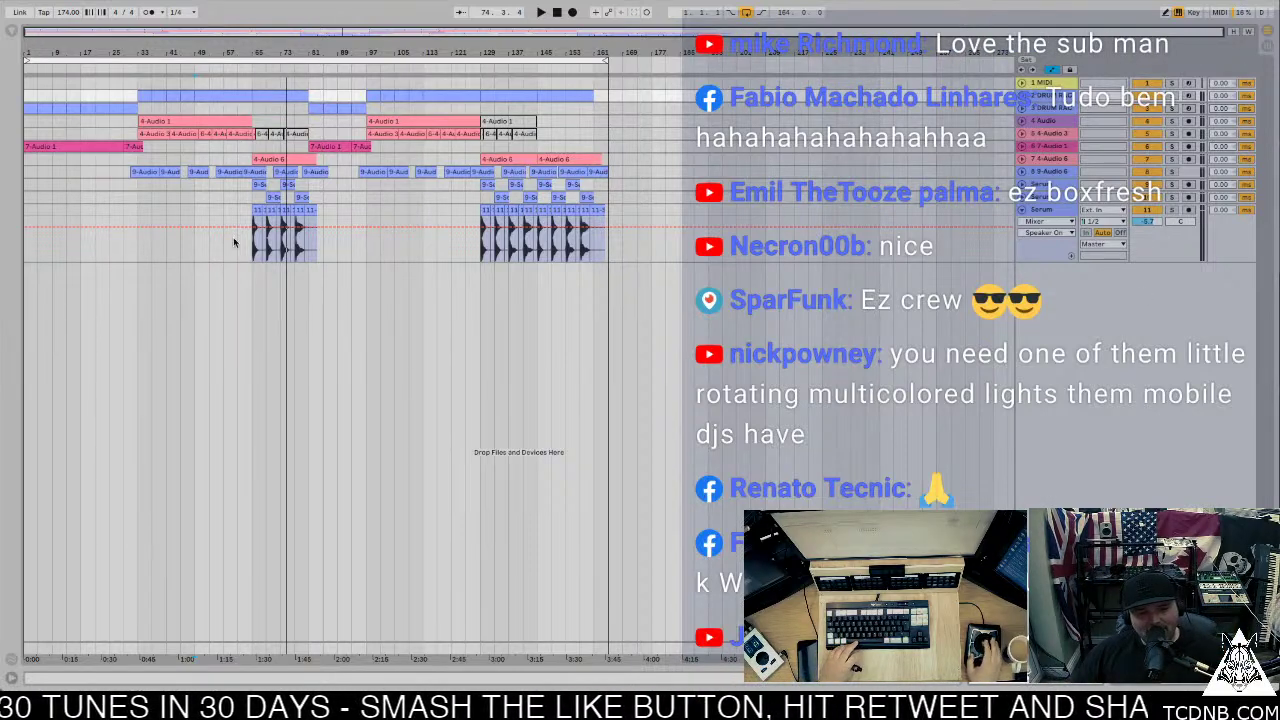
Step: Play on from around bar 61 and remove the 808CY_1_Orig_ST cymbal notes from the 16-bar drum clip at bar 113
{"action": "left_click", "coordinate": [240, 197]}
{"action": "key", "text": "space"}
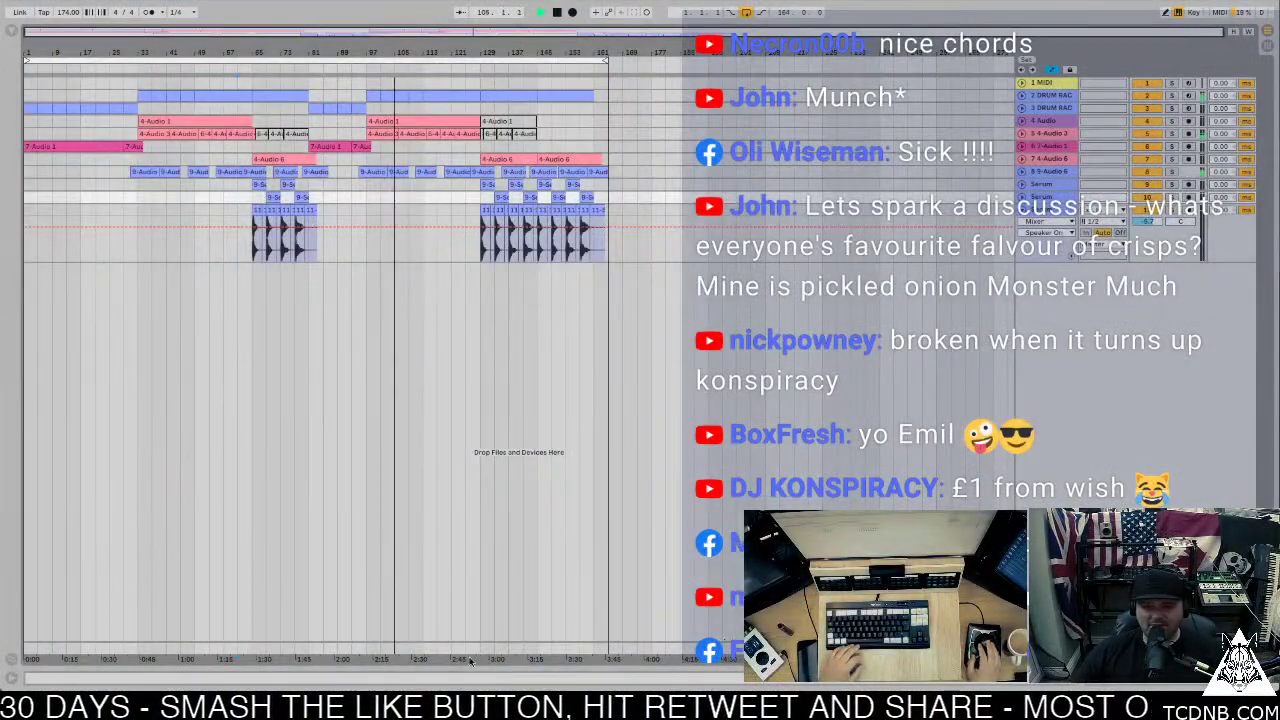
{"action": "double_click", "coordinate": [447, 101]}
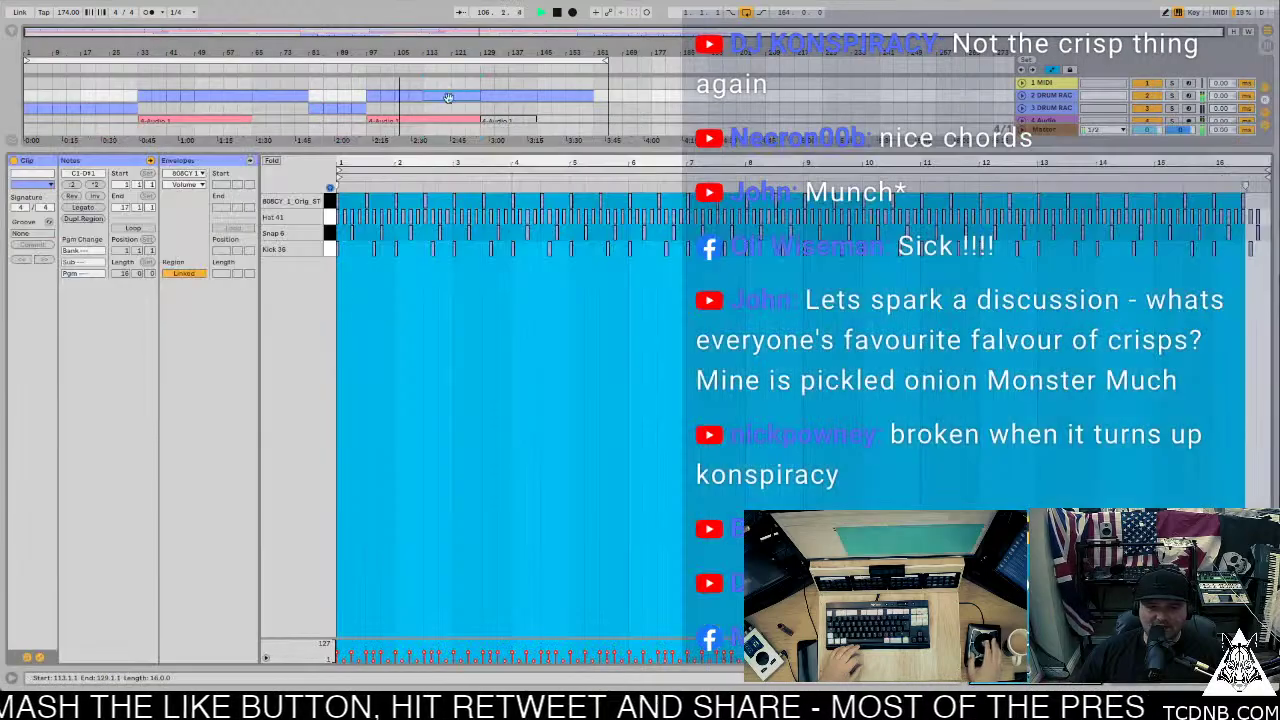
{"action": "key", "text": "Delete"}
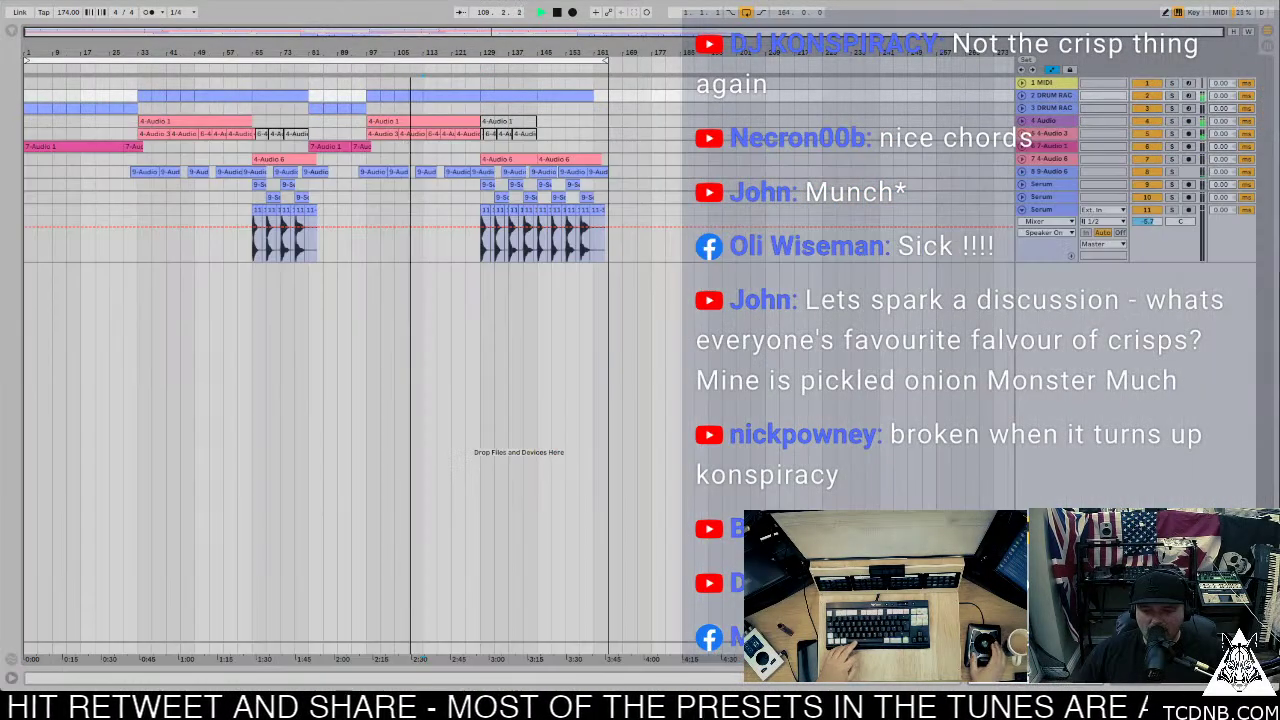
{"action": "key", "text": "ctrl+alt+l"}
{"action": "key", "text": "space"}
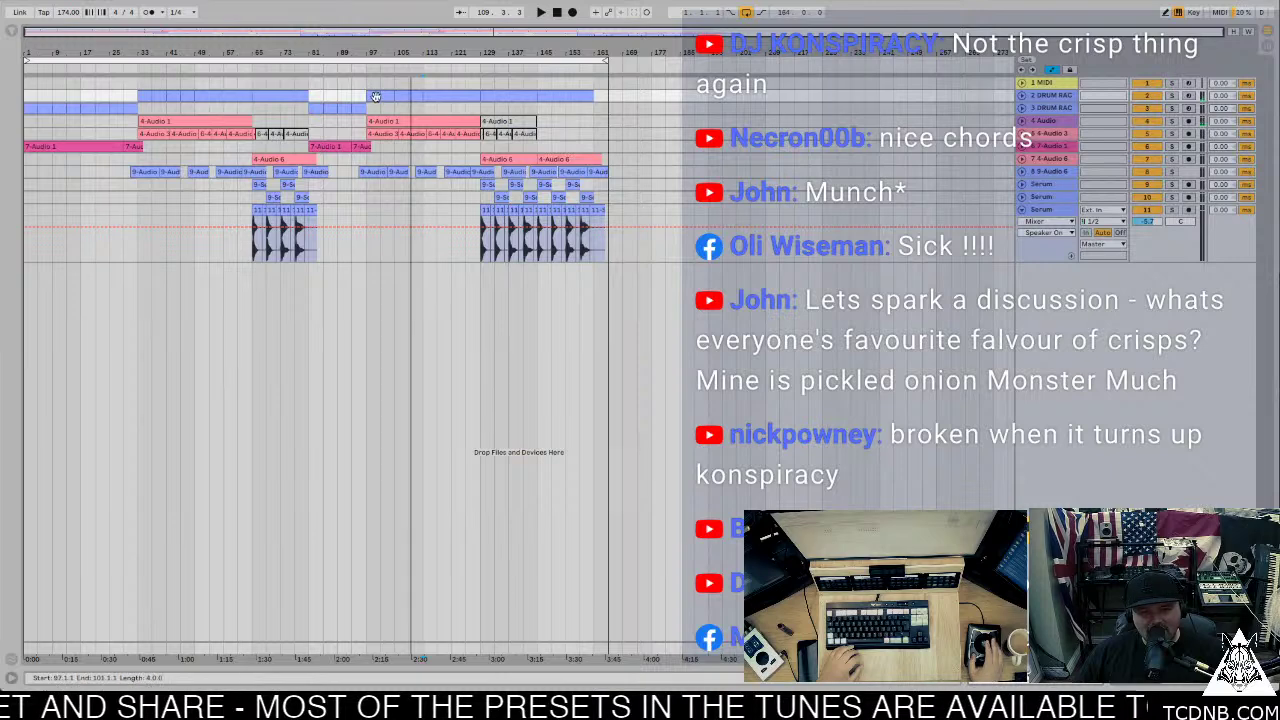
Step: Play from bar 97 and add one 808CY_1_Orig_ST cymbal note at beat 4.3 of the four-bar drum clip at bar 101
{"action": "key", "text": "ctrl+alt+l"}
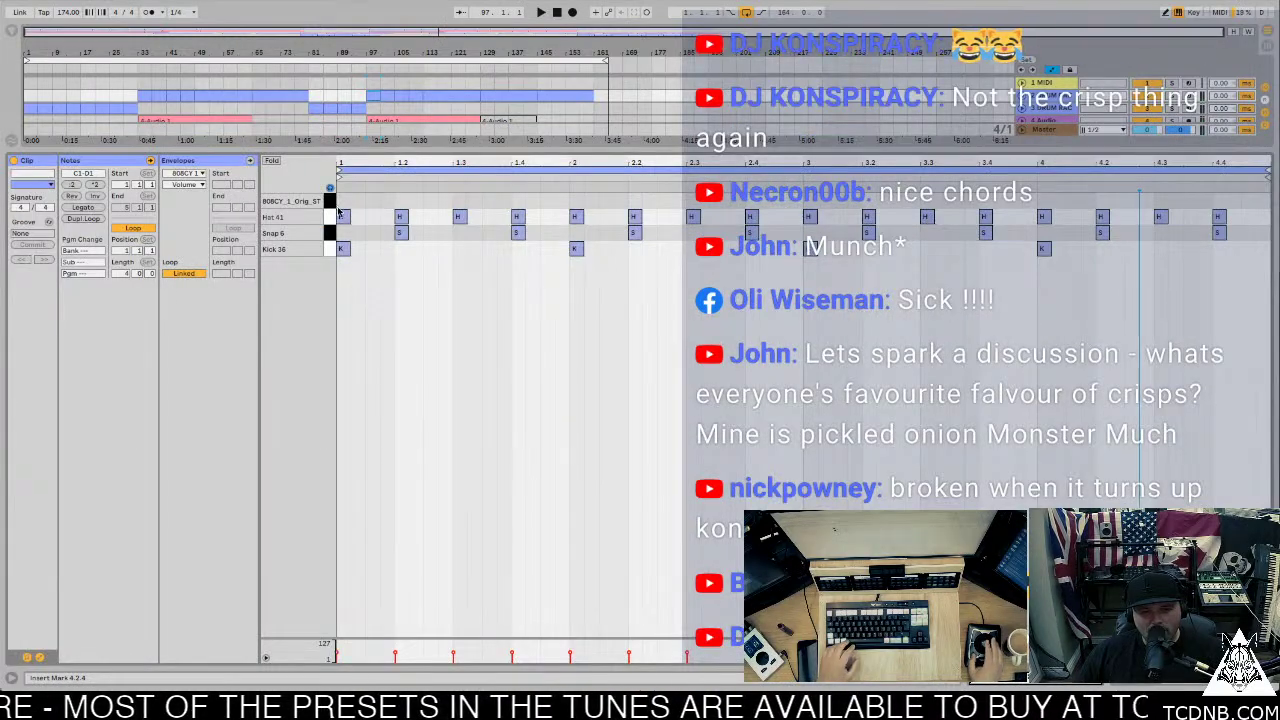
{"action": "key", "text": "space"}
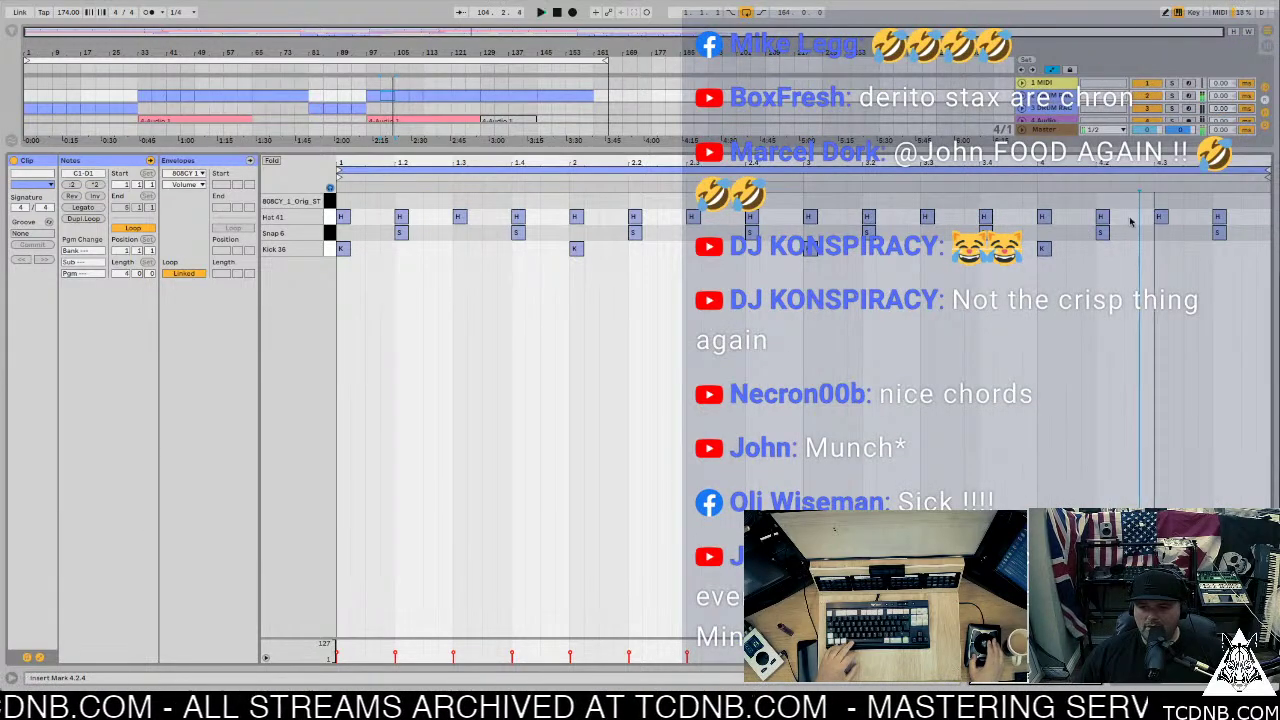
{"action": "double_click", "coordinate": [1160, 200]}
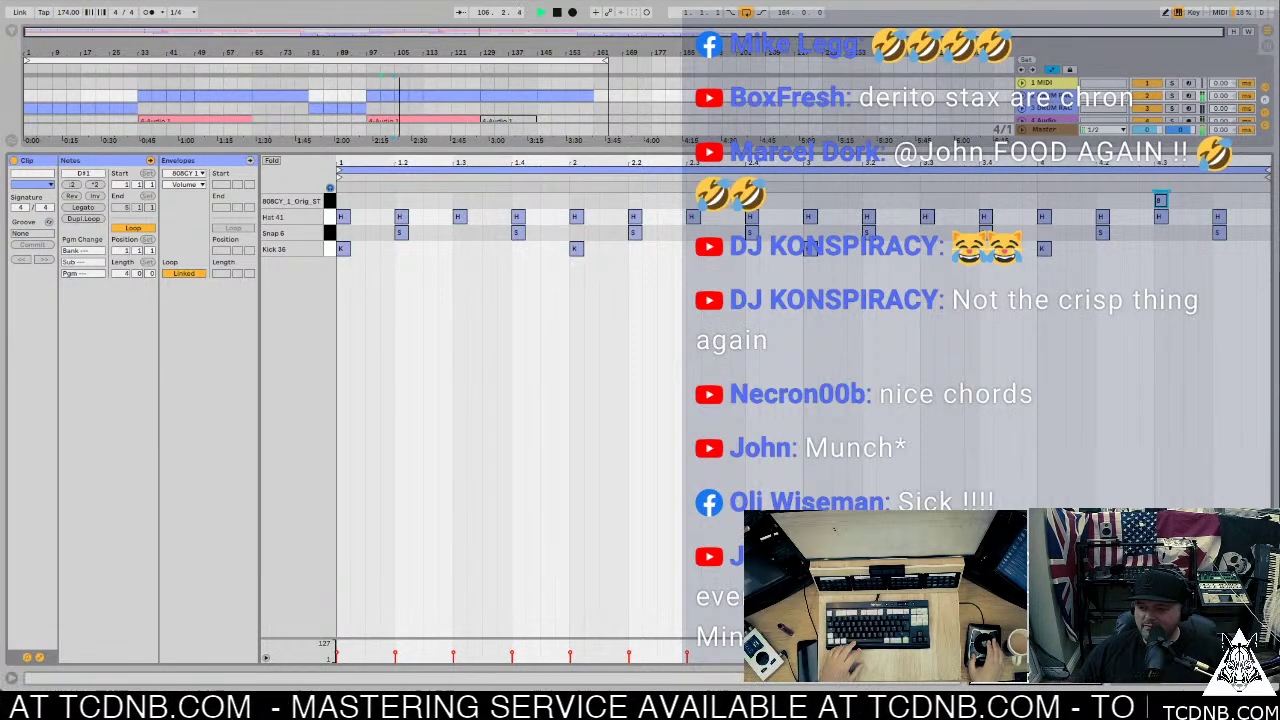
{"action": "key", "text": "ctrl+alt+l"}
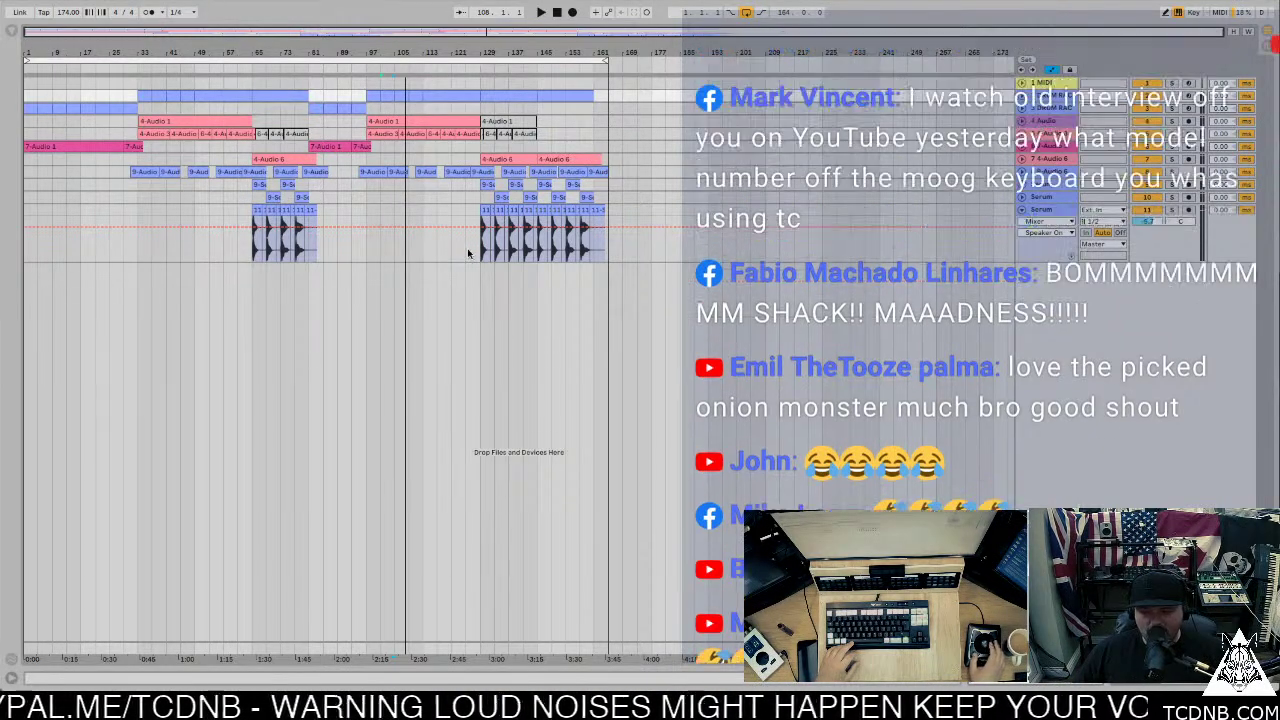
Step: Play the drums from bar 97 and copy the four-bar drum clip at bar 101 to bar 37
{"action": "left_click", "coordinate": [370, 95]}
{"action": "key", "text": "space"}
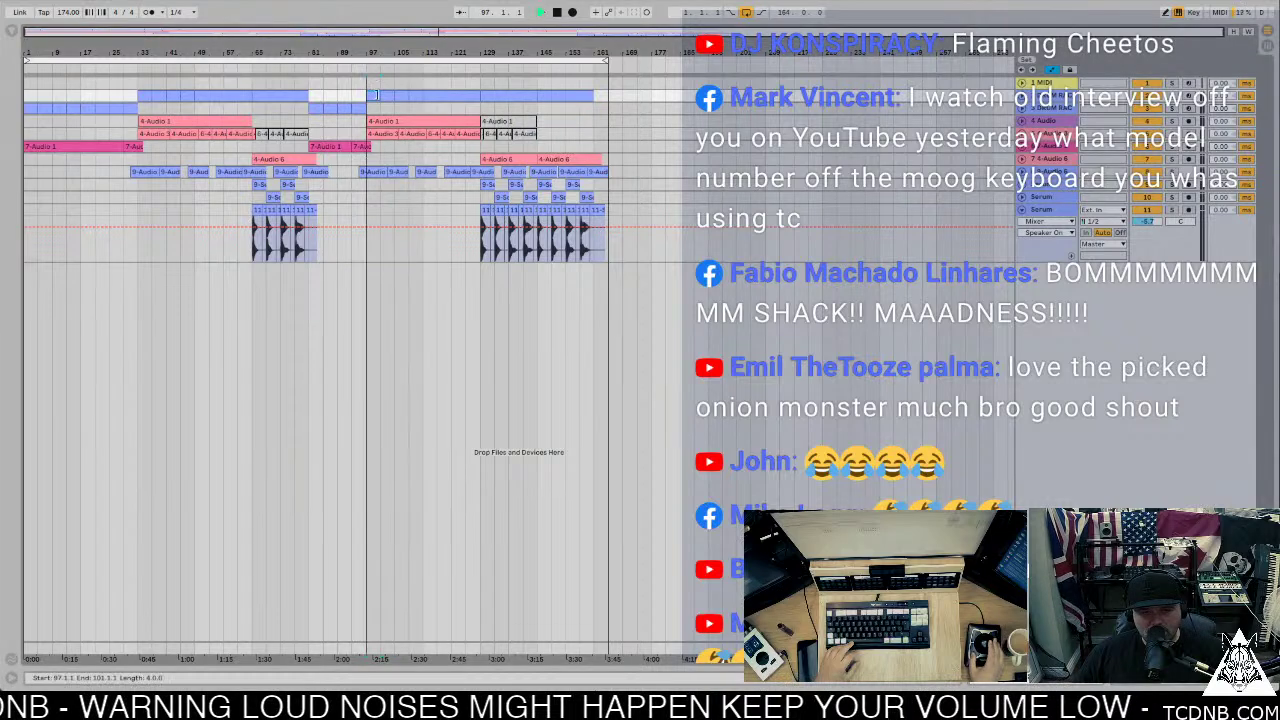
{"action": "left_click", "coordinate": [387, 96]}
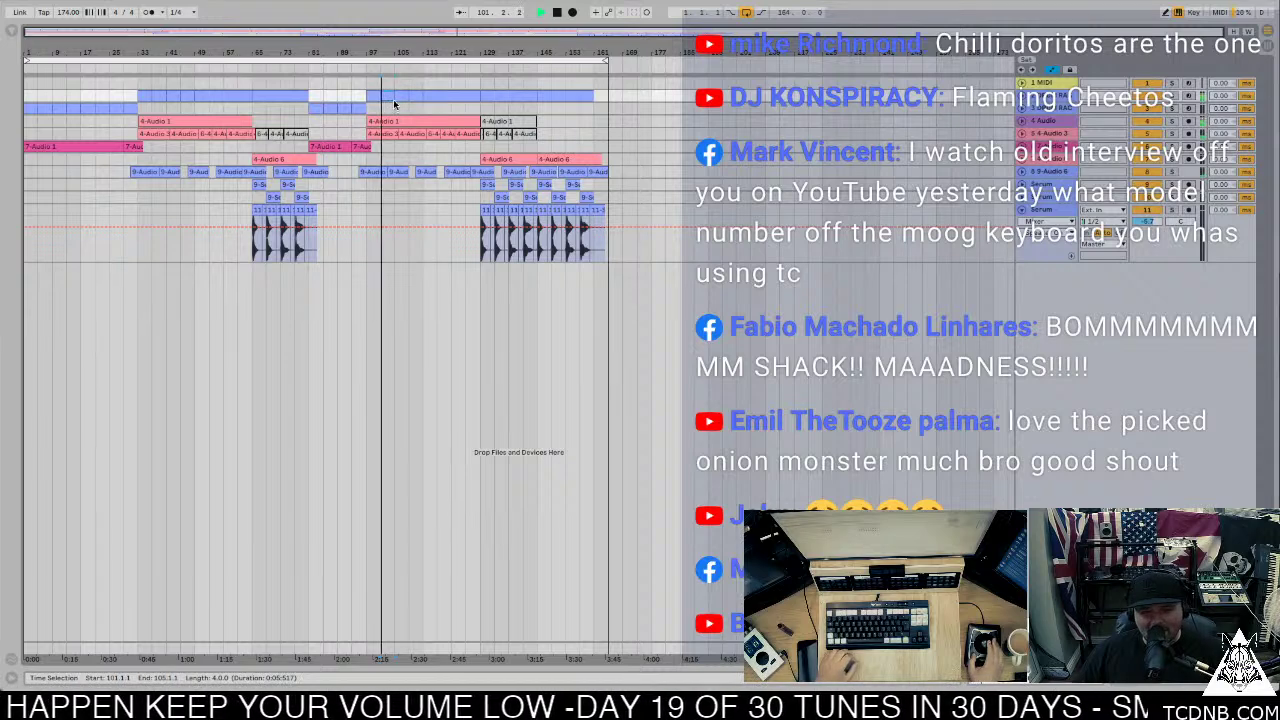
{"action": "left_click", "coordinate": [151, 104]}
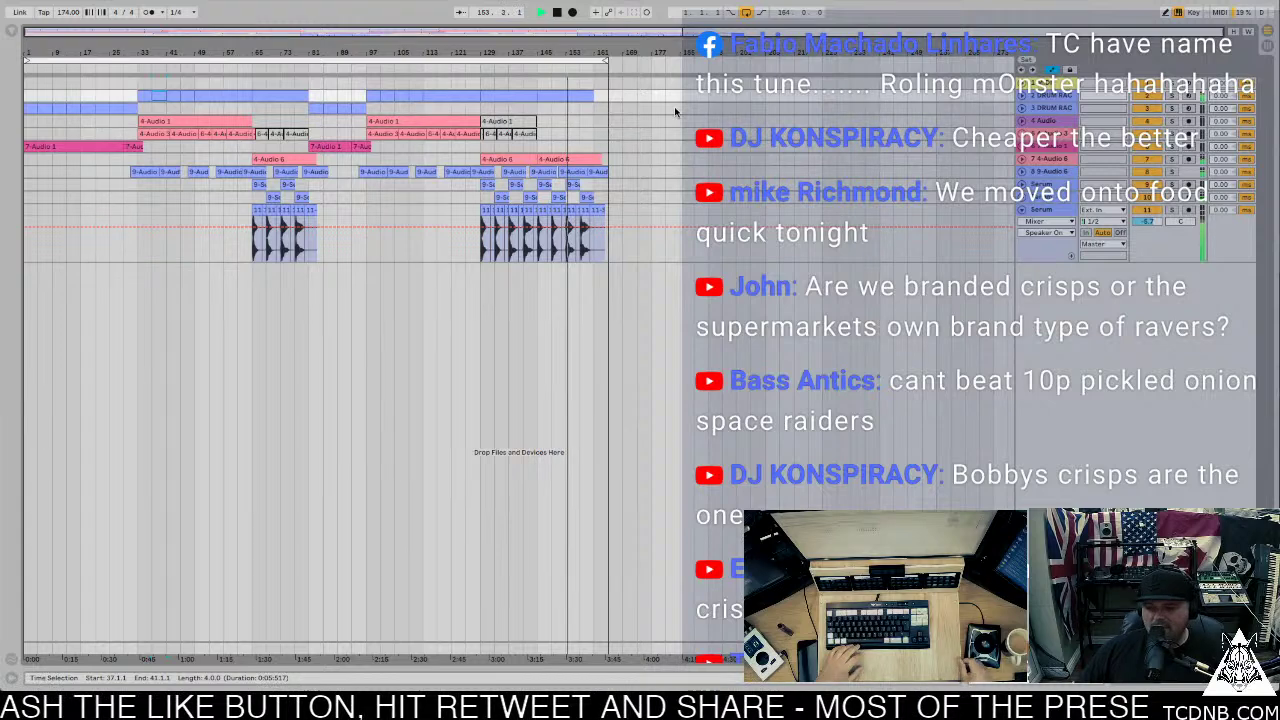
Step: Extend the end of the arrangement loop to bar 177 and stop playback
{"action": "left_click", "coordinate": [75, 1]}
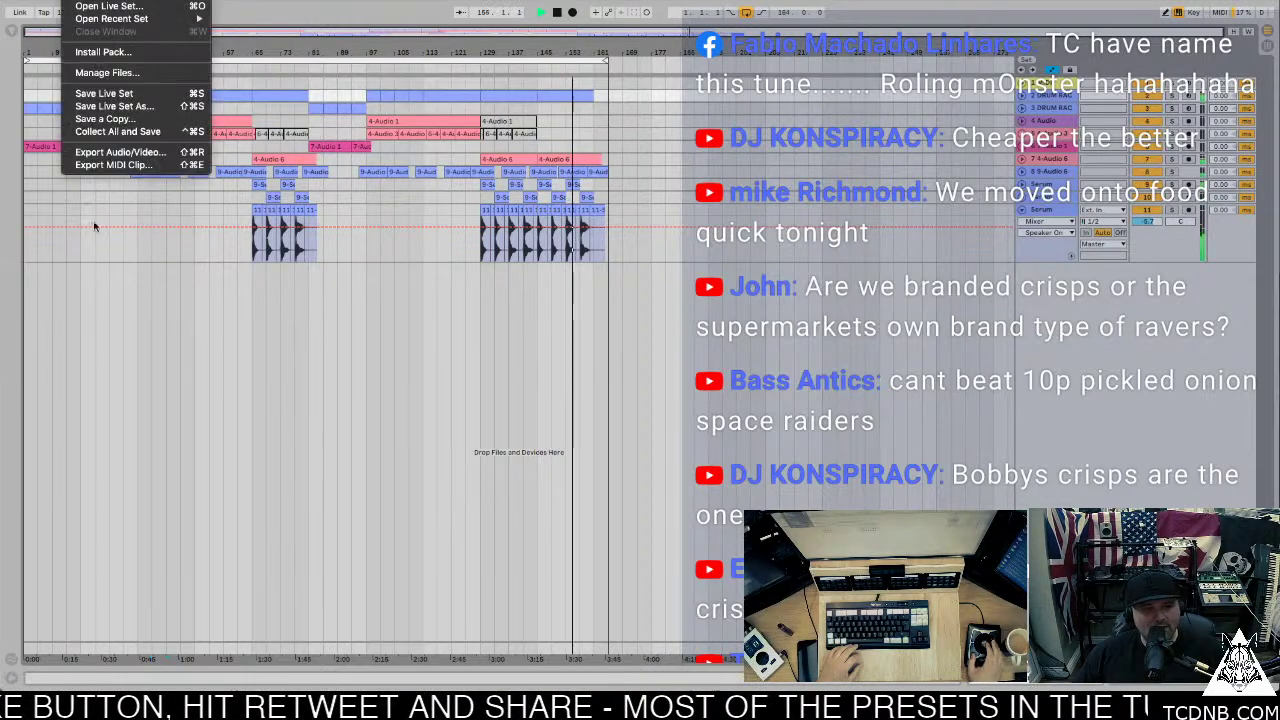
{"action": "left_click", "coordinate": [309, 37]}
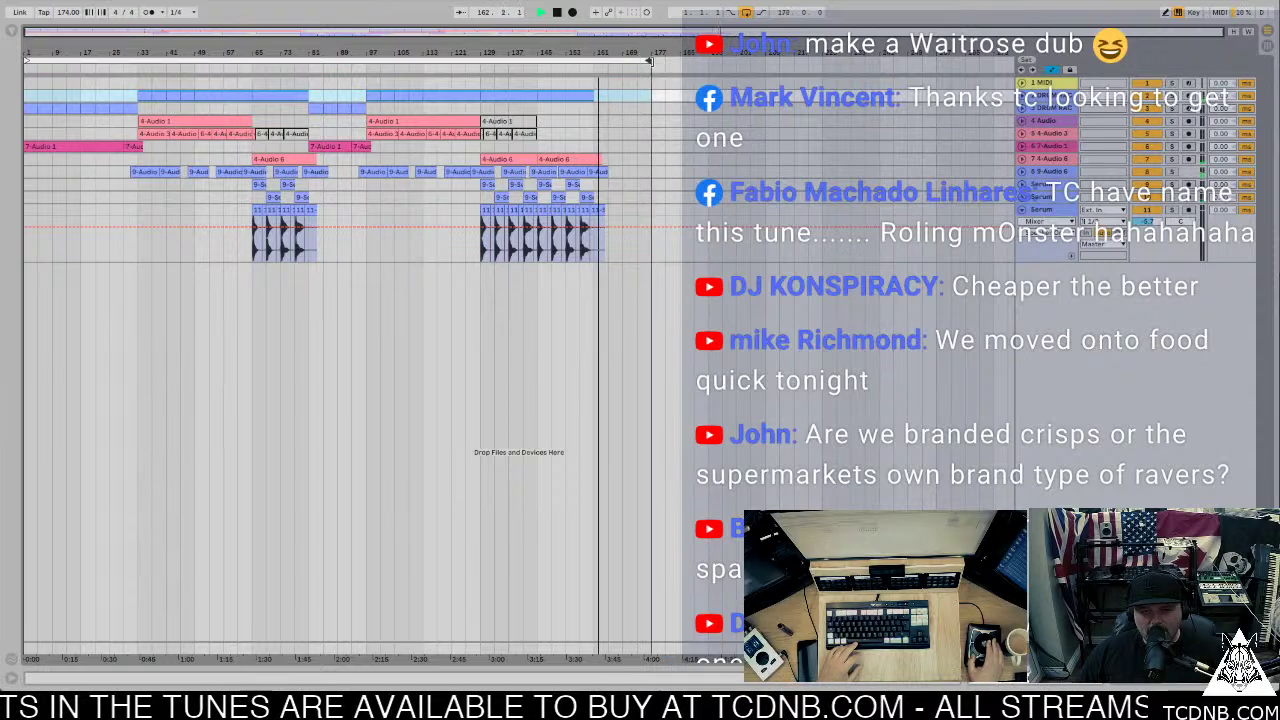
{"action": "key", "text": "space"}
Step: Unfold the 9-Audio 6 track and copy two of its late clips to the track's end at about bar 167
{"action": "left_click", "coordinate": [608, 186]}
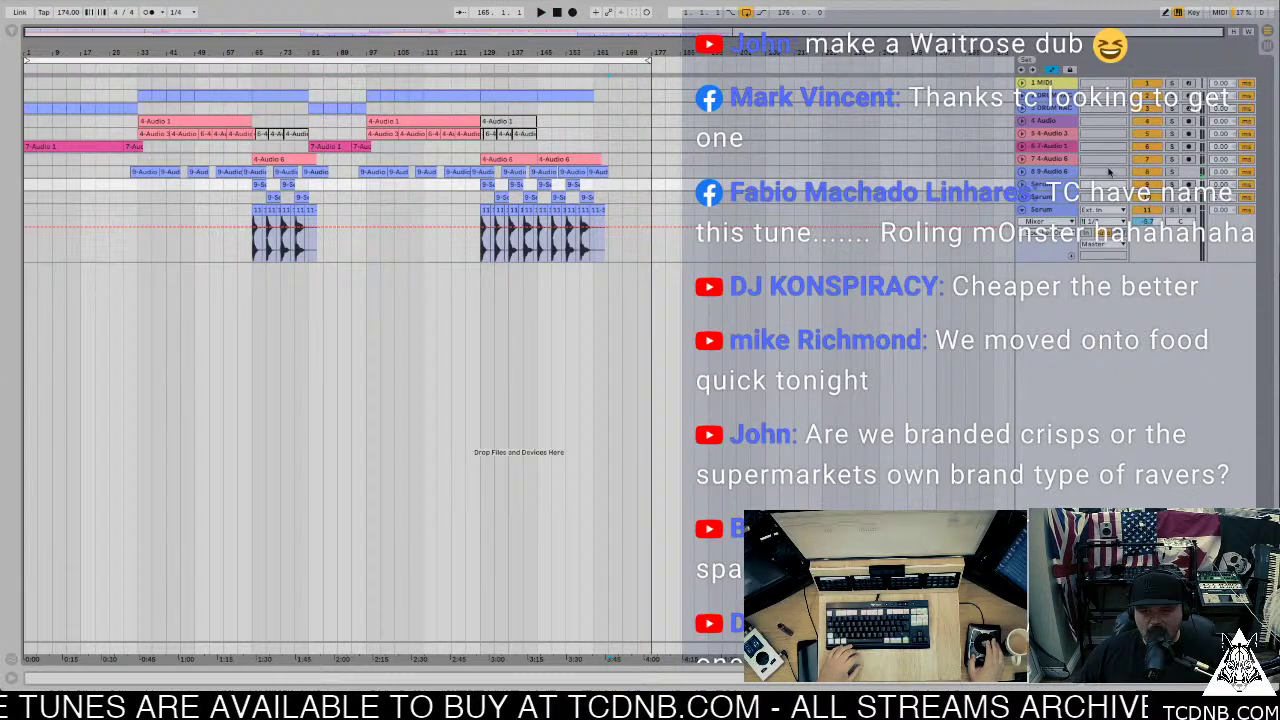
{"action": "left_click", "coordinate": [1022, 173]}
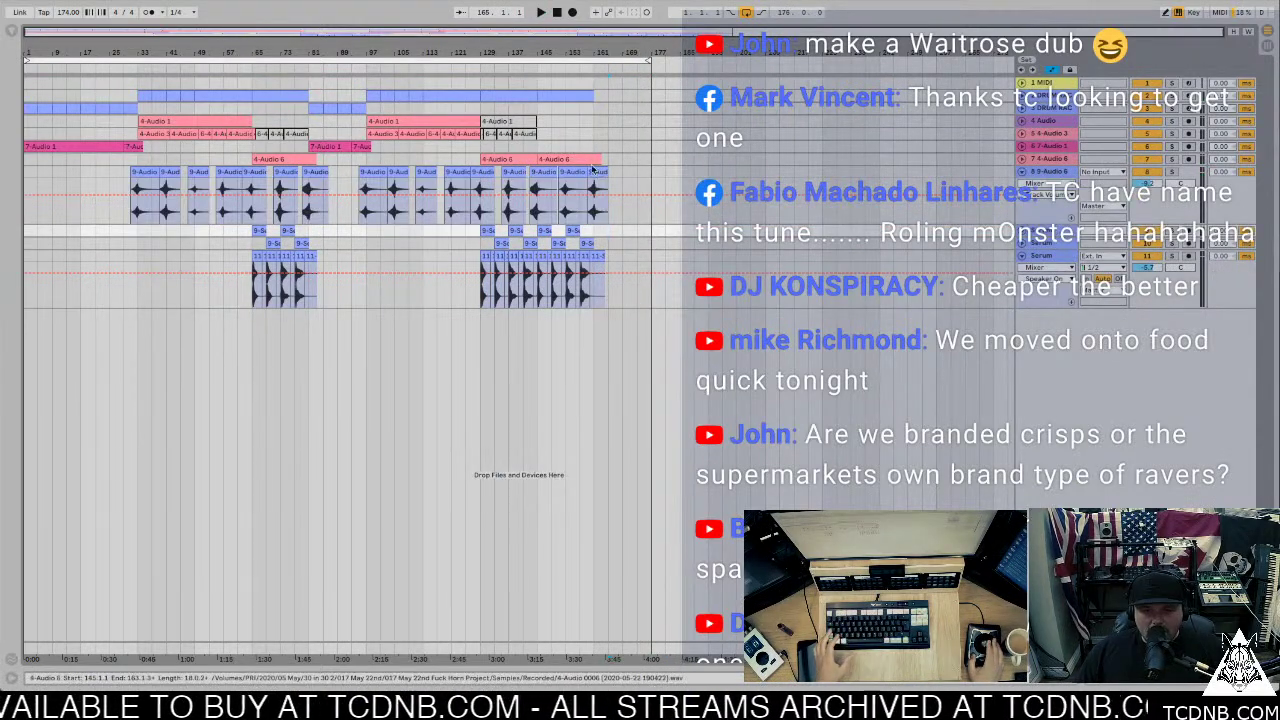
{"action": "left_click", "coordinate": [598, 200]}
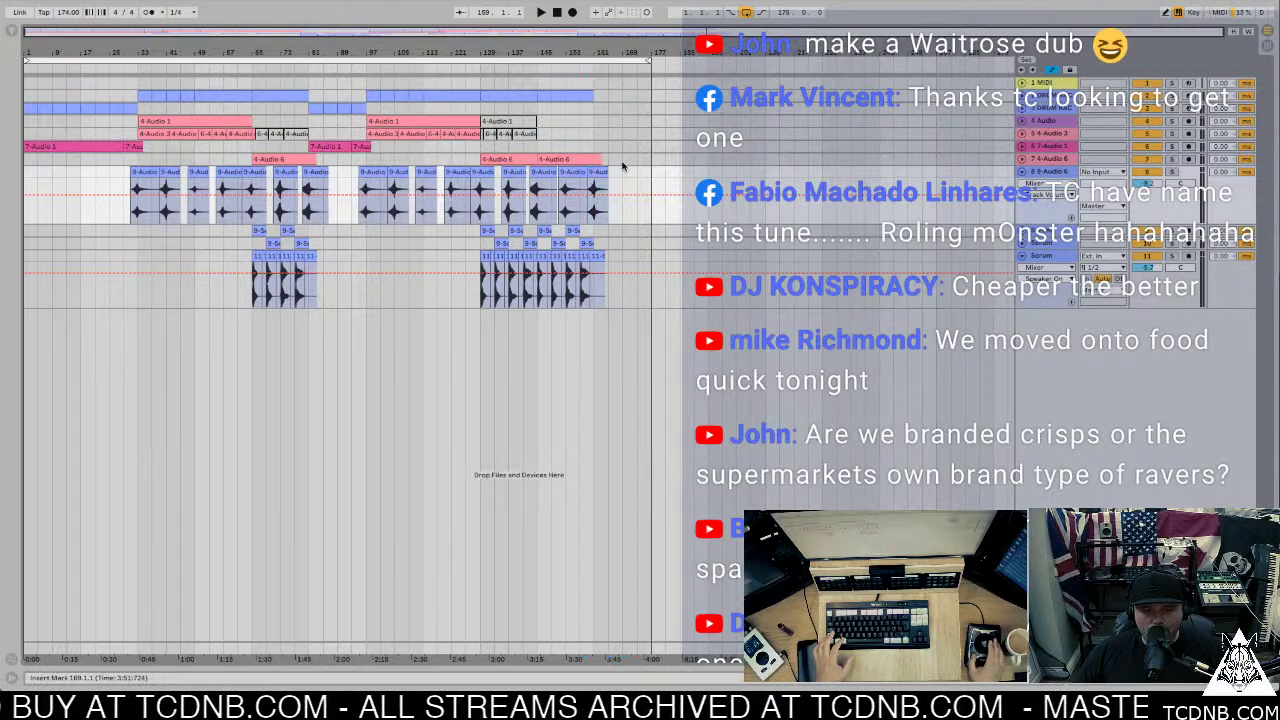
{"action": "left_click_drag", "start_coordinate": [557, 176], "coordinate": [628, 183]}
{"action": "left_click", "coordinate": [594, 129]}
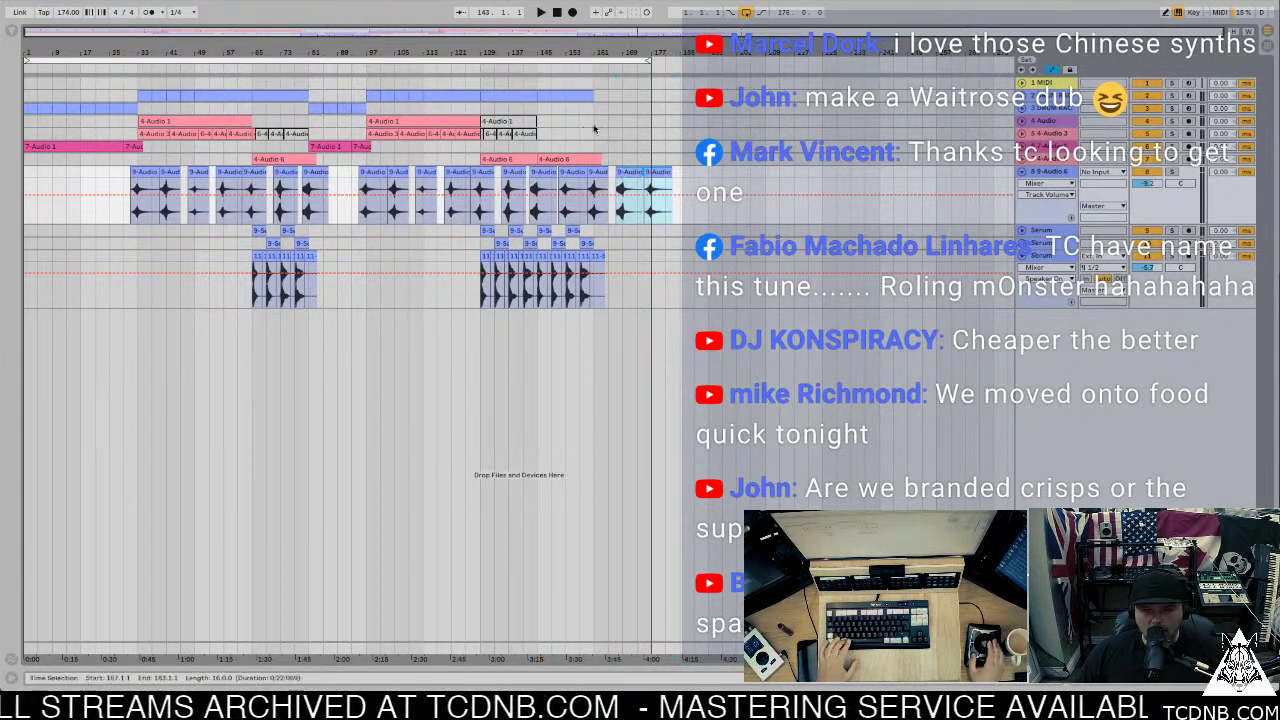
Step: Duplicate the final 16-bar drum clip to bar 161 and repeat the closing clips of the three Serum tracks from there
{"action": "left_click", "coordinate": [550, 93]}
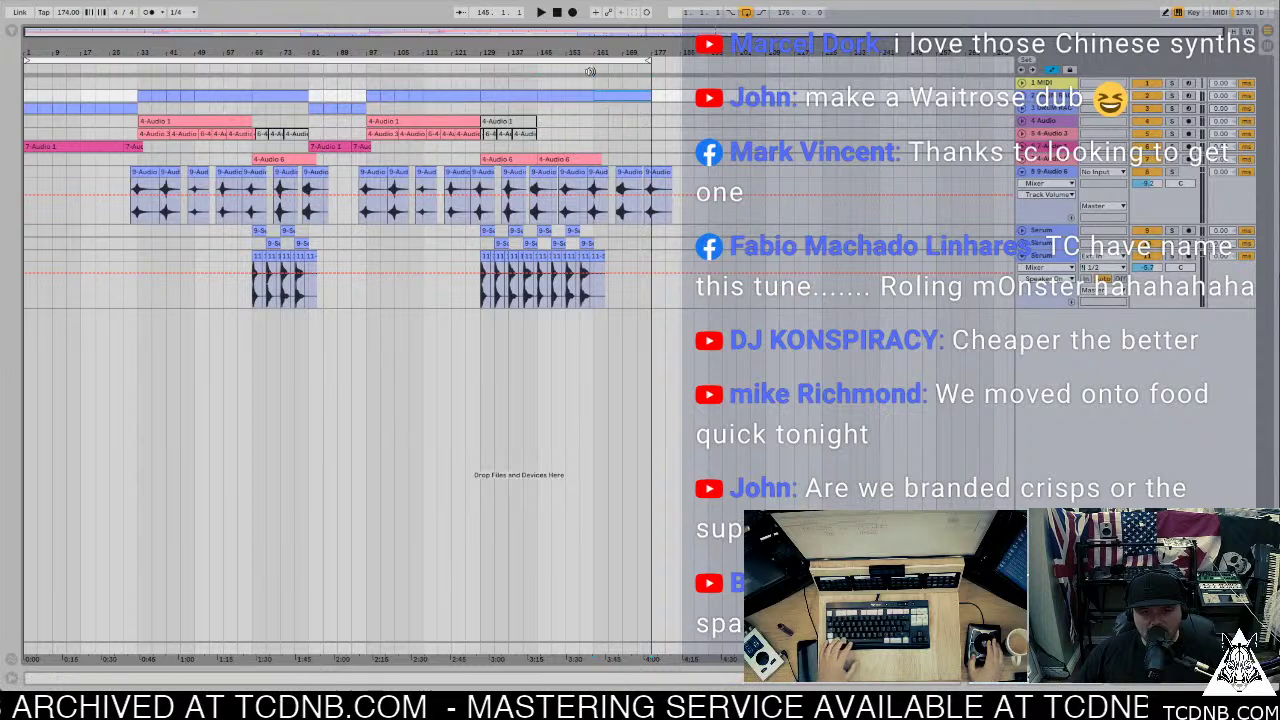
{"action": "left_click", "coordinate": [585, 67]}
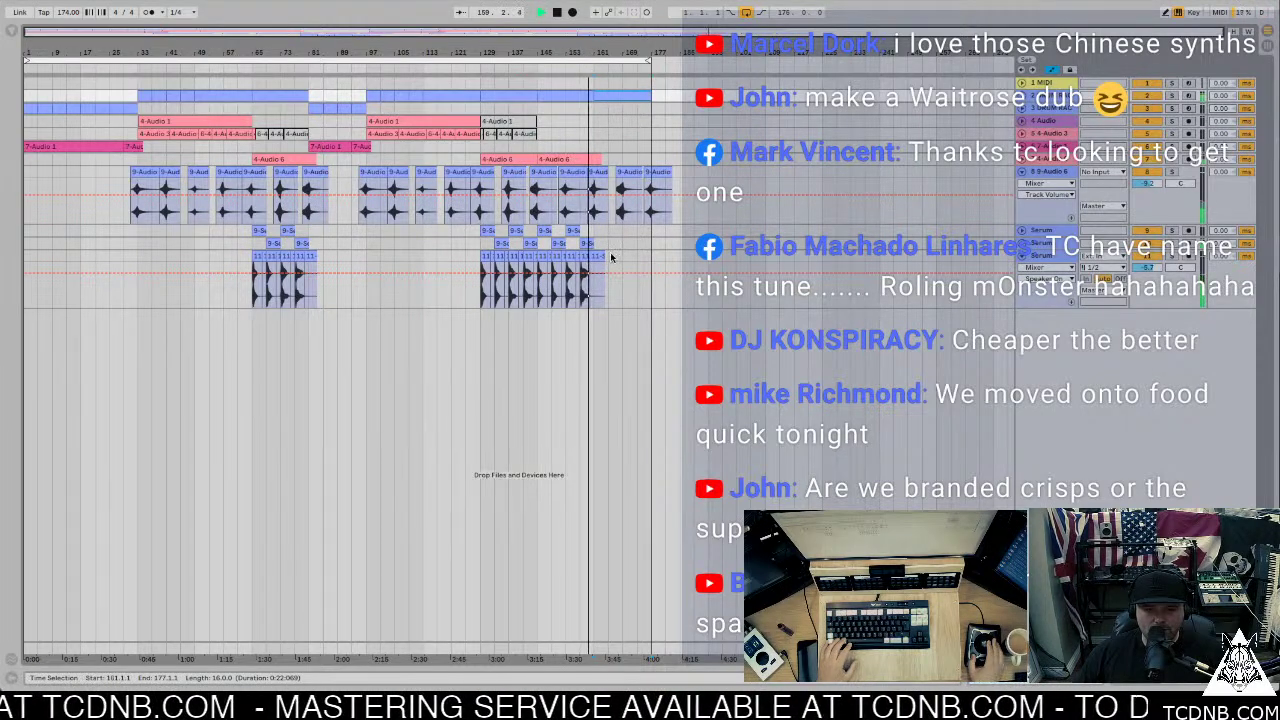
{"action": "left_click", "coordinate": [543, 243]}
{"action": "left_click_drag", "start_coordinate": [543, 243], "coordinate": [603, 232]}
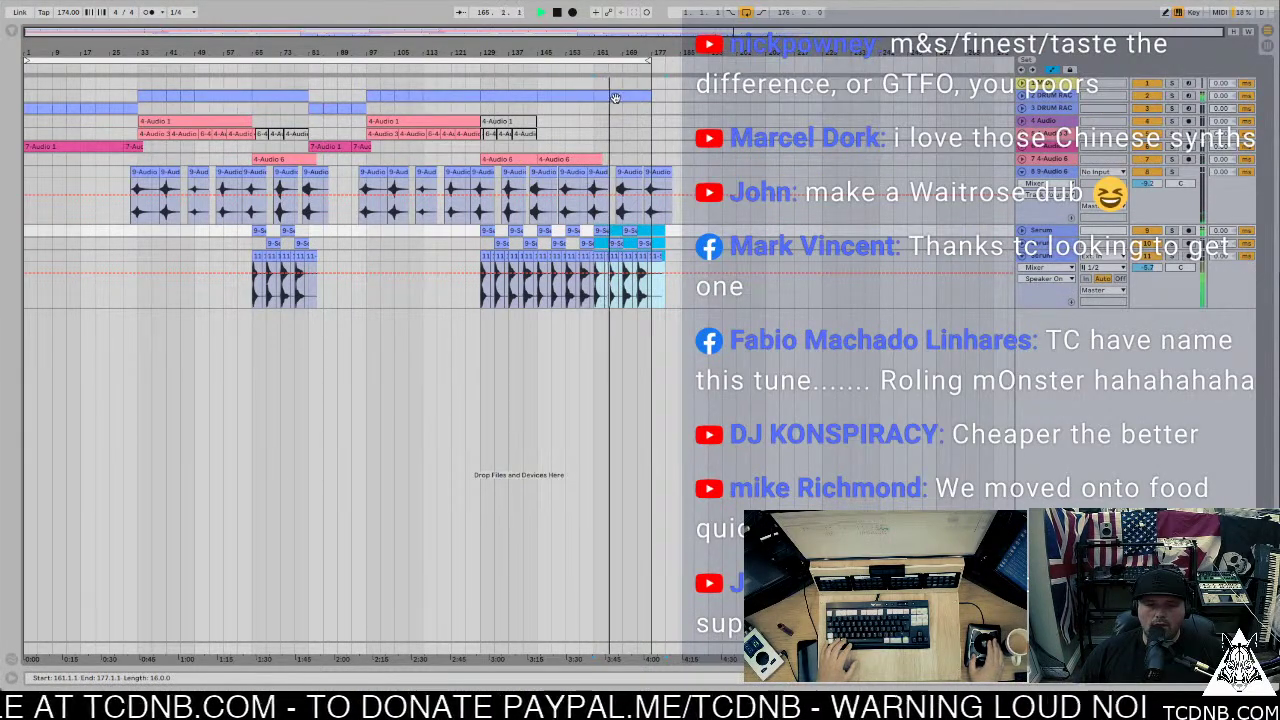
Step: Check the notes in the drum clip at bar 161 and play back the extended outro
{"action": "key", "text": "ctrl+alt+l"}
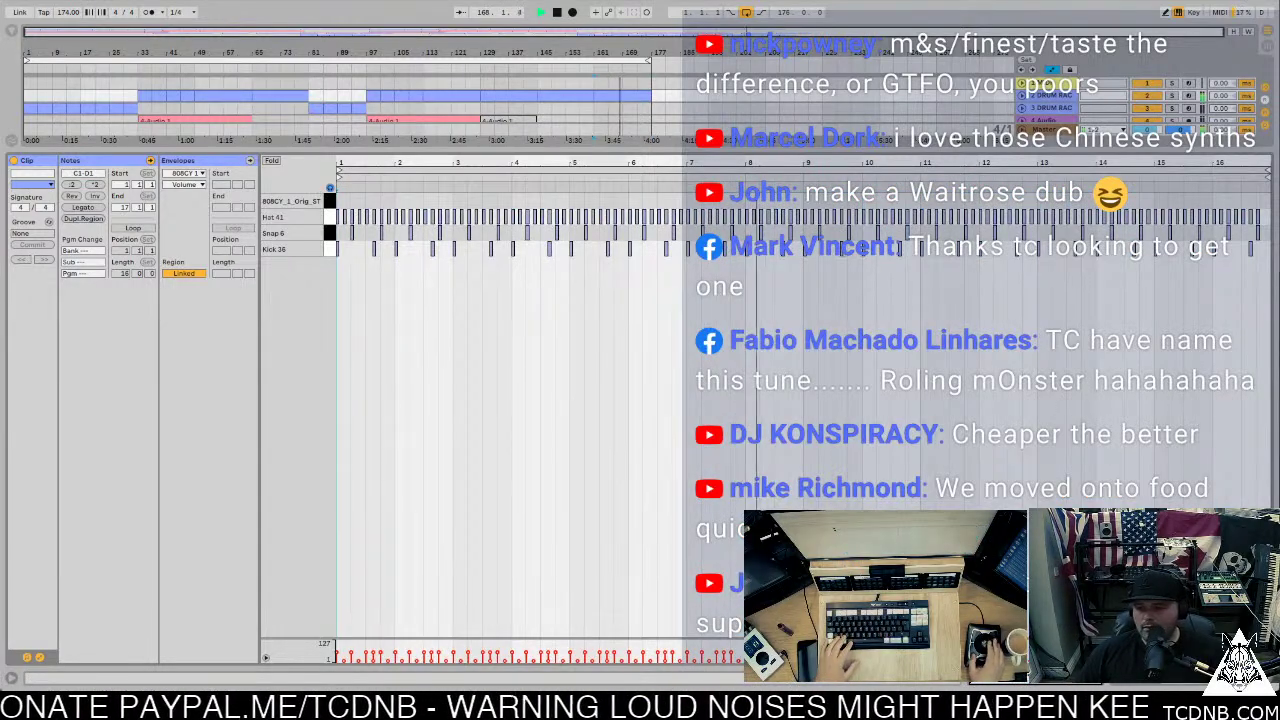
{"action": "key", "text": "ctrl+alt+l"}
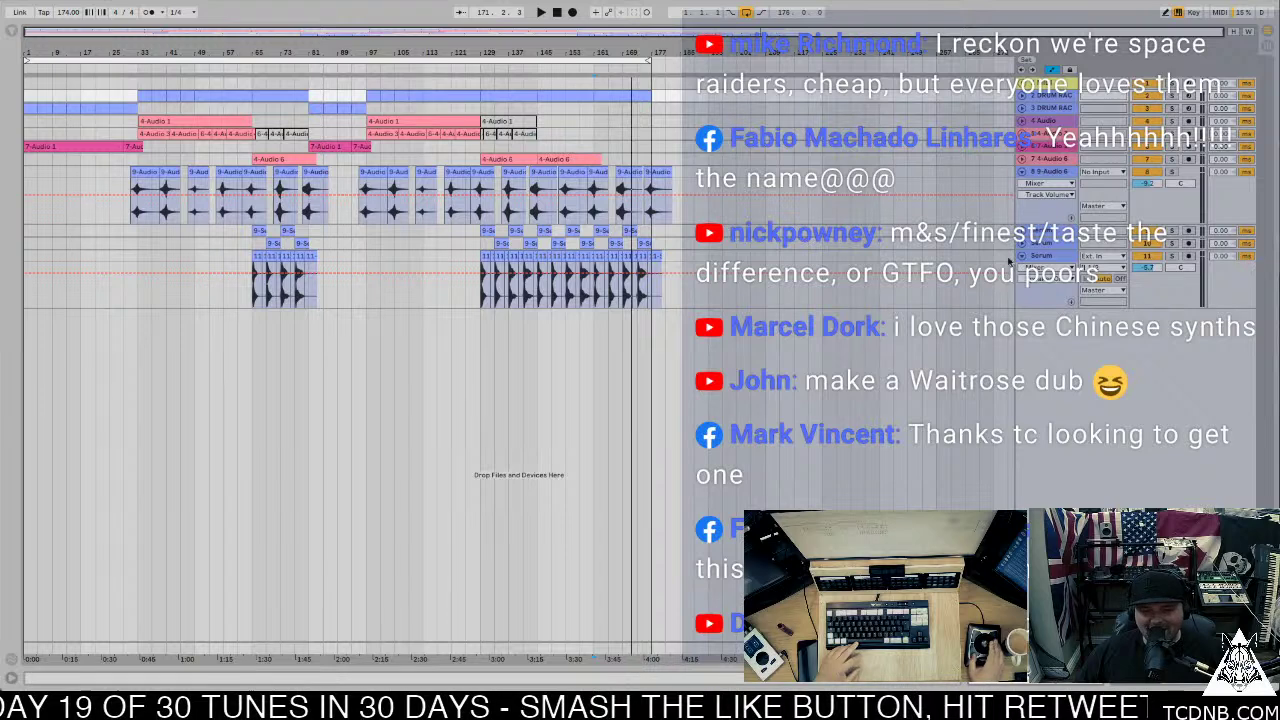
{"action": "key", "text": "space"}
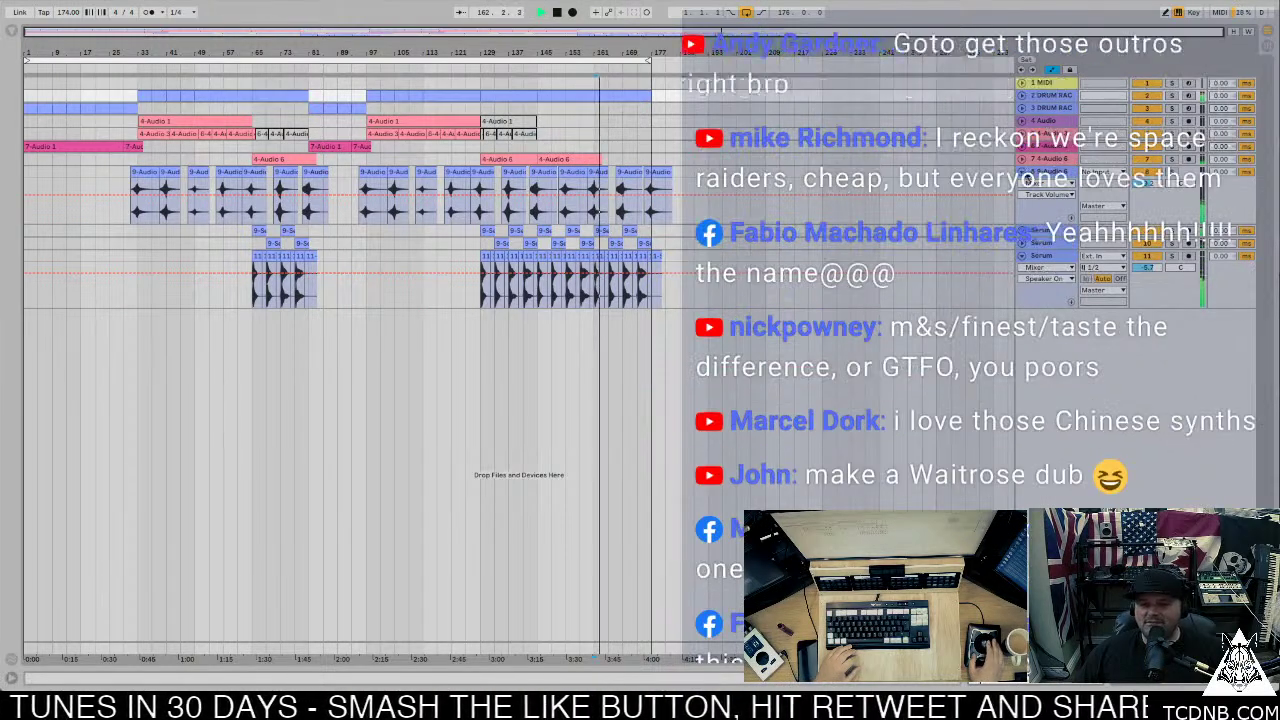
Step: Fold the 9-Audio 6 track and the last Serum track, and extend the arrangement loop to bar 185
{"action": "left_click", "coordinate": [1022, 172]}
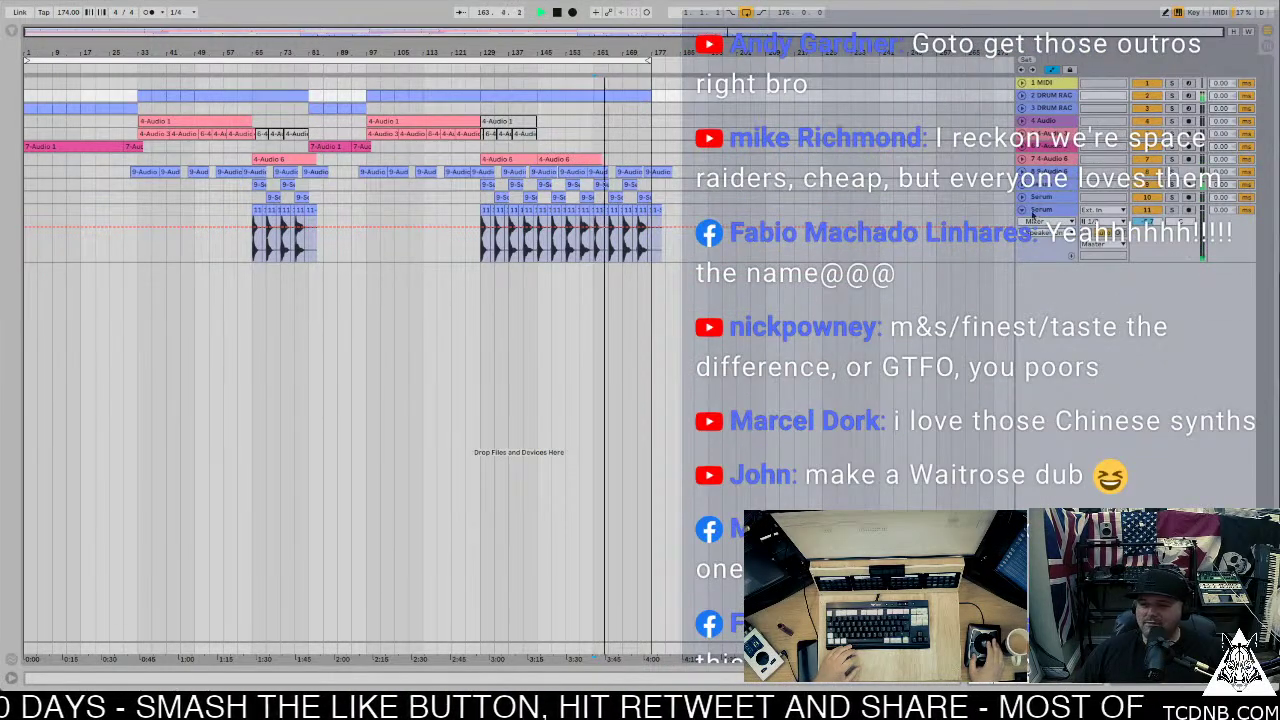
{"action": "left_click", "coordinate": [1022, 210]}
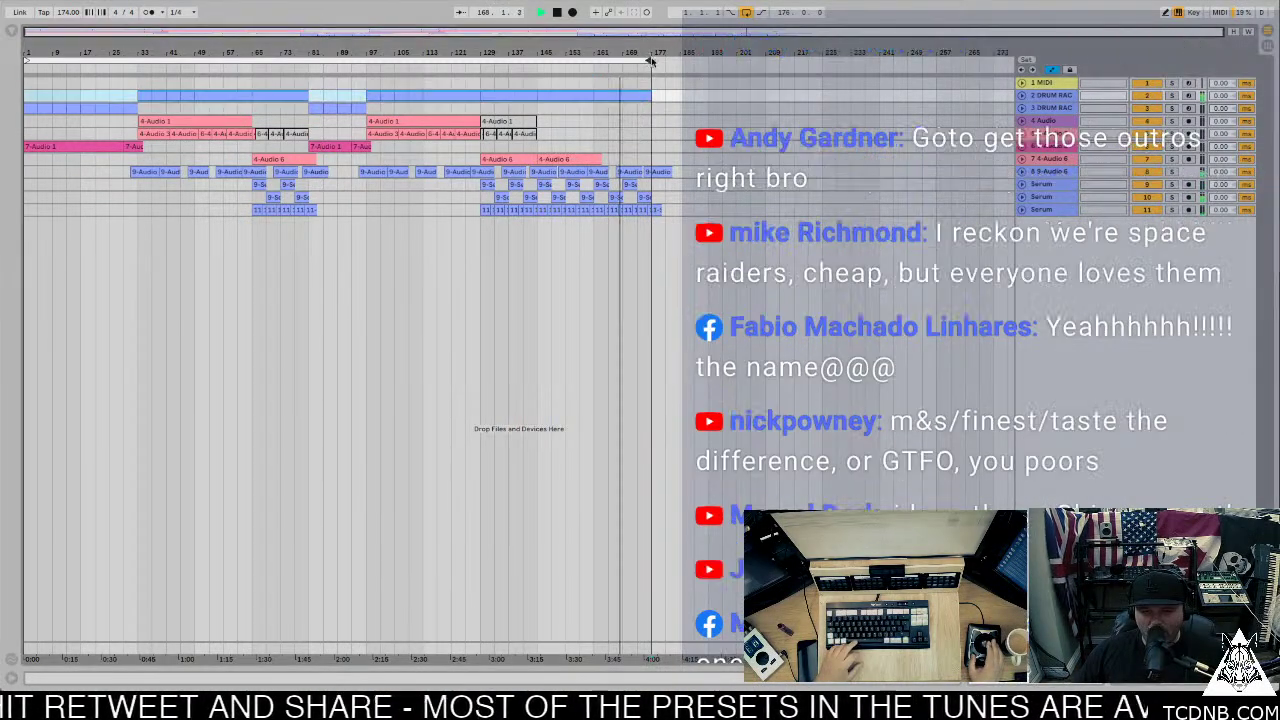
{"action": "left_click_drag", "start_coordinate": [650, 61], "coordinate": [677, 61]}
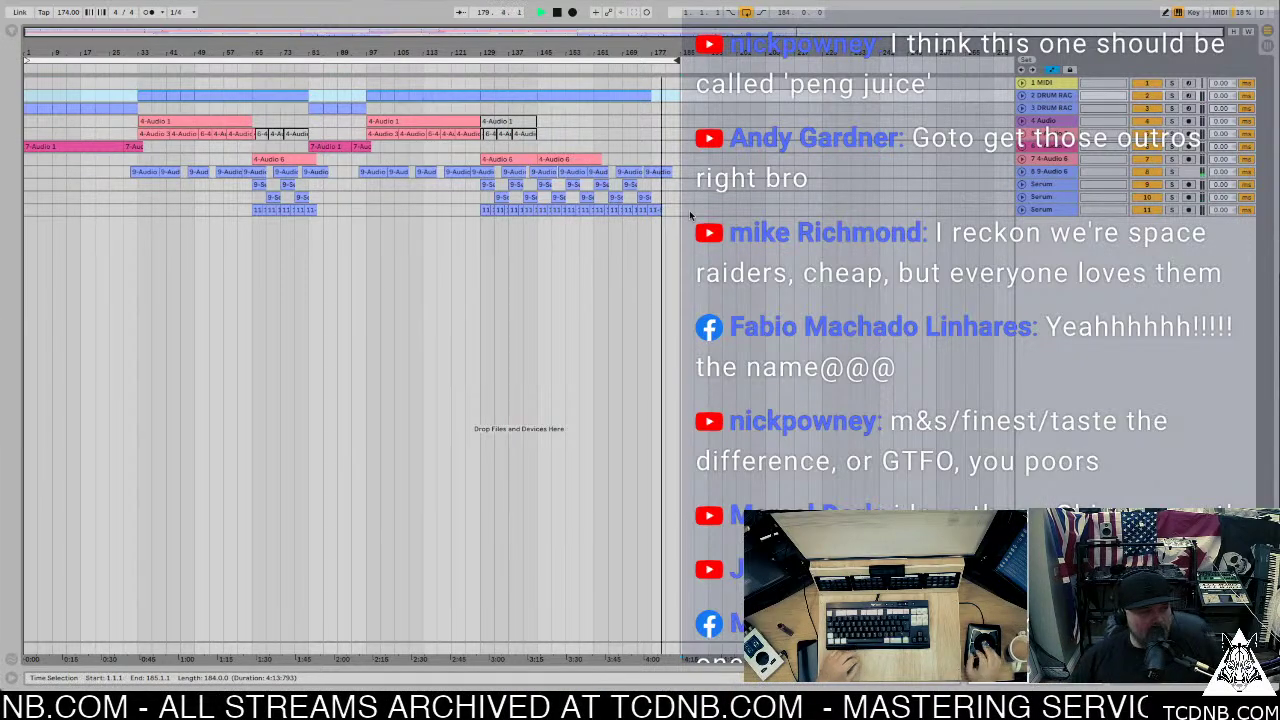
Step: Stop playback of the extended arrangement and save the Live Set
{"action": "key", "text": "space"}
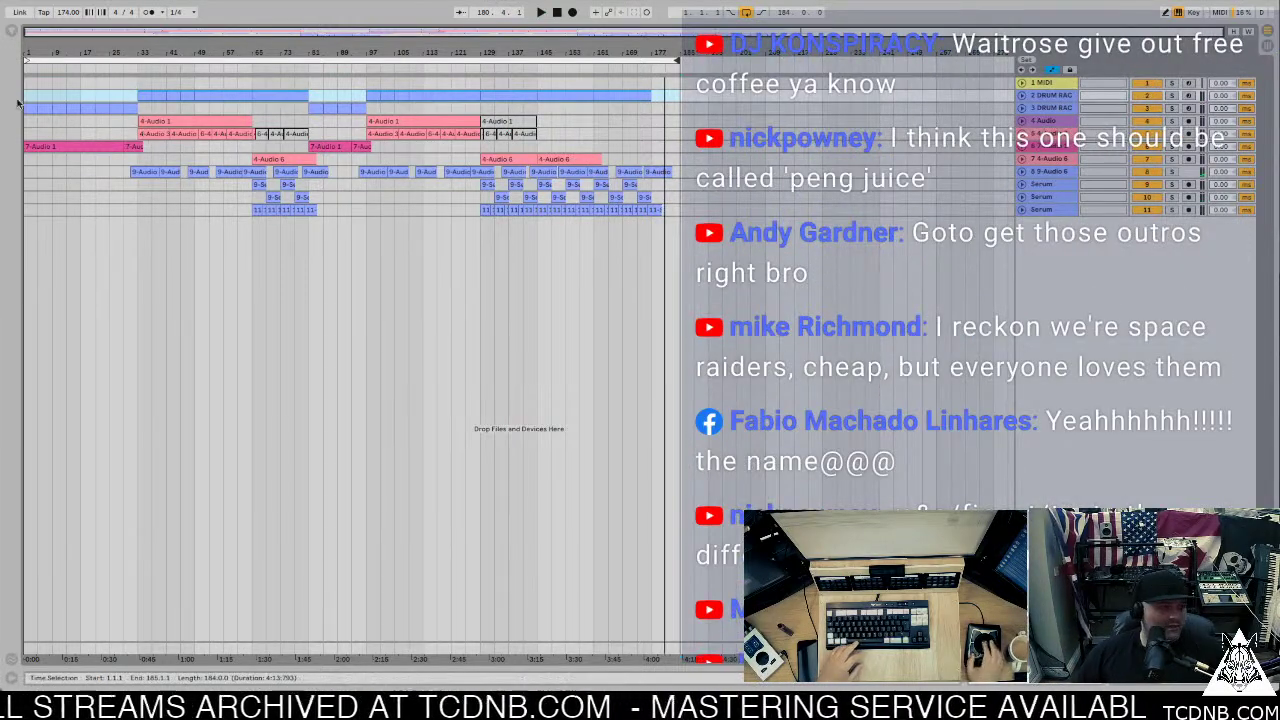
{"action": "left_click", "coordinate": [78, 6]}
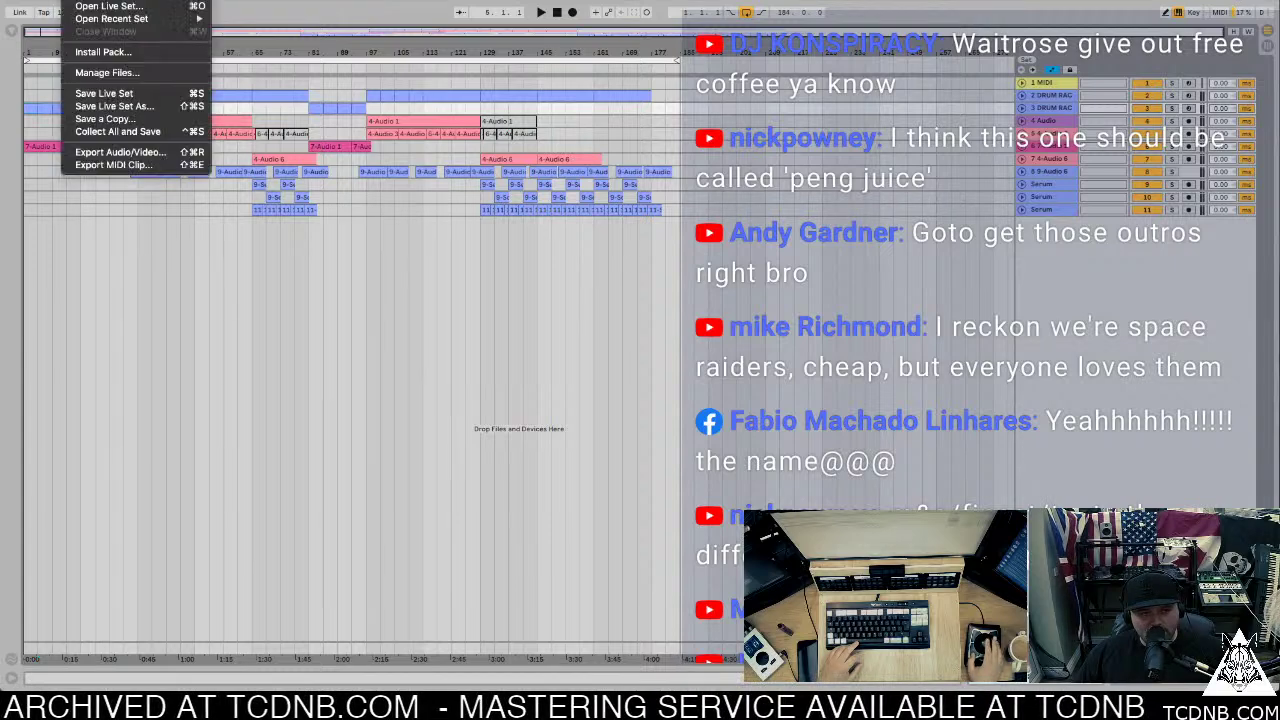
{"action": "left_click", "coordinate": [133, 94]}
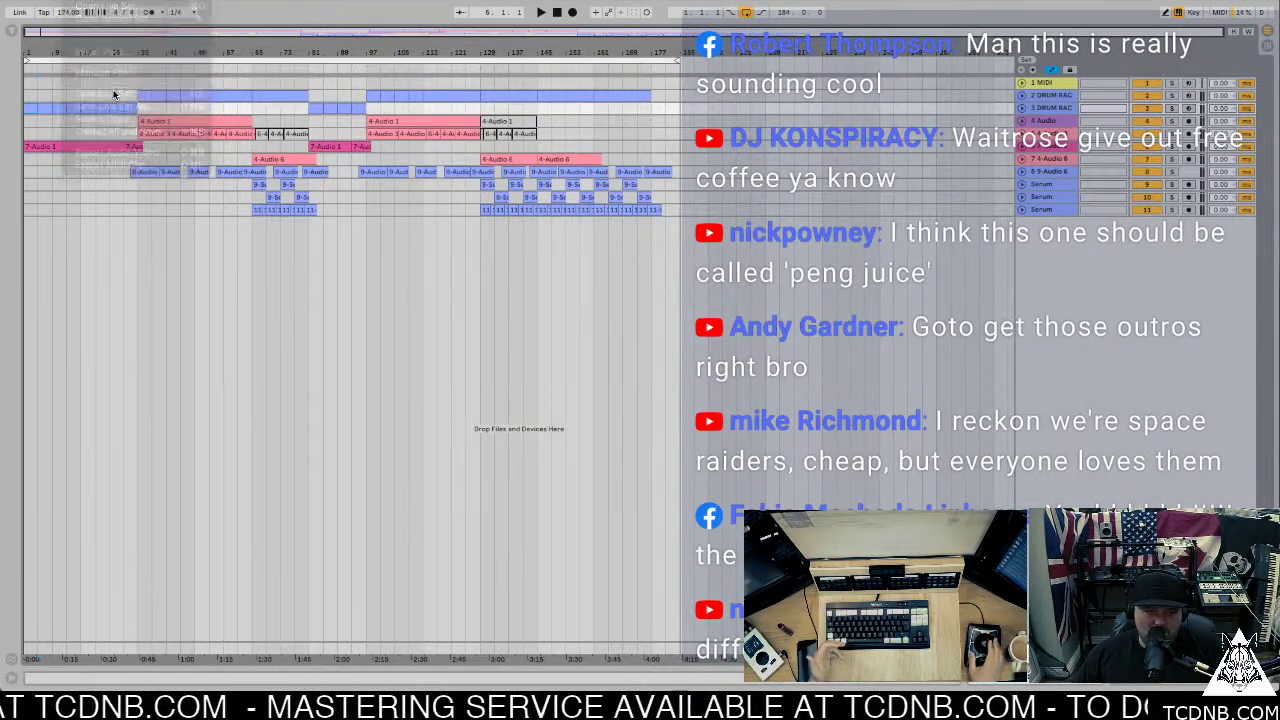
Step: Save the Live Set under the new name 017 May 22nd Rolling Monster in its existing project folder
{"action": "left_click", "coordinate": [78, 4]}
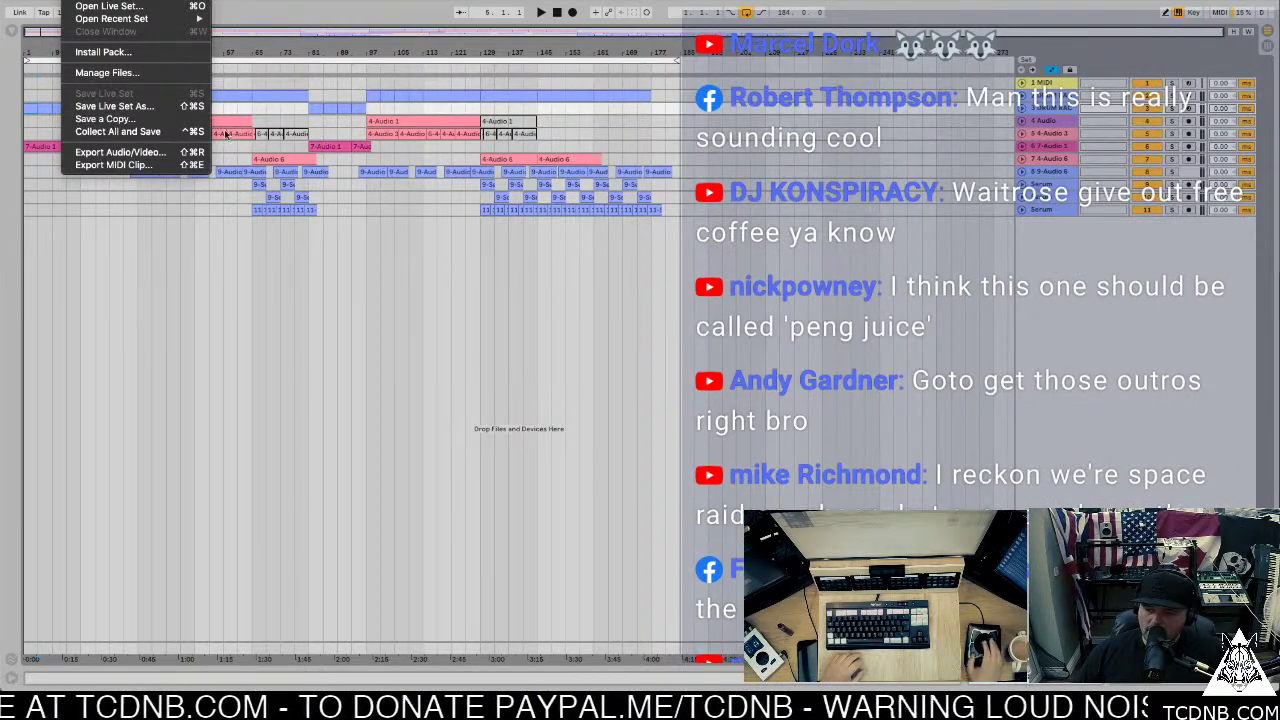
{"action": "left_click", "coordinate": [122, 107]}
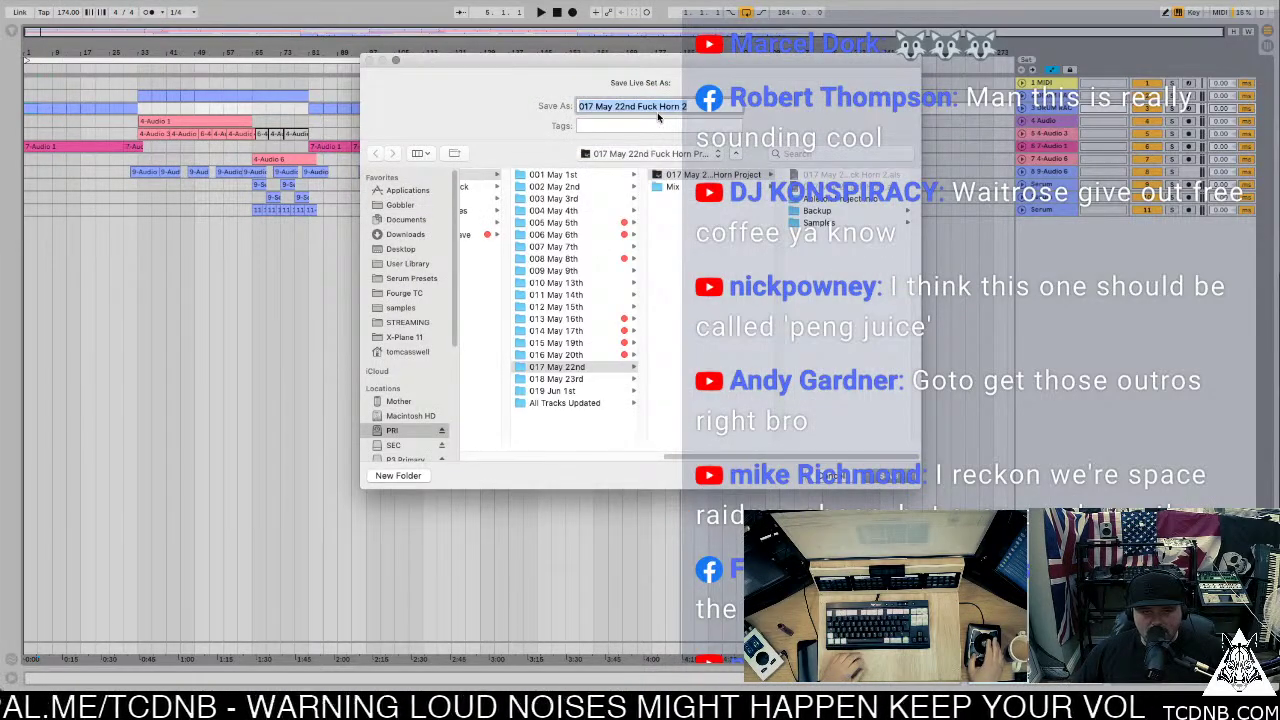
{"action": "left_click_drag", "start_coordinate": [638, 106], "coordinate": [735, 107]}
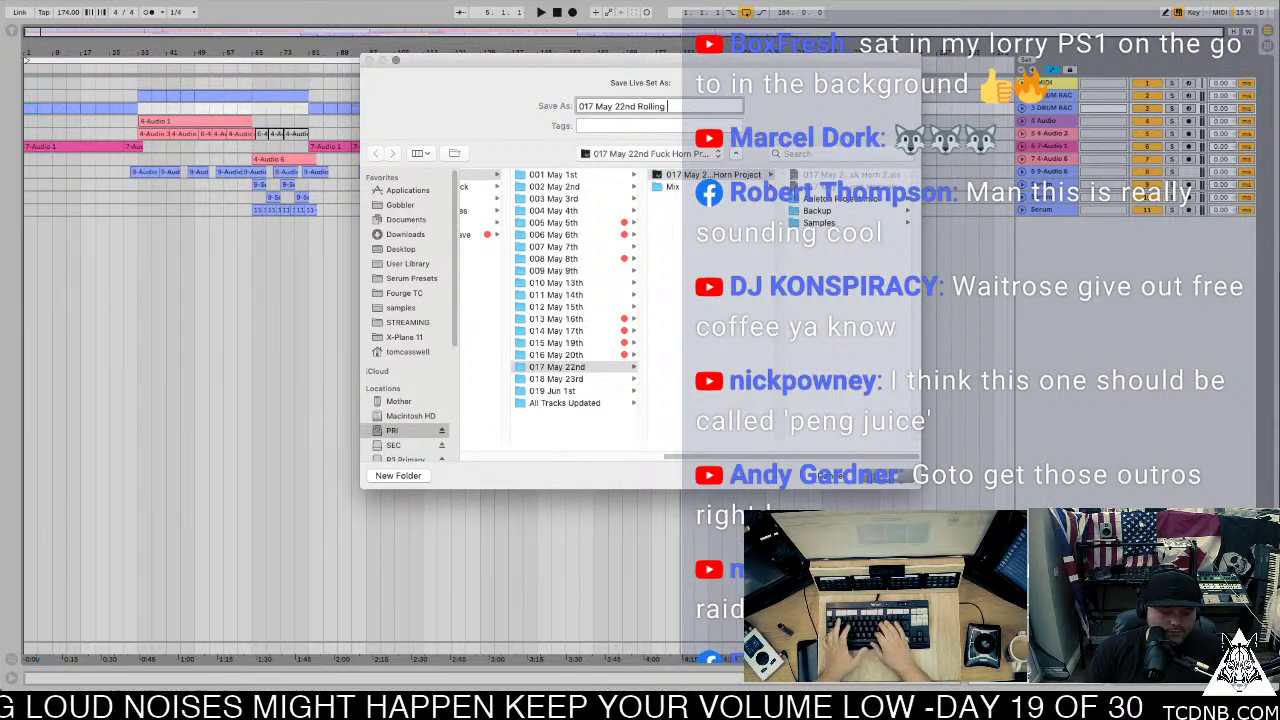
{"action": "type", "text": "Rolling Mons"}
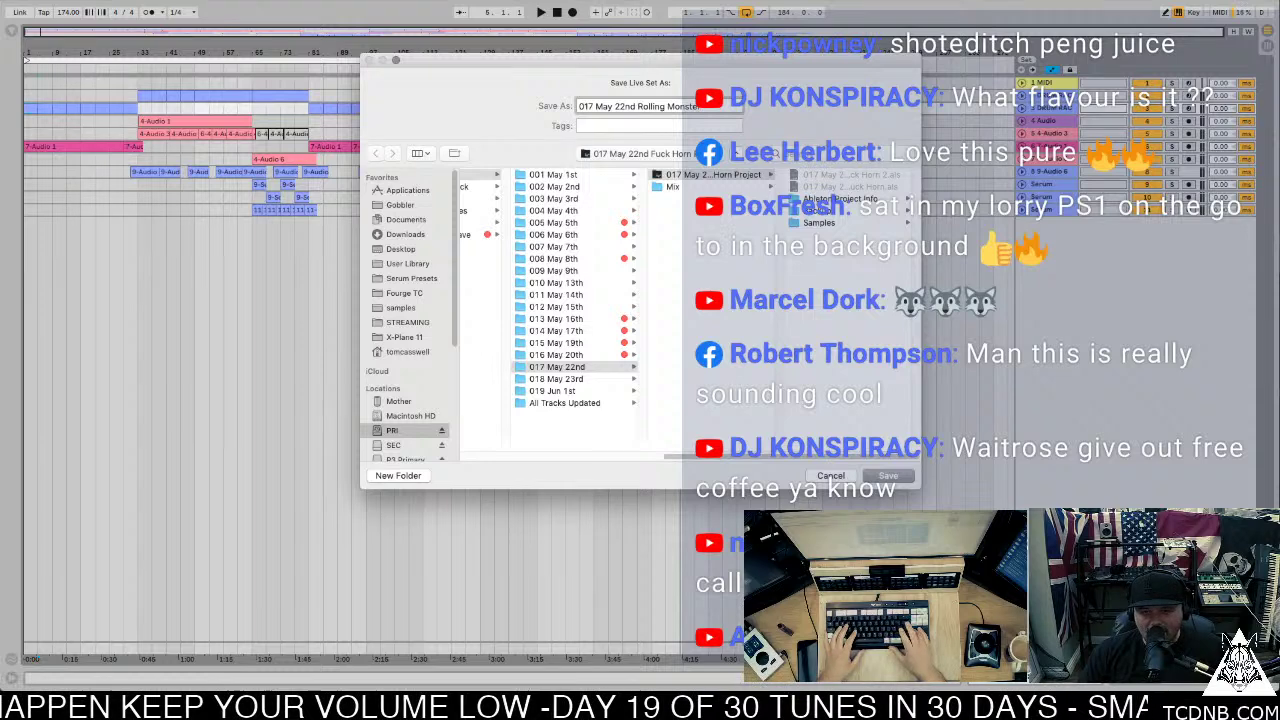
{"action": "type", "text": "ter"}
{"action": "key", "text": "Return"}
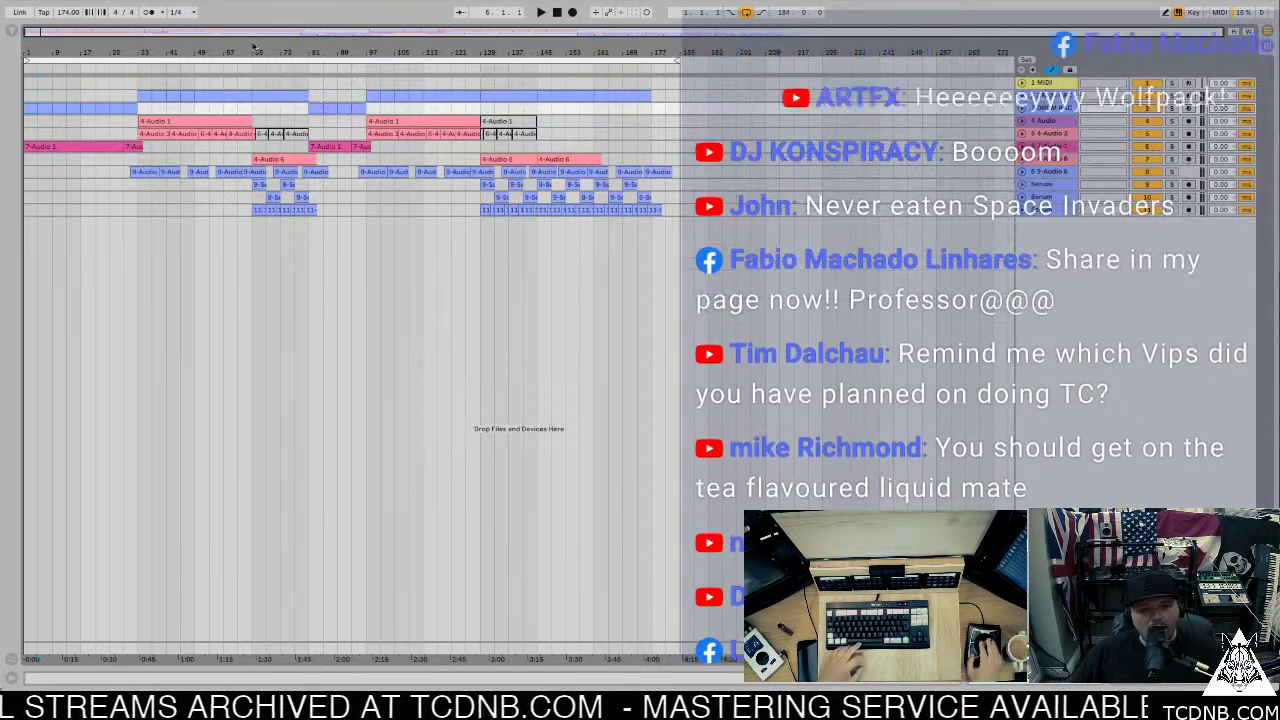
{"action": "left_click", "coordinate": [165, 5]}
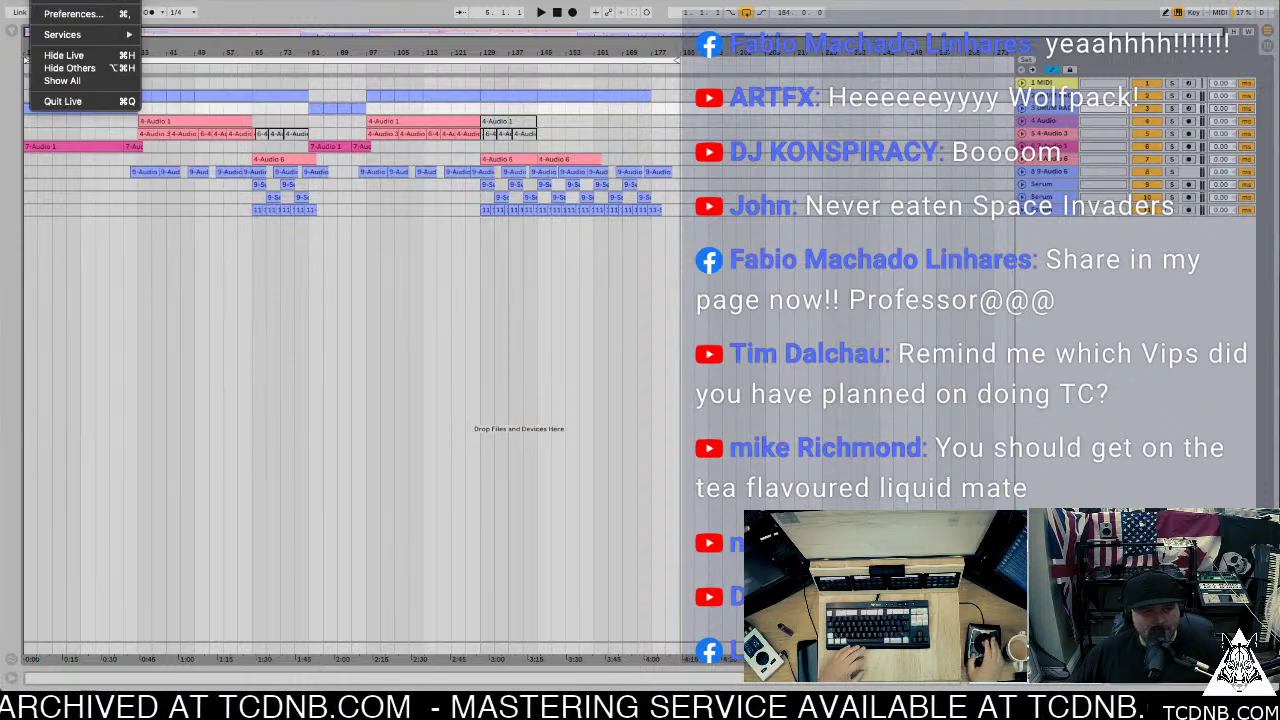
{"action": "left_click", "coordinate": [145, 77]}
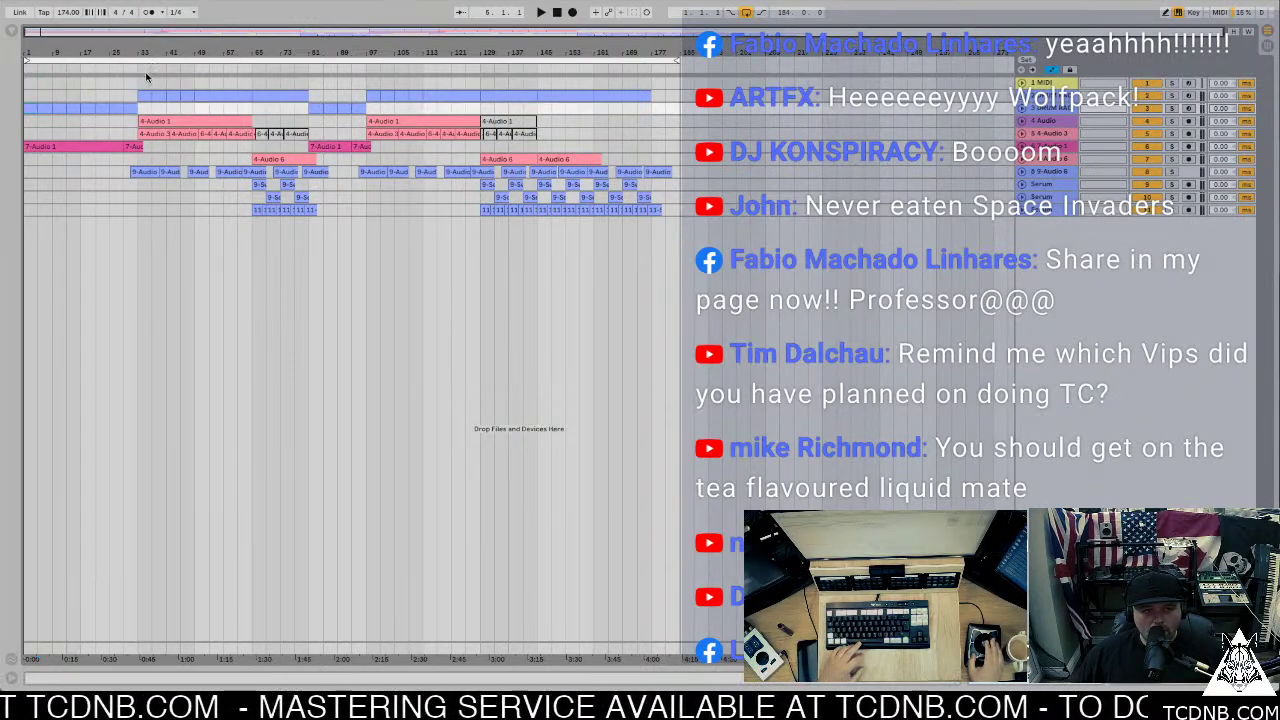
{"action": "key", "text": "space"}
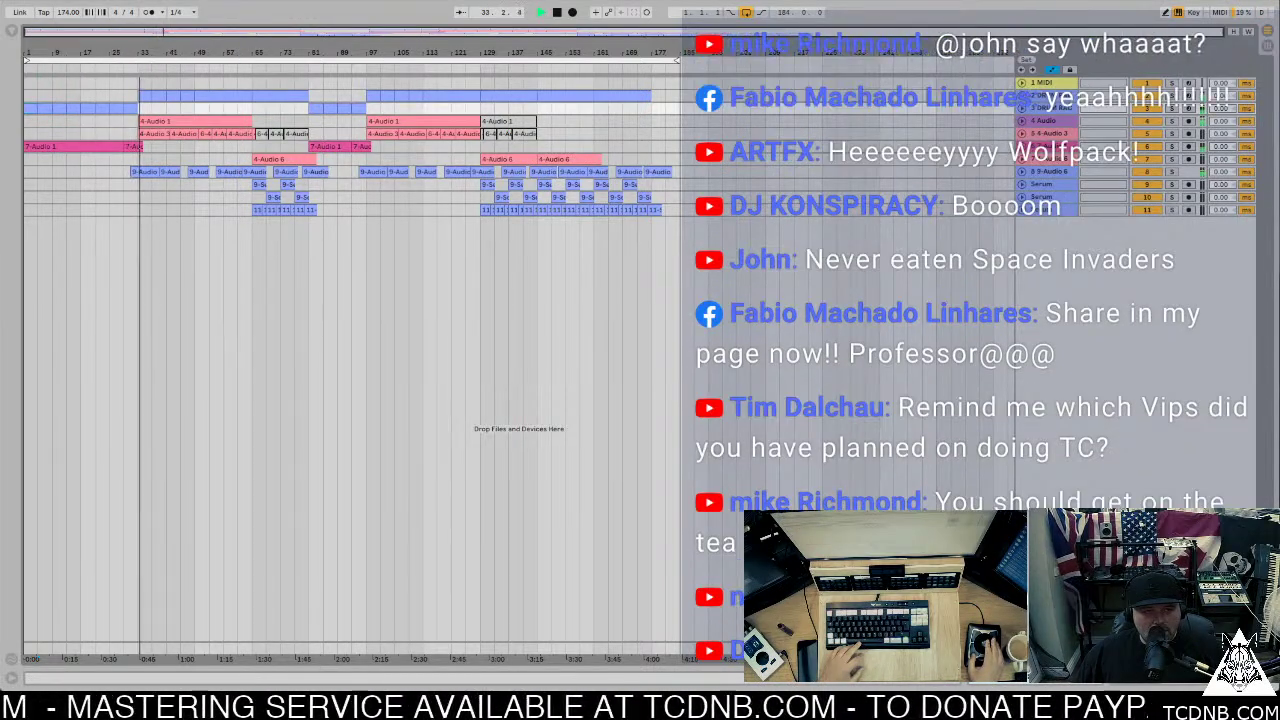
{"action": "left_click", "coordinate": [87, 4]}
{"action": "left_click", "coordinate": [87, 4]}
{"action": "key", "text": "space"}
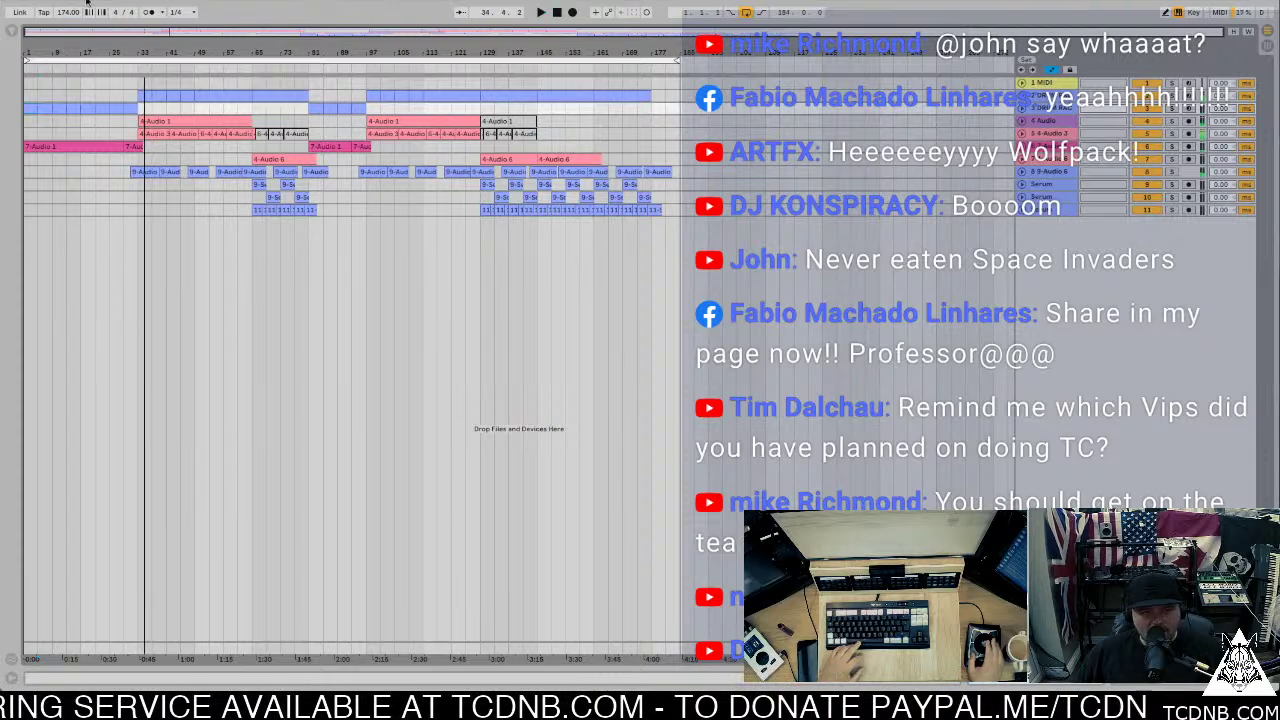
{"action": "left_click", "coordinate": [87, 4]}
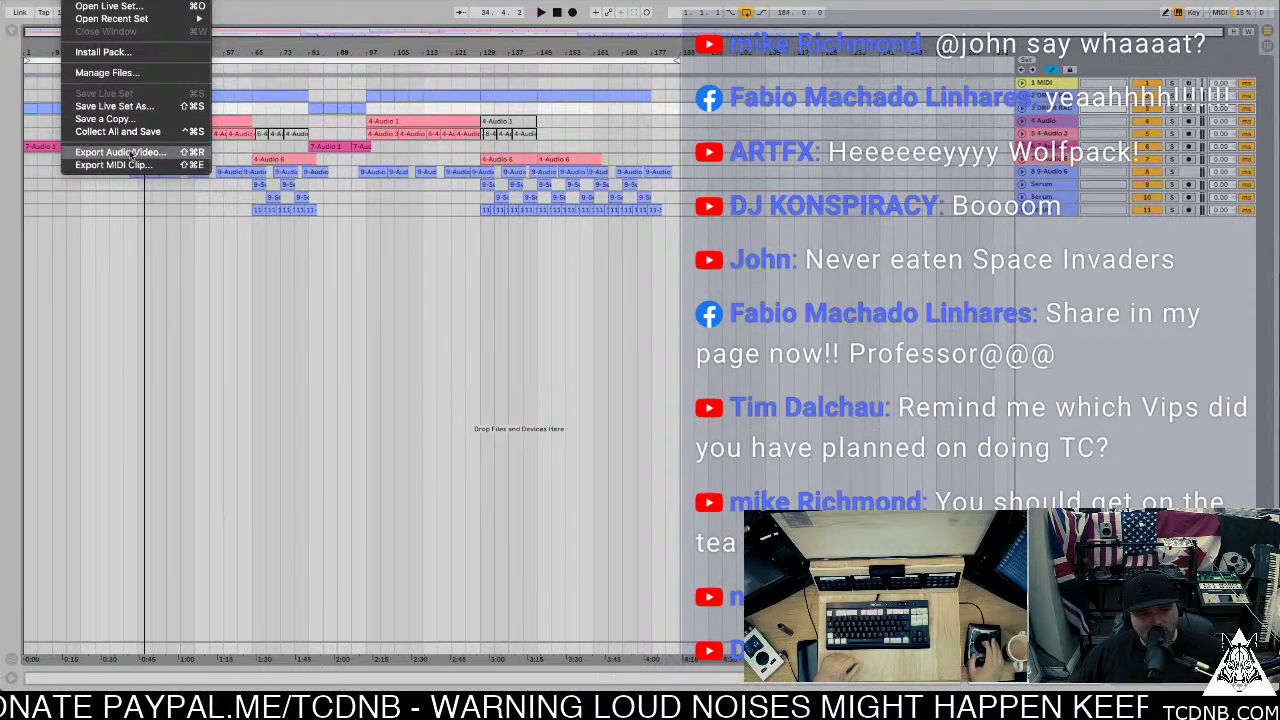
{"action": "key", "text": "Escape"}
Step: Select the whole arrangement and export the Master as WAV and MP3 under the name 017 TC - Rolling Monster v2 in the Mix folder
{"action": "key", "text": "super+a"}
{"action": "left_click", "coordinate": [45, 1]}
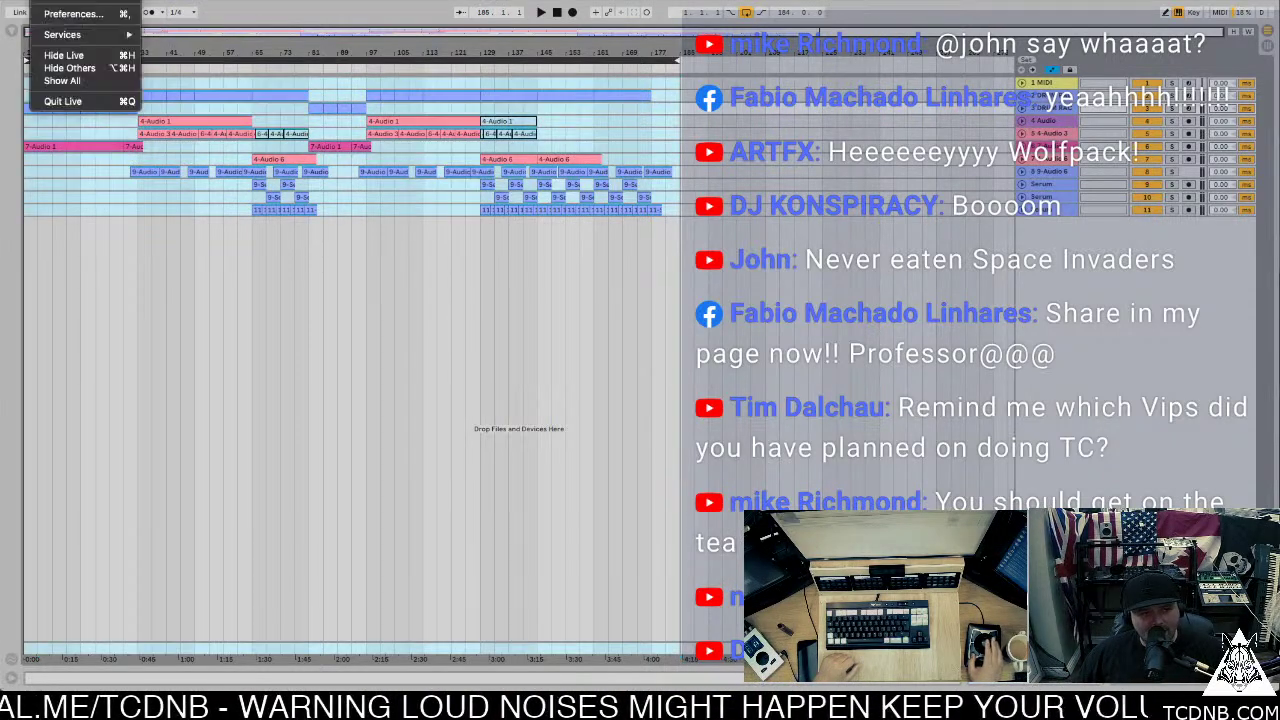
{"action": "mouse_move", "coordinate": [85, 4]}
{"action": "left_click", "coordinate": [118, 152]}
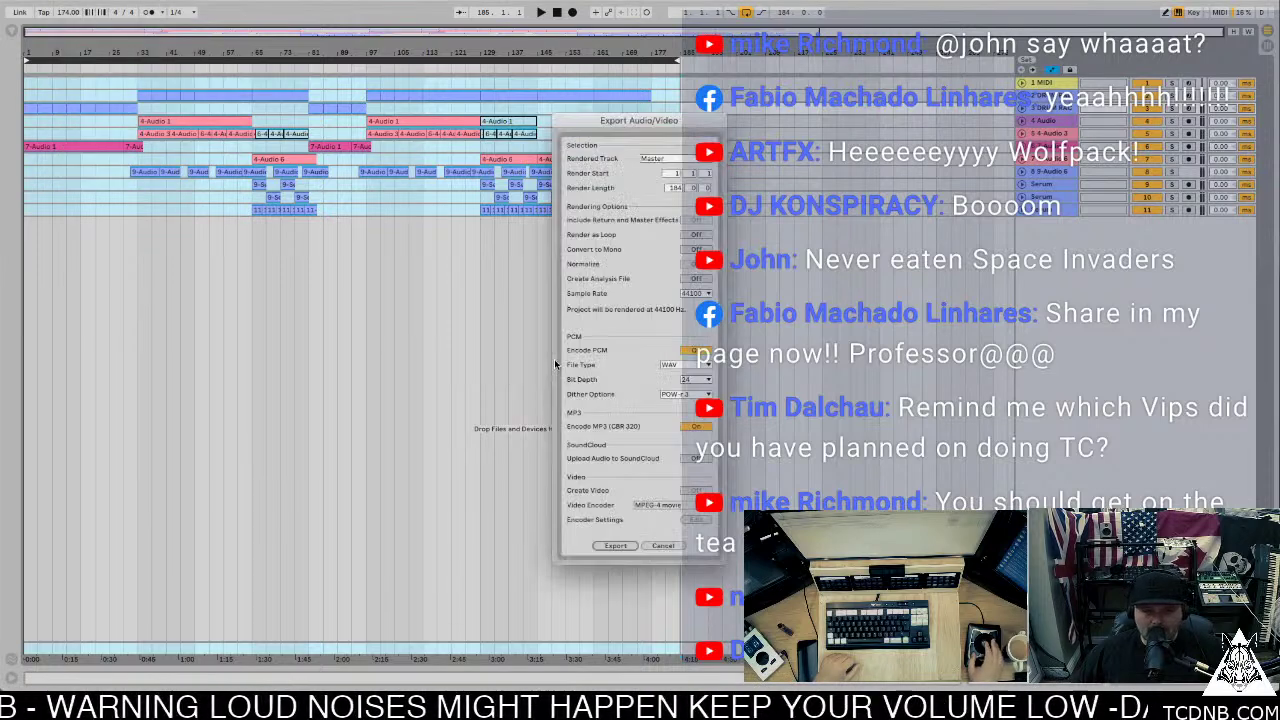
{"action": "left_click", "coordinate": [615, 546]}
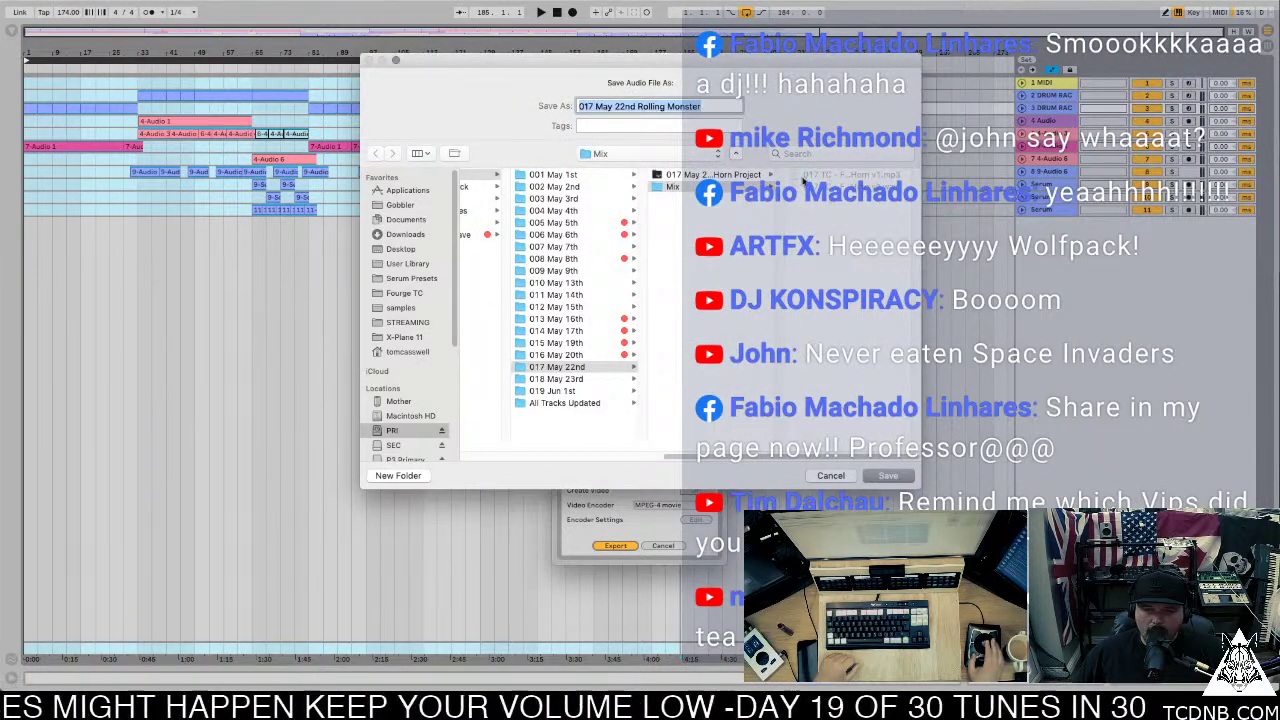
{"action": "left_click", "coordinate": [636, 103]}
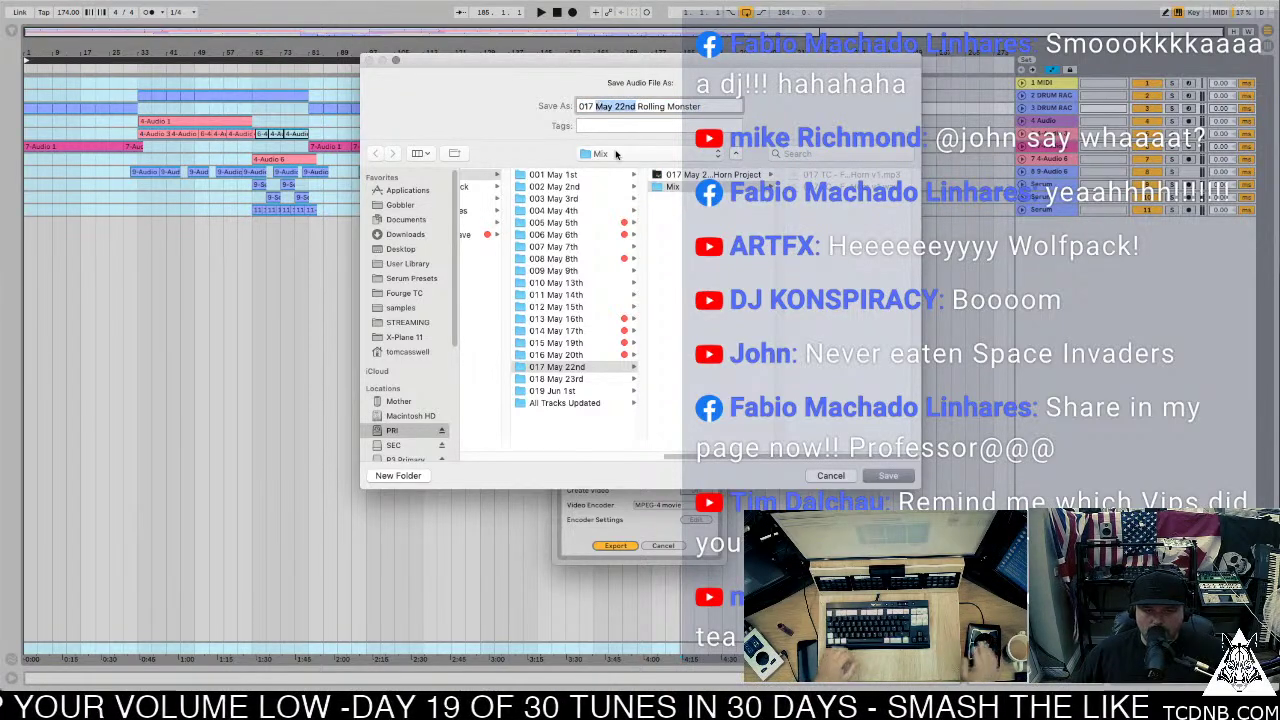
{"action": "type", "text": "TC -"}
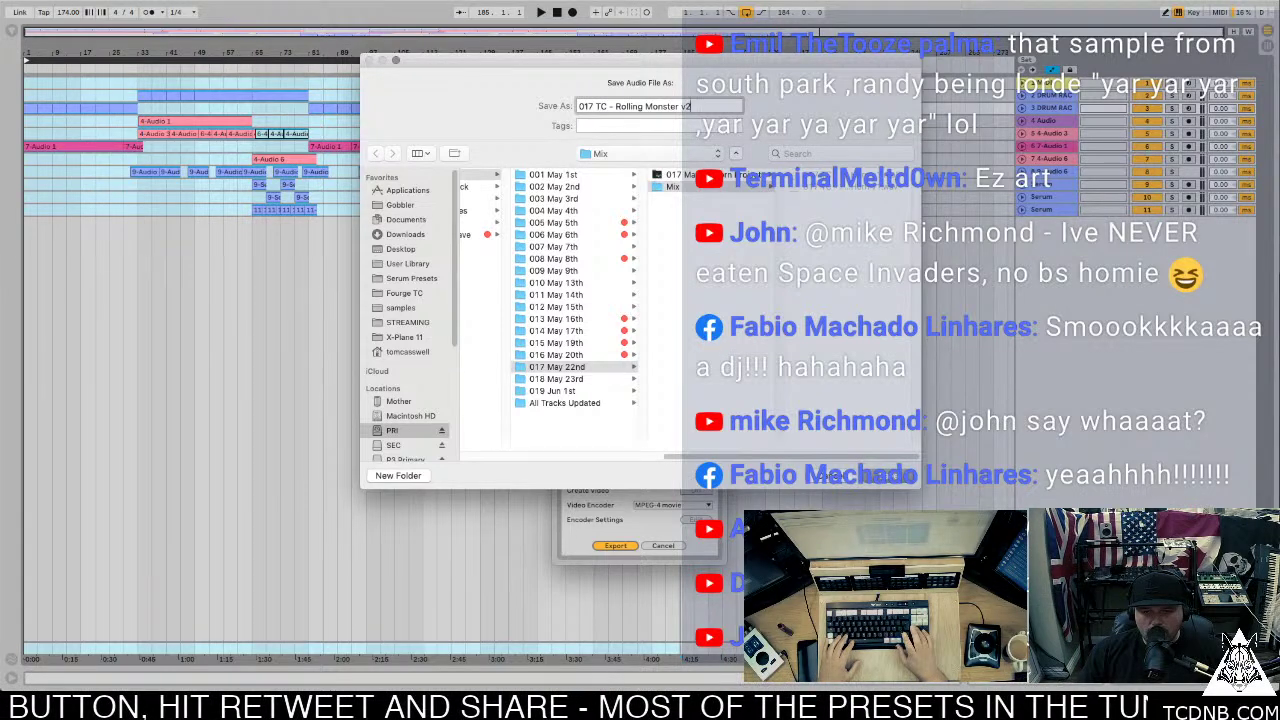
{"action": "key", "text": "Return"}
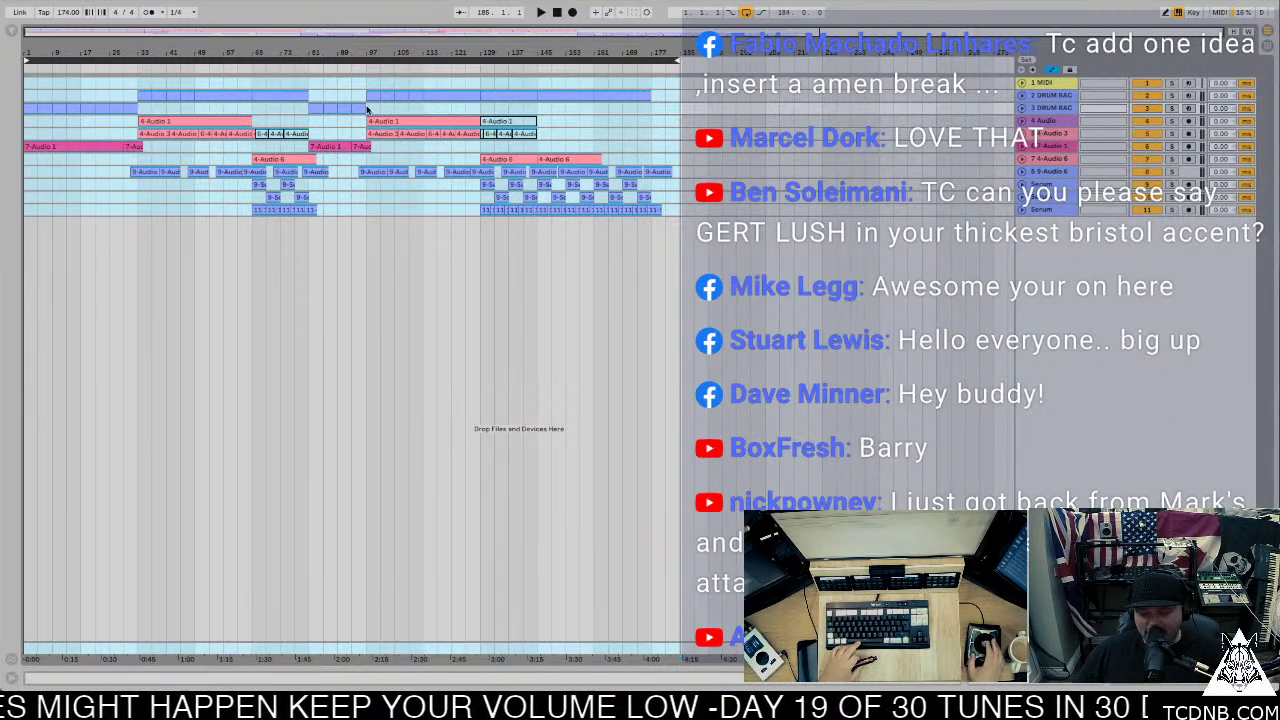
{"action": "left_click", "coordinate": [29, 108]}
{"action": "key", "text": "space"}
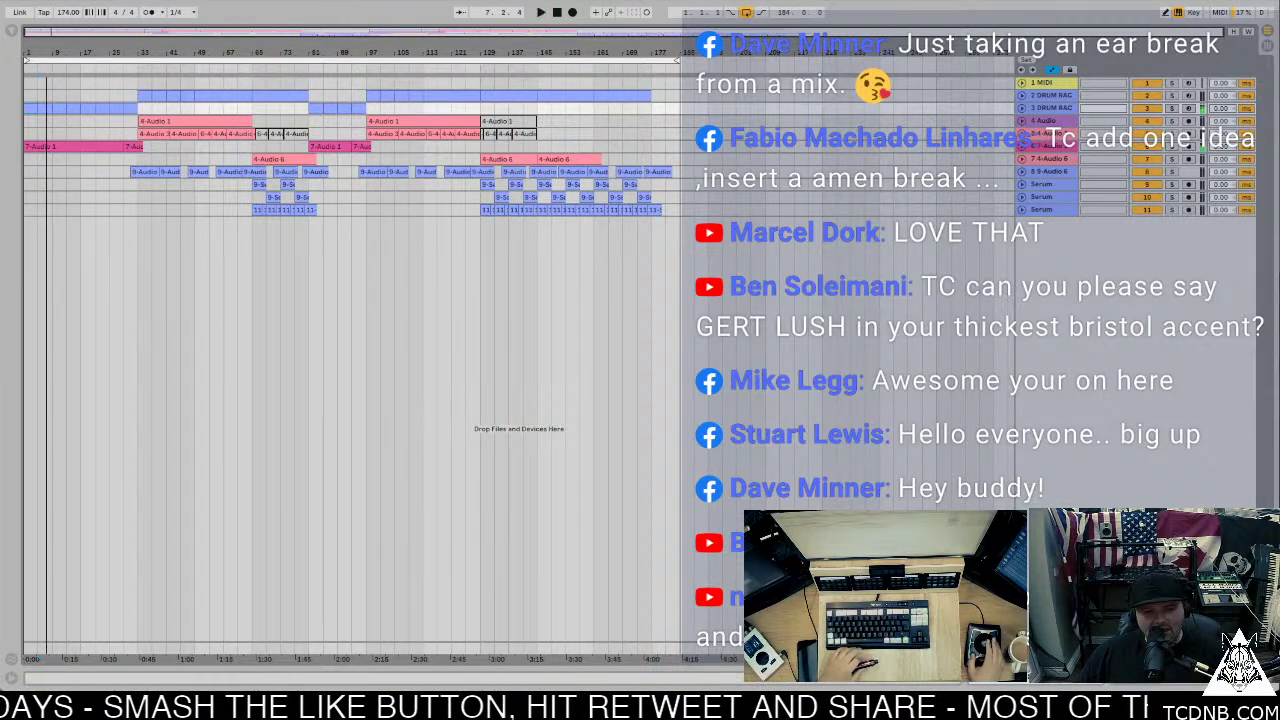
{"action": "left_click", "coordinate": [85, 2]}
{"action": "mouse_move", "coordinate": [198, 19]}
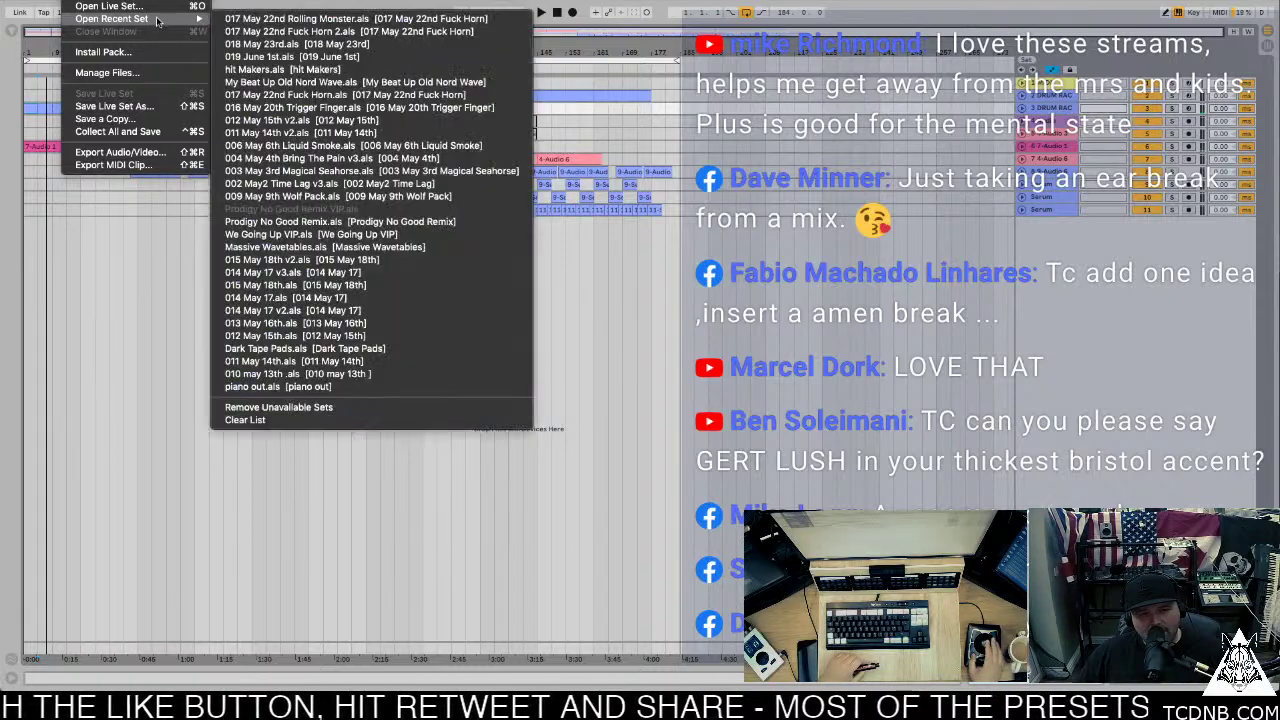
{"action": "left_click", "coordinate": [712, 455]}
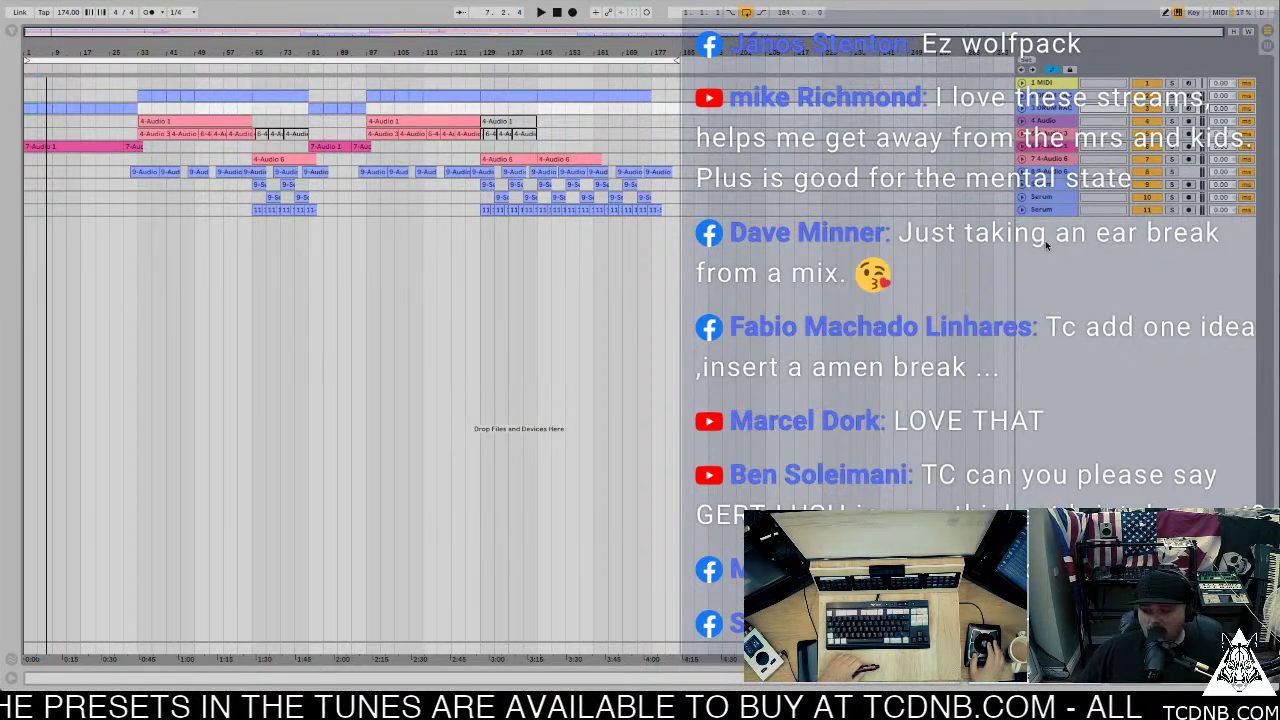
{"action": "left_click", "coordinate": [963, 252]}
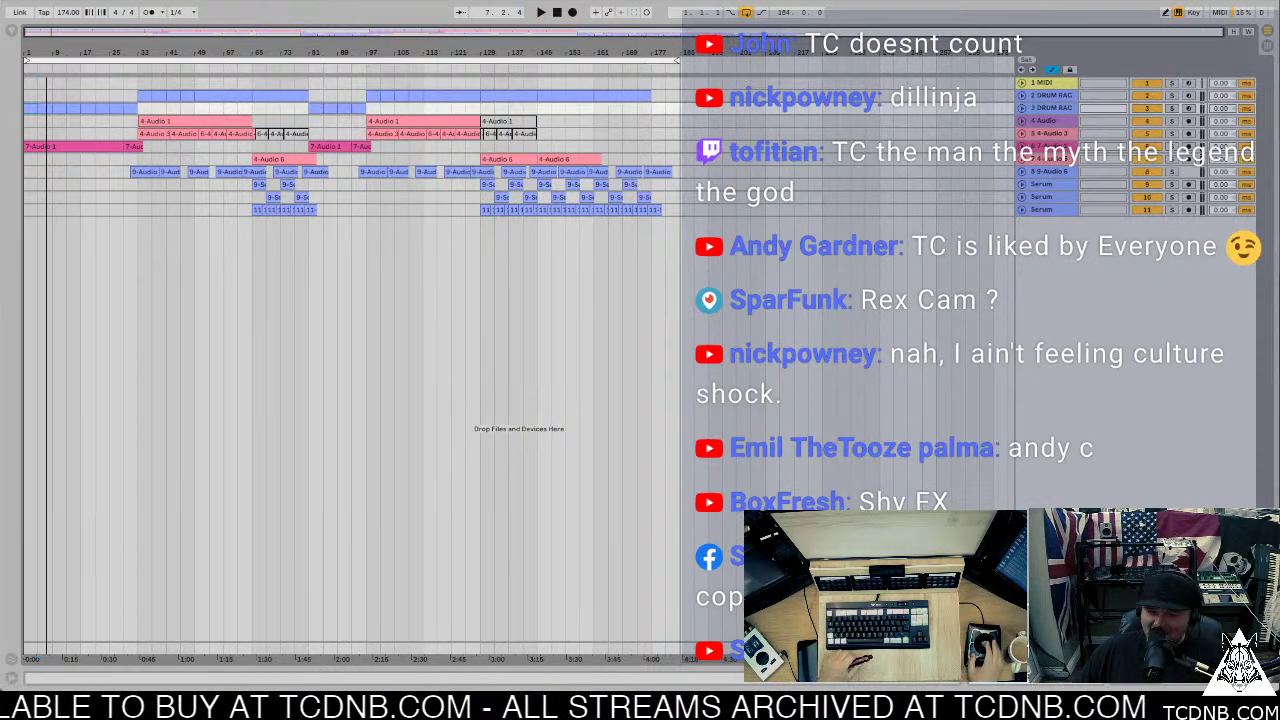
Step: Open the recent Live Set 018 May 23rd.als
{"action": "left_click", "coordinate": [90, 2]}
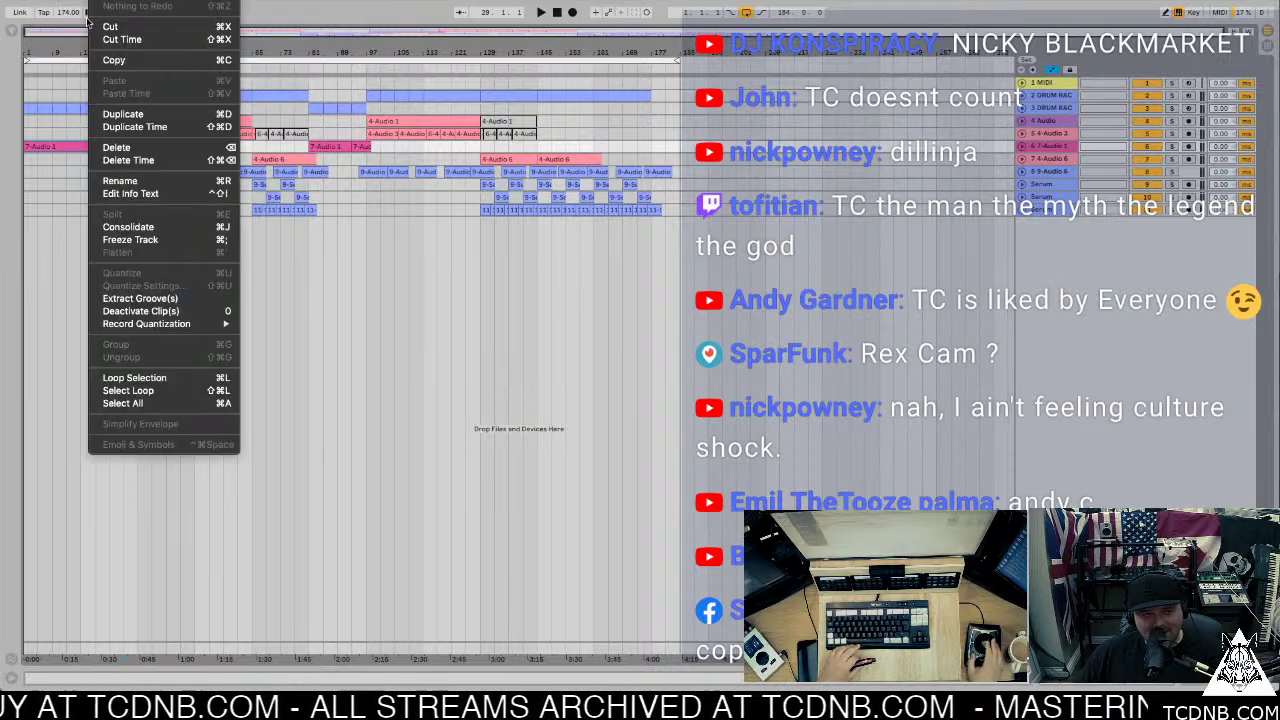
{"action": "mouse_move", "coordinate": [75, 3]}
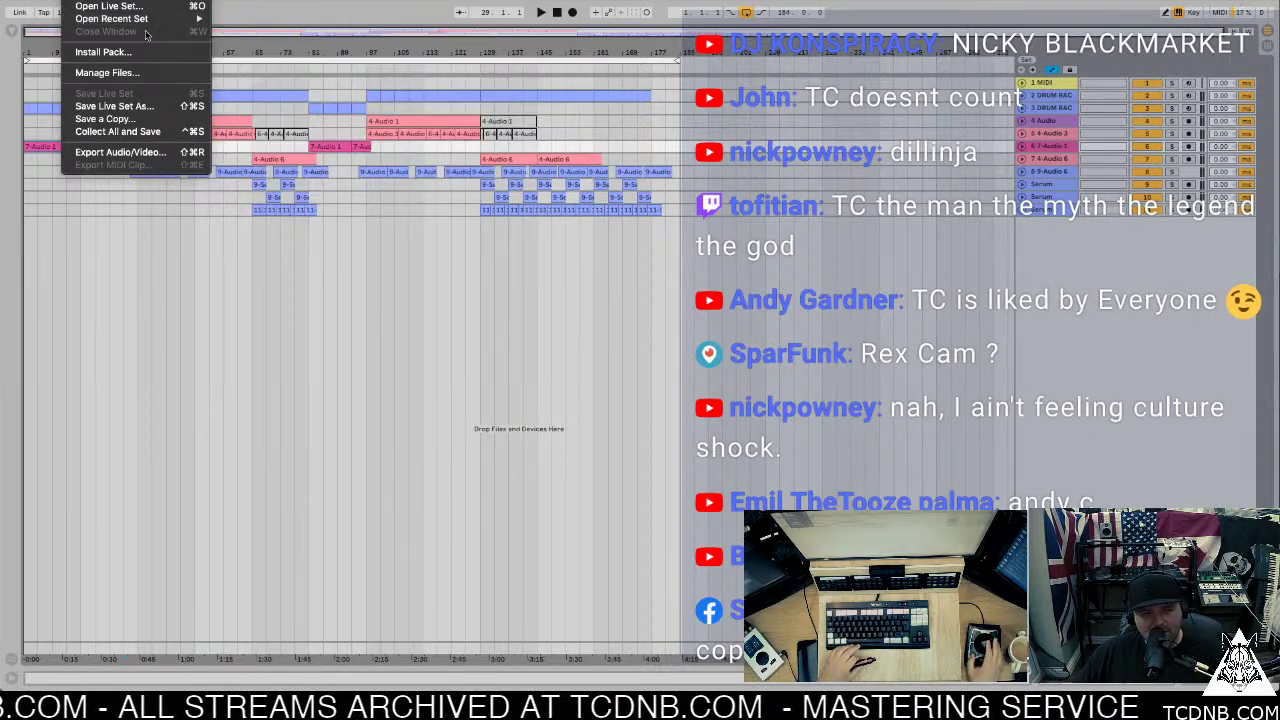
{"action": "mouse_move", "coordinate": [155, 20]}
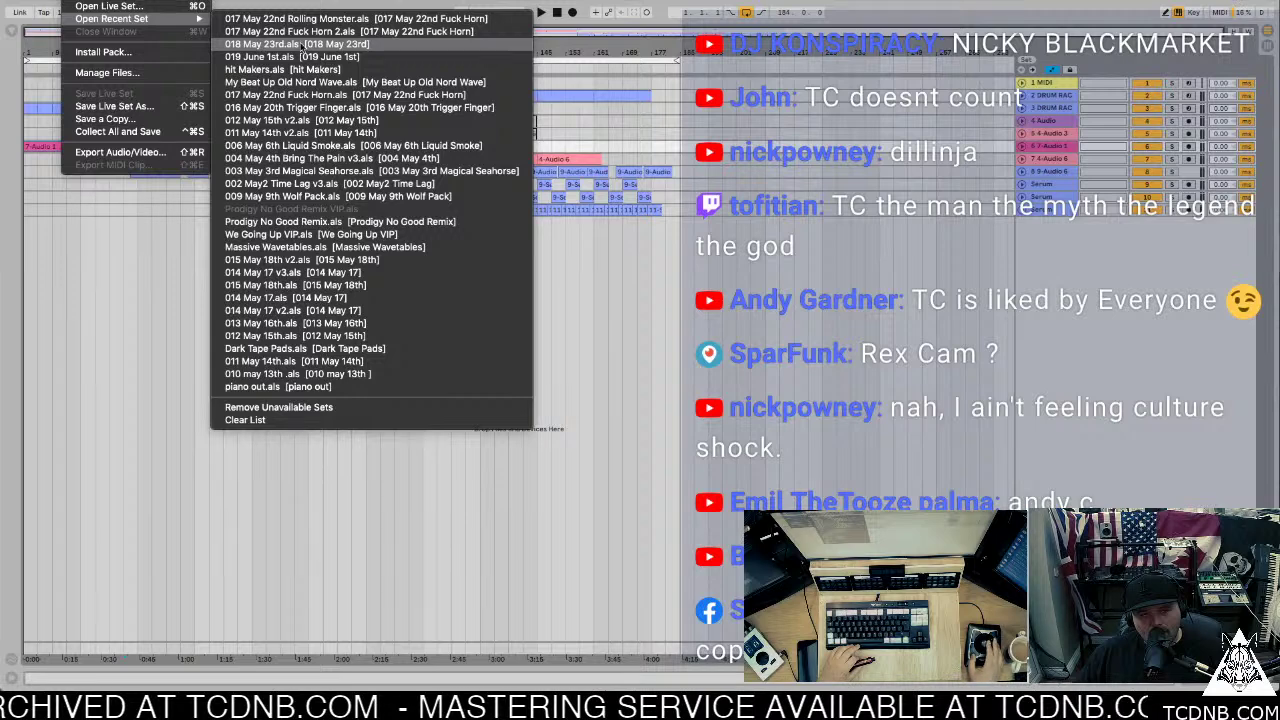
{"action": "left_click", "coordinate": [288, 45]}
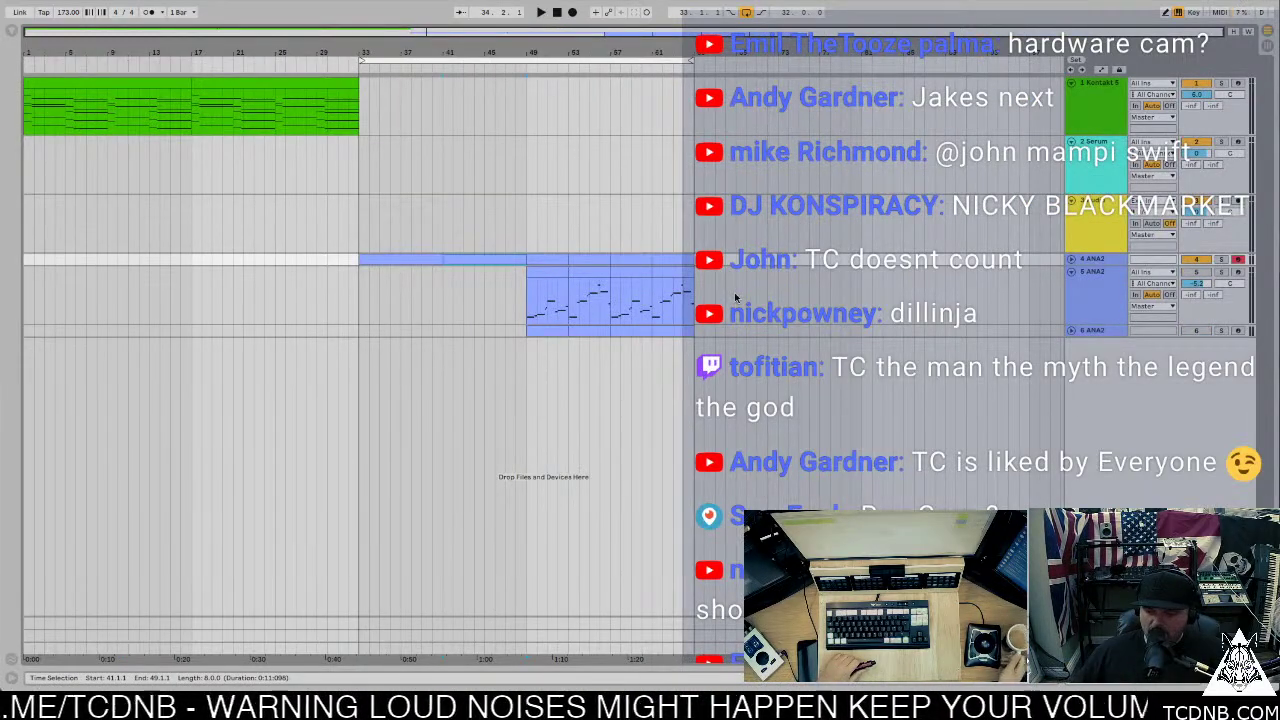
Step: Delete the Kontakt 5 track, the Serum track and the yellow track above the ANA2 tracks
{"action": "left_click", "coordinate": [1104, 104]}
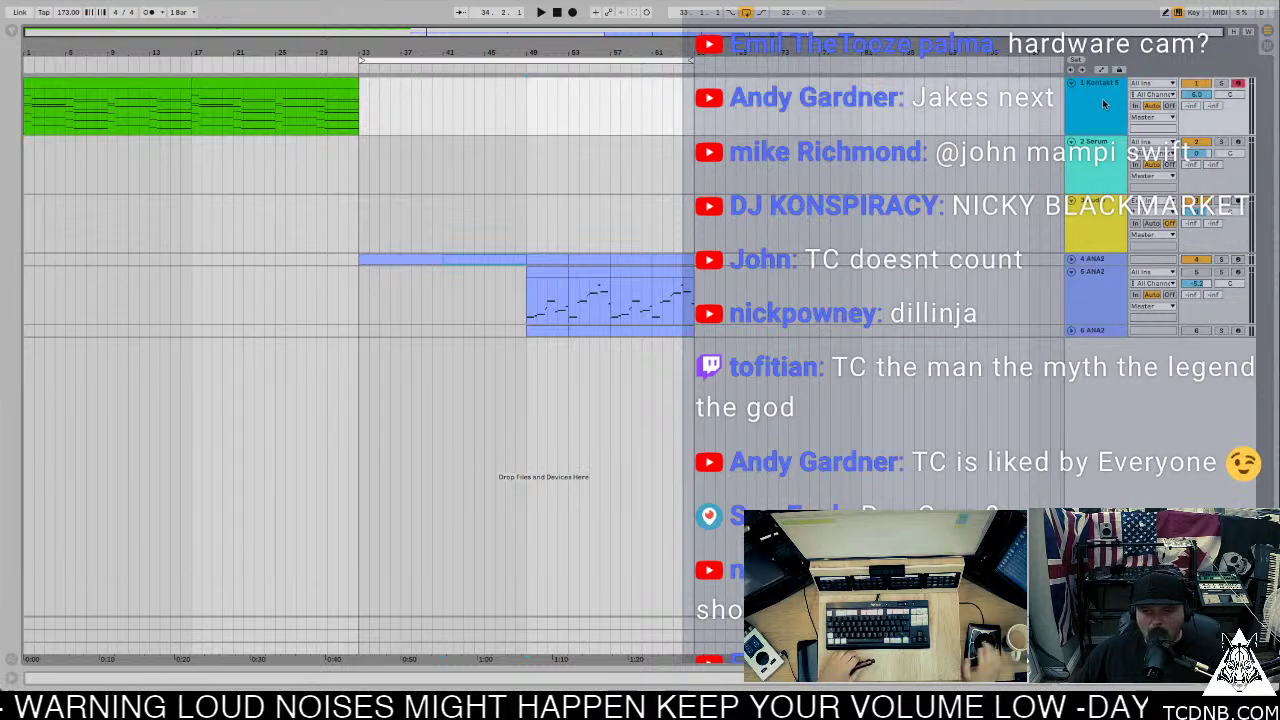
{"action": "key", "text": "Delete"}
{"action": "key", "text": "Delete"}
{"action": "key", "text": "Delete"}
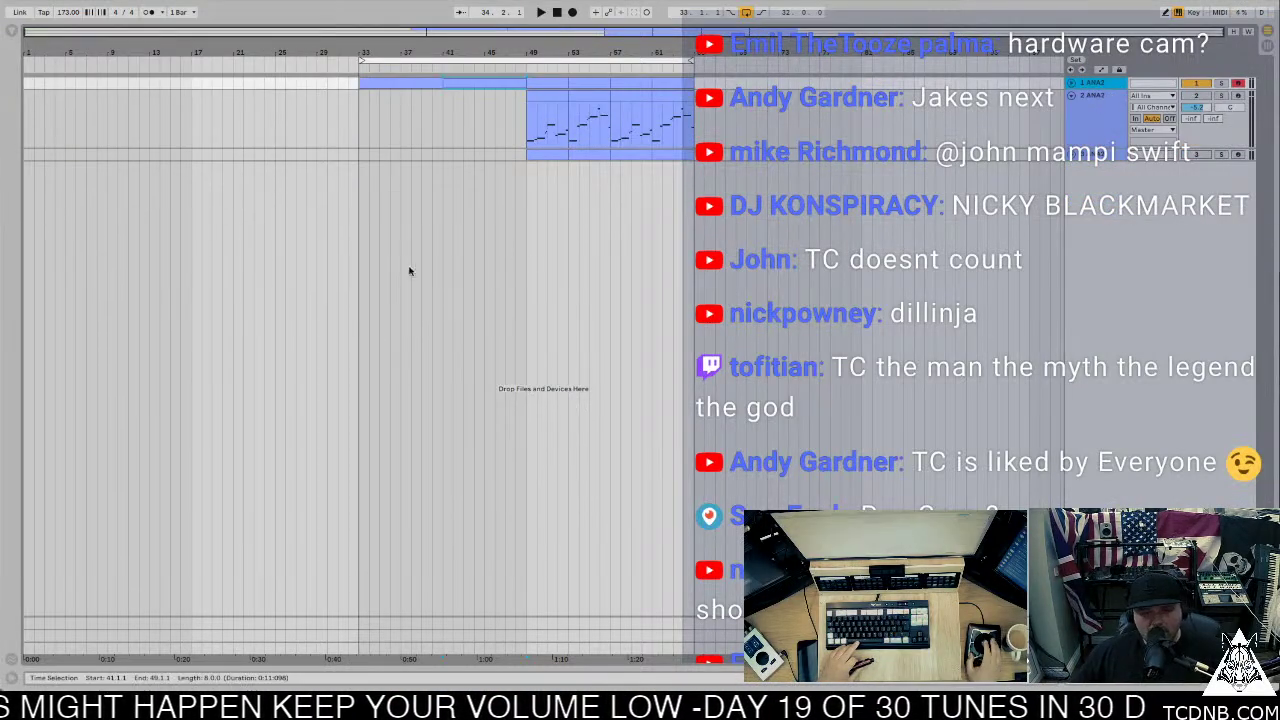
Step: Play back the looped section from bar 33, unfold the first ANA2 track and look over its ANA 2 synth settings
{"action": "key", "text": "space"}
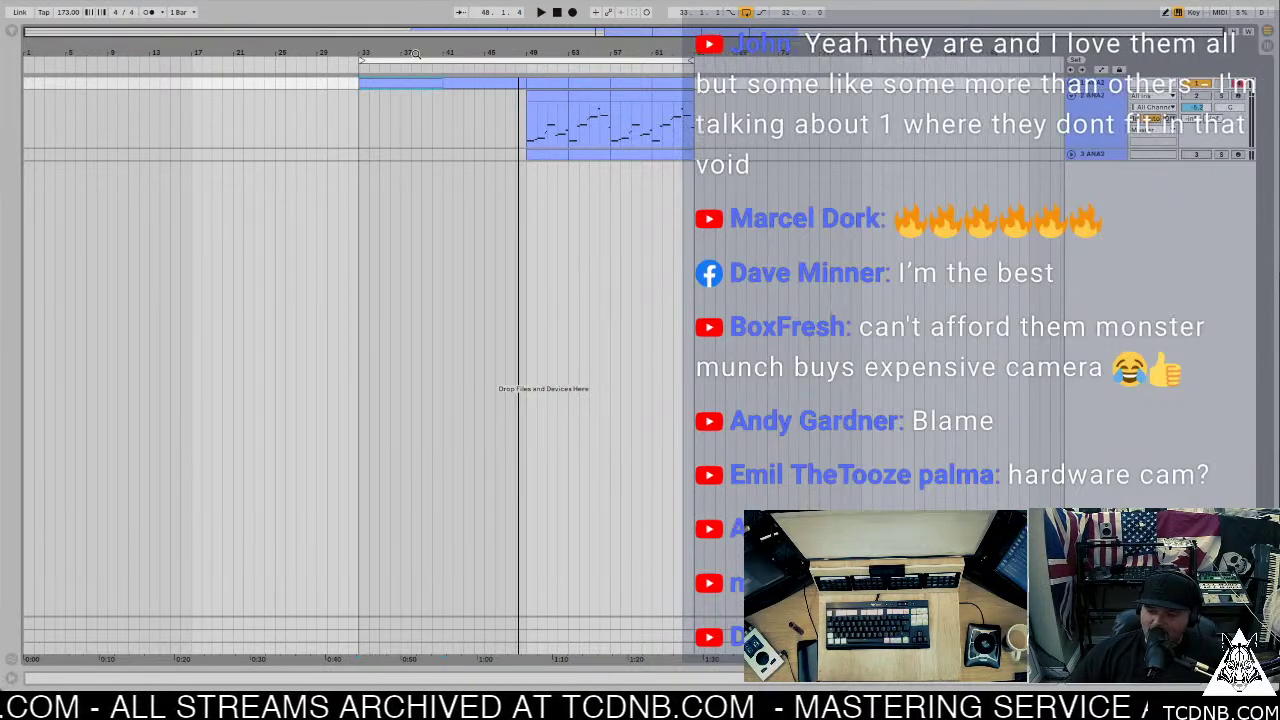
{"action": "key", "text": "space"}
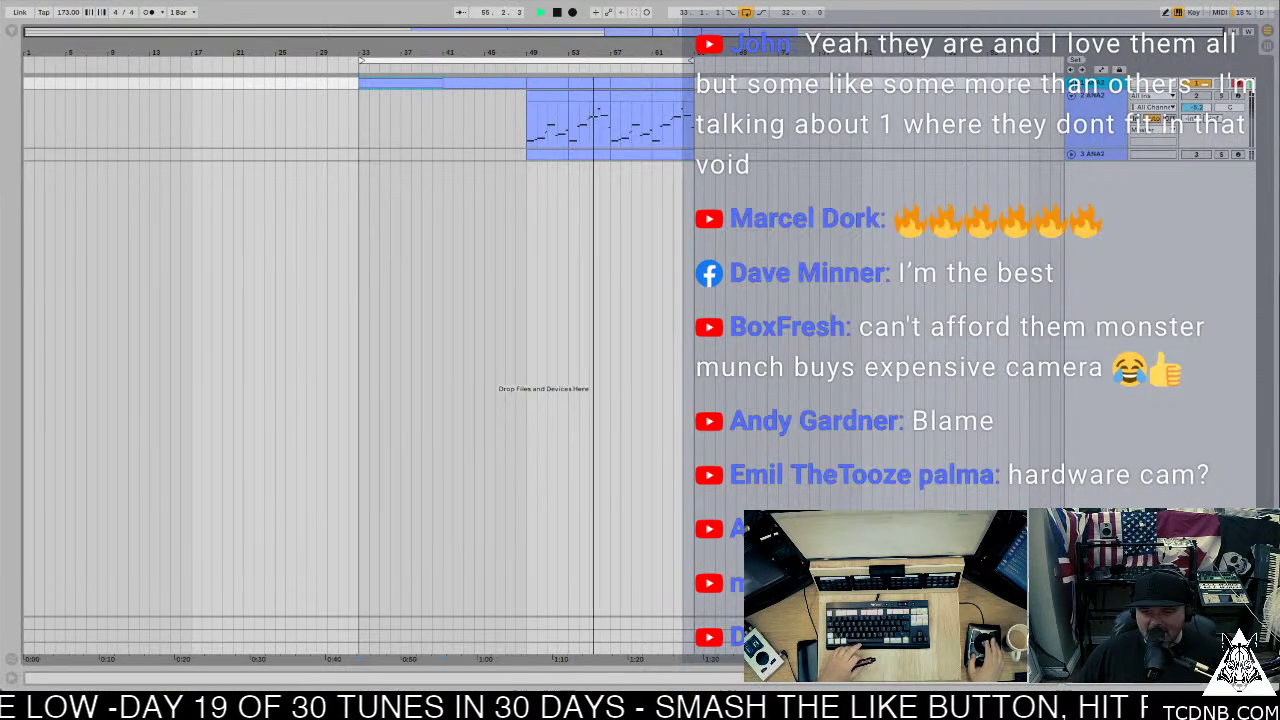
{"action": "key", "text": "Right"}
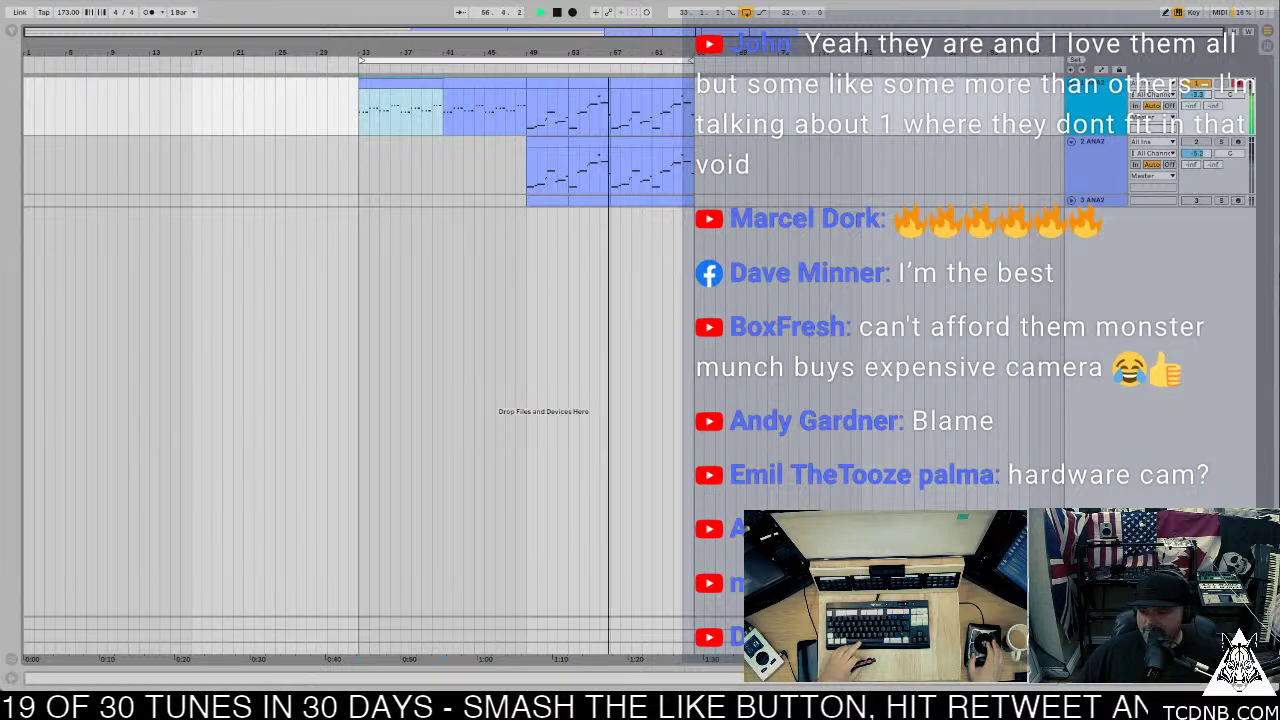
{"action": "key", "text": "ctrl+alt+l"}
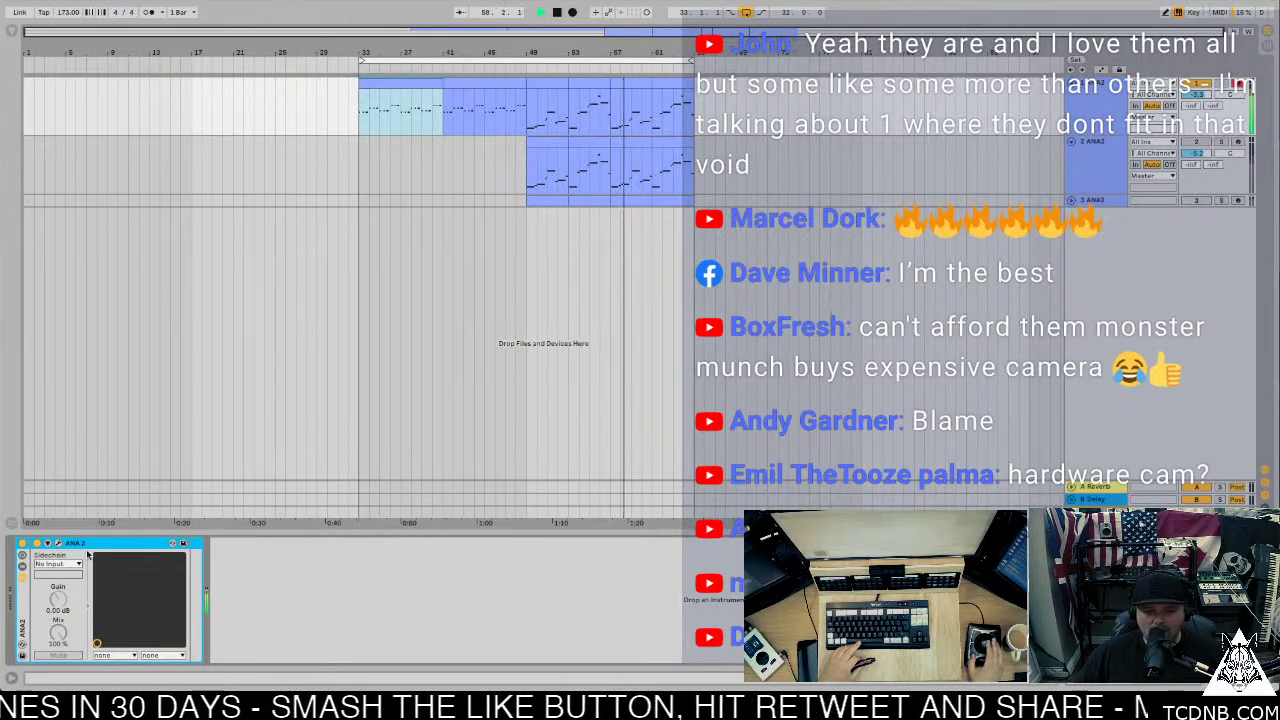
{"action": "key", "text": "ctrl+alt+p"}
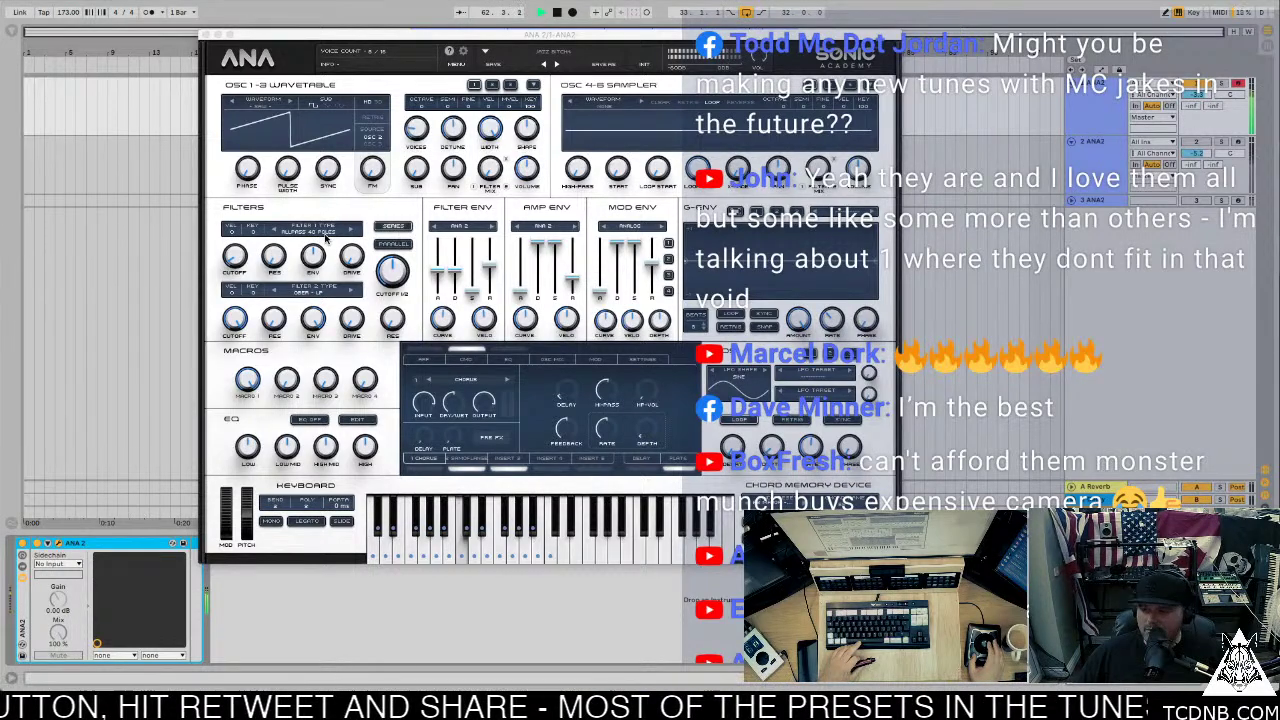
{"action": "left_click", "coordinate": [205, 36]}
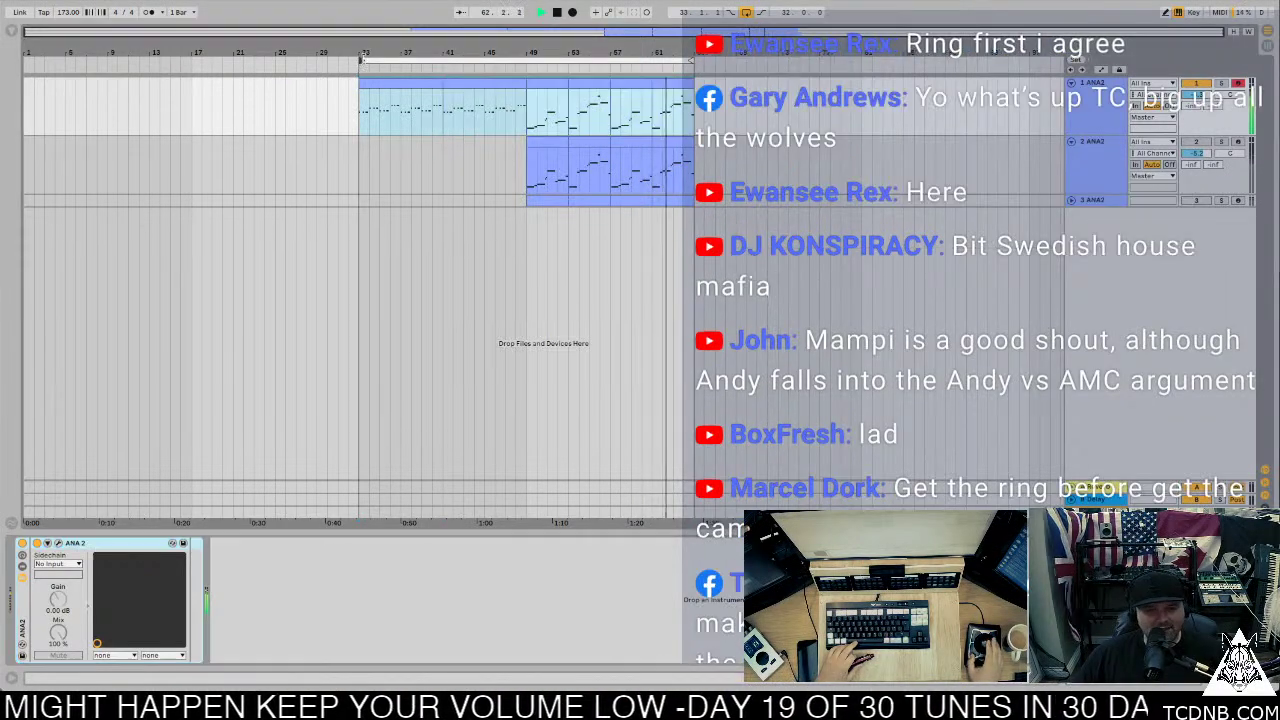
Step: Loop the 16 bars of the first ANA2 track's clip starting at bar 49 and play the section back
{"action": "left_click", "coordinate": [600, 105]}
{"action": "key", "text": "ctrl+l"}
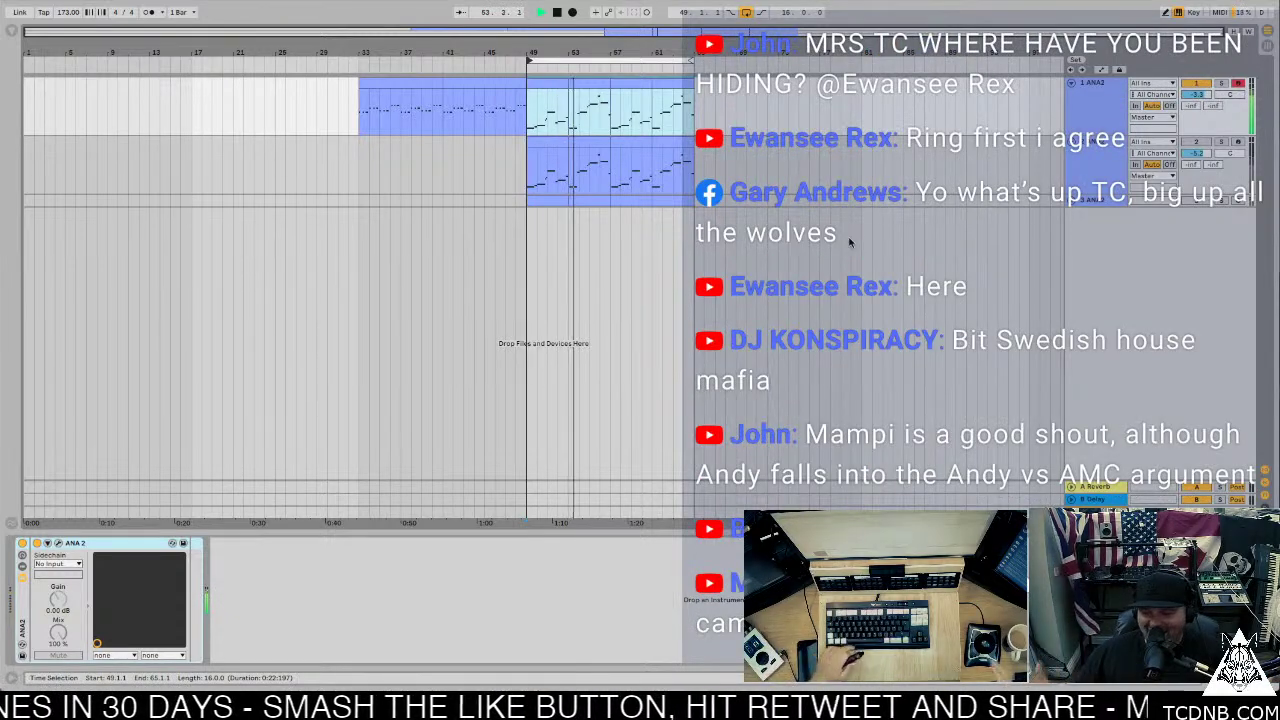
{"action": "key", "text": "space"}
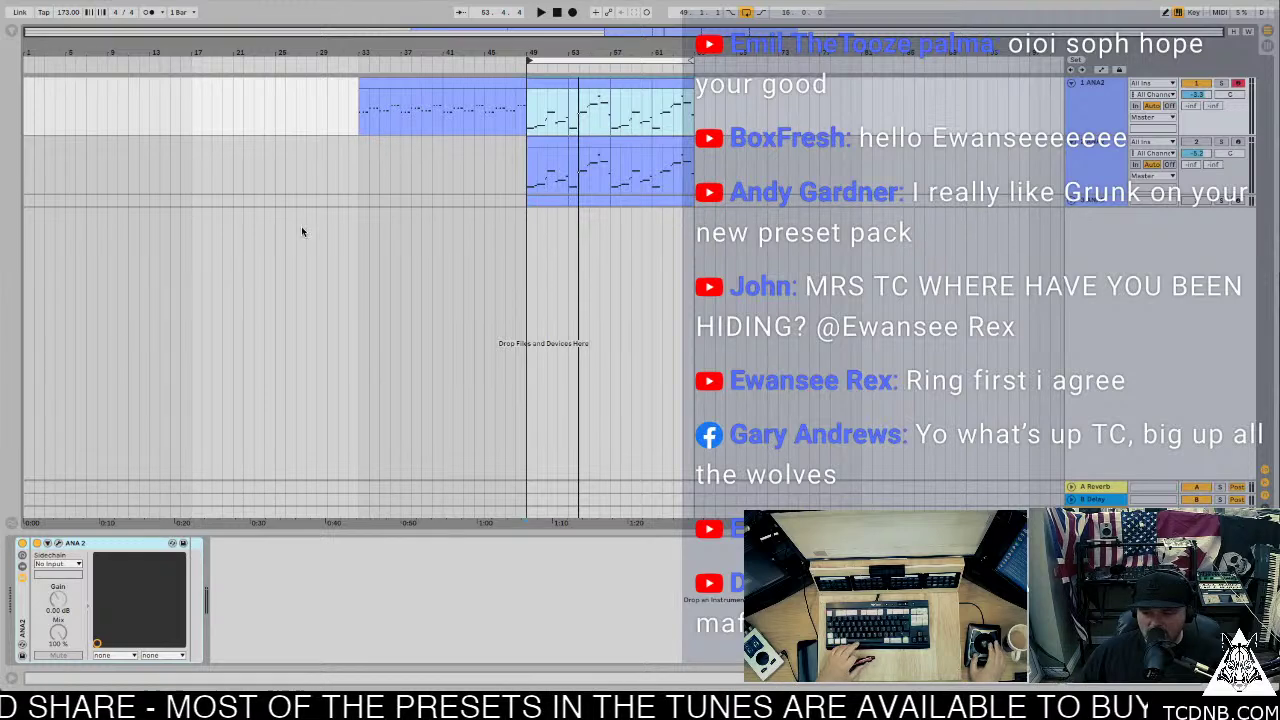
{"action": "key", "text": "space"}
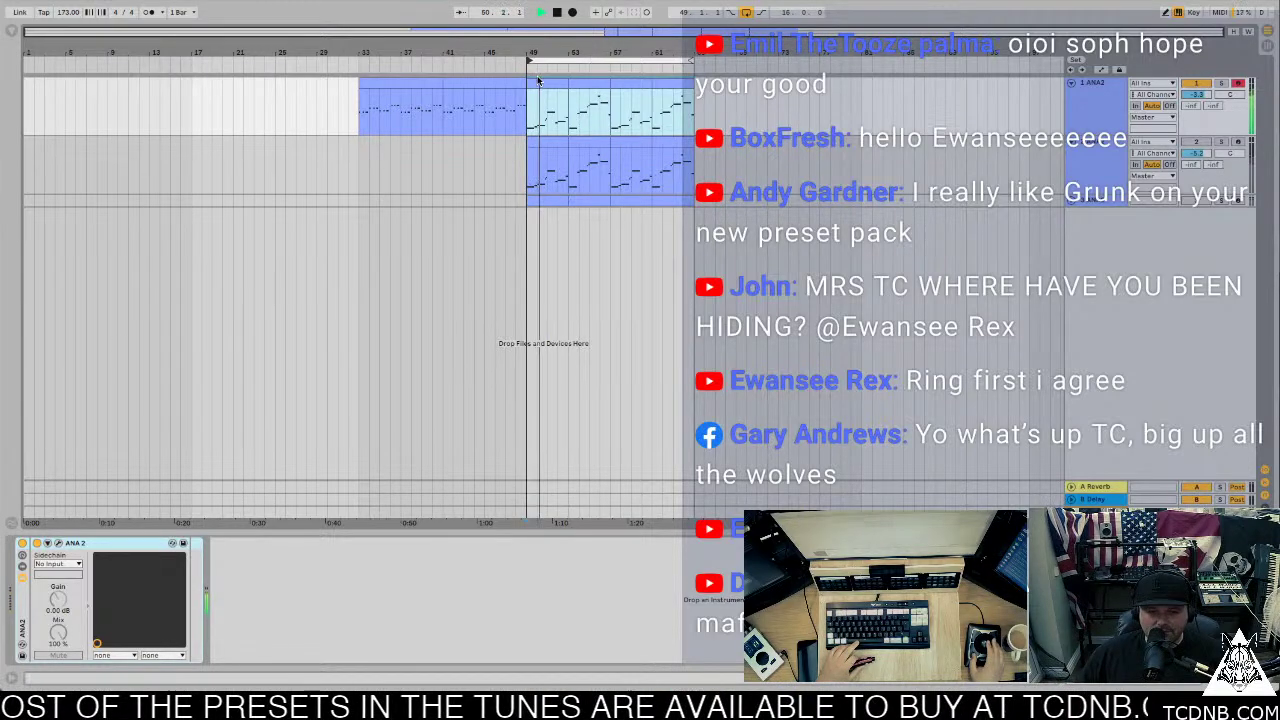
Step: Move all the ANA2 clips back to start at bar 1, shift the loop to bars 17 to 33 and play it
{"action": "left_click", "coordinate": [403, 90]}
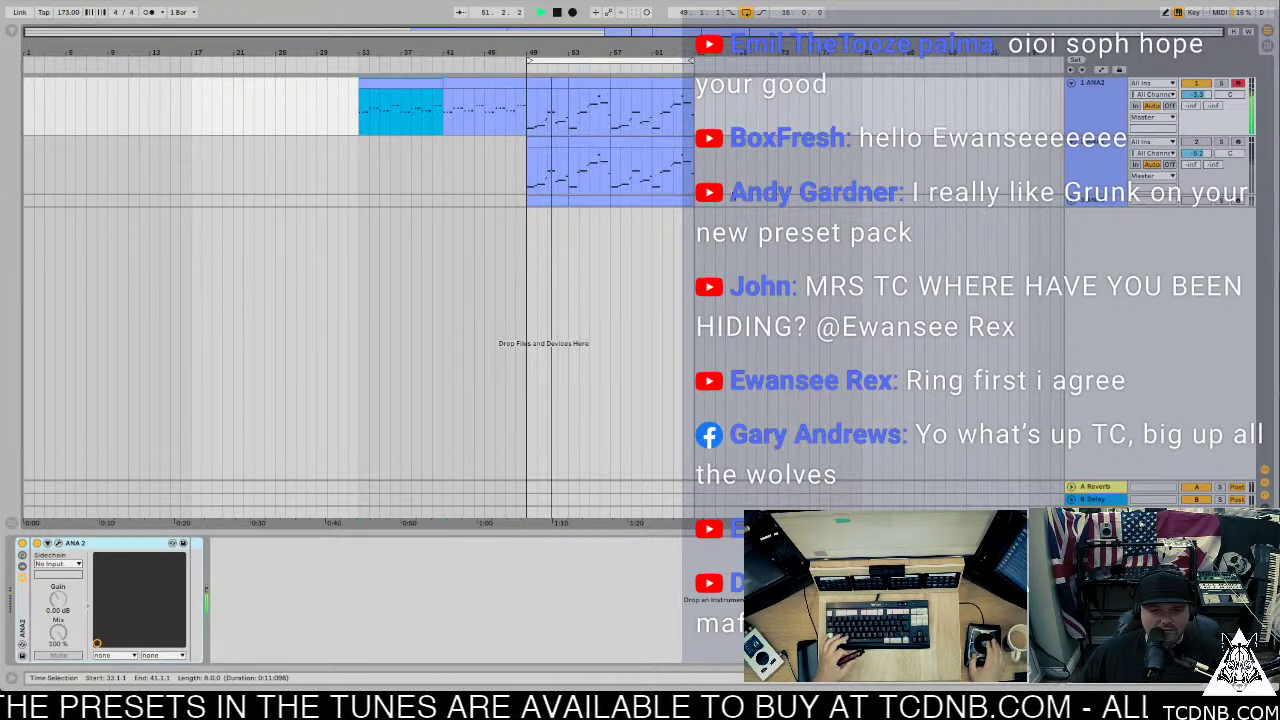
{"action": "left_click", "coordinate": [689, 198], "text": "shift"}
{"action": "left_click_drag", "start_coordinate": [381, 83], "coordinate": [45, 100]}
{"action": "left_click_drag", "start_coordinate": [585, 62], "coordinate": [250, 62]}
{"action": "key", "text": "space"}
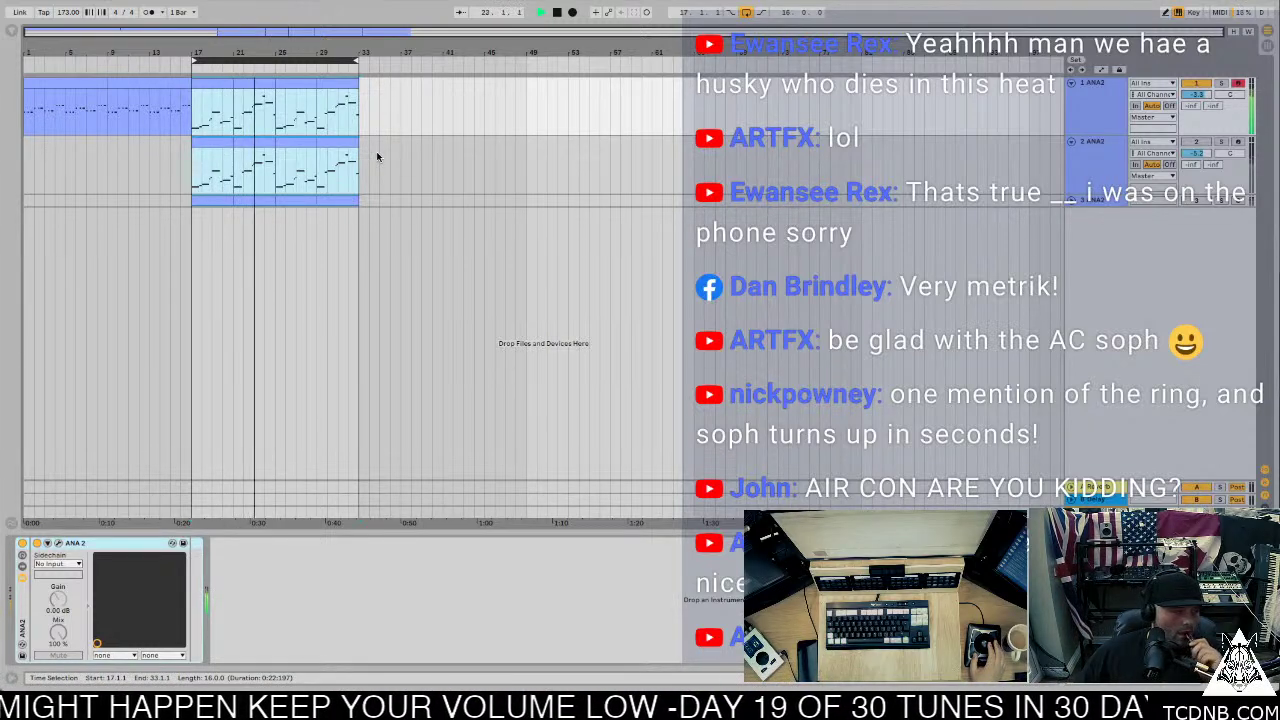
Step: Show the browser and add a Drum Rack track and another ANA2 track below the existing ANA2 tracks
{"action": "left_click", "coordinate": [13, 29]}
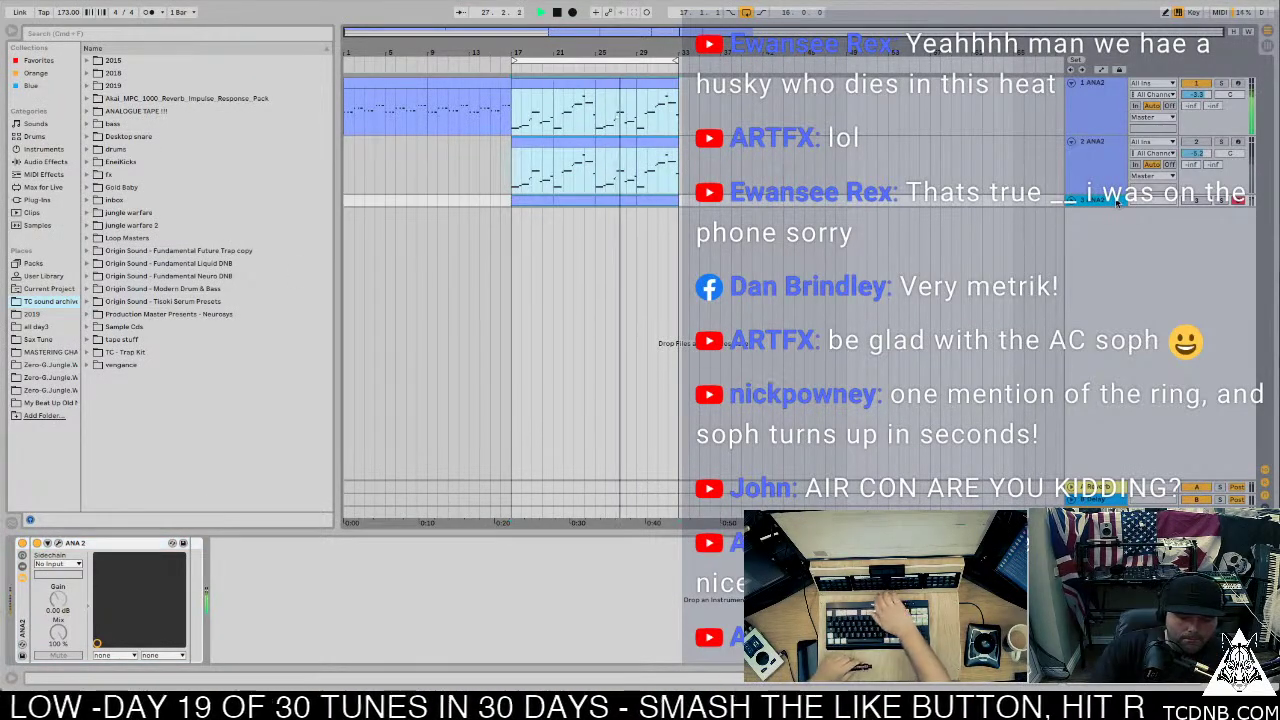
{"action": "key", "text": "ctrl+shift+t"}
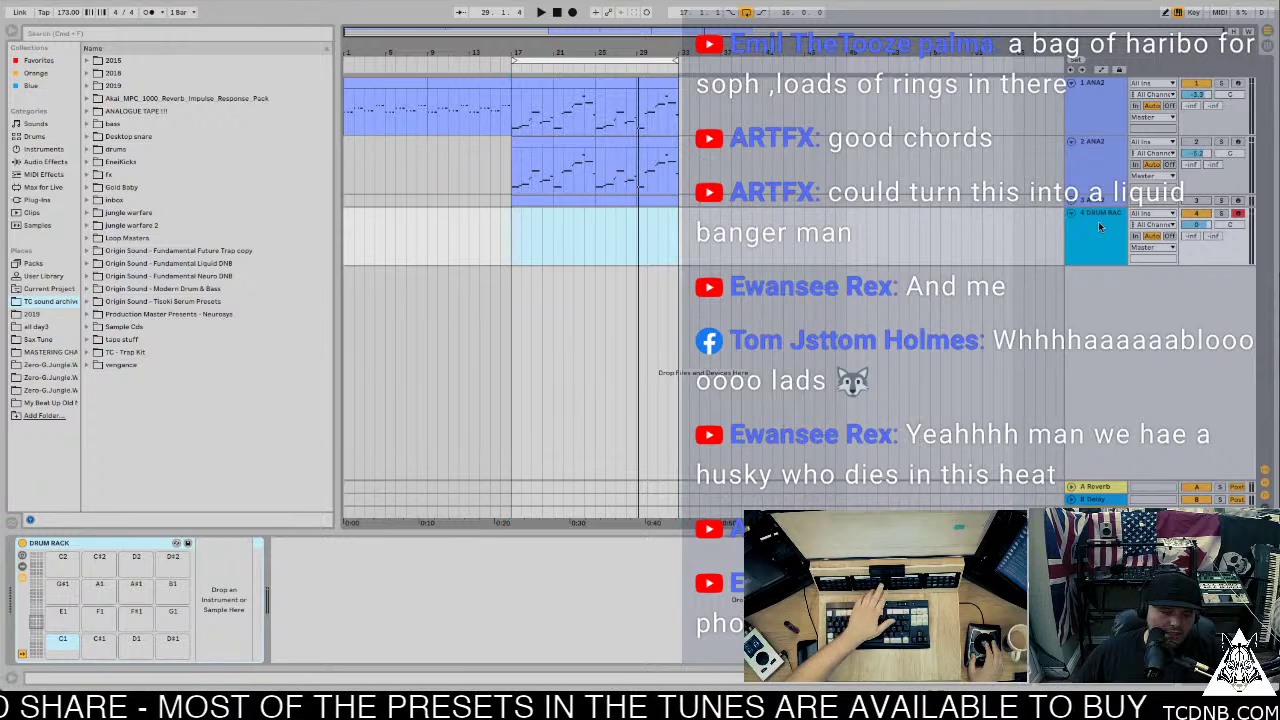
{"action": "key", "text": "super+shift+t"}
{"action": "key", "text": "super+v"}
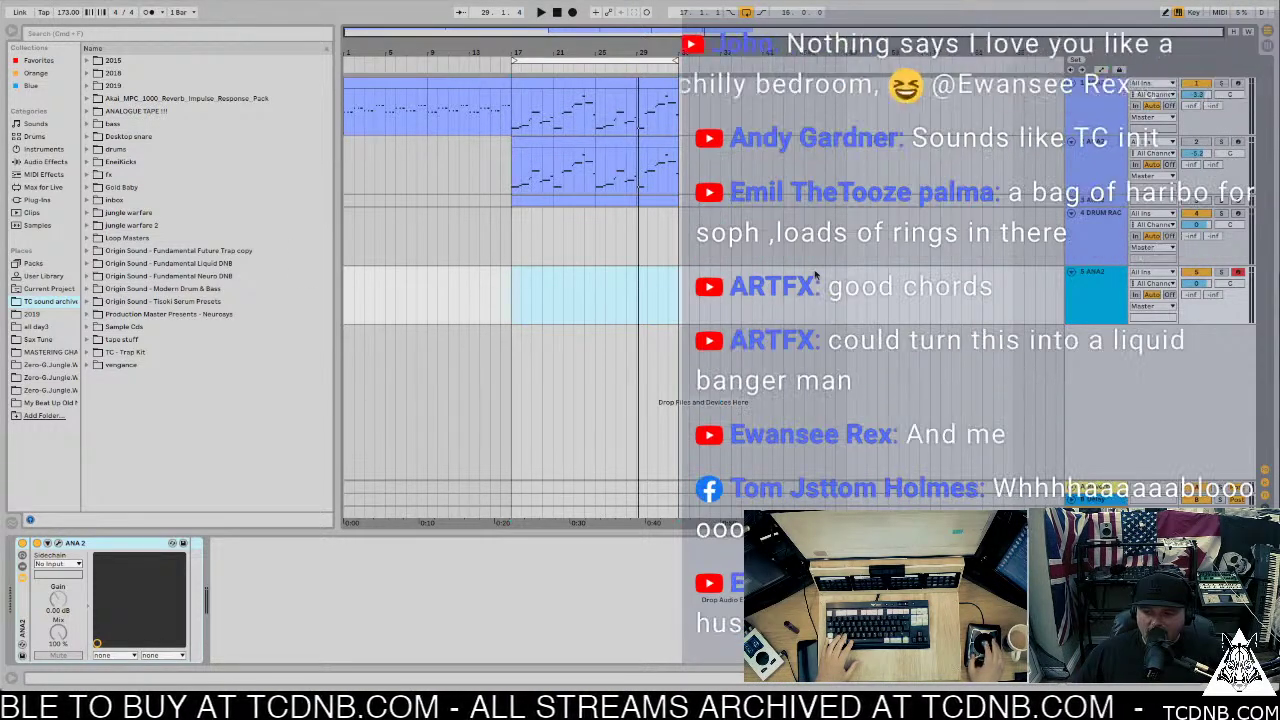
Step: Open ANA 2 on the new track and load the TC Chords Start template from the user presets
{"action": "left_click", "coordinate": [59, 545]}
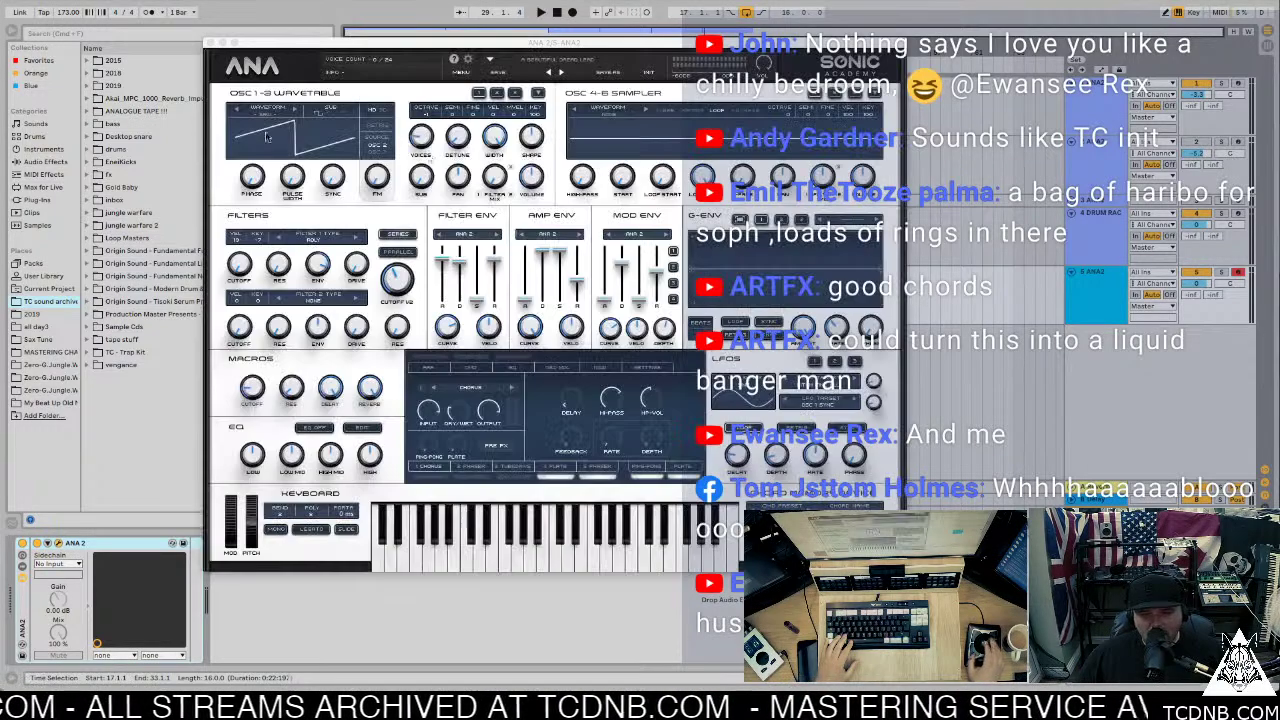
{"action": "left_click", "coordinate": [522, 60]}
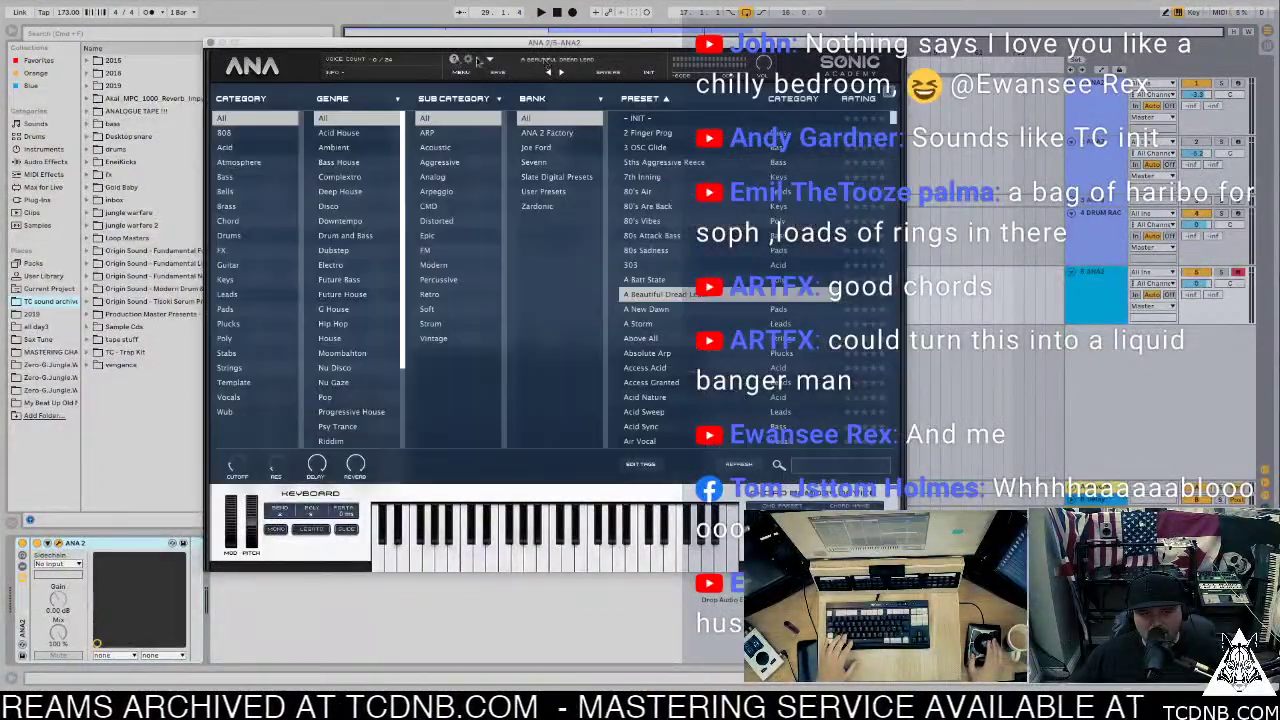
{"action": "left_click", "coordinate": [465, 59]}
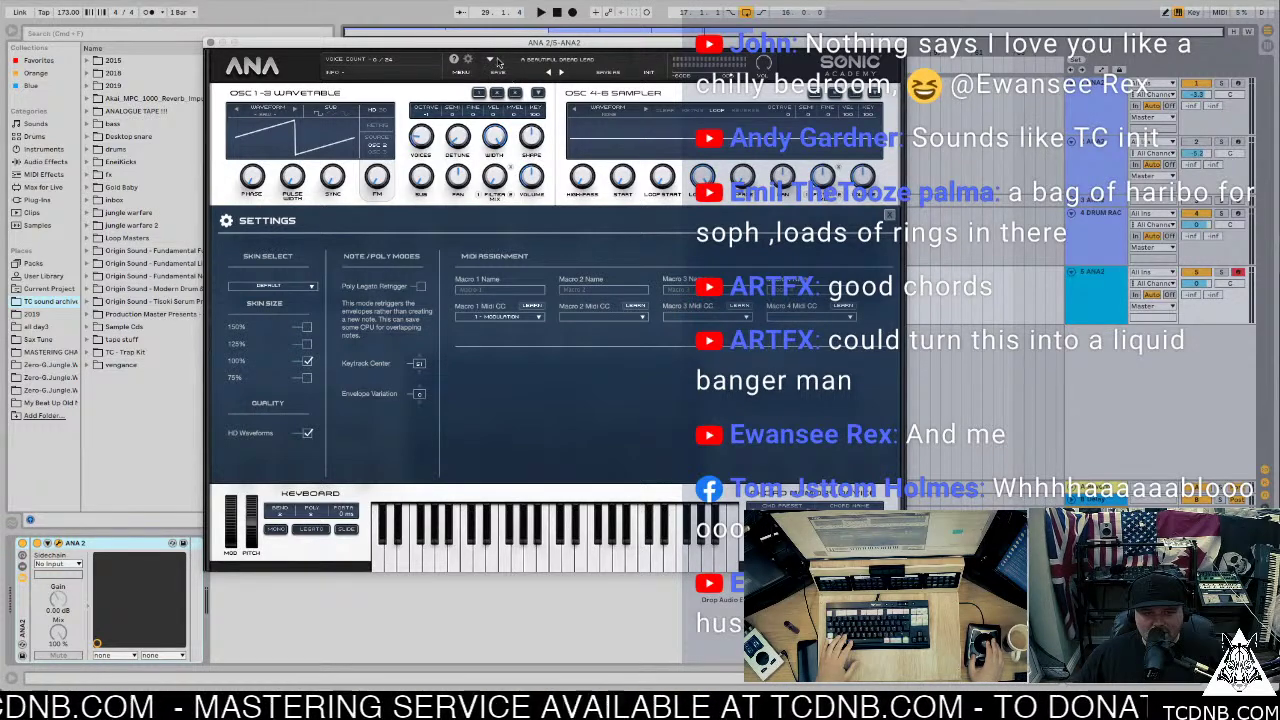
{"action": "left_click", "coordinate": [496, 62]}
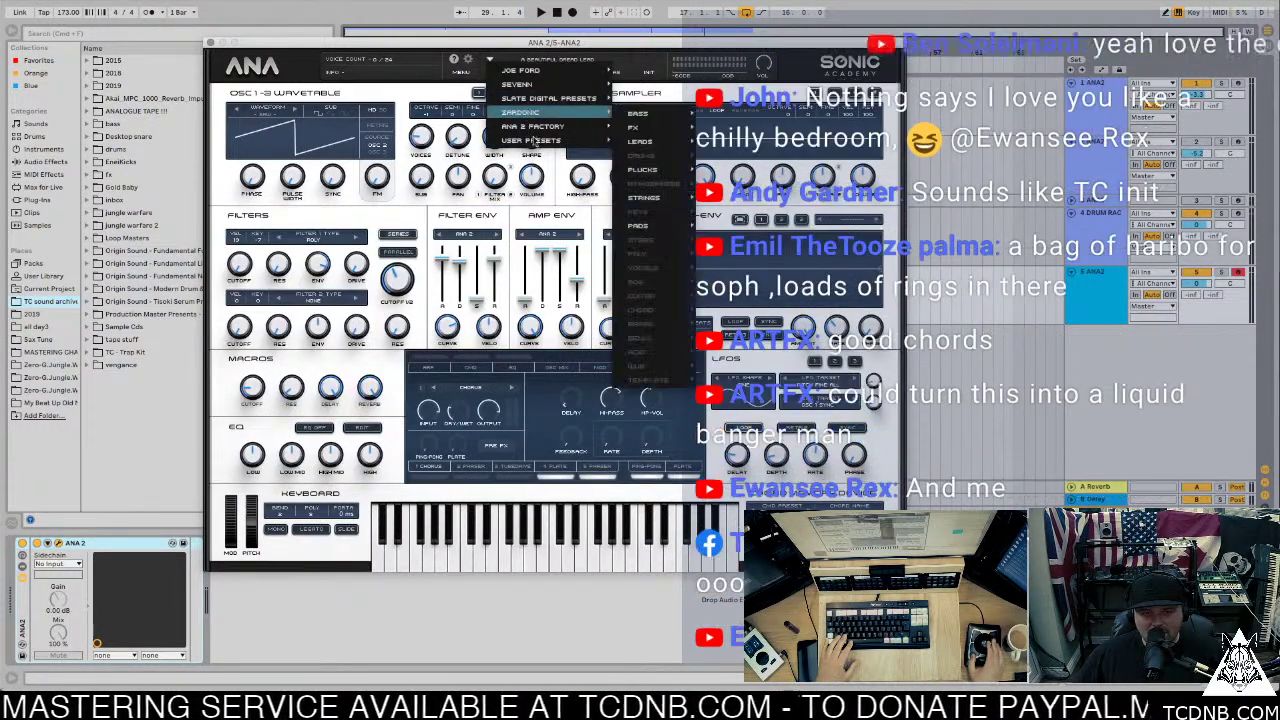
{"action": "mouse_move", "coordinate": [562, 145]}
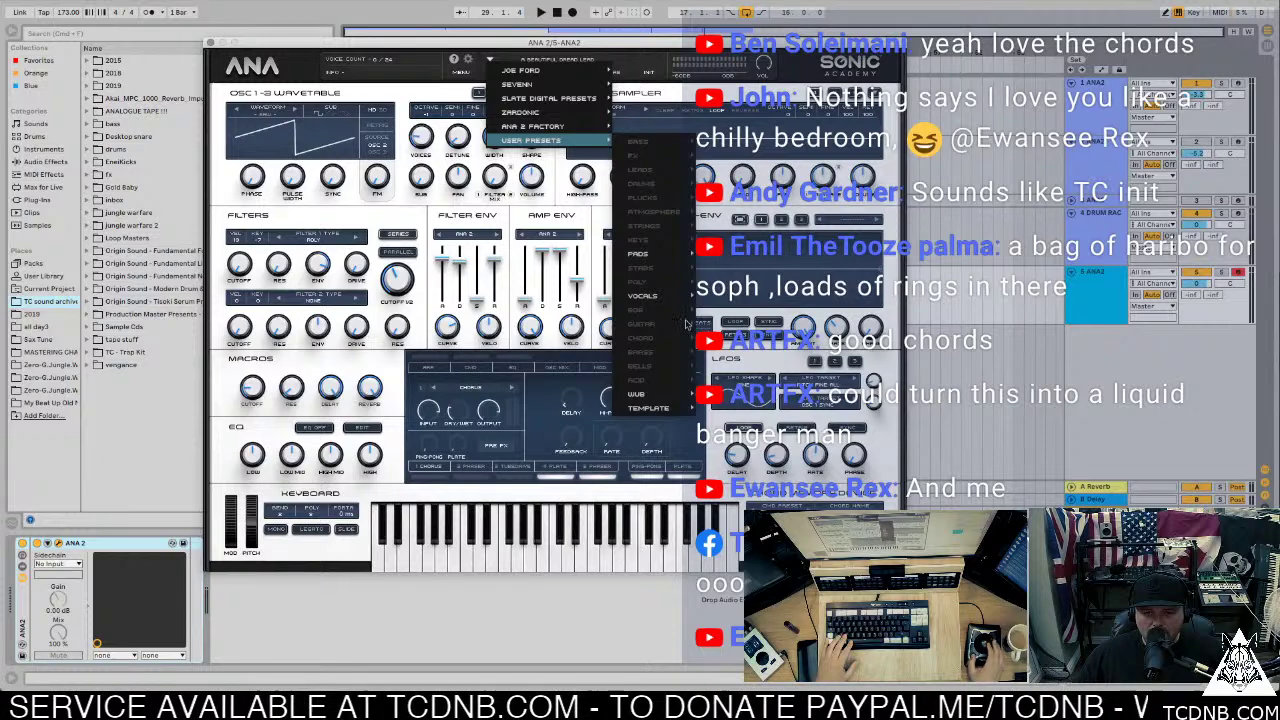
{"action": "mouse_move", "coordinate": [662, 410]}
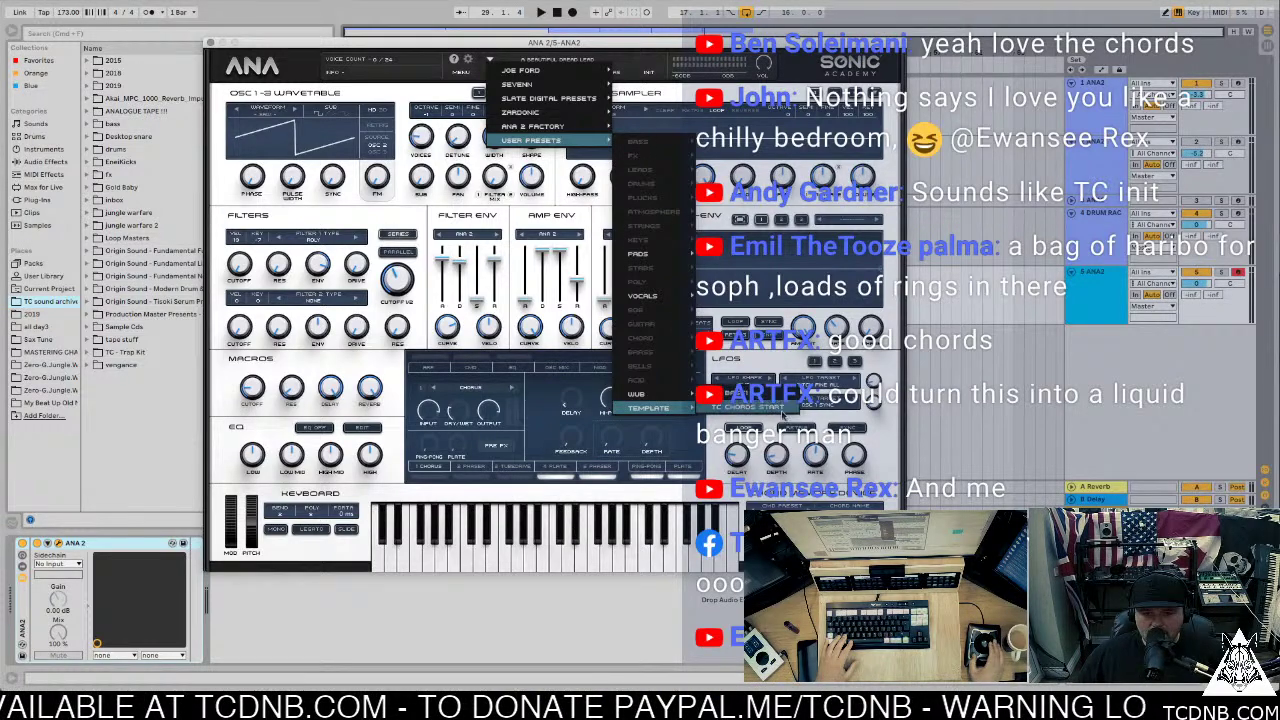
{"action": "left_click", "coordinate": [767, 410]}
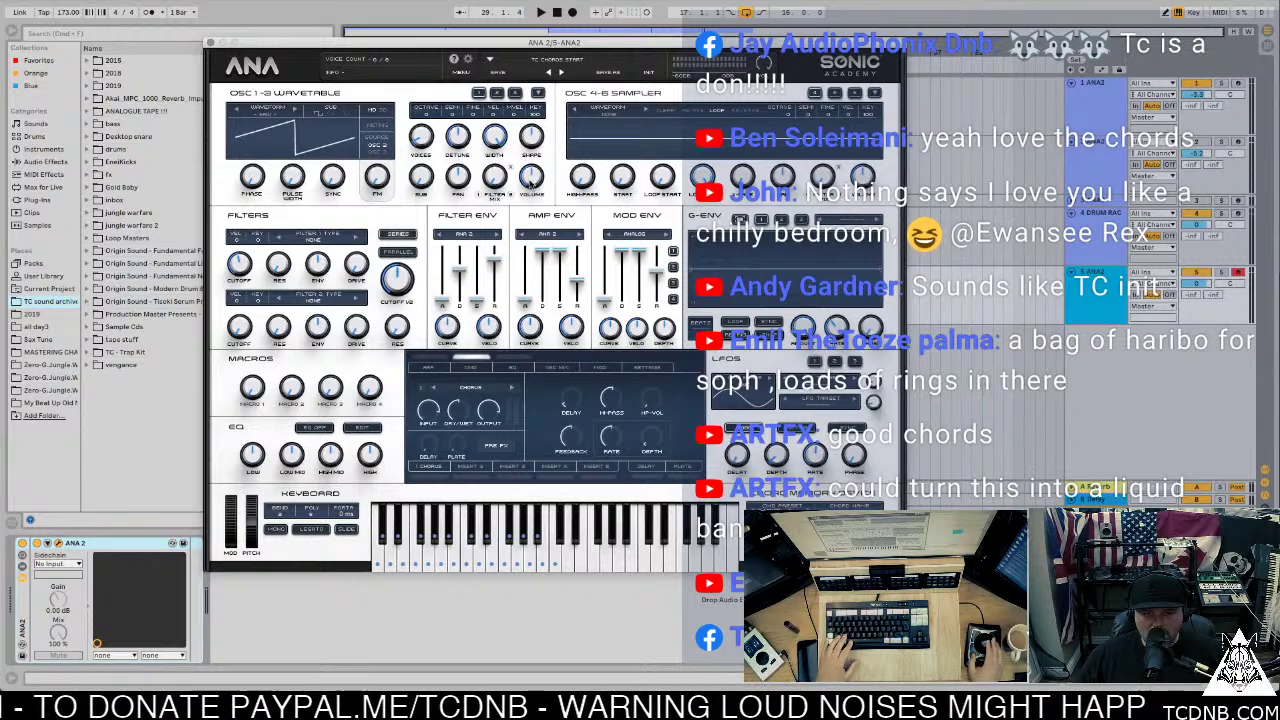
Step: Audition several dry snares from the Drum Hits of Origin Sound - Modern Drum & Bass
{"action": "left_click_drag", "start_coordinate": [585, 45], "coordinate": [768, 18]}
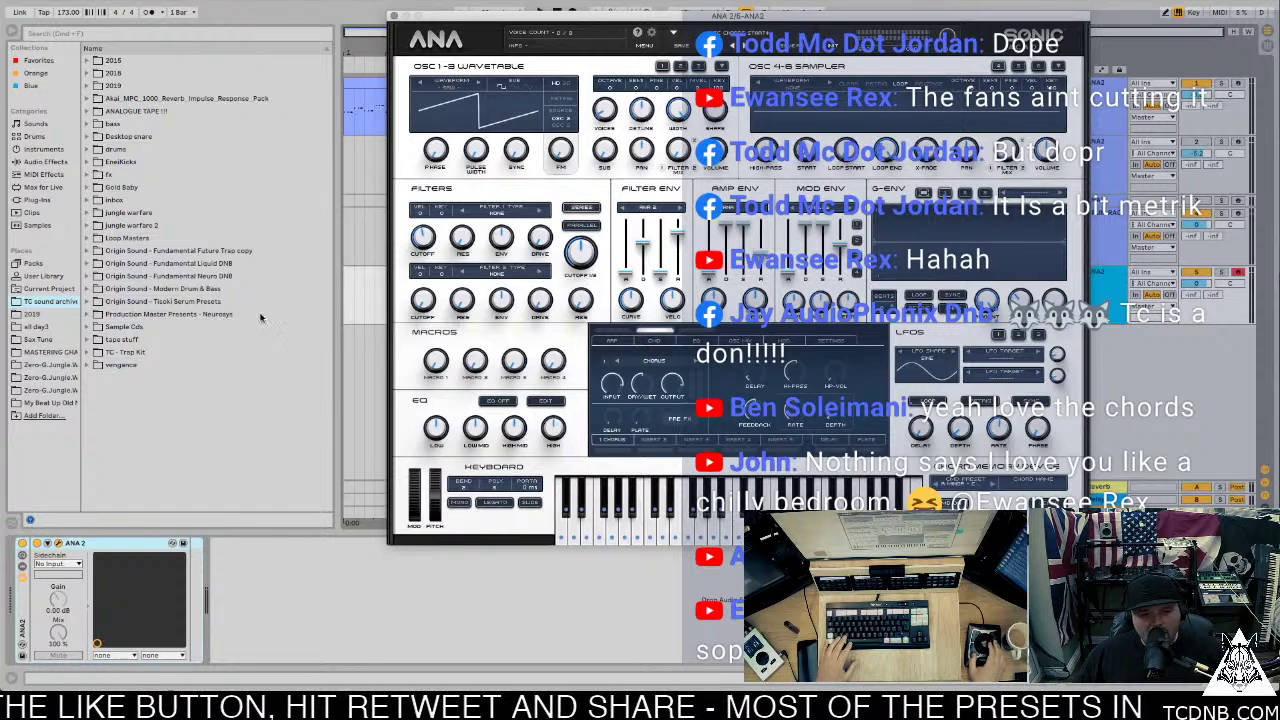
{"action": "left_click", "coordinate": [89, 289]}
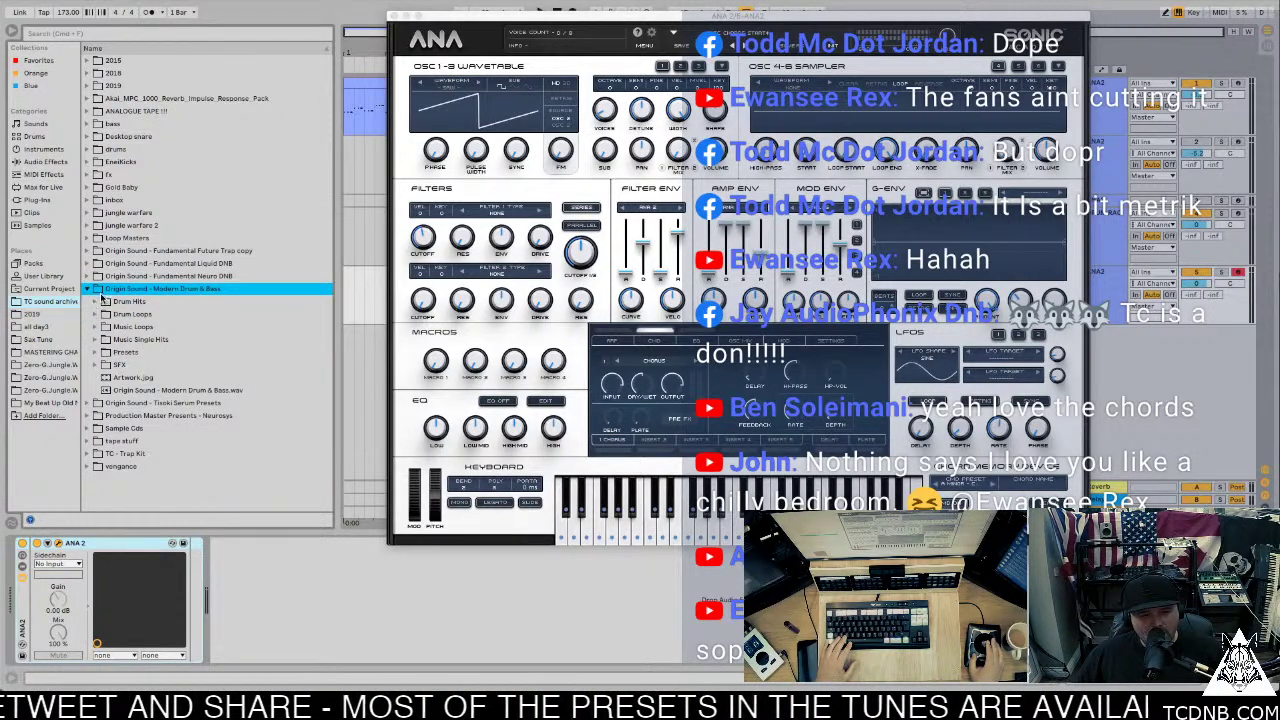
{"action": "left_click", "coordinate": [96, 301]}
{"action": "left_click", "coordinate": [99, 355]}
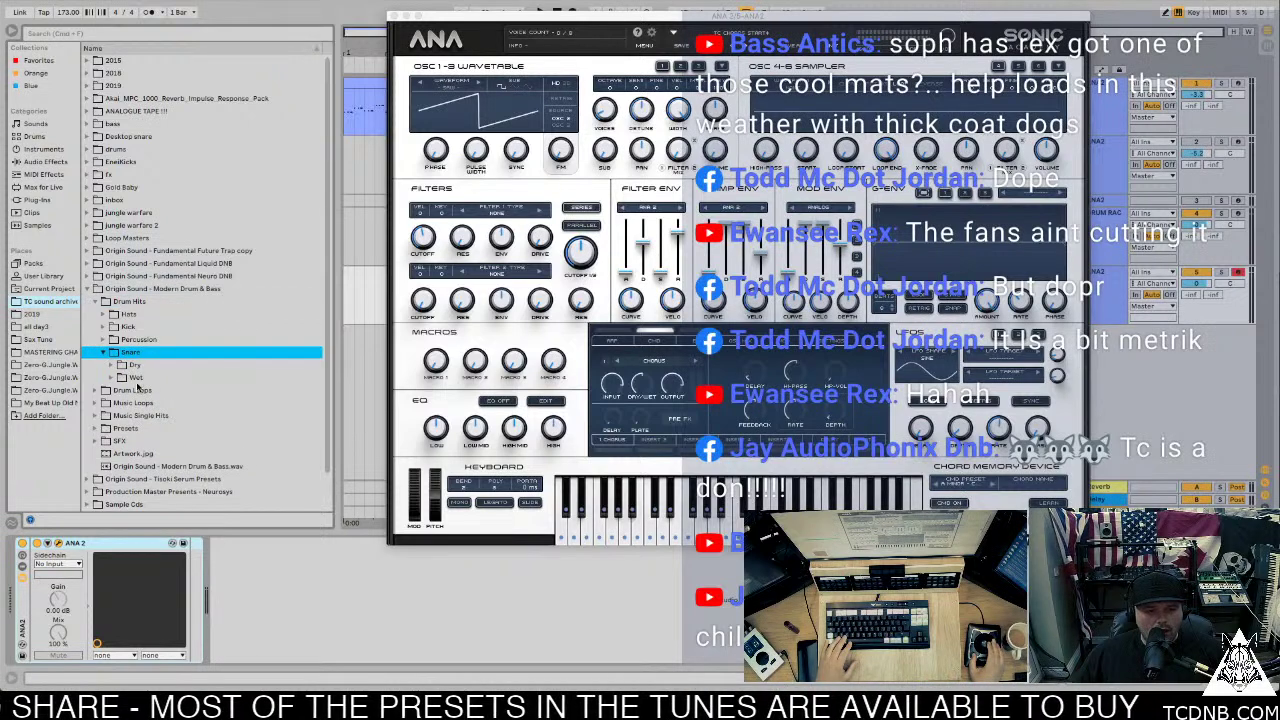
{"action": "left_click", "coordinate": [109, 365]}
{"action": "left_click", "coordinate": [155, 391]}
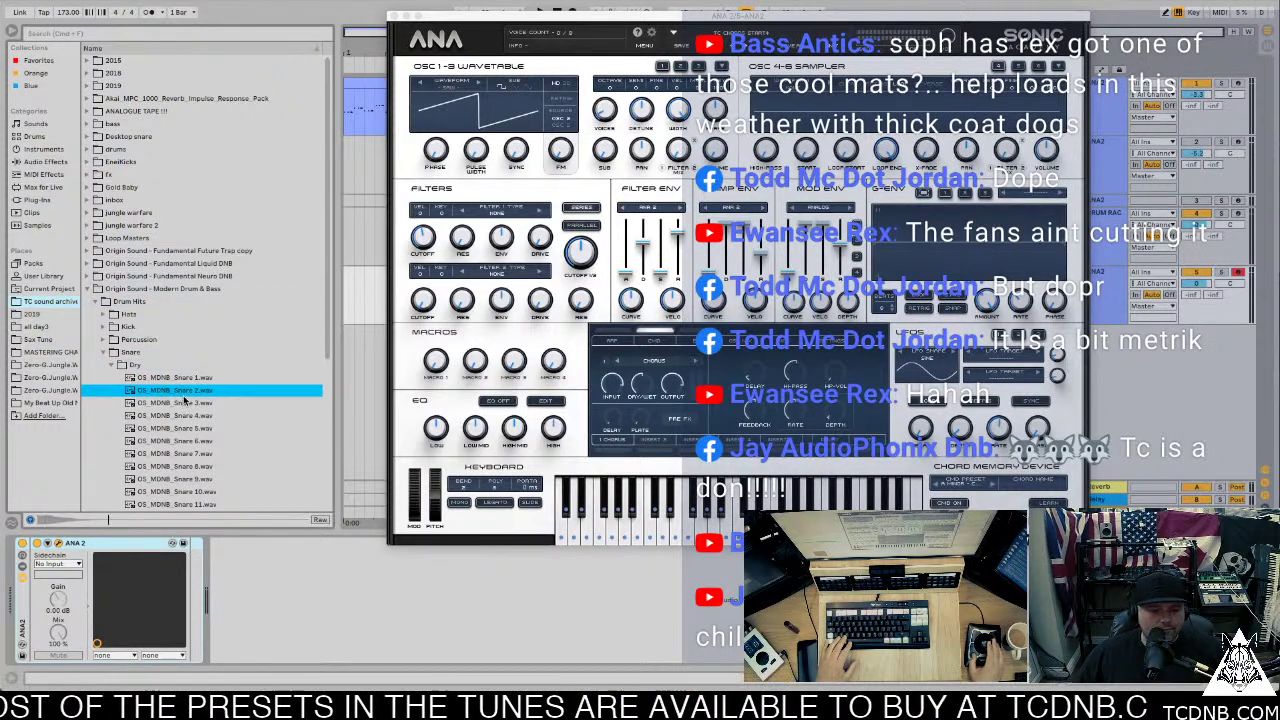
{"action": "left_click", "coordinate": [184, 402]}
{"action": "left_click", "coordinate": [181, 415]}
{"action": "left_click", "coordinate": [182, 428]}
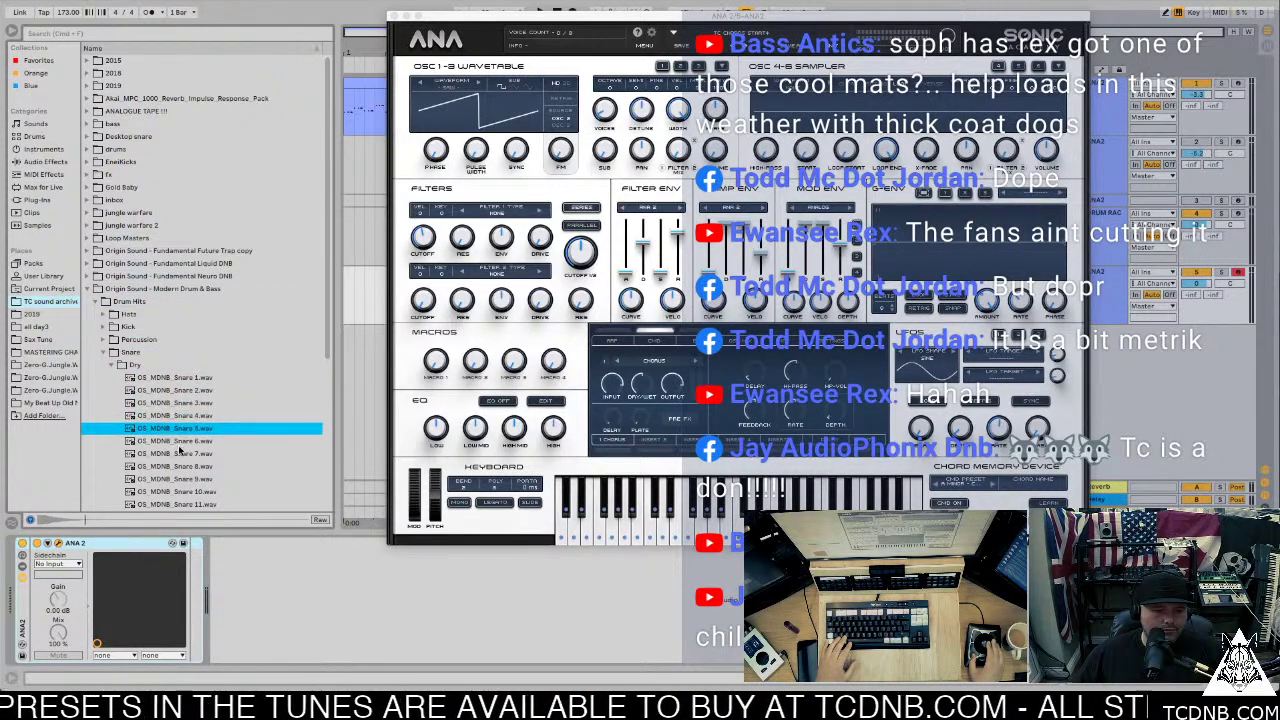
{"action": "left_click", "coordinate": [179, 441]}
{"action": "left_click", "coordinate": [186, 403]}
Step: Load OS_MDNB_Snare 2.wav into ANA 2's OSC 4-6 sampler and accept the Imported folder for the sample
{"action": "left_click", "coordinate": [167, 391]}
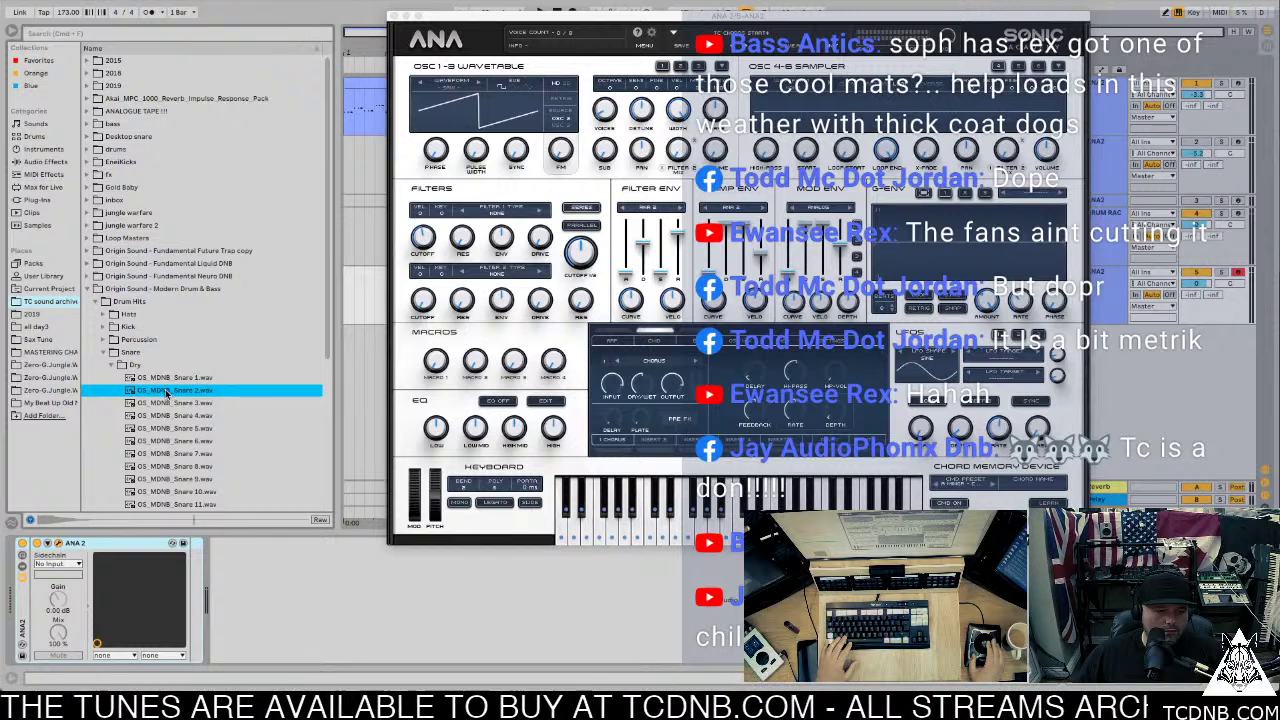
{"action": "left_click_drag", "start_coordinate": [151, 393], "coordinate": [857, 115]}
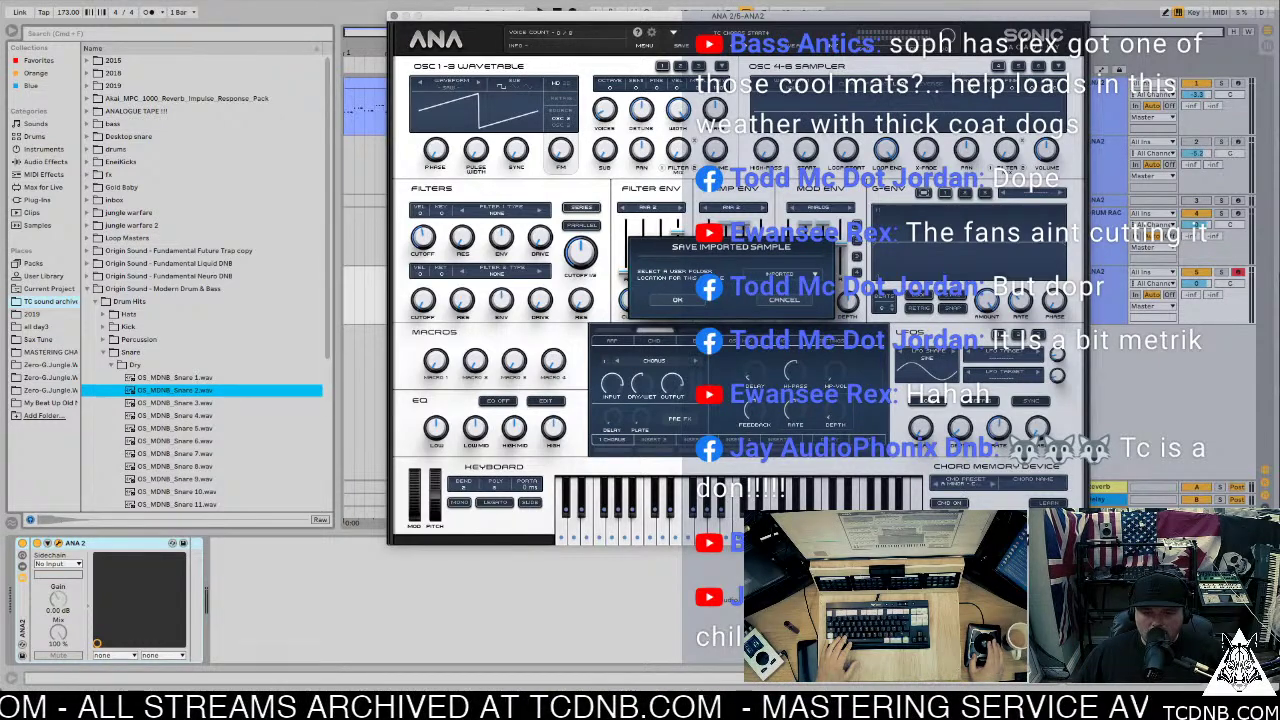
{"action": "left_click", "coordinate": [680, 301]}
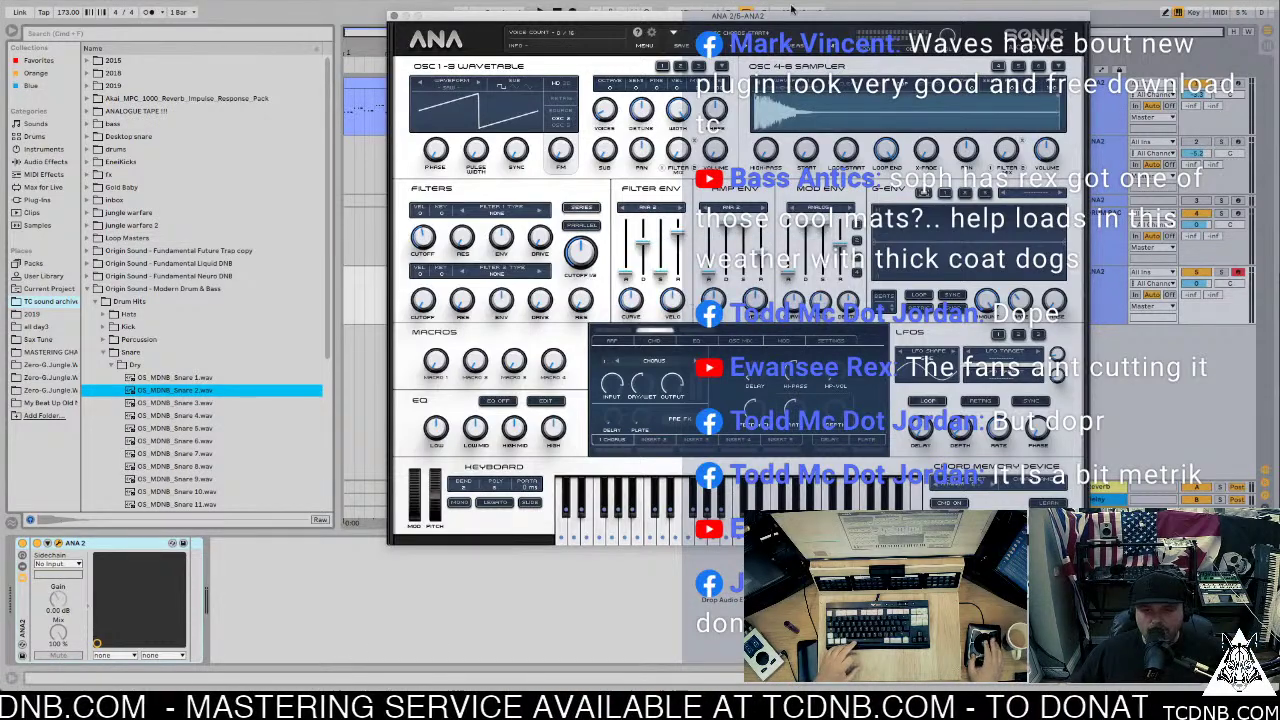
Step: Set ANA 2's Filter 1 type to Allpass 40 Poles, try the combined filter cutoff, and close the synth window
{"action": "left_click_drag", "start_coordinate": [792, 15], "coordinate": [495, 43]}
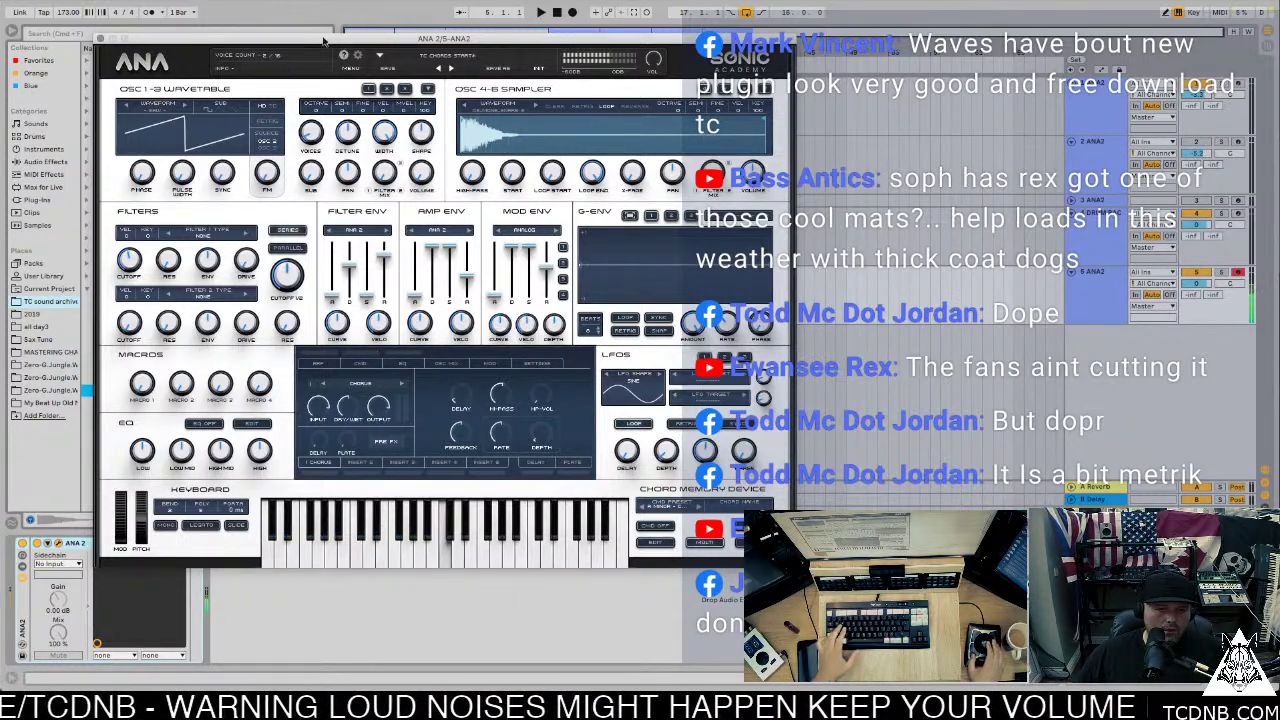
{"action": "left_click", "coordinate": [205, 234]}
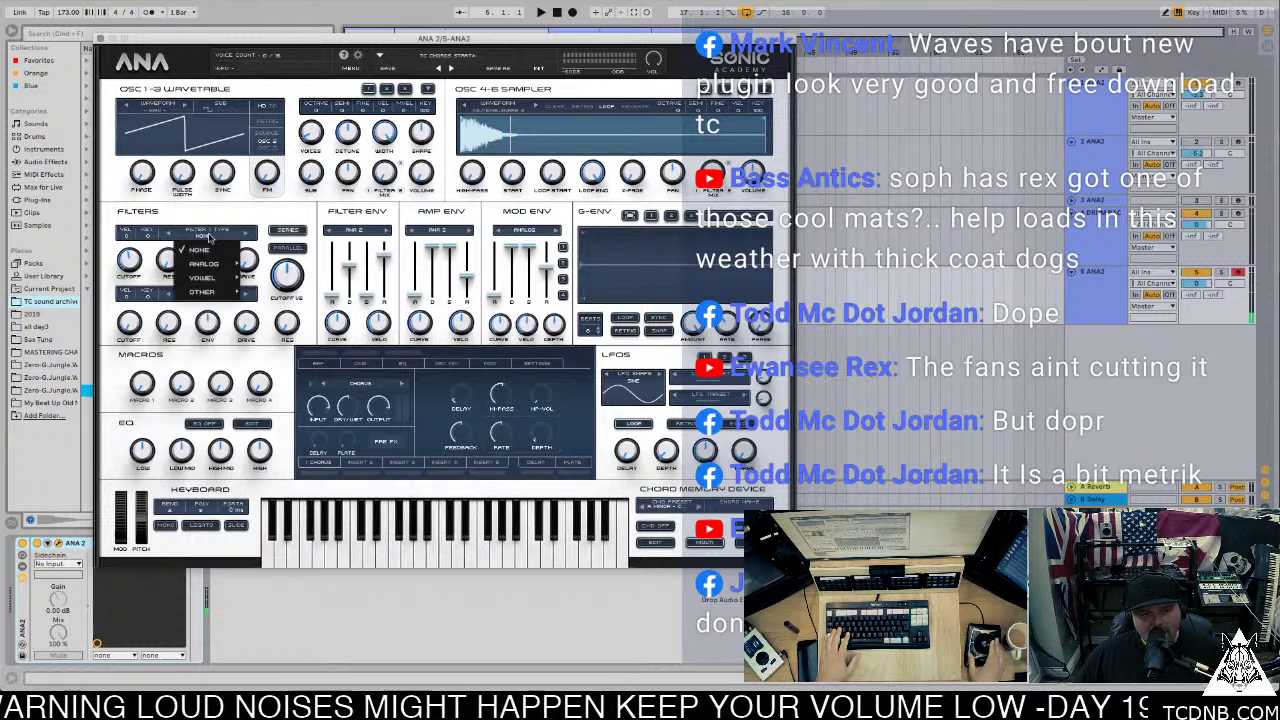
{"action": "mouse_move", "coordinate": [210, 291]}
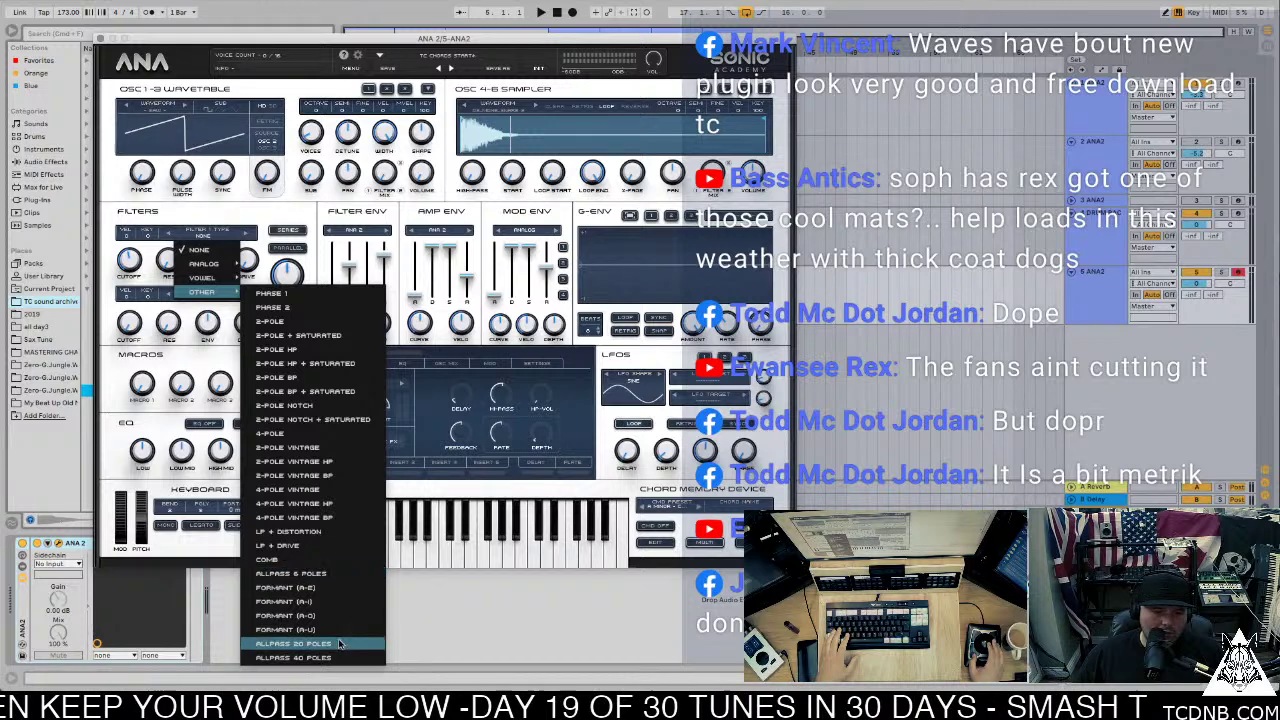
{"action": "left_click", "coordinate": [300, 657]}
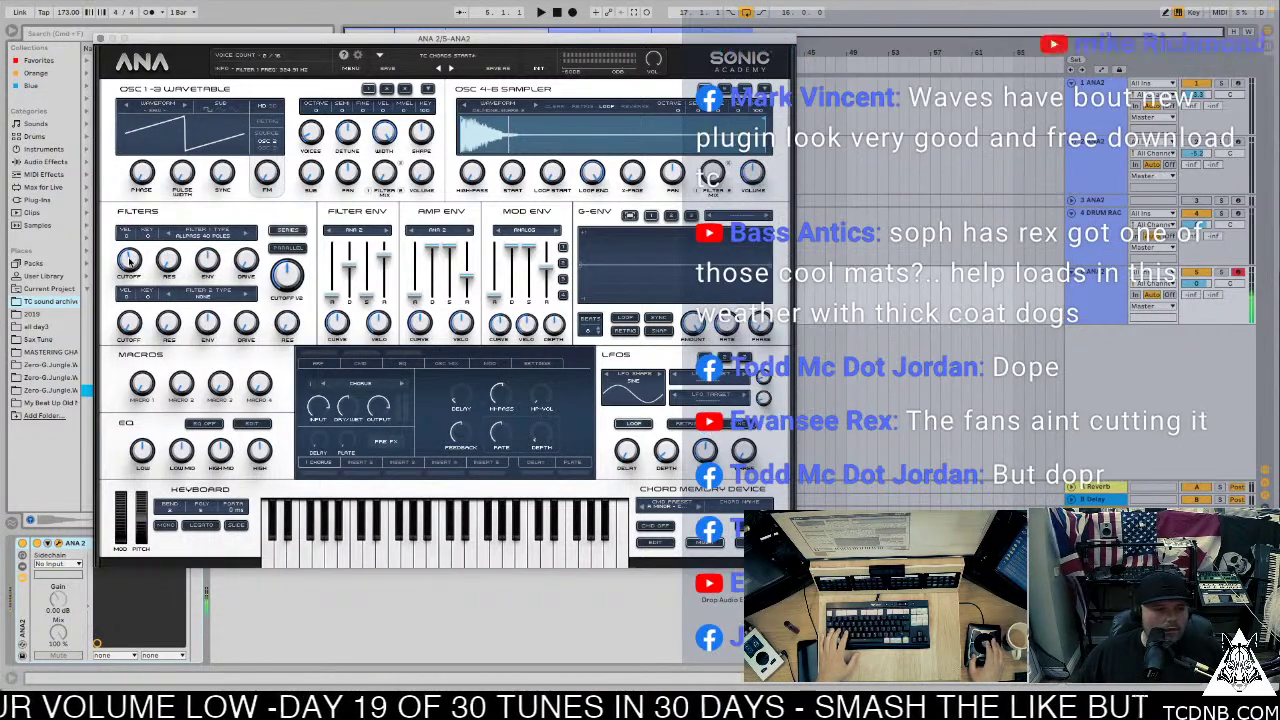
{"action": "left_click_drag", "start_coordinate": [293, 278], "coordinate": [291, 347]}
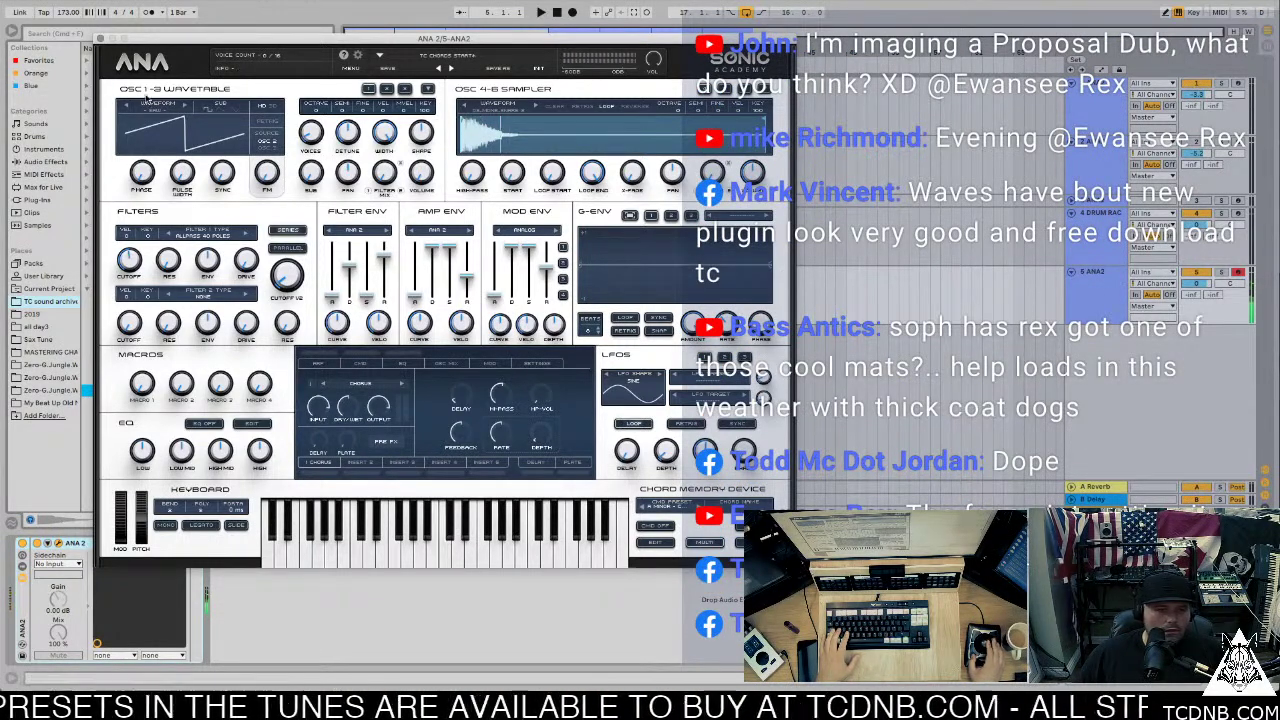
{"action": "left_click", "coordinate": [101, 39]}
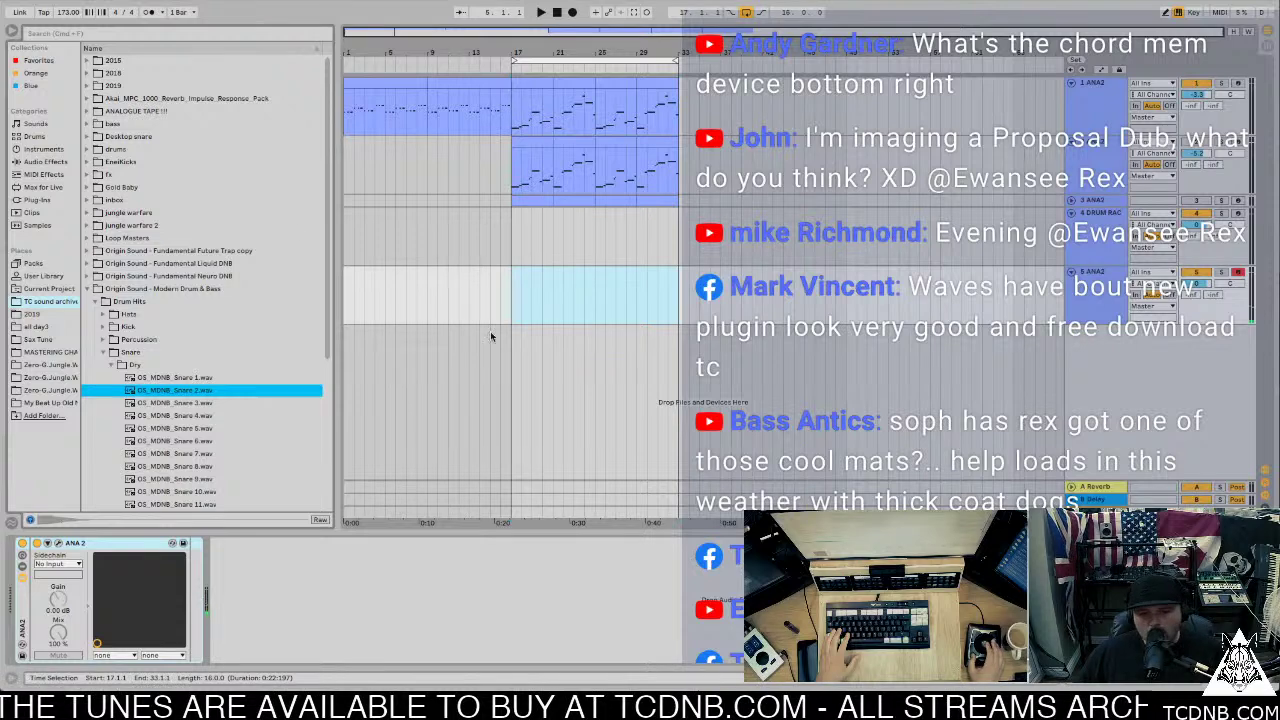
Step: Select bars 17 to 33 on the new, empty ANA2 track
{"action": "left_click", "coordinate": [513, 288]}
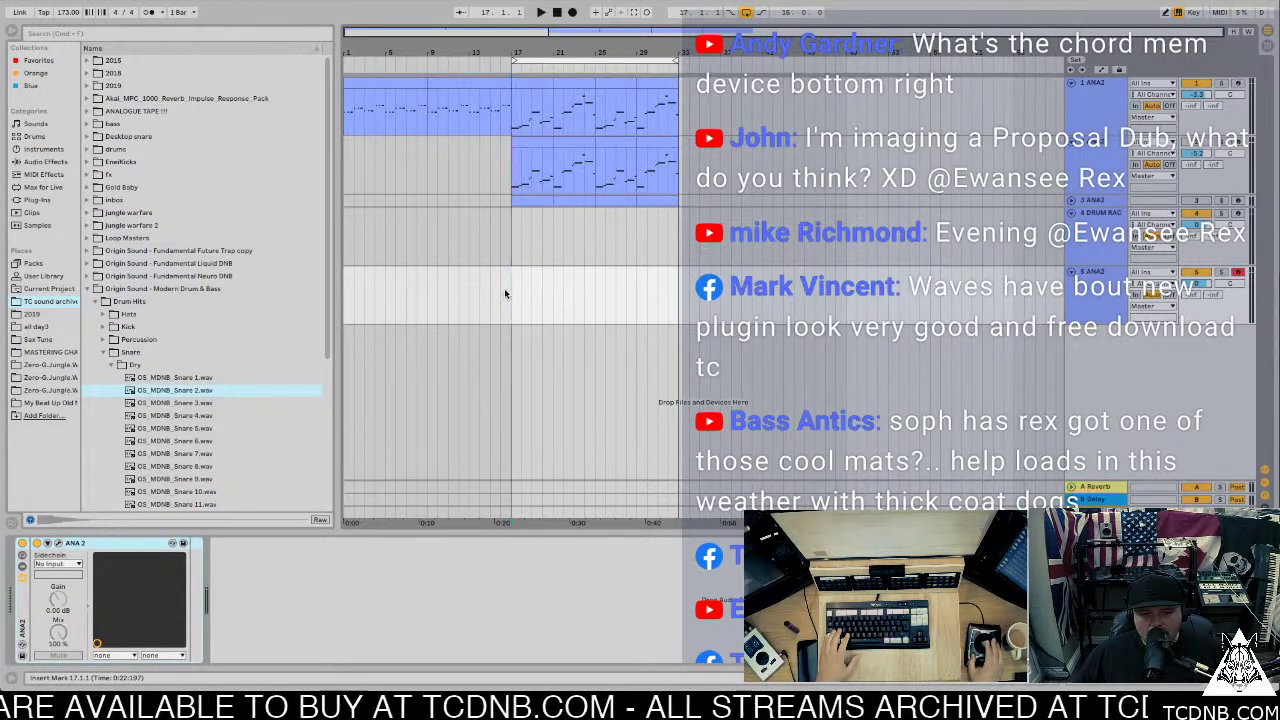
{"action": "mouse_move", "coordinate": [534, 280]}
{"action": "left_mouse_down"}
{"action": "mouse_move", "coordinate": [678, 285]}
{"action": "mouse_move", "coordinate": [520, 295]}
{"action": "left_mouse_up"}
{"action": "left_click", "coordinate": [676, 284]}
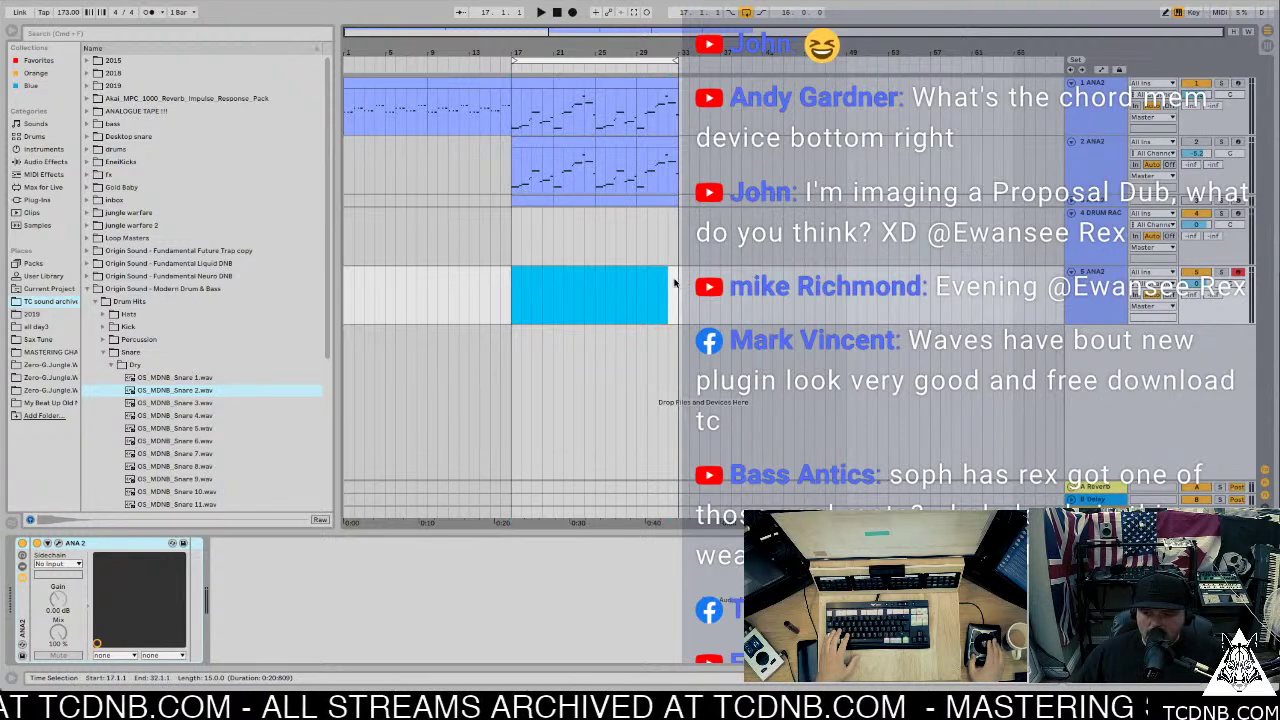
{"action": "left_click_drag", "start_coordinate": [674, 283], "coordinate": [544, 291]}
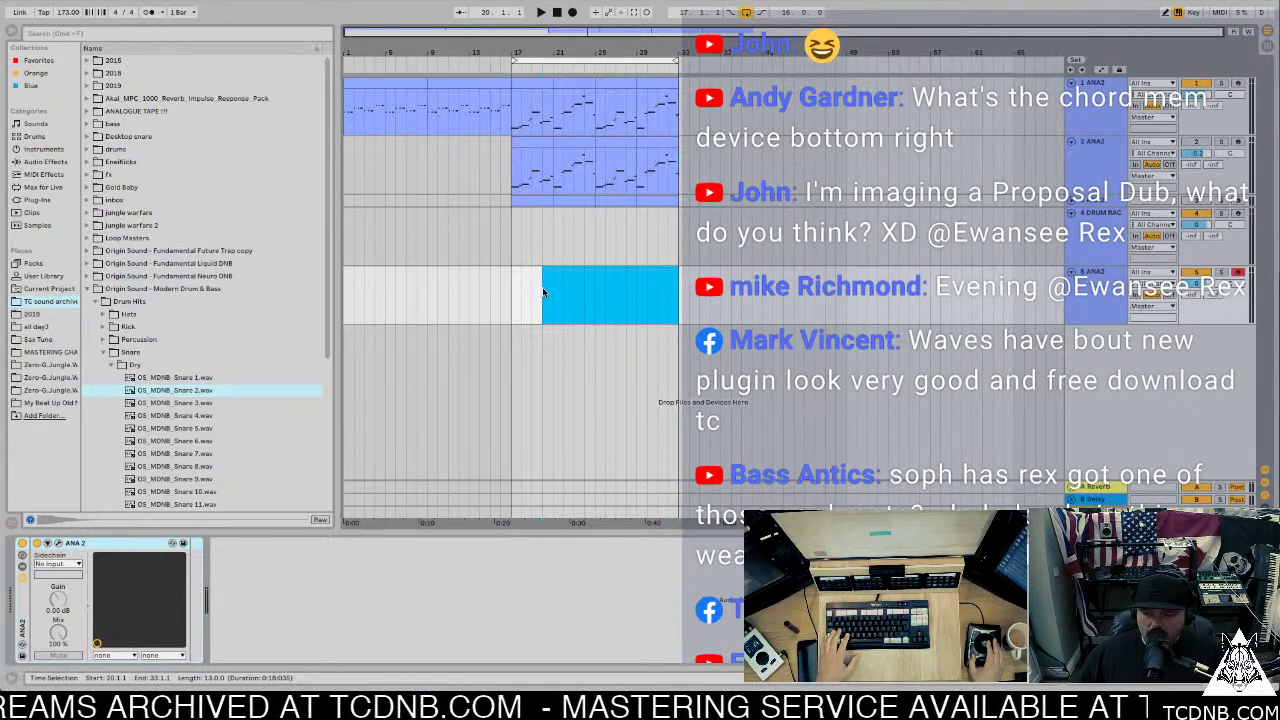
{"action": "left_click_drag", "start_coordinate": [542, 287], "coordinate": [510, 290]}
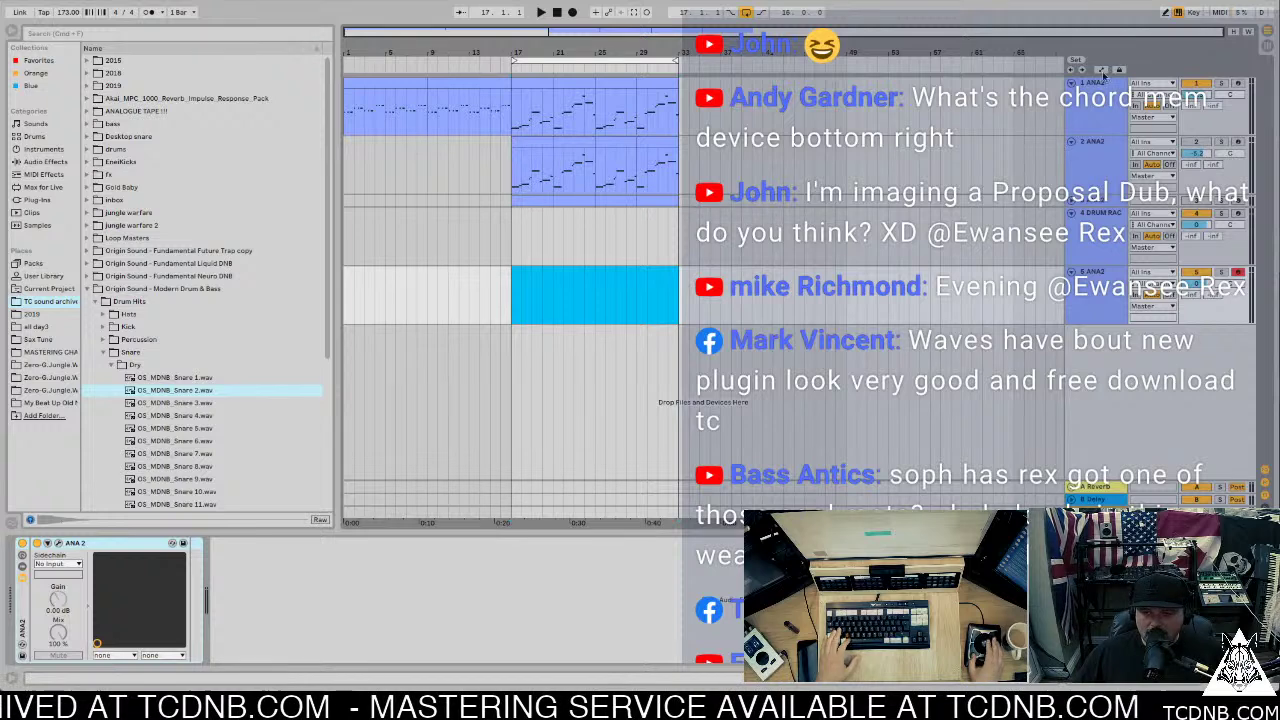
Step: Select the first ANA2 track and briefly play back the loop from bar 17
{"action": "left_click", "coordinate": [1101, 108]}
{"action": "key", "text": "space"}
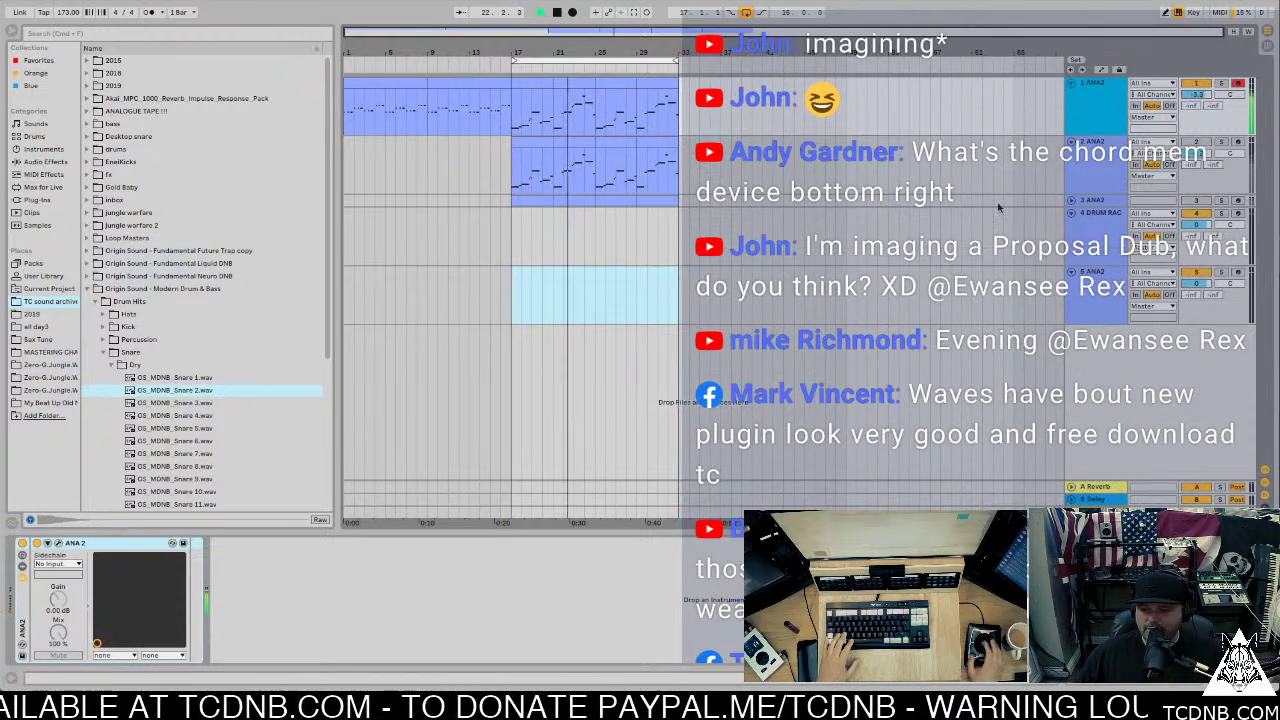
{"action": "key", "text": "space"}
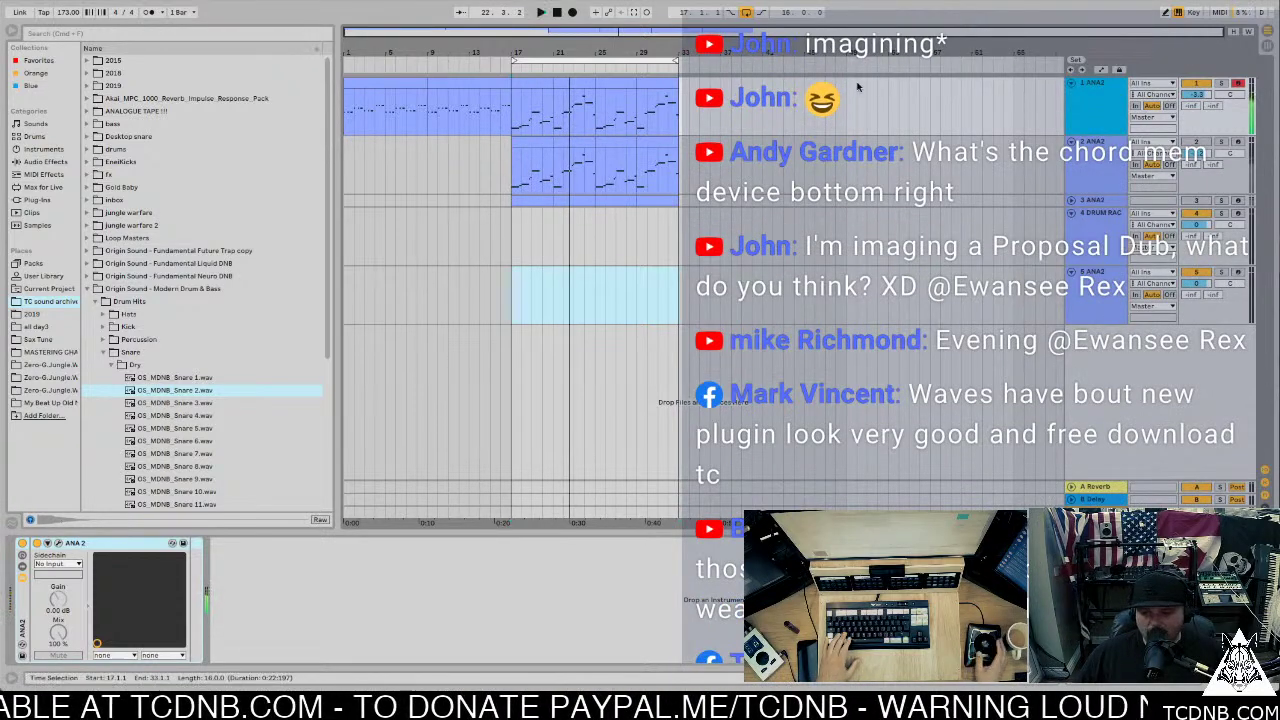
Step: Create an empty MIDI clip from bar 17 to 33 on the fifth track, moving its ANA 2 synth window out of the way
{"action": "left_click", "coordinate": [1091, 297]}
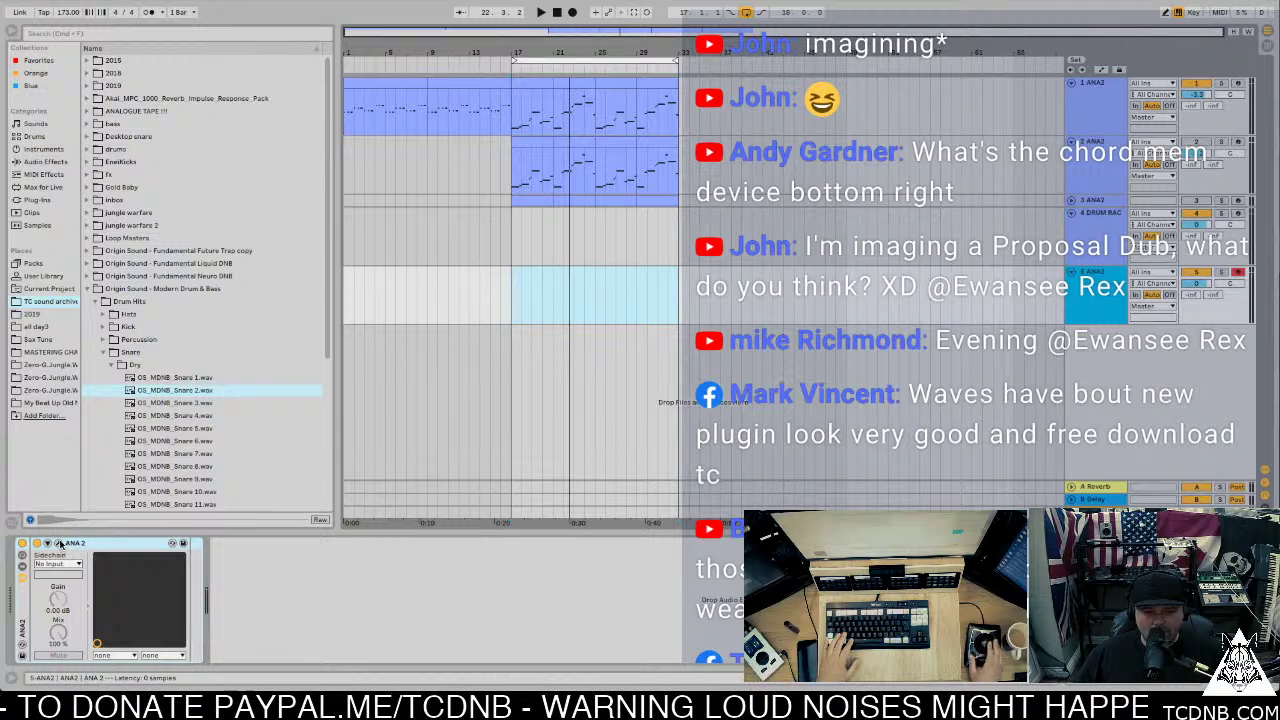
{"action": "key", "text": "ctrl+alt+p"}
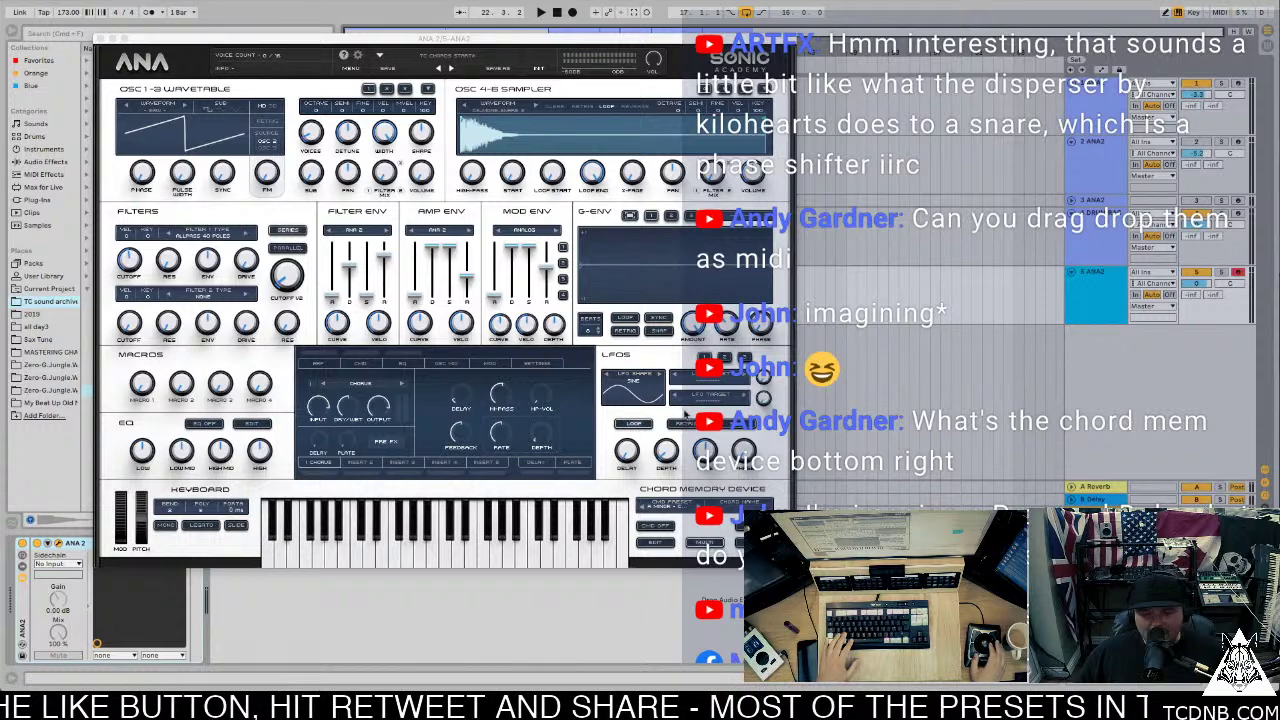
{"action": "left_click_drag", "start_coordinate": [455, 38], "coordinate": [1220, 52]}
{"action": "left_click", "coordinate": [512, 283]}
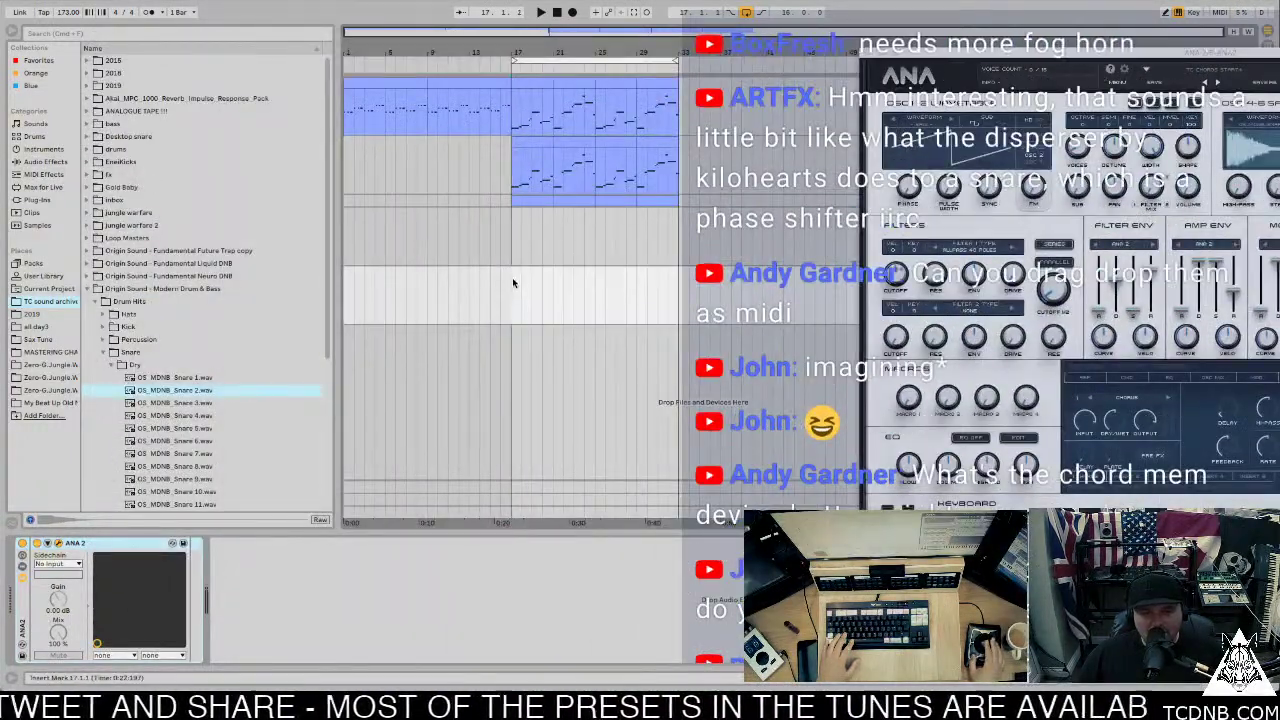
{"action": "left_click_drag", "start_coordinate": [512, 283], "coordinate": [677, 279]}
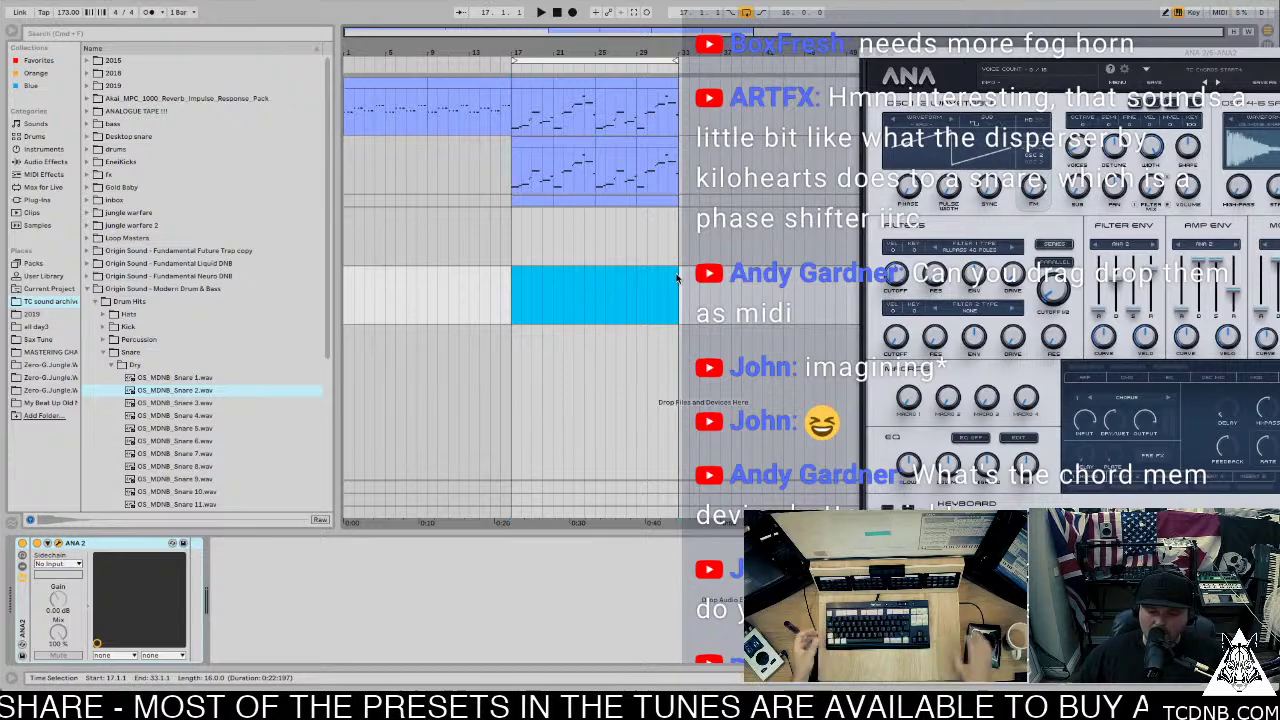
{"action": "double_click", "coordinate": [676, 279]}
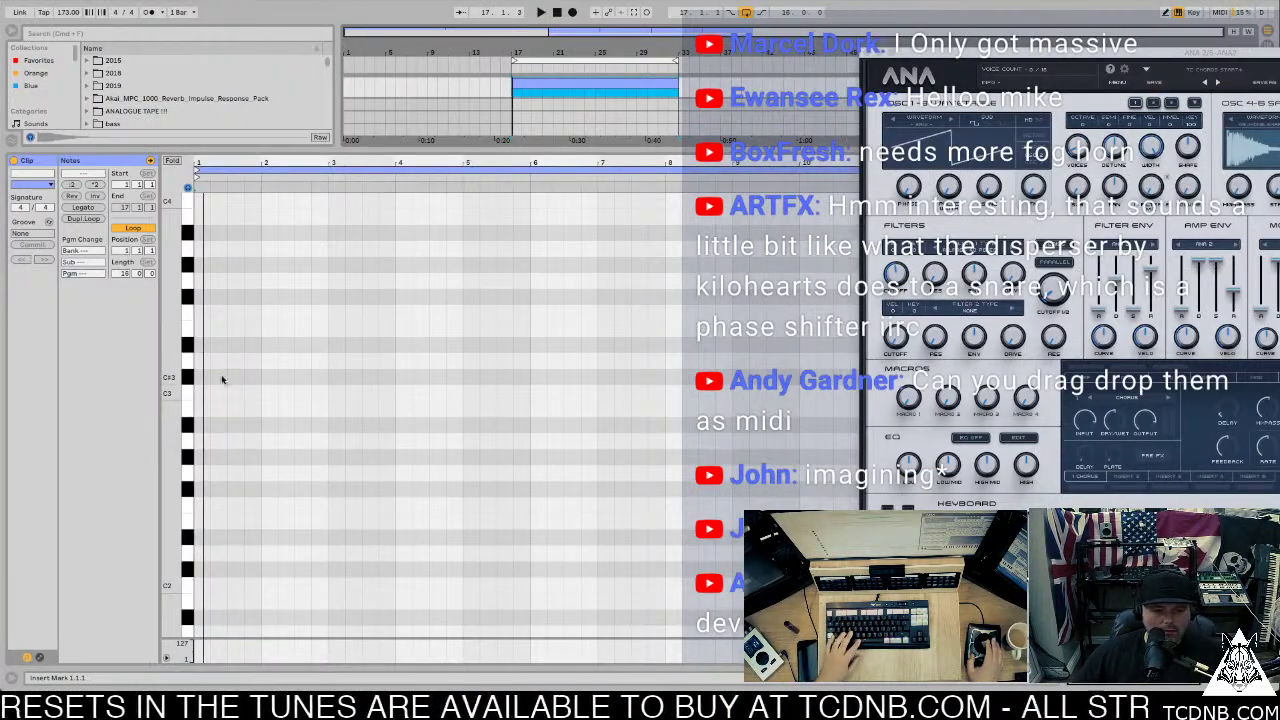
Step: Draw C3 snare notes on beats 2 and 4 of the first four bars, duplicate them into bars 5 to 8 and play back
{"action": "left_click", "coordinate": [193, 403]}
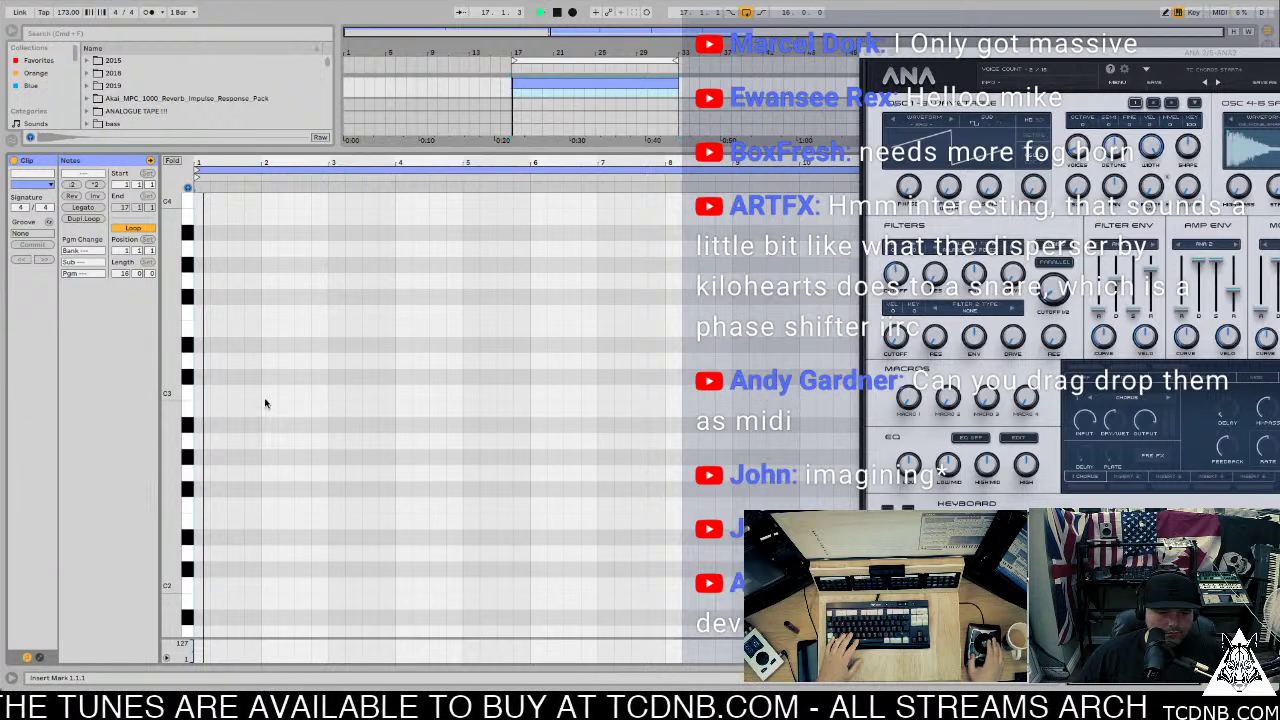
{"action": "key", "text": "space"}
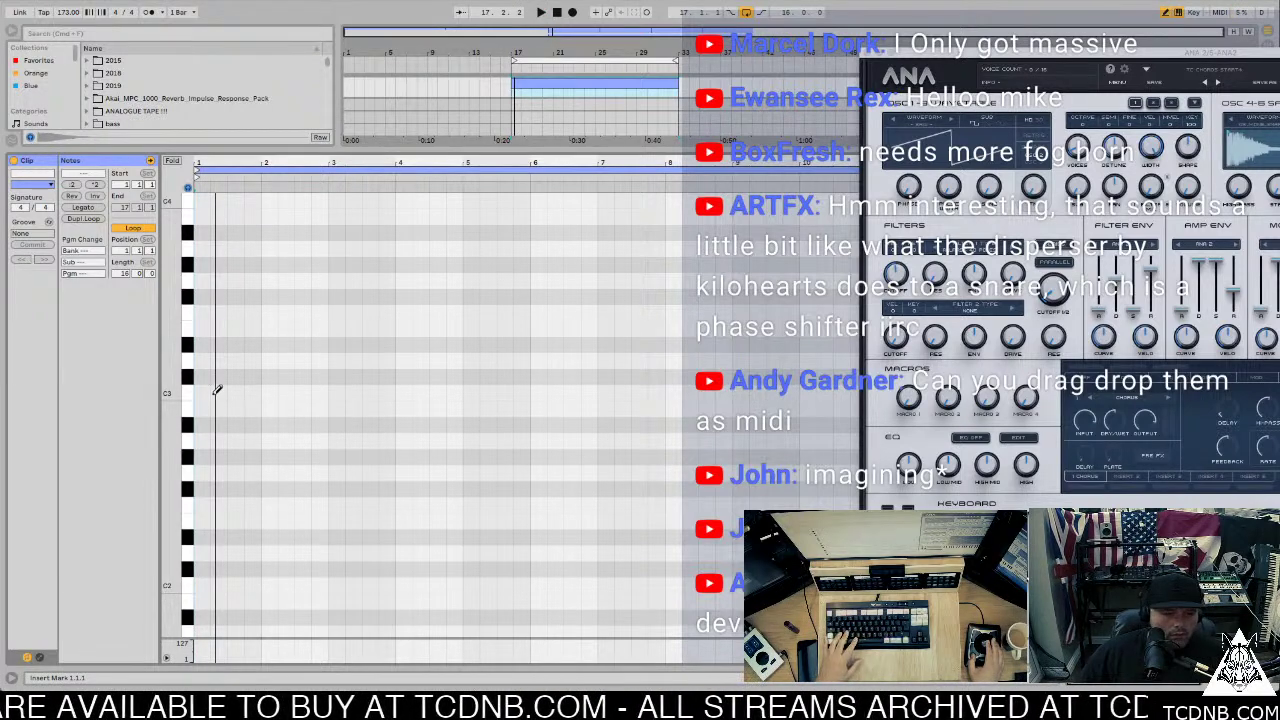
{"action": "left_click", "coordinate": [217, 391]}
{"action": "key", "text": "space"}
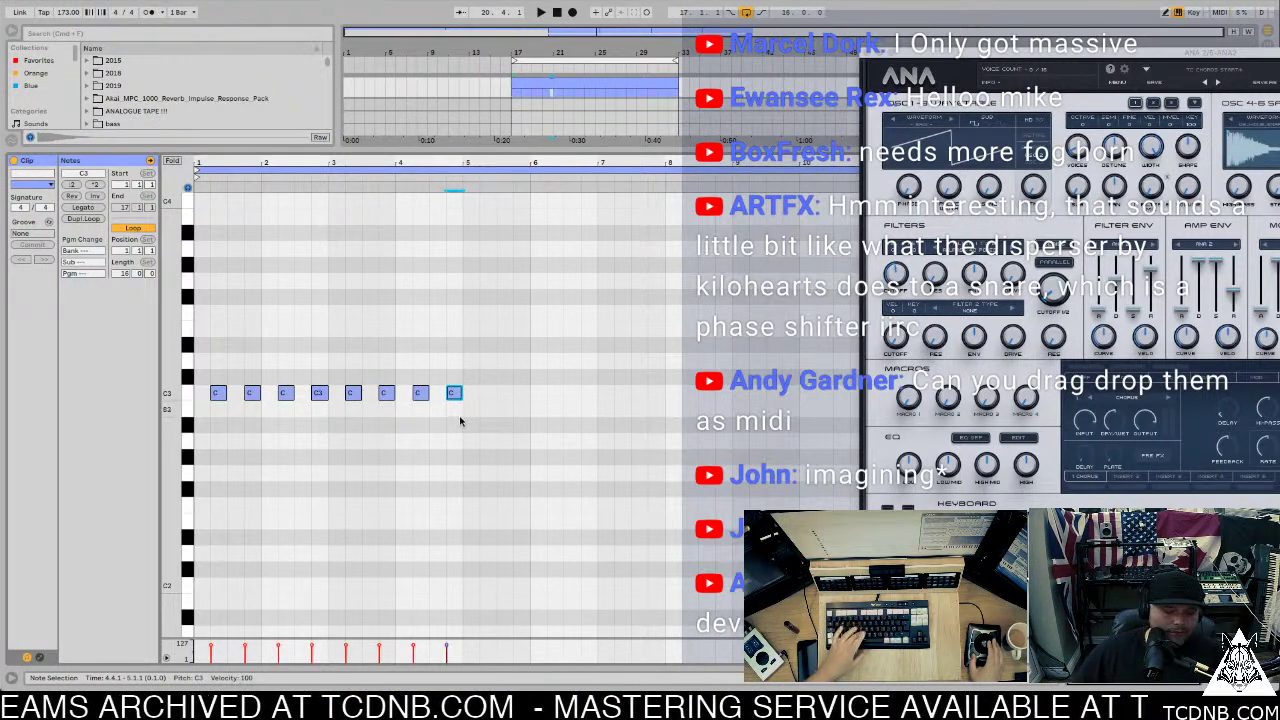
{"action": "left_click_drag", "start_coordinate": [459, 420], "coordinate": [10, 373]}
{"action": "left_click_drag", "start_coordinate": [222, 392], "coordinate": [497, 405]}
{"action": "key", "text": "space"}
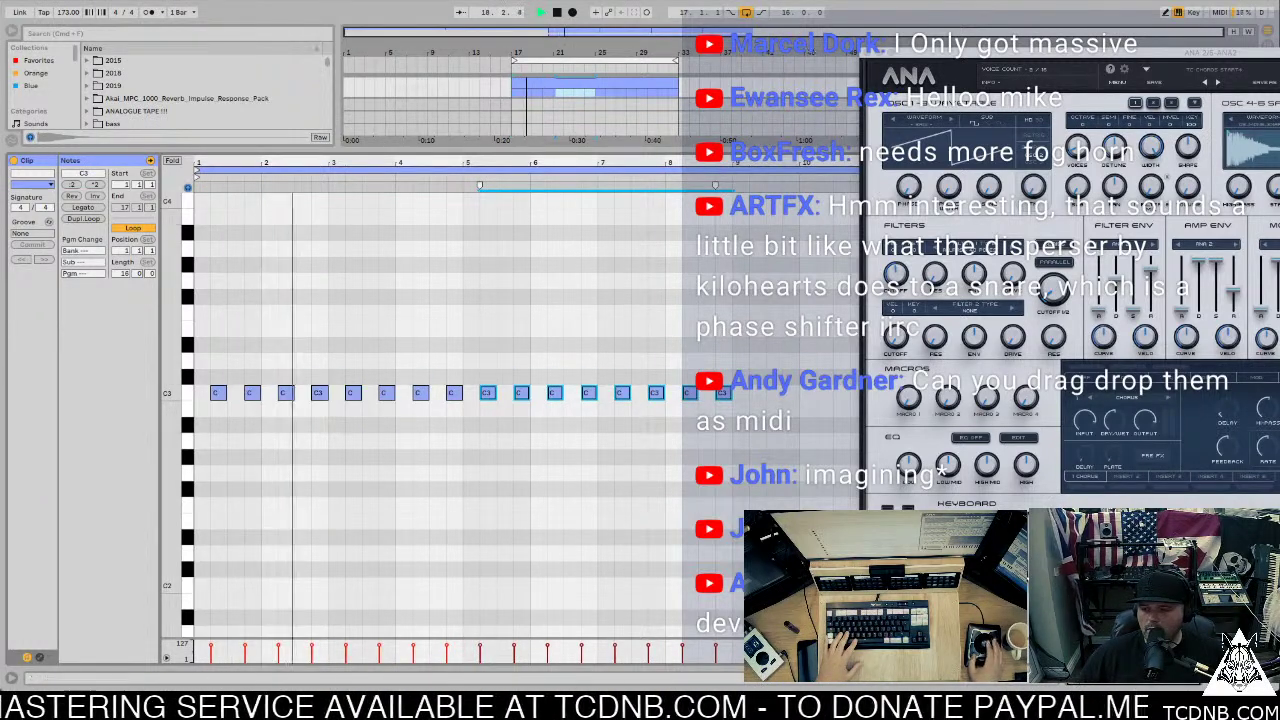
Step: Close the ANA 2 window and duplicate the first eight bars of the snare clip to bars 25 to 33
{"action": "left_click_drag", "start_coordinate": [938, 59], "coordinate": [165, 52]}
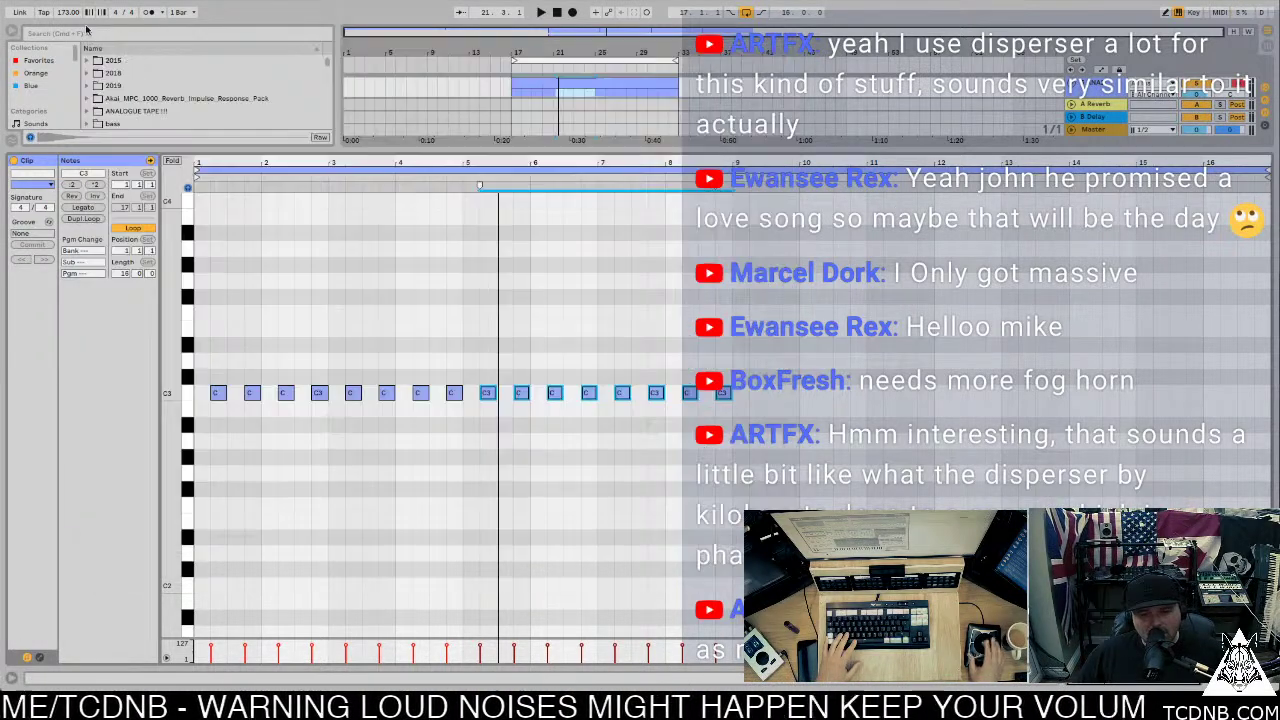
{"action": "left_click", "coordinate": [93, 47]}
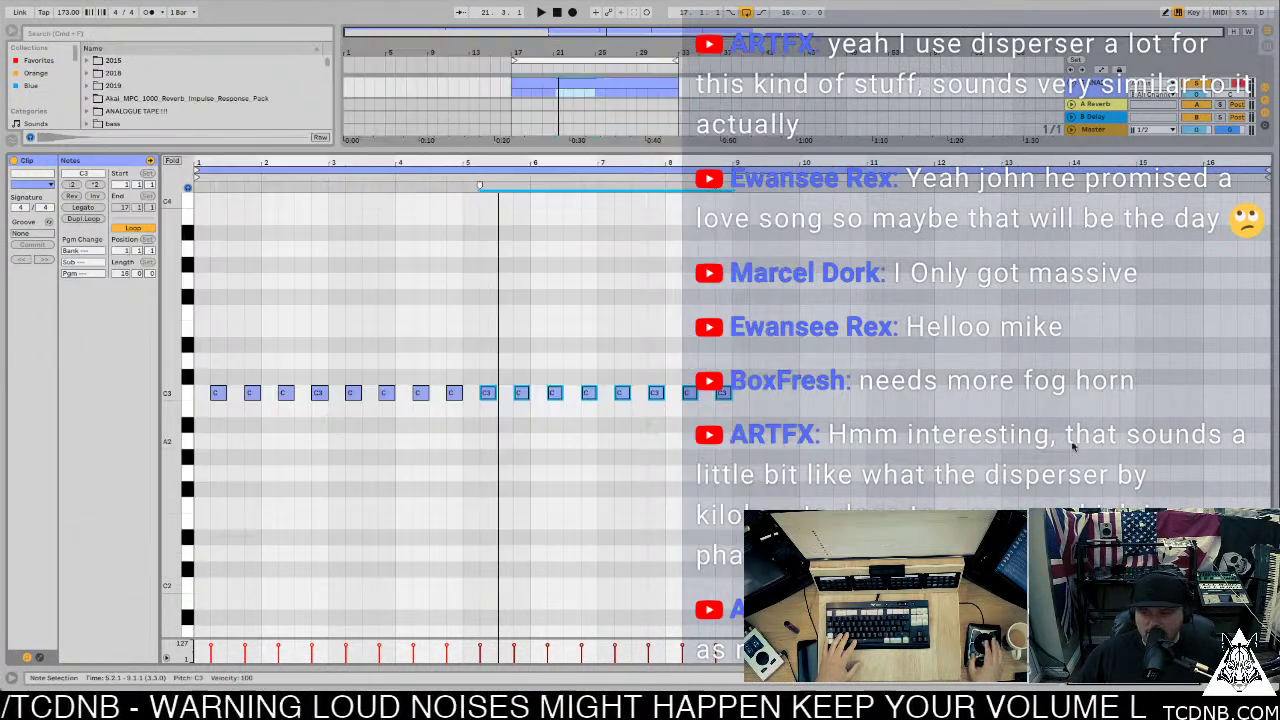
{"action": "key", "text": "space"}
{"action": "key", "text": "shift+Tab"}
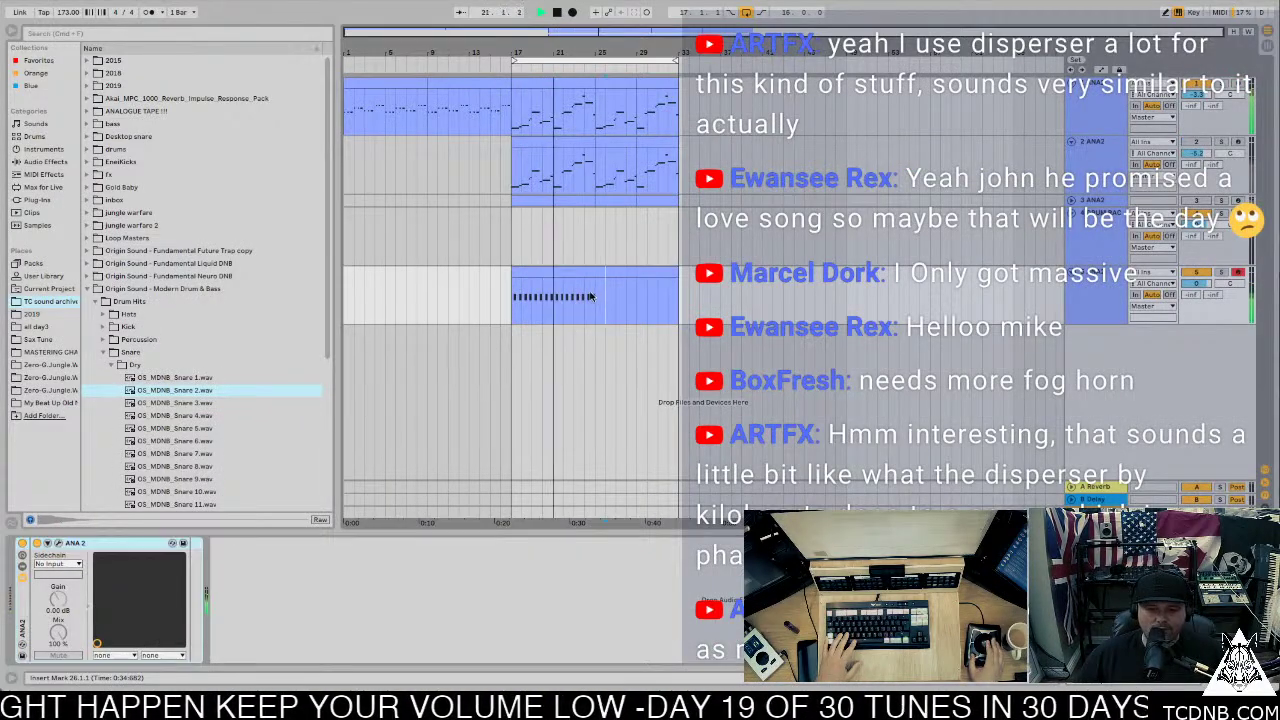
{"action": "left_click_drag", "start_coordinate": [600, 293], "coordinate": [495, 275]}
{"action": "key", "text": "ctrl+d"}
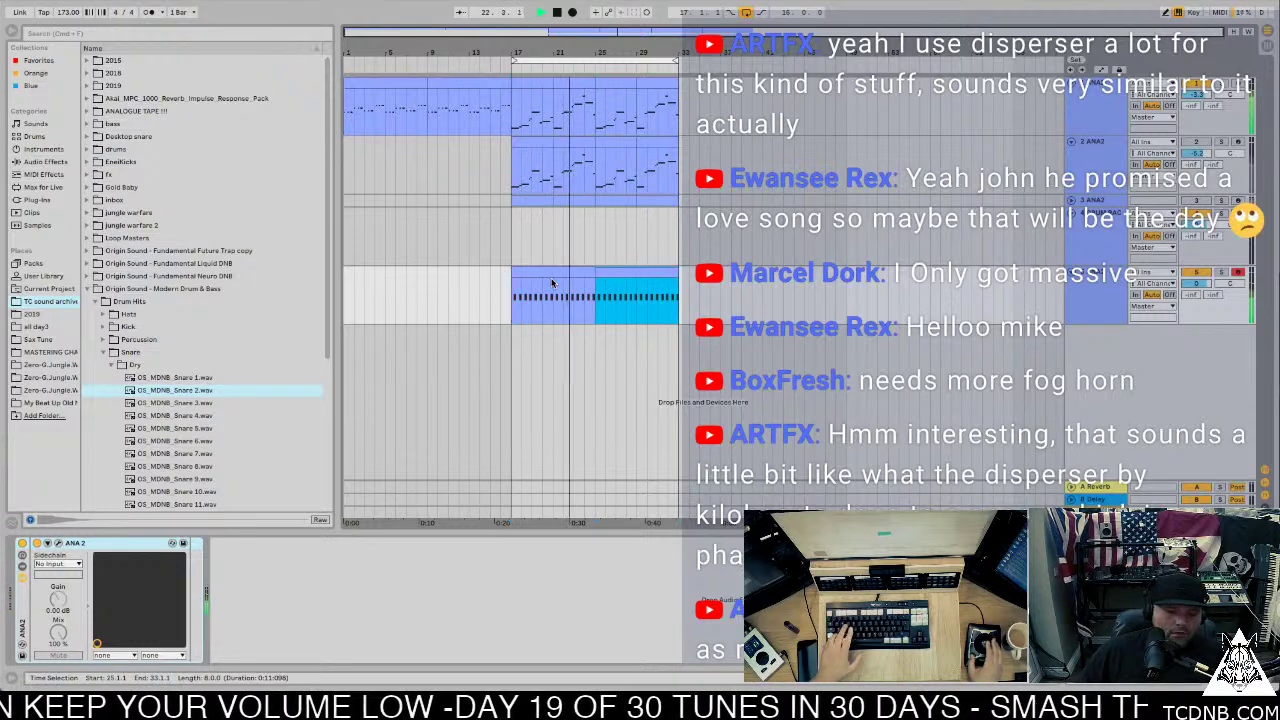
Step: Lower the first ANA2 track's volume to -10.9 dB and load KClip on the Master track
{"action": "left_click", "coordinate": [1082, 290]}
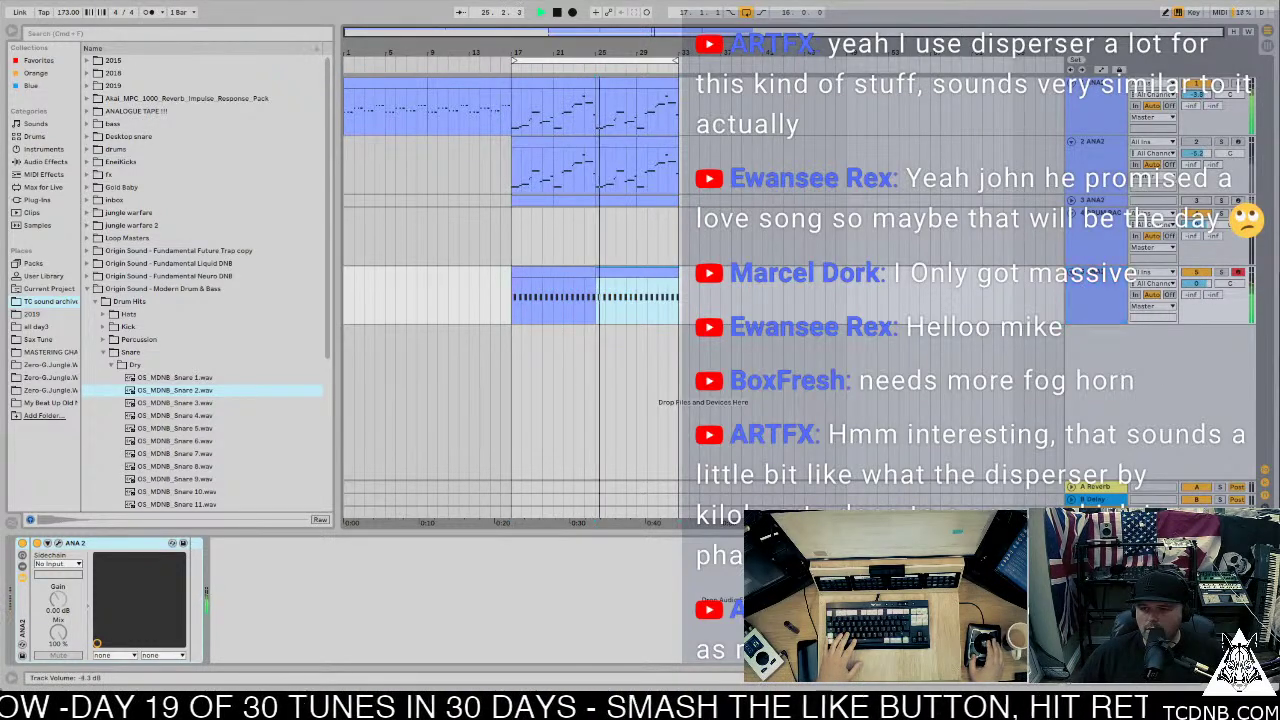
{"action": "left_click", "coordinate": [1000, 295]}
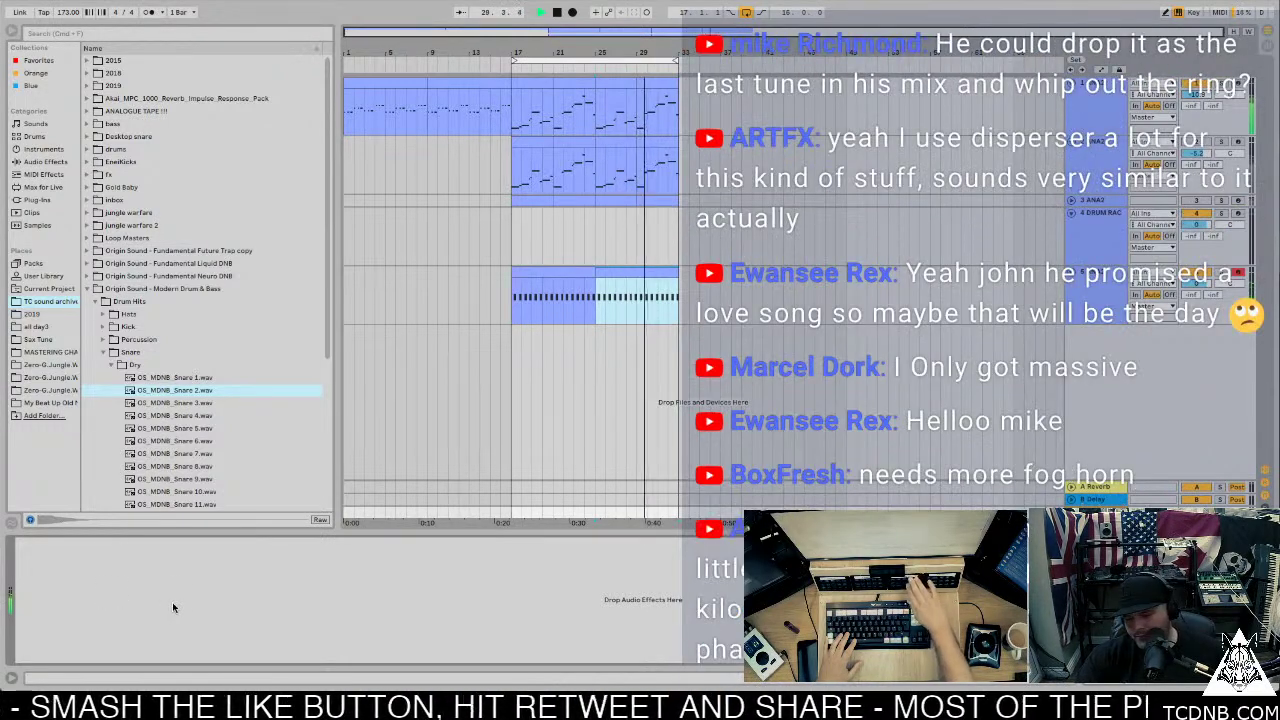
{"action": "left_click_drag", "start_coordinate": [172, 602], "coordinate": [172, 602]}
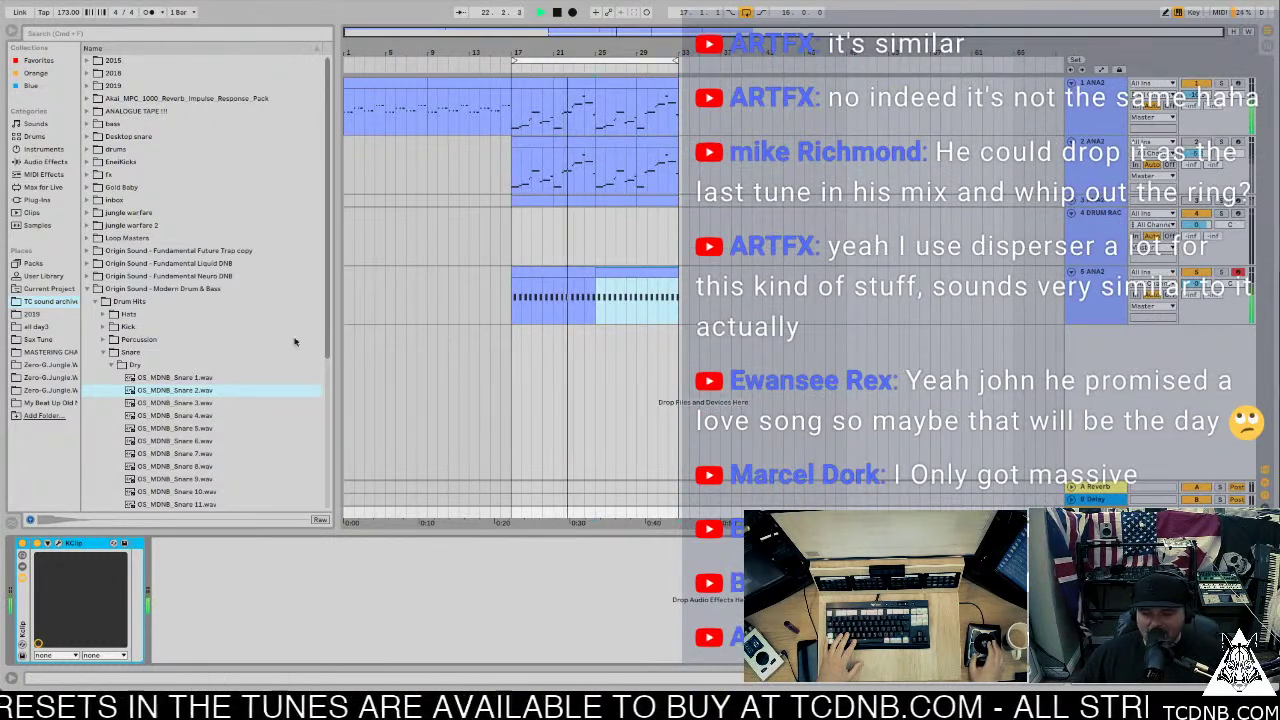
Step: Raise KClip's In Gain to 13.5 dB on the Master track and close the plug-in window
{"action": "left_click", "coordinate": [59, 543]}
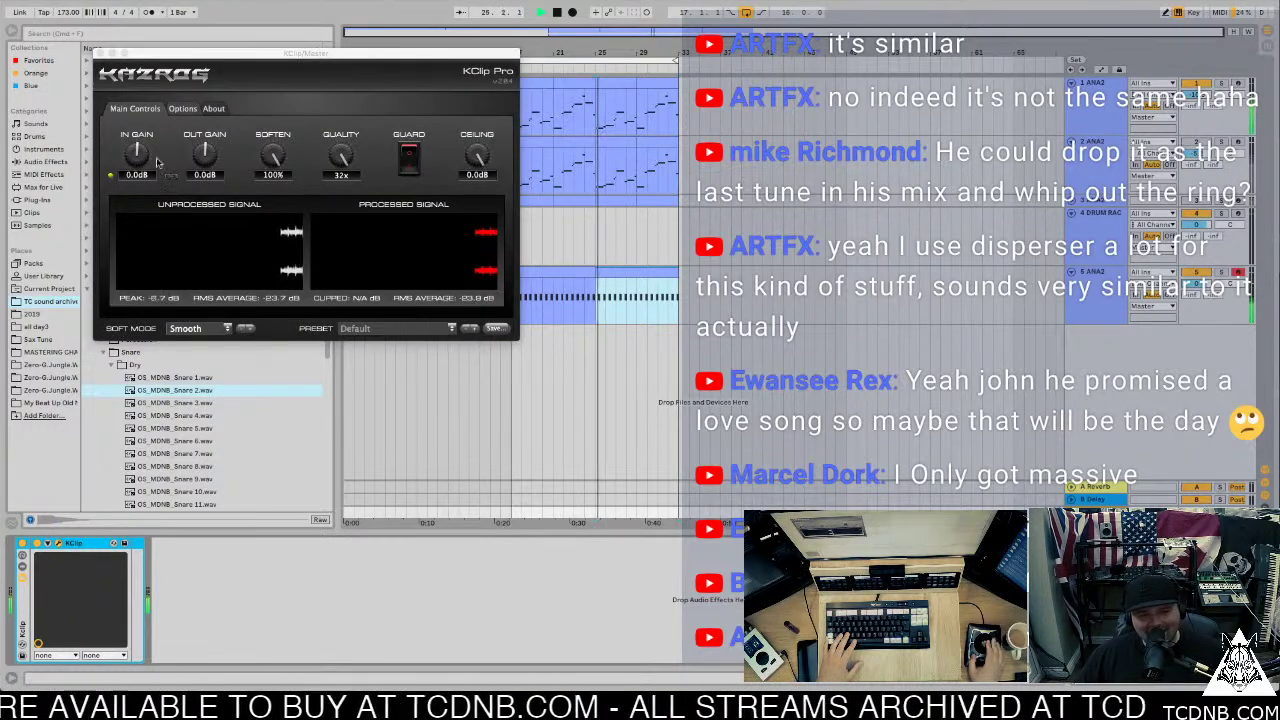
{"action": "left_click_drag", "start_coordinate": [137, 152], "coordinate": [176, 30]}
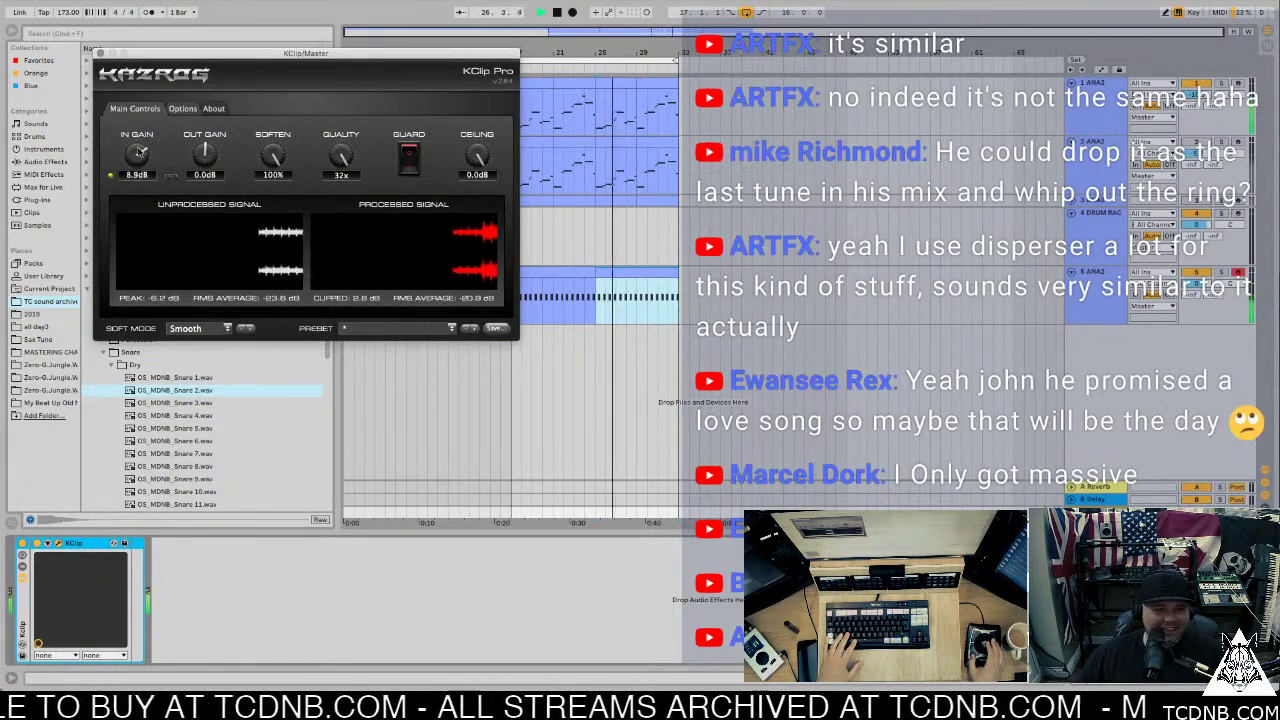
{"action": "left_click_drag", "start_coordinate": [137, 100], "coordinate": [135, 90]}
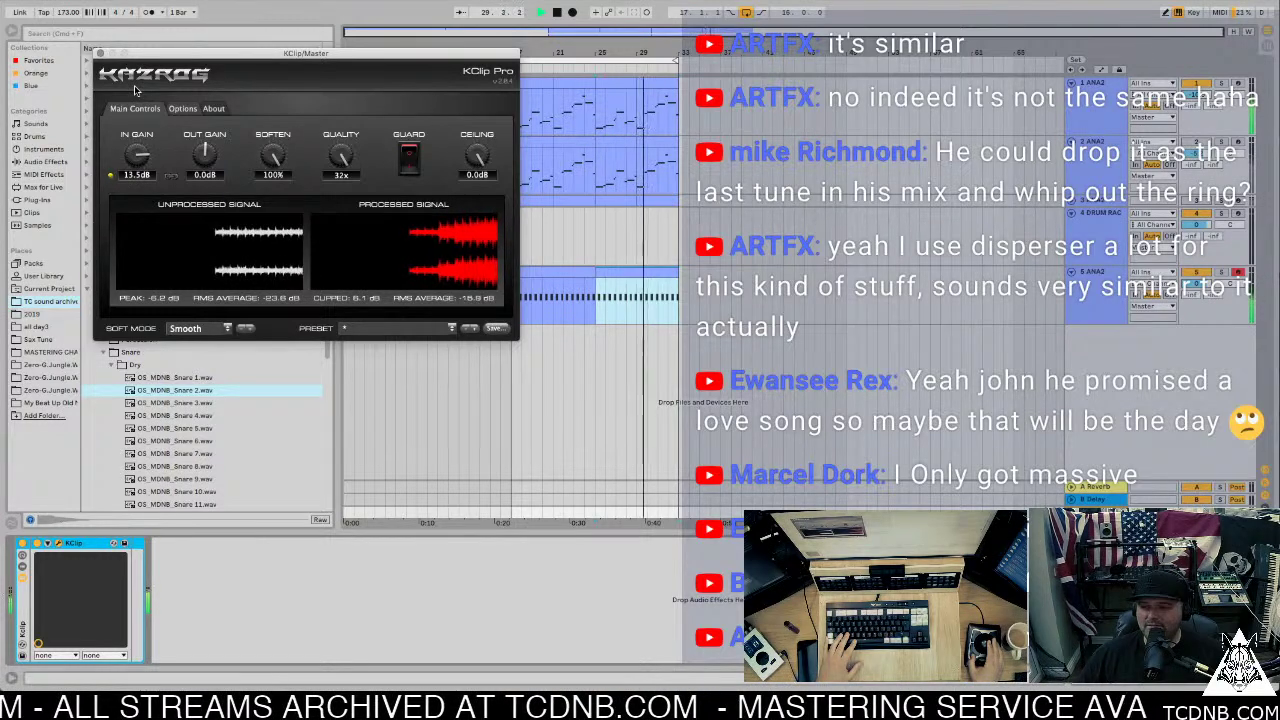
{"action": "left_click", "coordinate": [99, 54]}
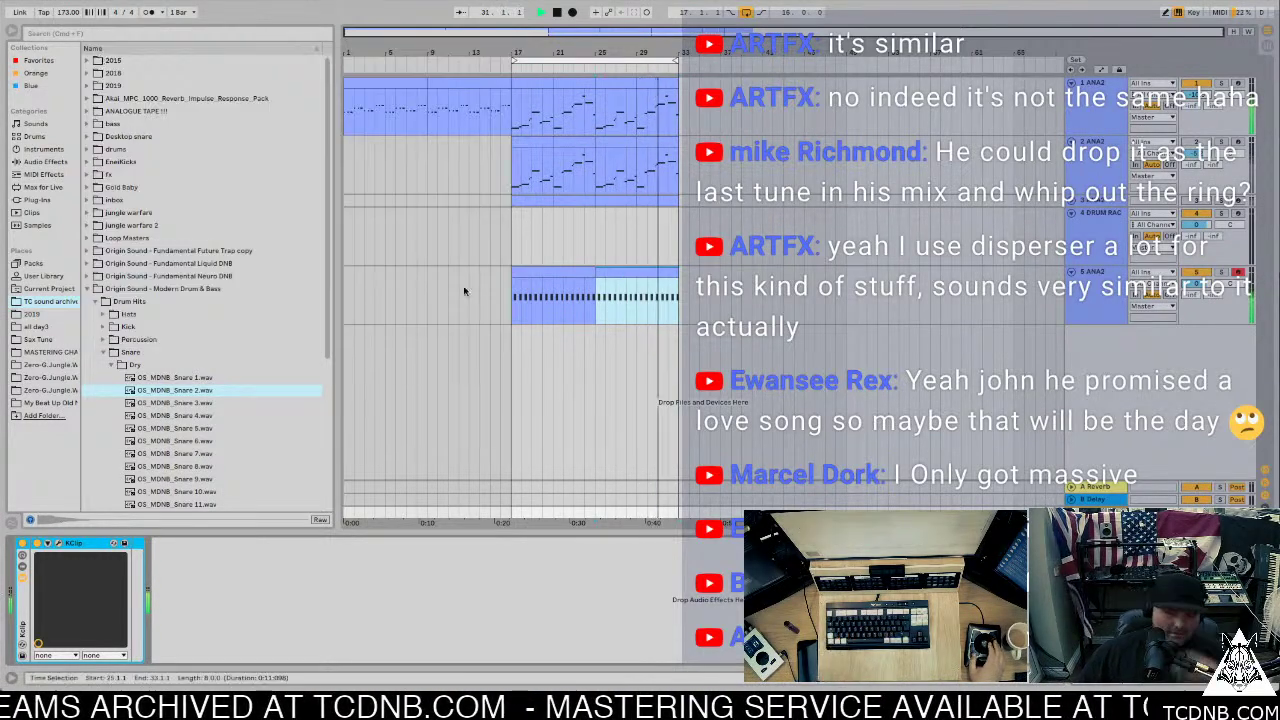
Step: Select the snare ANA2 track and audition the loop with the snare layer in short passes
{"action": "left_click", "coordinate": [1099, 293]}
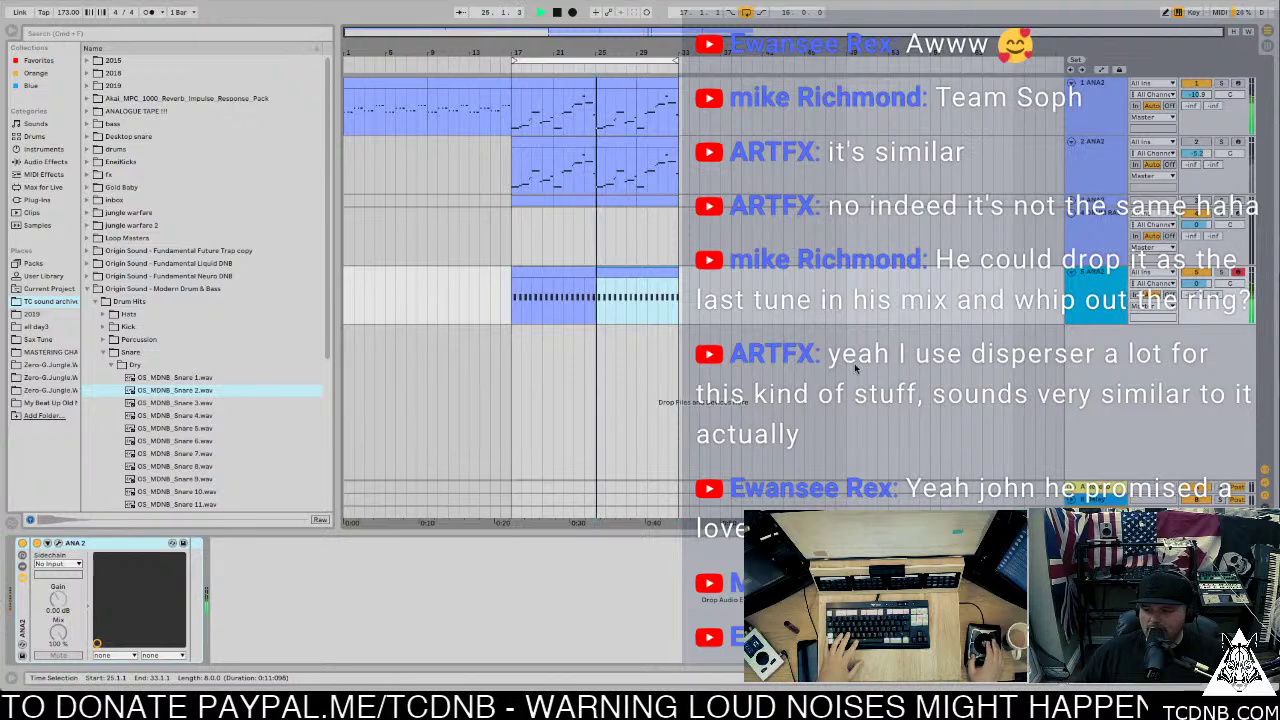
{"action": "key", "text": "space"}
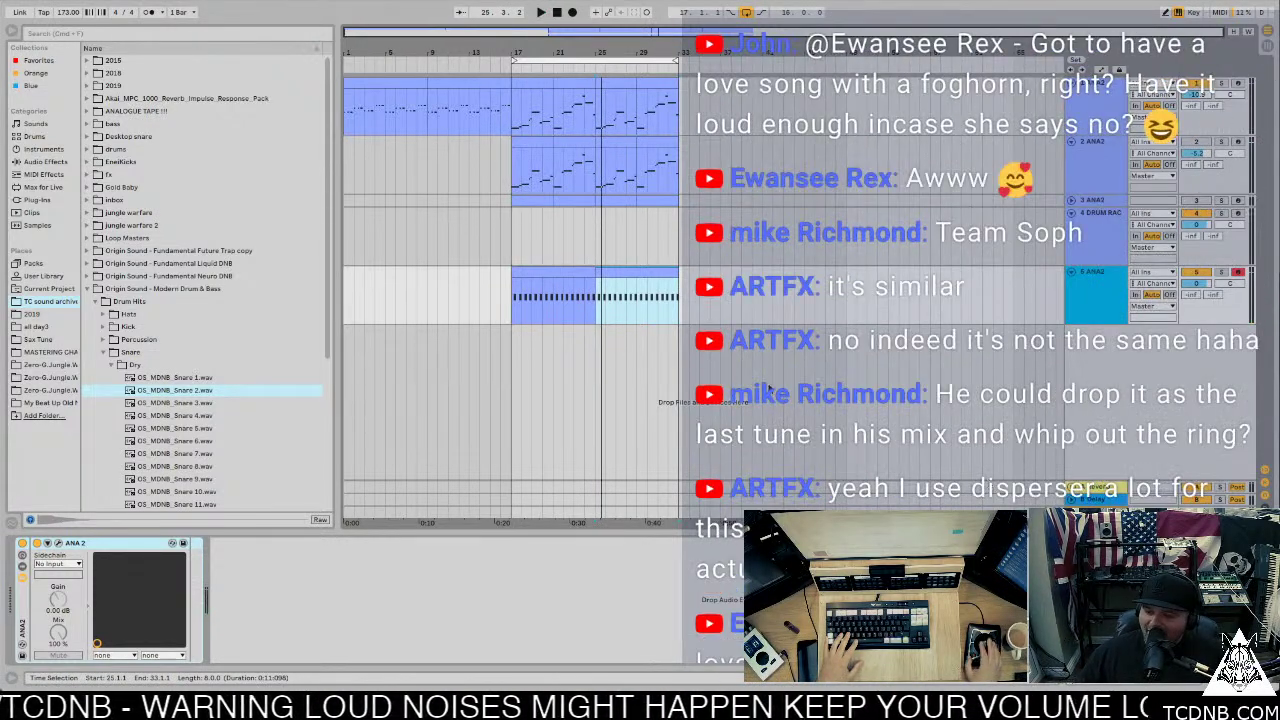
{"action": "key", "text": "space"}
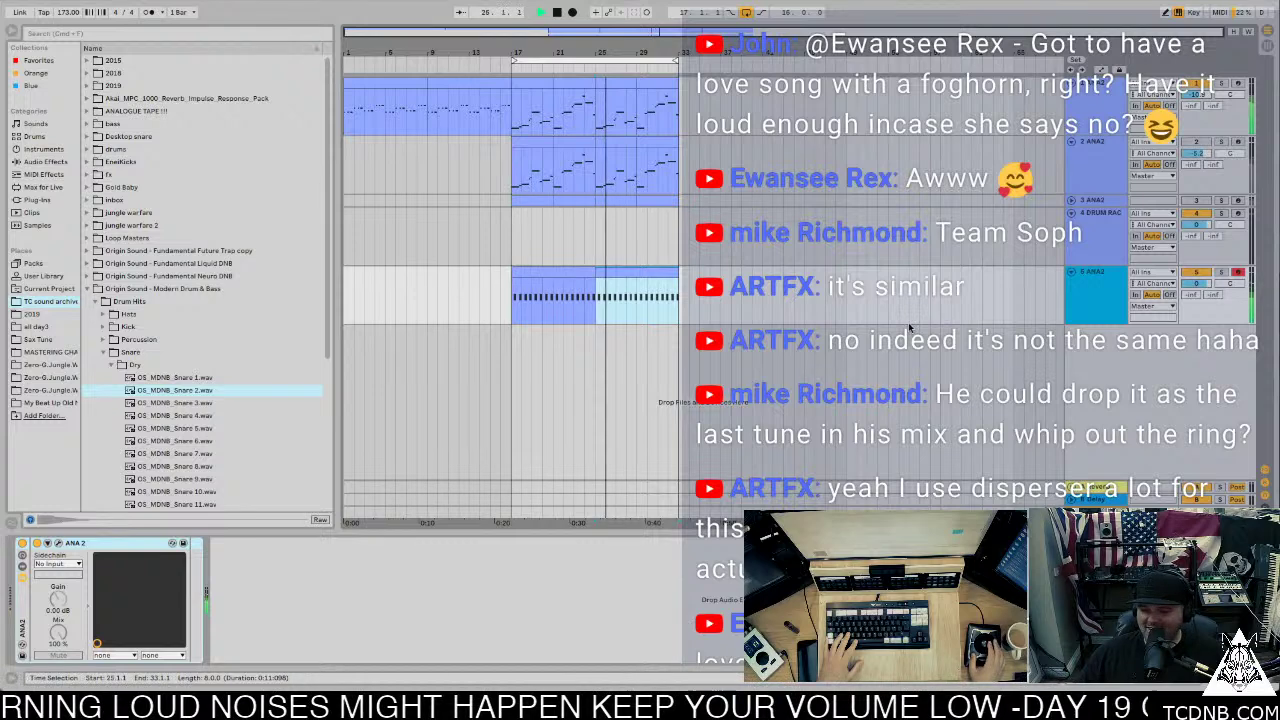
{"action": "key", "text": "space"}
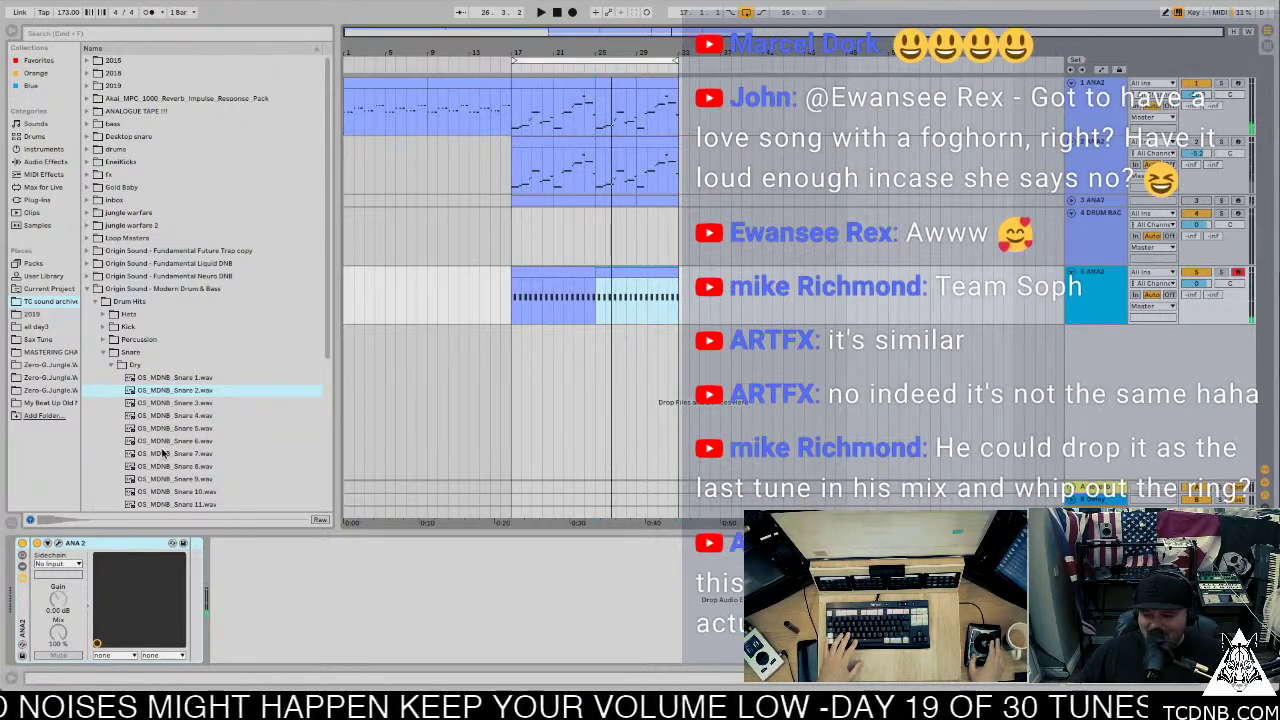
{"action": "key", "text": "space"}
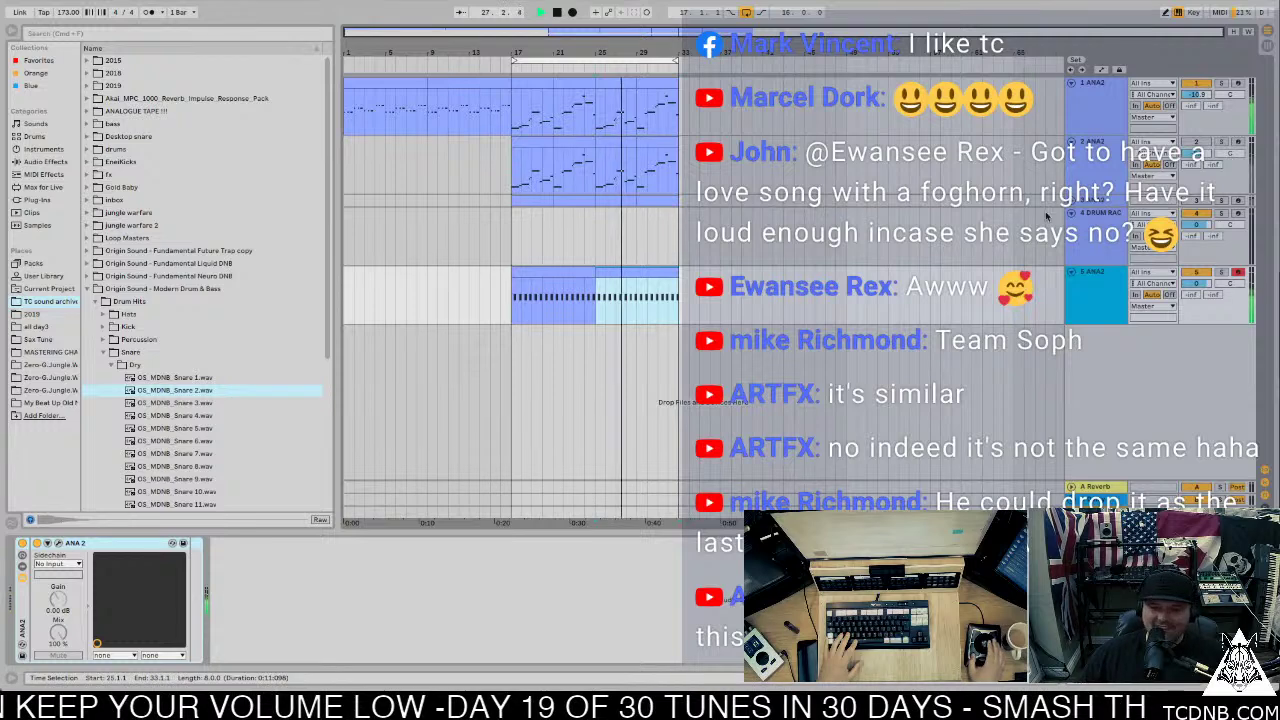
Step: Stop playback and duplicate the snare ANA2 track together with its clips
{"action": "left_click", "coordinate": [1097, 252]}
{"action": "left_click", "coordinate": [1080, 305]}
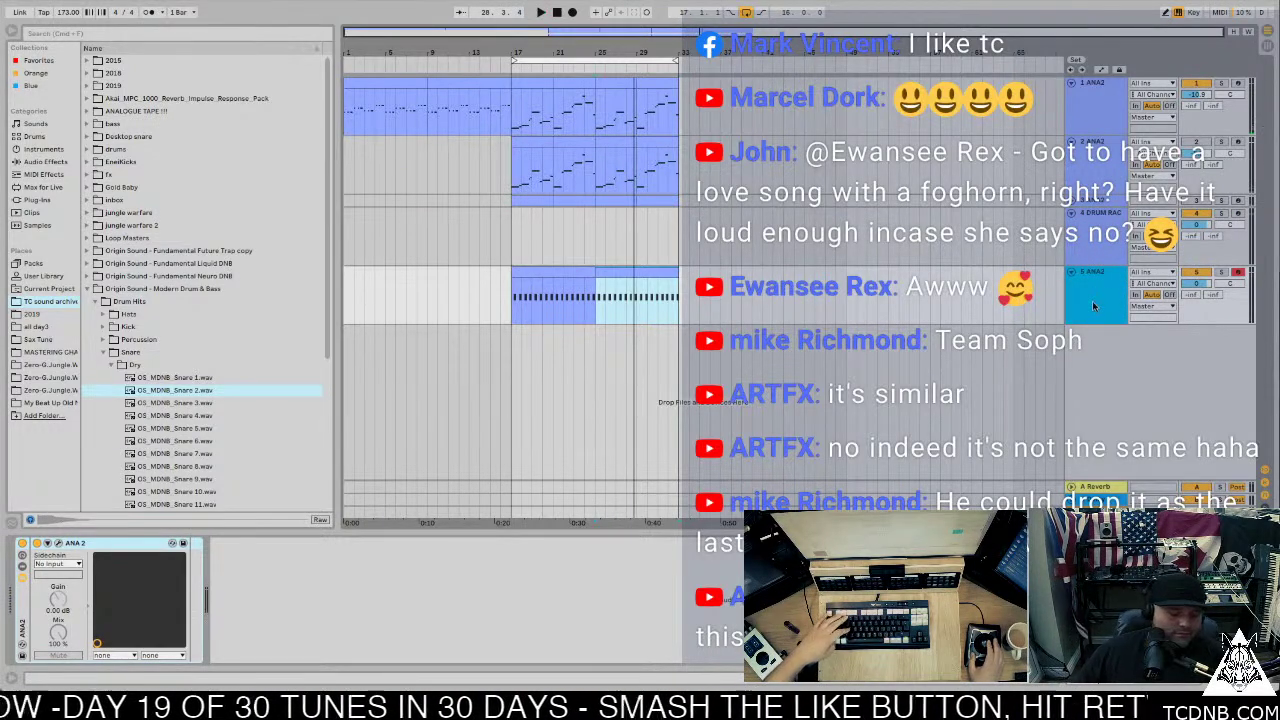
{"action": "key", "text": "ctrl+d"}
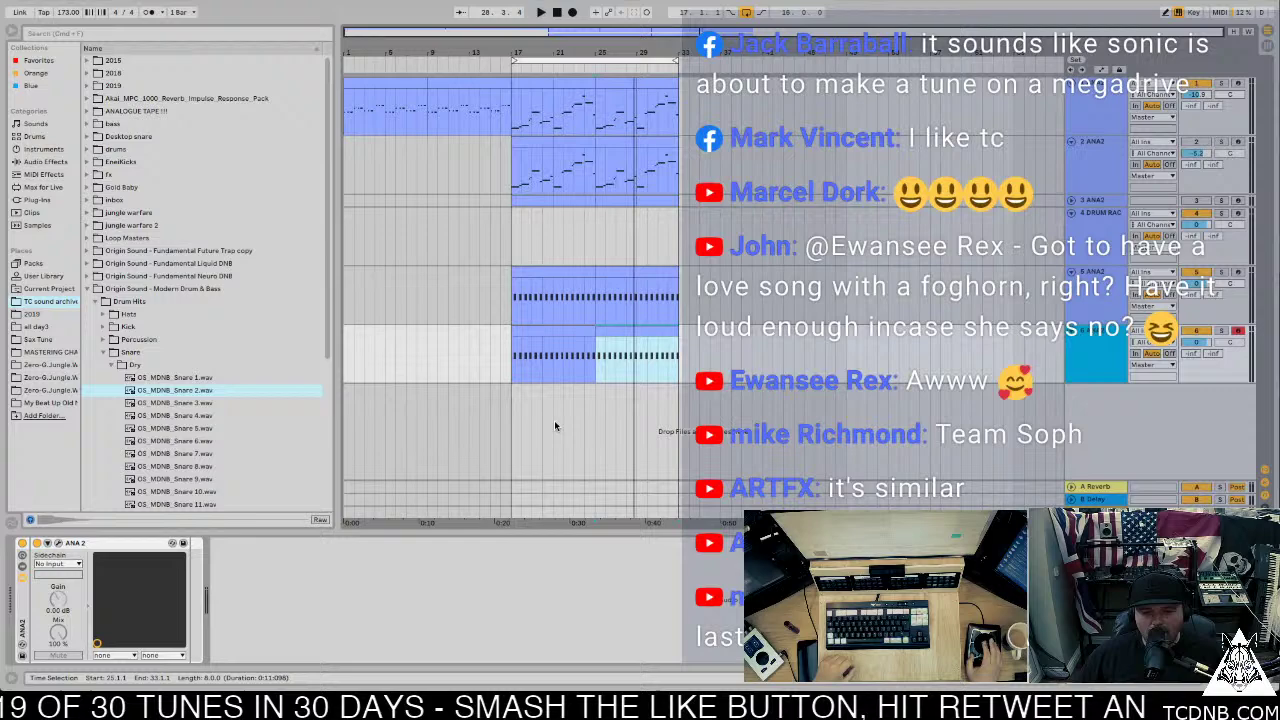
Step: In the duplicated track's first clip, move the first two C3 notes to 1.1.1 and 1.3.3 and delete all the other notes
{"action": "left_click", "coordinate": [550, 332]}
{"action": "double_click", "coordinate": [518, 330]}
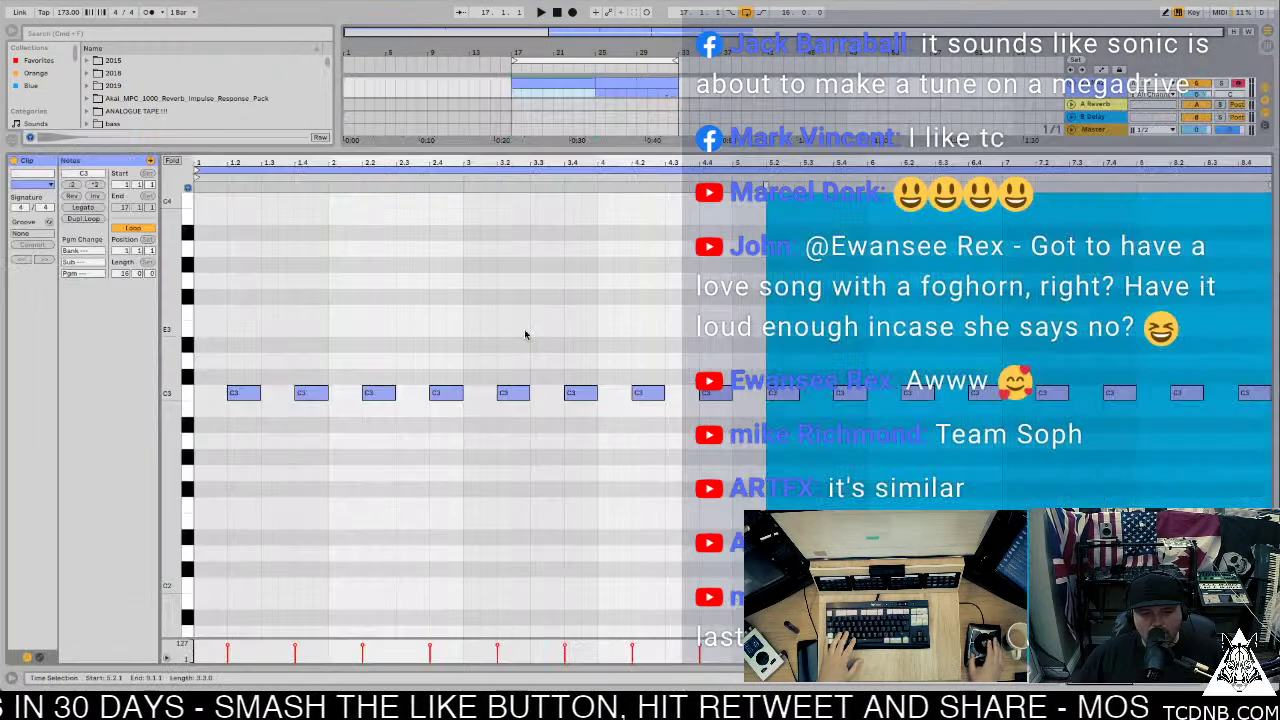
{"action": "left_click", "coordinate": [250, 402]}
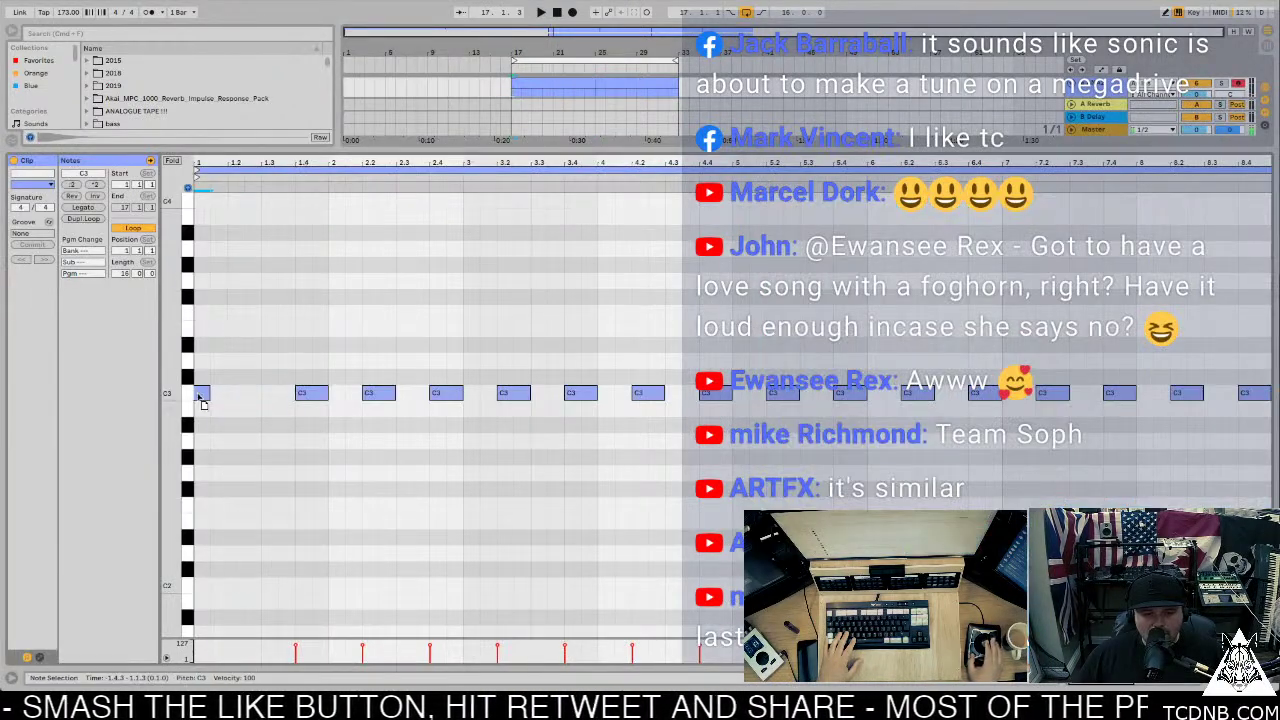
{"action": "left_click_drag", "start_coordinate": [317, 392], "coordinate": [300, 392]}
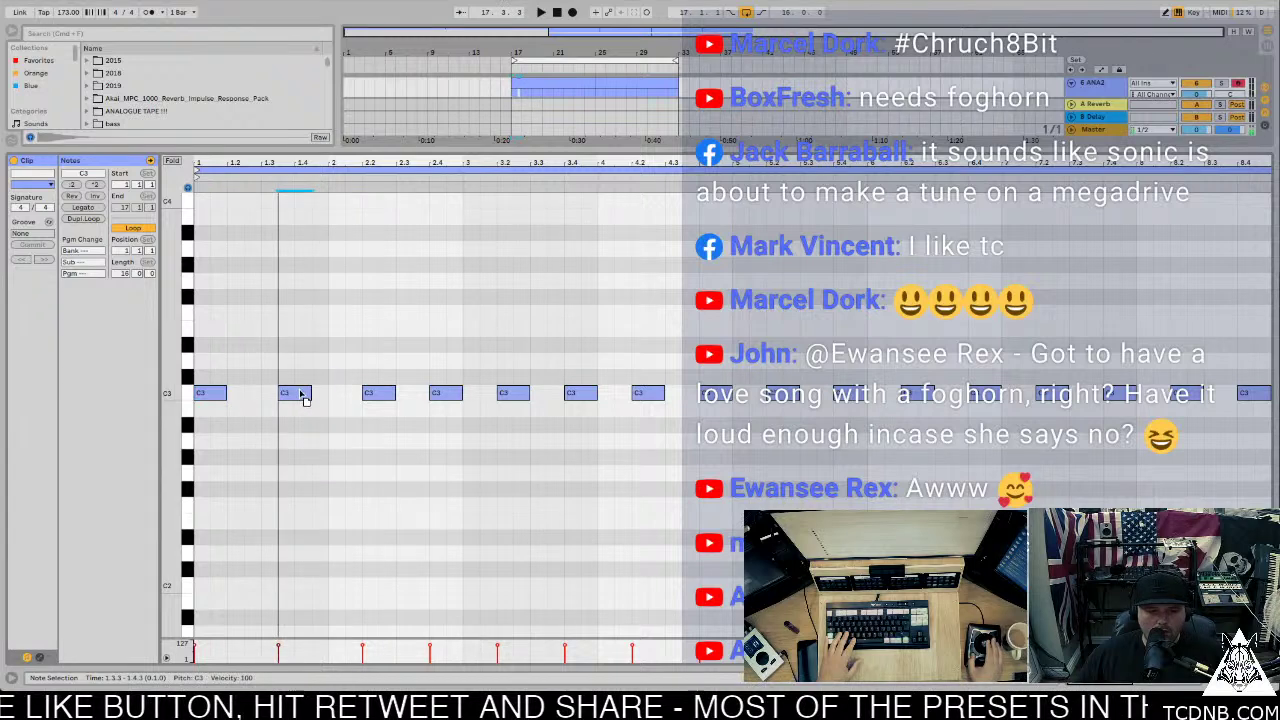
{"action": "left_click", "coordinate": [376, 432]}
{"action": "left_click_drag", "start_coordinate": [469, 388], "coordinate": [906, 408]}
{"action": "key", "text": "Delete"}
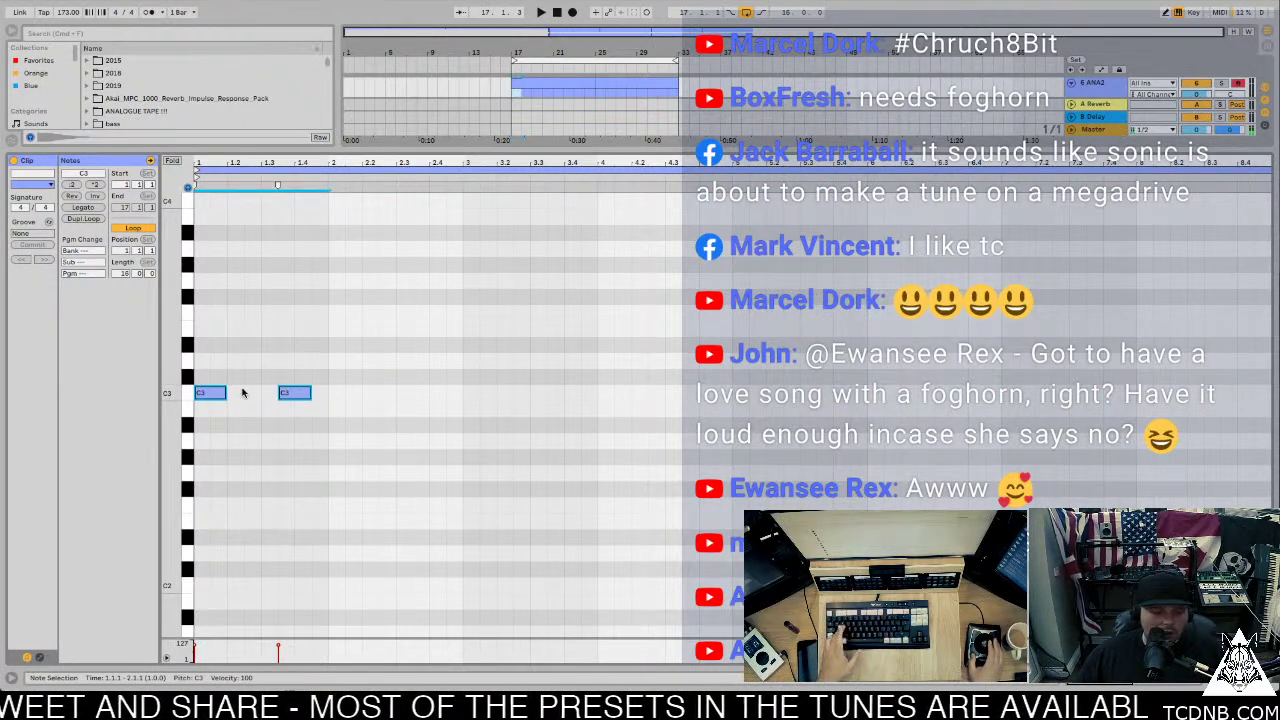
Step: Duplicate the one-bar, two-note C3 pattern seven times to fill bars 1 to 8 of the clip
{"action": "key", "text": "ctrl+d"}
{"action": "key", "text": "ctrl+d"}
{"action": "key", "text": "ctrl+d"}
{"action": "key", "text": "ctrl+d"}
{"action": "key", "text": "ctrl+d"}
{"action": "key", "text": "ctrl+d"}
{"action": "key", "text": "ctrl+d"}
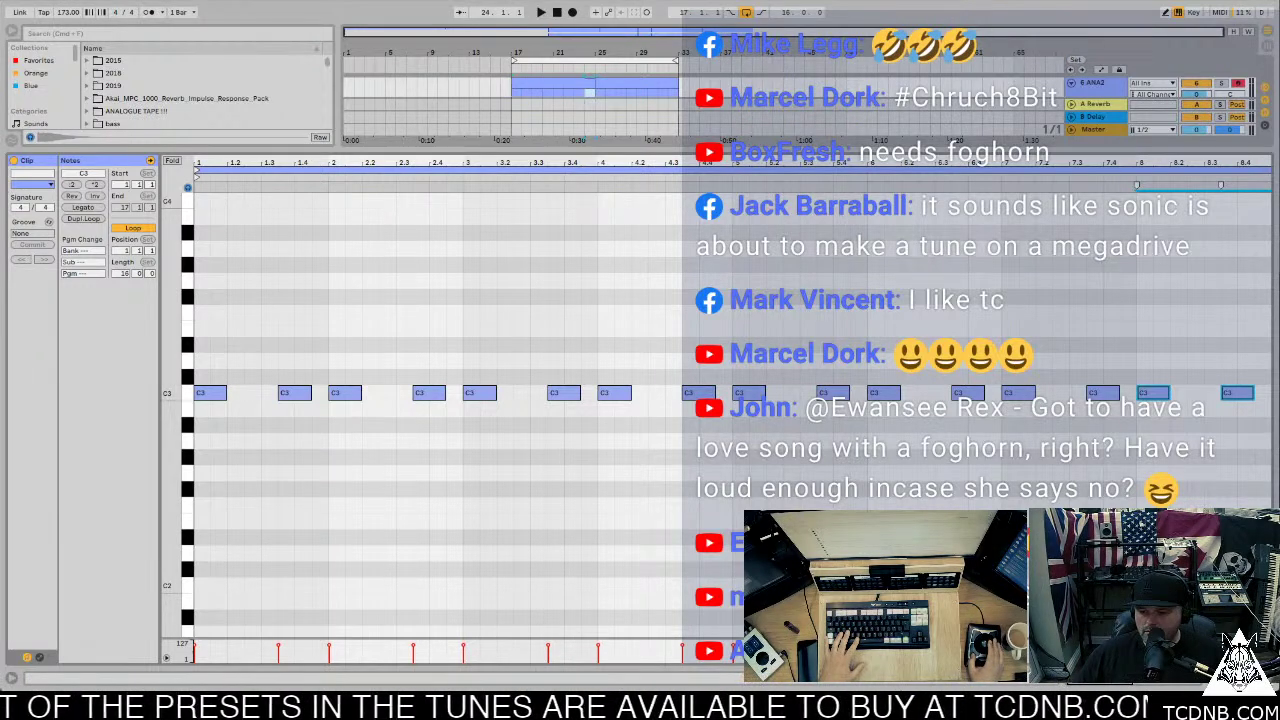
Step: With the loop playing, replace the duplicated track's clip at bars 25 to 33 with a copy of its edited eight-bar clip
{"action": "left_click", "coordinate": [1267, 678]}
{"action": "key", "text": "space"}
{"action": "left_click", "coordinate": [645, 331]}
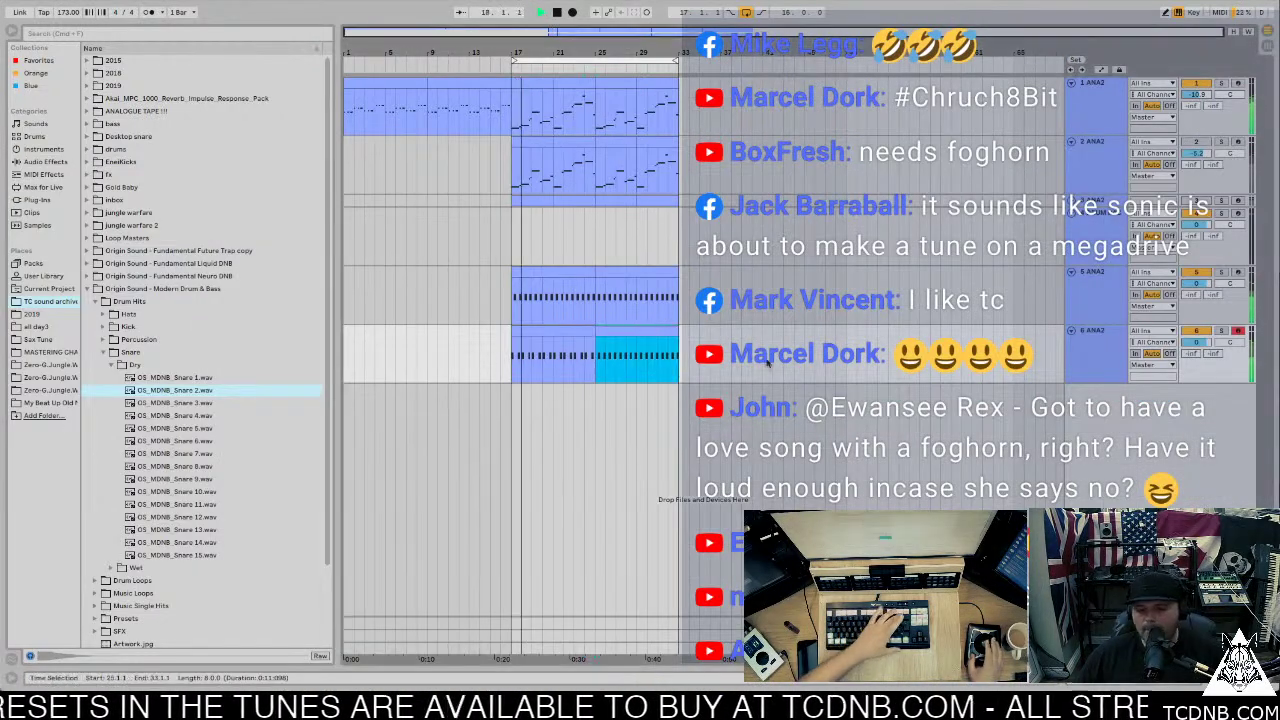
{"action": "key", "text": "Delete"}
{"action": "left_click", "coordinate": [535, 330]}
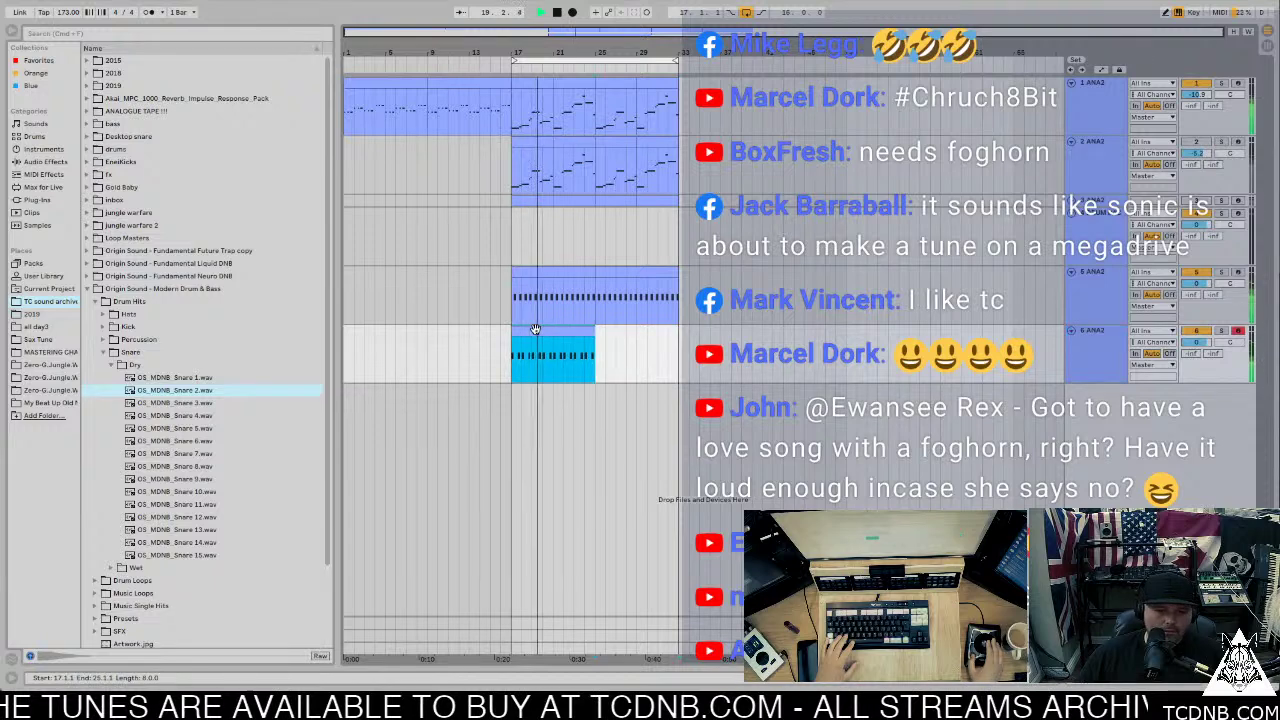
{"action": "key", "text": "ctrl+d"}
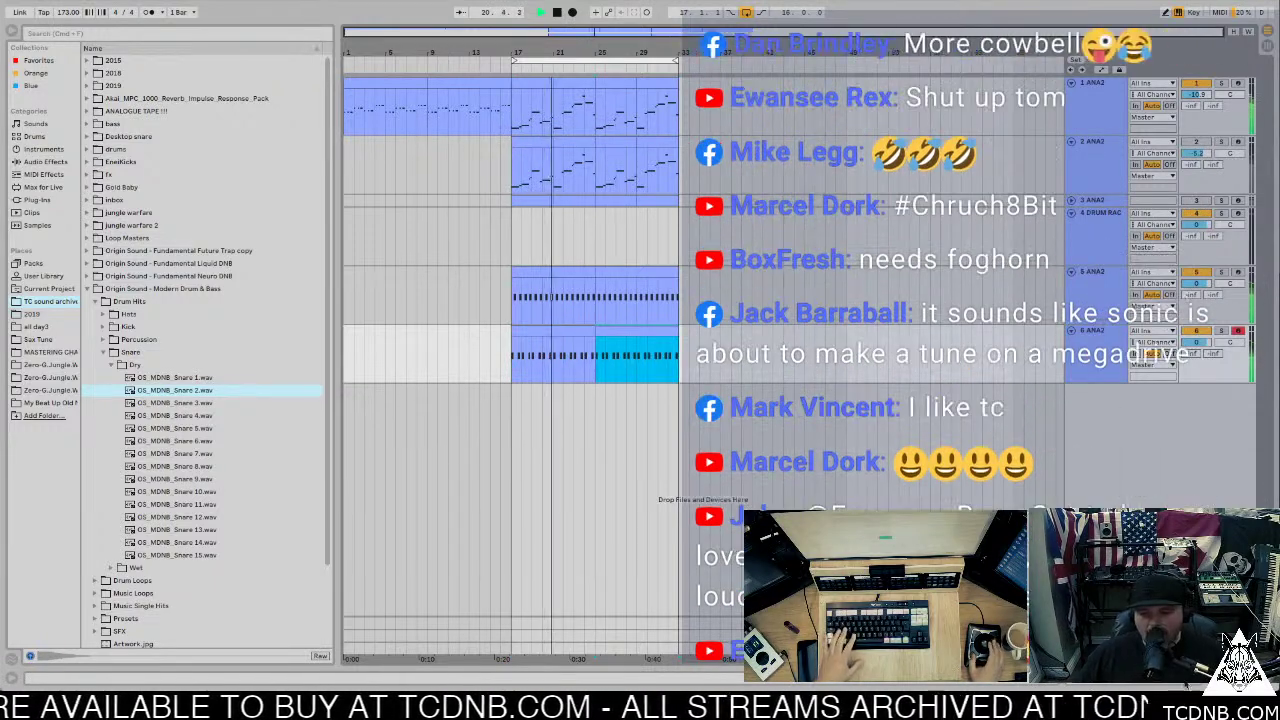
Step: Open the duplicated track's ANA 2 and expand the Kick folder of the Origin Sound - Modern Drum & Bass pack
{"action": "key", "text": "ctrl+alt+l"}
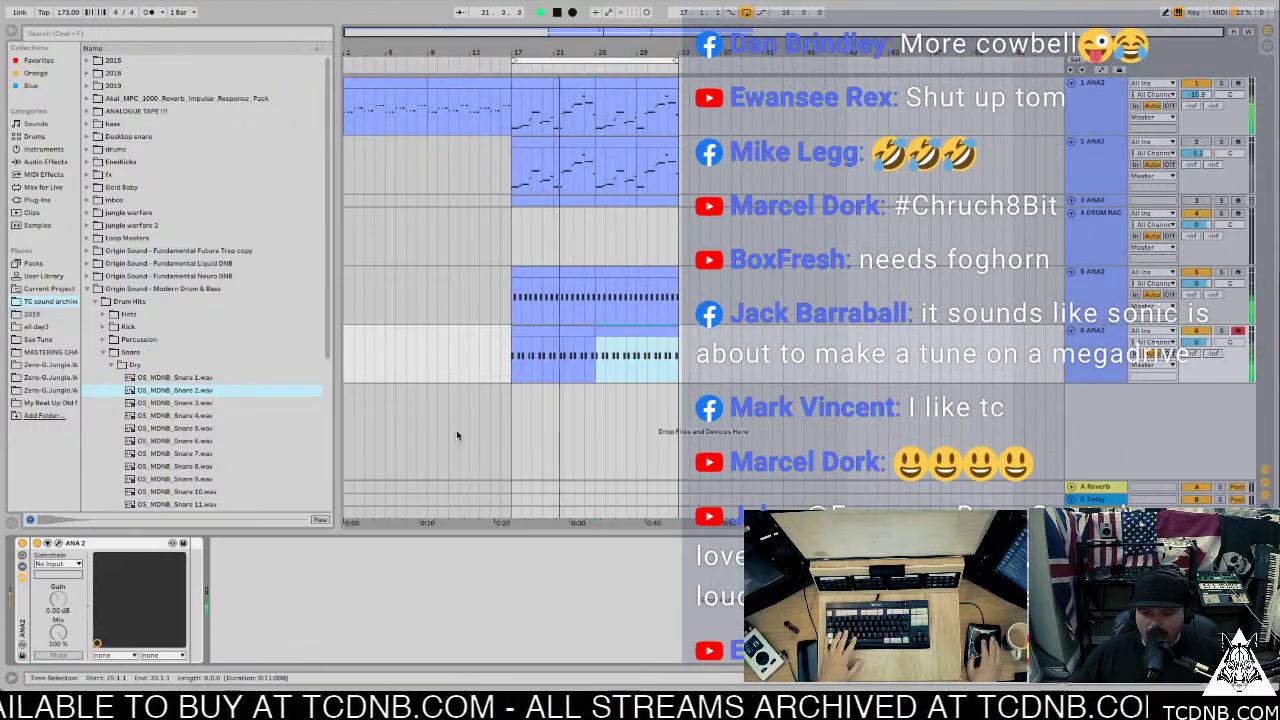
{"action": "left_click", "coordinate": [52, 546]}
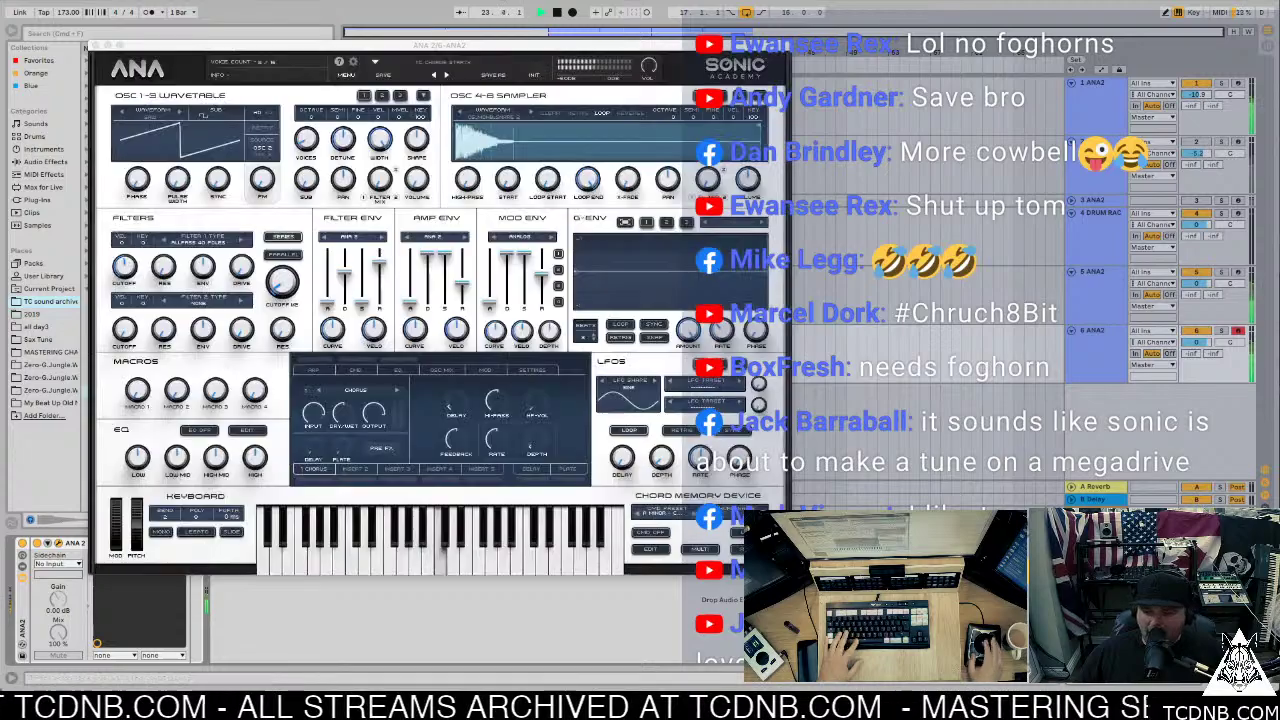
{"action": "left_click_drag", "start_coordinate": [335, 50], "coordinate": [568, 4]}
{"action": "left_click", "coordinate": [113, 327]}
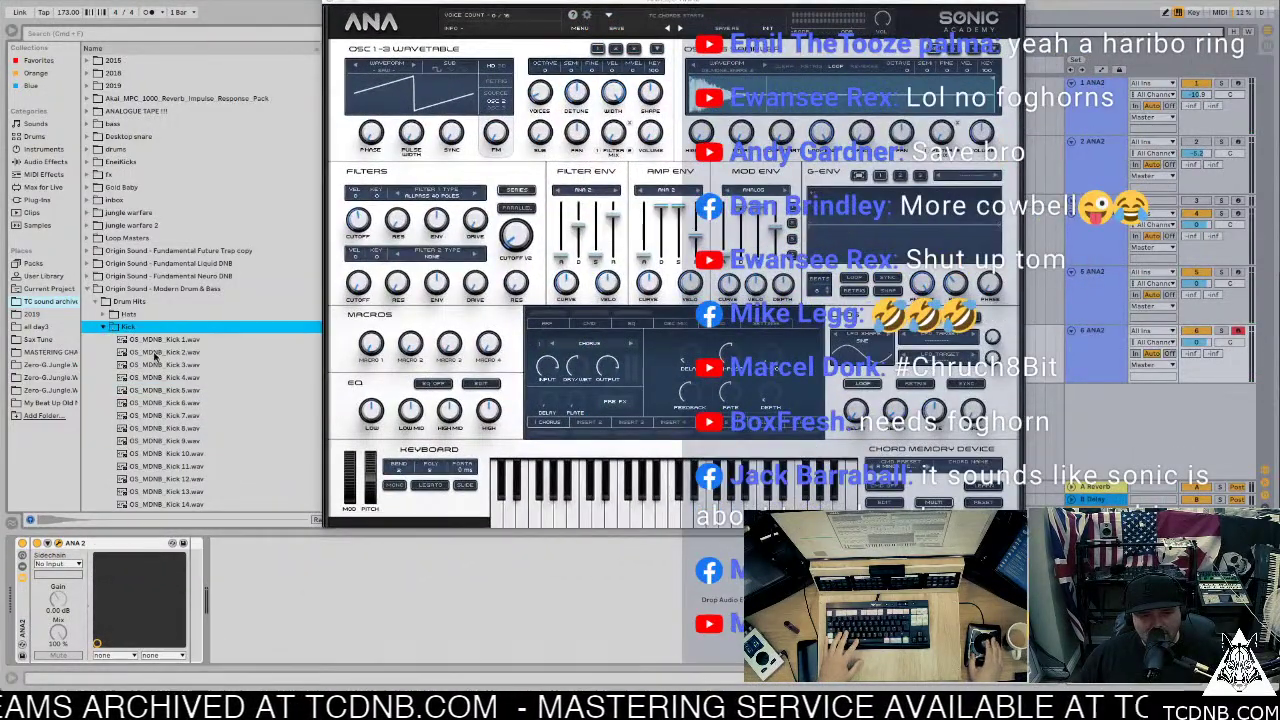
Step: Audition the kick samples in the Kick folder up to OS_MDNB_Kick 13.wav
{"action": "key", "text": "Down"}
{"action": "key", "text": "Down"}
{"action": "key", "text": "Down"}
{"action": "key", "text": "Down"}
{"action": "key", "text": "Down"}
{"action": "key", "text": "Down"}
{"action": "key", "text": "Down"}
{"action": "key", "text": "Down"}
{"action": "key", "text": "Down"}
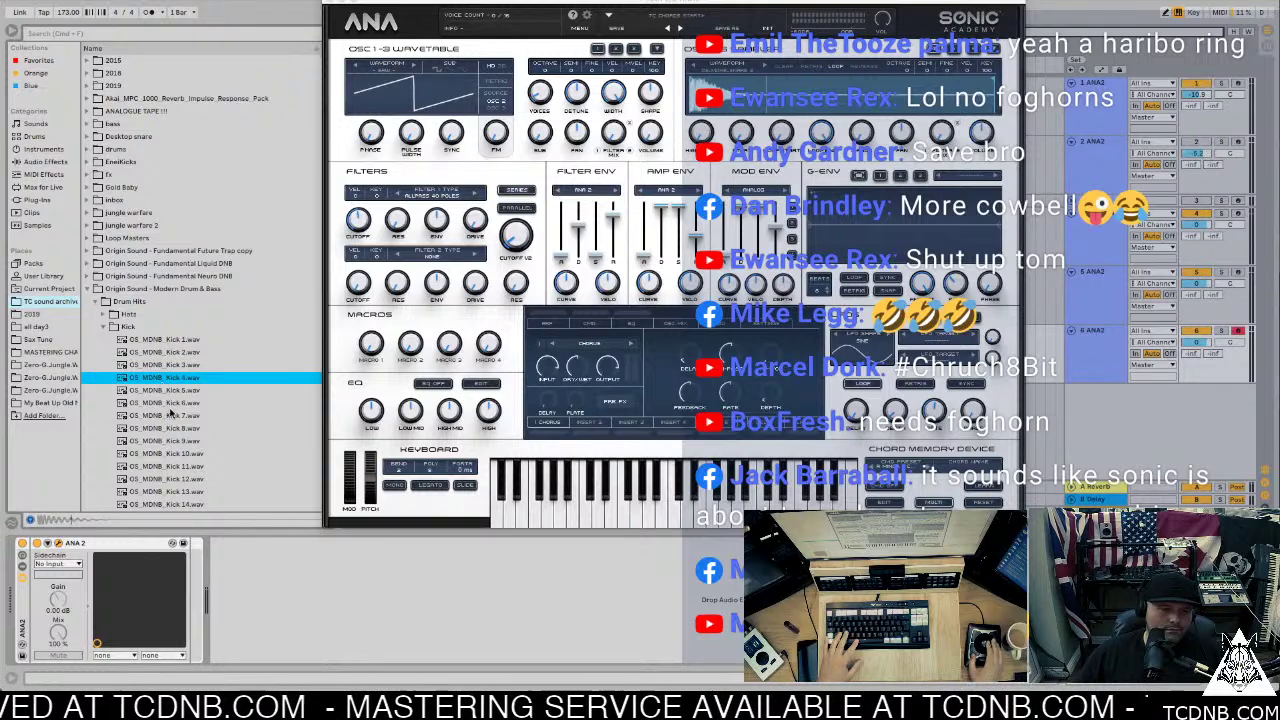
{"action": "key", "text": "Down"}
{"action": "key", "text": "Down"}
{"action": "key", "text": "Down"}
{"action": "key", "text": "Down"}
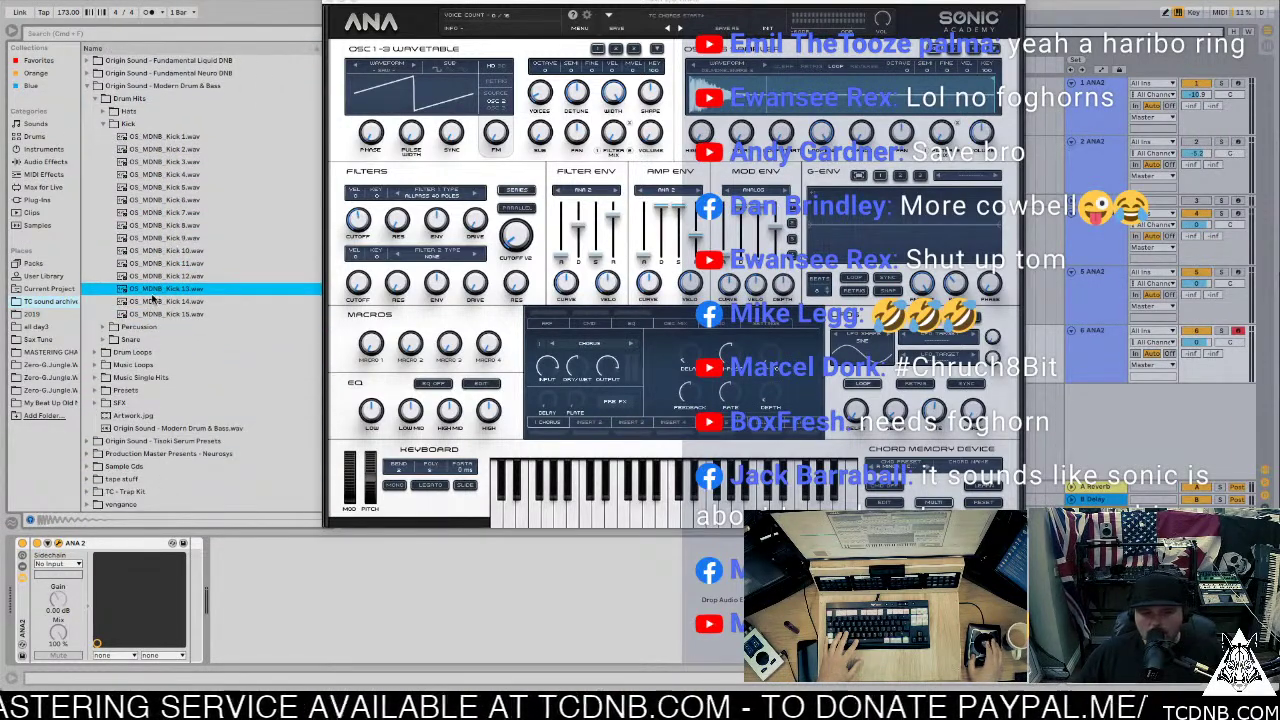
Step: Load OS_MDNB_Kick 13.wav into the duplicated track's ANA 2 sampler and accept saving the imported sample
{"action": "left_click_drag", "start_coordinate": [153, 293], "coordinate": [770, 100]}
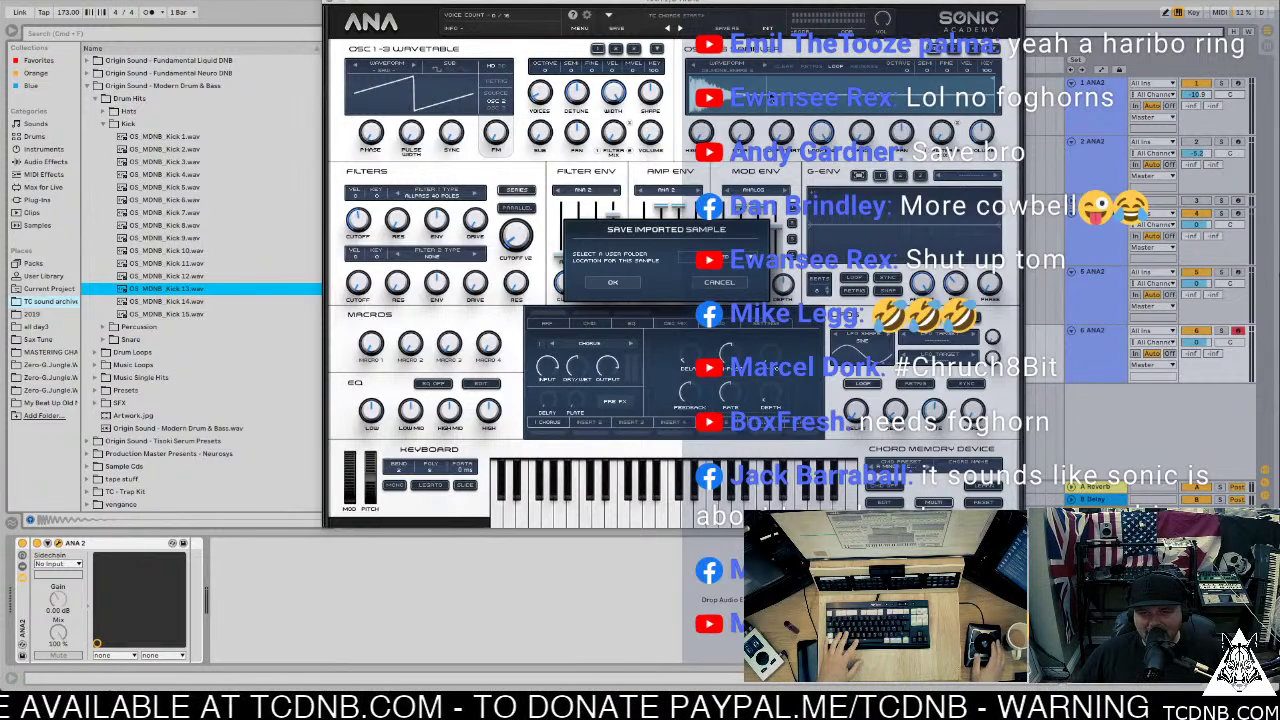
{"action": "left_click", "coordinate": [613, 283]}
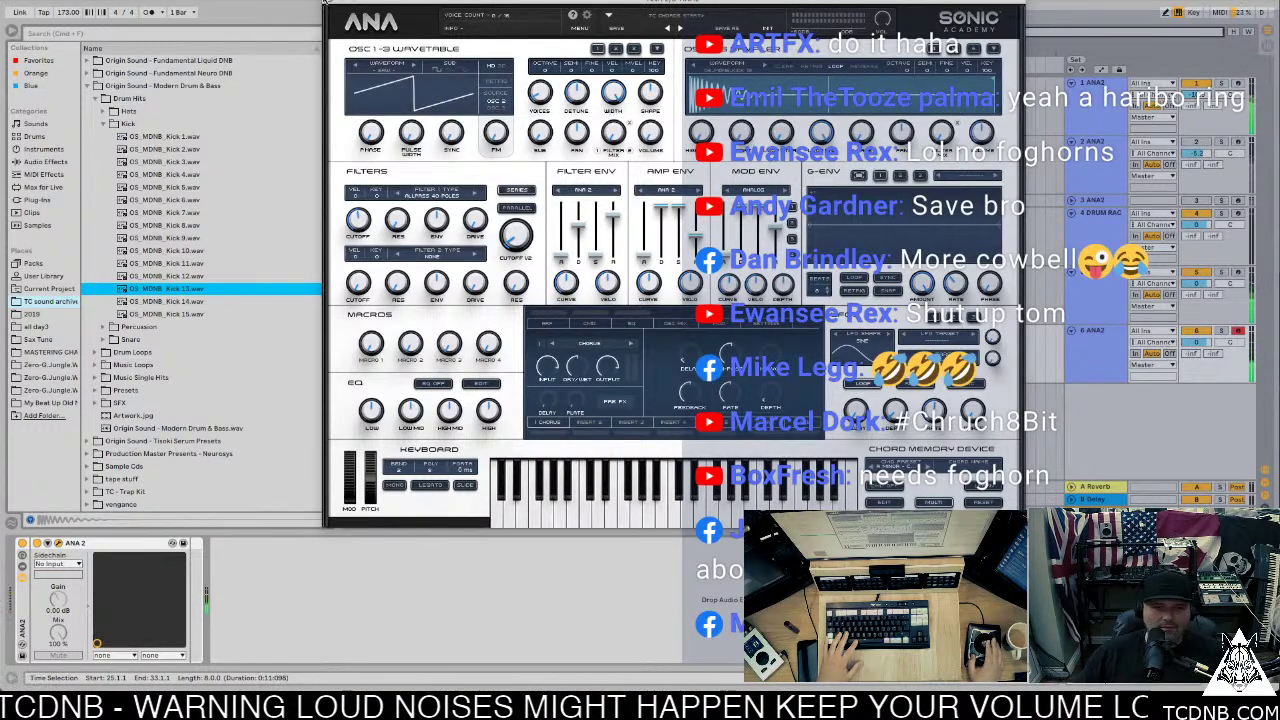
{"action": "left_click", "coordinate": [331, 3]}
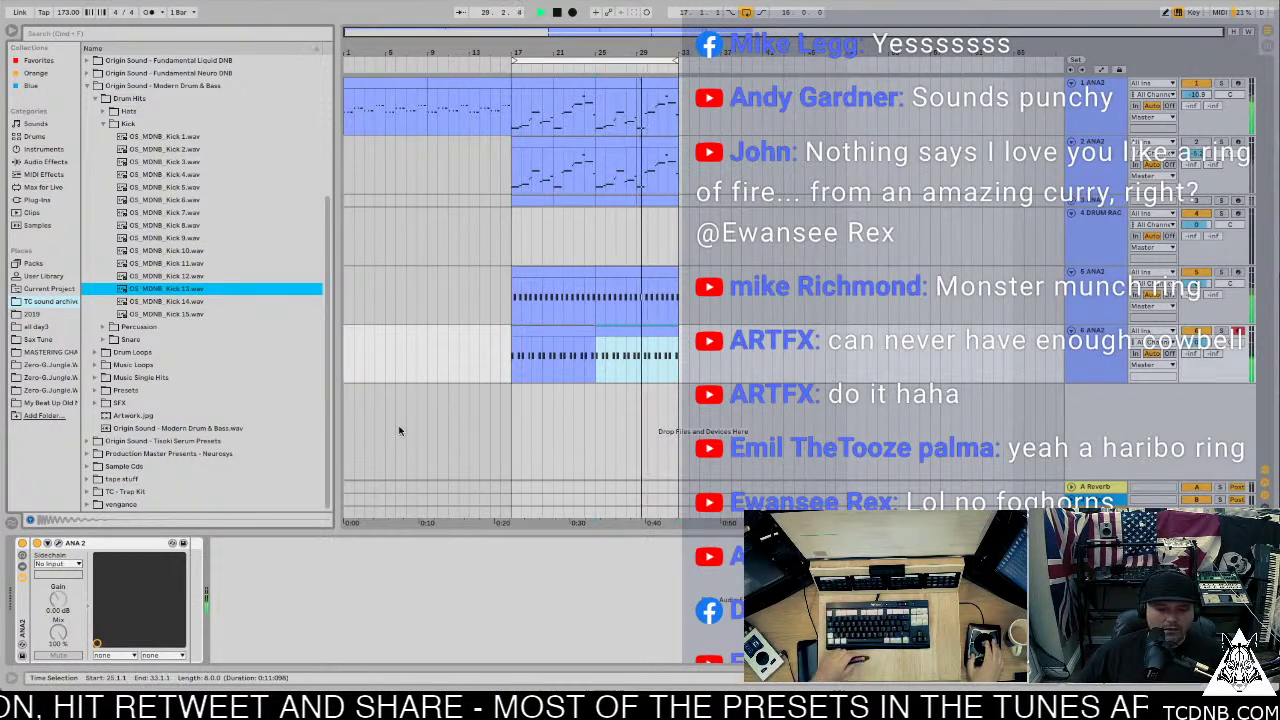
Step: Play the loop from bar 17 and review the kick track's ANA 2 sampler settings
{"action": "key", "text": "space"}
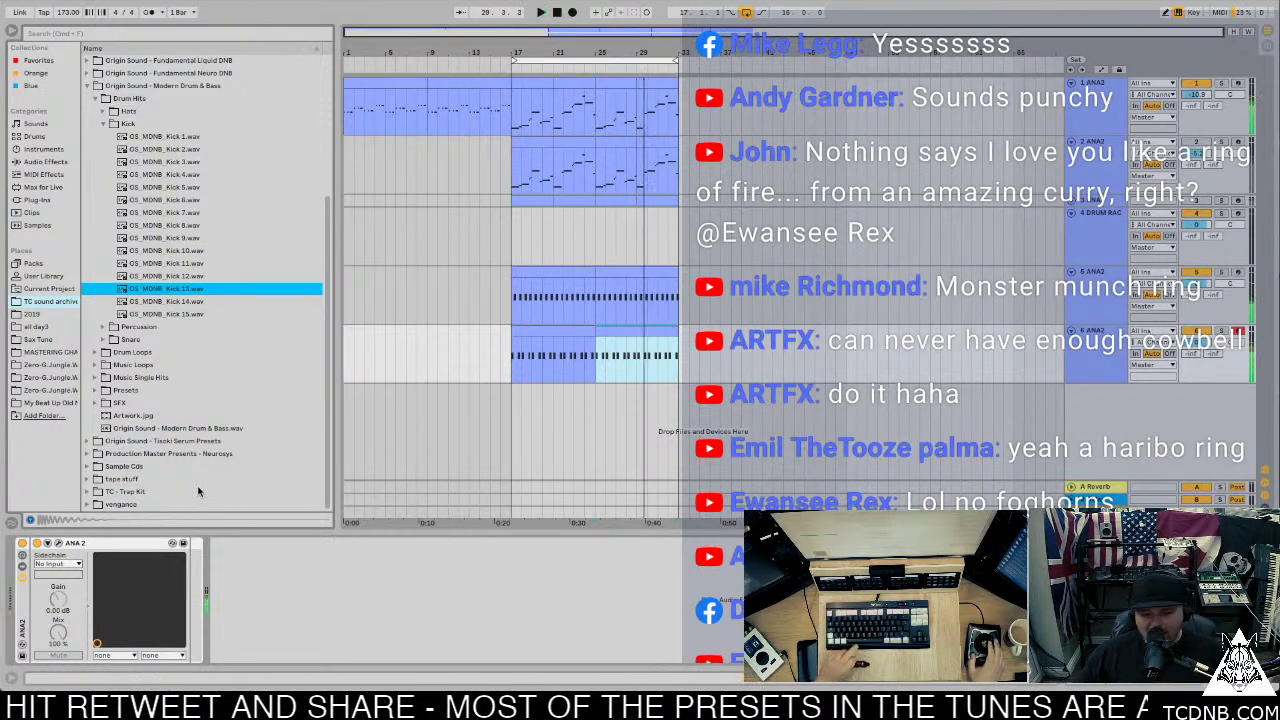
{"action": "left_click", "coordinate": [544, 335]}
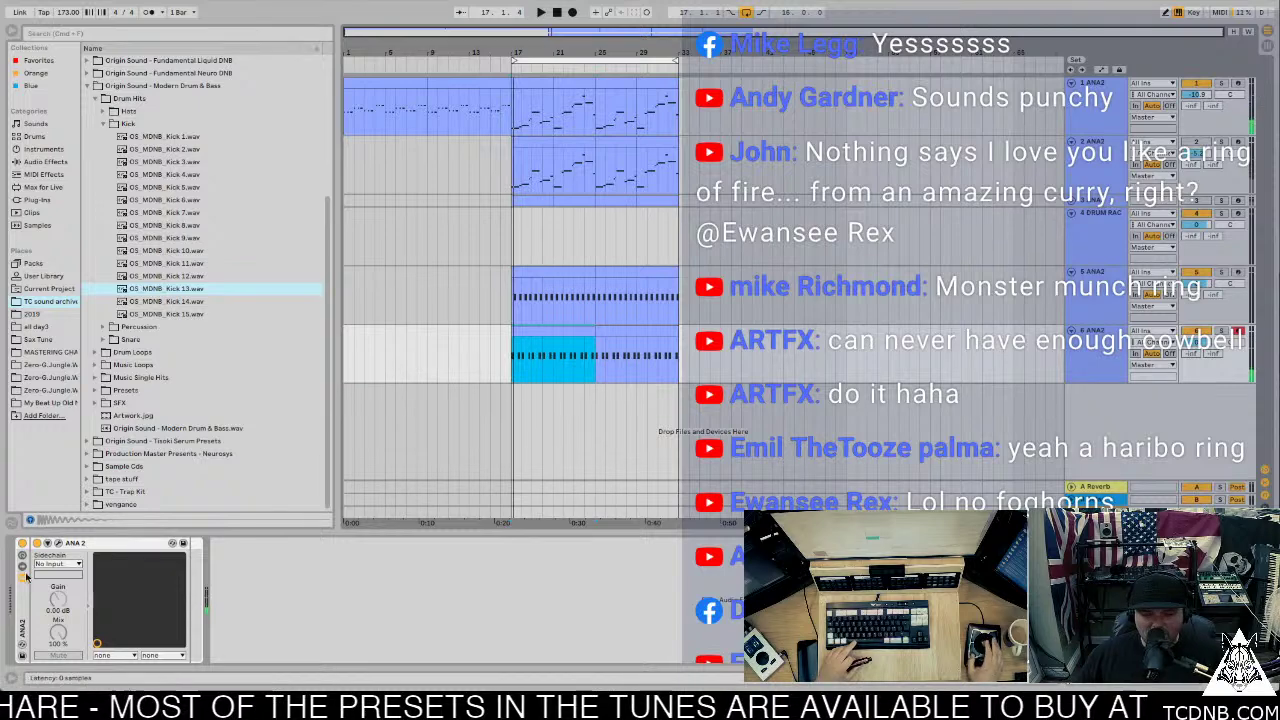
{"action": "key", "text": "space"}
{"action": "key", "text": "ctrl+alt+p"}
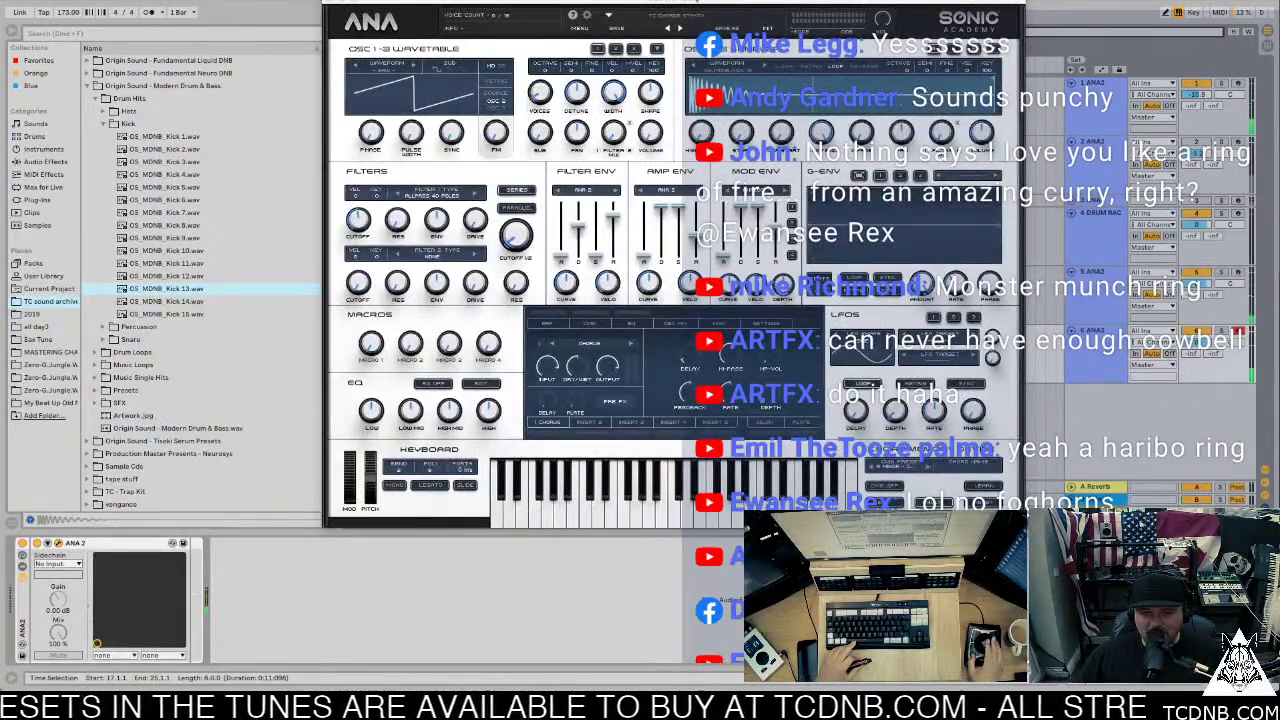
{"action": "left_click_drag", "start_coordinate": [690, 1], "coordinate": [520, 124]}
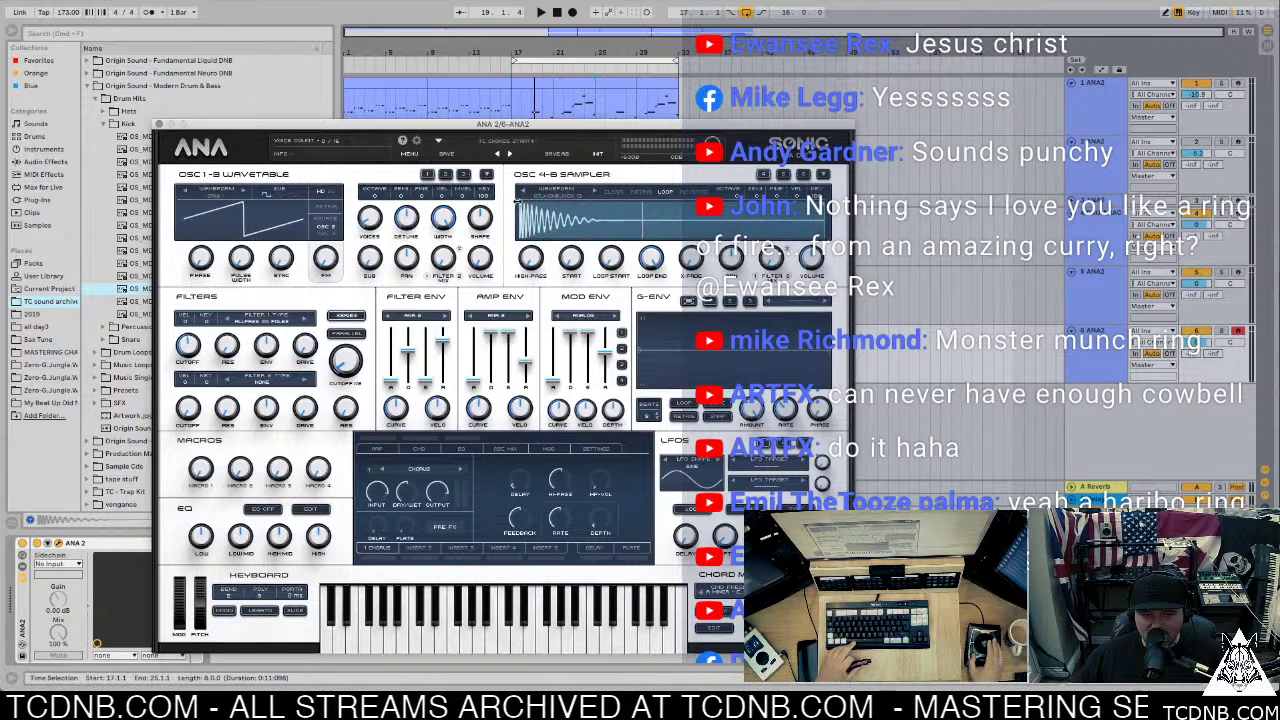
{"action": "key", "text": "space"}
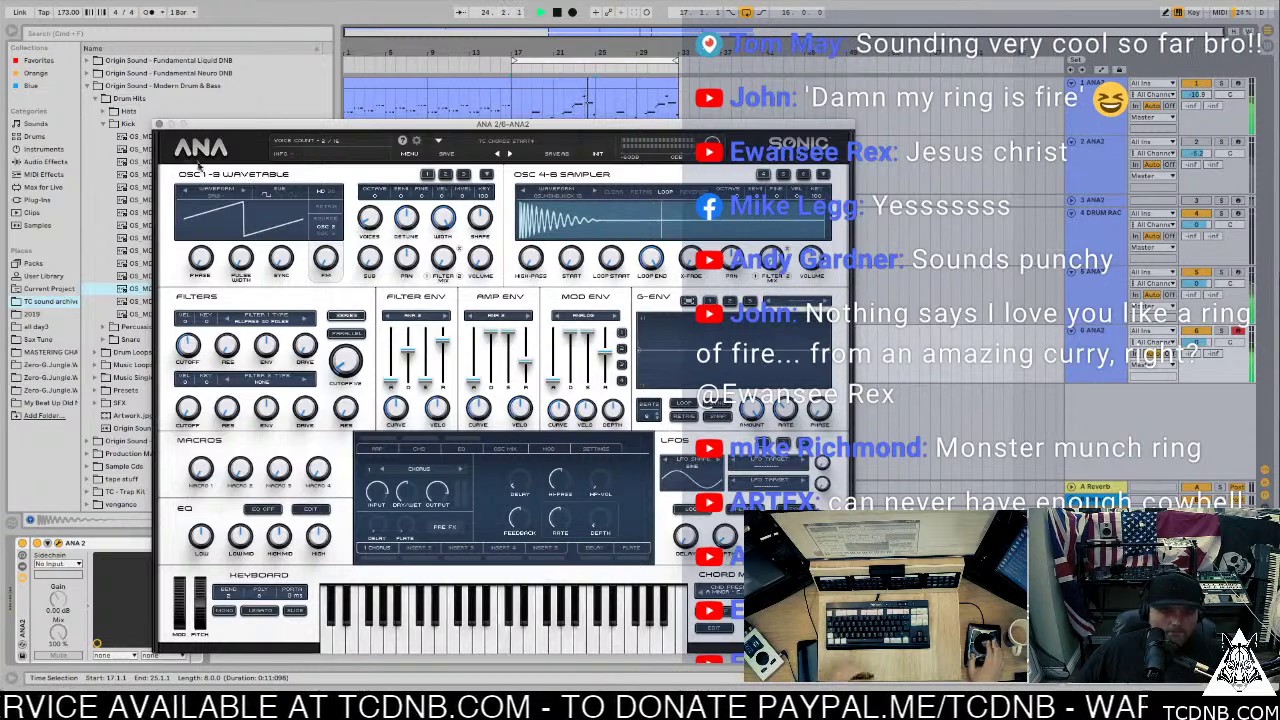
{"action": "left_click", "coordinate": [159, 124]}
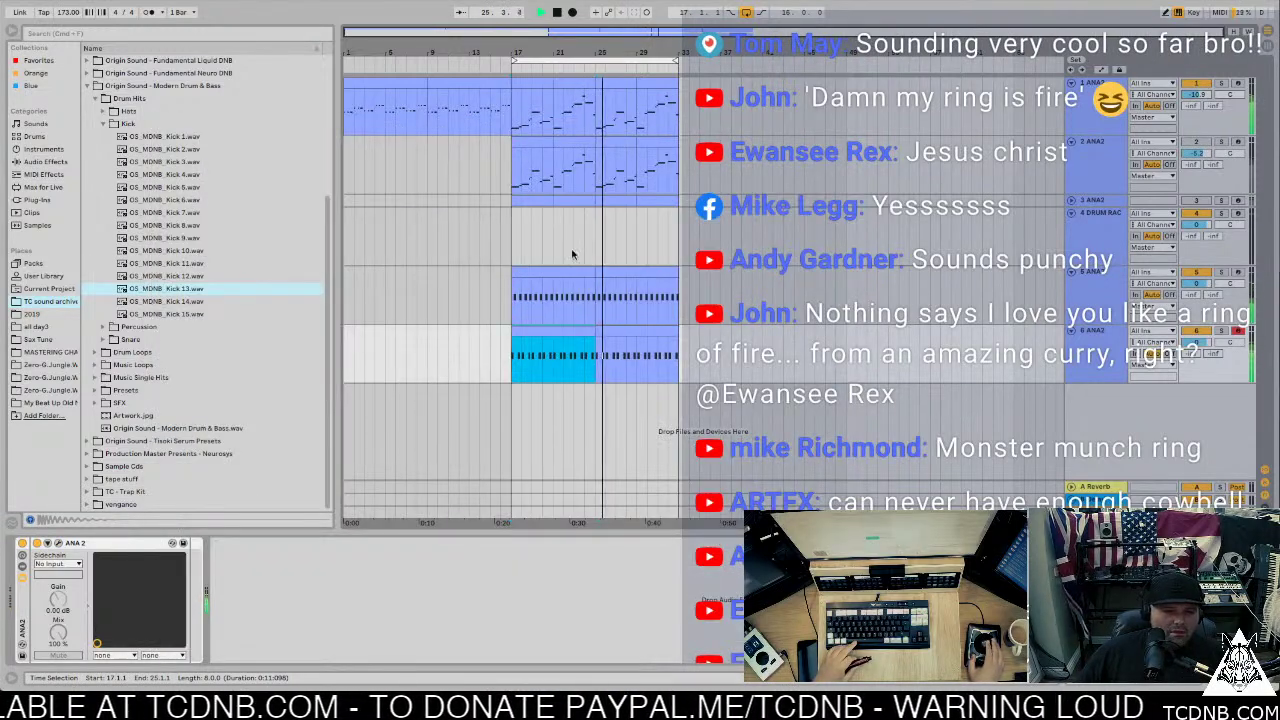
Step: While the loop plays, inspect the snare track's ANA 2 and the Drum Rack track, ending with playback stopped
{"action": "key", "text": "Up"}
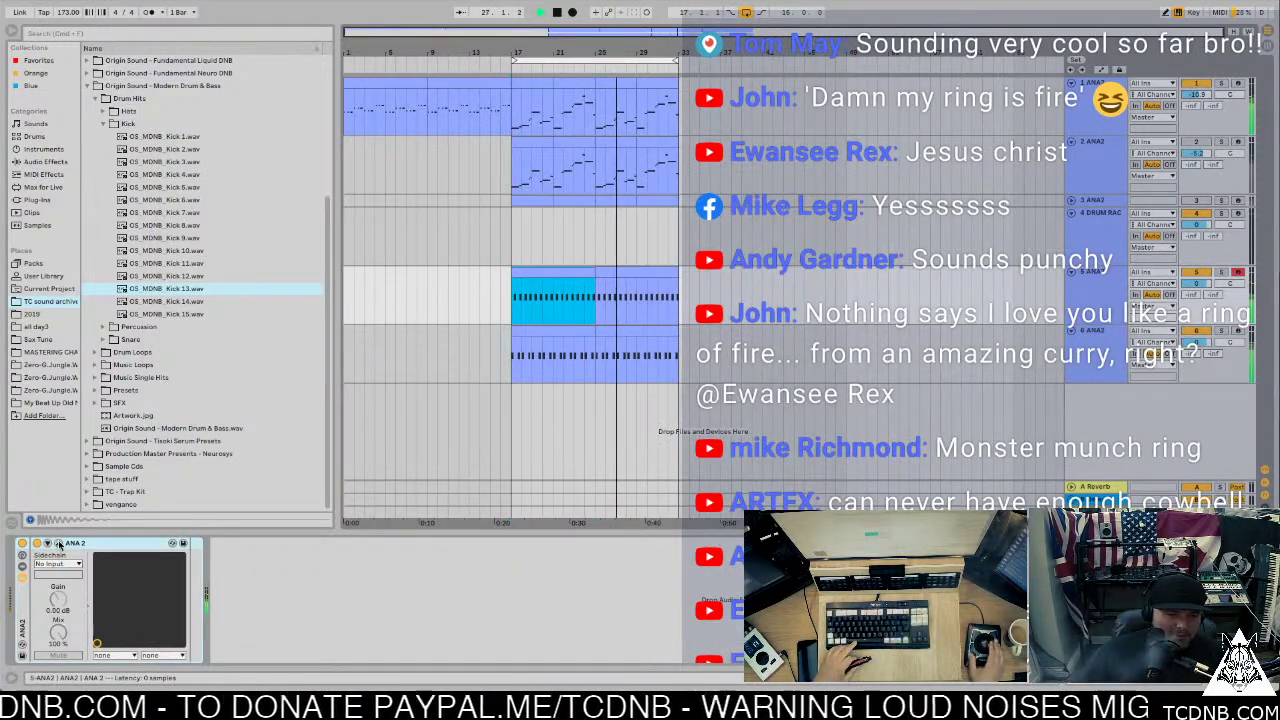
{"action": "left_click", "coordinate": [57, 542]}
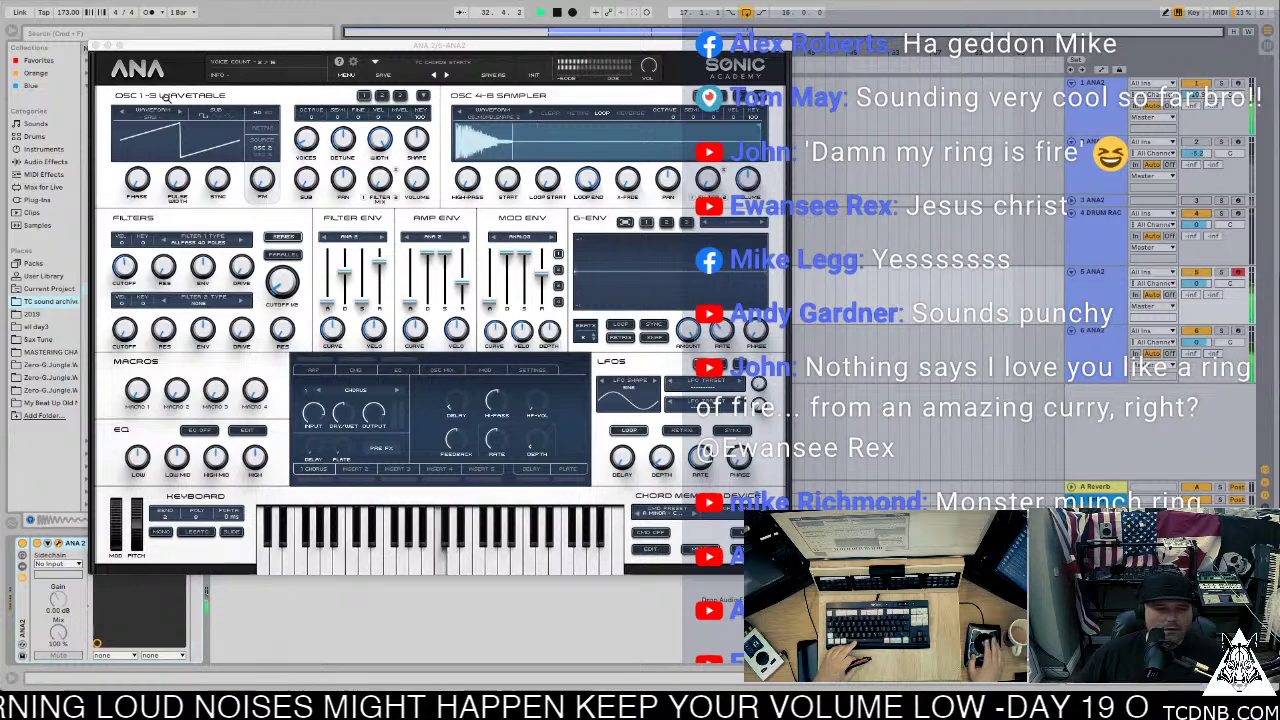
{"action": "left_click", "coordinate": [96, 45]}
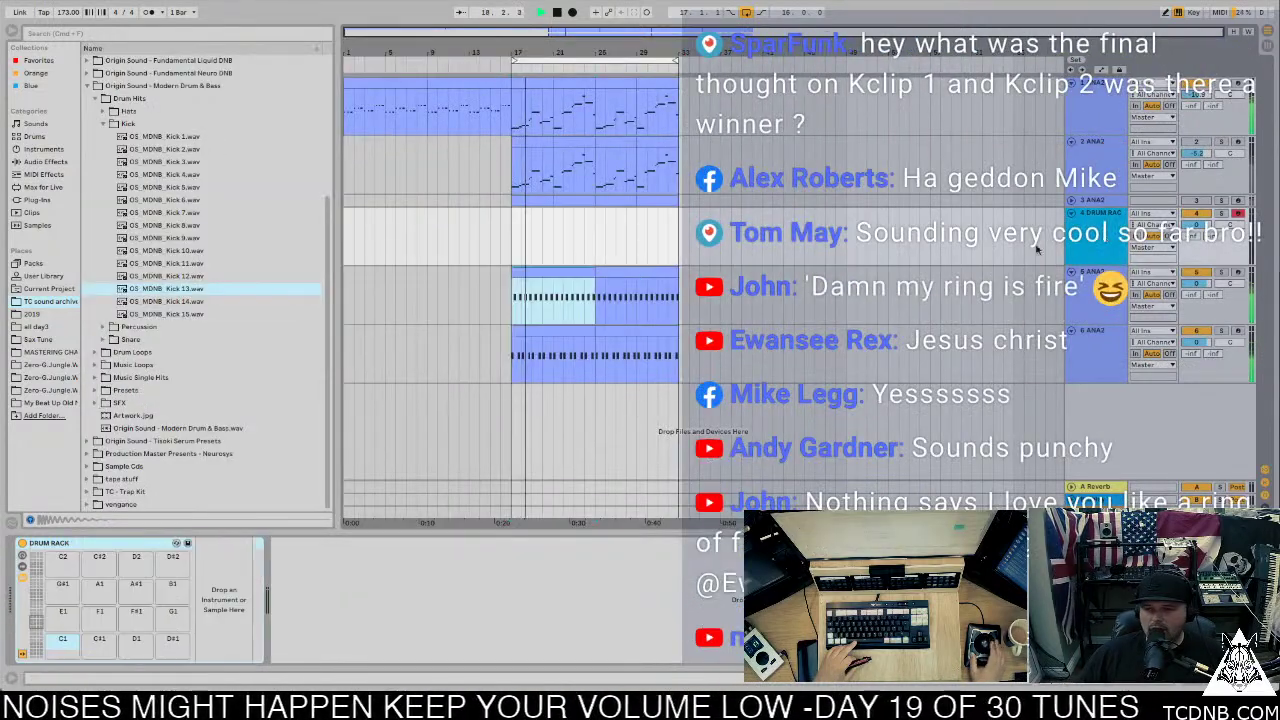
{"action": "key", "text": "Up"}
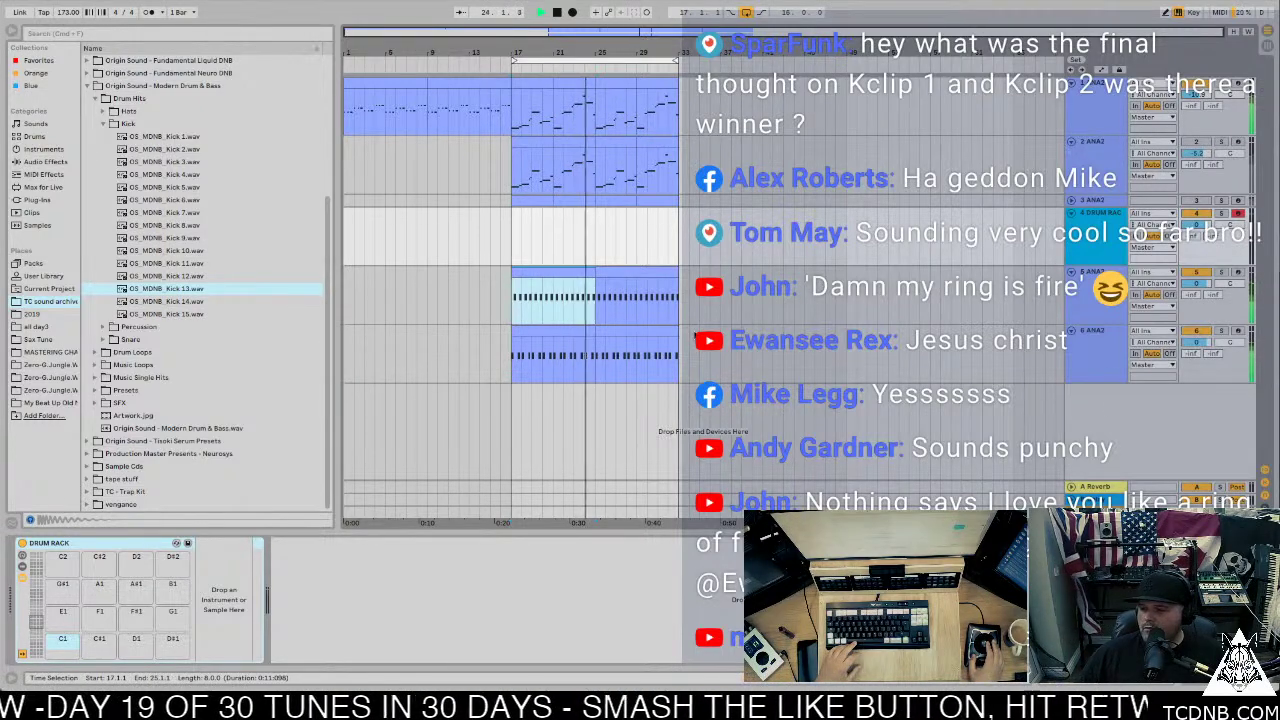
{"action": "key", "text": "space"}
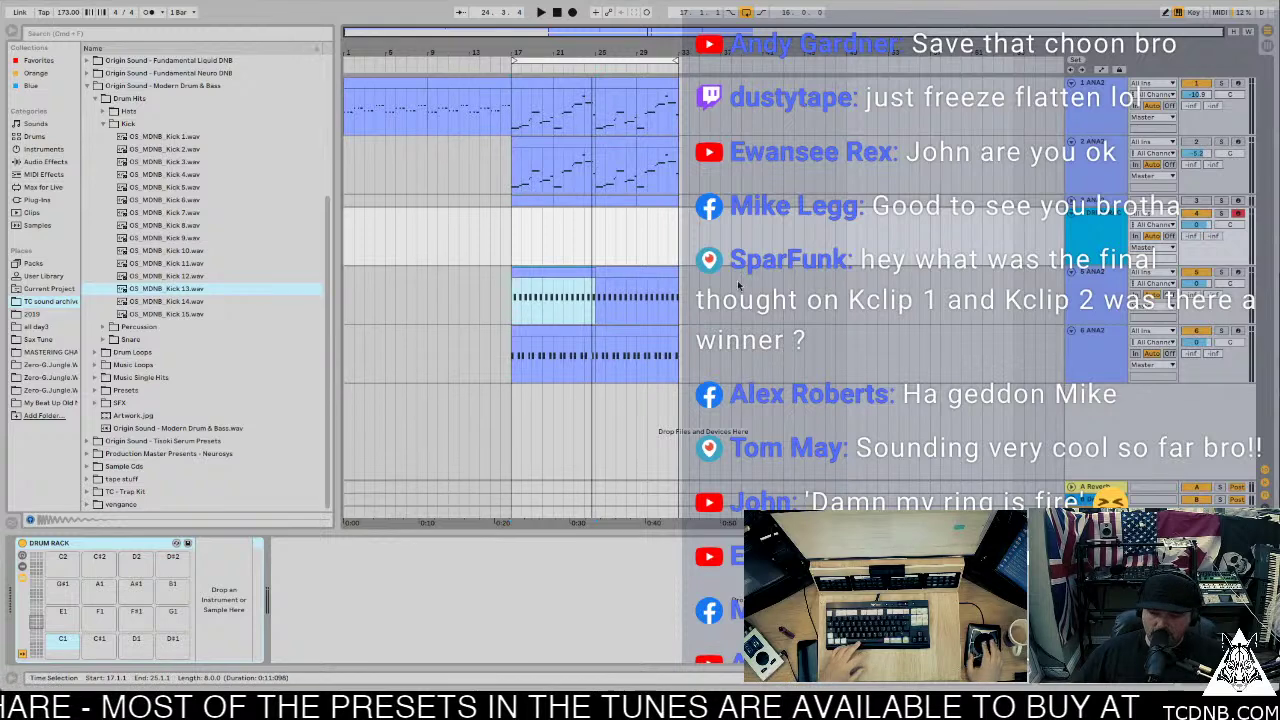
Step: Try stripping the kick track's first clip down to its first C3 note, and undo the clip edits
{"action": "left_click", "coordinate": [569, 338]}
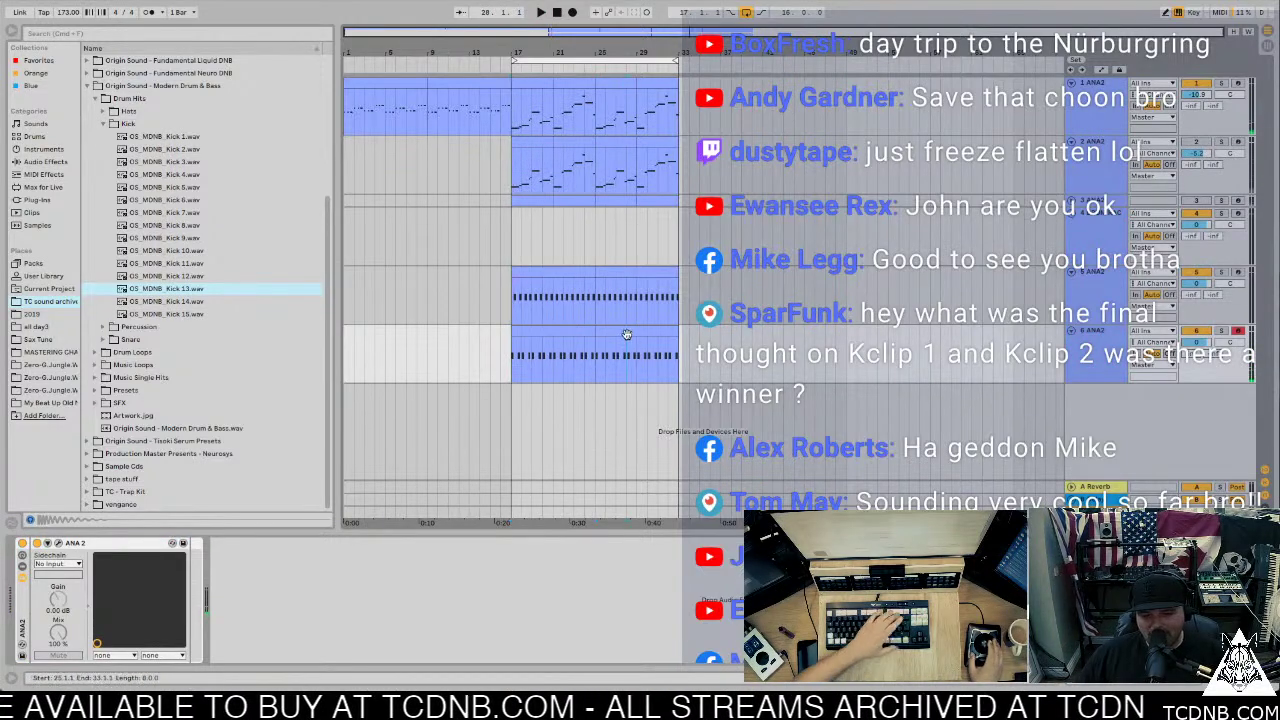
{"action": "left_click", "coordinate": [635, 355]}
{"action": "double_click", "coordinate": [560, 355]}
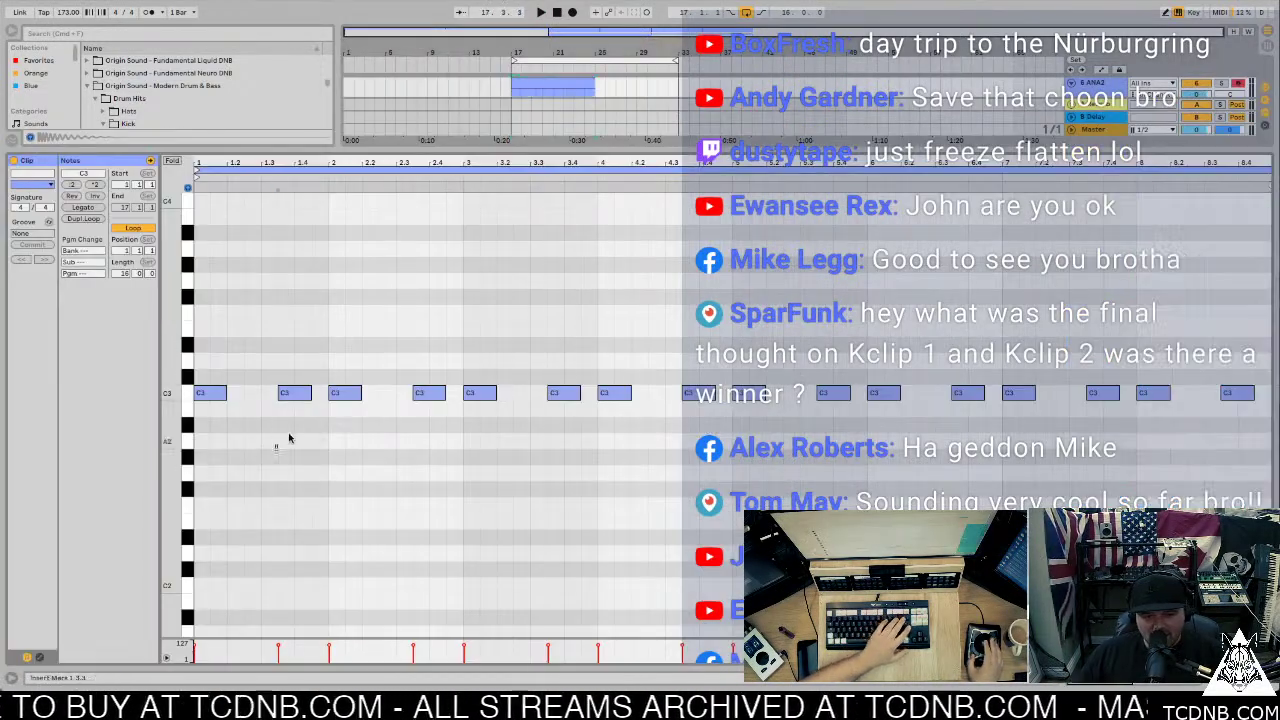
{"action": "left_click_drag", "start_coordinate": [277, 450], "coordinate": [700, 355]}
{"action": "key", "text": "Delete"}
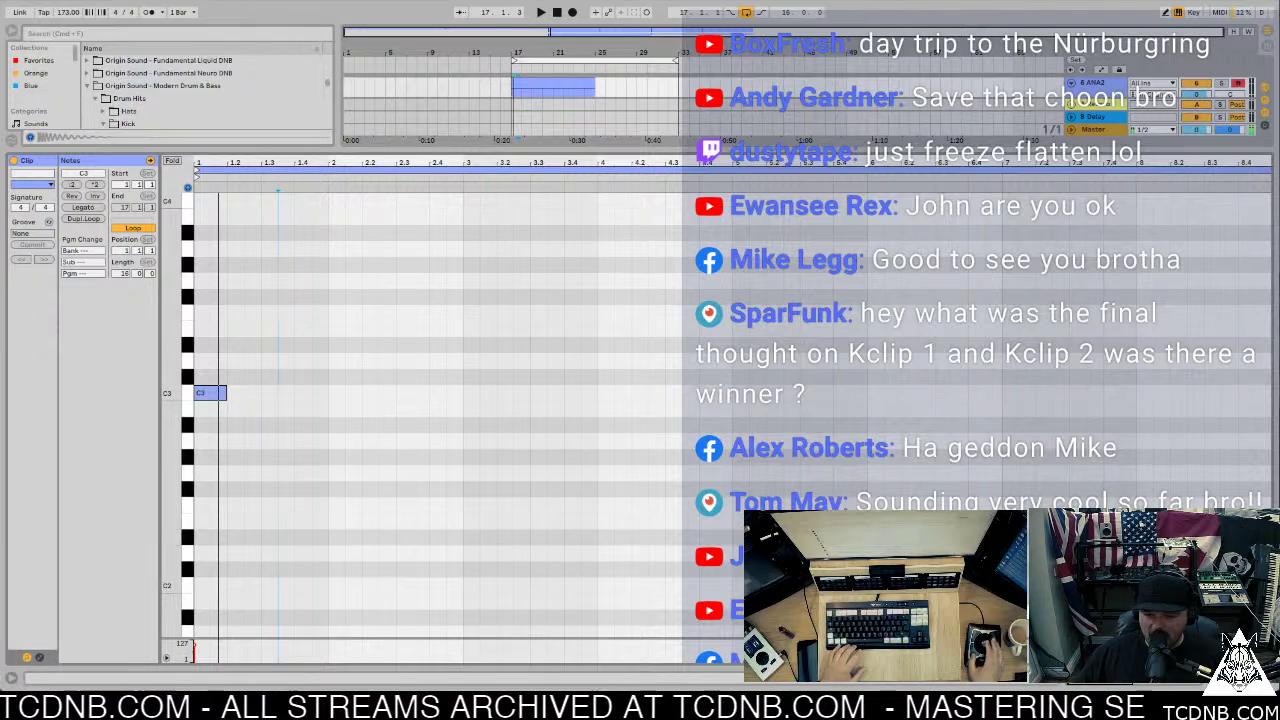
{"action": "key", "text": "ctrl+z"}
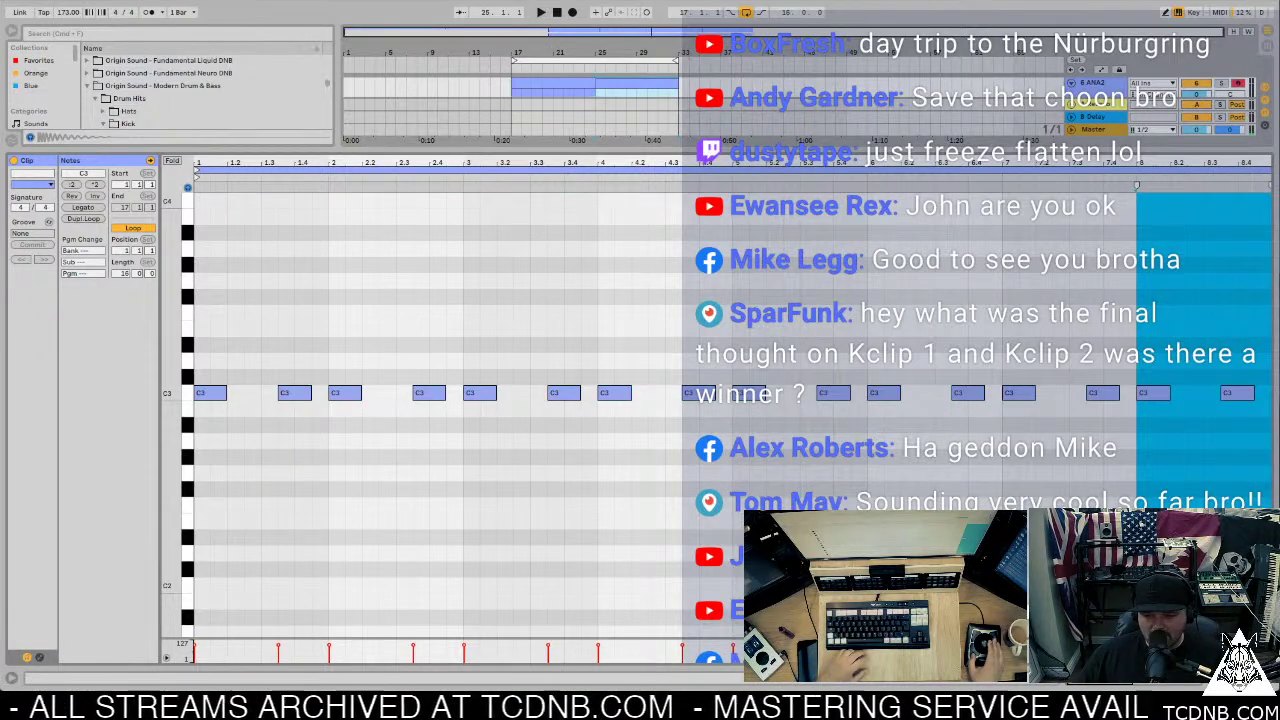
{"action": "key", "text": "ctrl+alt+l"}
Step: Solo the kick track, play it alone from bar 17 and bring up its ANA 2 device
{"action": "left_click", "coordinate": [554, 330]}
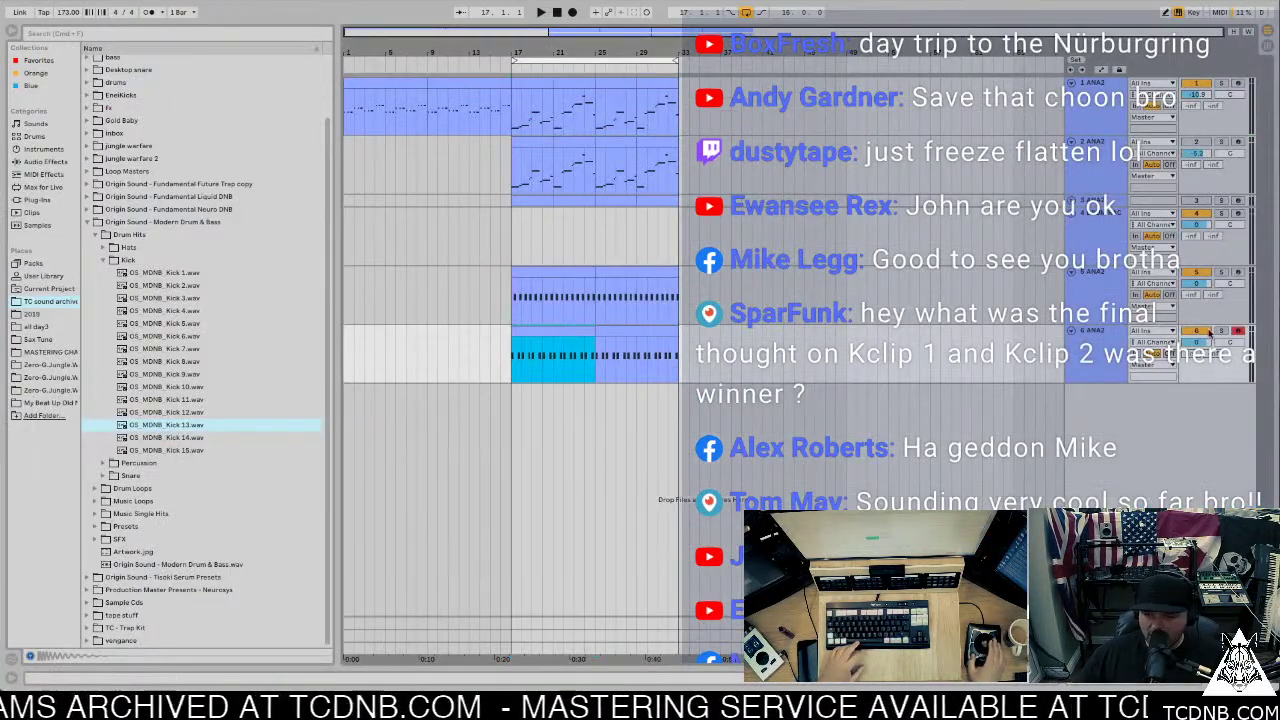
{"action": "left_click", "coordinate": [1092, 368]}
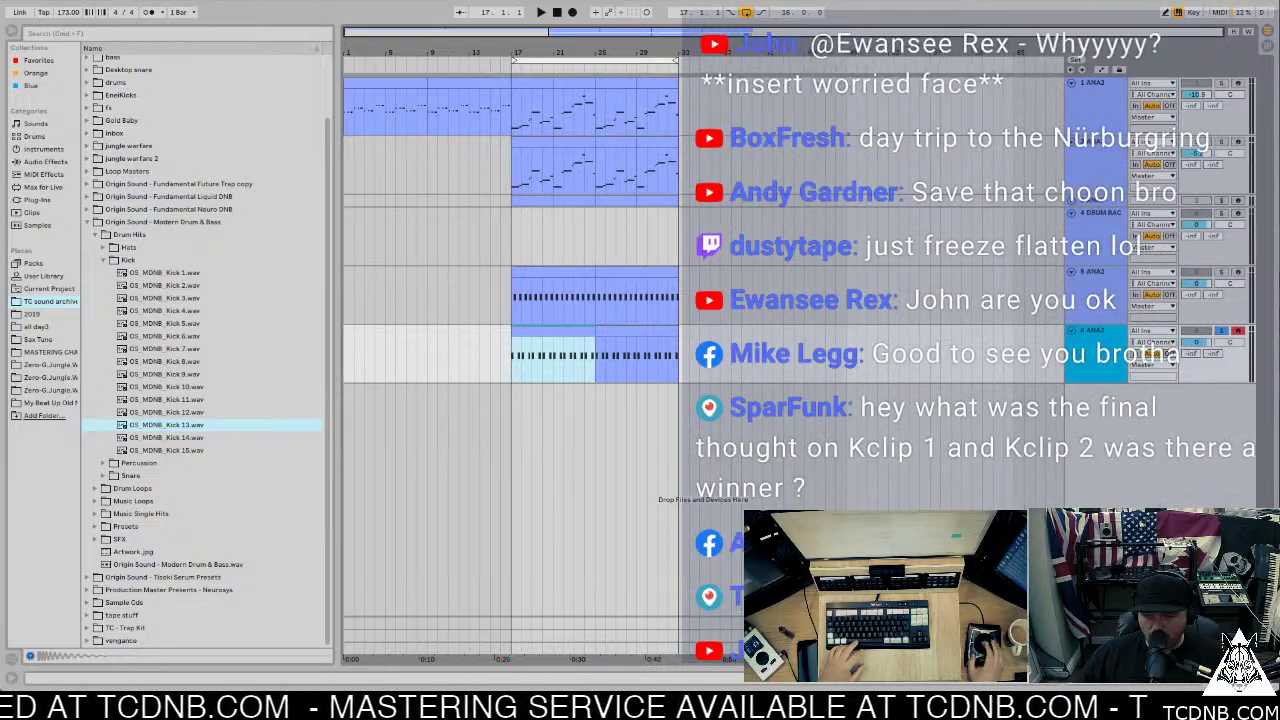
{"action": "key", "text": "space"}
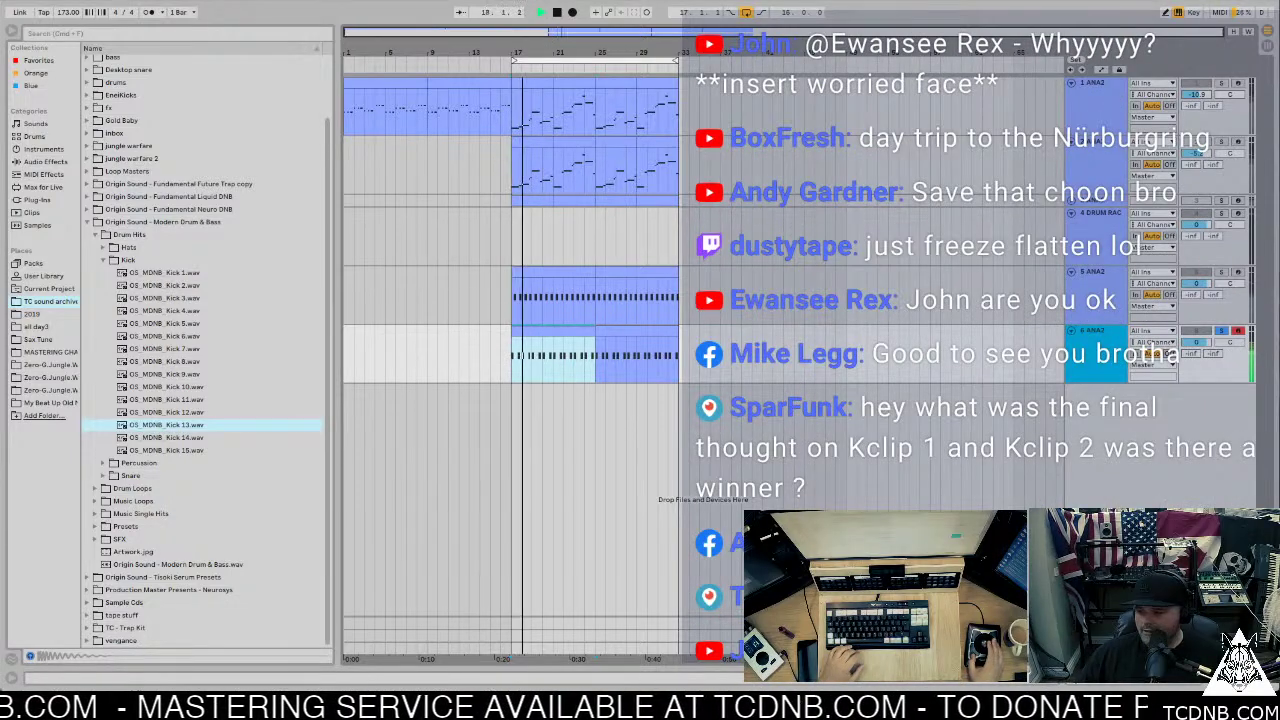
{"action": "key", "text": "ctrl+alt+l"}
{"action": "key", "text": "shift+Tab"}
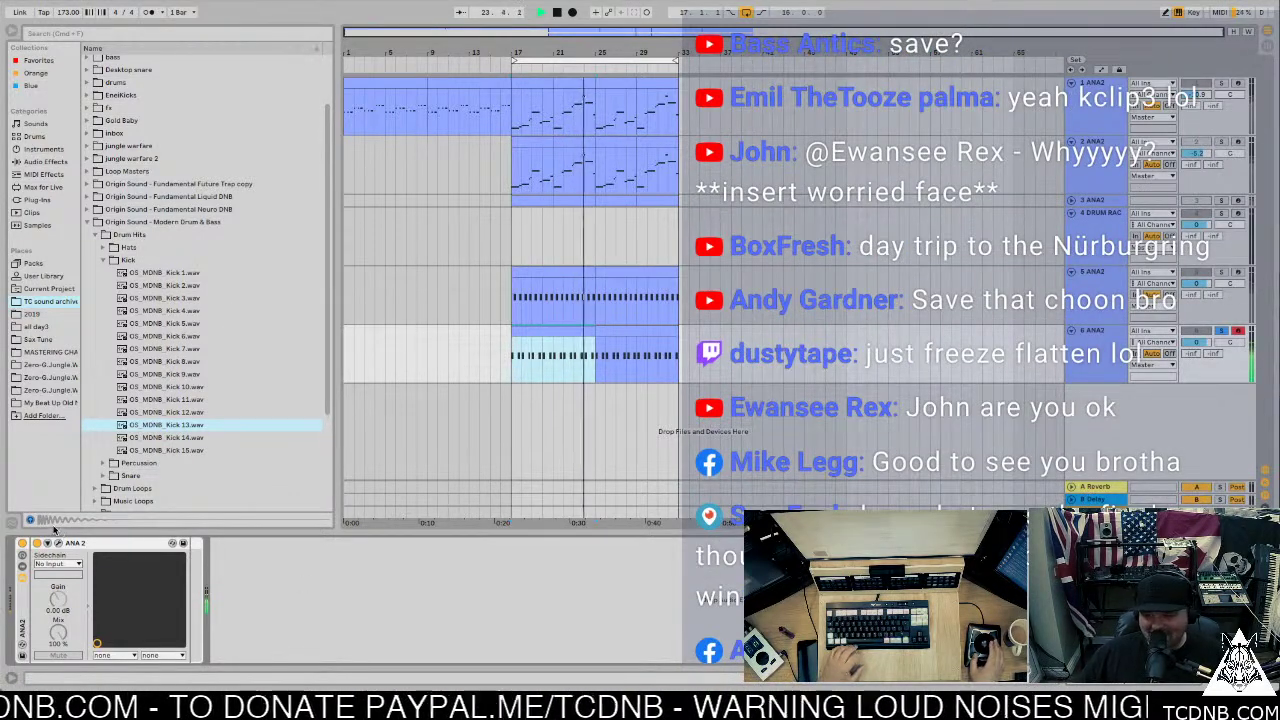
Step: Stop playback and save the set
{"action": "key", "text": "space"}
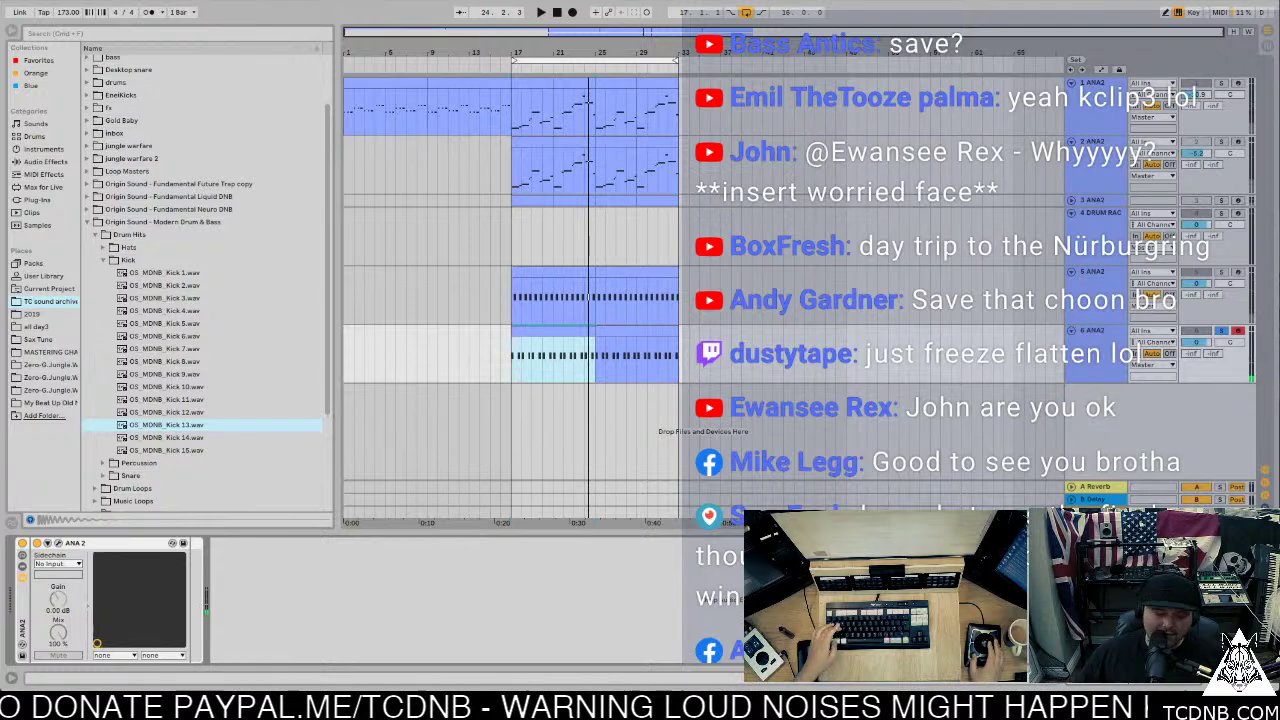
{"action": "key", "text": "ctrl+s"}
{"action": "key", "text": "Return"}
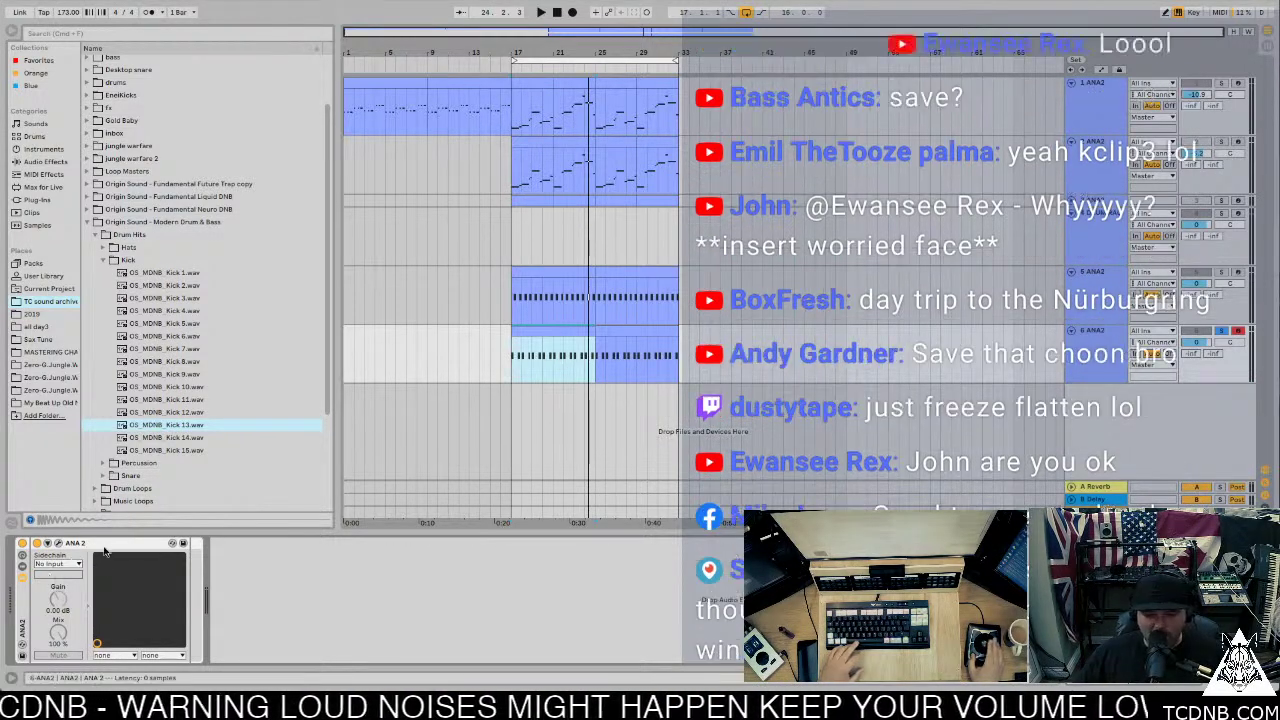
Step: Open the kick track's ANA 2 window, adjust filter 1's cutoff and raise its resonance to 38.25 while the kick plays alone, and stop playback
{"action": "left_click", "coordinate": [59, 544]}
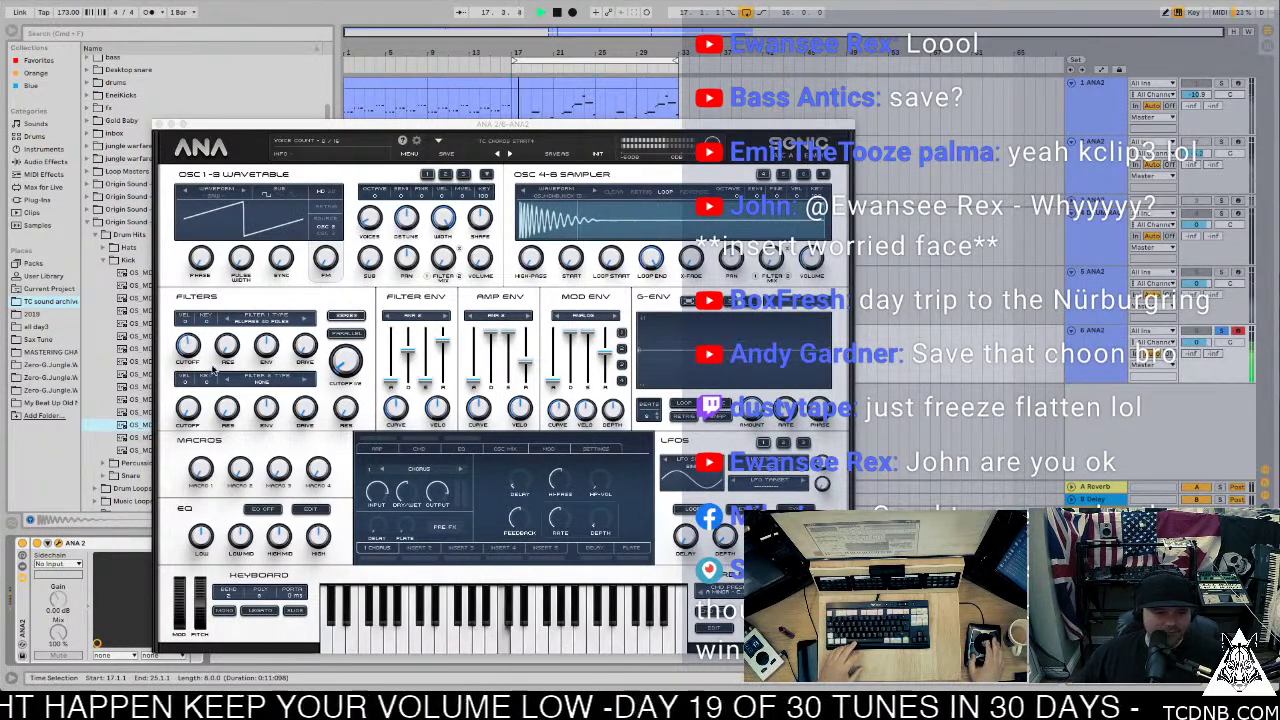
{"action": "left_click_drag", "start_coordinate": [205, 287], "coordinate": [208, 378]}
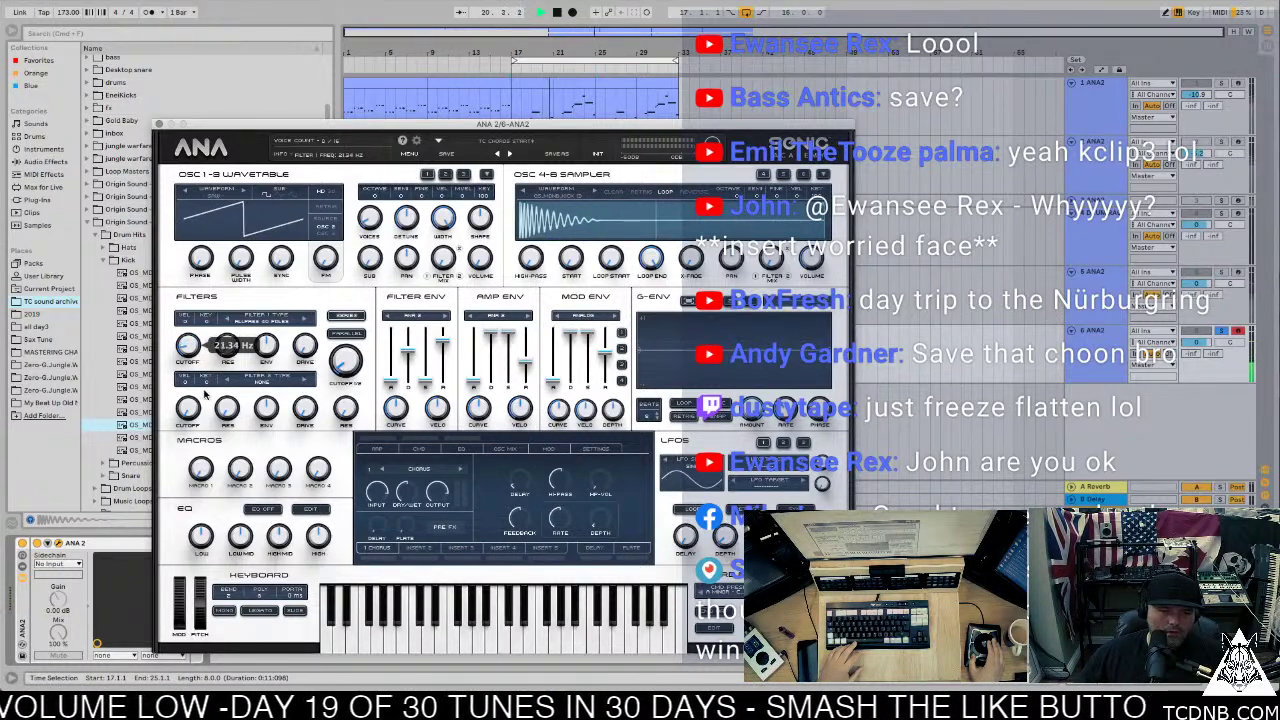
{"action": "left_click_drag", "start_coordinate": [227, 345], "coordinate": [253, 220]}
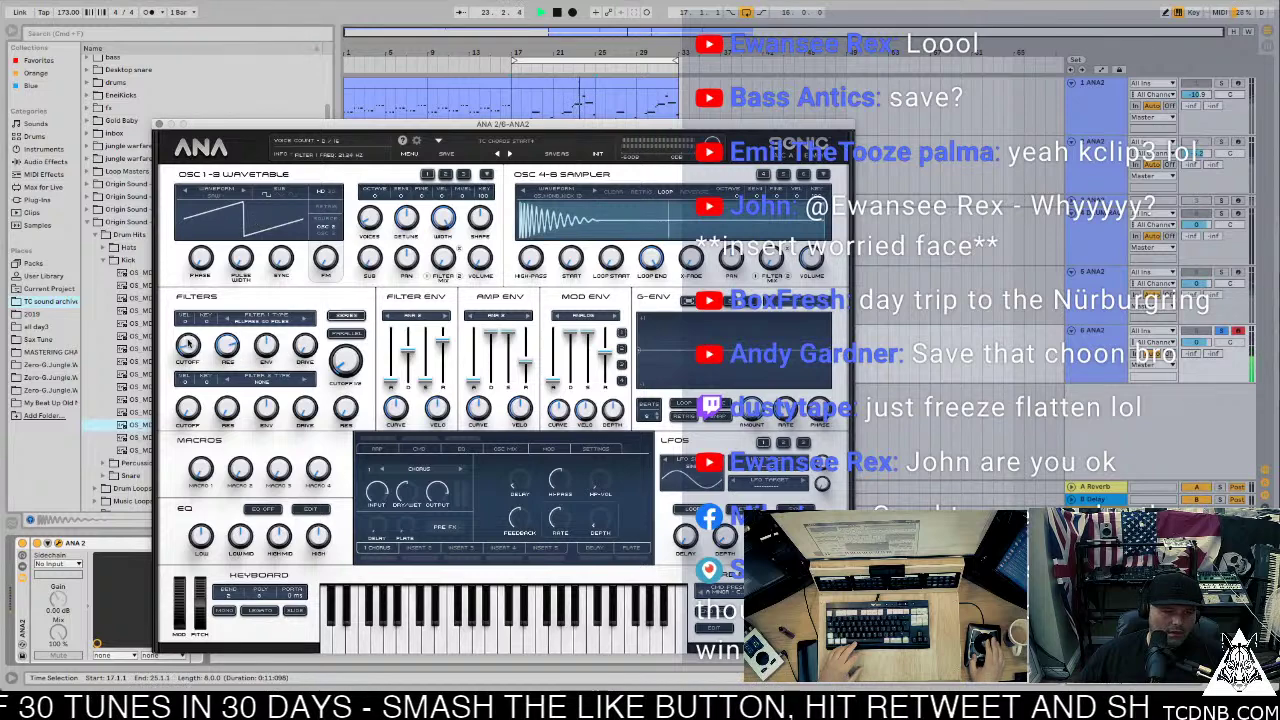
{"action": "left_click_drag", "start_coordinate": [197, 322], "coordinate": [204, 282]}
{"action": "left_click_drag", "start_coordinate": [190, 346], "coordinate": [231, 345]}
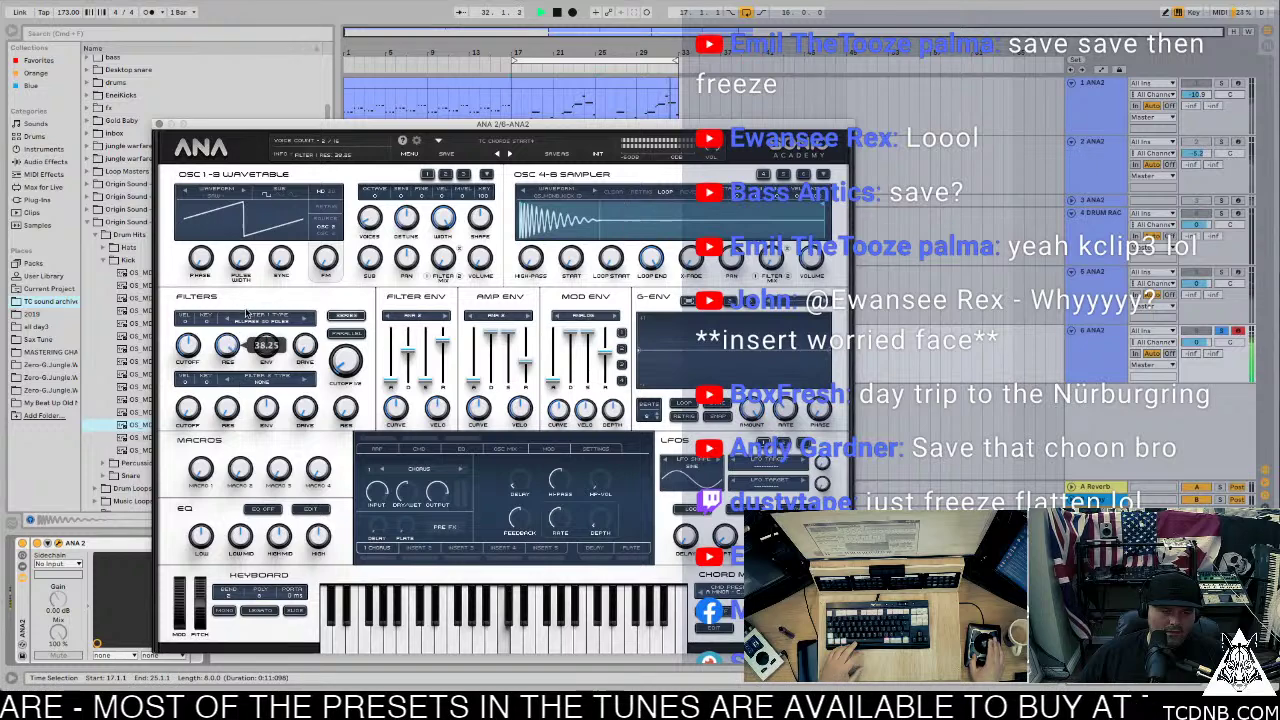
{"action": "key", "text": "space"}
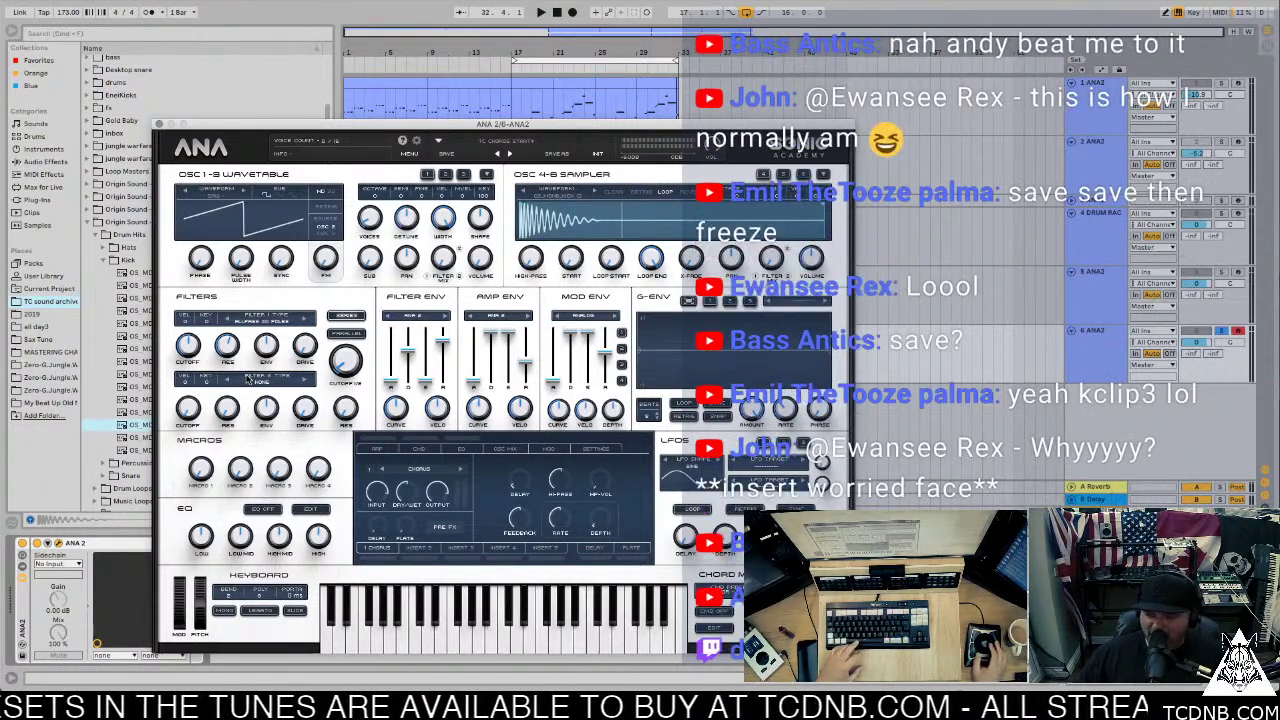
Step: Play the soloed kick again and retune filter 1 to a cutoff of about 156 Hz with resonance at 29.51
{"action": "key", "text": "space"}
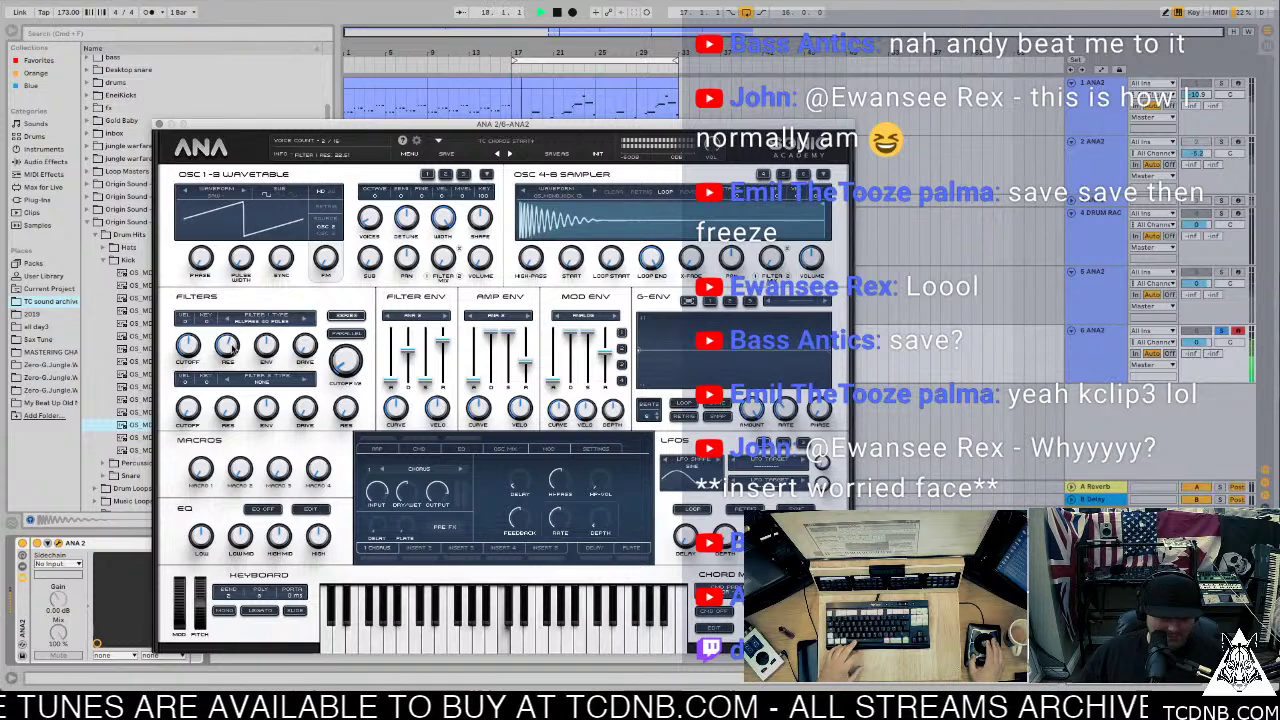
{"action": "left_click_drag", "start_coordinate": [229, 346], "coordinate": [285, 347]}
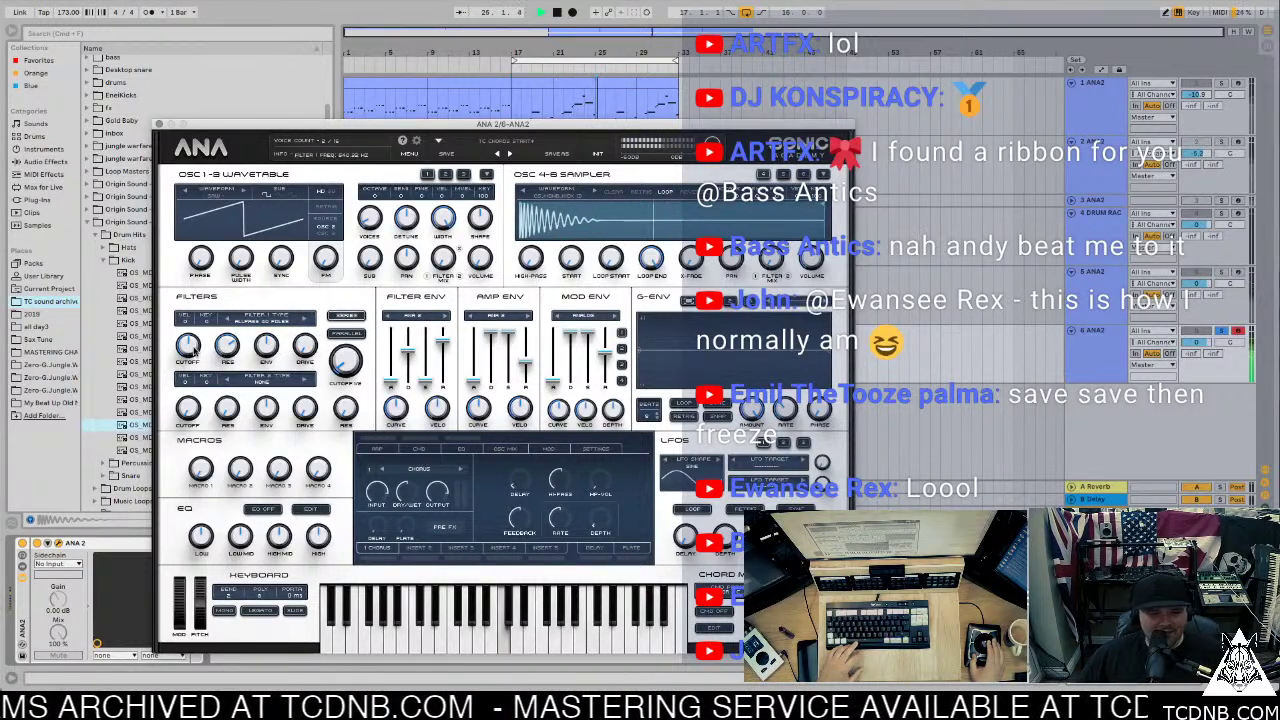
{"action": "left_click_drag", "start_coordinate": [227, 345], "coordinate": [200, 340]}
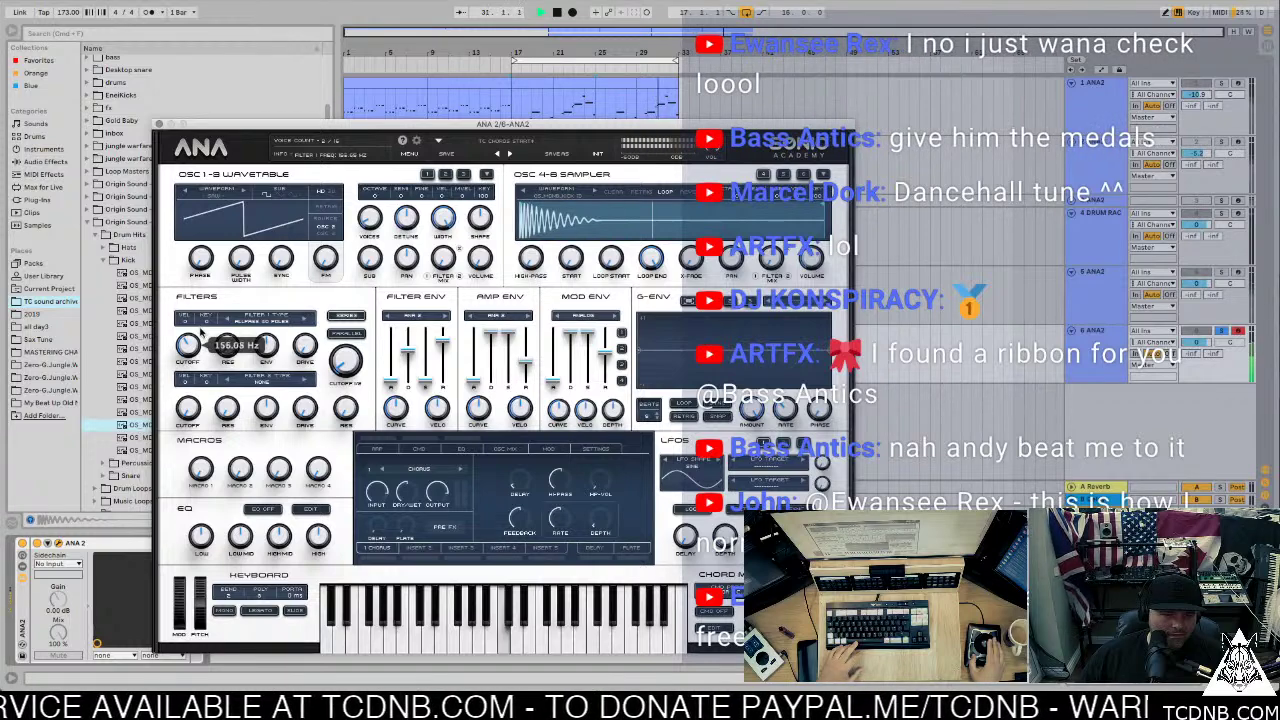
{"action": "left_click_drag", "start_coordinate": [227, 345], "coordinate": [232, 232]}
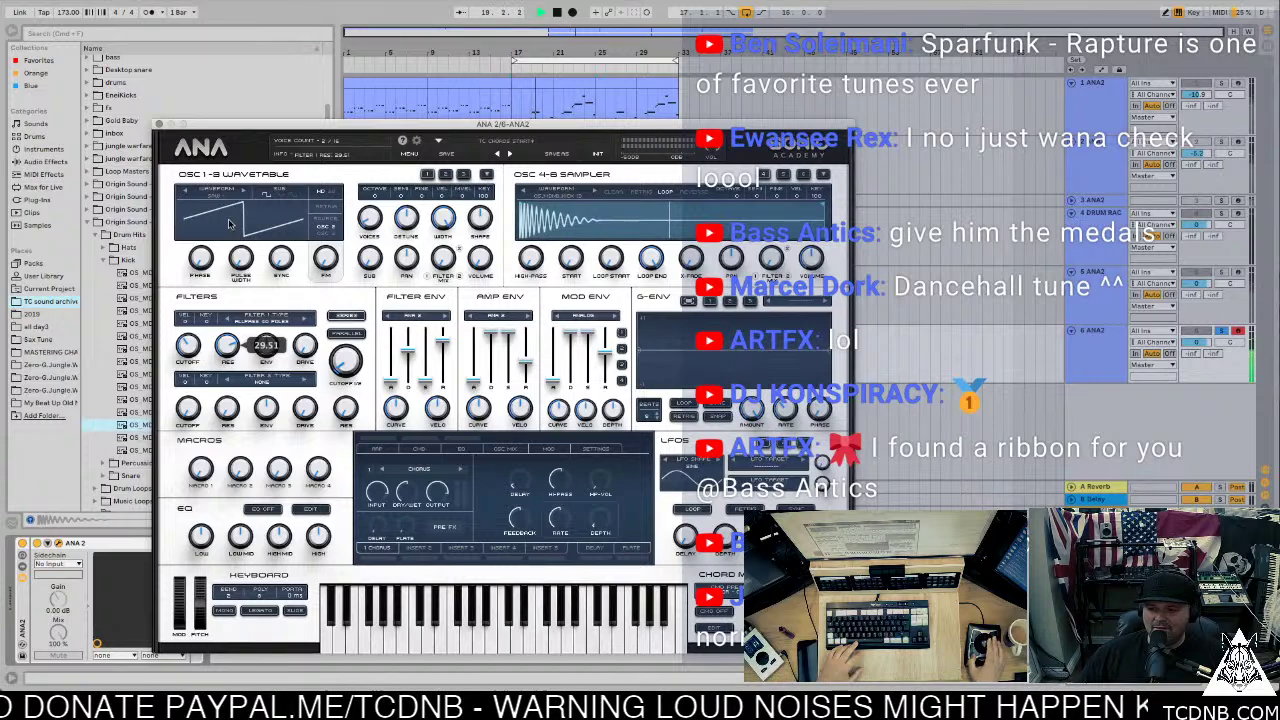
{"action": "left_click_drag", "start_coordinate": [237, 203], "coordinate": [238, 200]}
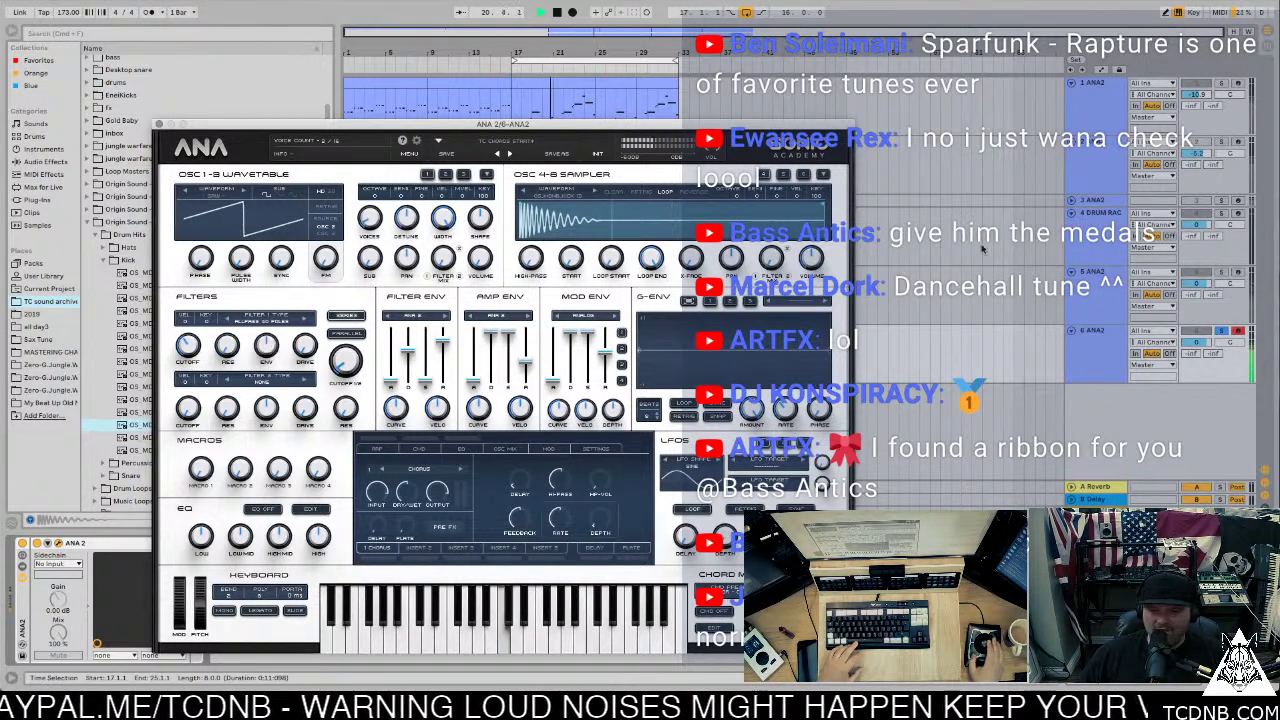
Step: Unsolo the kick track, adjust filter 1's resonance against the full mix, stop playback and close the ANA 2 window
{"action": "left_click", "coordinate": [1221, 333]}
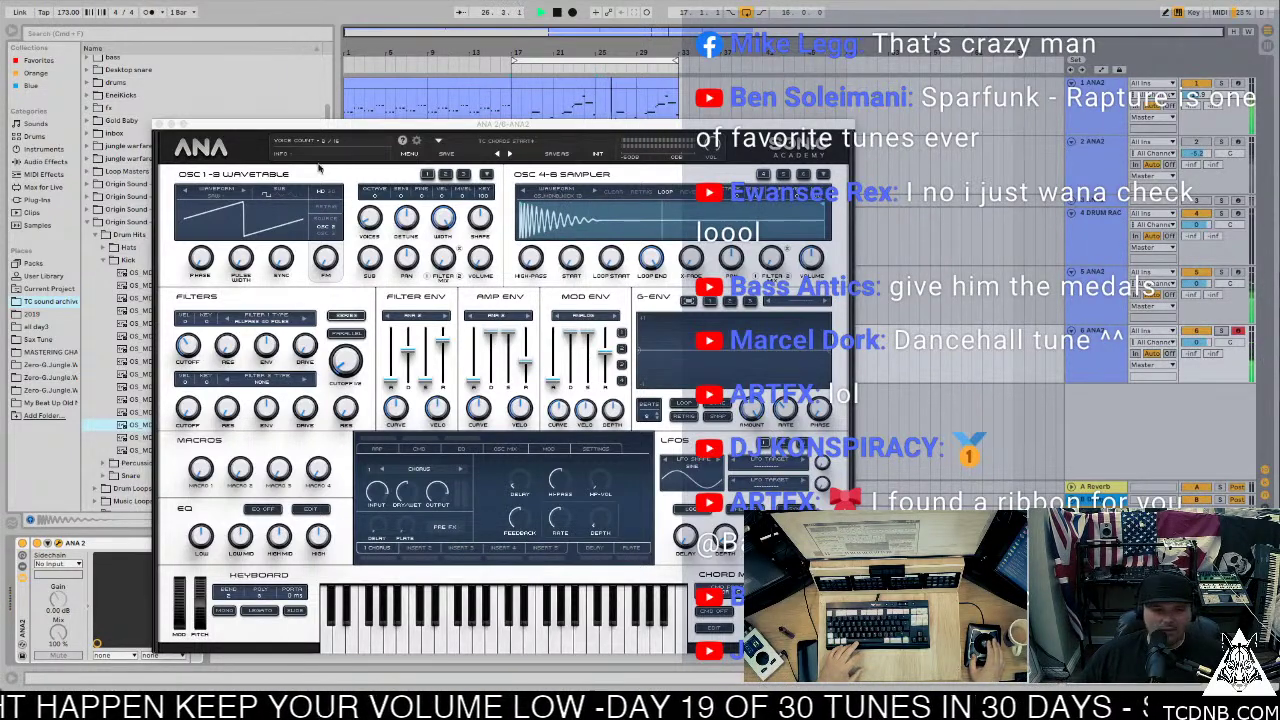
{"action": "left_click_drag", "start_coordinate": [325, 123], "coordinate": [255, 74]}
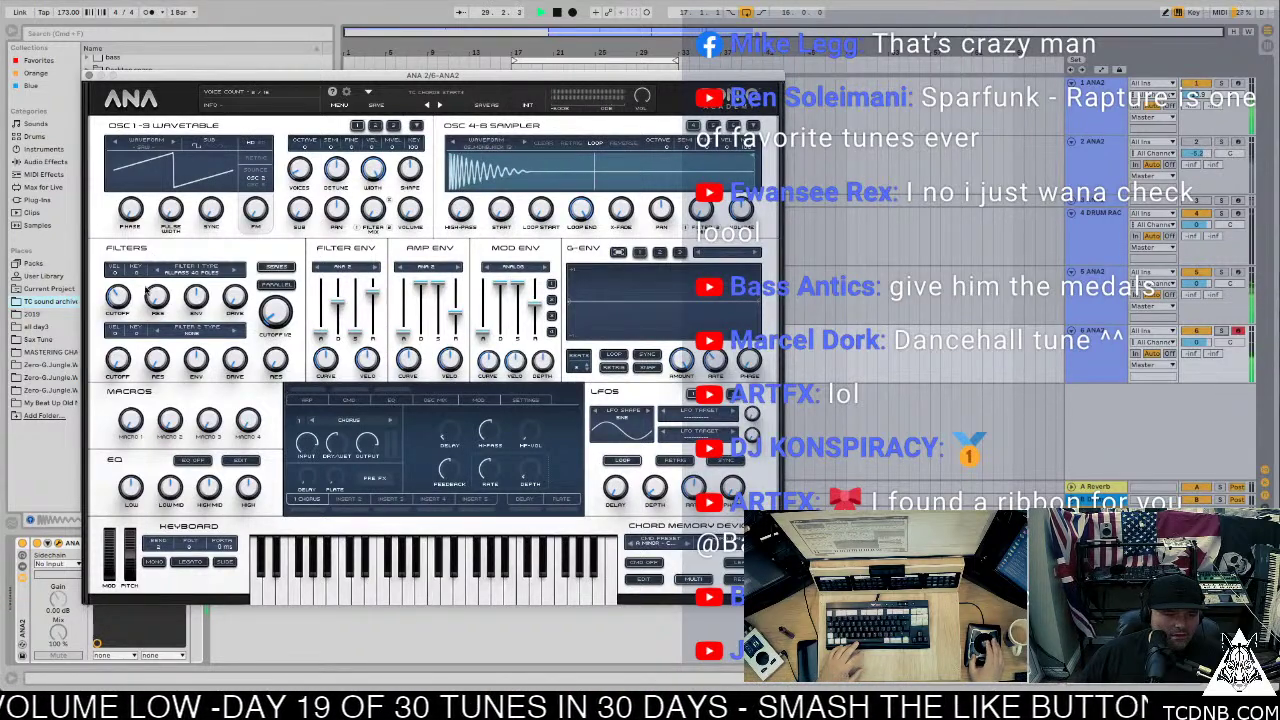
{"action": "mouse_move", "coordinate": [152, 300]}
{"action": "left_click_drag", "start_coordinate": [152, 300], "coordinate": [155, 182]}
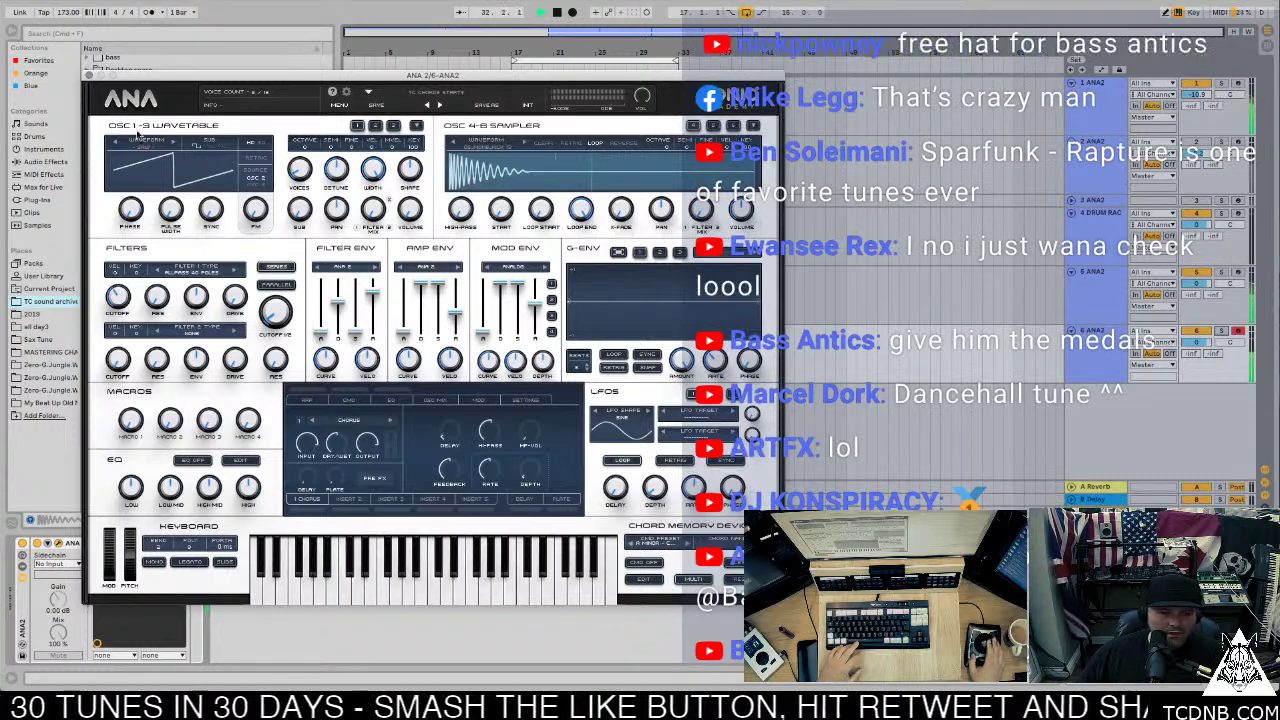
{"action": "left_click", "coordinate": [89, 75]}
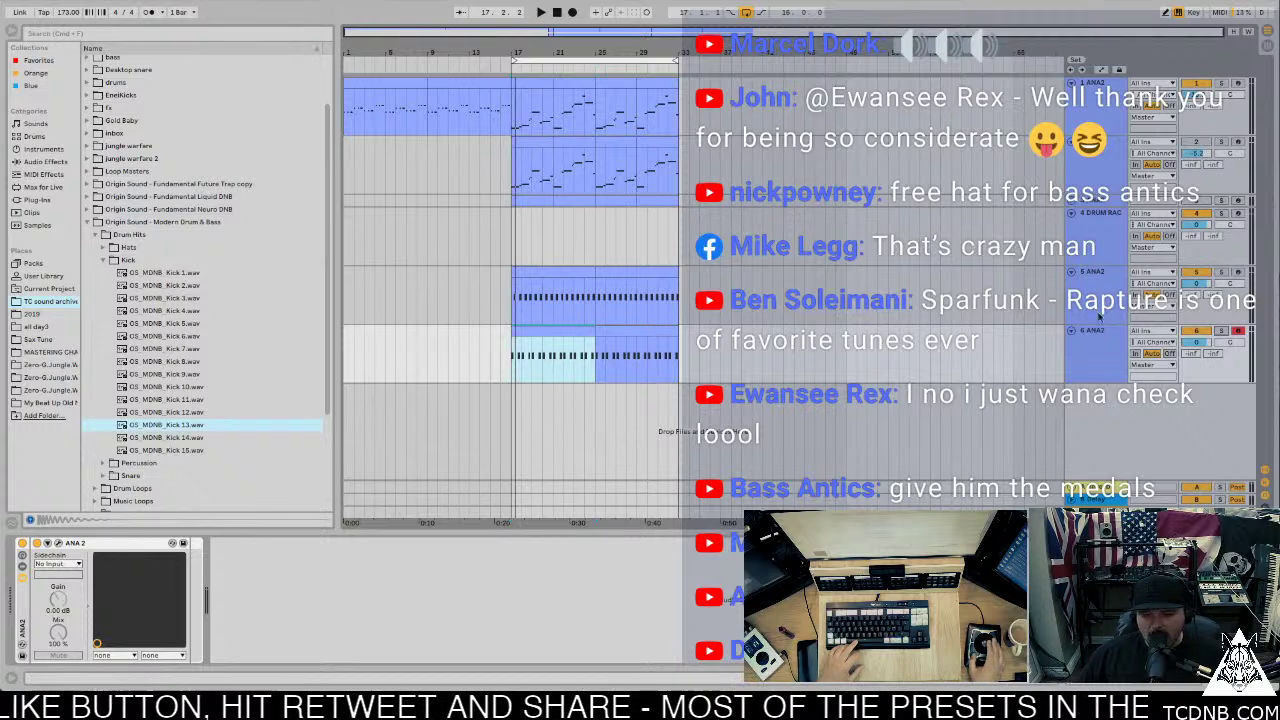
Step: Strip the kick track's first clip down to its opening C3 note and remove the second clip from bar 25
{"action": "left_click", "coordinate": [1135, 354]}
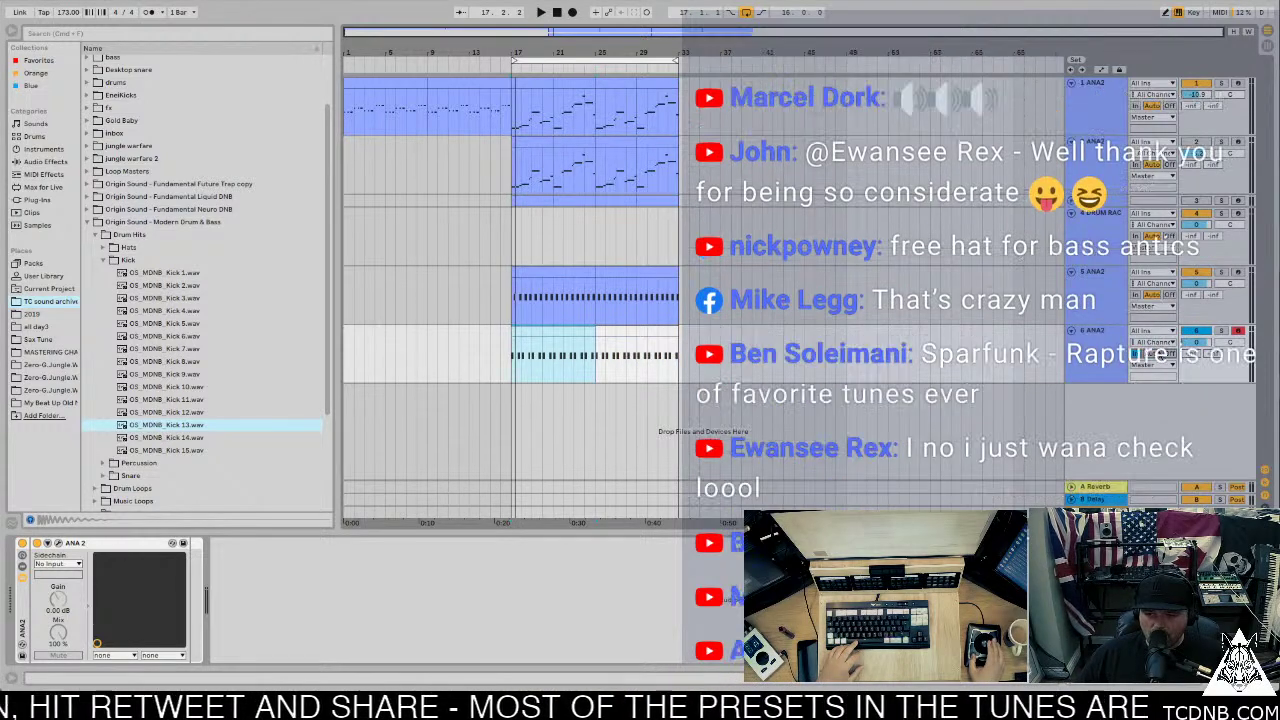
{"action": "left_click", "coordinate": [1108, 332]}
{"action": "left_click", "coordinate": [544, 332]}
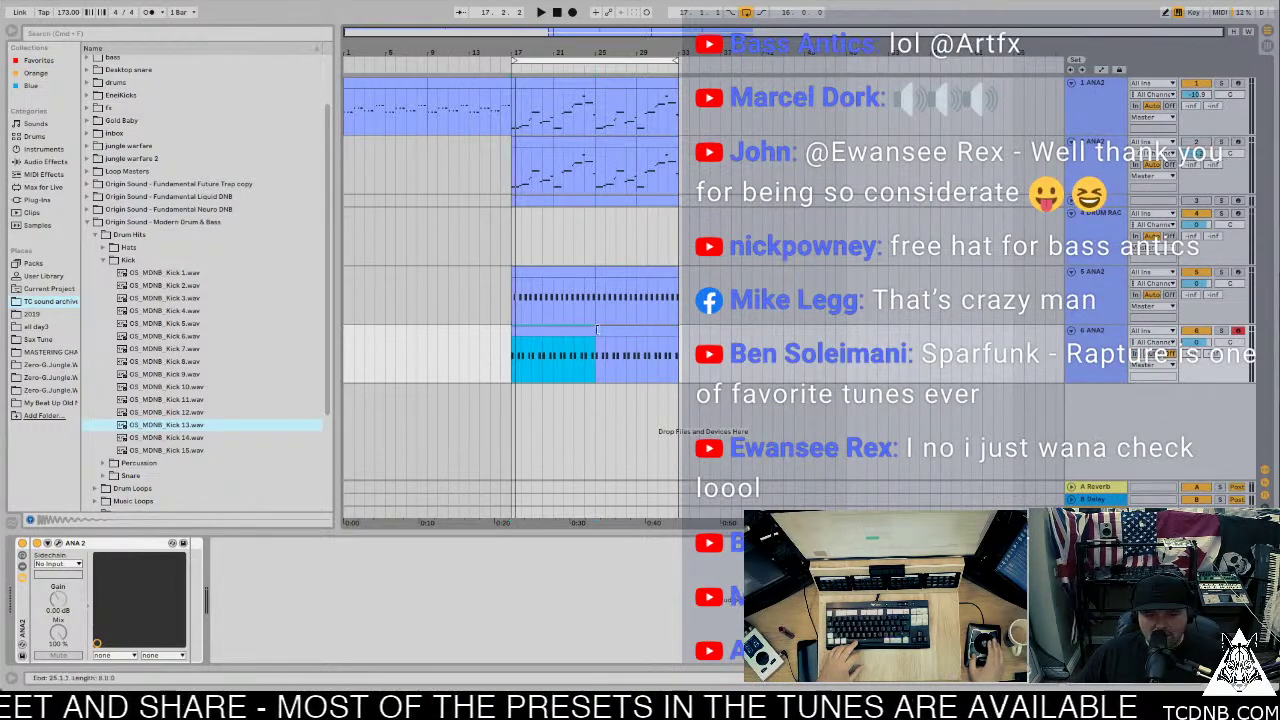
{"action": "double_click", "coordinate": [551, 337]}
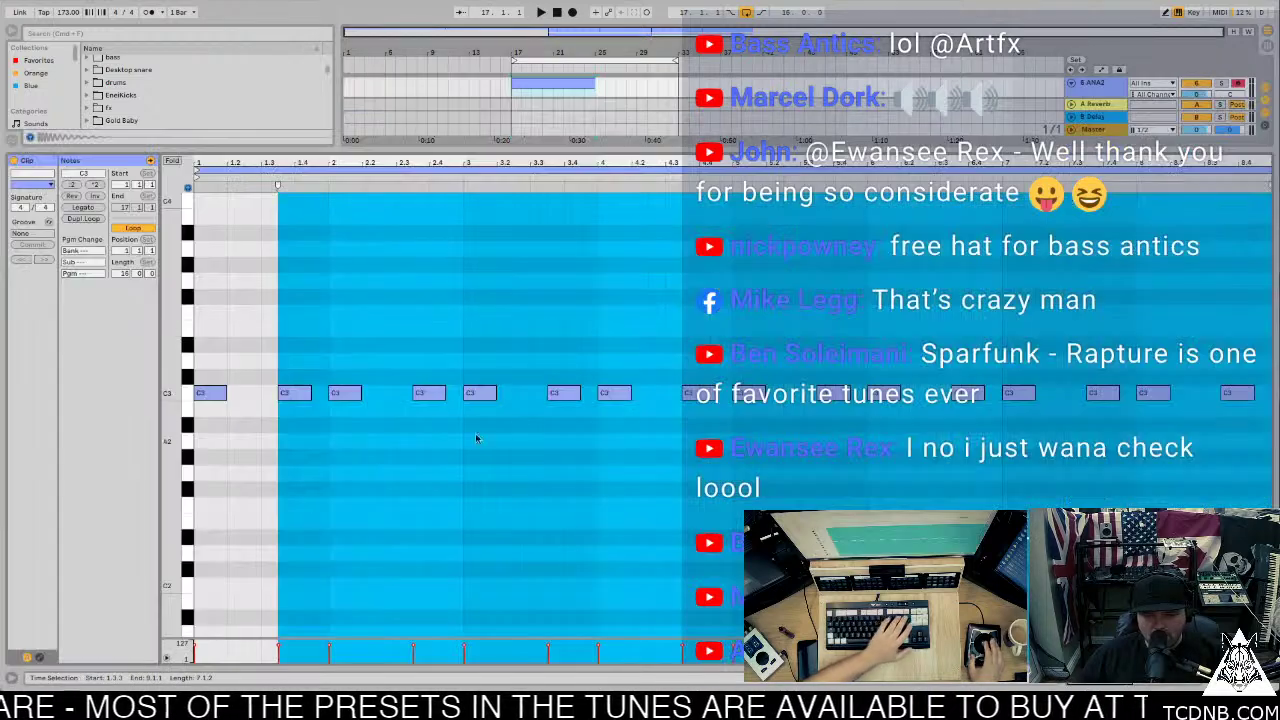
{"action": "left_click_drag", "start_coordinate": [290, 444], "coordinate": [1224, 289]}
{"action": "key", "text": "Delete"}
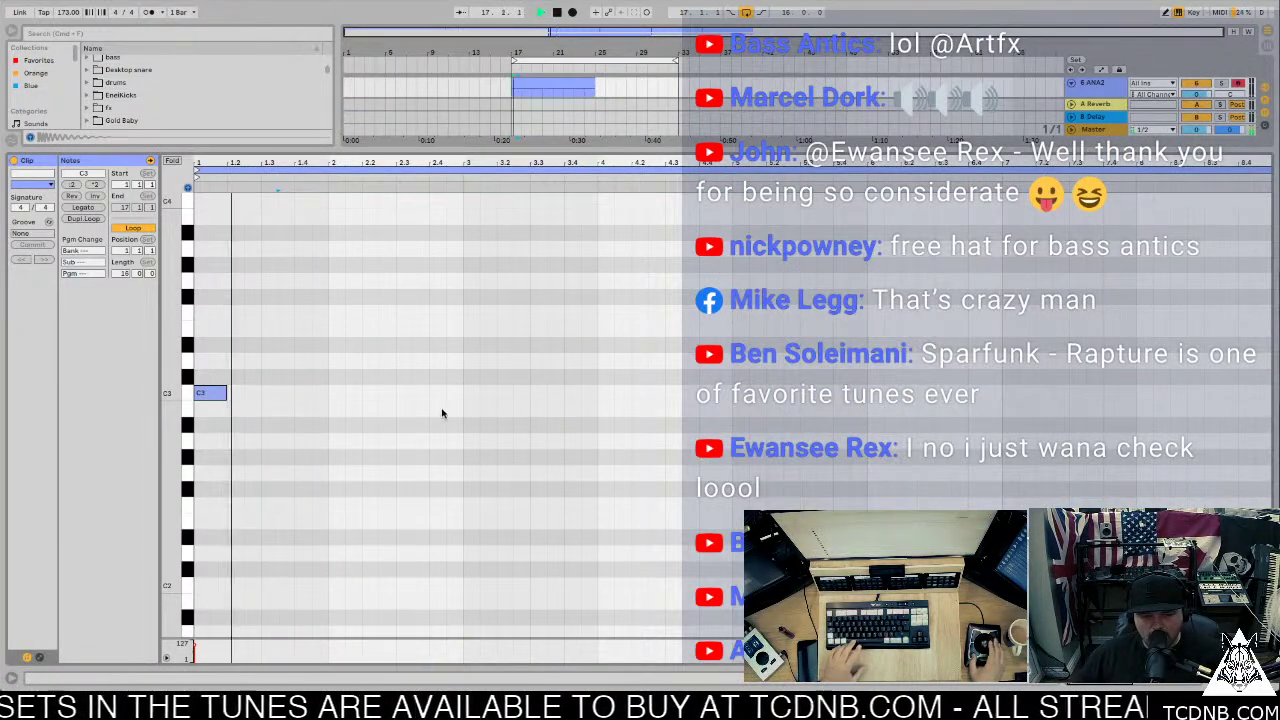
{"action": "key", "text": "ctrl+alt+l"}
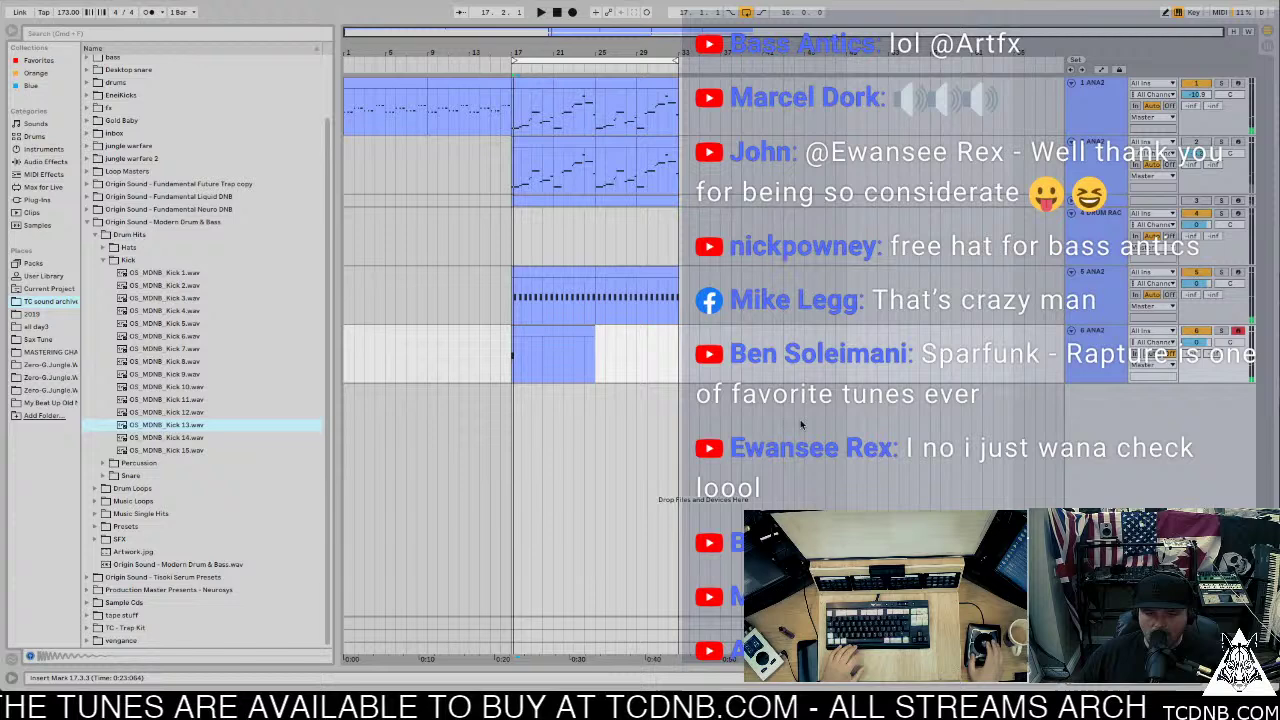
Step: Freeze the kick track and flatten it to audio
{"action": "right_click", "coordinate": [1098, 368]}
{"action": "left_click", "coordinate": [1150, 434]}
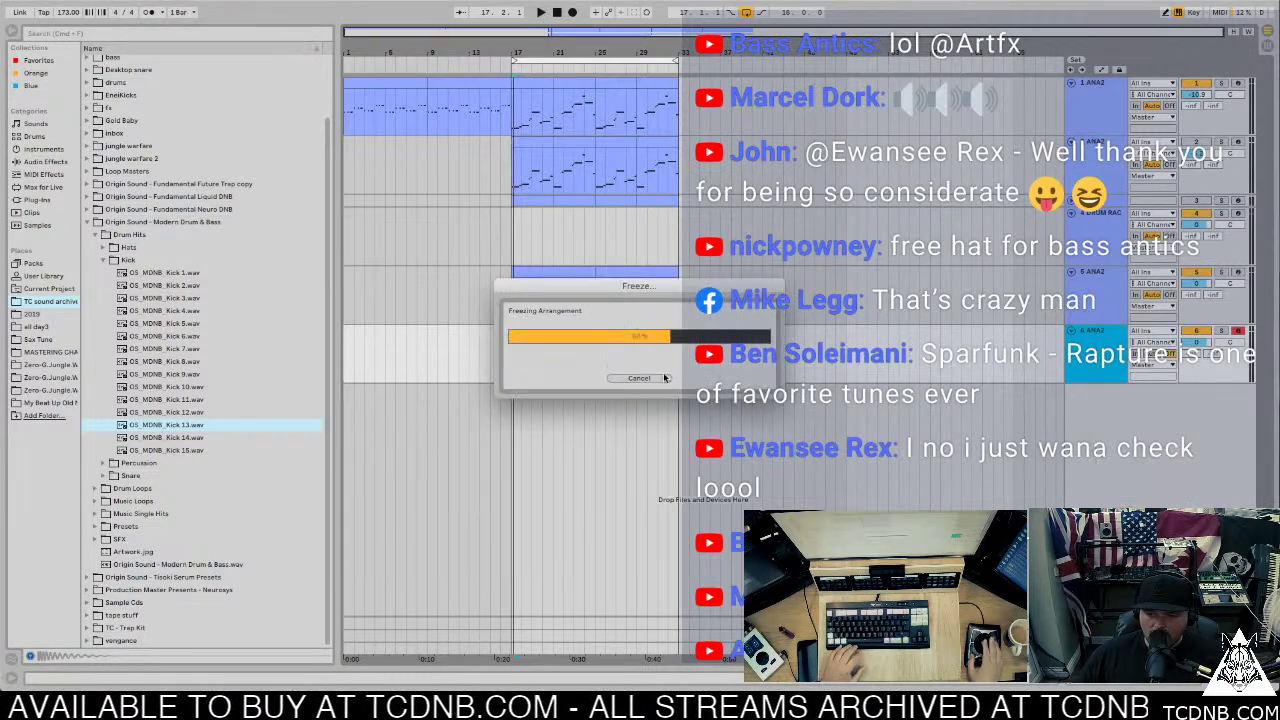
{"action": "right_click", "coordinate": [1088, 344]}
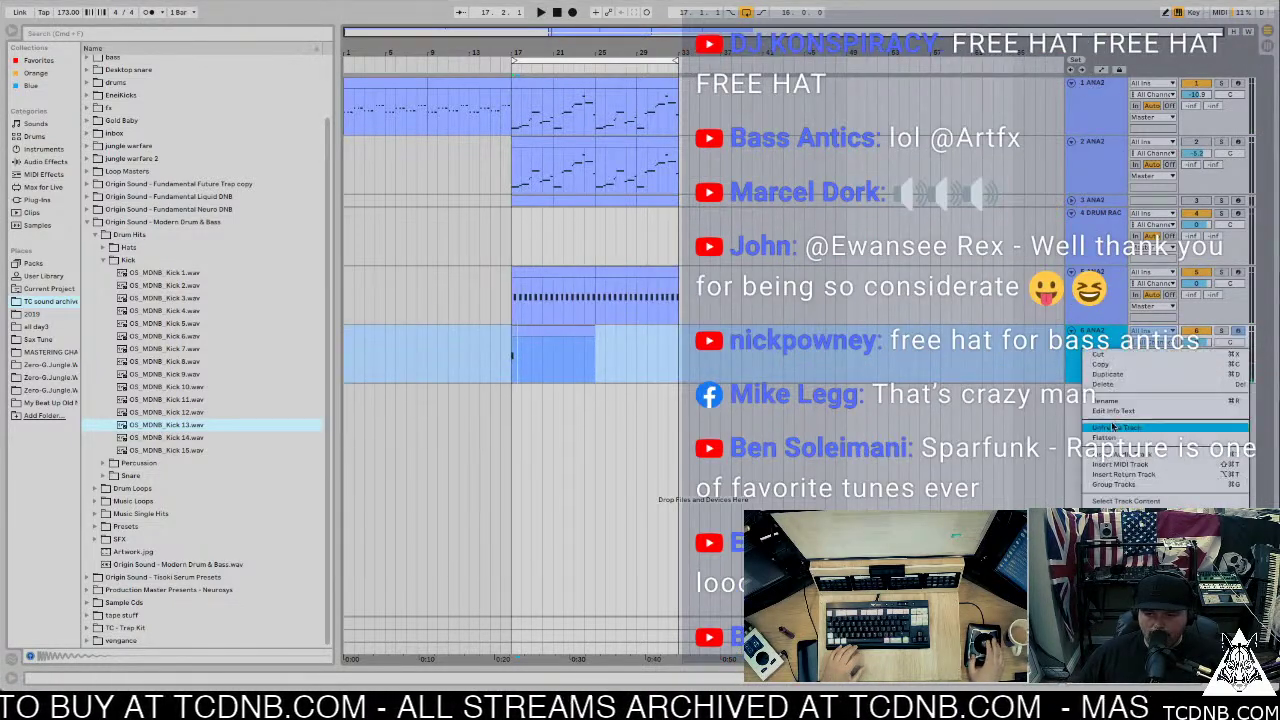
{"action": "left_click", "coordinate": [1113, 427]}
Step: Trim the flattened kick audio clip to one bar, from bar 17 to bar 18
{"action": "left_click", "coordinate": [538, 366]}
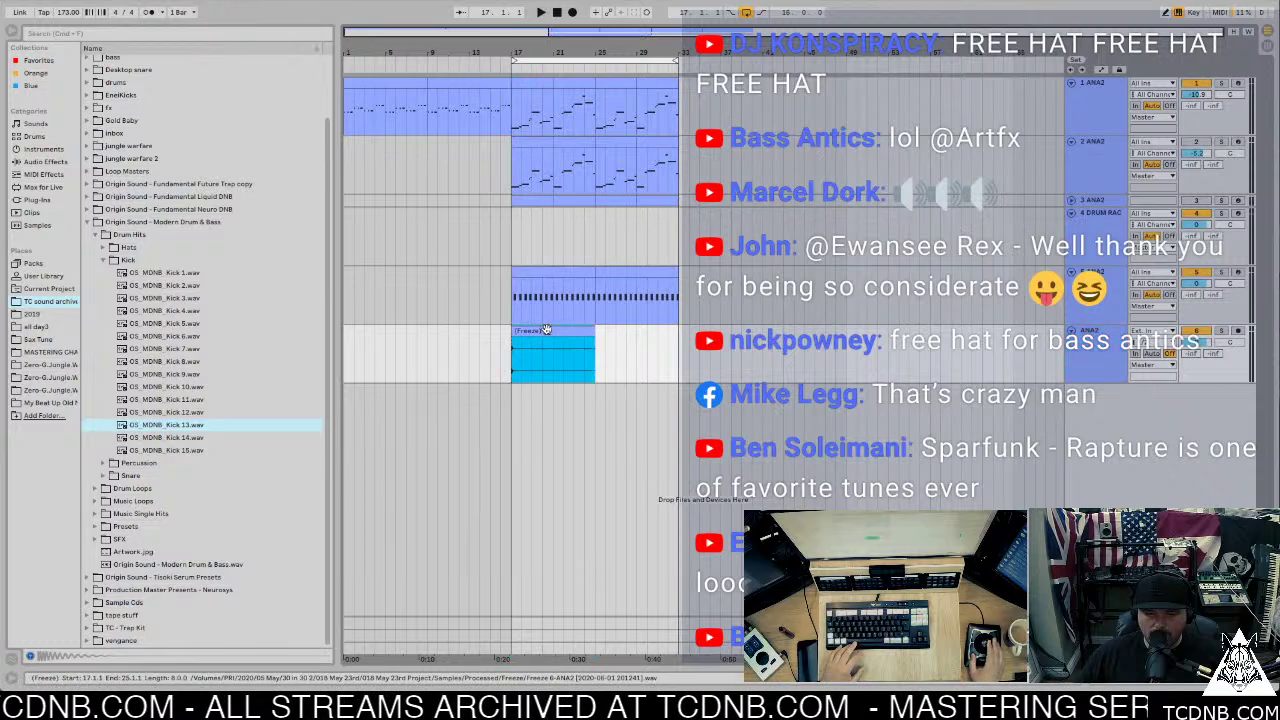
{"action": "key", "text": "space"}
{"action": "left_click_drag", "start_coordinate": [590, 330], "coordinate": [517, 334]}
Step: Load the trimmed kick audio clip into the C1 pad of the Drum Rack track and briefly test playback
{"action": "left_click", "coordinate": [1130, 221]}
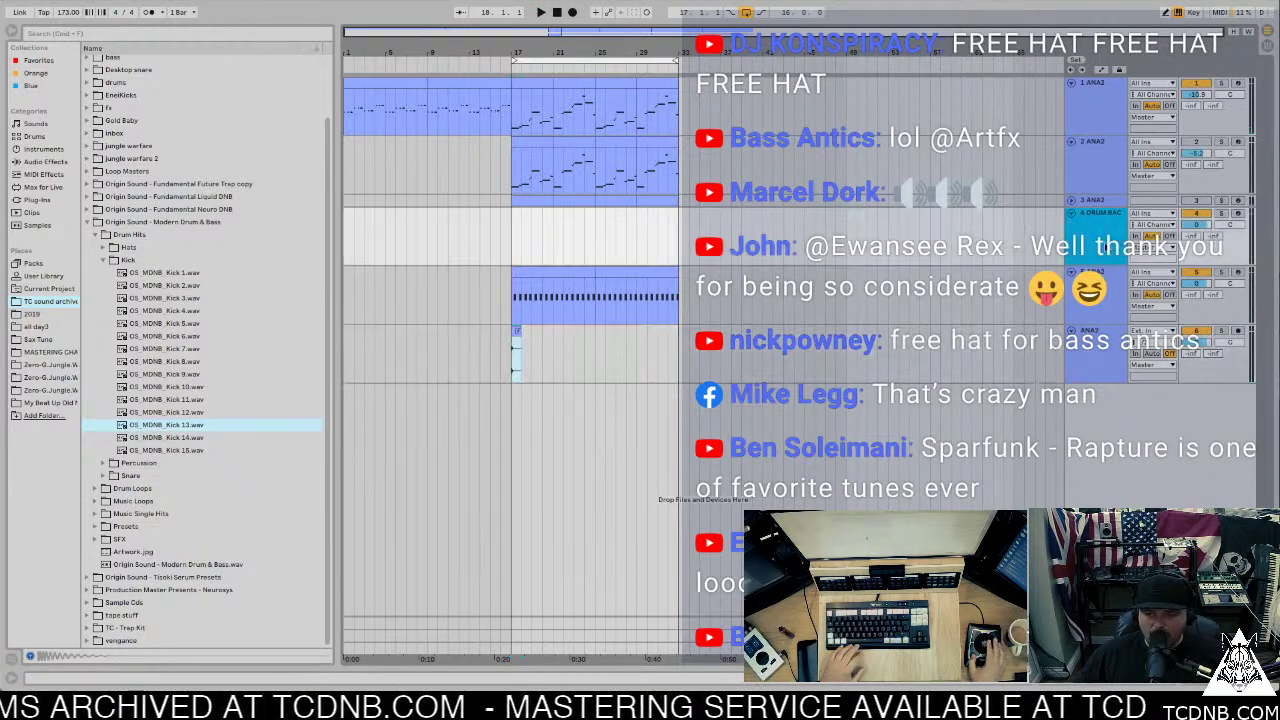
{"action": "key", "text": "ctrl+alt+l"}
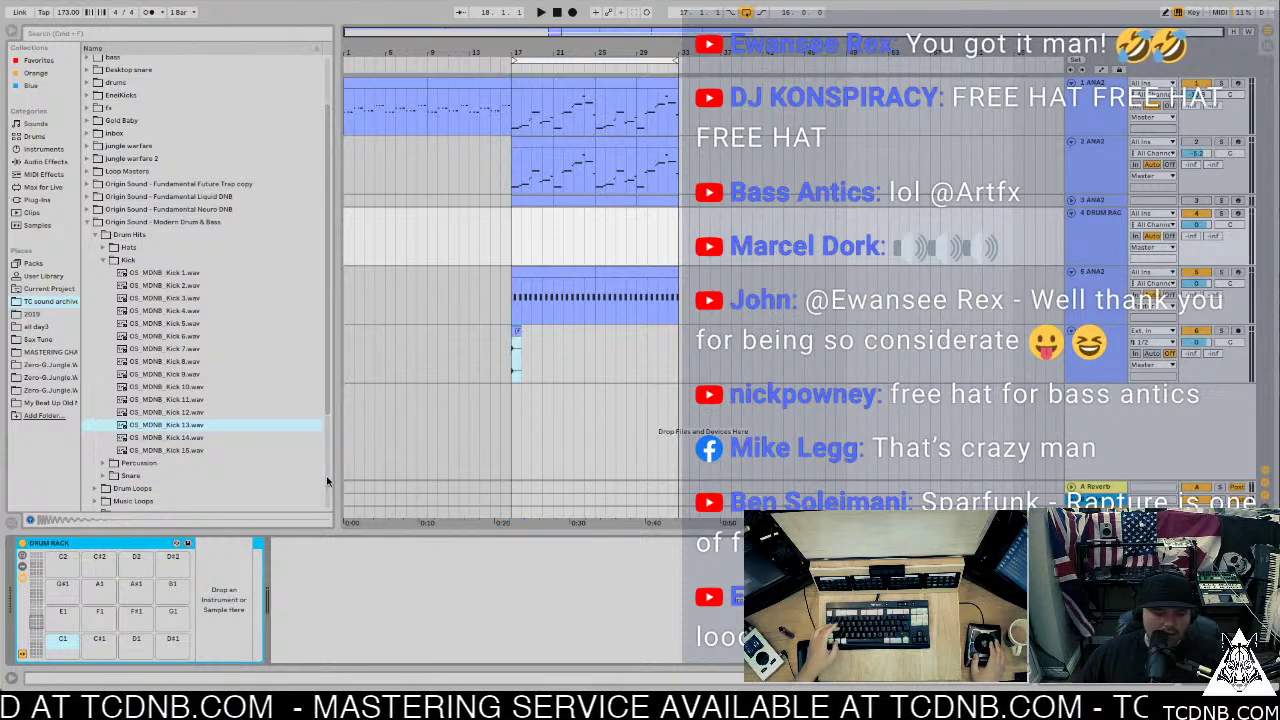
{"action": "left_click", "coordinate": [516, 330]}
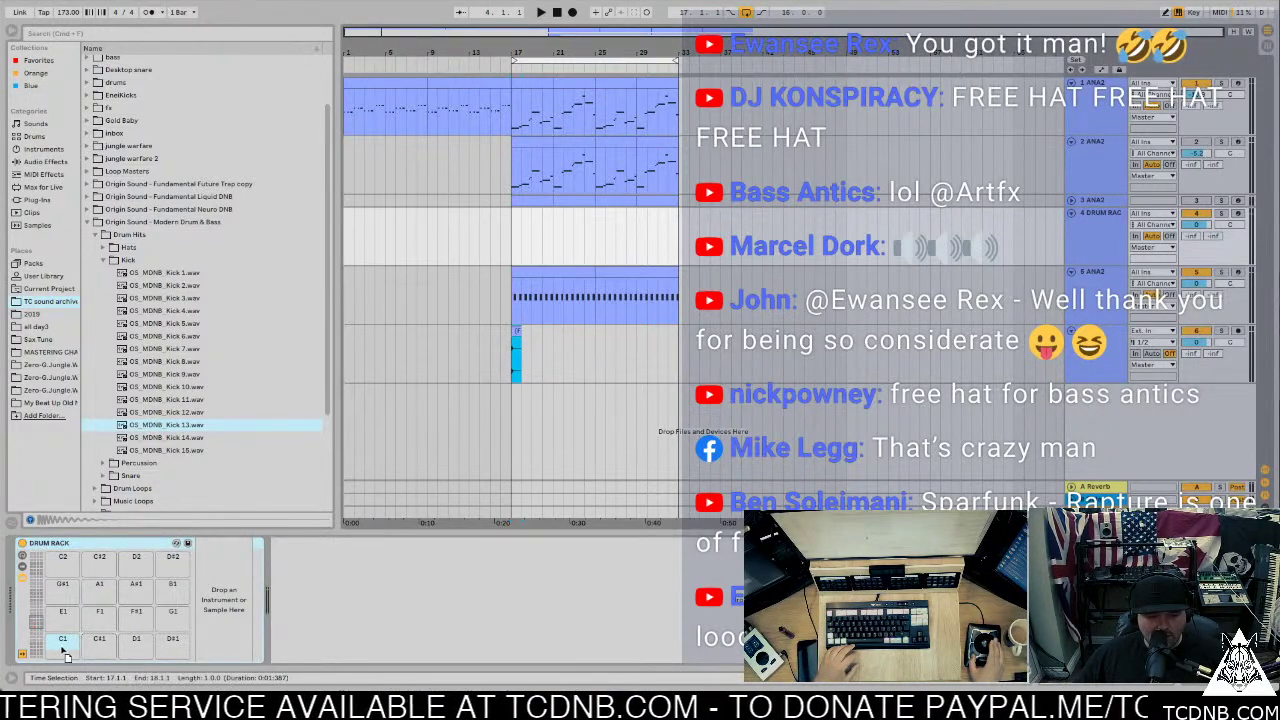
{"action": "left_click_drag", "start_coordinate": [64, 652], "coordinate": [62, 648]}
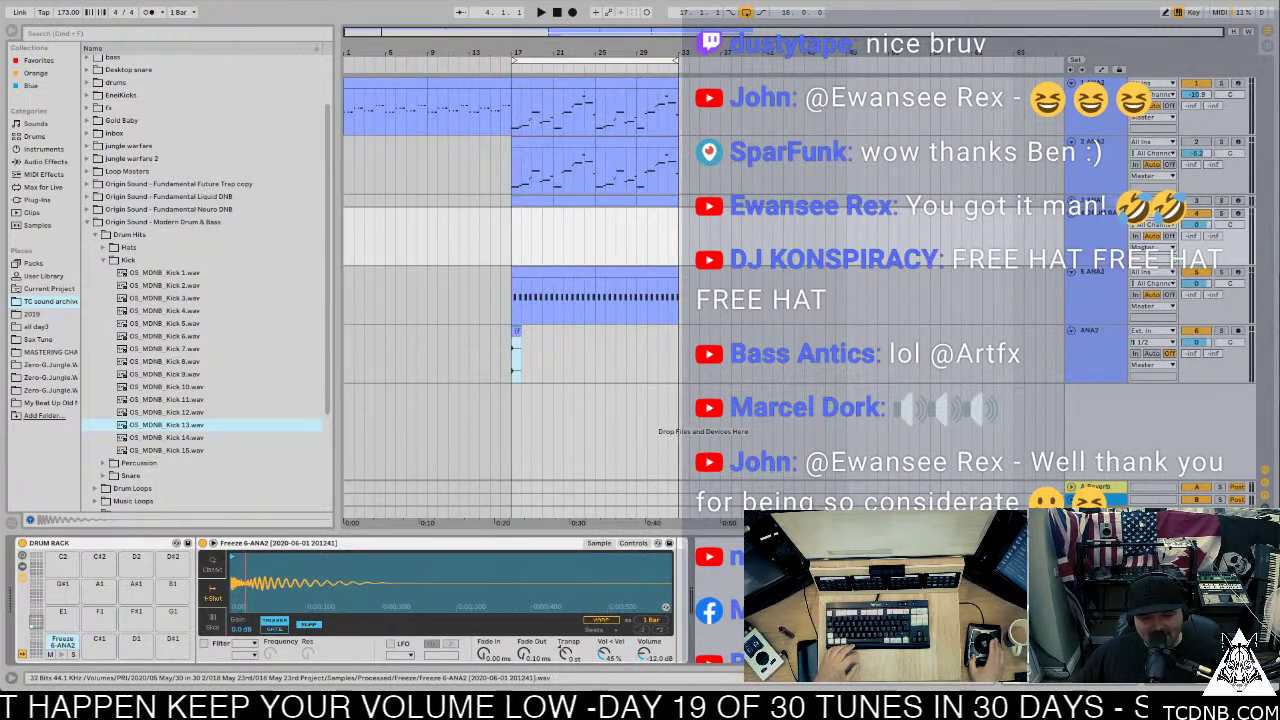
{"action": "key", "text": "space"}
{"action": "key", "text": "space"}
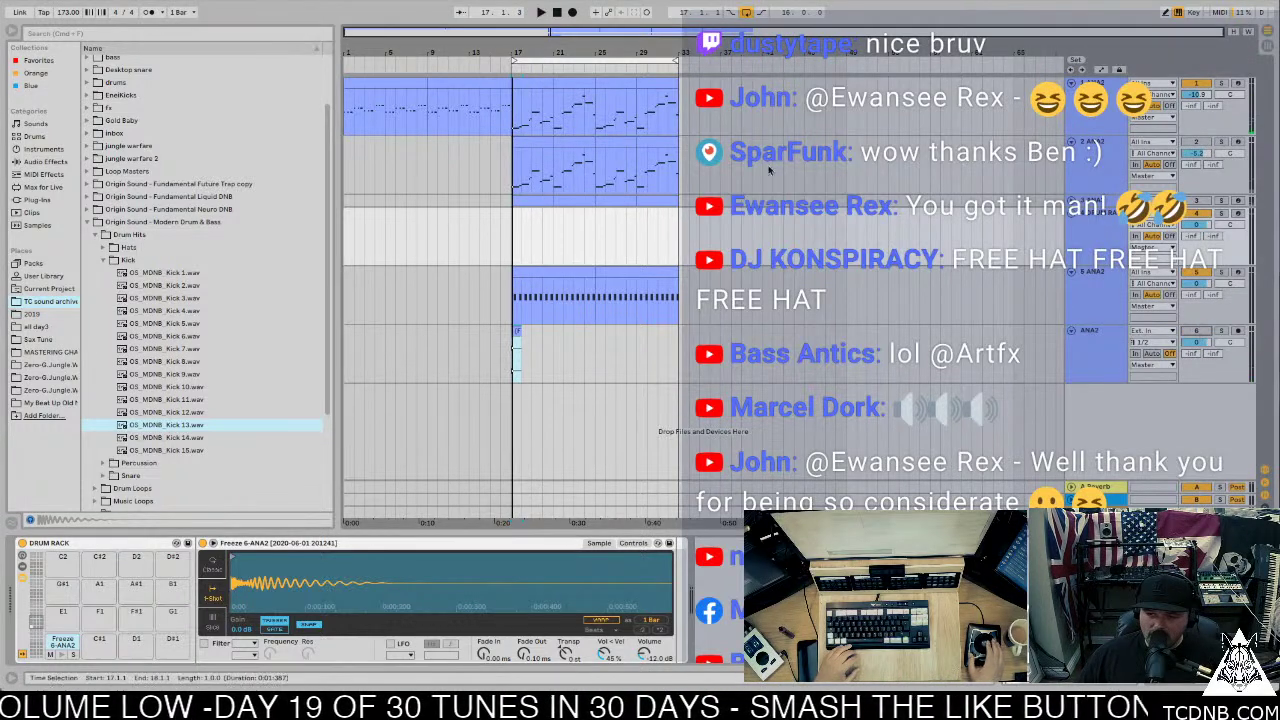
Step: Create a MIDI clip on the Drum Rack track from bar 17 to 33 and place a kick hit at the start of its bars 1 to 4
{"action": "left_click_drag", "start_coordinate": [515, 237], "coordinate": [677, 232]}
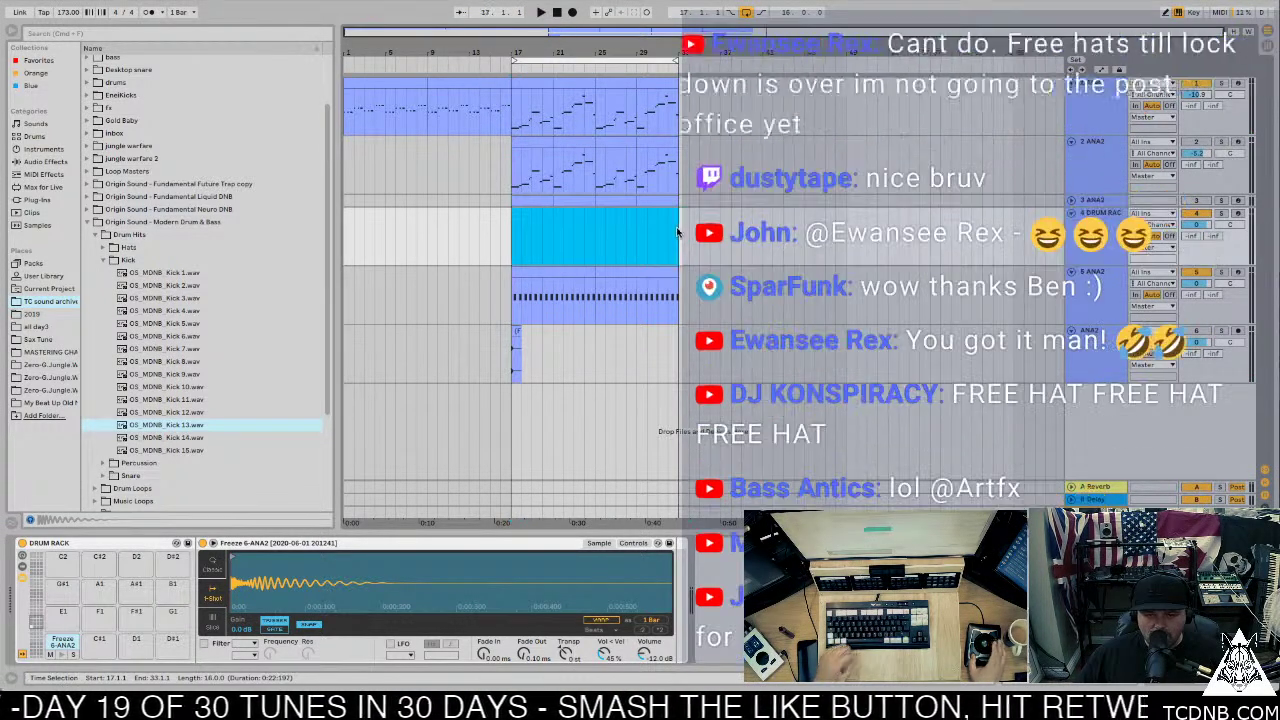
{"action": "key", "text": "ctrl+shift+m"}
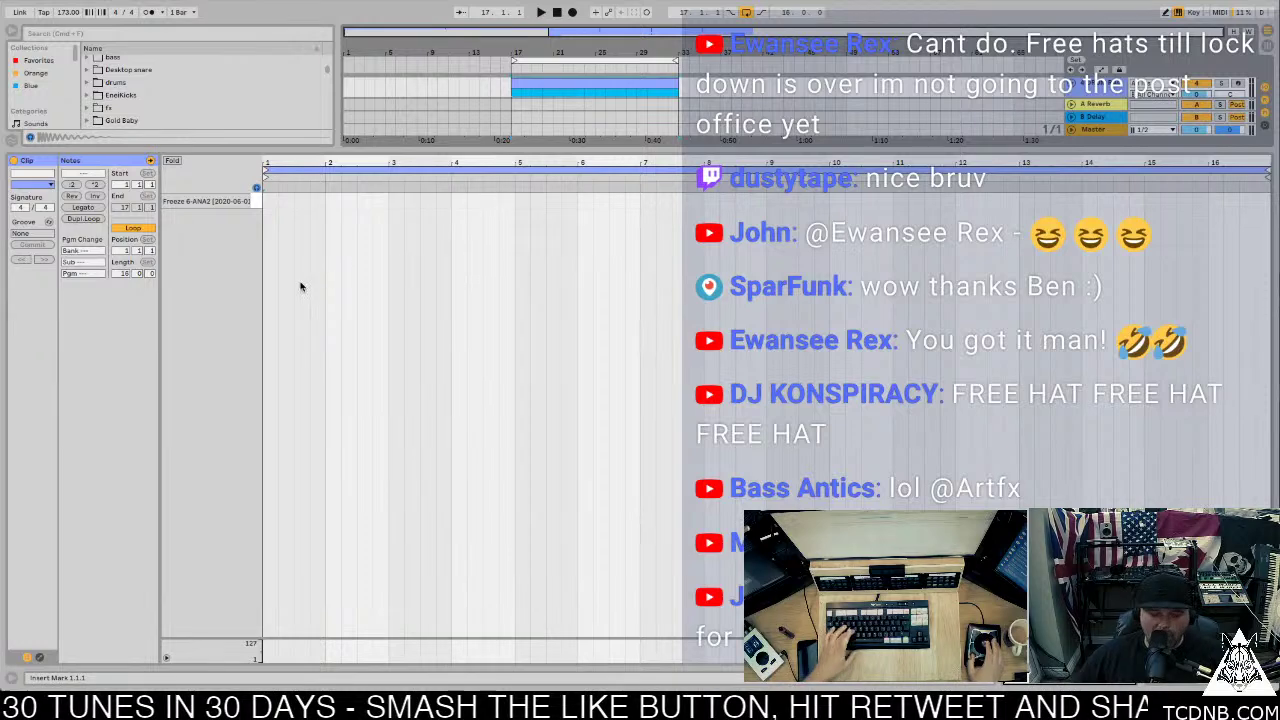
{"action": "double_click", "coordinate": [272, 200]}
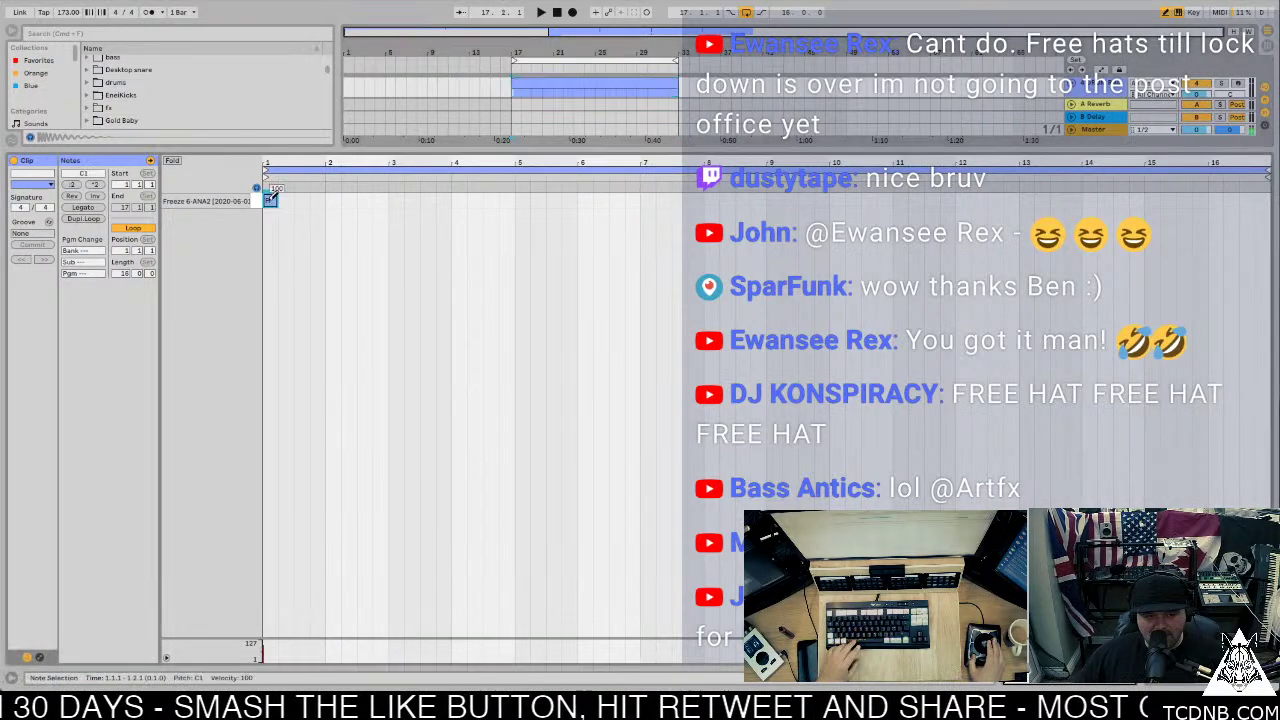
{"action": "key", "text": "space"}
{"action": "double_click", "coordinate": [333, 200]}
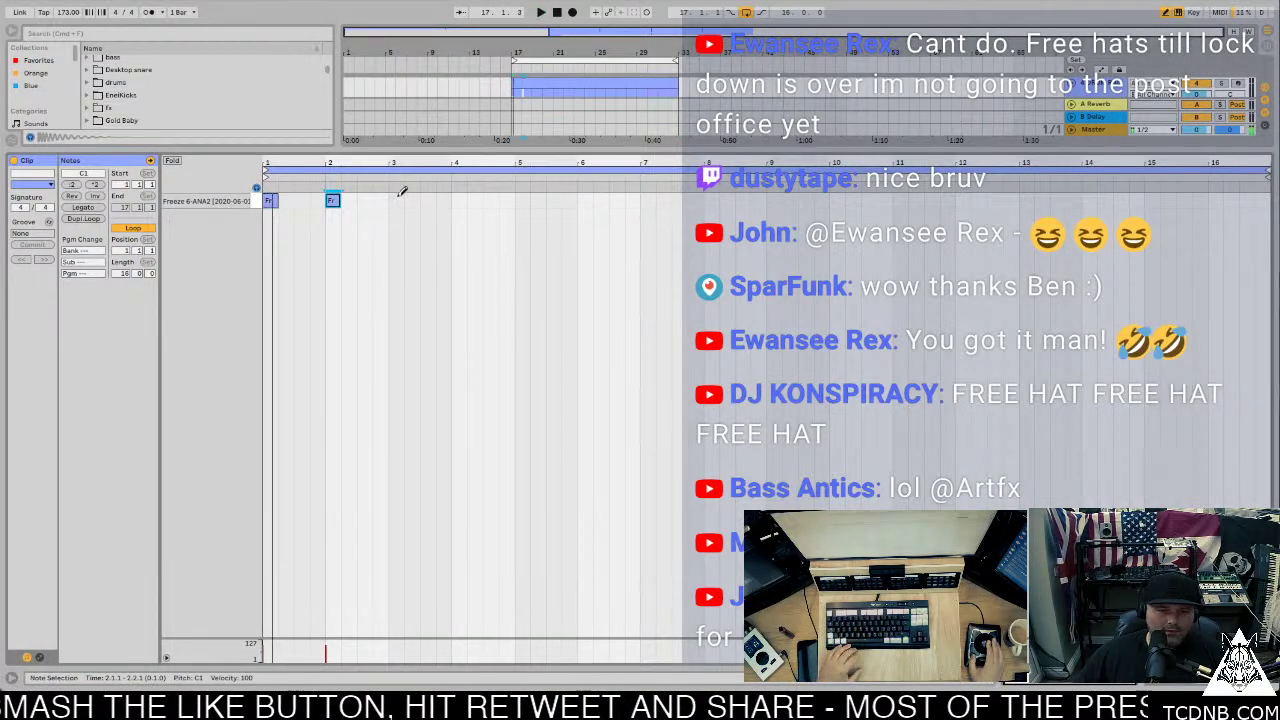
{"action": "double_click", "coordinate": [396, 200]}
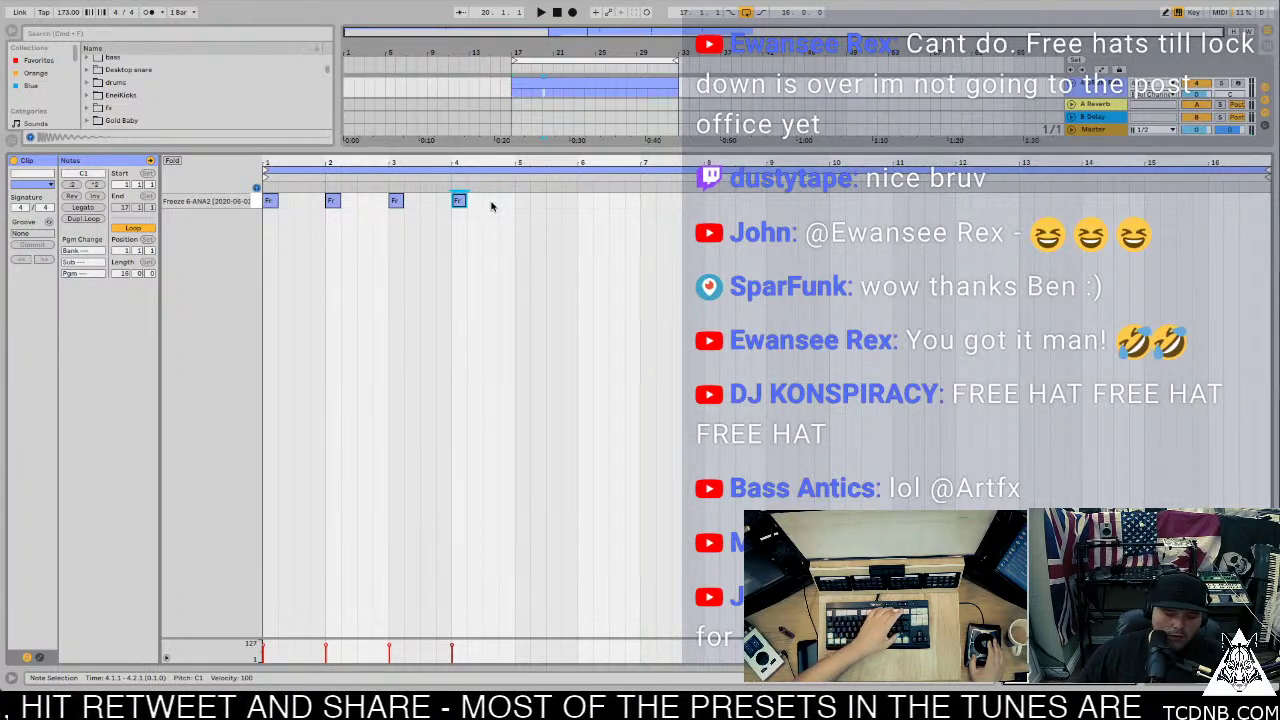
Step: Copy the four kick hits to position 3.3 within bars 1 to 4 of the clip and play the pattern
{"action": "key", "text": "plus"}
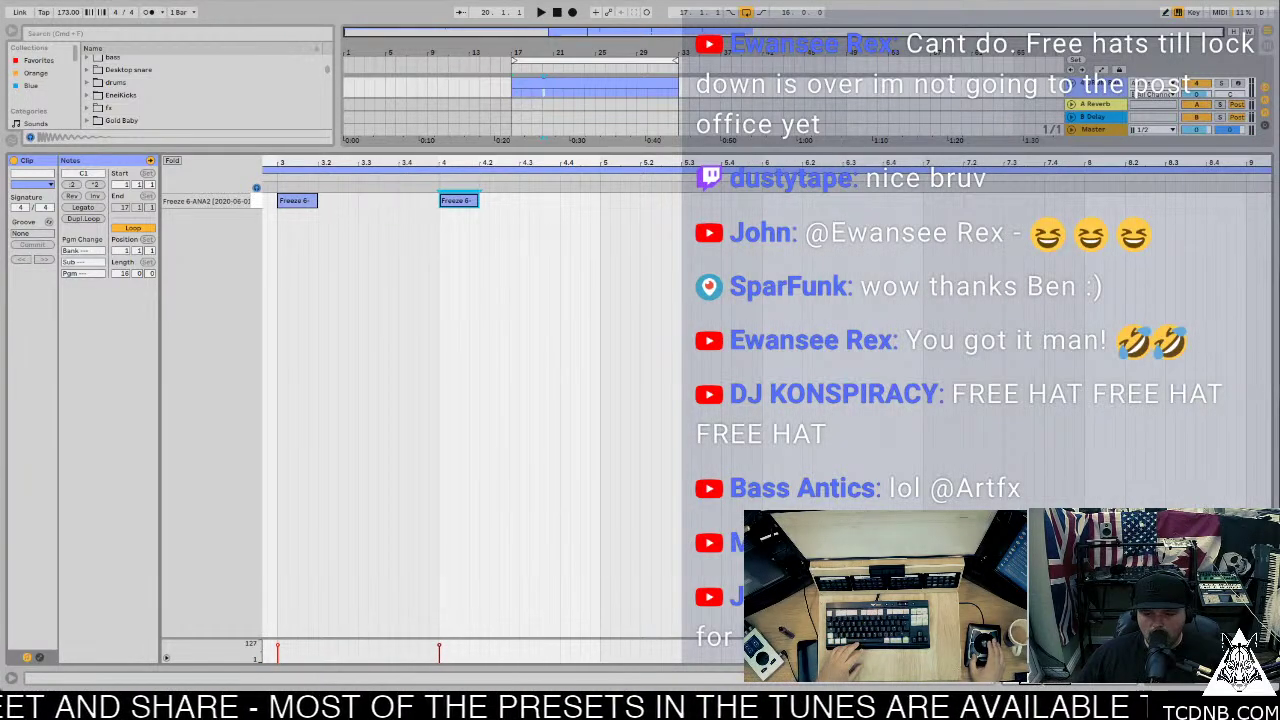
{"action": "key", "text": "minus"}
{"action": "key", "text": "plus"}
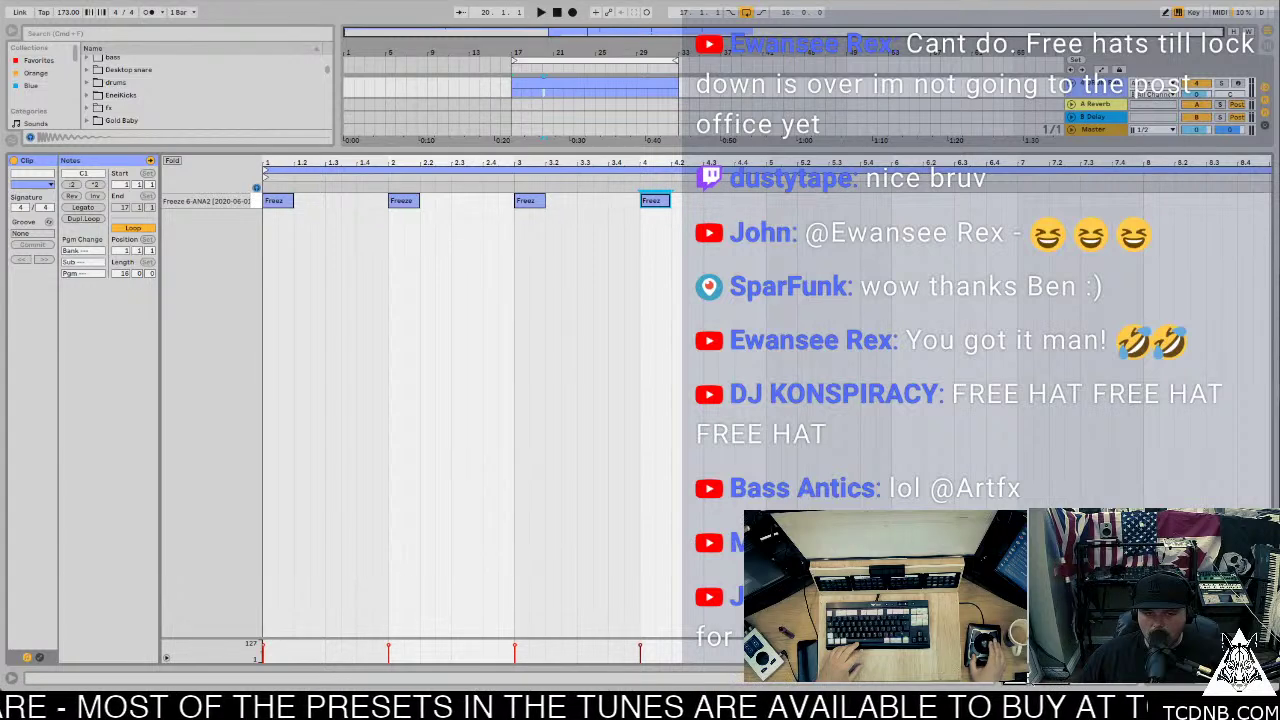
{"action": "left_click_drag", "start_coordinate": [700, 198], "coordinate": [357, 213]}
{"action": "key", "text": "space"}
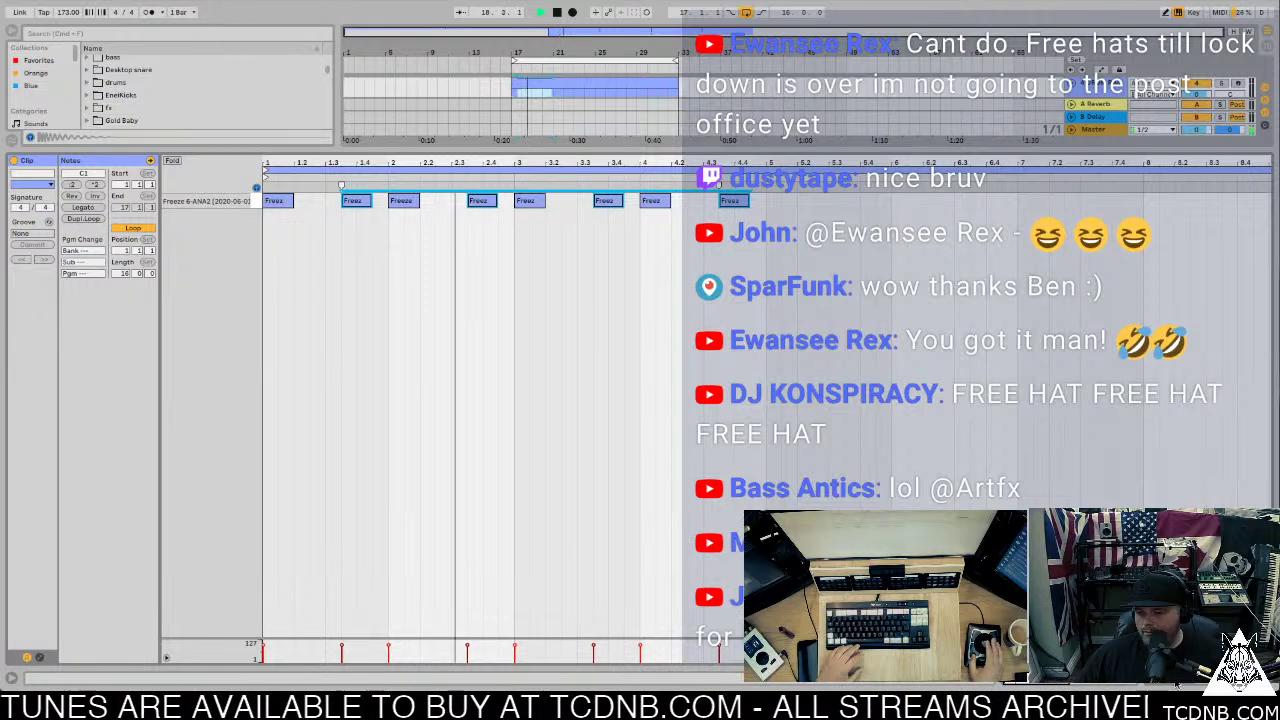
Step: Show the Drum Rack devices, raise the kick pad's sample volume to -4 dB during playback and stop
{"action": "key", "text": "shift+tab"}
{"action": "key", "text": "super+alt+l"}
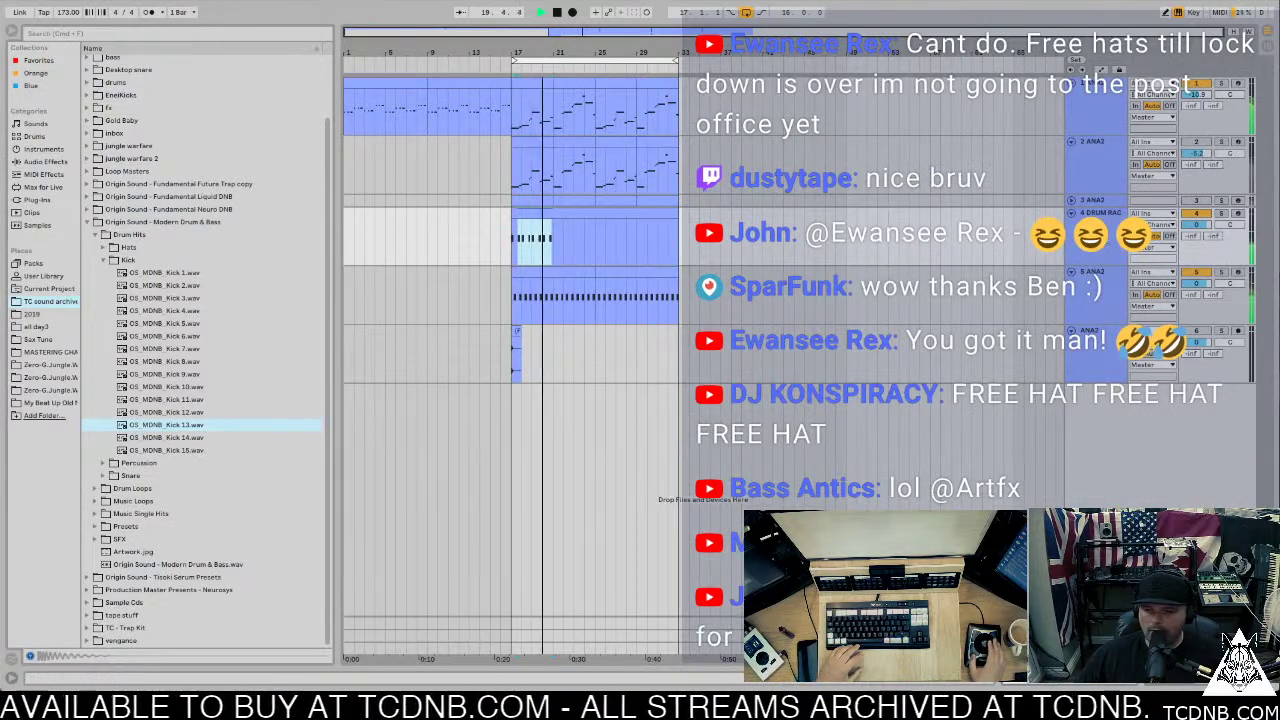
{"action": "key", "text": "super+alt+l"}
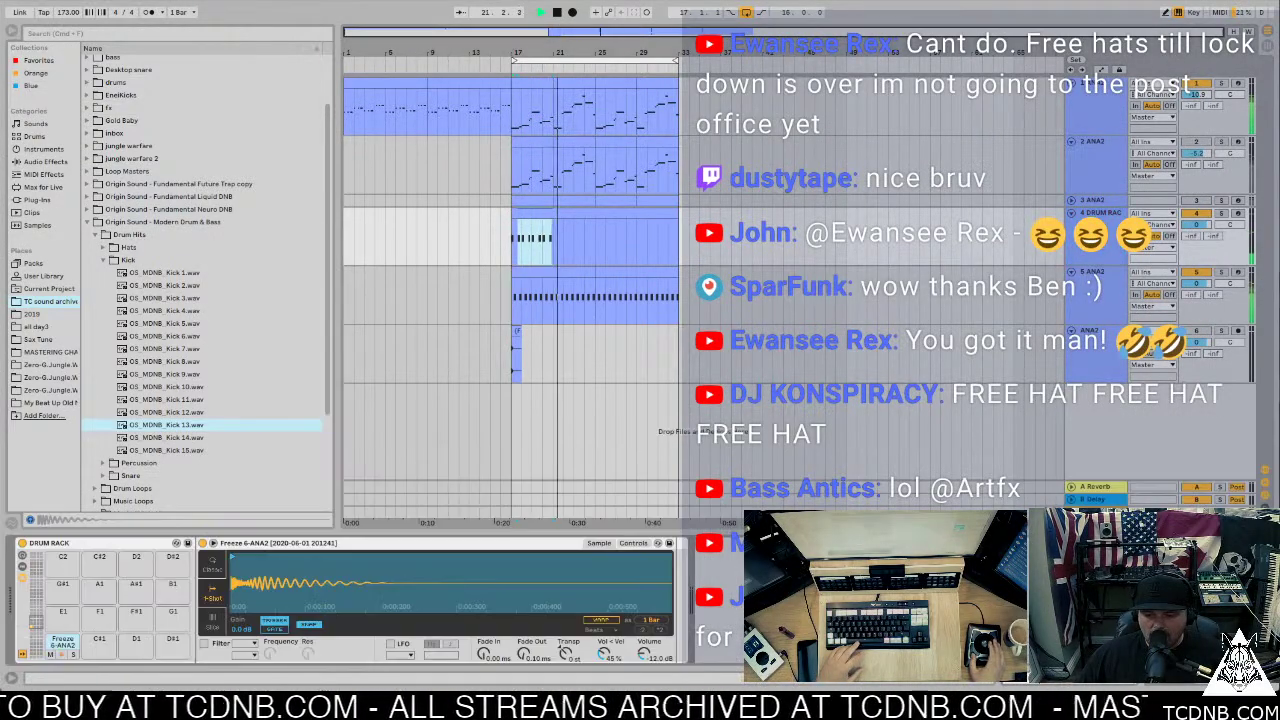
{"action": "key", "text": "space"}
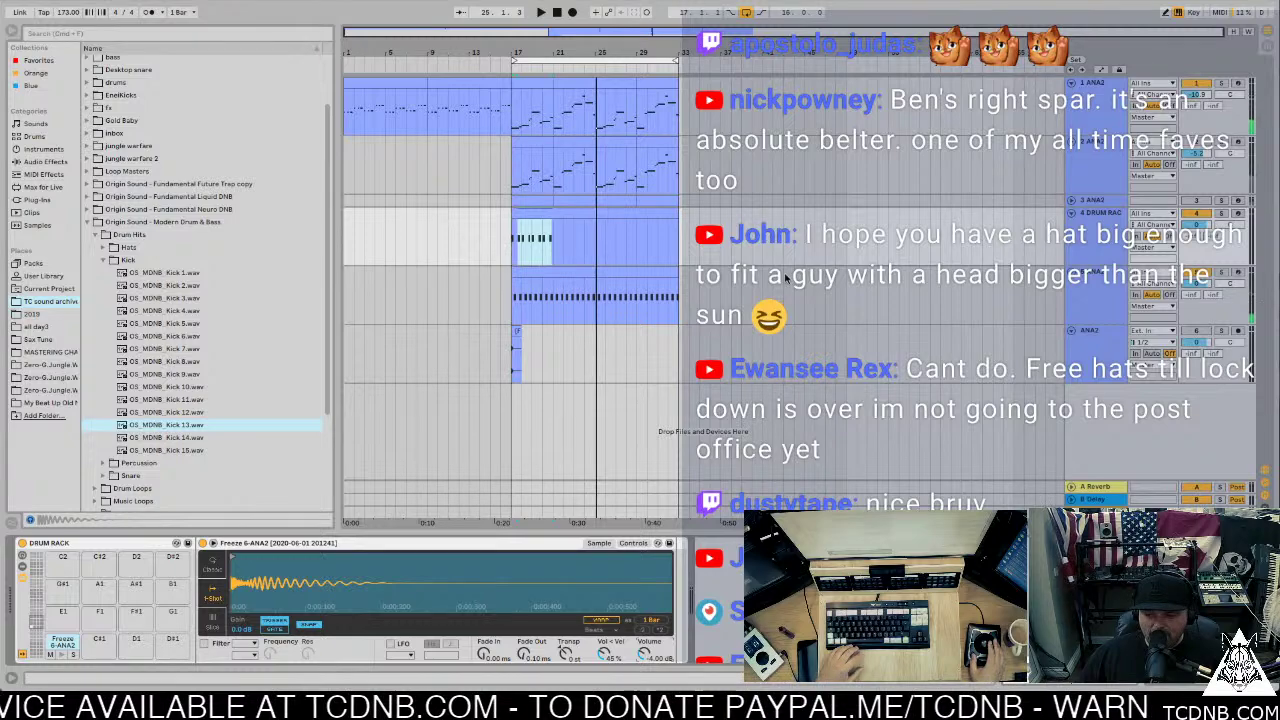
Step: Delete the flattened kick audio track below the ANA2 tracks
{"action": "left_click", "coordinate": [512, 345]}
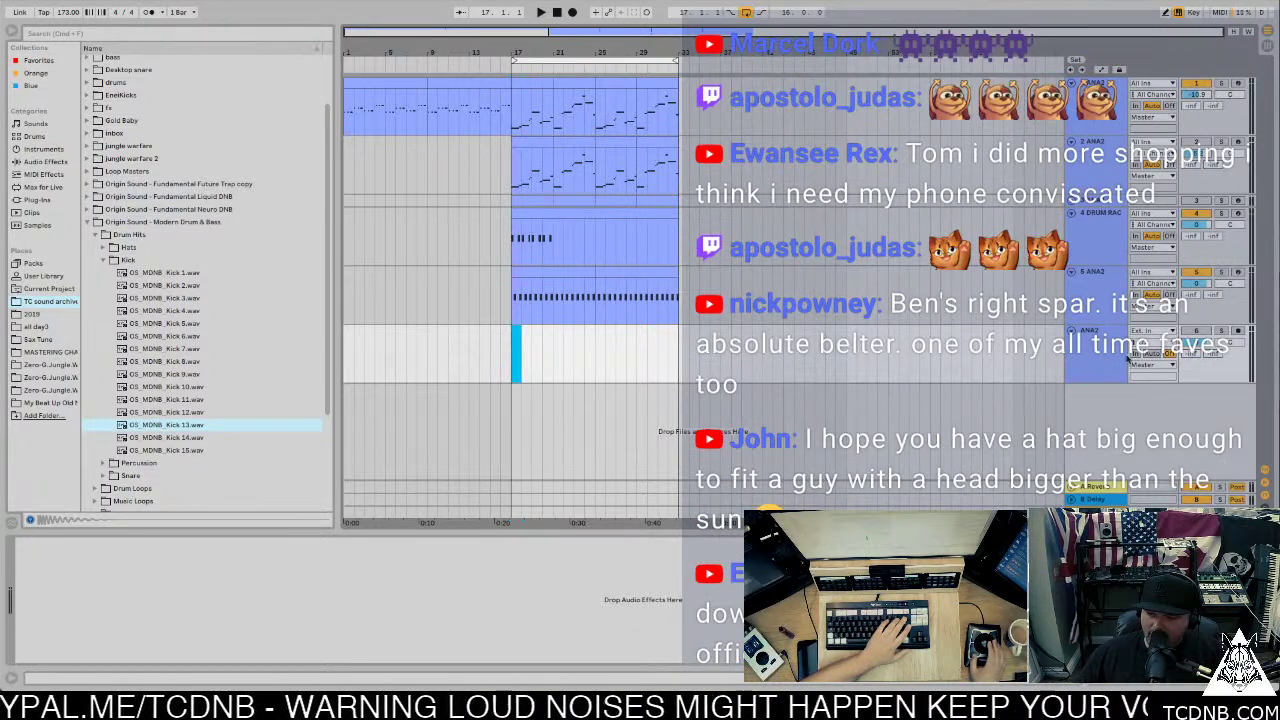
{"action": "left_click", "coordinate": [1090, 365]}
{"action": "key", "text": "Delete"}
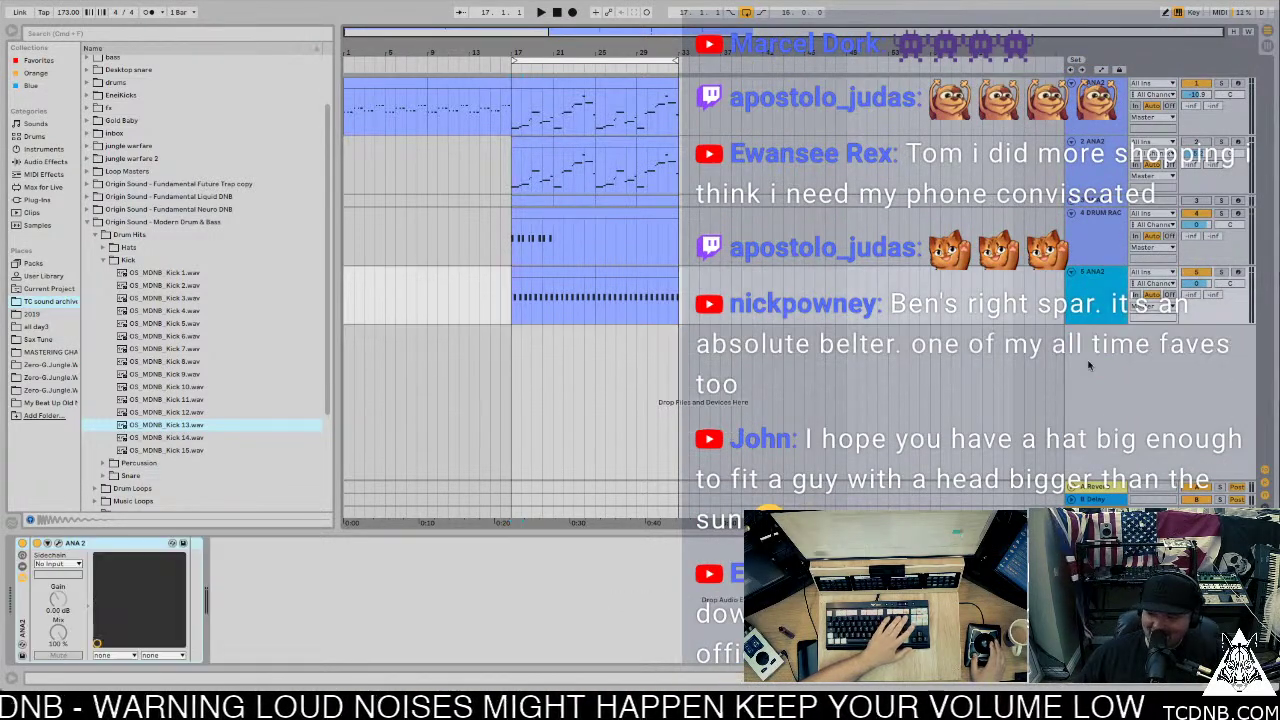
Step: In track 5's ANA2 clip at bar 17, delete all C3 notes except the first and lengthen it to 1.3.3
{"action": "left_click", "coordinate": [625, 271]}
{"action": "left_click", "coordinate": [544, 273]}
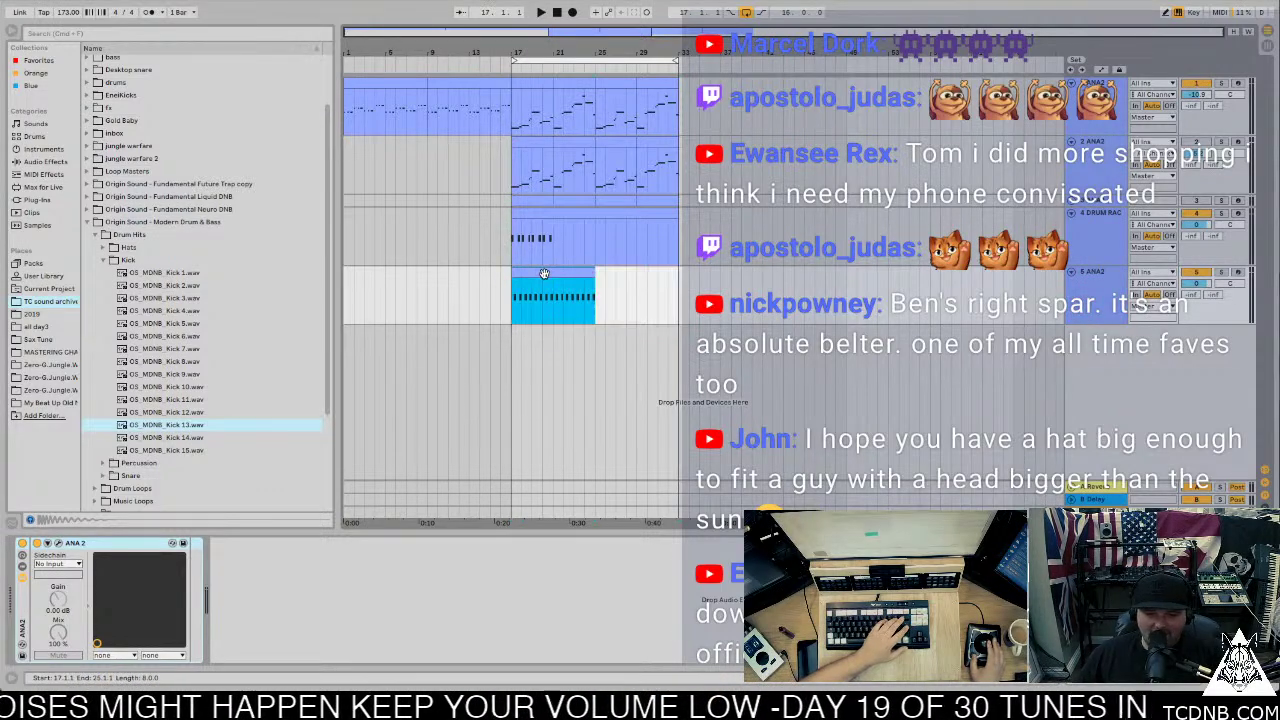
{"action": "double_click", "coordinate": [544, 273]}
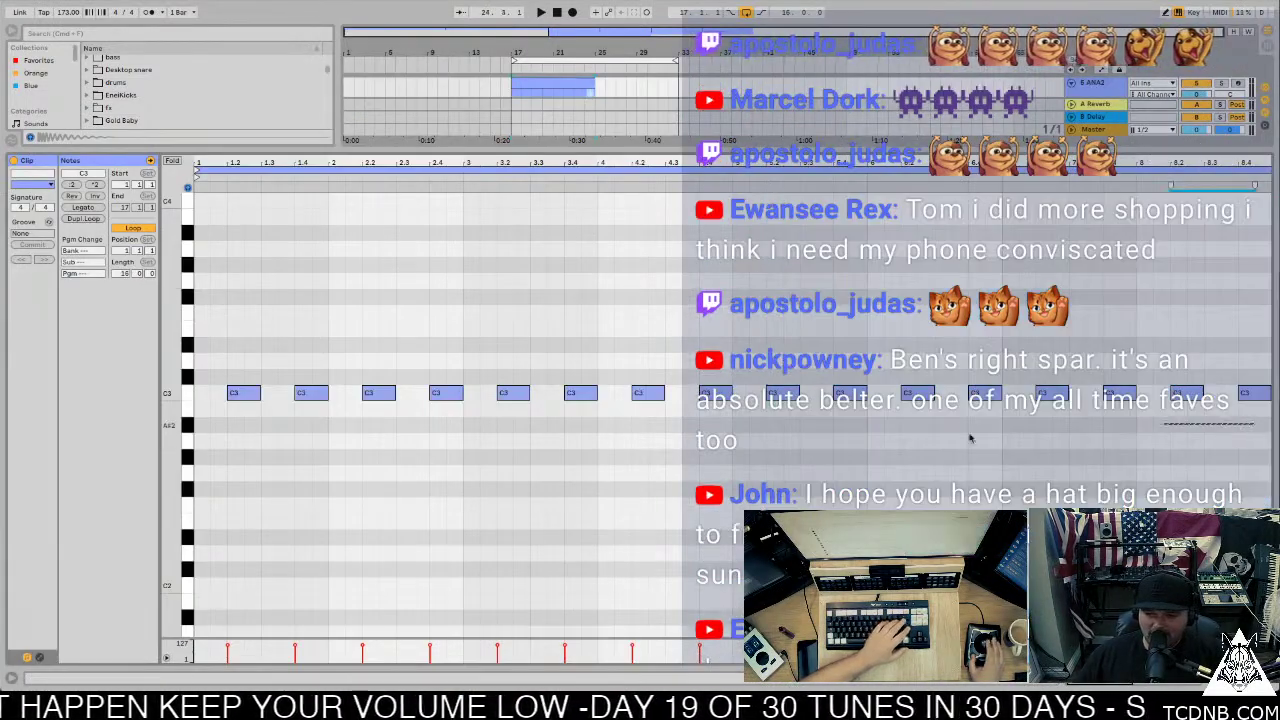
{"action": "left_click_drag", "start_coordinate": [1255, 424], "coordinate": [314, 357]}
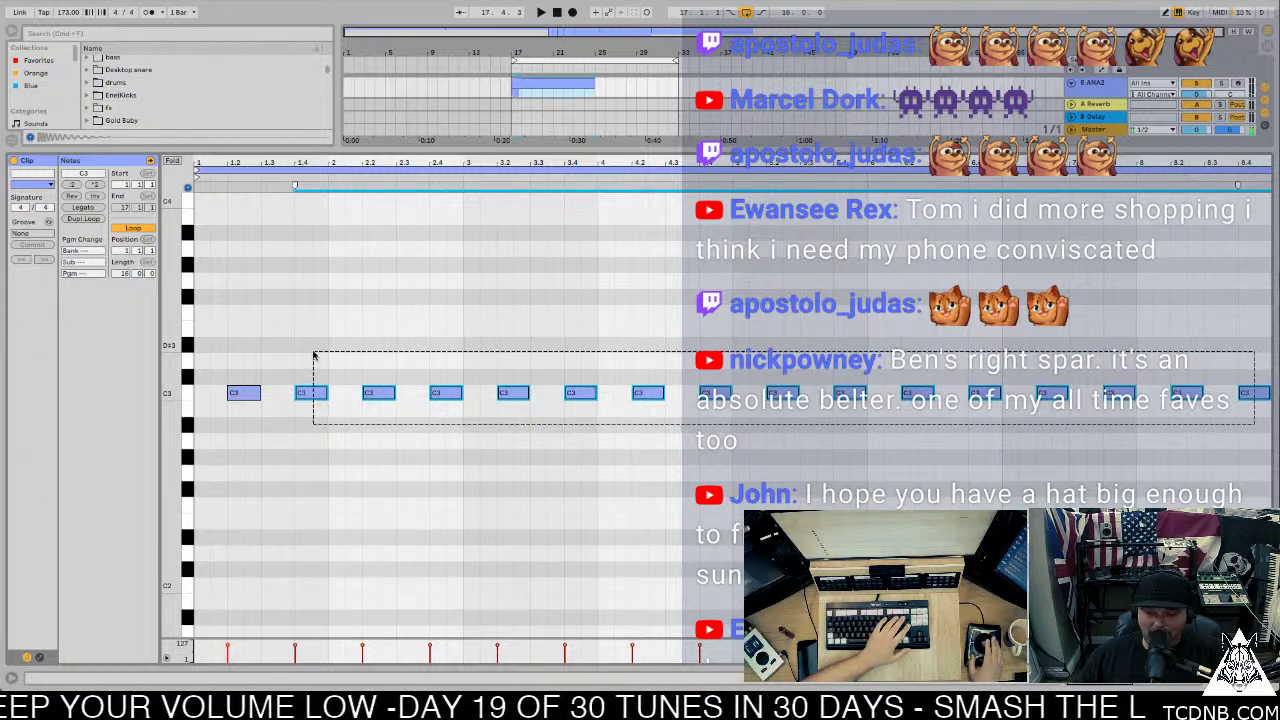
{"action": "key", "text": "Delete"}
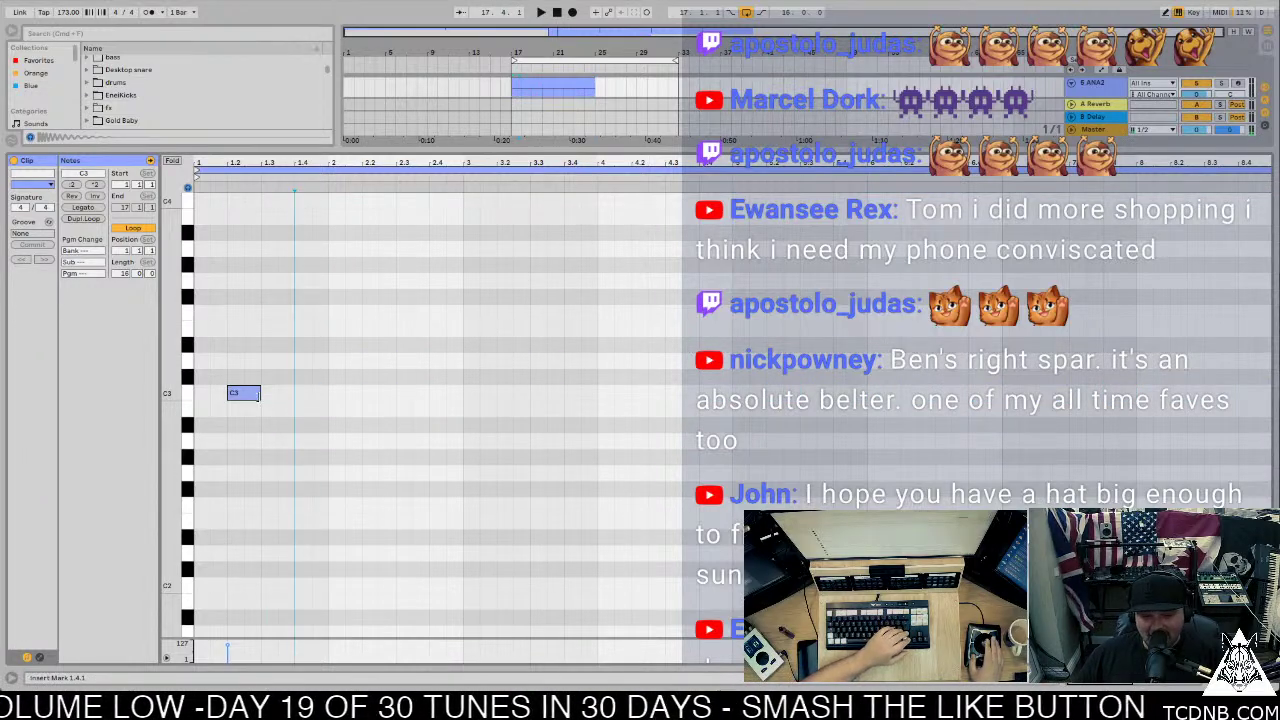
{"action": "mouse_move", "coordinate": [258, 394]}
{"action": "left_mouse_down"}
{"action": "mouse_move", "coordinate": [282, 394]}
{"action": "mouse_move", "coordinate": [236, 394]}
{"action": "mouse_move", "coordinate": [276, 393]}
{"action": "left_mouse_up"}
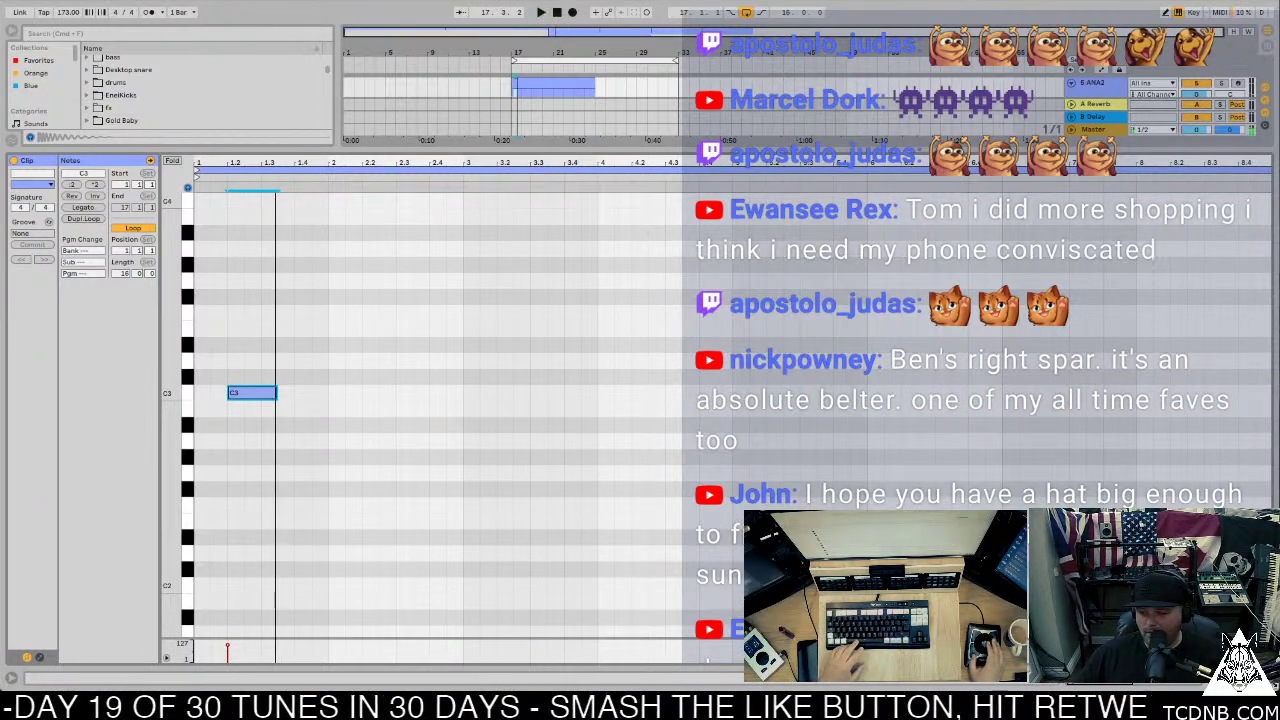
Step: Play the arrangement briefly and trim track 5's ANA2 MIDI clip to one bar, from bar 17 to 18
{"action": "key", "text": "space"}
{"action": "key", "text": "ctrl+alt+l"}
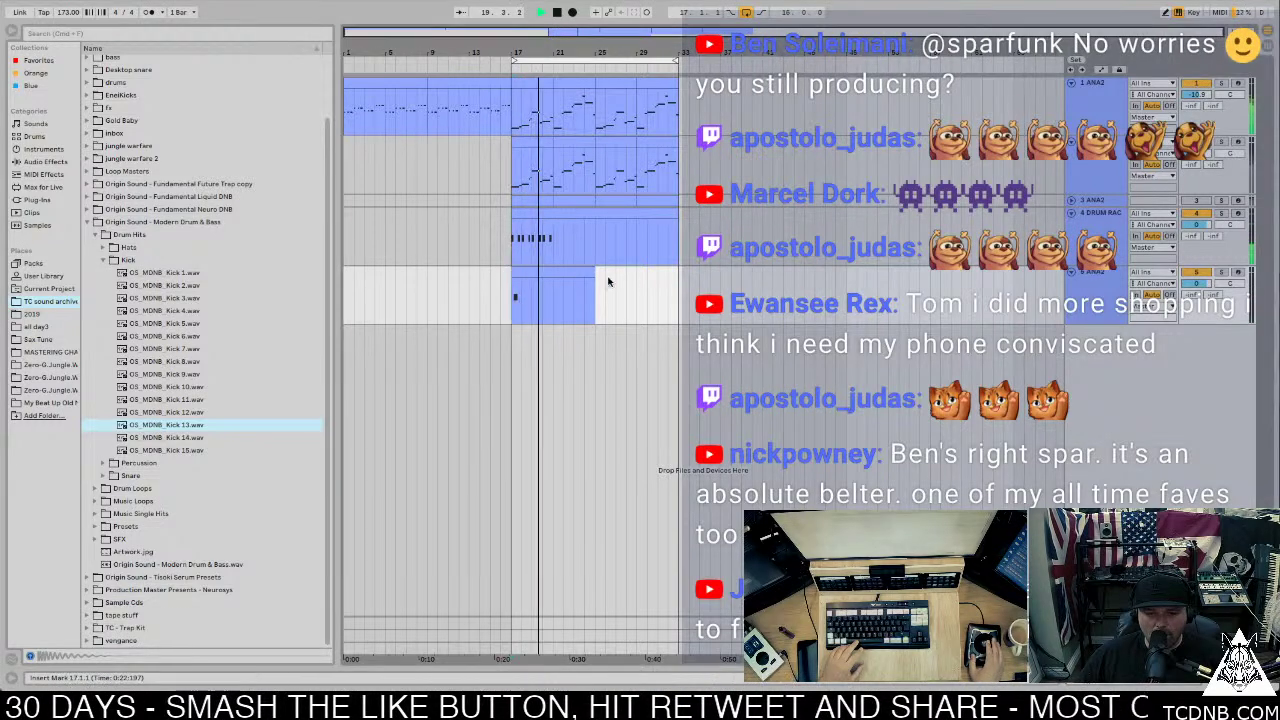
{"action": "key", "text": "space"}
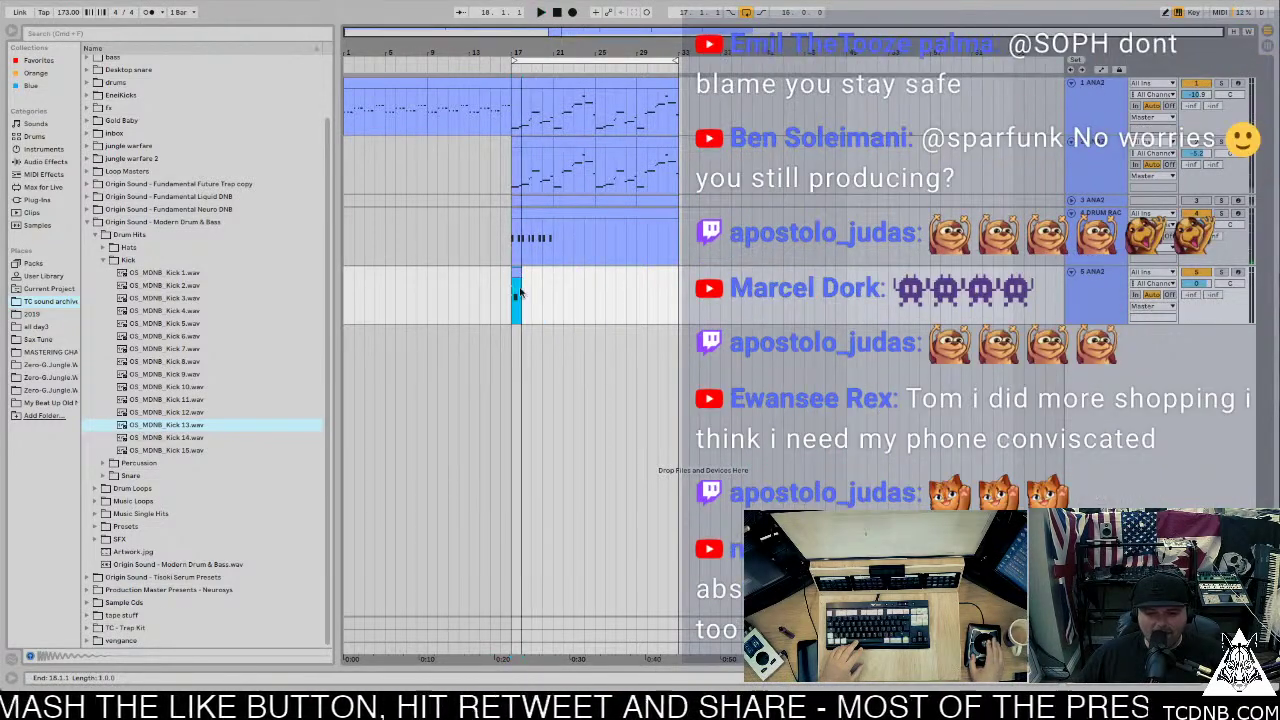
Step: Freeze and flatten track 5, ANA2, into audio
{"action": "right_click", "coordinate": [1115, 303]}
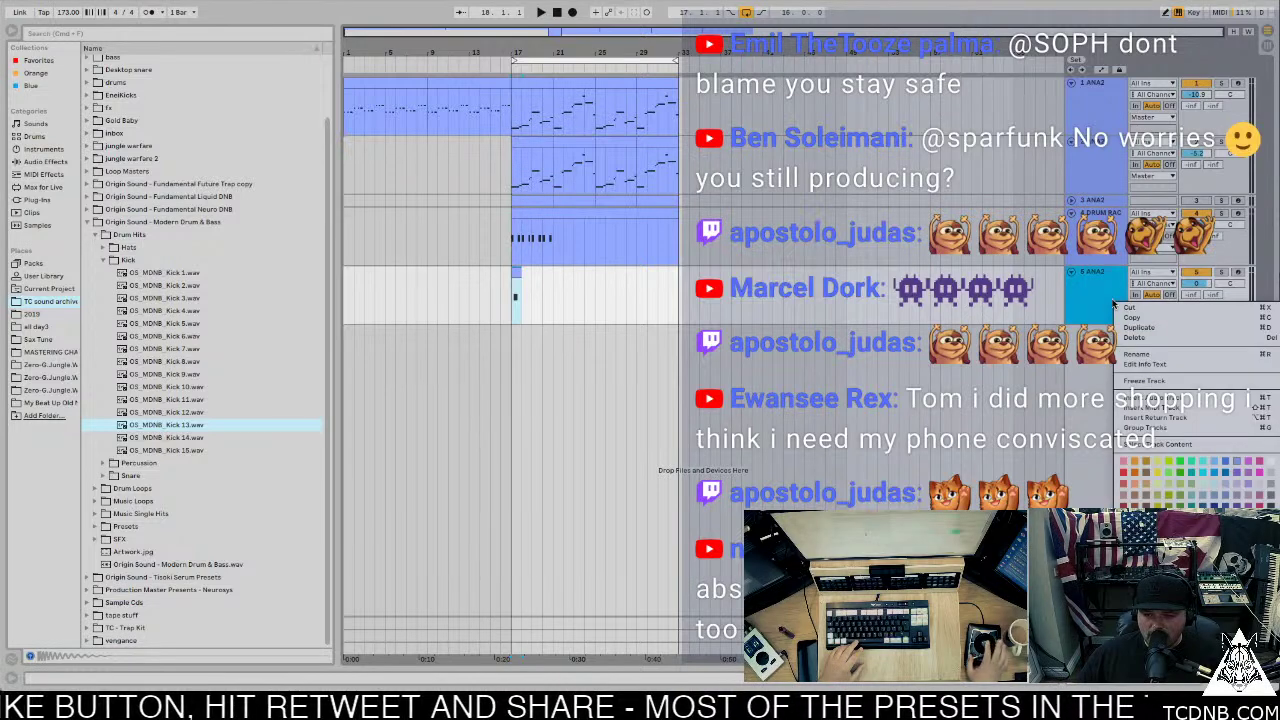
{"action": "left_click", "coordinate": [1170, 386]}
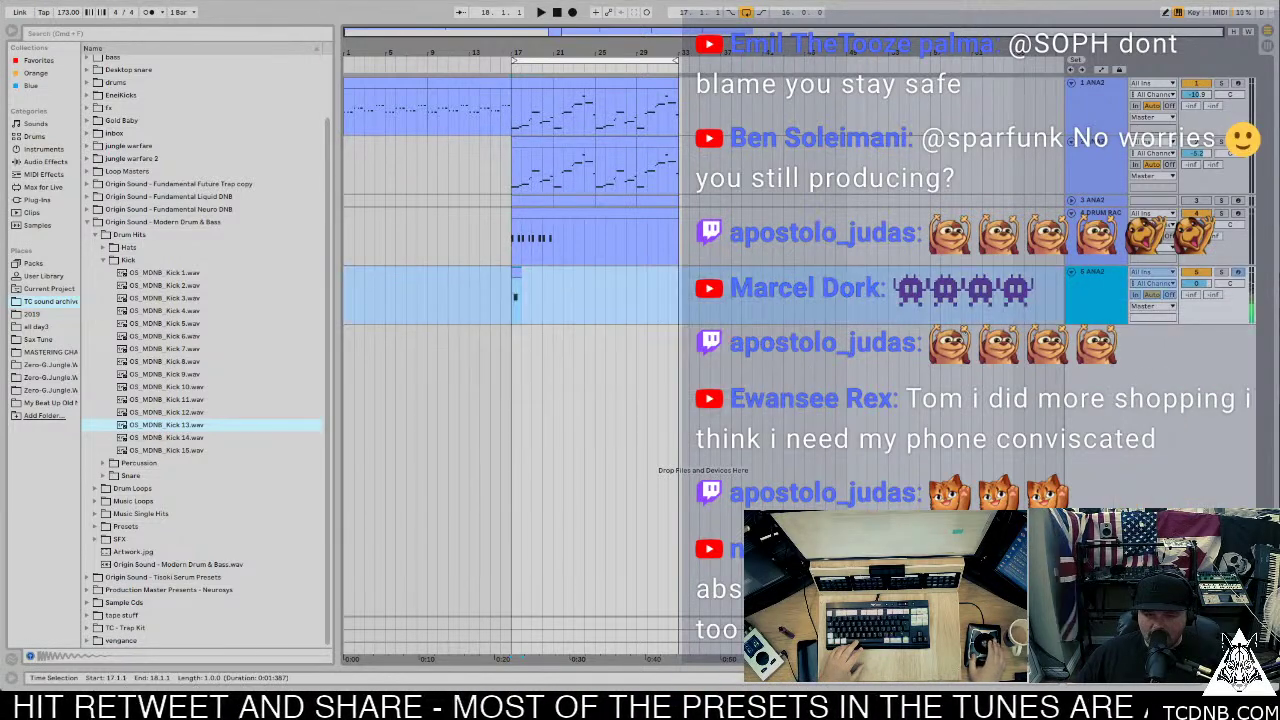
{"action": "right_click", "coordinate": [1090, 300]}
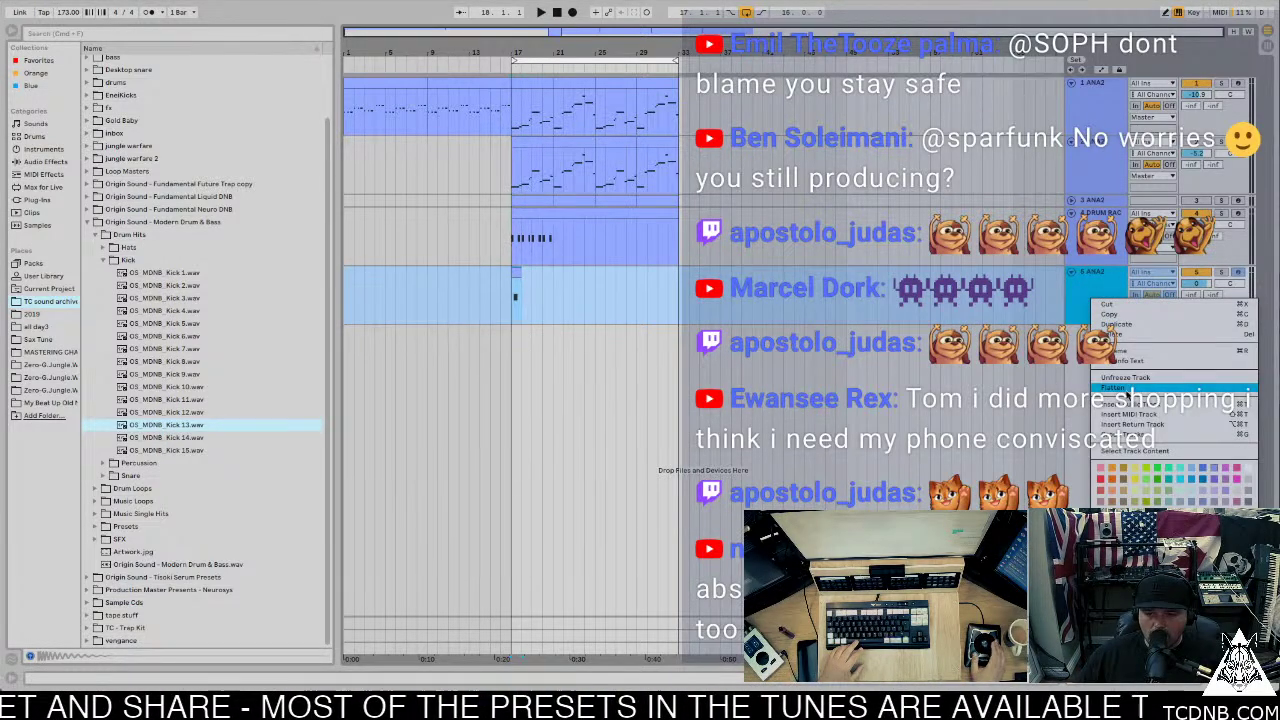
{"action": "left_click", "coordinate": [1125, 387]}
{"action": "left_click", "coordinate": [545, 300]}
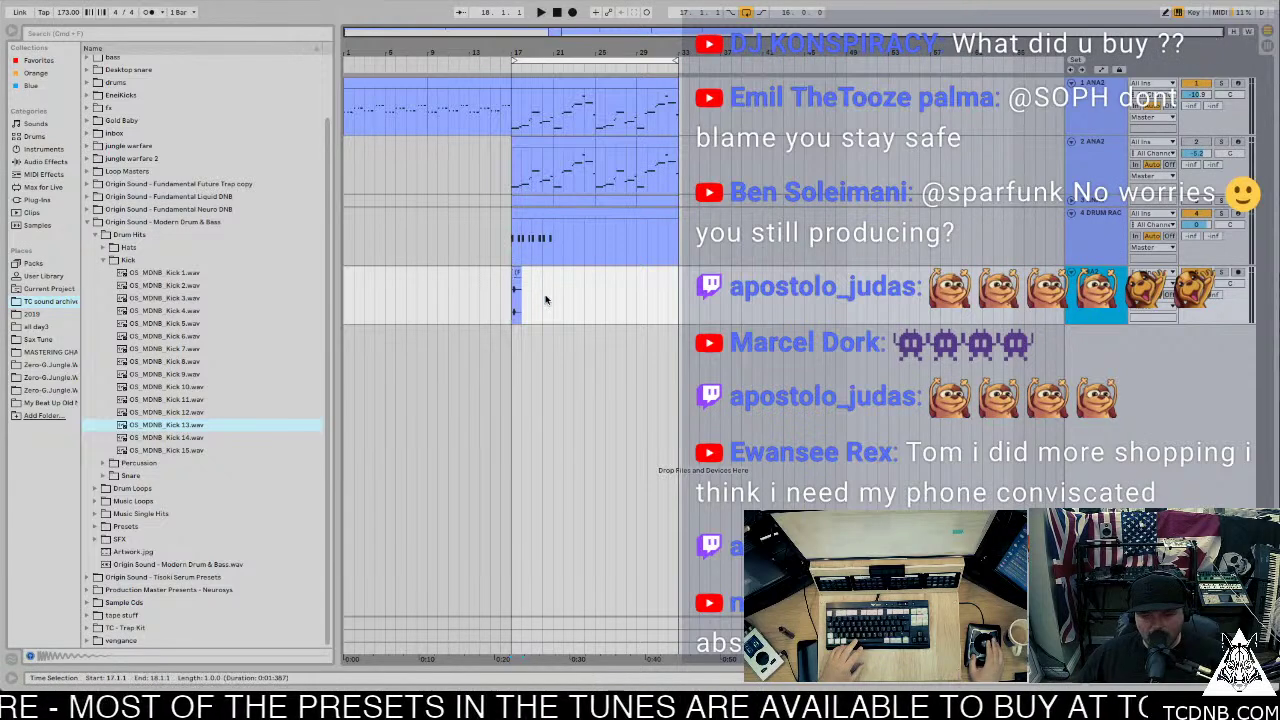
Step: Load the flattened one-bar ANA2 audio clip into the C#1 pad of the Drum Rack
{"action": "left_click", "coordinate": [1105, 238]}
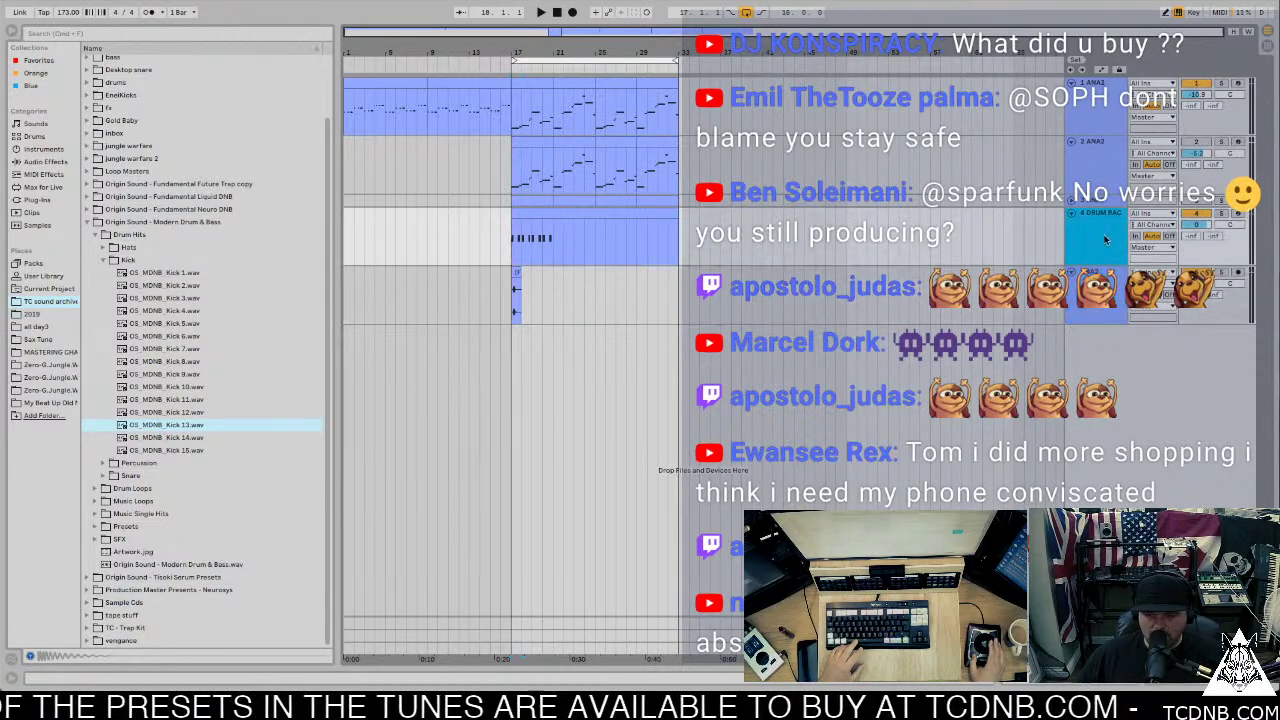
{"action": "key", "text": "ctrl+alt+l"}
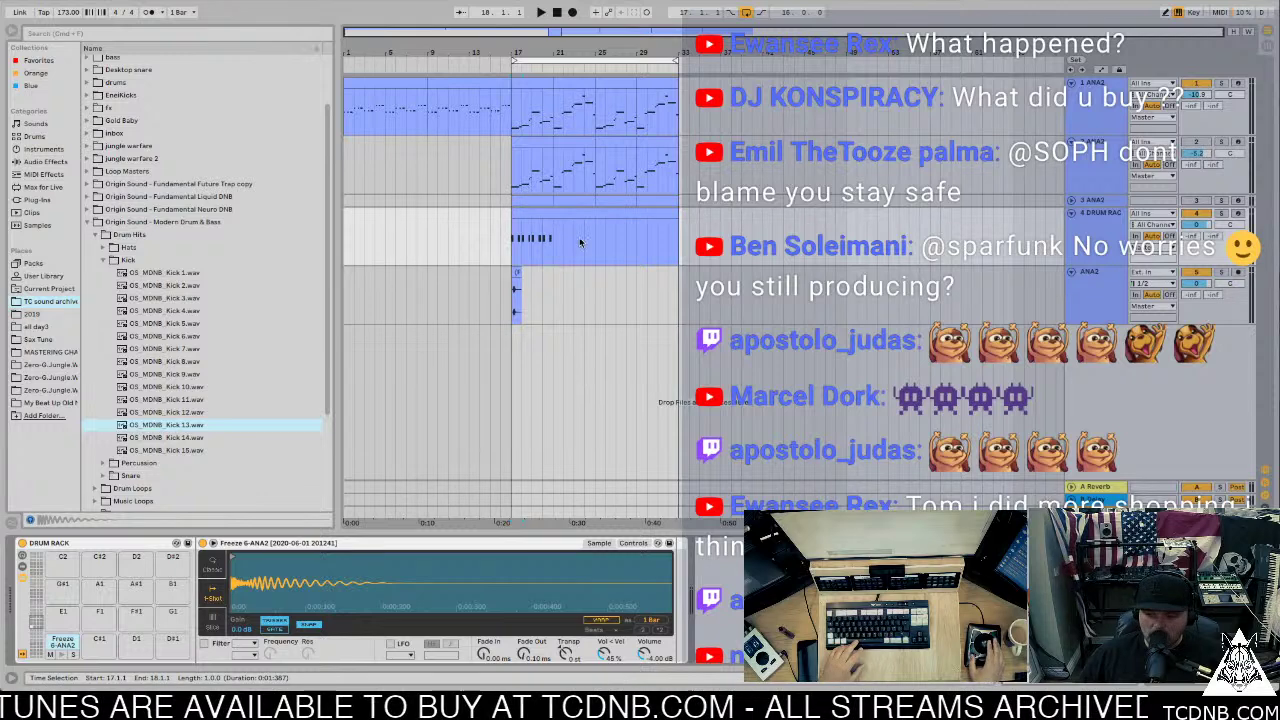
{"action": "left_click", "coordinate": [515, 275]}
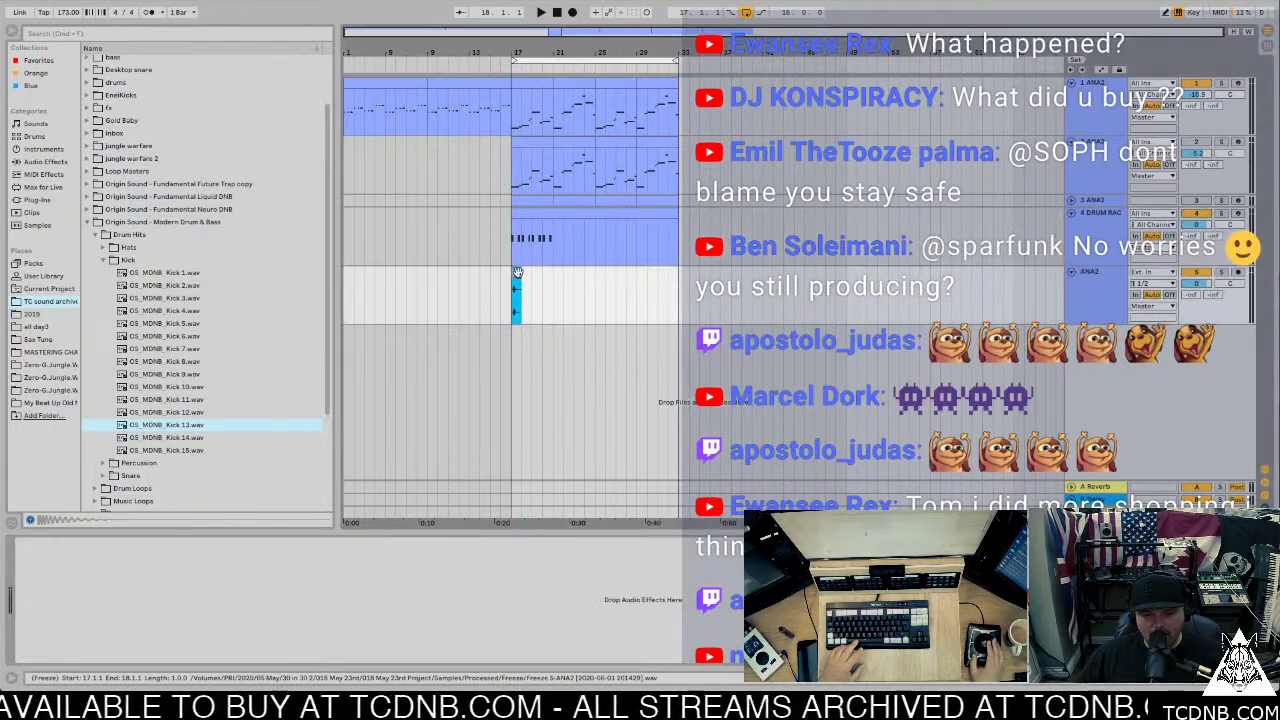
{"action": "left_click", "coordinate": [1115, 238]}
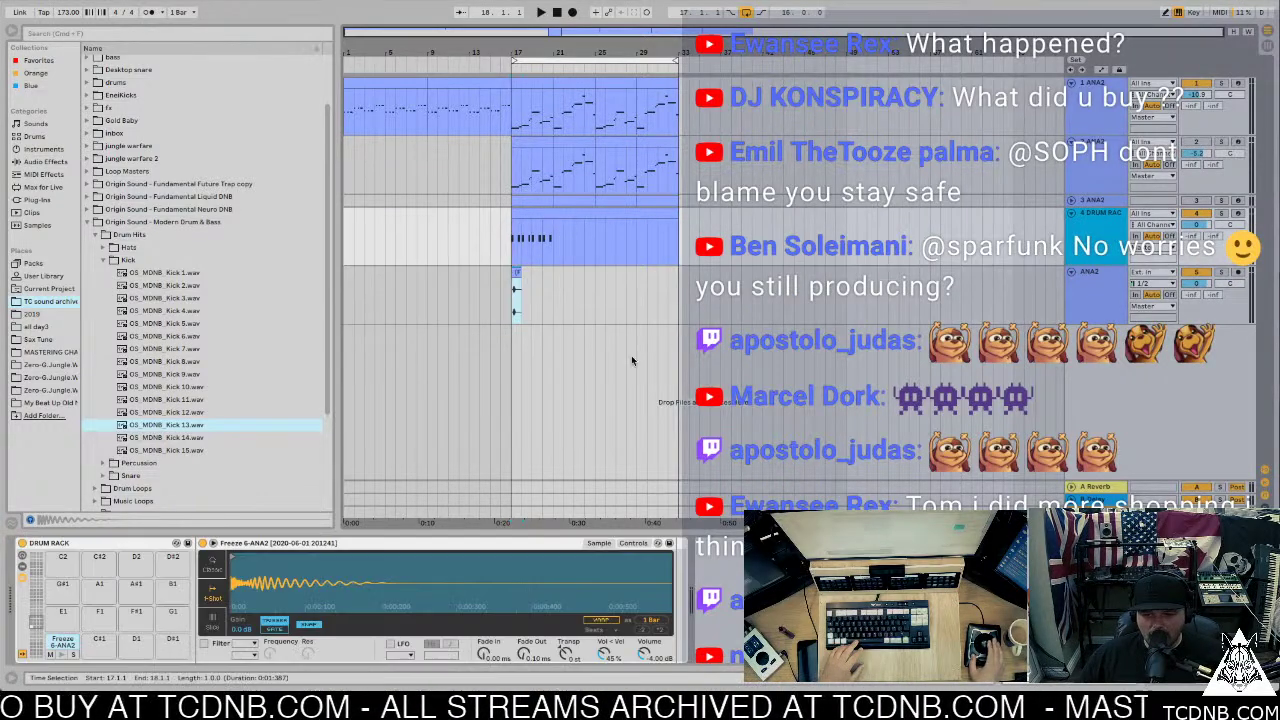
{"action": "left_click", "coordinate": [516, 274]}
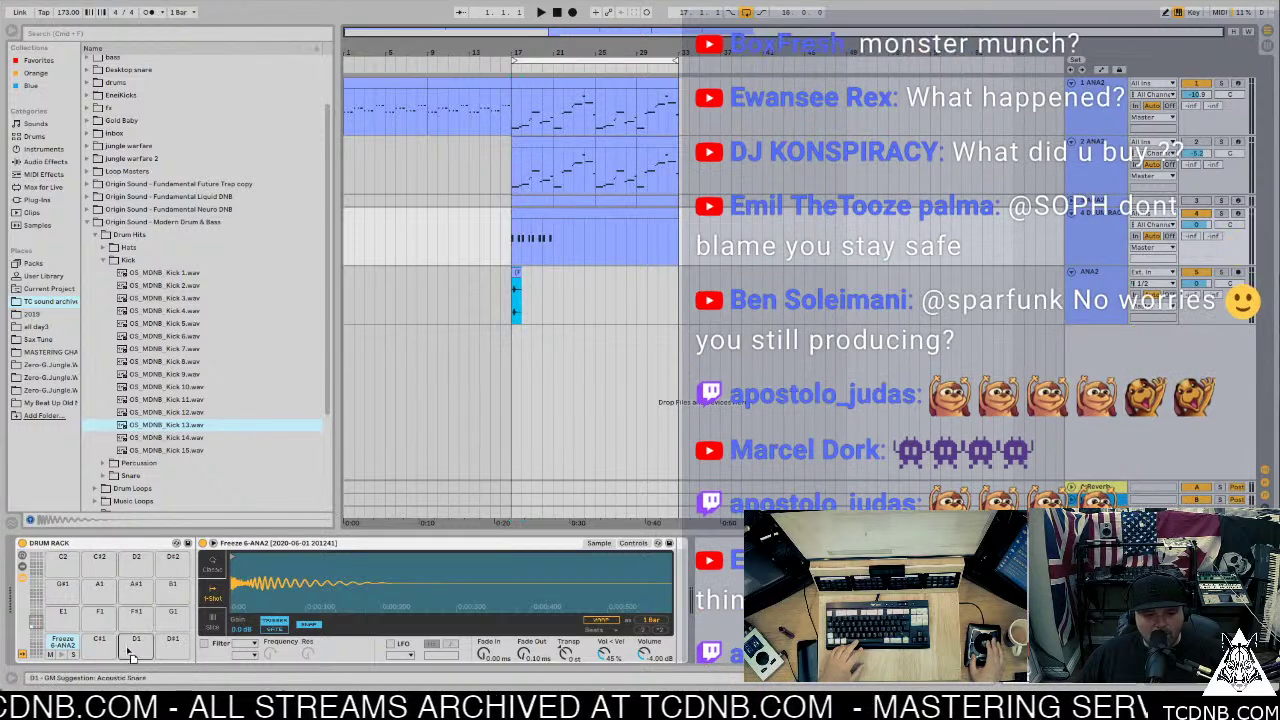
{"action": "left_click_drag", "start_coordinate": [97, 651], "coordinate": [98, 652]}
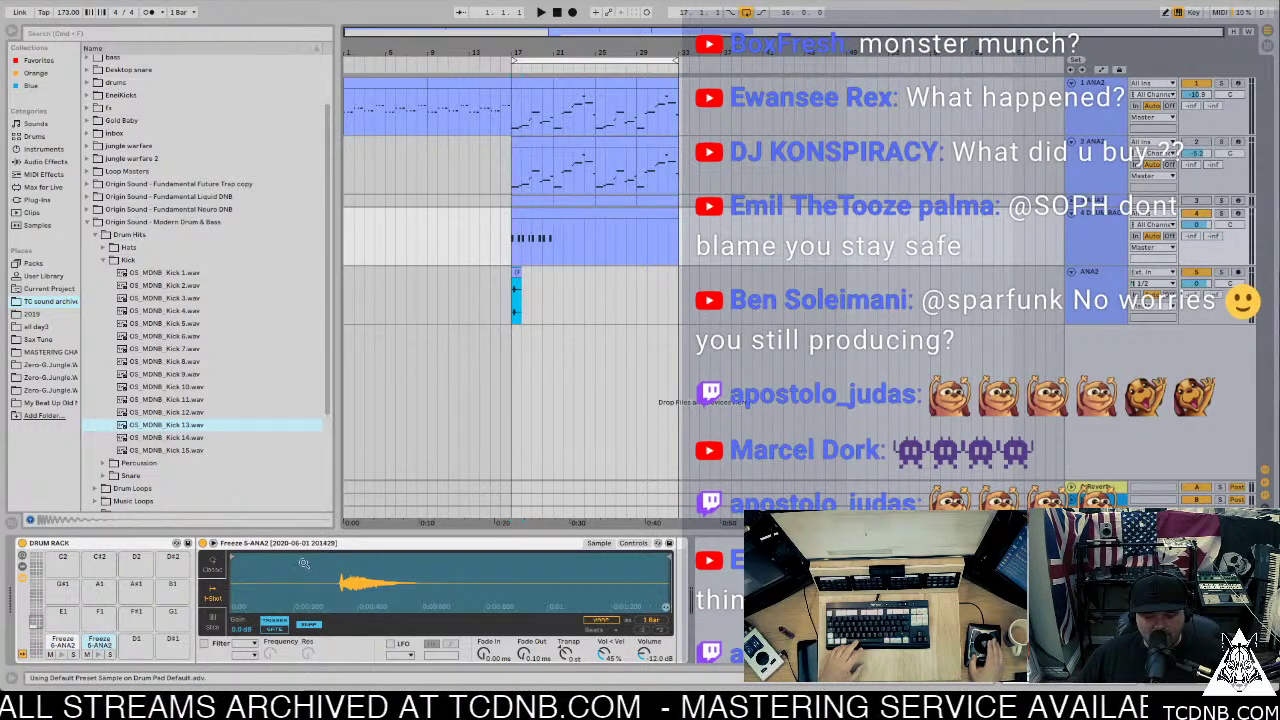
Step: Move the C#1 sample's start point to the beginning of its transient and play the arrangement
{"action": "left_click_drag", "start_coordinate": [232, 552], "coordinate": [334, 547]}
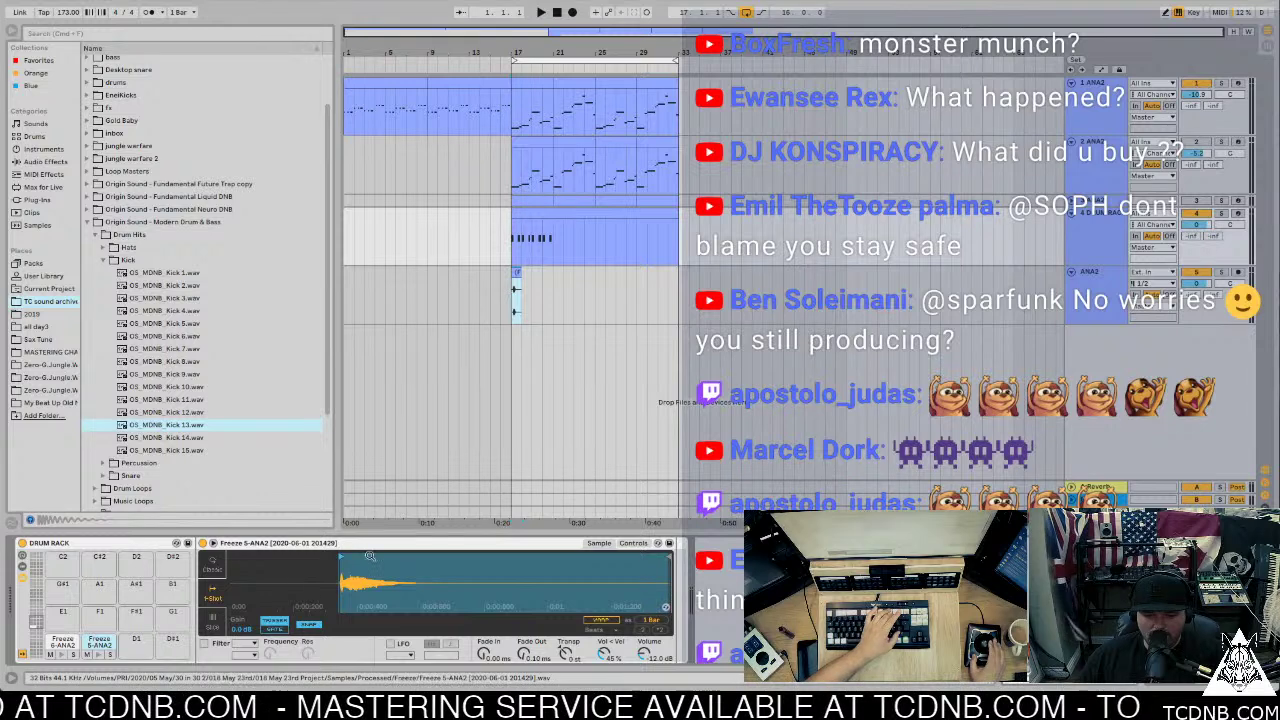
{"action": "mouse_move", "coordinate": [340, 583]}
{"action": "left_mouse_down"}
{"action": "mouse_move", "coordinate": [311, 556]}
{"action": "mouse_move", "coordinate": [350, 555]}
{"action": "mouse_move", "coordinate": [360, 600]}
{"action": "mouse_move", "coordinate": [331, 553]}
{"action": "left_mouse_up"}
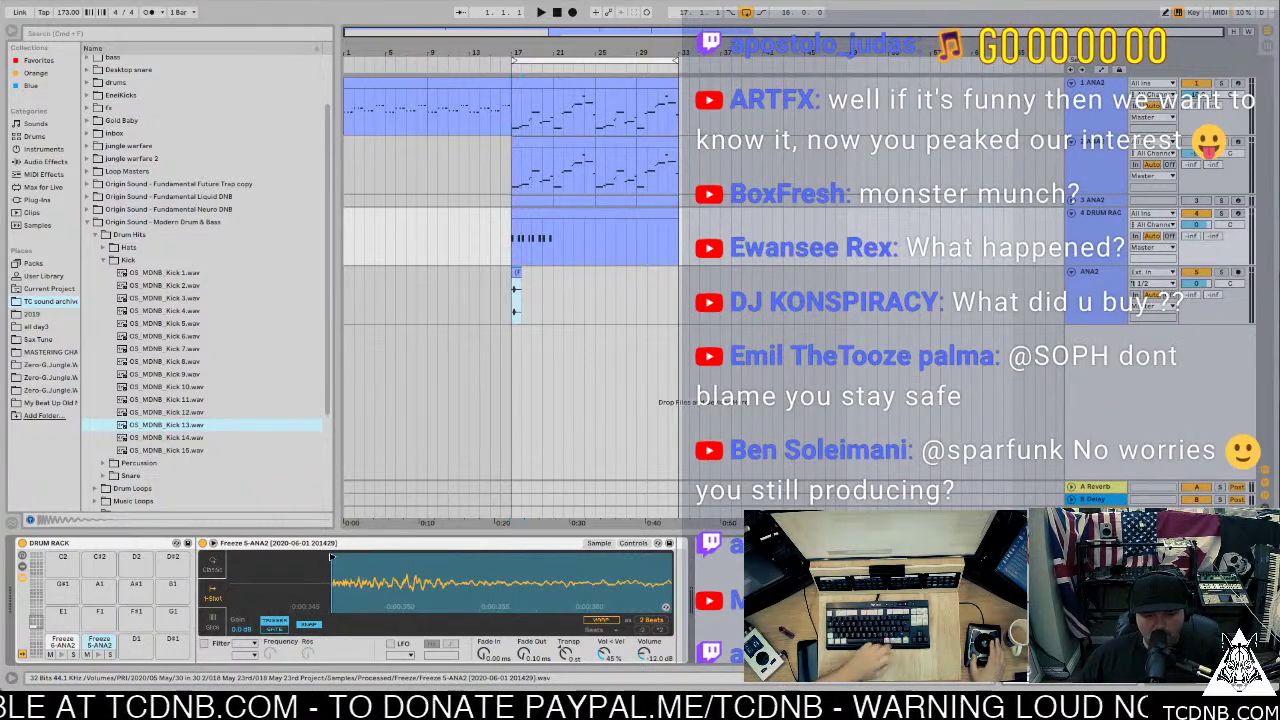
{"action": "key", "text": "space"}
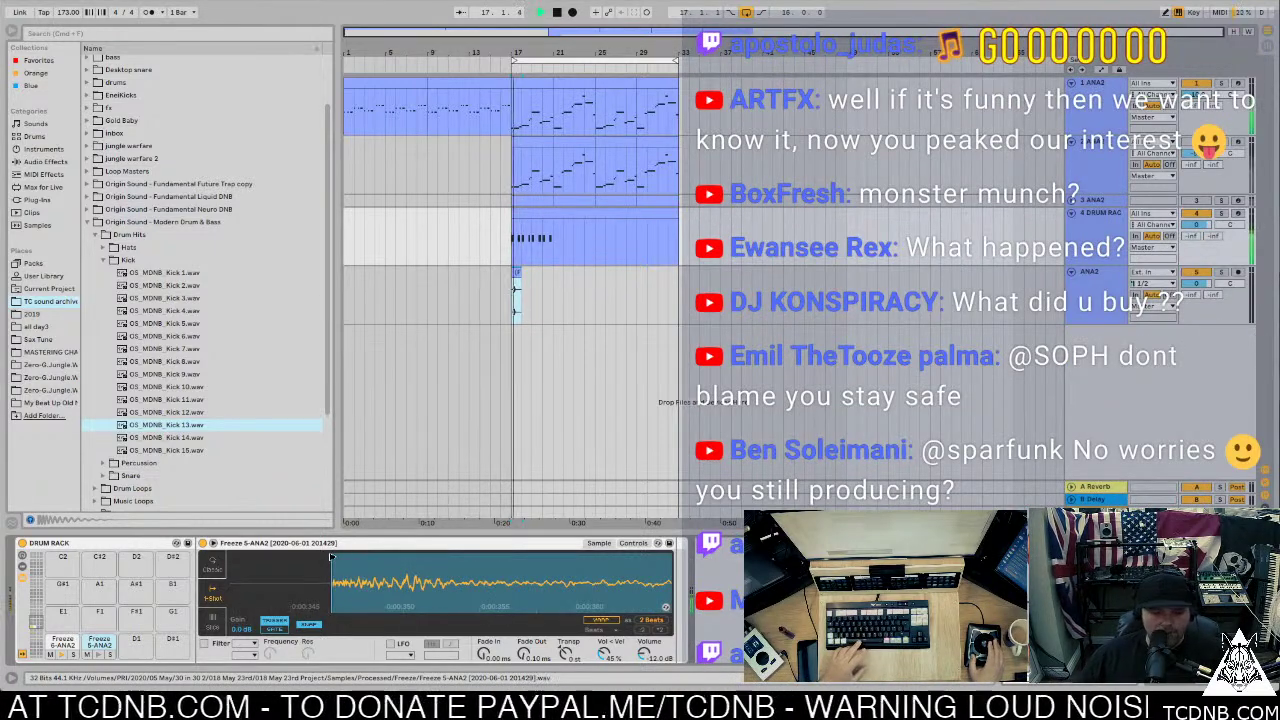
Step: Deactivate the flattened ANA2 audio track and show the Drum Rack devices again
{"action": "left_click", "coordinate": [517, 272]}
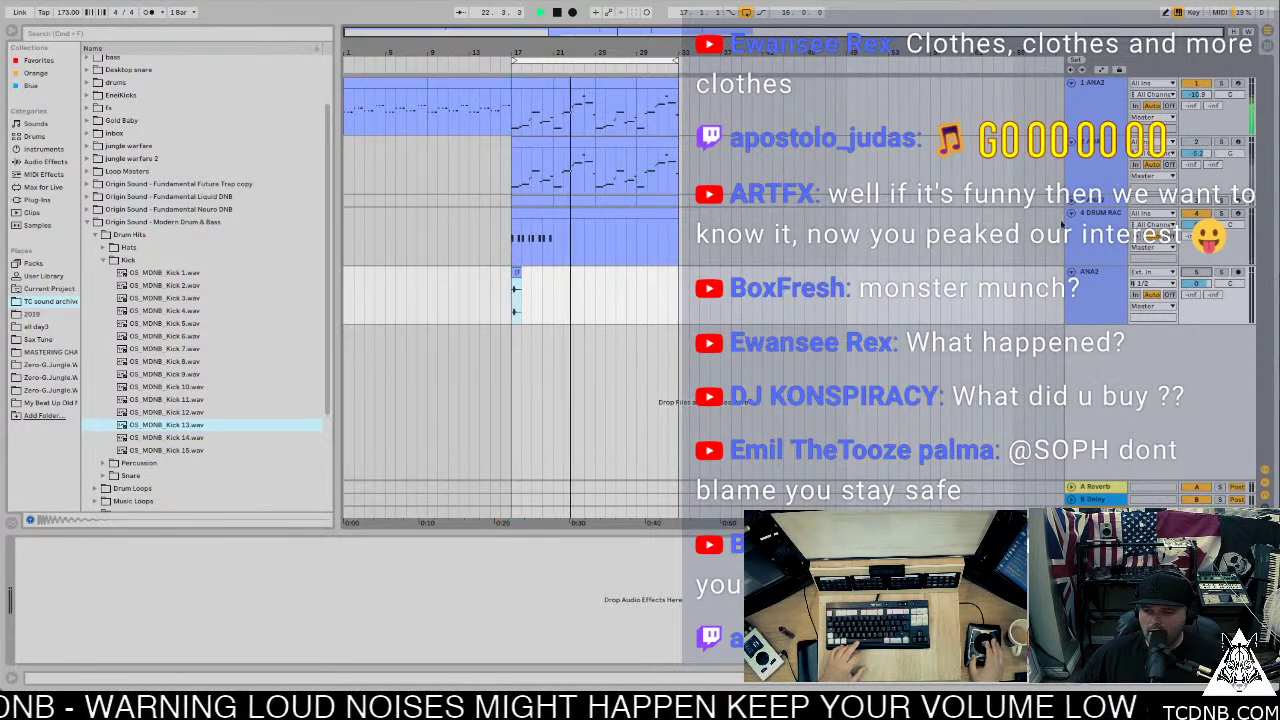
{"action": "left_click", "coordinate": [1062, 226]}
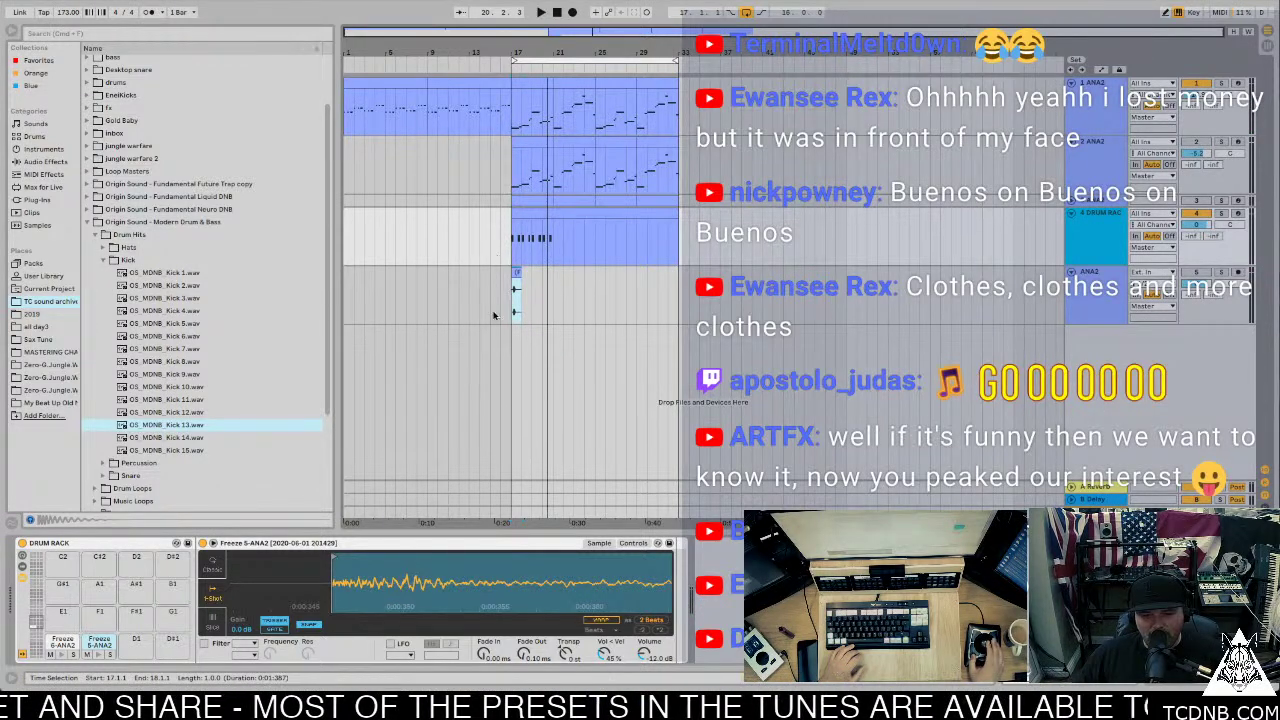
{"action": "left_click", "coordinate": [519, 278]}
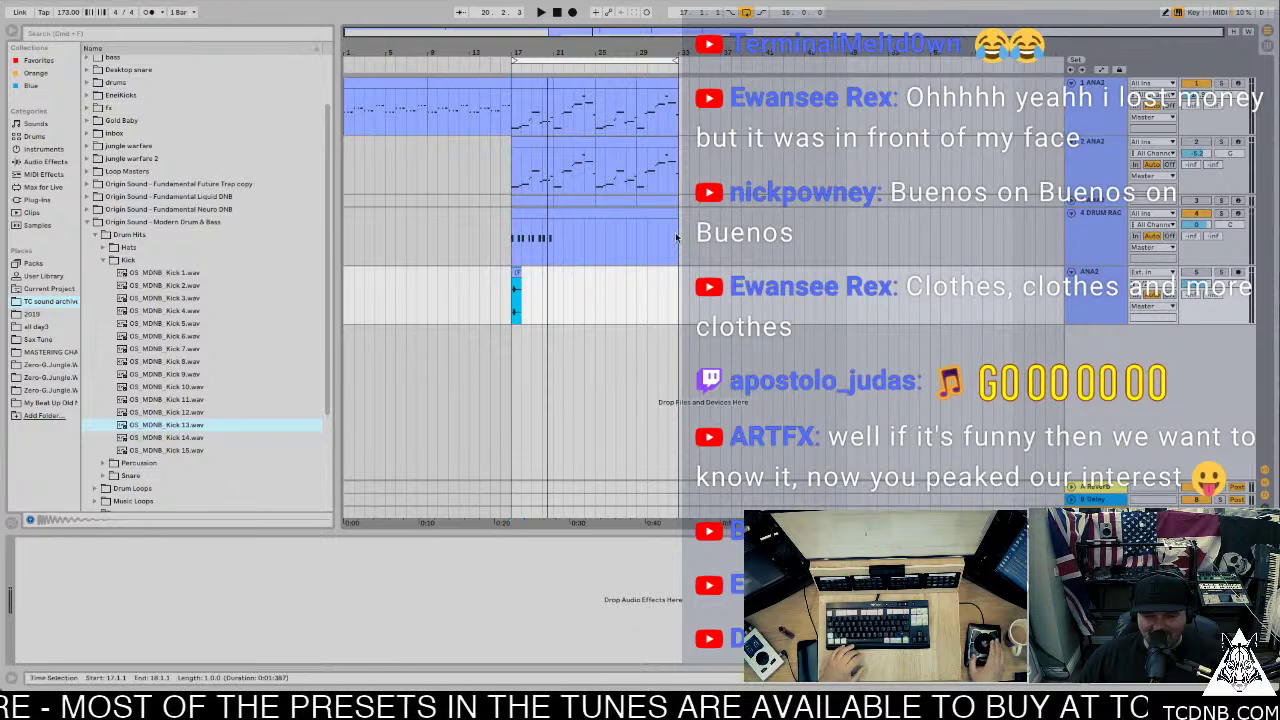
{"action": "left_click", "coordinate": [1095, 237]}
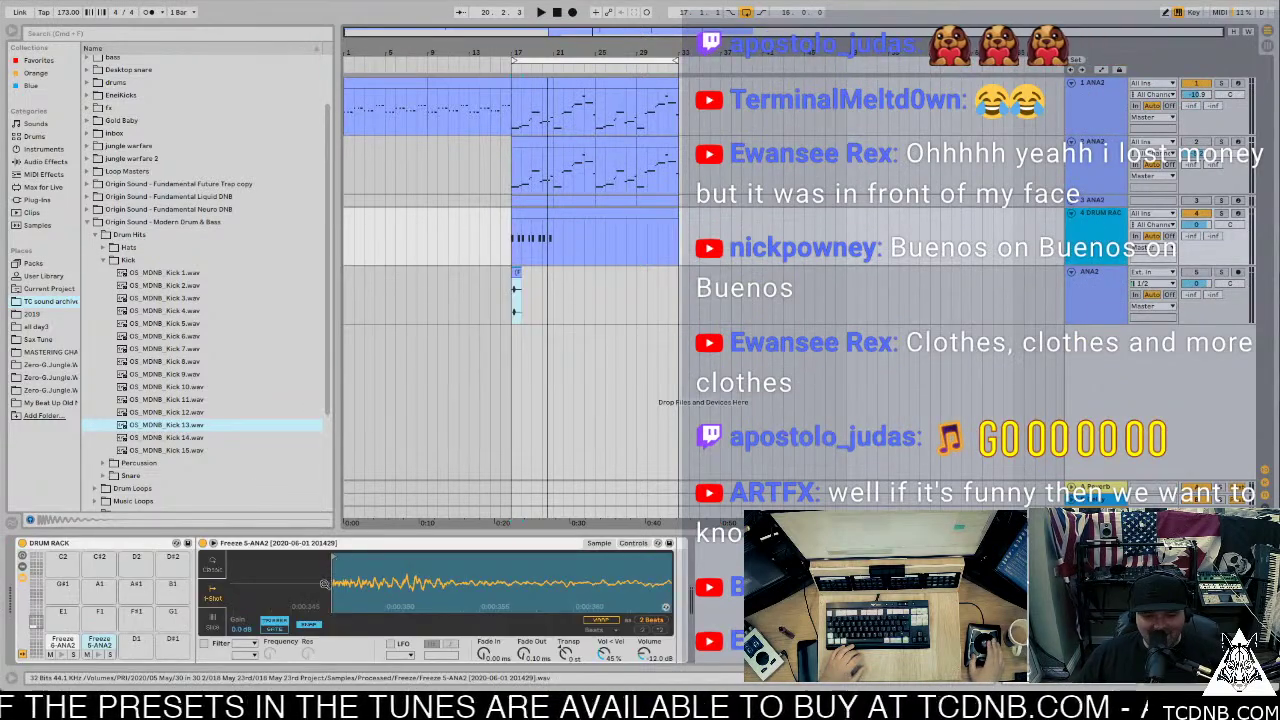
Step: In the Drum Rack clip, place C#1 hits on beats 2 and 4 of bar 1 and duplicate them through bar 4
{"action": "double_click", "coordinate": [557, 217]}
{"action": "left_click", "coordinate": [268, 222]}
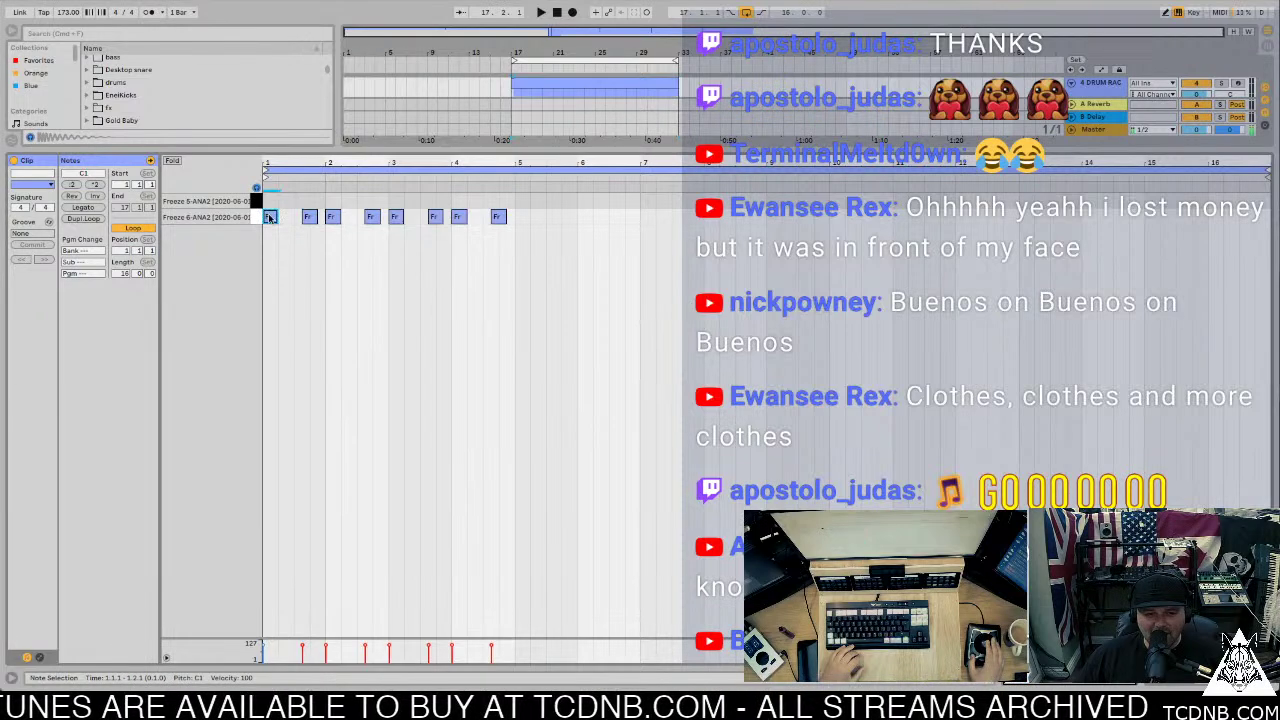
{"action": "double_click", "coordinate": [285, 201]}
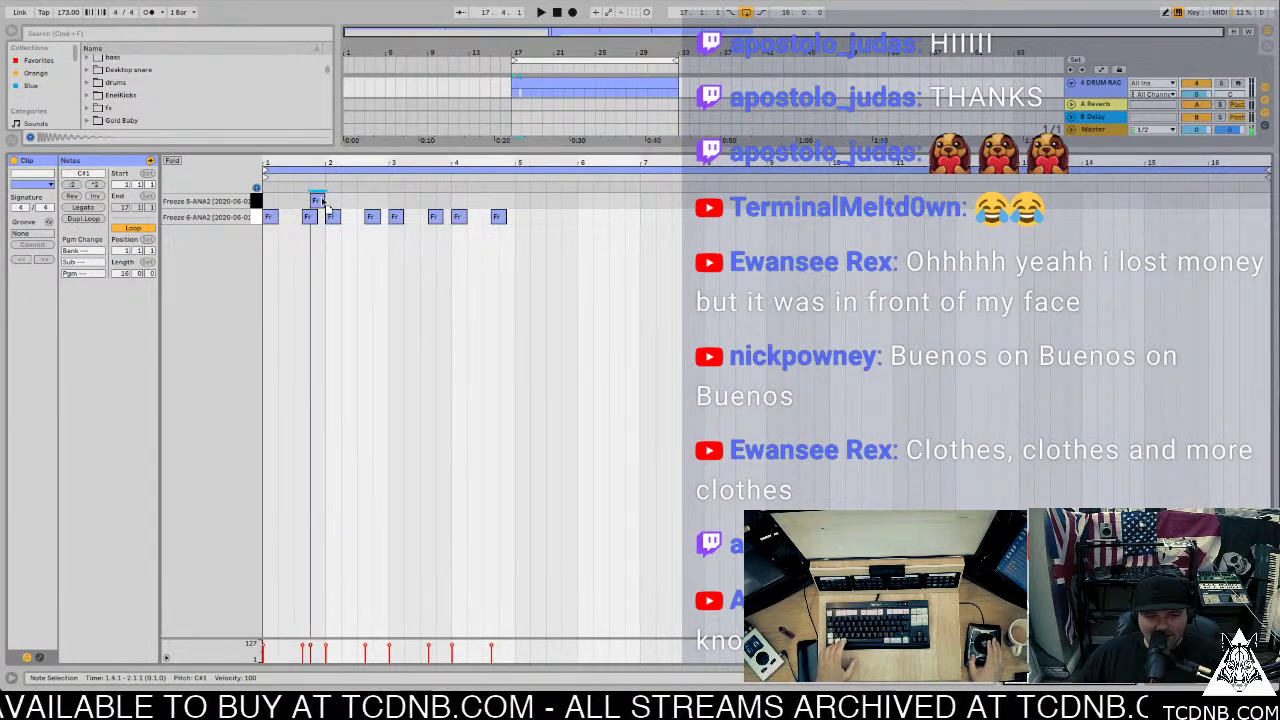
{"action": "double_click", "coordinate": [316, 201]}
{"action": "left_click", "coordinate": [285, 201], "text": "shift"}
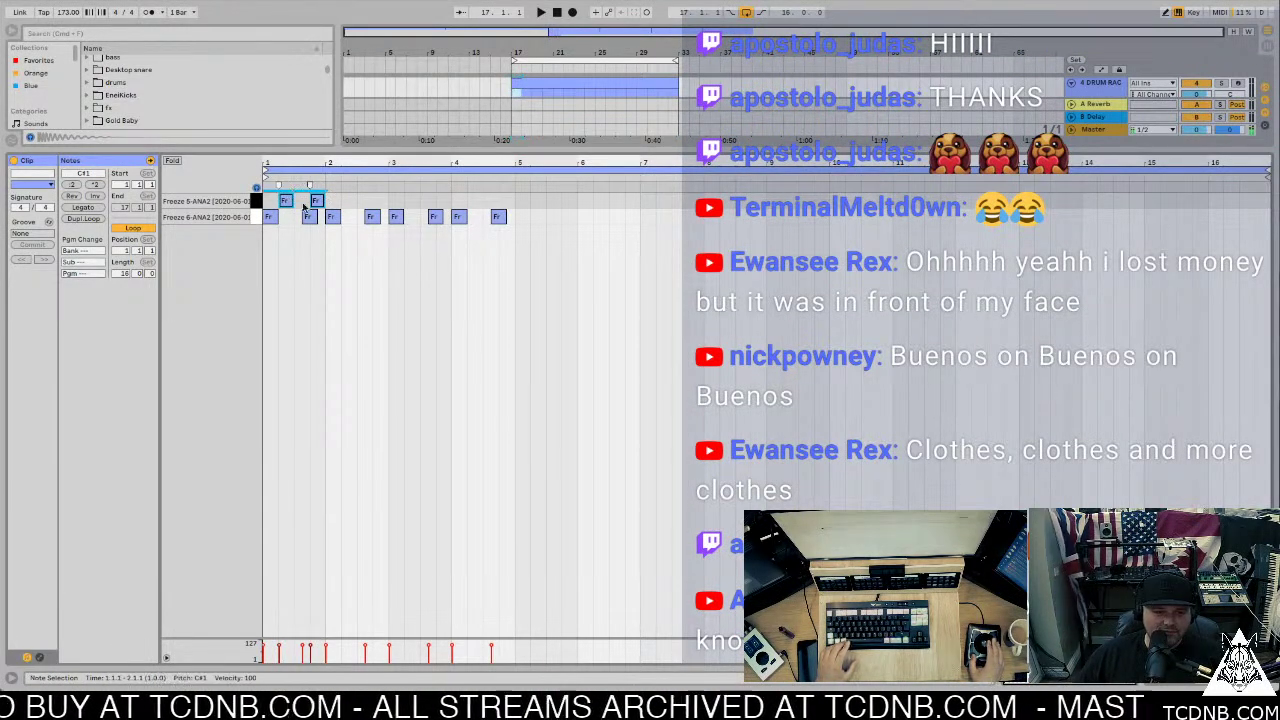
{"action": "key", "text": "ctrl+d"}
{"action": "key", "text": "ctrl+d"}
{"action": "key", "text": "ctrl+d"}
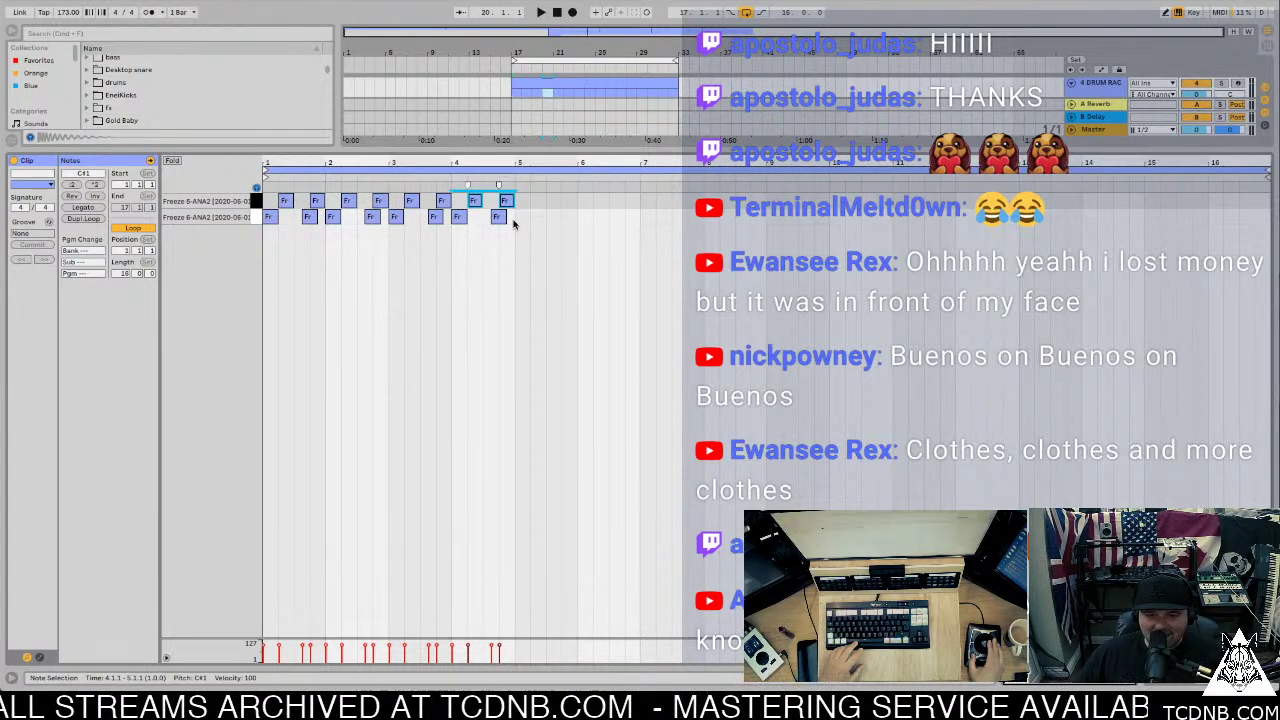
Step: Duplicate the complete four-bar drum pattern three times to fill the 16-bar clip and play it
{"action": "key", "text": "ctrl+a"}
{"action": "key", "text": "ctrl+d"}
{"action": "key", "text": "ctrl+d"}
{"action": "key", "text": "ctrl+d"}
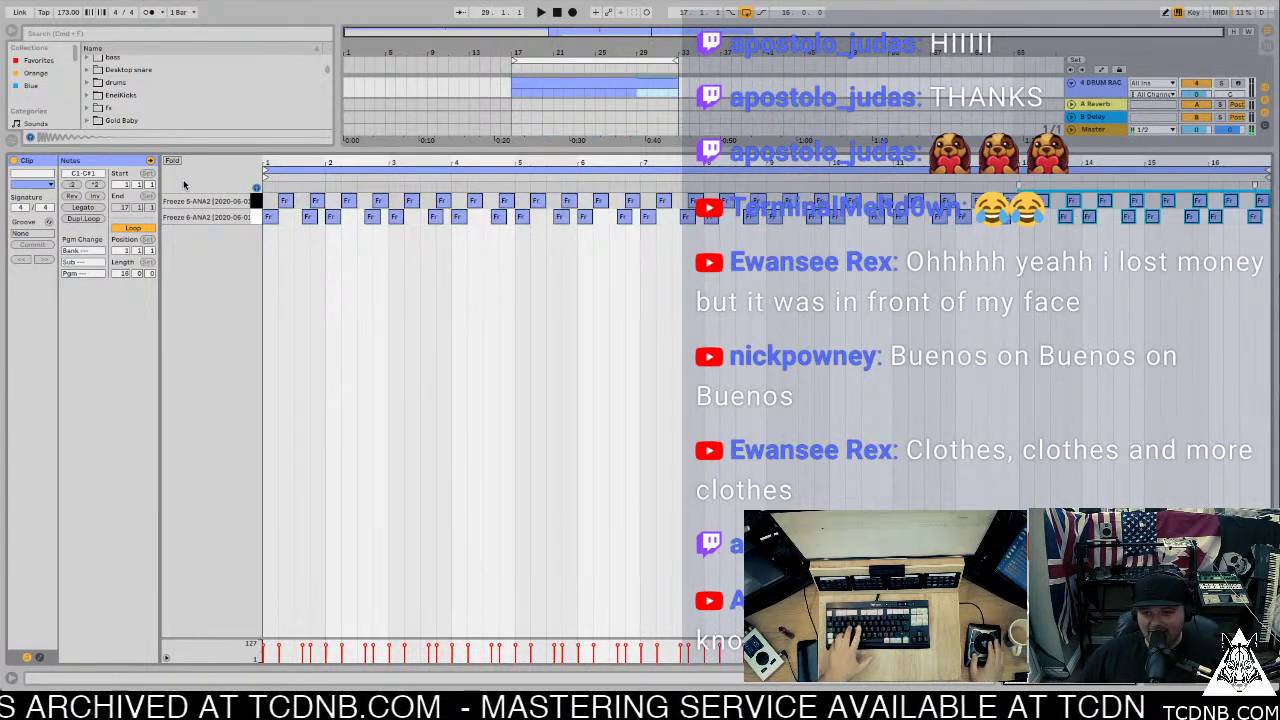
{"action": "key", "text": "space"}
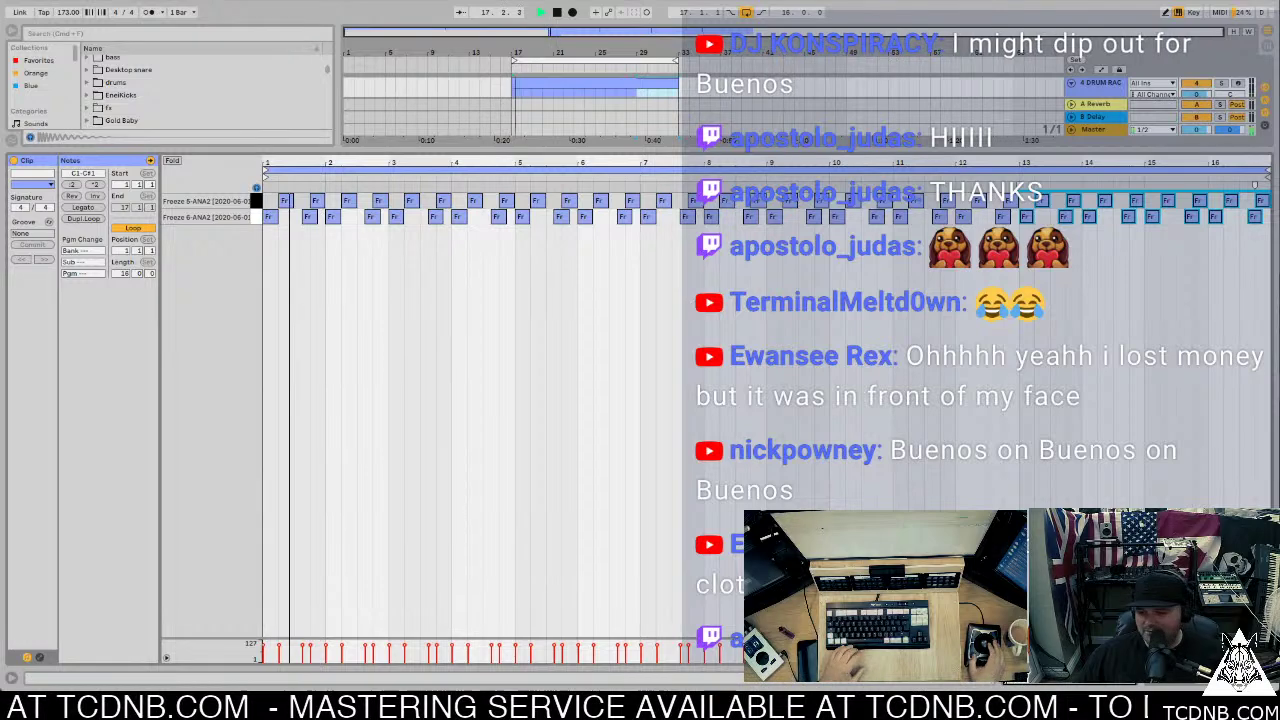
Step: Set the C#1 sample's volume to -4.57 dB in the Drum Rack, stop playback and hide the devices
{"action": "key", "text": "shift+Tab"}
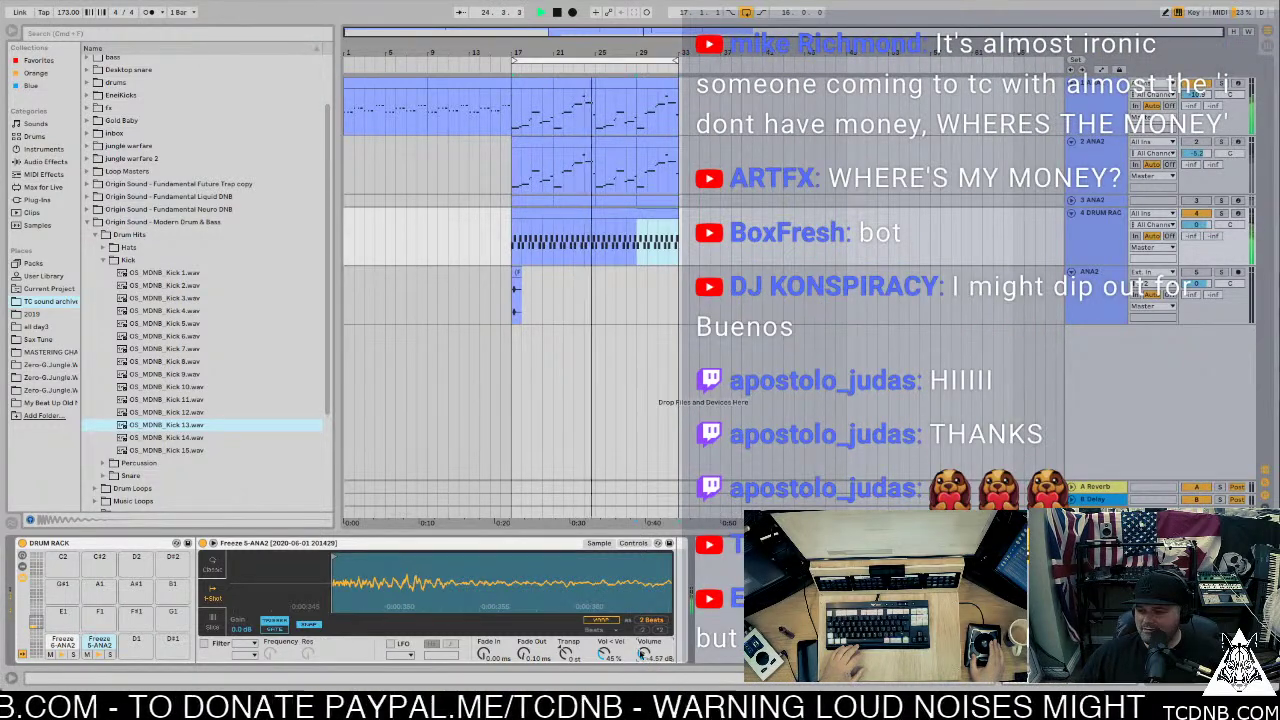
{"action": "left_click_drag", "start_coordinate": [642, 655], "coordinate": [642, 662]}
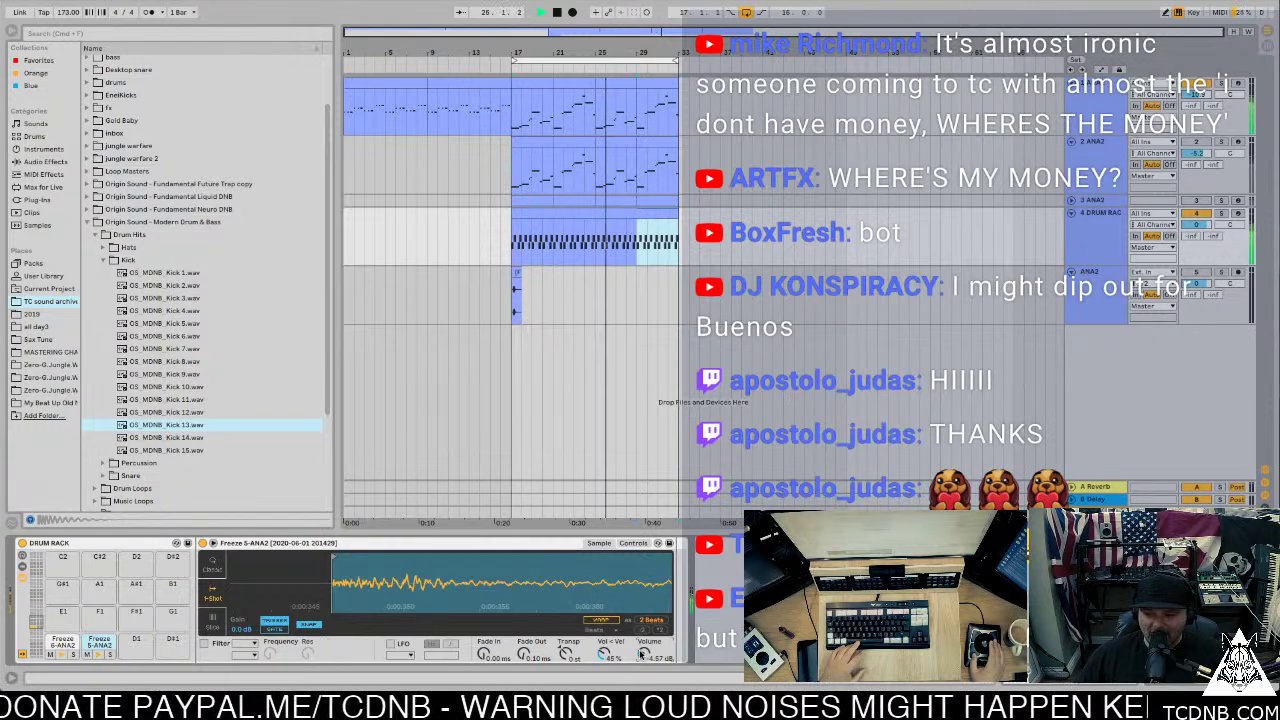
{"action": "key", "text": "space"}
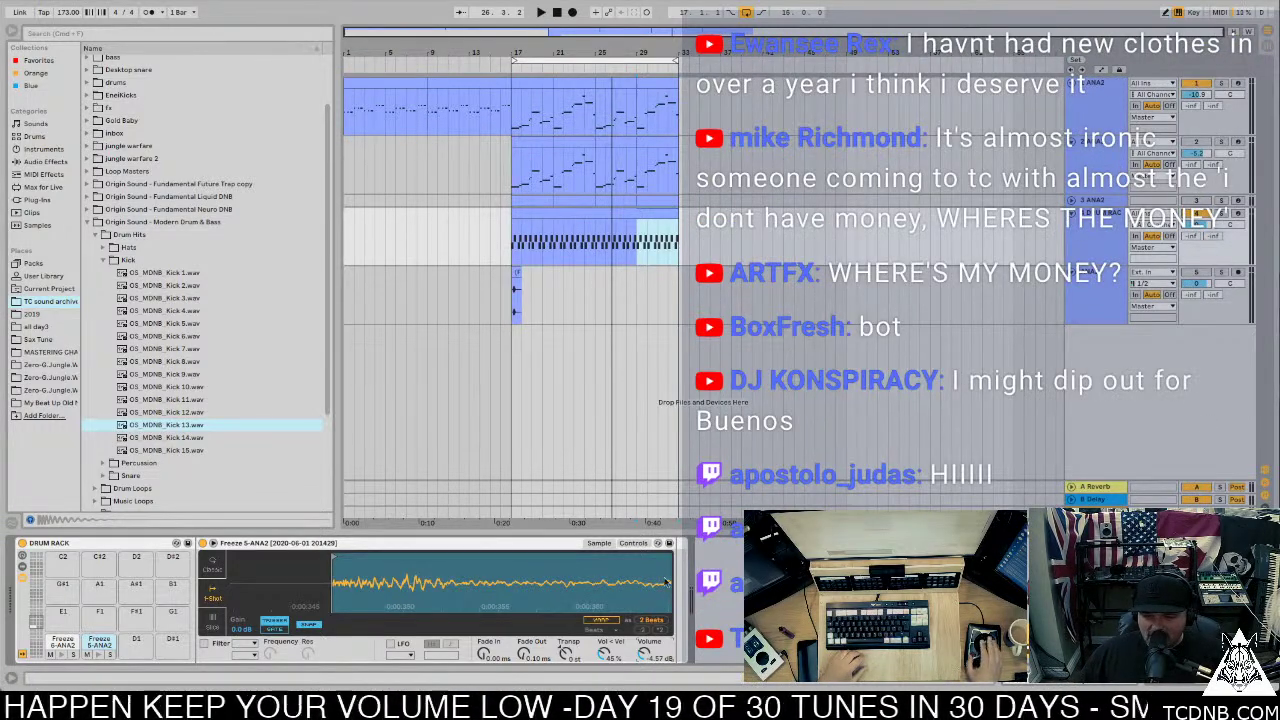
{"action": "key", "text": "ctrl+alt+l"}
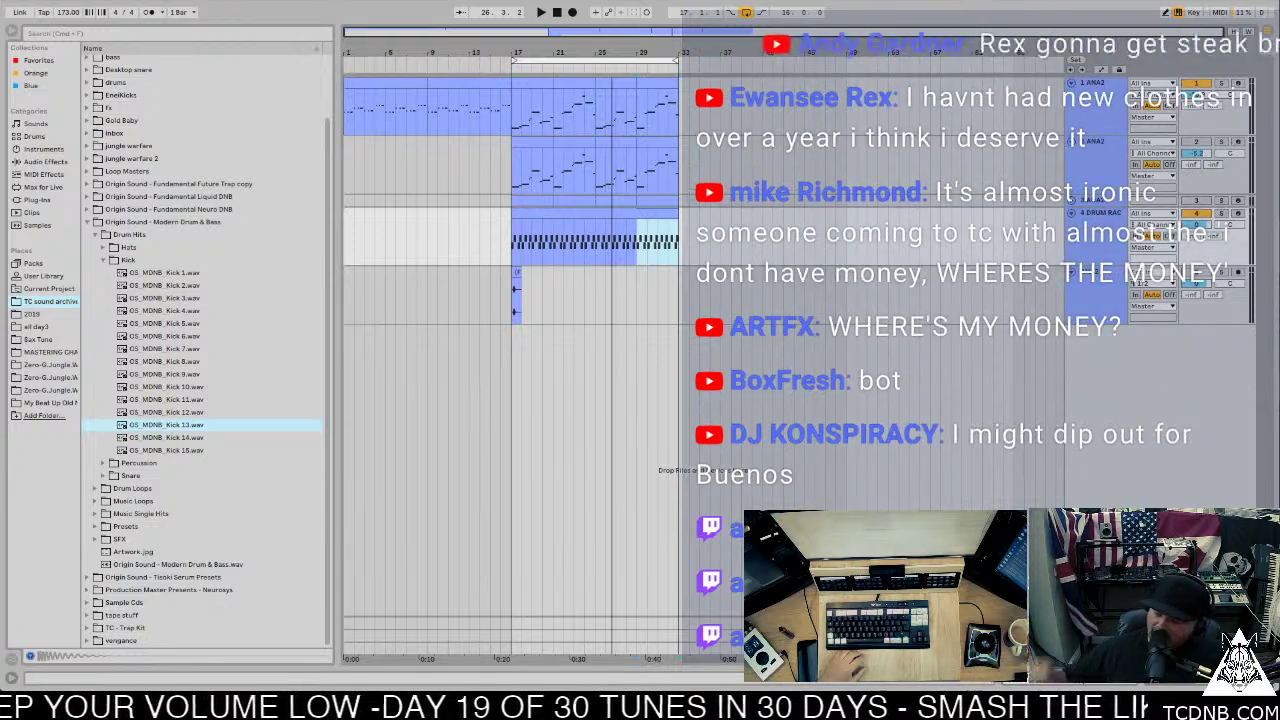
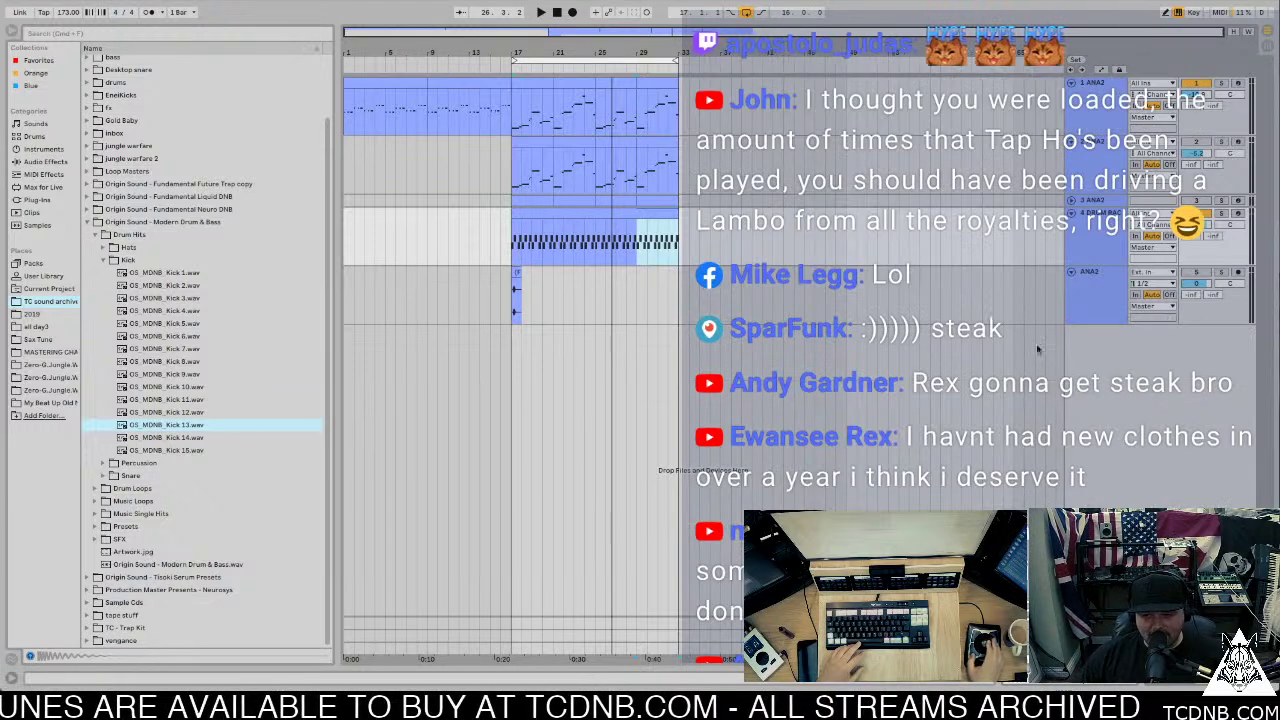
Step: Play the Drum Rack pattern with the ANA2 parts from bar 17 and stop playback
{"action": "left_click", "coordinate": [1117, 245]}
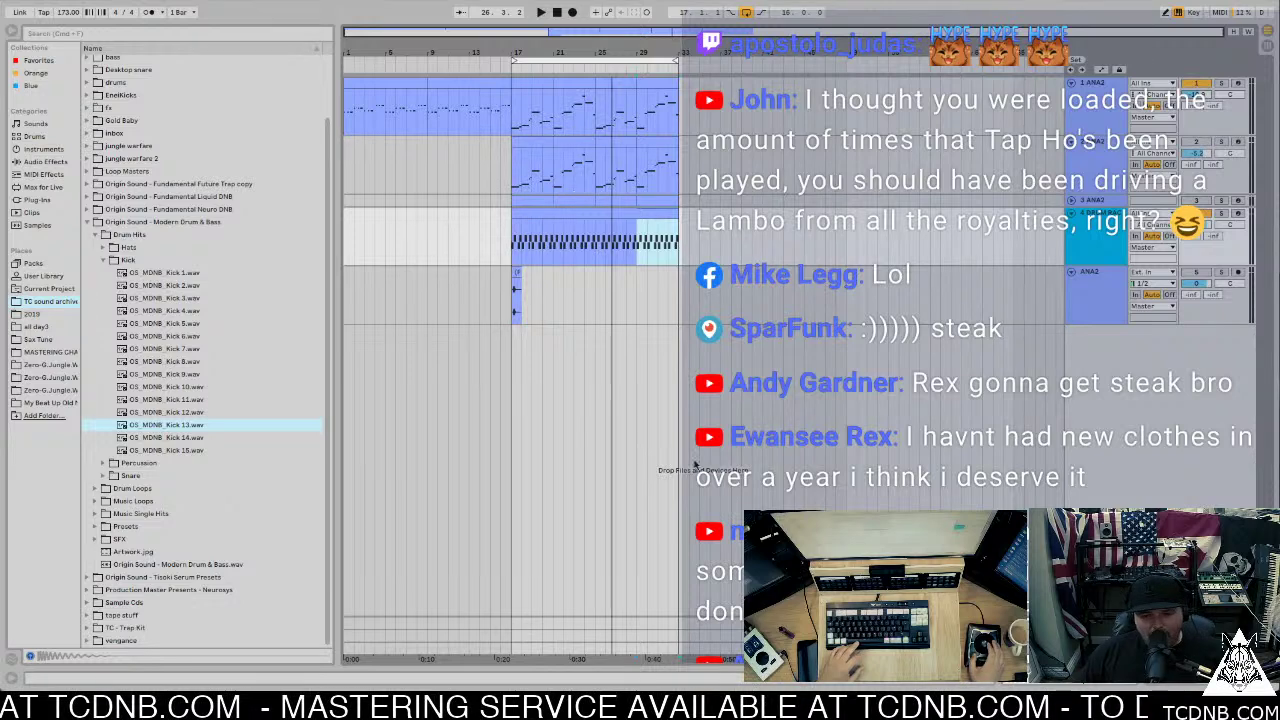
{"action": "left_click", "coordinate": [541, 212]}
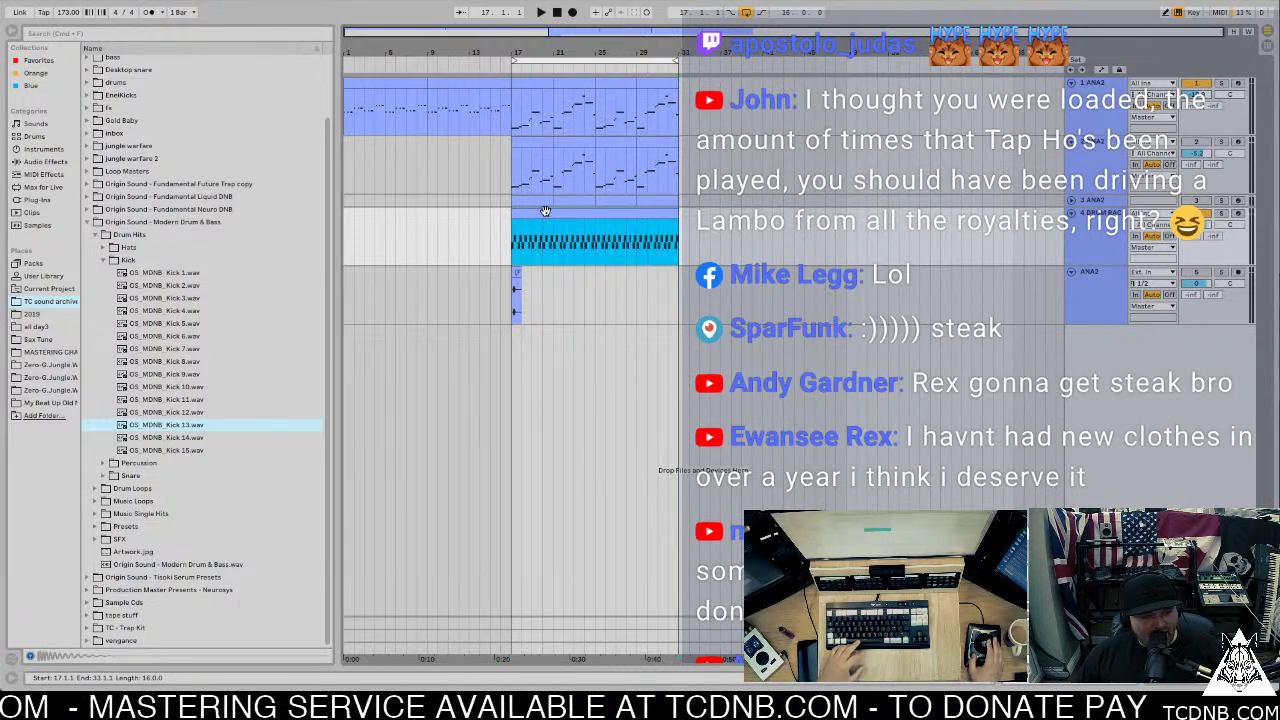
{"action": "key", "text": "space"}
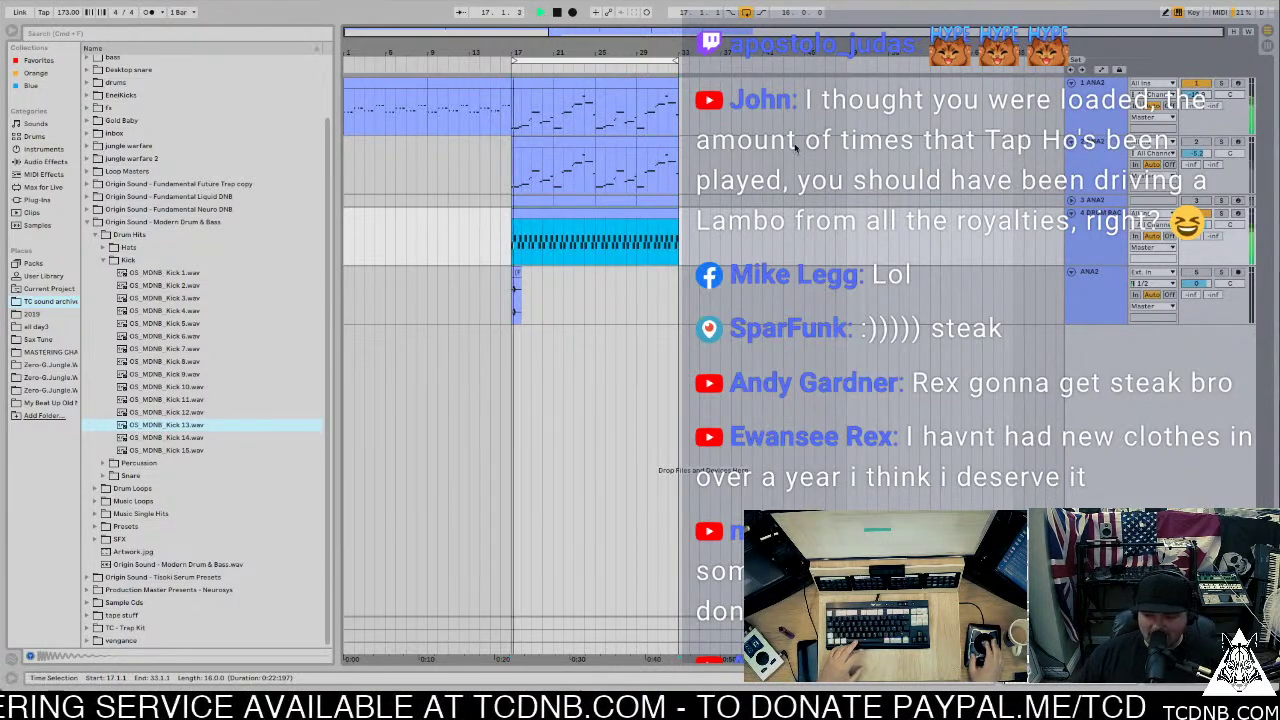
{"action": "left_click", "coordinate": [1100, 245]}
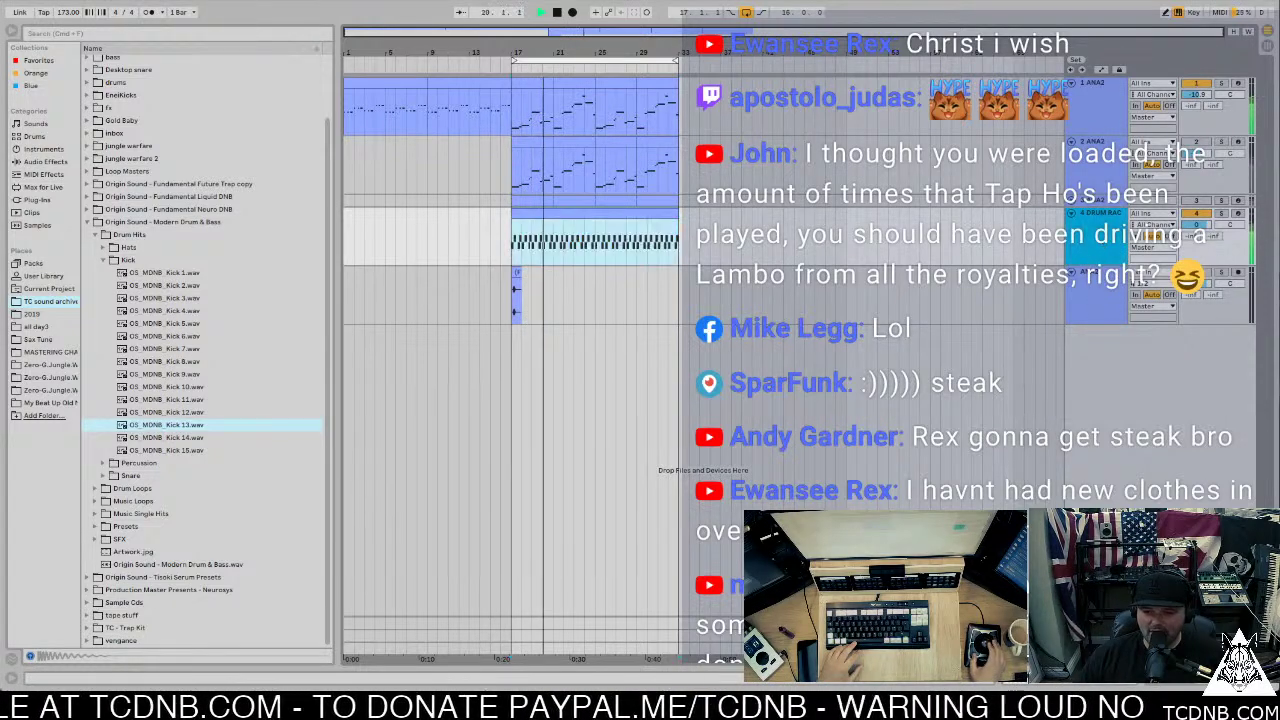
{"action": "key", "text": "space"}
Step: Load OS_MDNB_Hat 3.wav from the Hats folder onto the Drum Rack's D1 pad and move its start point to the transient
{"action": "key", "text": "ctrl+alt+l"}
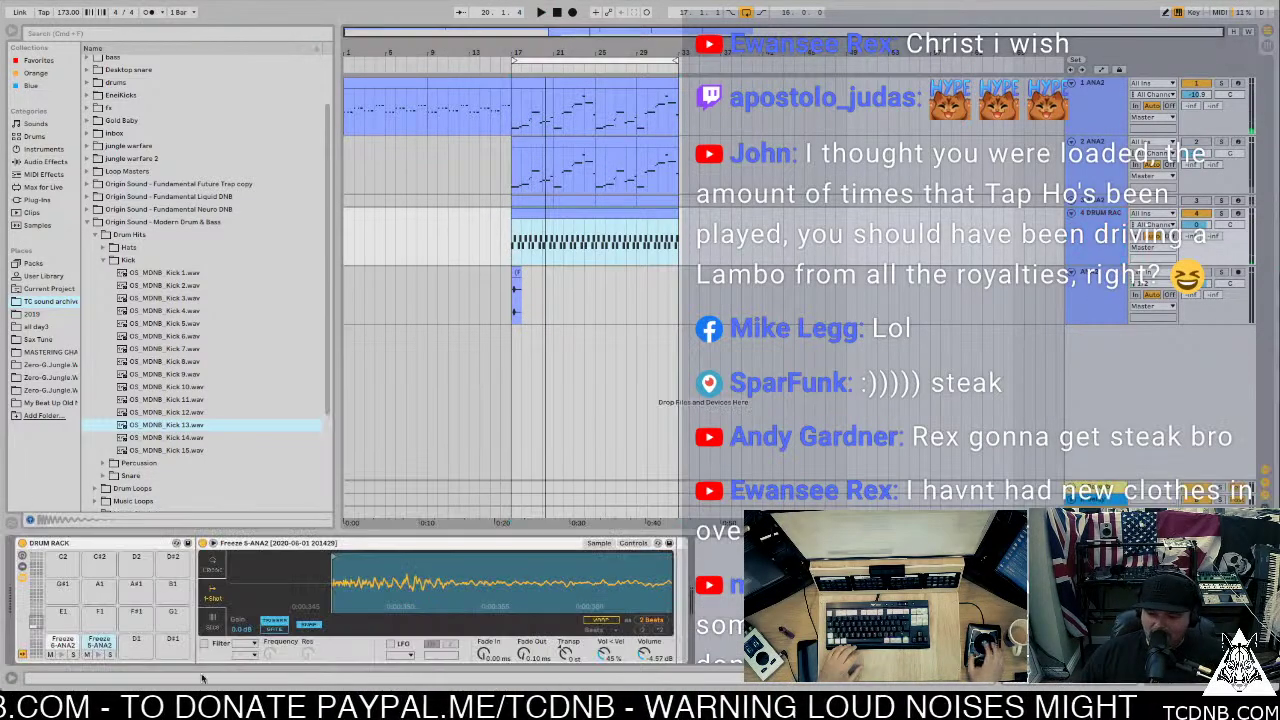
{"action": "left_click", "coordinate": [104, 261]}
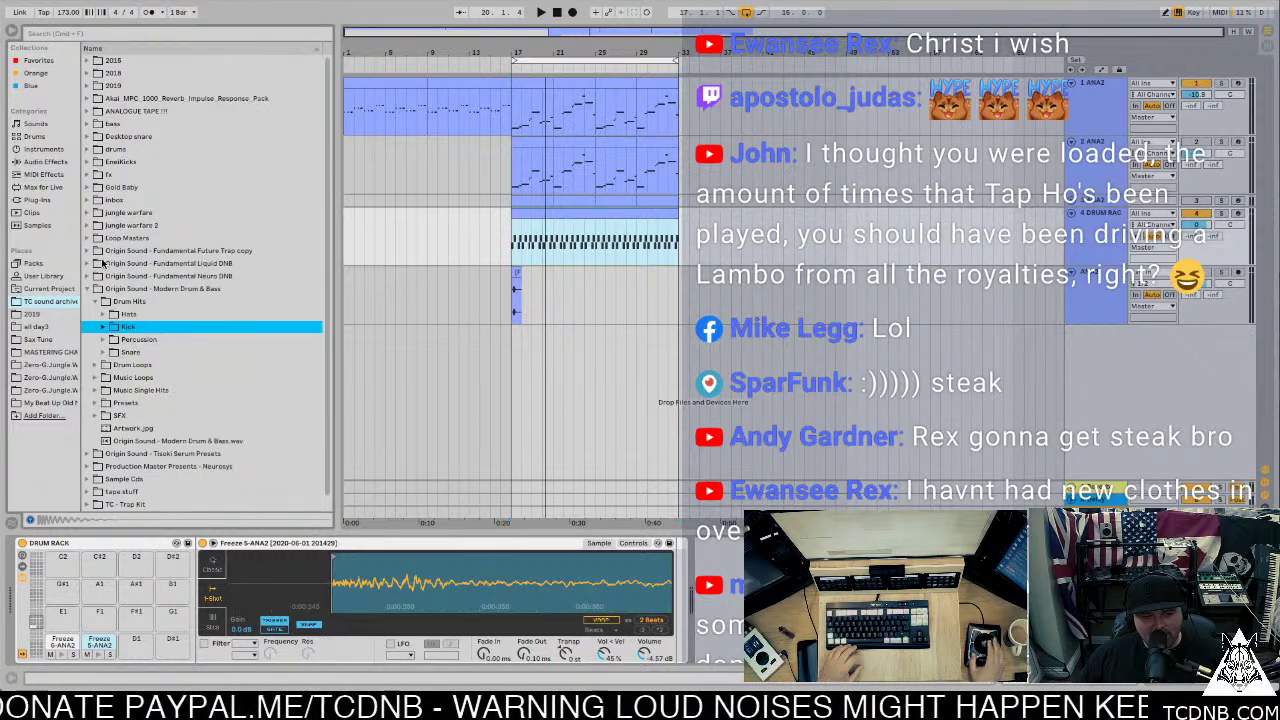
{"action": "left_click", "coordinate": [103, 314]}
{"action": "left_click", "coordinate": [155, 353]}
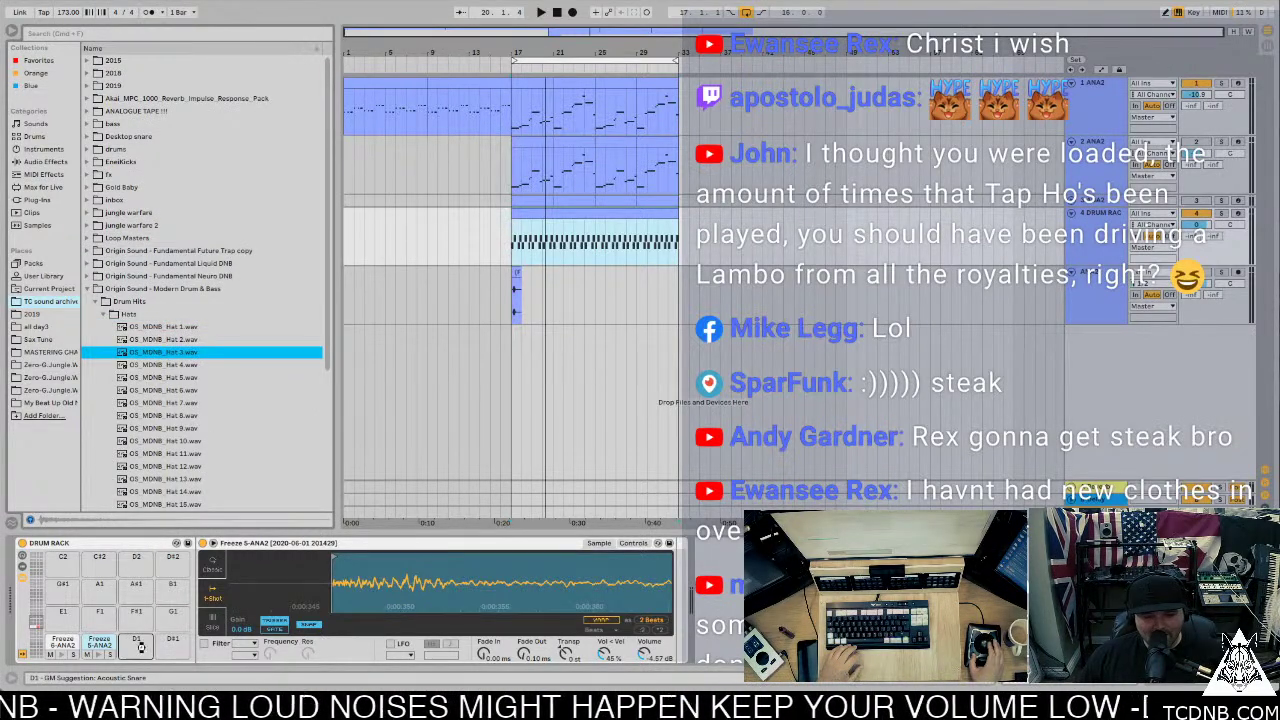
{"action": "left_click_drag", "start_coordinate": [141, 646], "coordinate": [143, 650]}
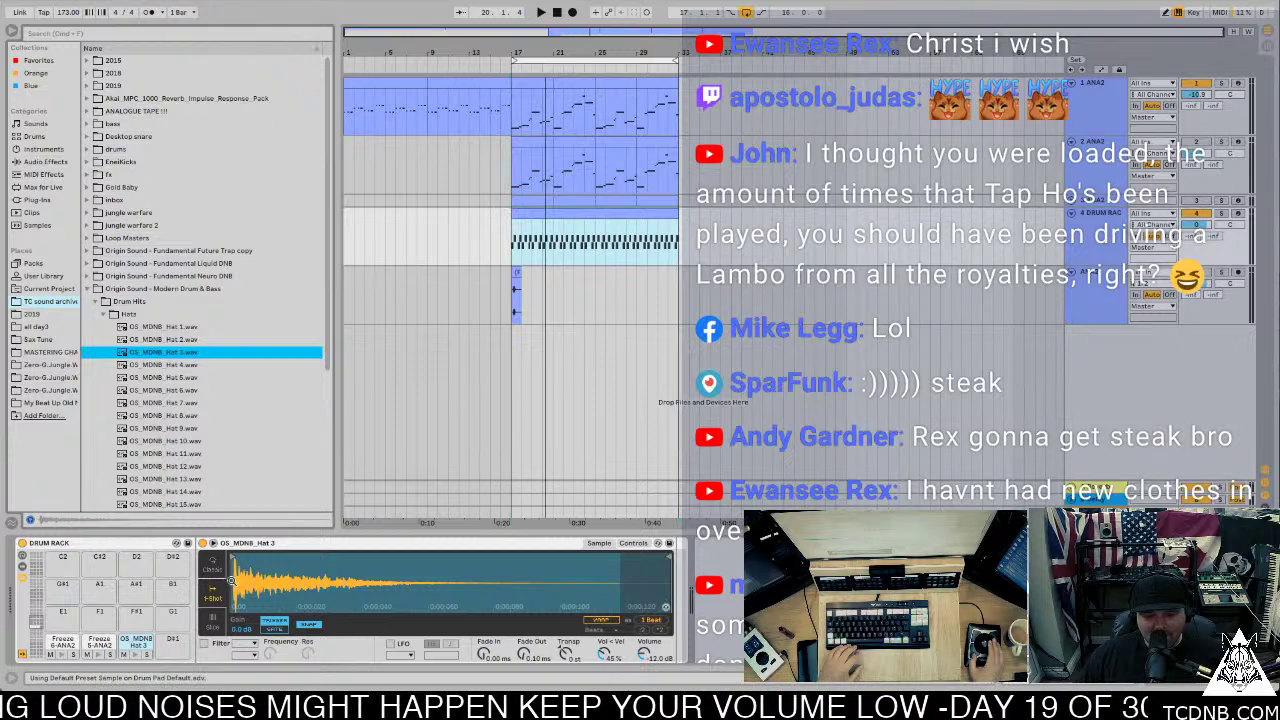
{"action": "scroll", "coordinate": [231, 580], "scroll_direction": "up", "scroll_amount": 5}
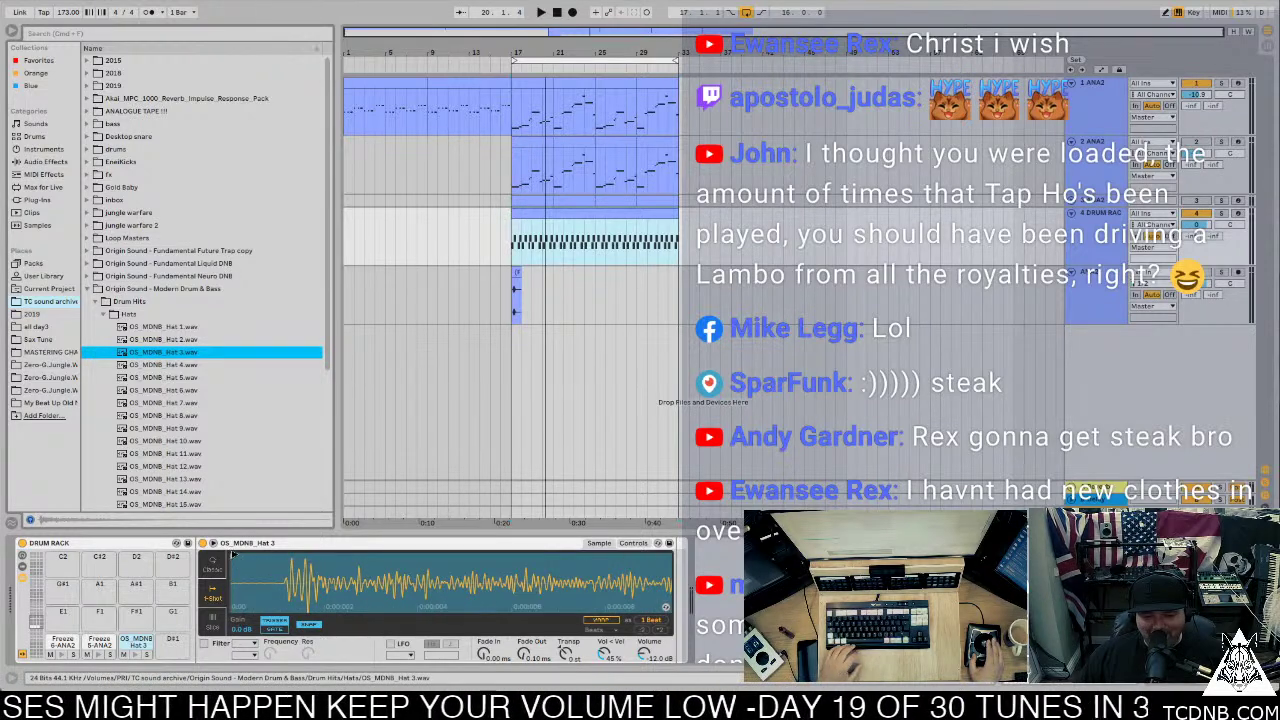
{"action": "left_click_drag", "start_coordinate": [233, 555], "coordinate": [276, 558]}
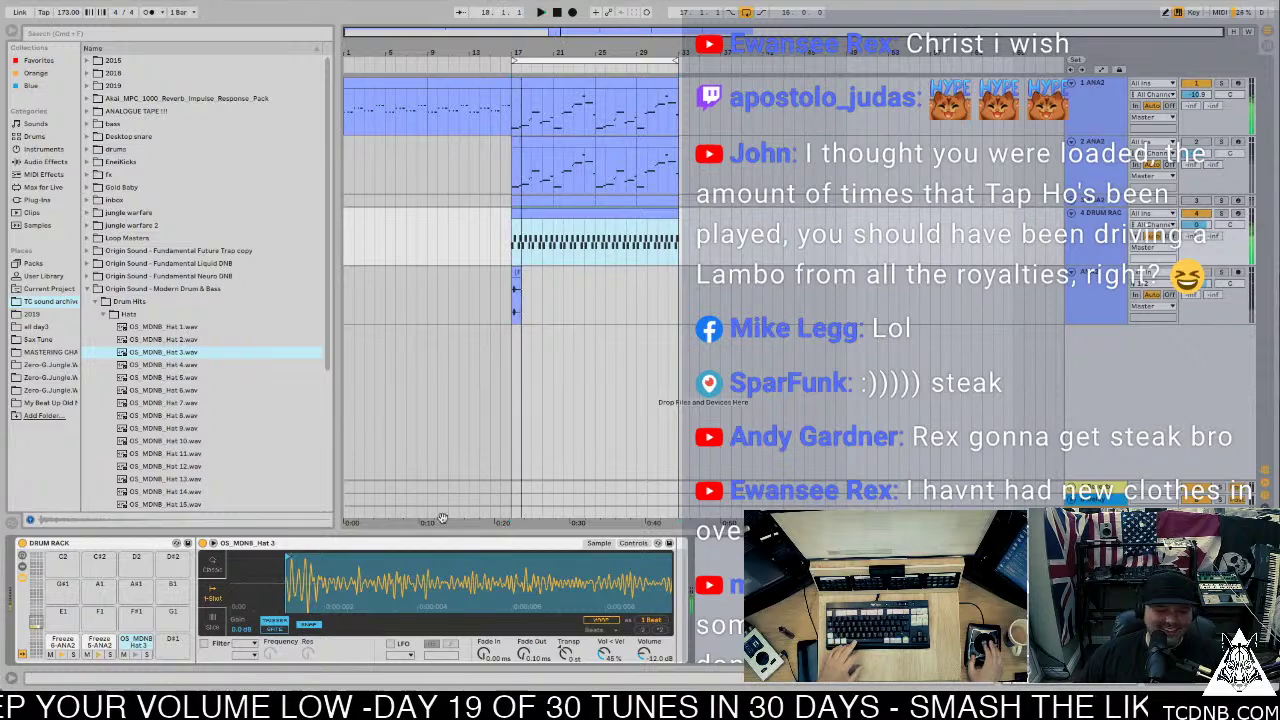
Step: In the Drum Rack clip, copy the C#1 hits to the D1 row on beats 1 and 3, and duplicate those hats one beat later
{"action": "double_click", "coordinate": [566, 212]}
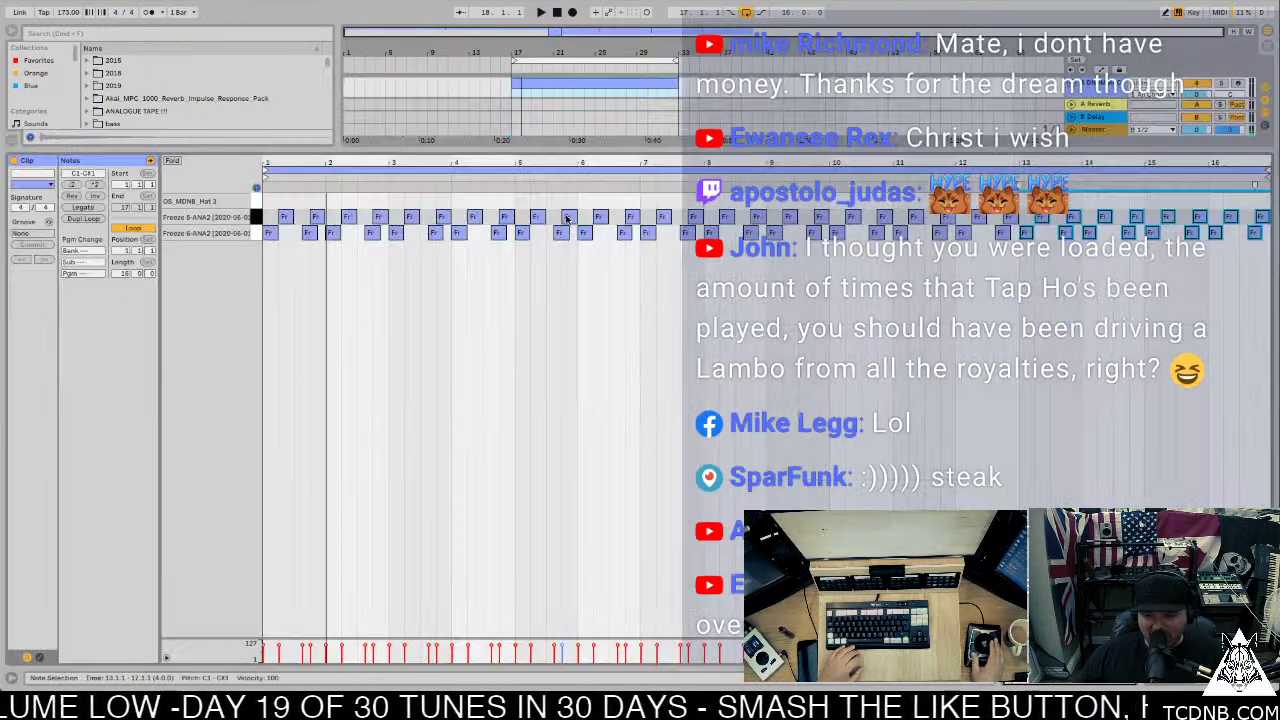
{"action": "left_click", "coordinate": [272, 228]}
{"action": "left_click", "coordinate": [285, 217]}
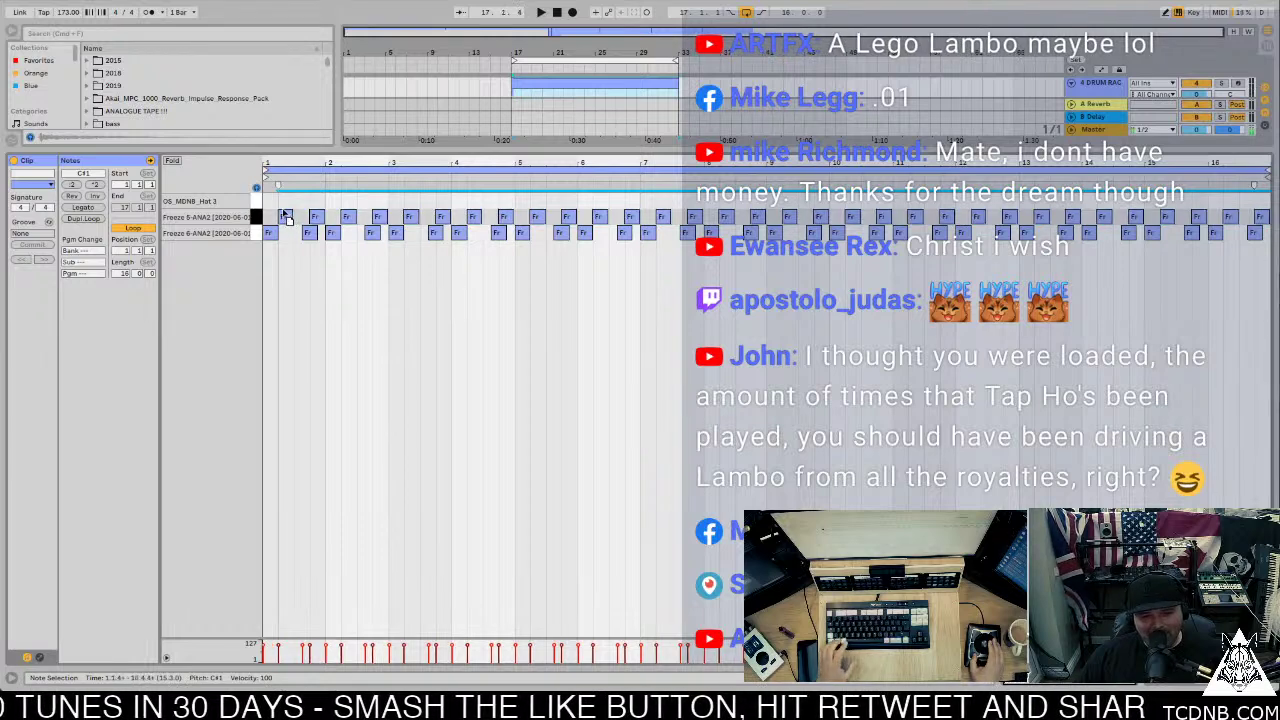
{"action": "left_click_drag", "start_coordinate": [285, 217], "coordinate": [272, 207]}
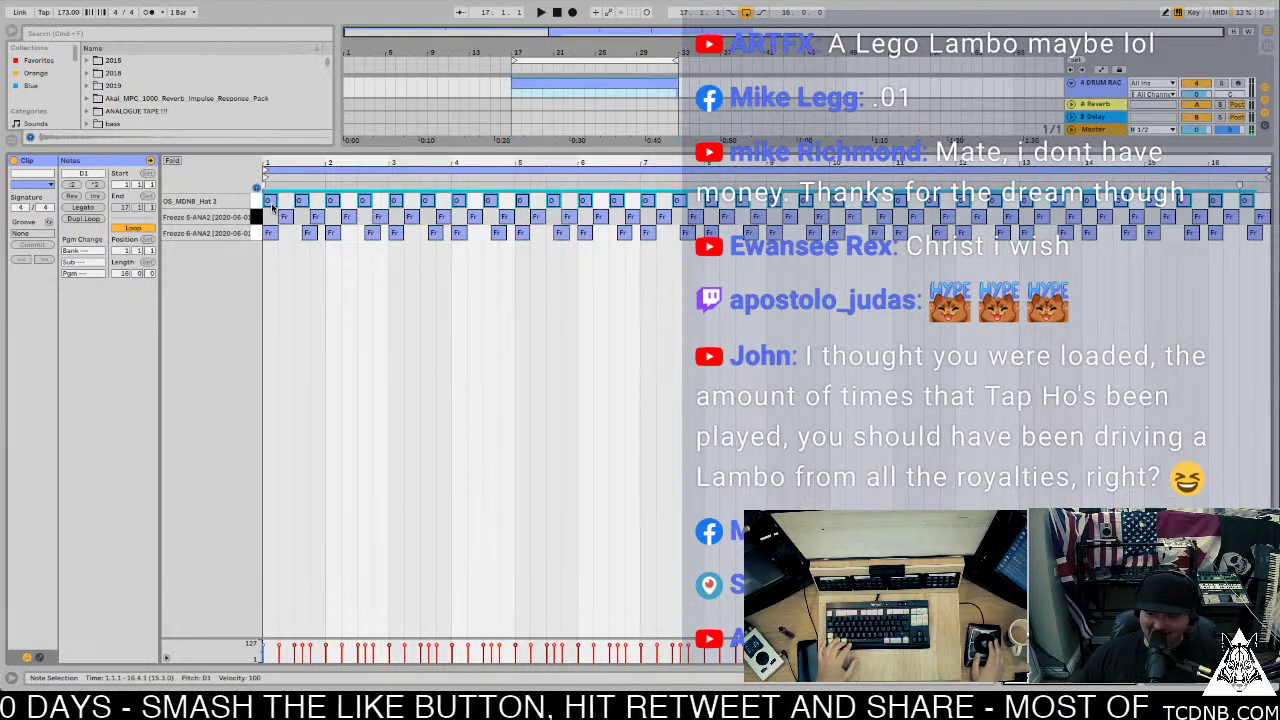
{"action": "key", "text": "space"}
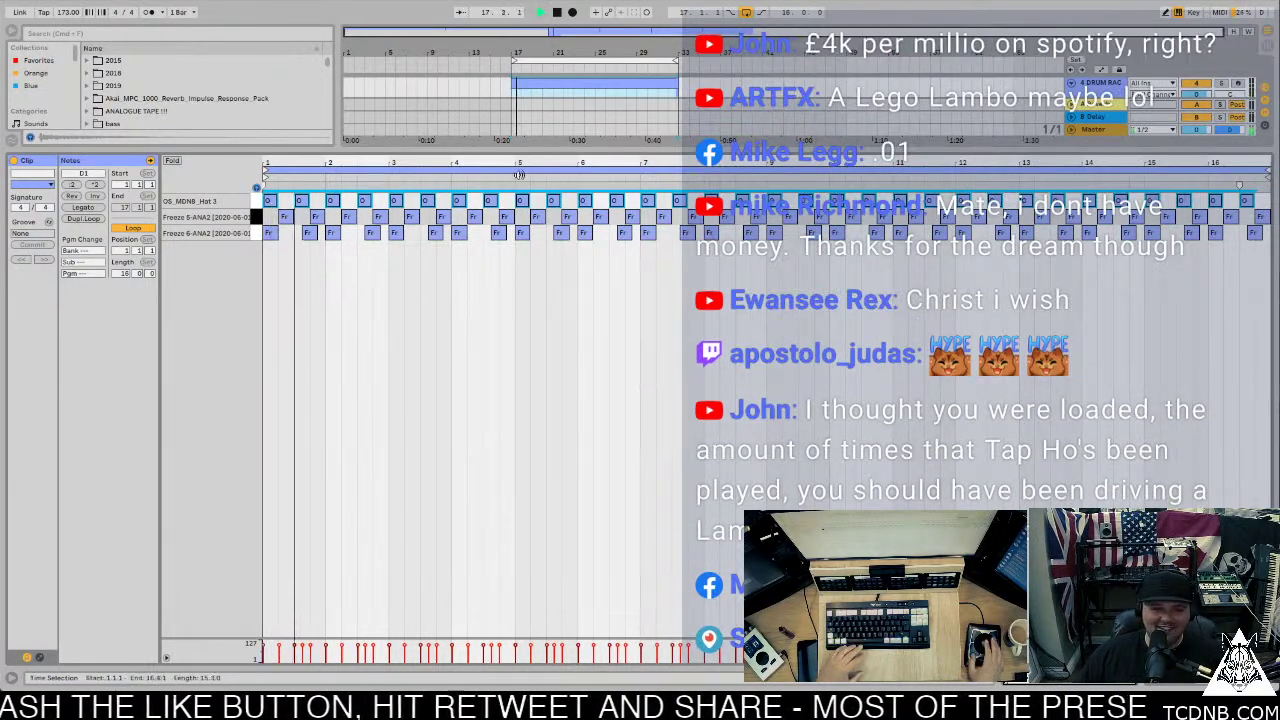
{"action": "left_click_drag", "start_coordinate": [270, 200], "coordinate": [288, 201]}
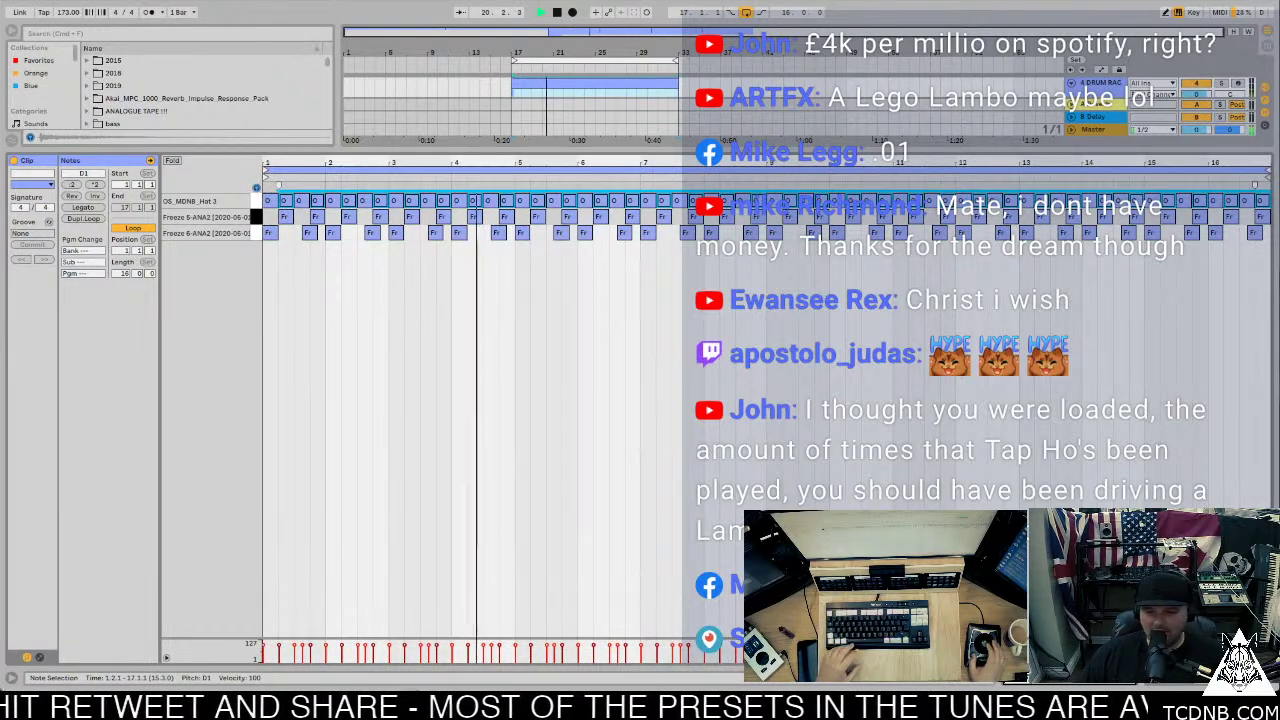
Step: Set the D1 hat sample's volume to -14.9 dB and play from bar 17 with the second ANA2 track collapsed
{"action": "key", "text": "shift+Tab"}
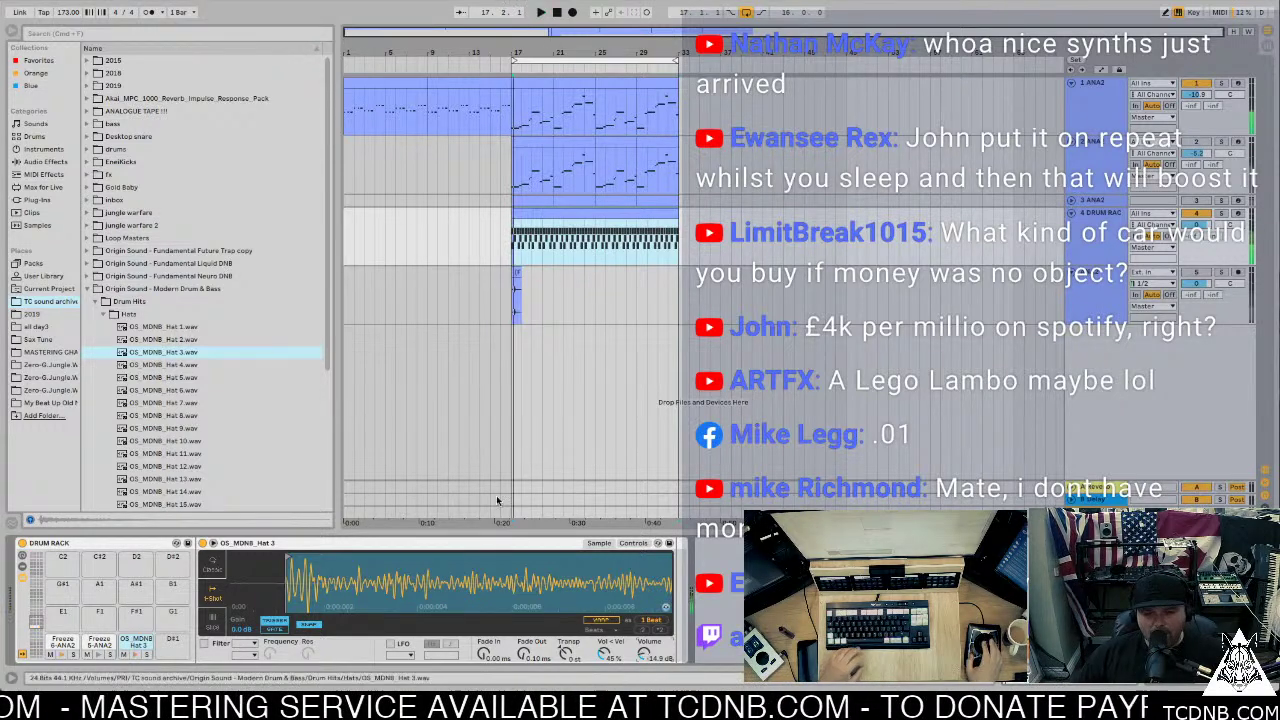
{"action": "left_click", "coordinate": [613, 180]}
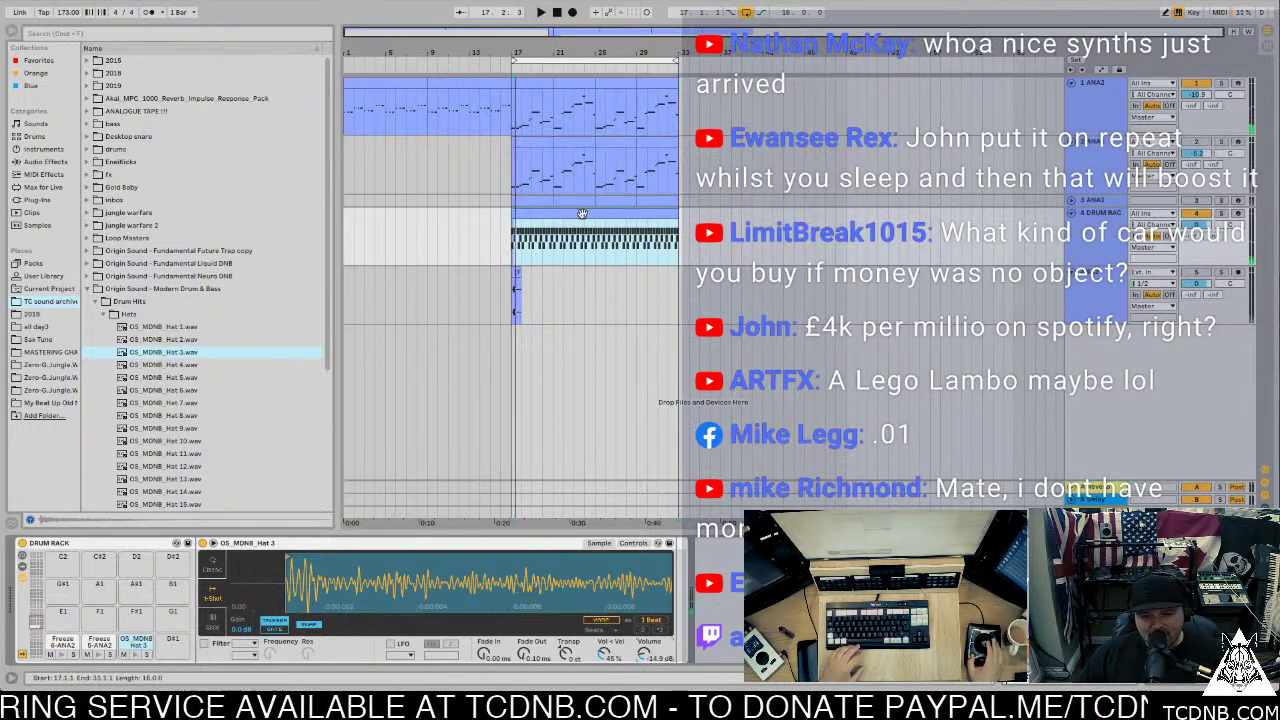
{"action": "left_click", "coordinate": [582, 214]}
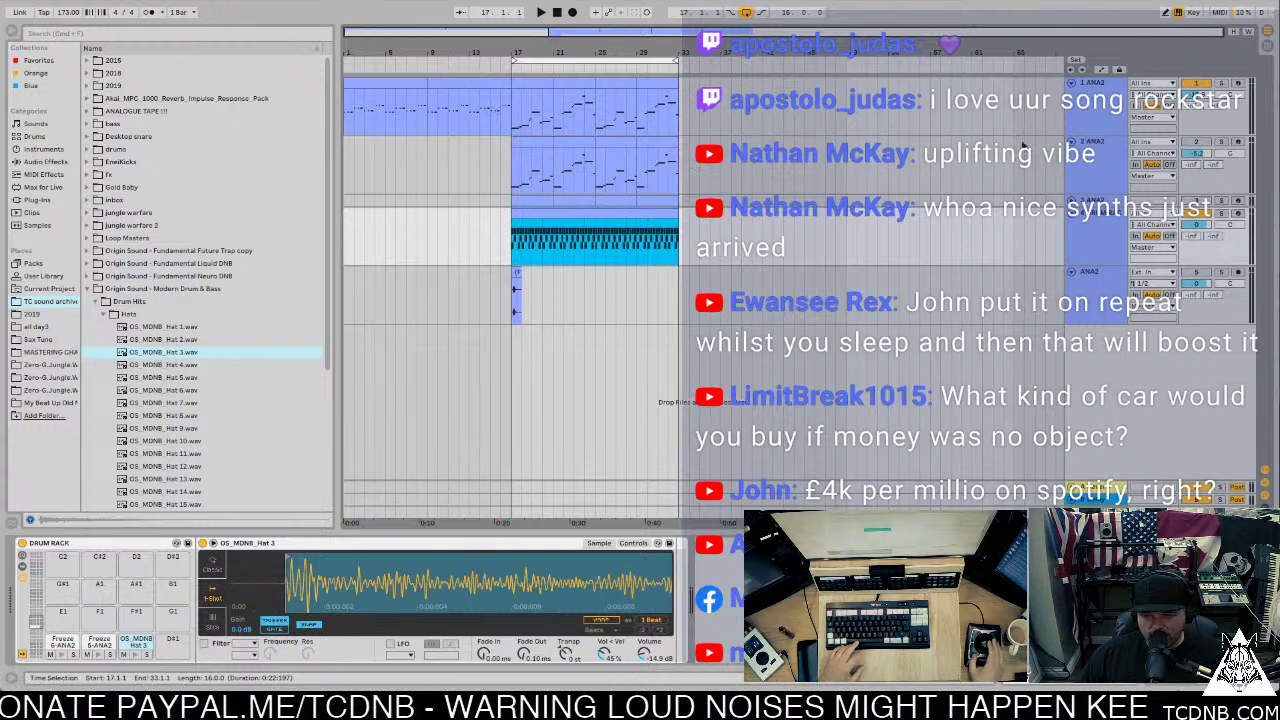
{"action": "left_click", "coordinate": [1072, 143]}
{"action": "key", "text": "space"}
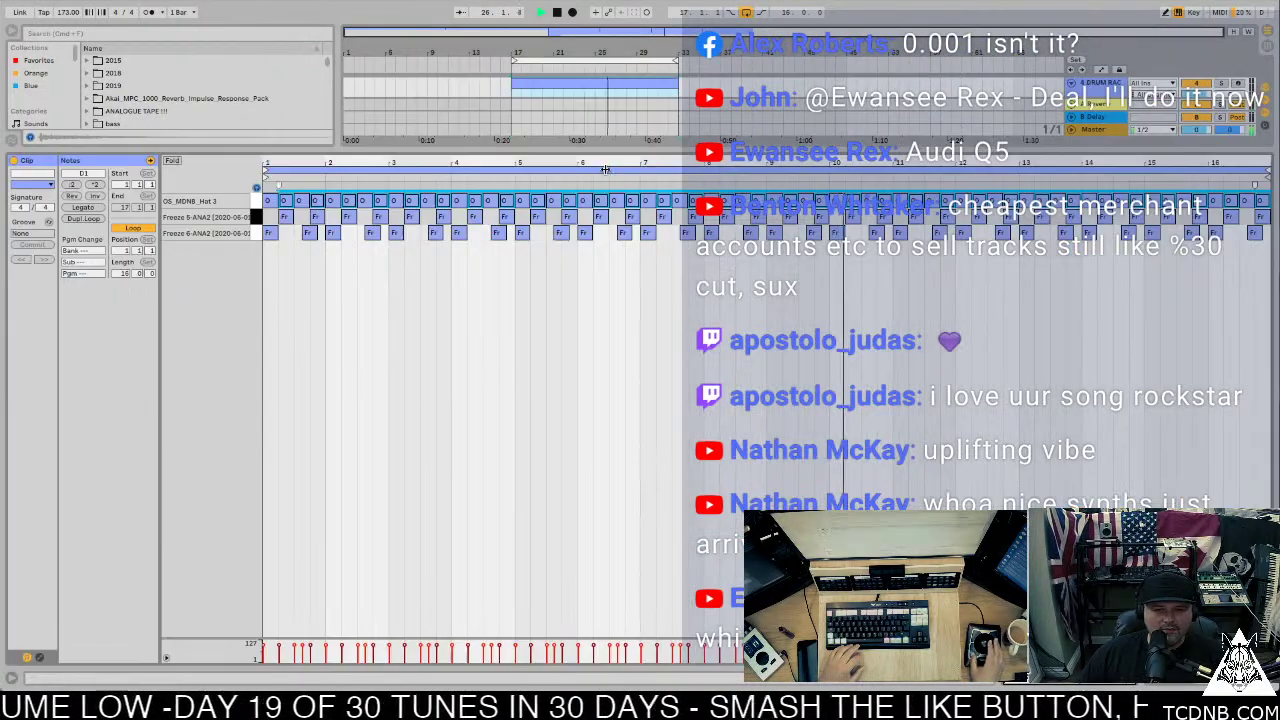
Step: Replace the hat on beat 3 of bar 8 with four sixteenth-note hats and vary their velocities in an enlarged velocity lane
{"action": "double_click", "coordinate": [618, 180]}
{"action": "left_click", "coordinate": [760, 201]}
{"action": "left_click", "coordinate": [745, 201]}
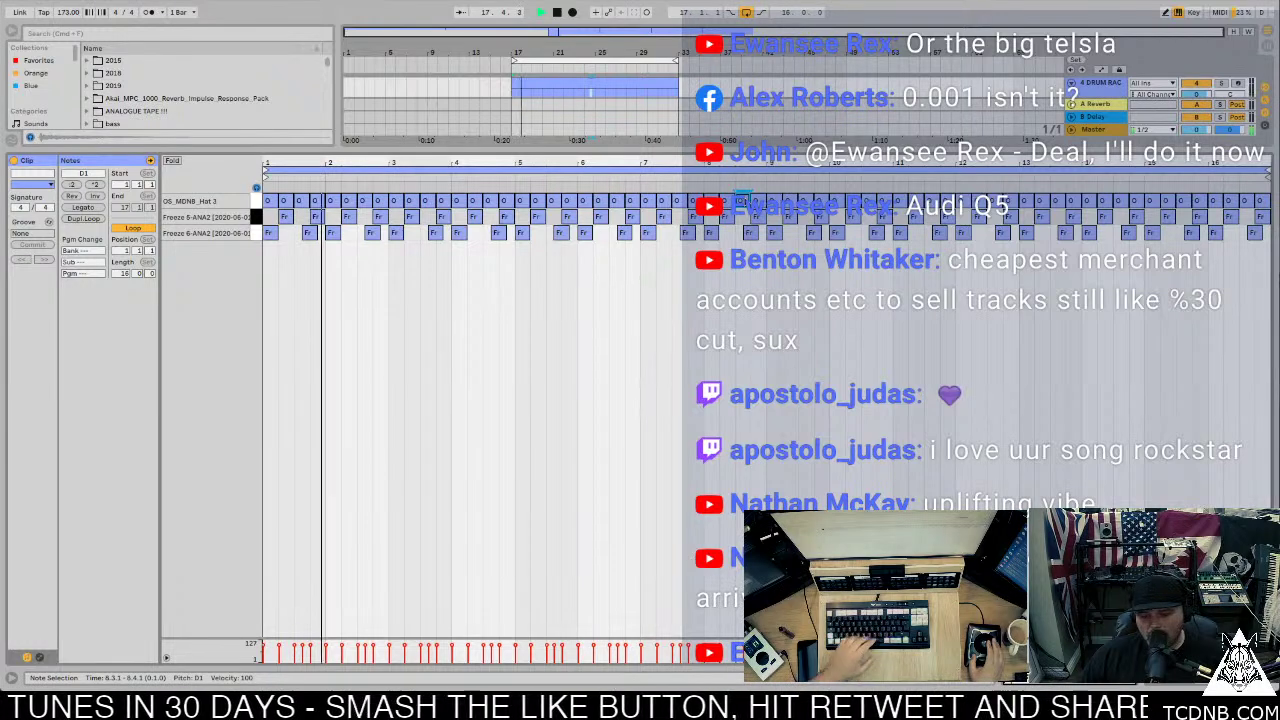
{"action": "key", "text": "z"}
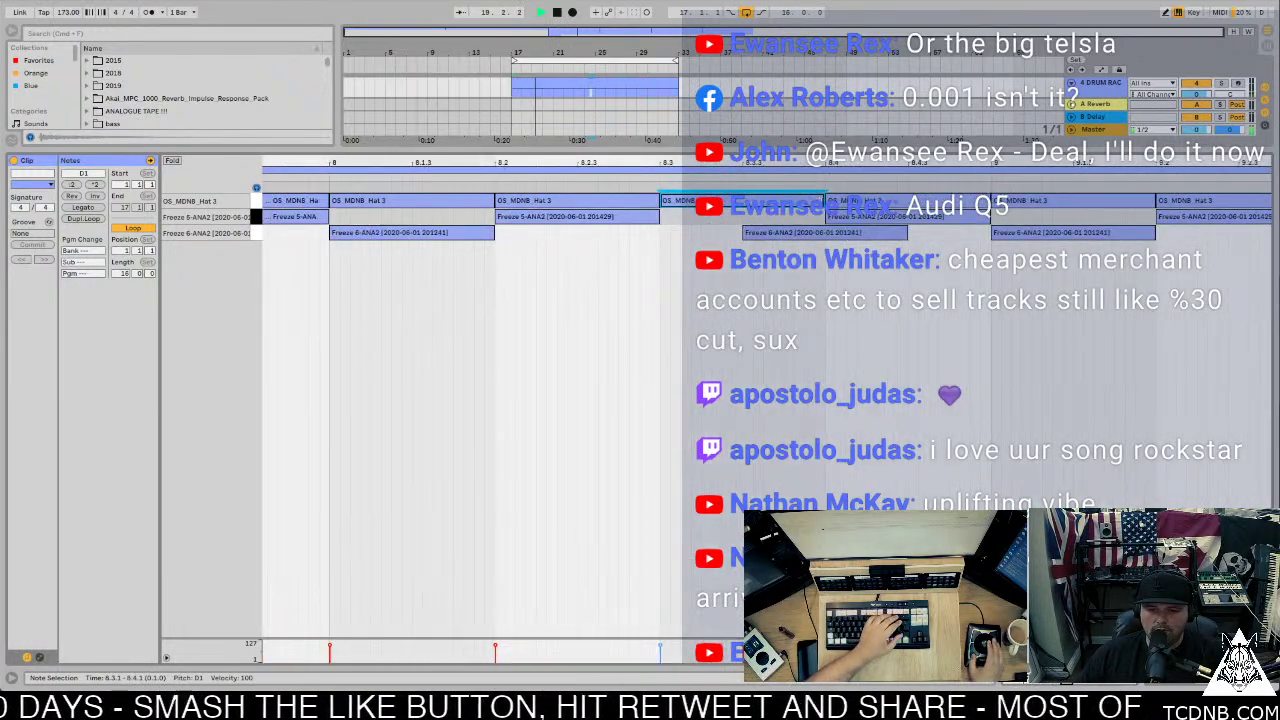
{"action": "double_click", "coordinate": [722, 205]}
{"action": "double_click", "coordinate": [722, 205]}
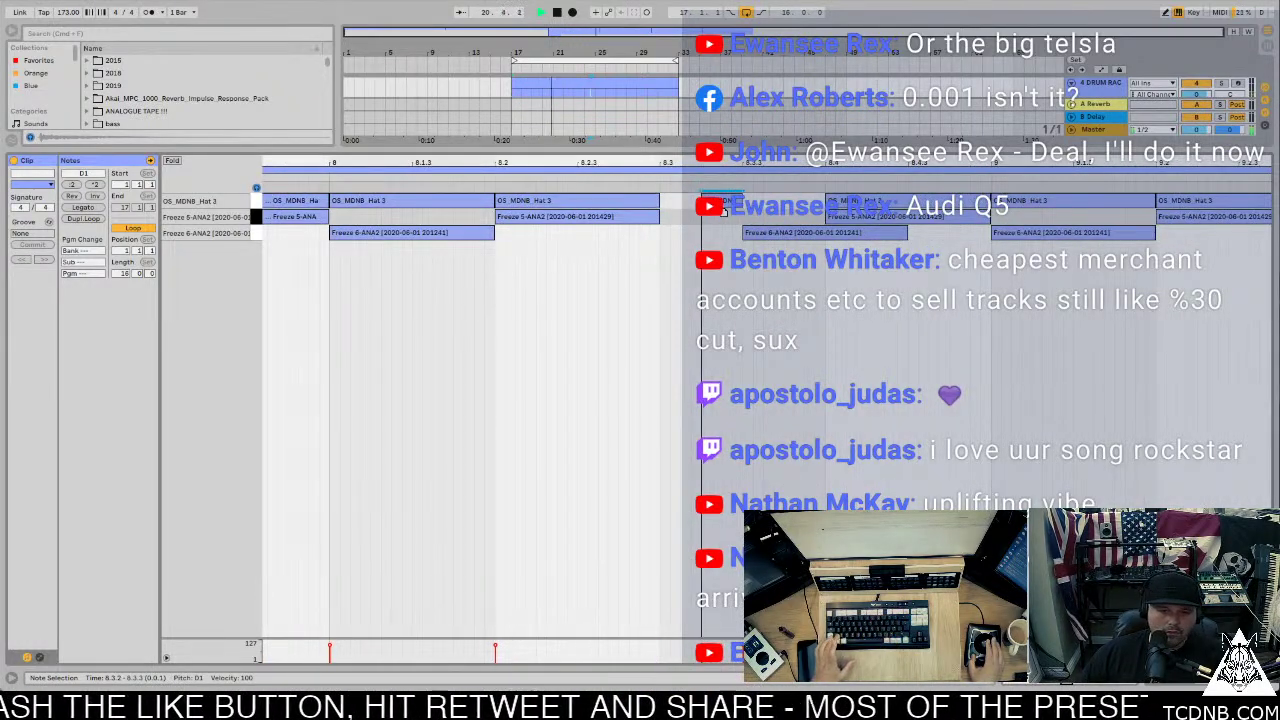
{"action": "left_click_drag", "start_coordinate": [722, 205], "coordinate": [766, 205]}
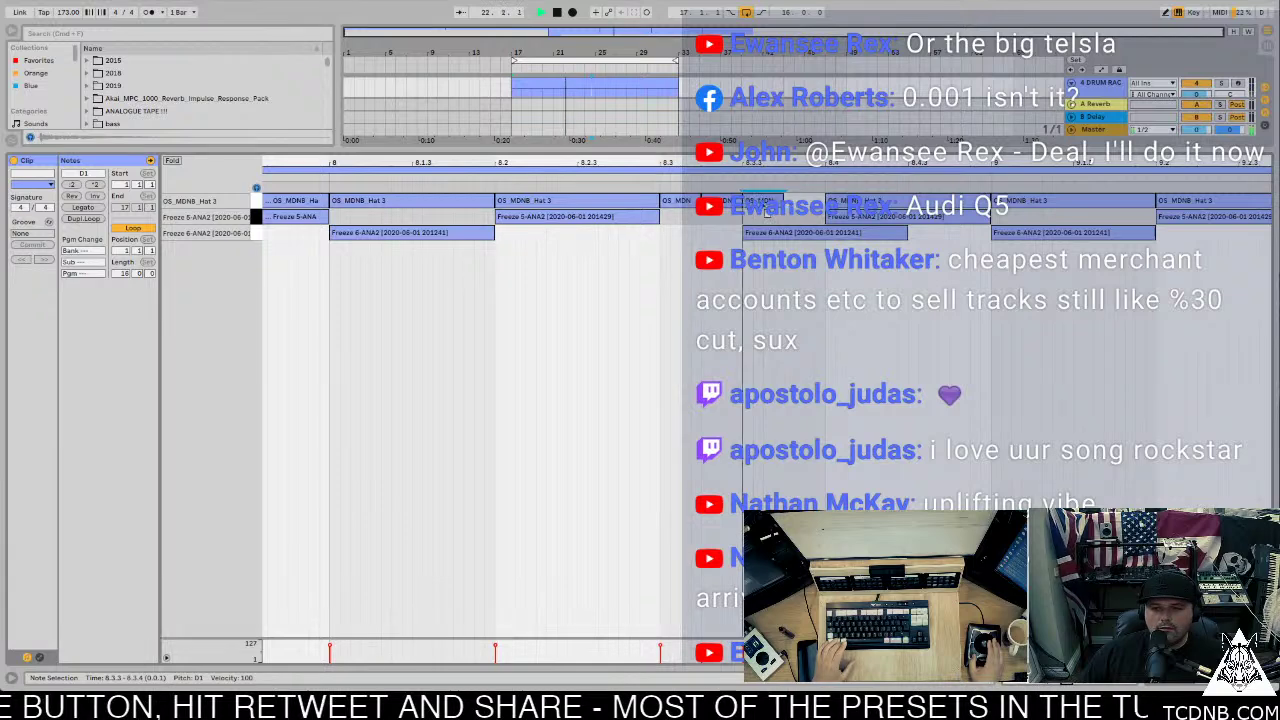
{"action": "key", "text": "Right"}
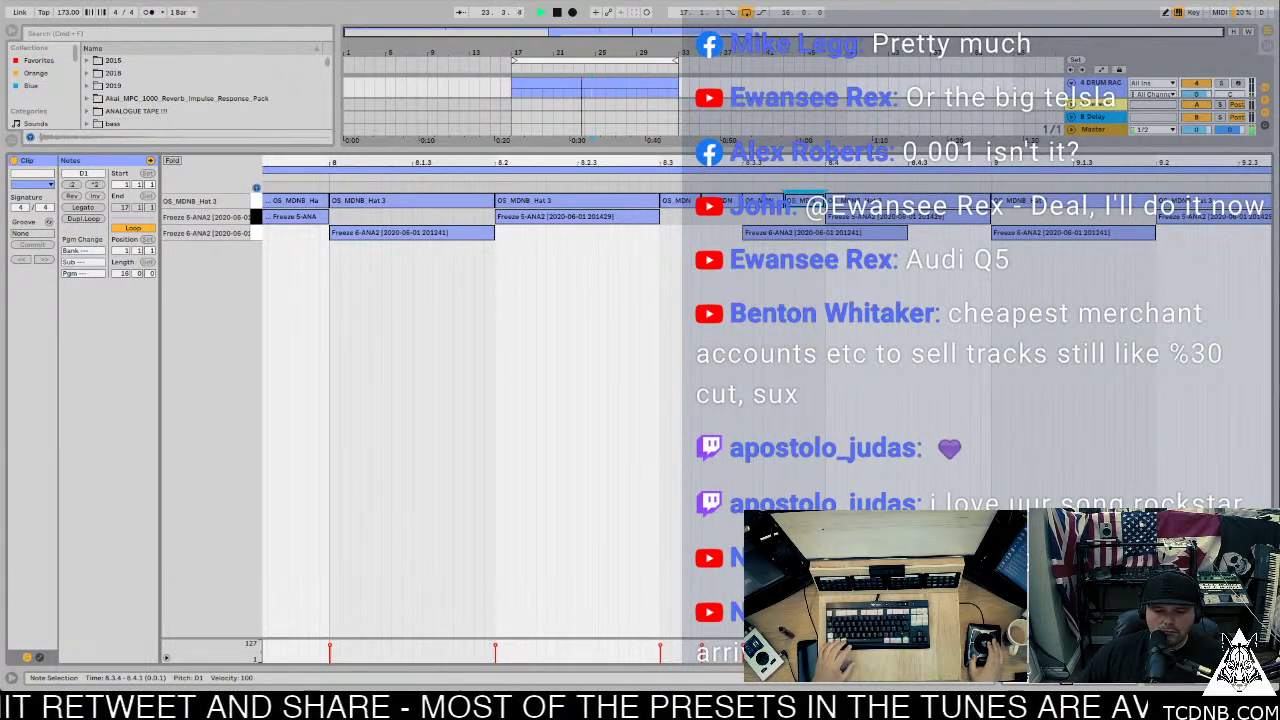
{"action": "left_click_drag", "start_coordinate": [900, 641], "coordinate": [900, 472]}
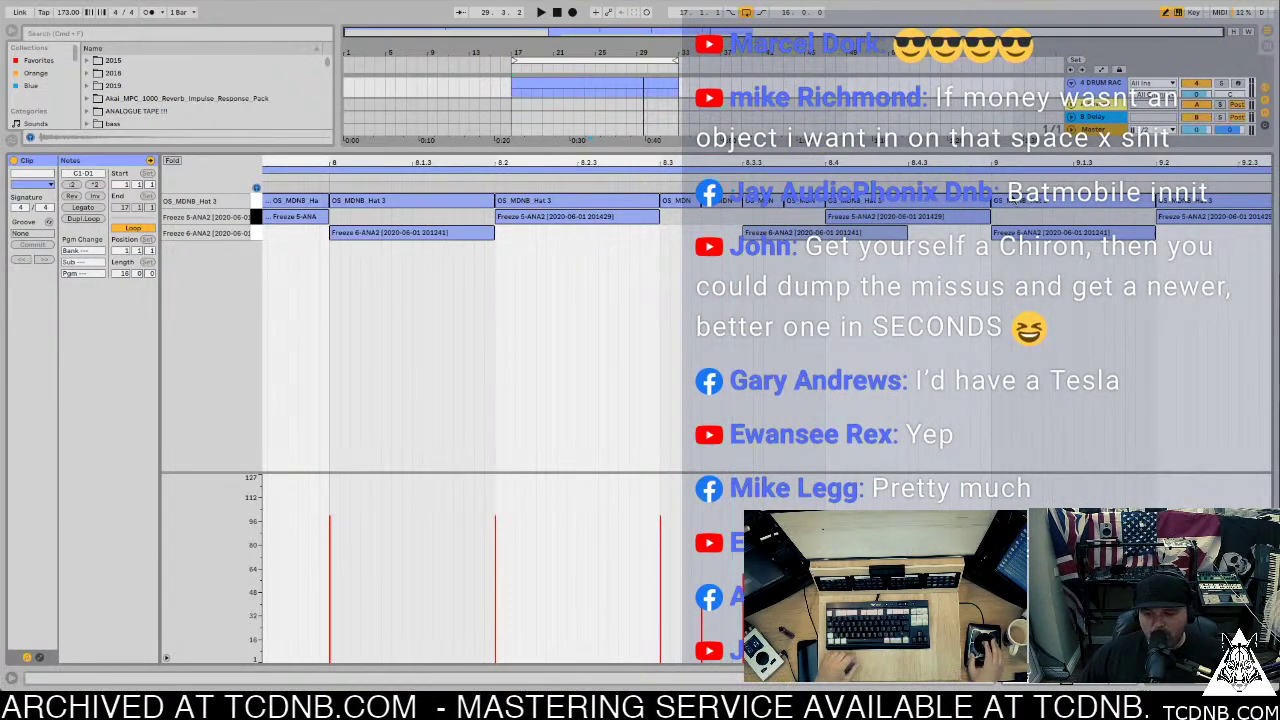
Step: In the arrangement, delete bars 25 to 32 of the drum clip and duplicate its first eight bars in their place, playing the result
{"action": "key", "text": "Tab"}
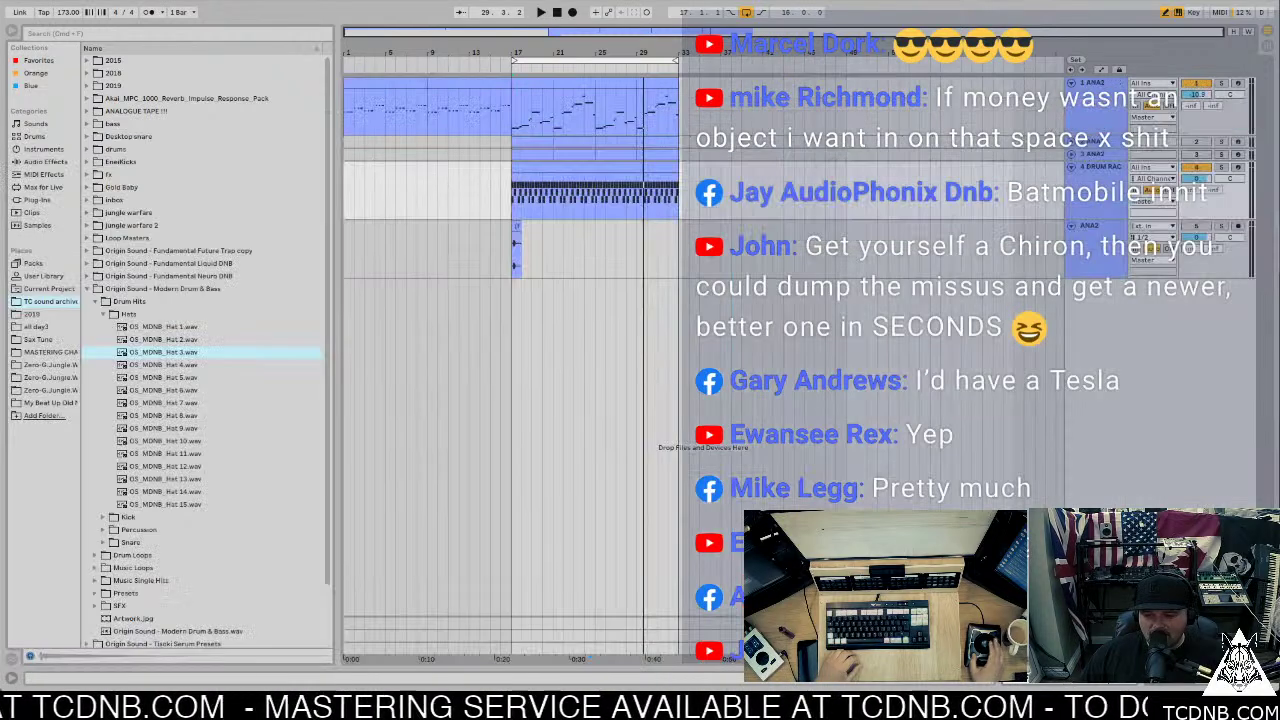
{"action": "left_click_drag", "start_coordinate": [680, 180], "coordinate": [593, 178]}
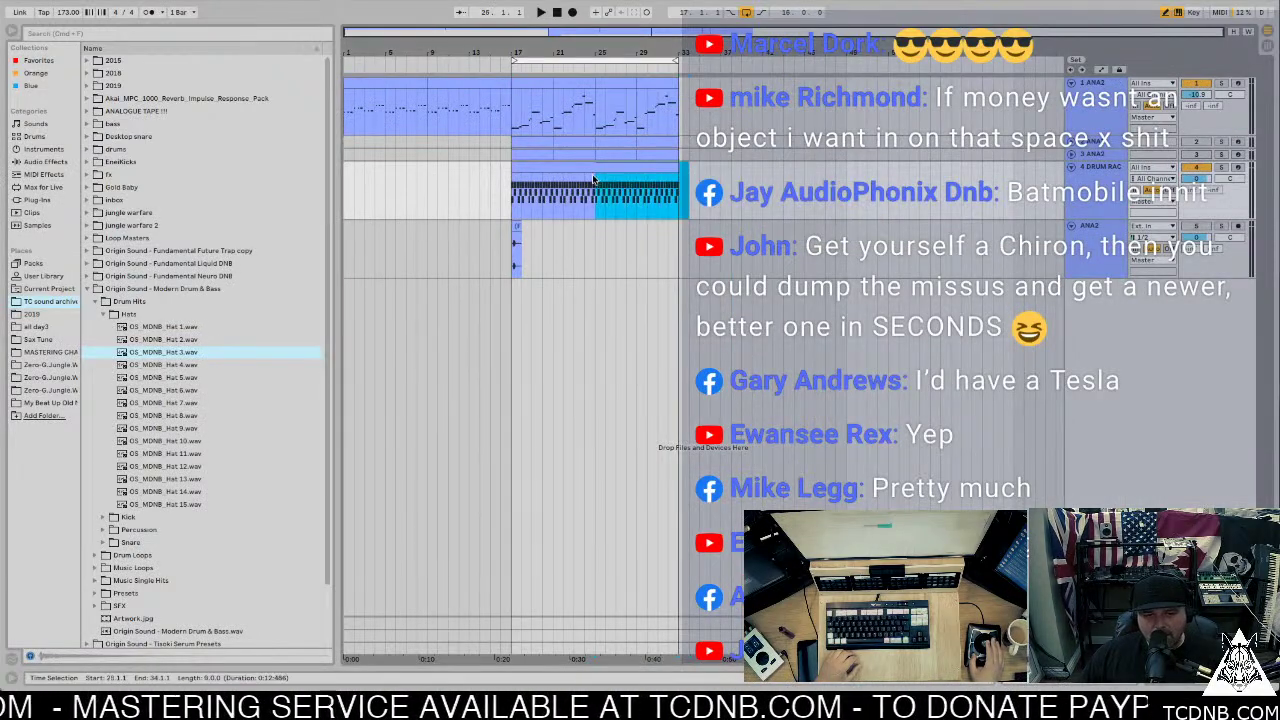
{"action": "left_click", "coordinate": [555, 168]}
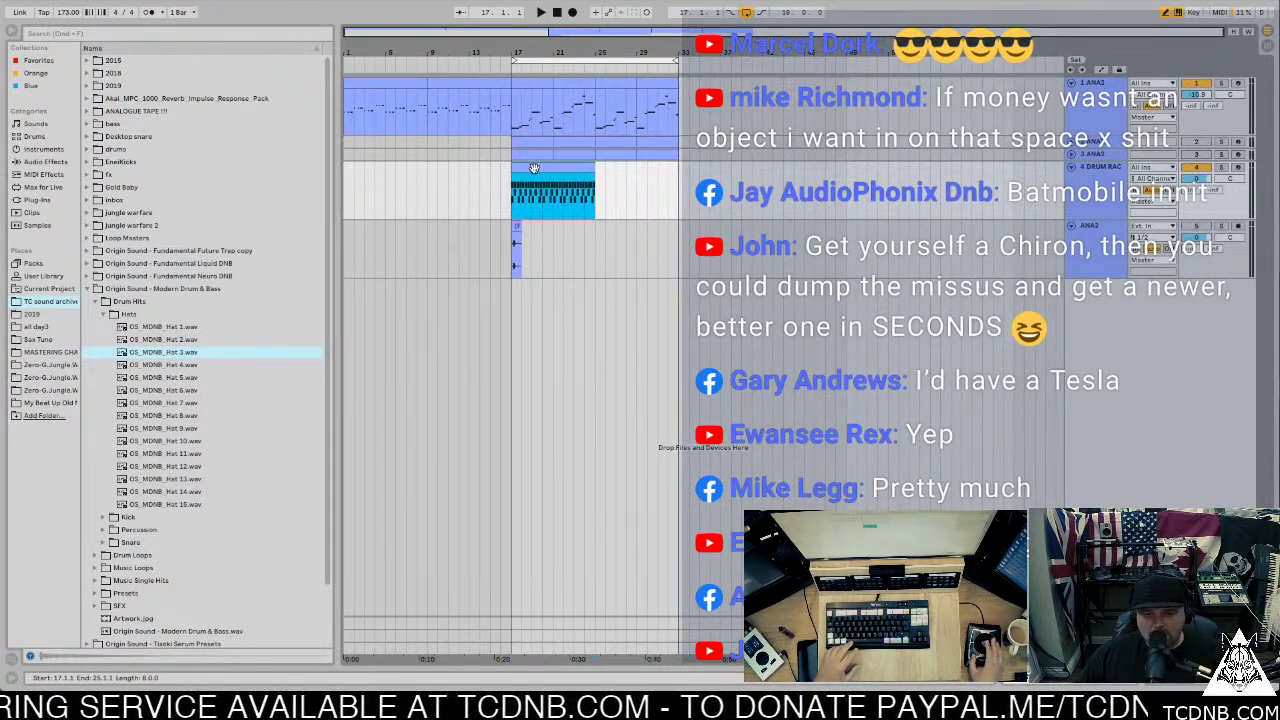
{"action": "key", "text": "ctrl+d"}
{"action": "left_click", "coordinate": [605, 170]}
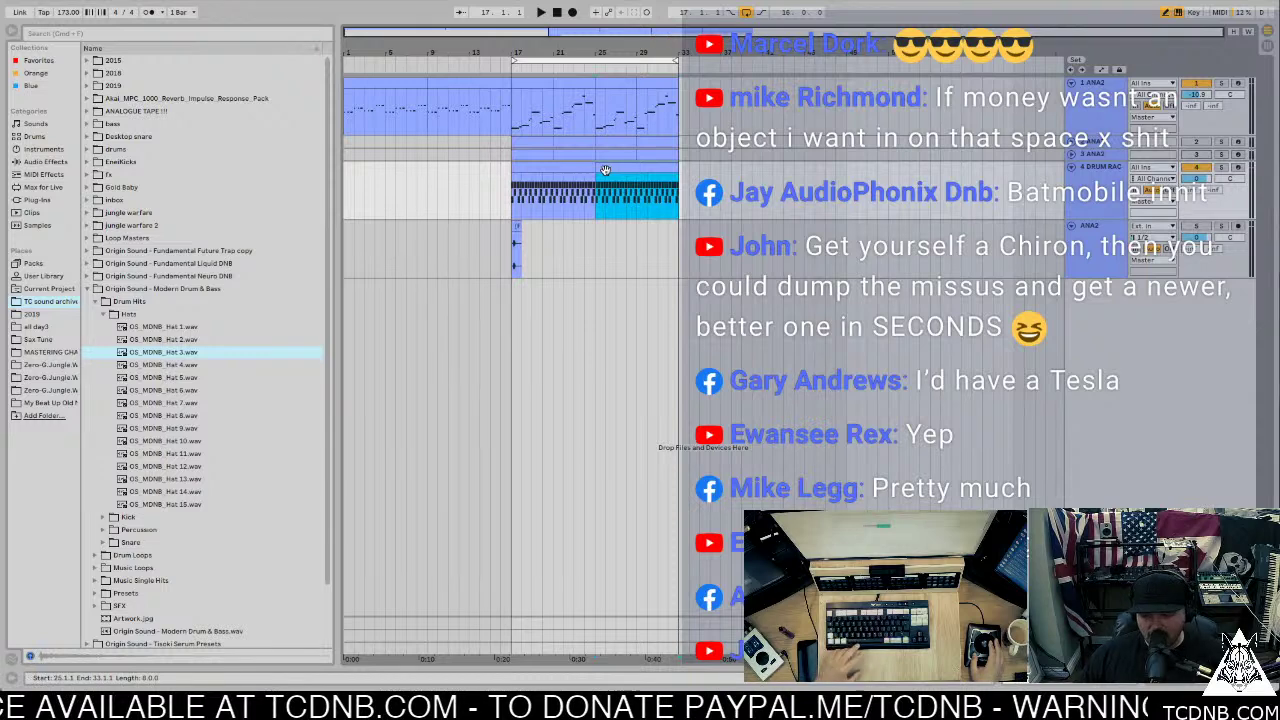
{"action": "key", "text": "space"}
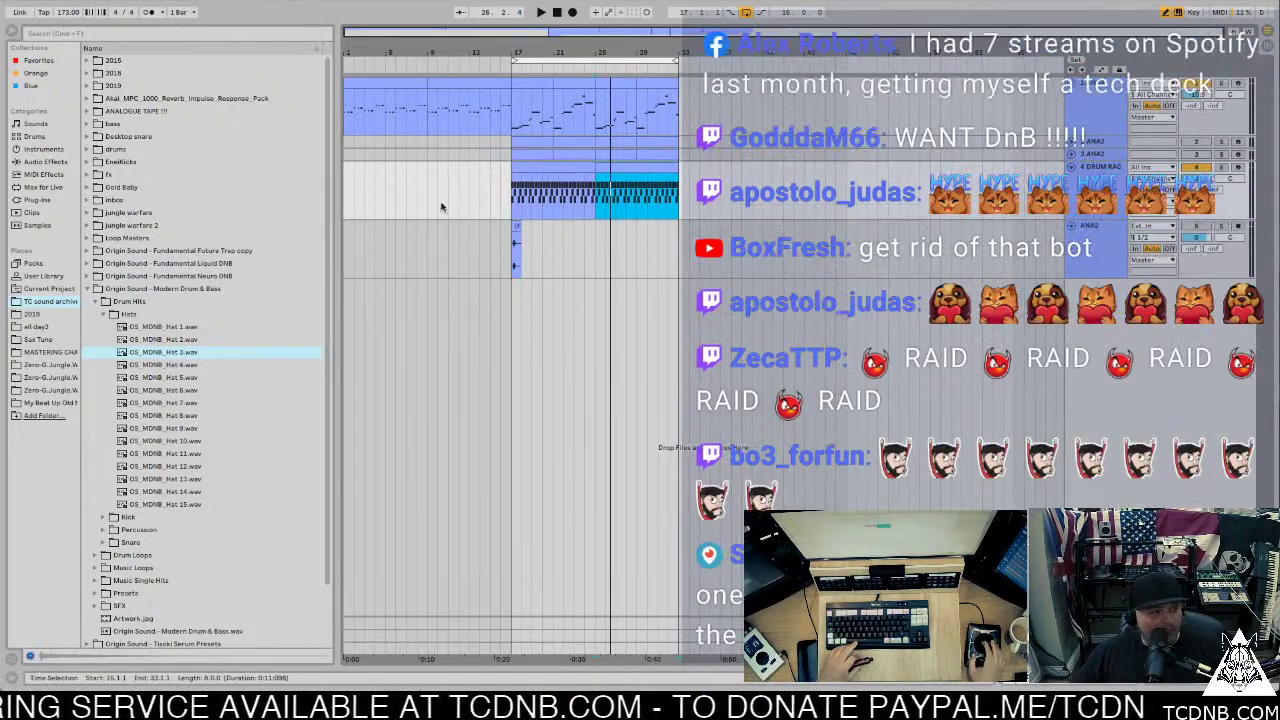
Step: Play the arrangement from bar 17 twice to check the new drum pattern against the ANA2 melody
{"action": "left_click", "coordinate": [524, 168]}
{"action": "key", "text": "space"}
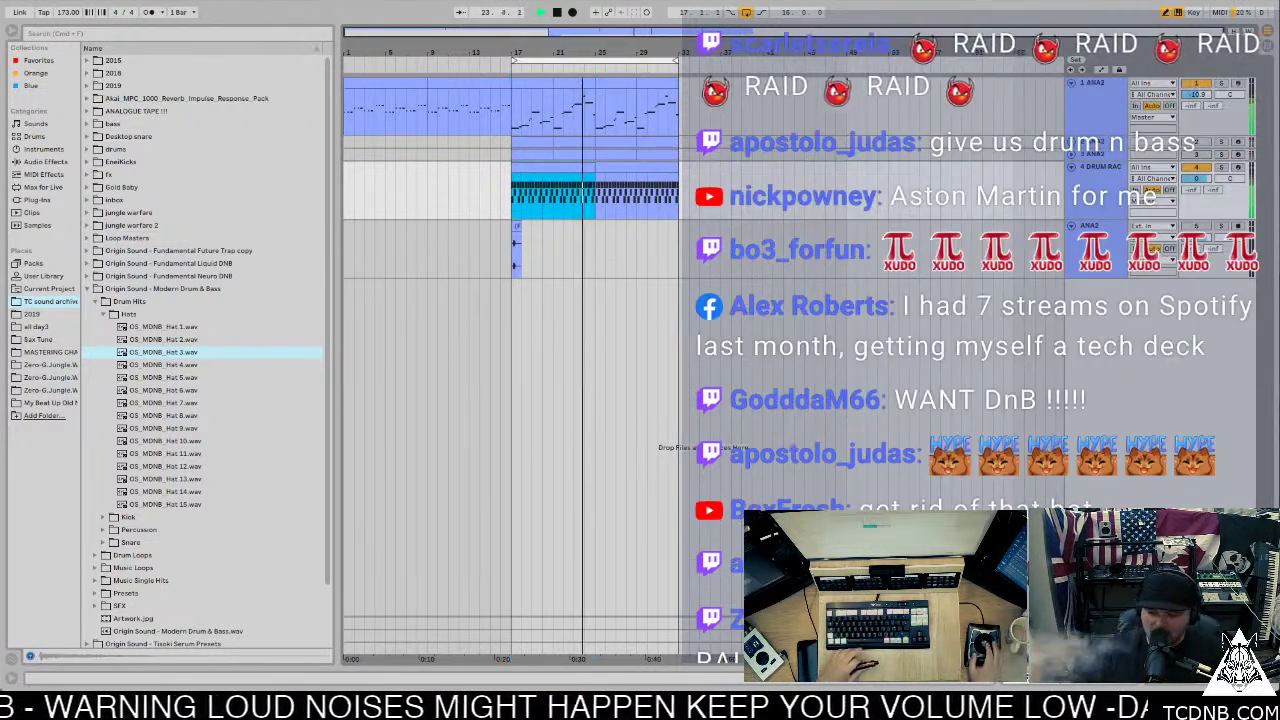
{"action": "key", "text": "space"}
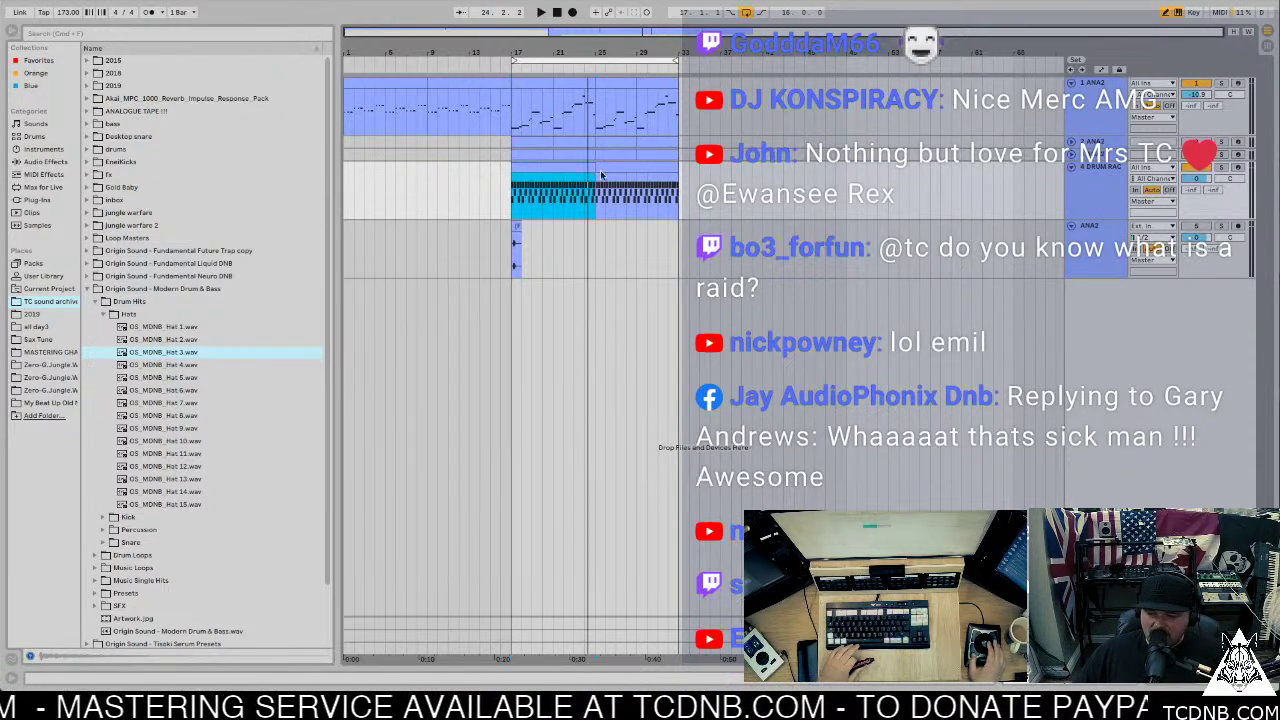
{"action": "left_click", "coordinate": [526, 83]}
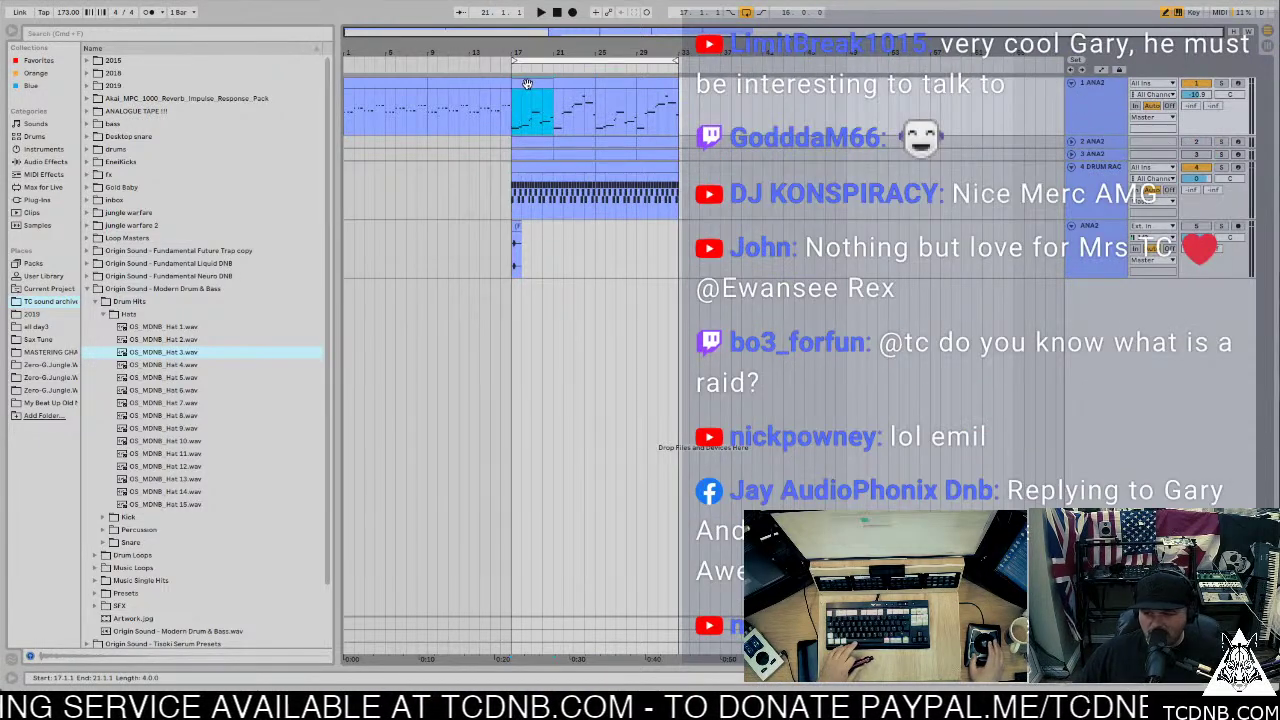
{"action": "key", "text": "space"}
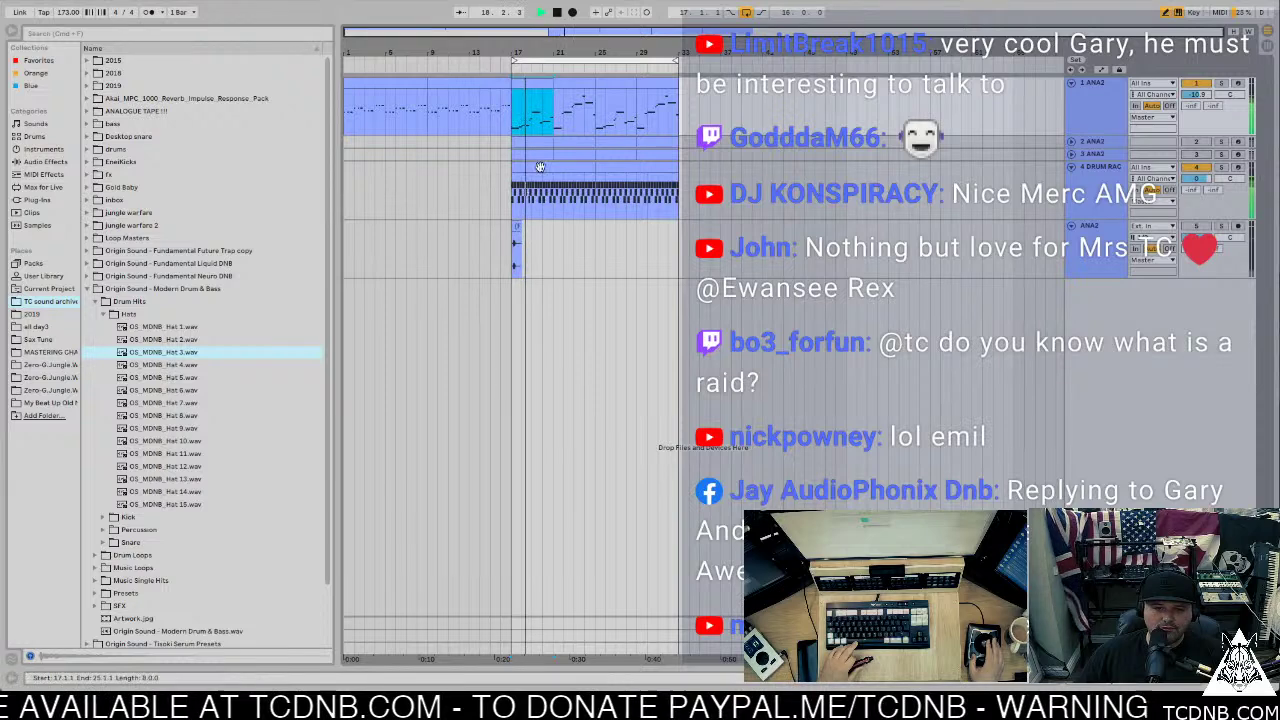
Step: Solo the Drum Rack track, look over its clip notes and show the C#1 sample's settings in the rack
{"action": "left_click", "coordinate": [1220, 172]}
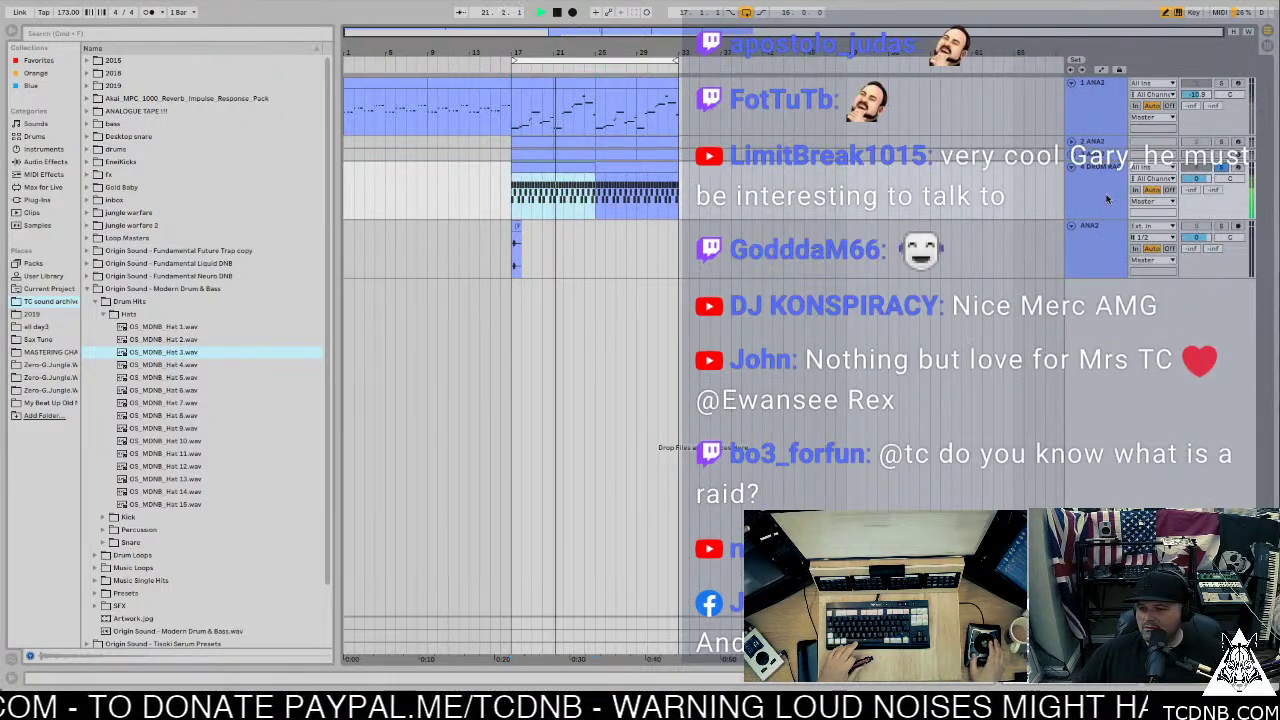
{"action": "double_click", "coordinate": [548, 176]}
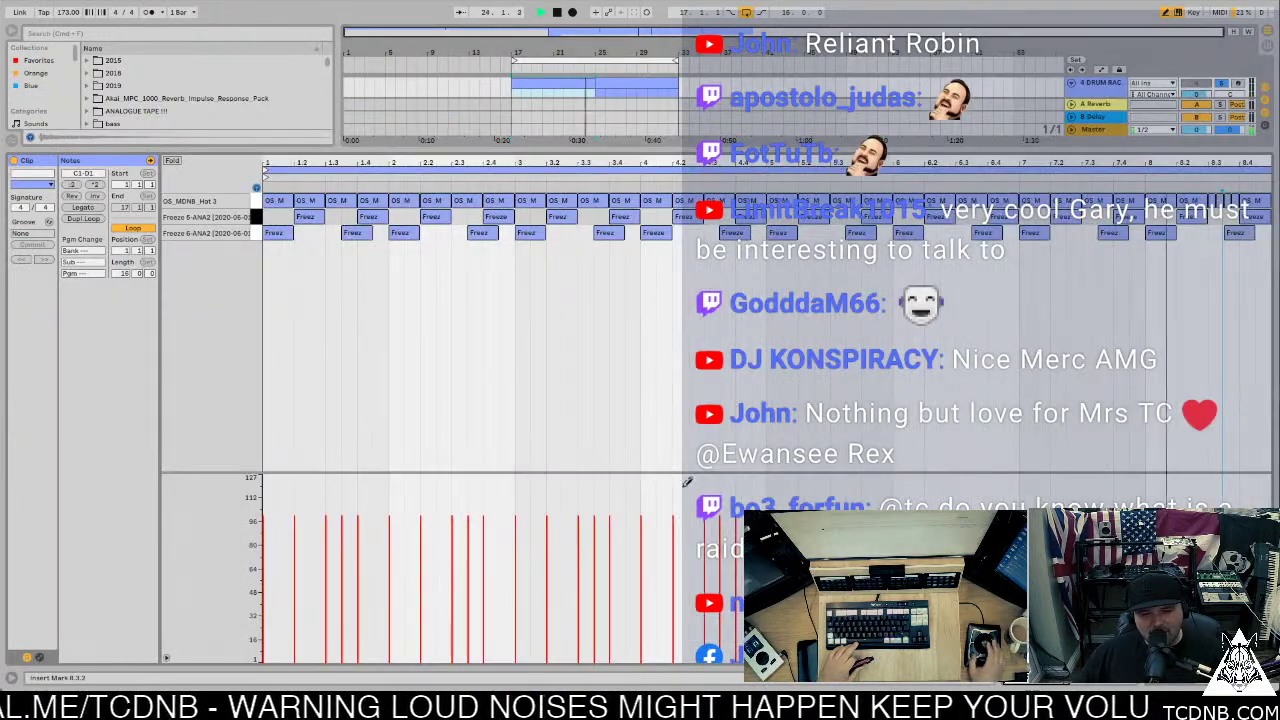
{"action": "key", "text": "shift+Tab"}
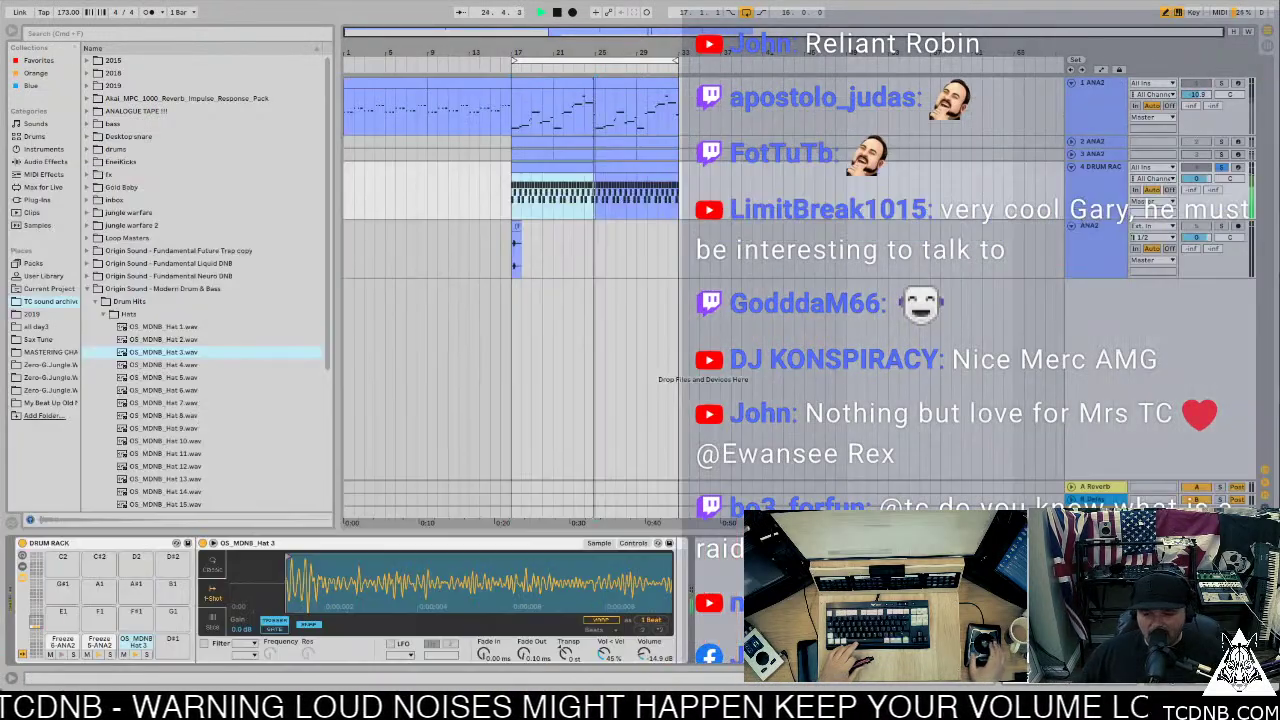
{"action": "left_click", "coordinate": [101, 642]}
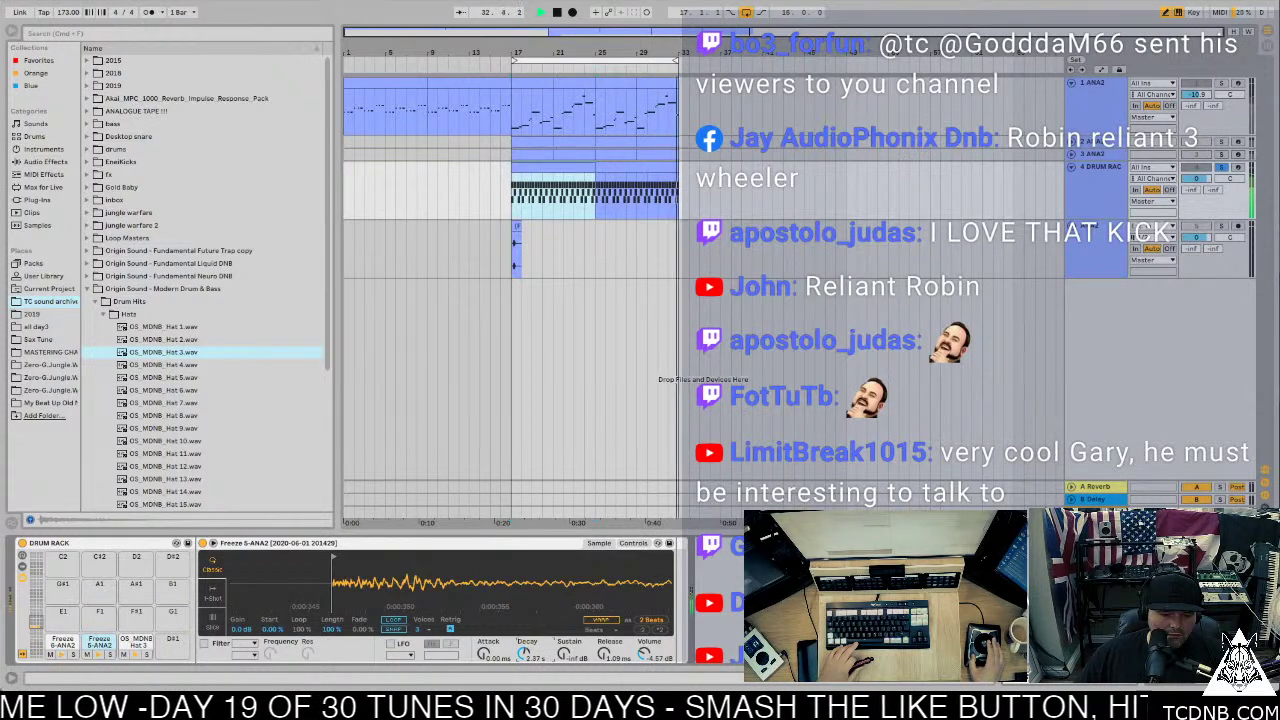
Step: Switch the C1 drum sample to Classic playback mode, set its decay to 1.67 s while listening, and stop playback
{"action": "left_click", "coordinate": [60, 645]}
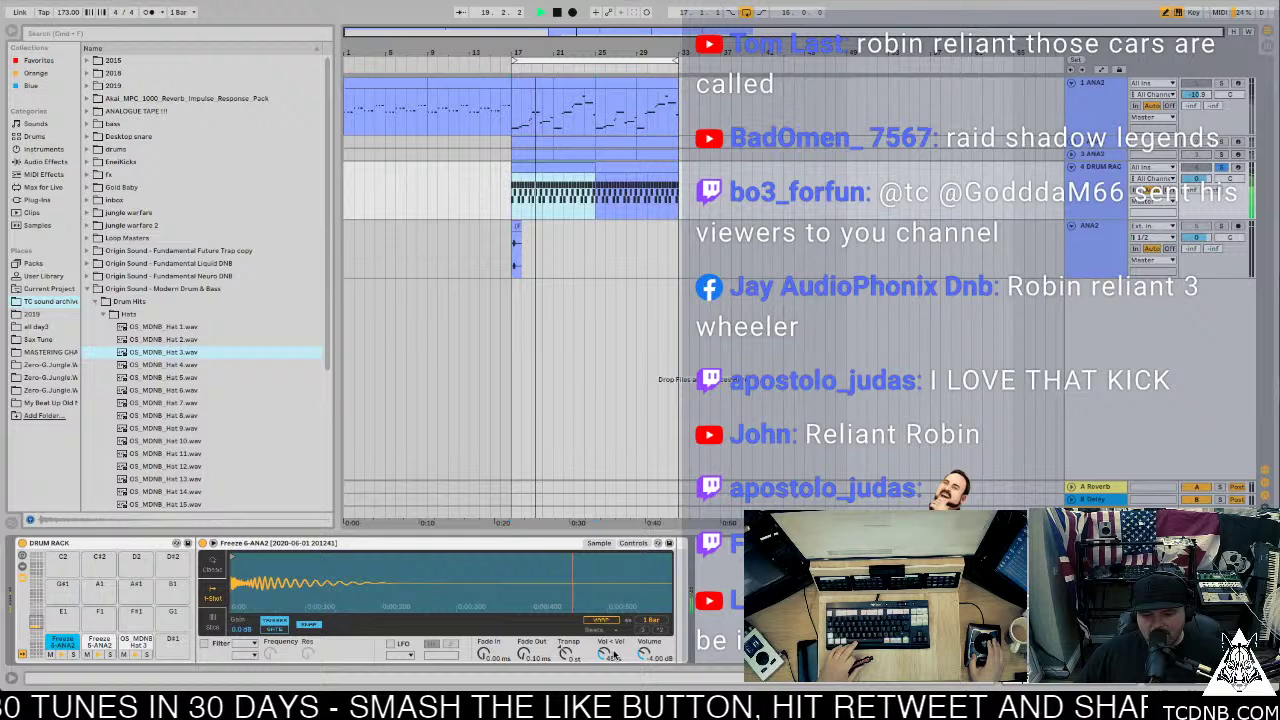
{"action": "left_click", "coordinate": [212, 567]}
{"action": "left_click", "coordinate": [393, 622]}
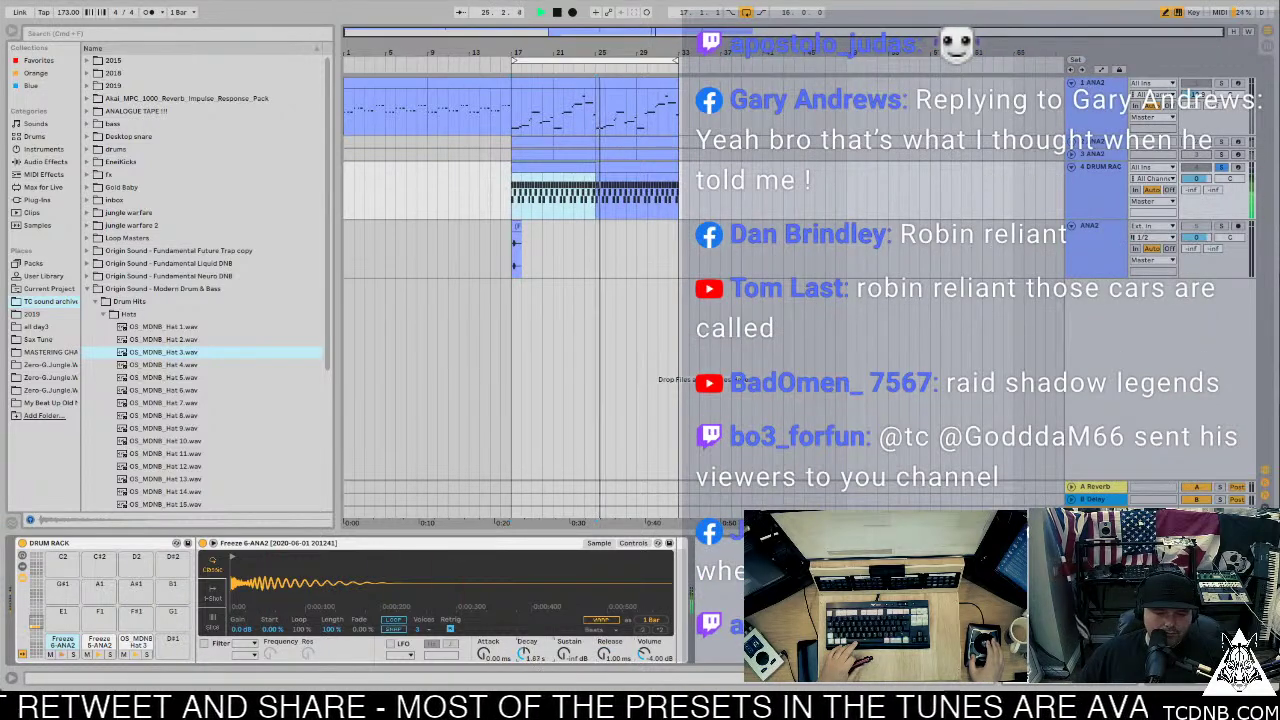
{"action": "left_click_drag", "start_coordinate": [525, 655], "coordinate": [525, 625]}
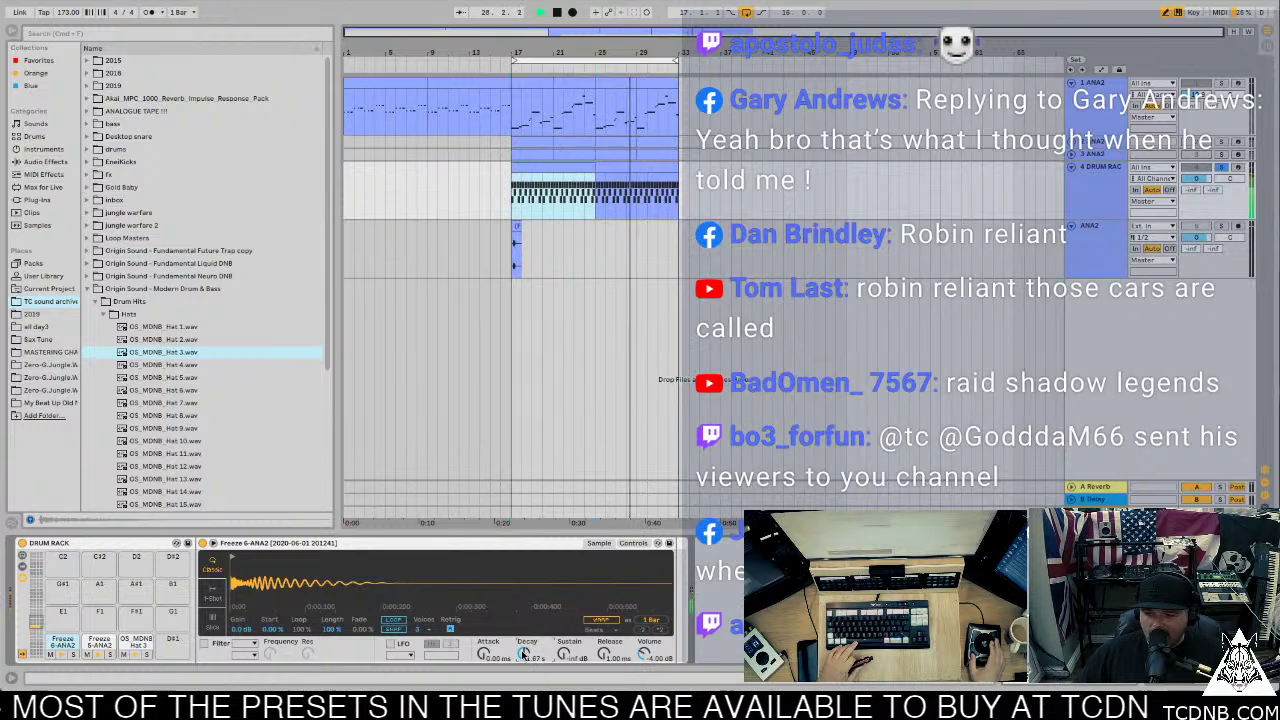
{"action": "left_click_drag", "start_coordinate": [525, 630], "coordinate": [525, 645]}
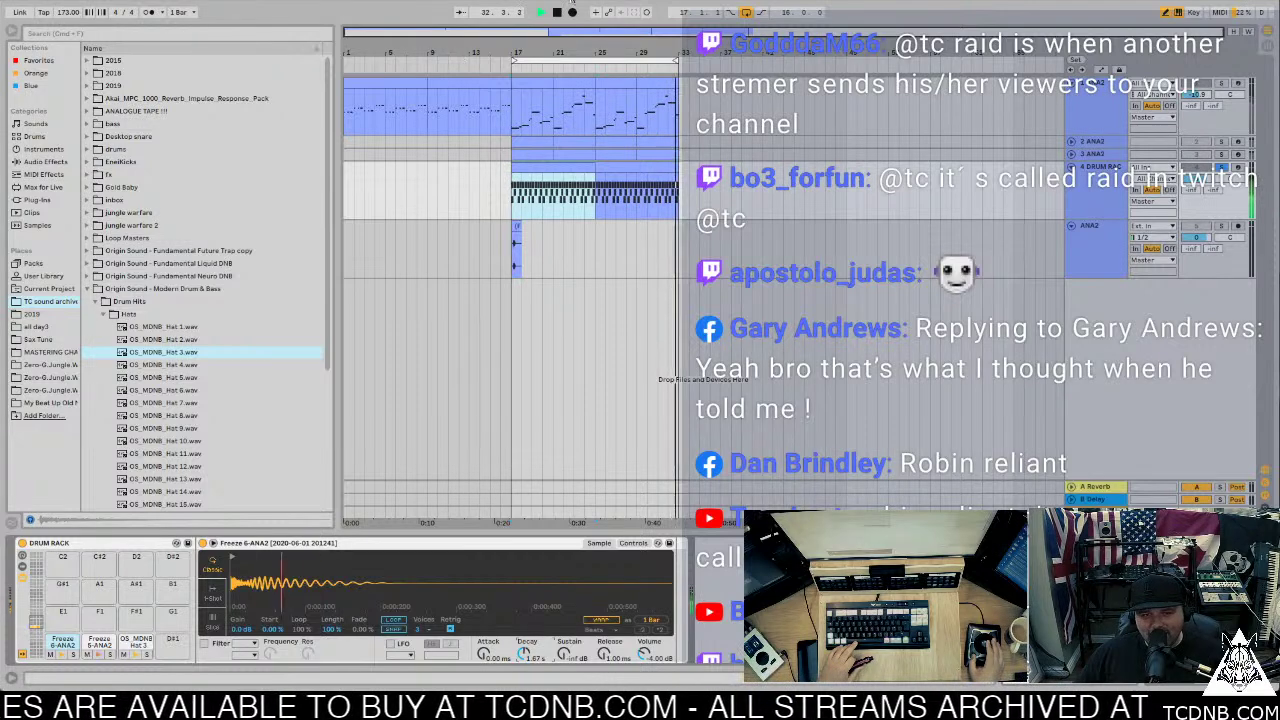
{"action": "left_click", "coordinate": [557, 12]}
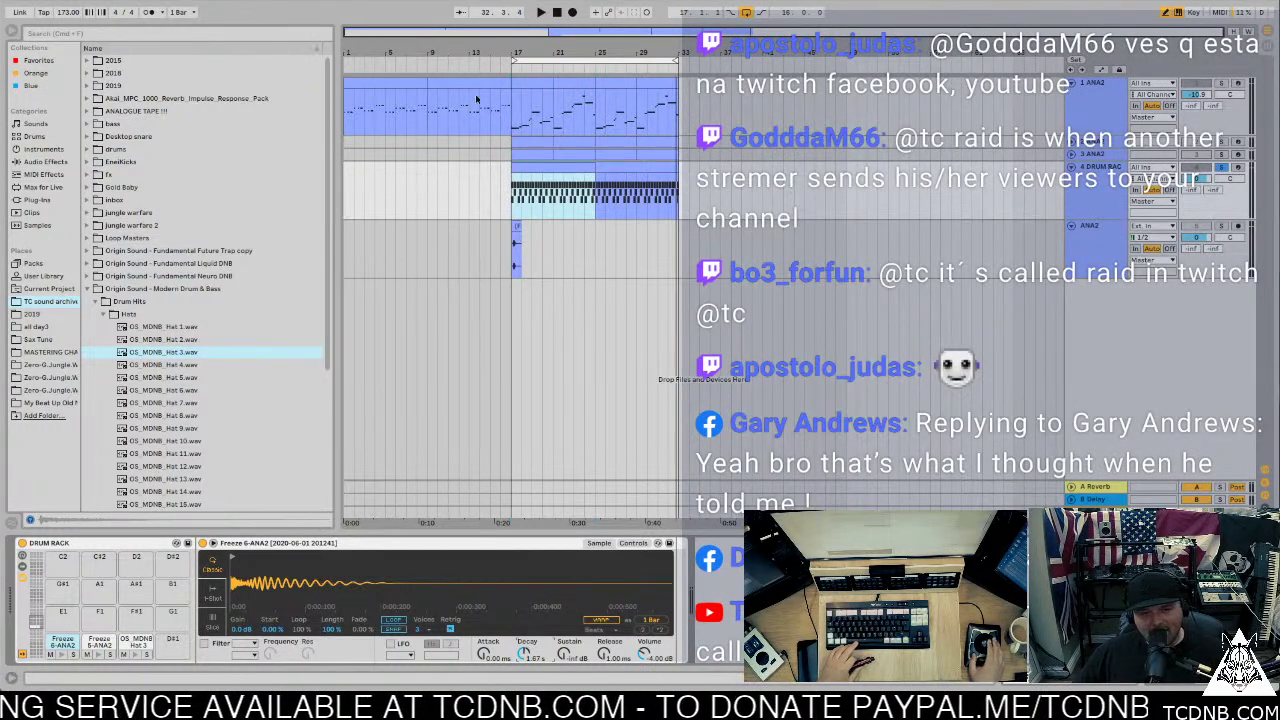
Step: Listen from bar 17, copy the drum clips from bars 17–32 into bars 1–16, and unsolo the Drum Rack track
{"action": "left_click", "coordinate": [533, 87]}
{"action": "key", "text": "space"}
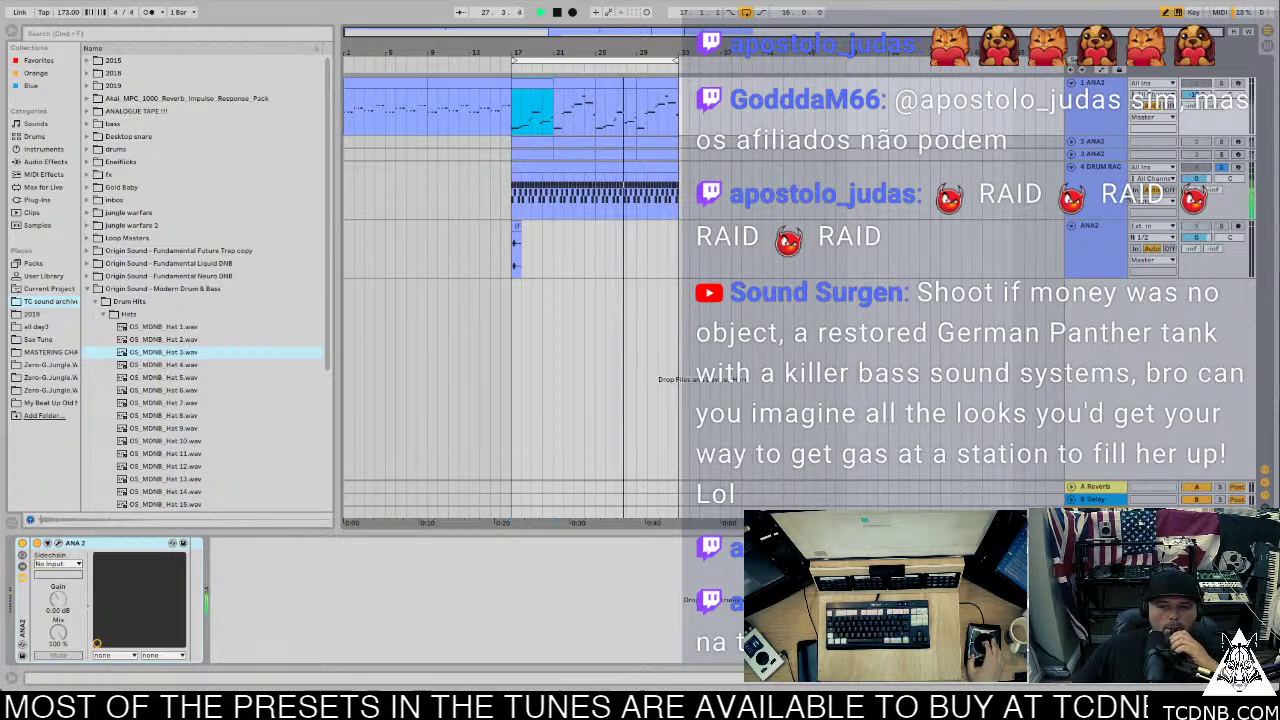
{"action": "left_click", "coordinate": [1107, 198]}
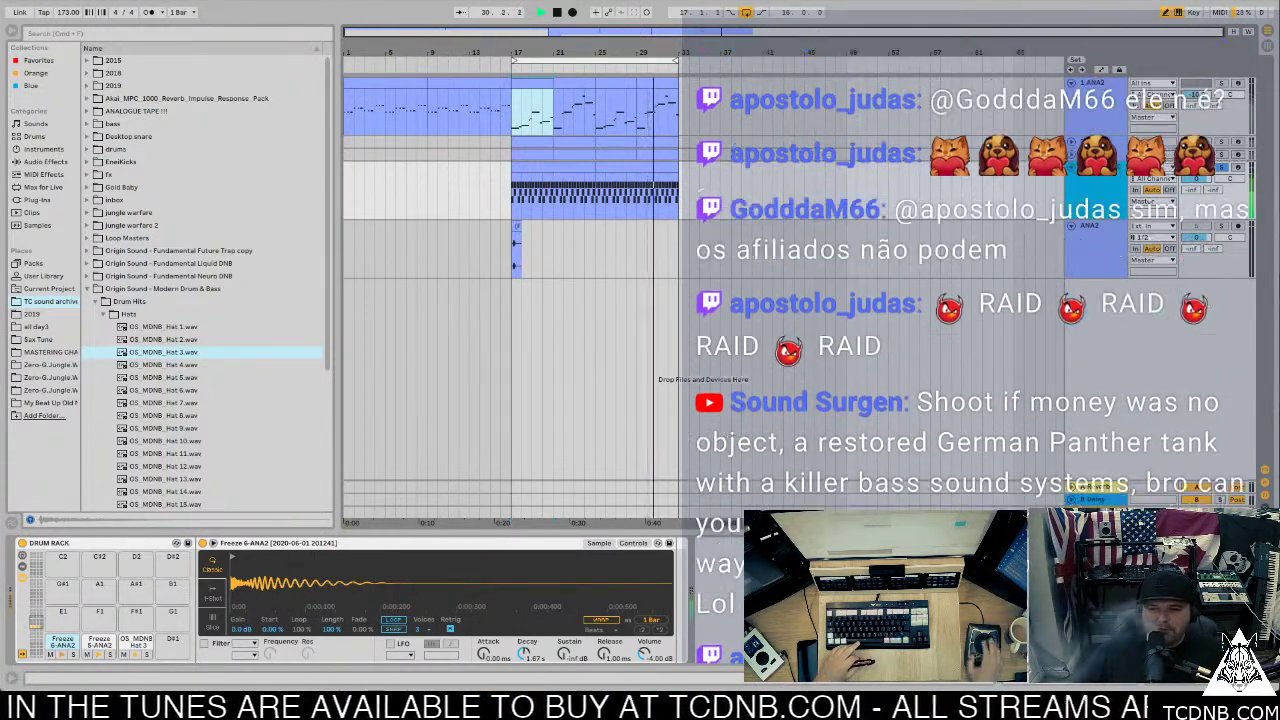
{"action": "left_click_drag", "start_coordinate": [578, 172], "coordinate": [375, 180]}
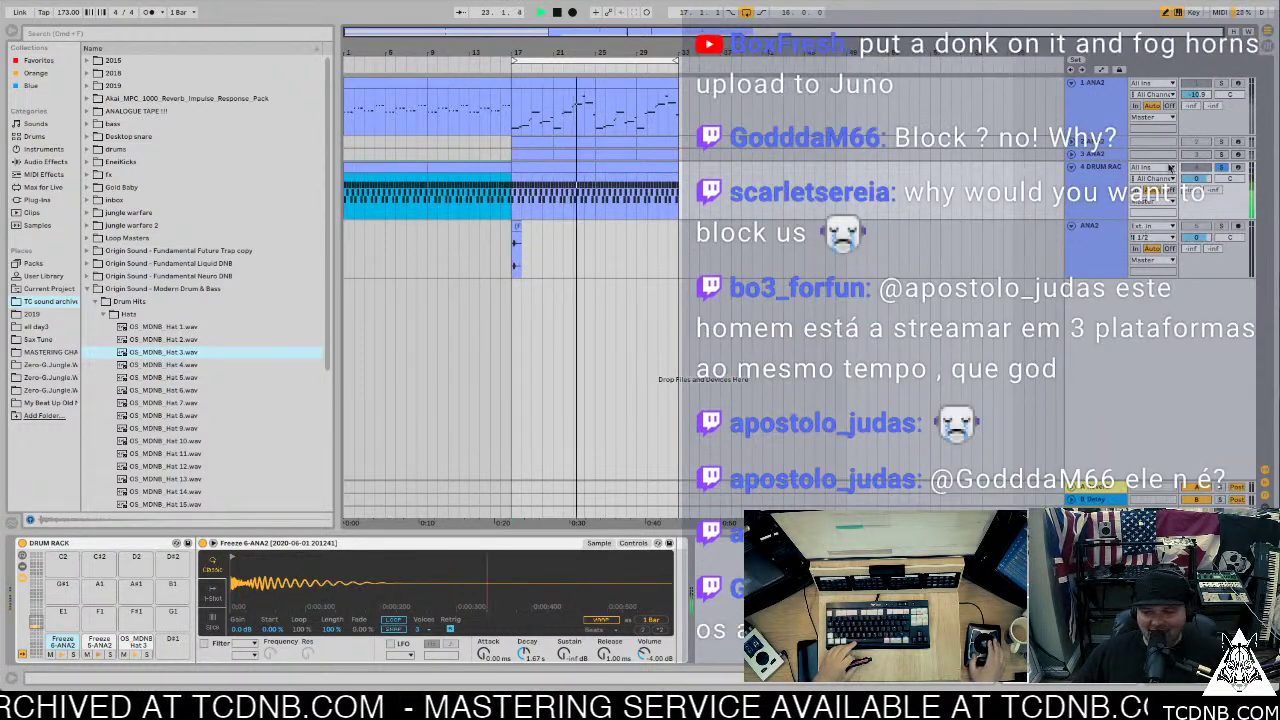
{"action": "left_click", "coordinate": [1221, 170]}
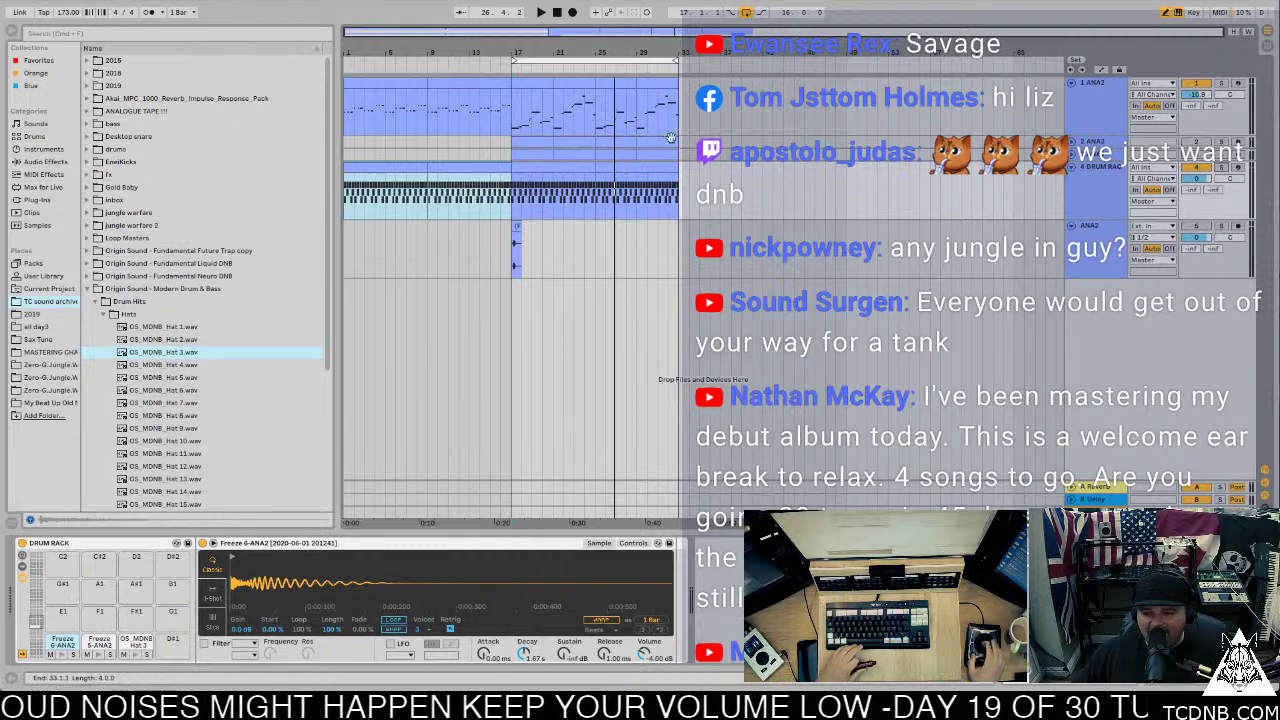
Step: Extend the arrangement loop to cover bars 1 to 32 and play the arrangement with the drums running throughout
{"action": "left_click_drag", "start_coordinate": [514, 60], "coordinate": [347, 60]}
{"action": "key", "text": "space"}
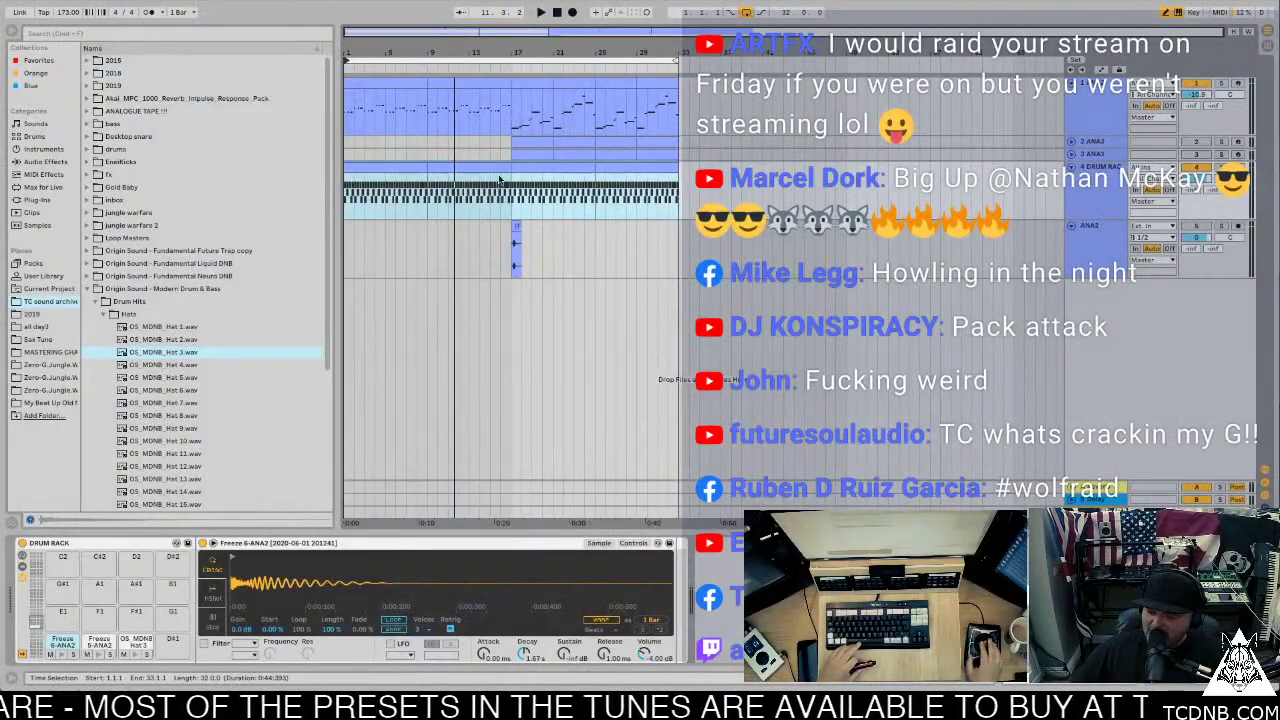
{"action": "key", "text": "space"}
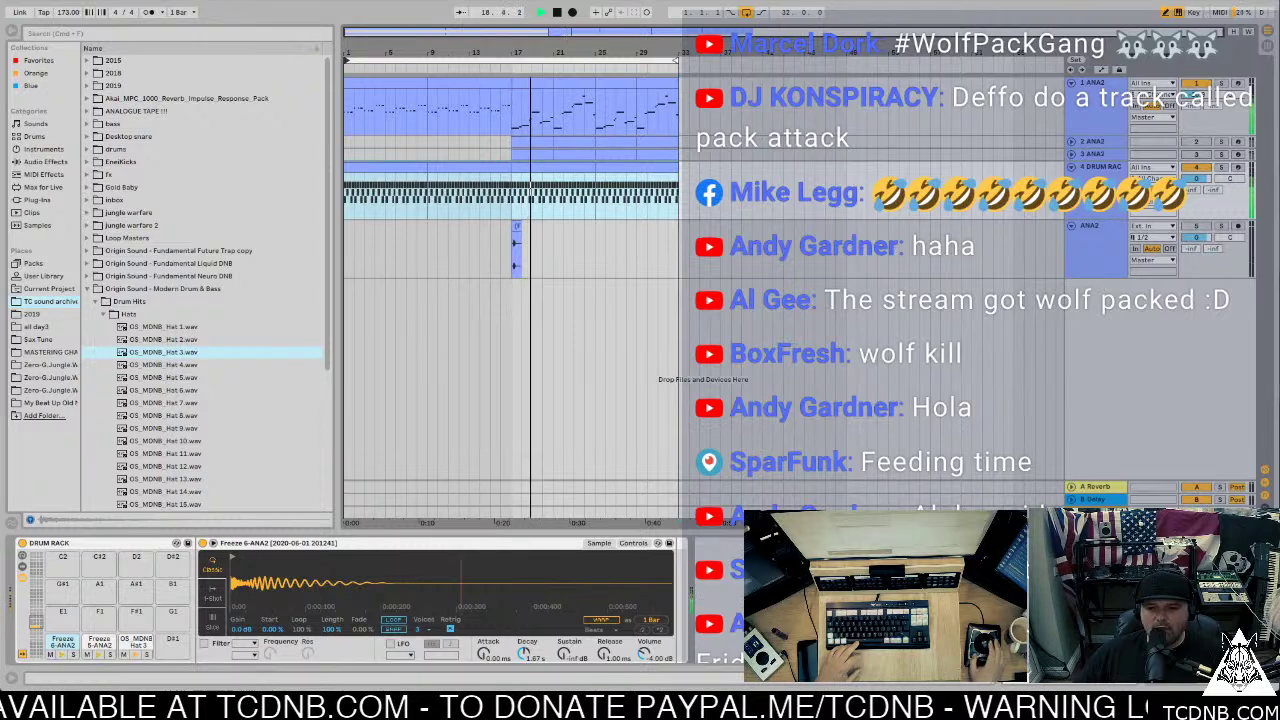
{"action": "left_click", "coordinate": [1060, 112]}
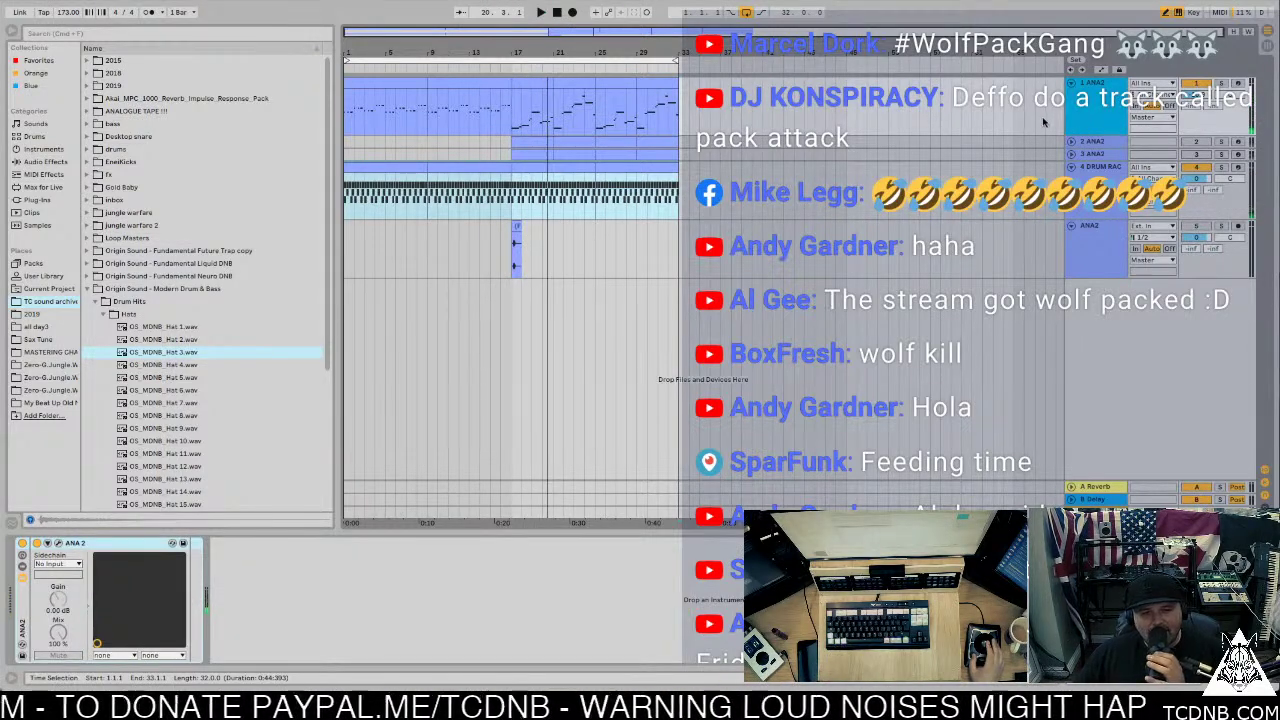
{"action": "left_click", "coordinate": [1110, 166]}
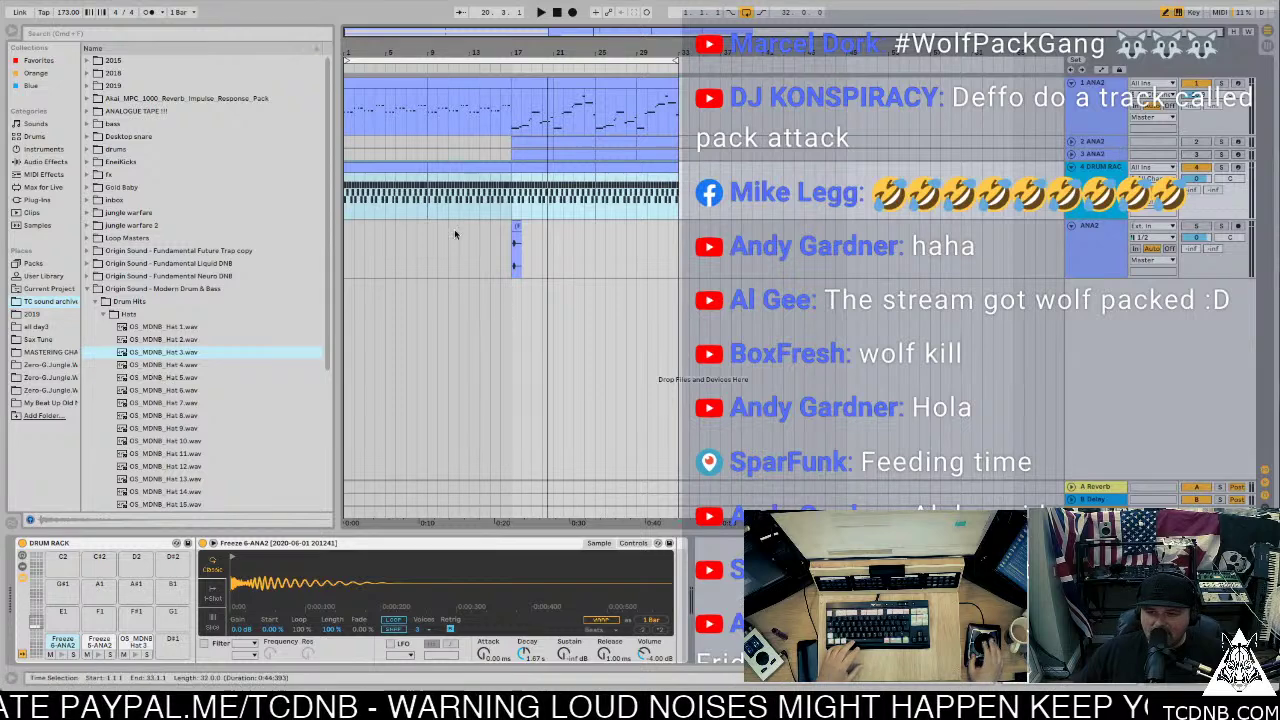
Step: Play the drum section from bar 17 briefly, stop playback and save the set
{"action": "left_click", "coordinate": [556, 167]}
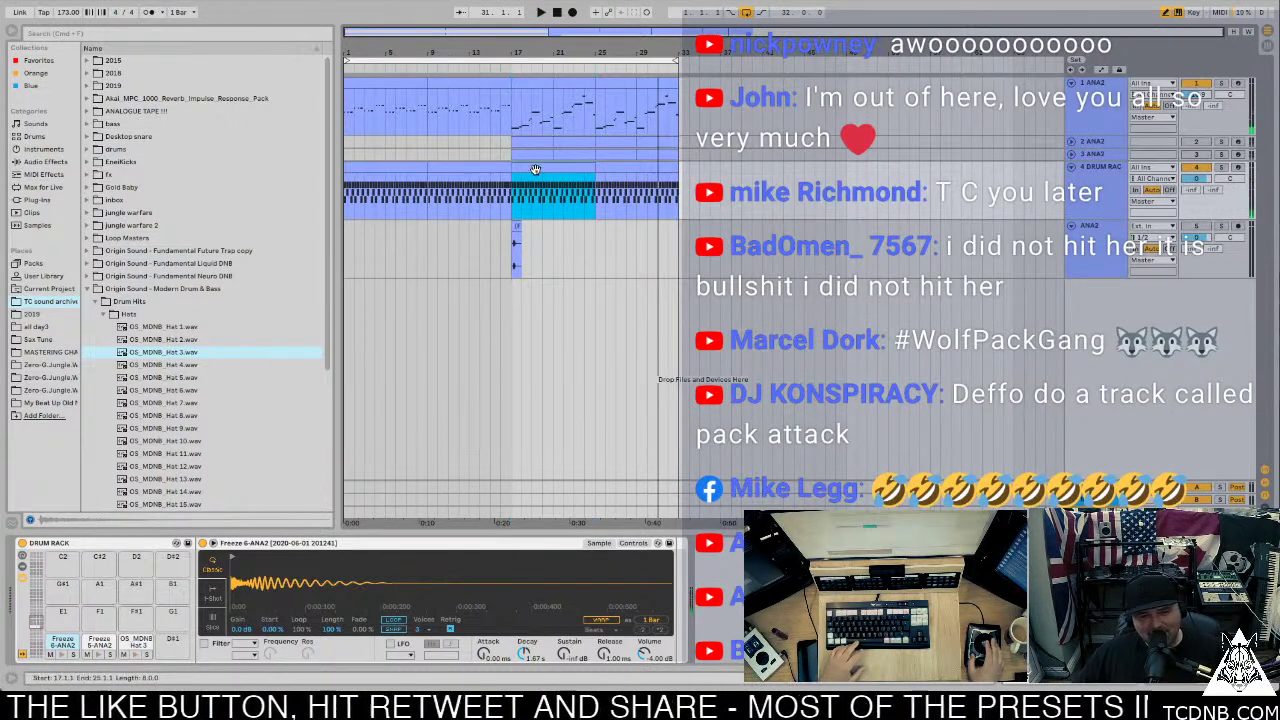
{"action": "key", "text": "space"}
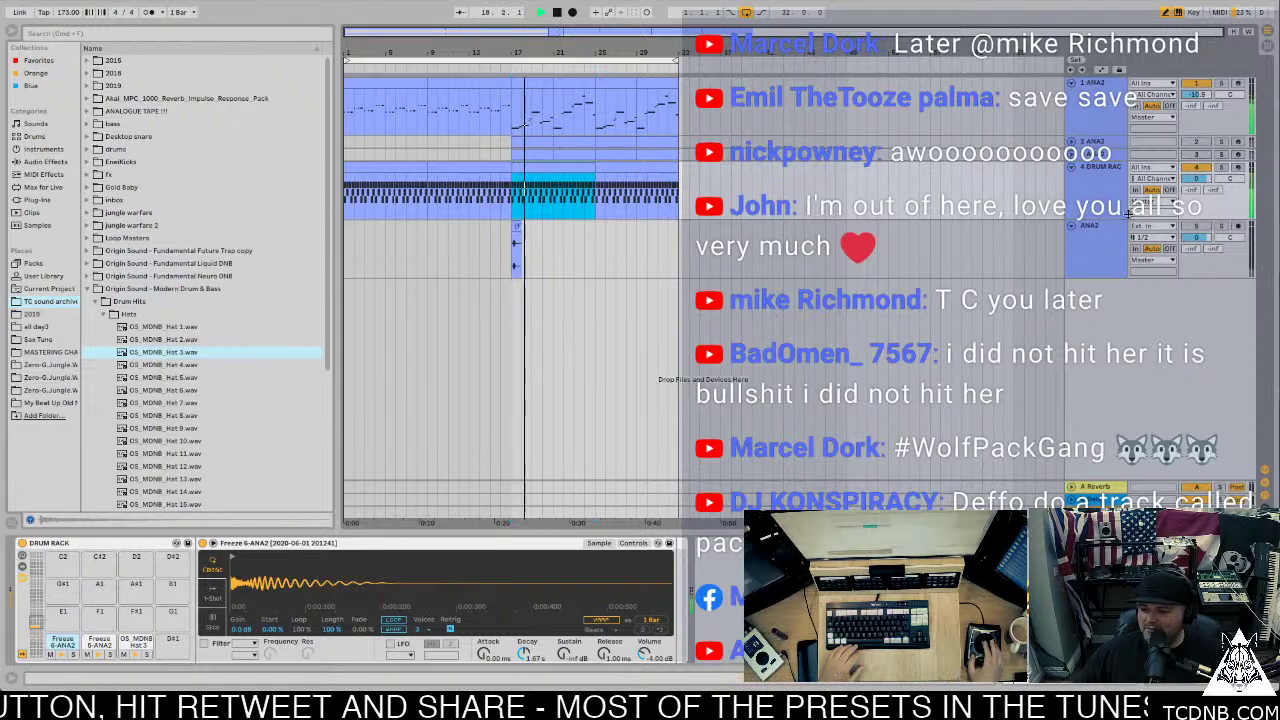
{"action": "key", "text": "space"}
{"action": "key", "text": "ctrl+s"}
{"action": "key", "text": "Return"}
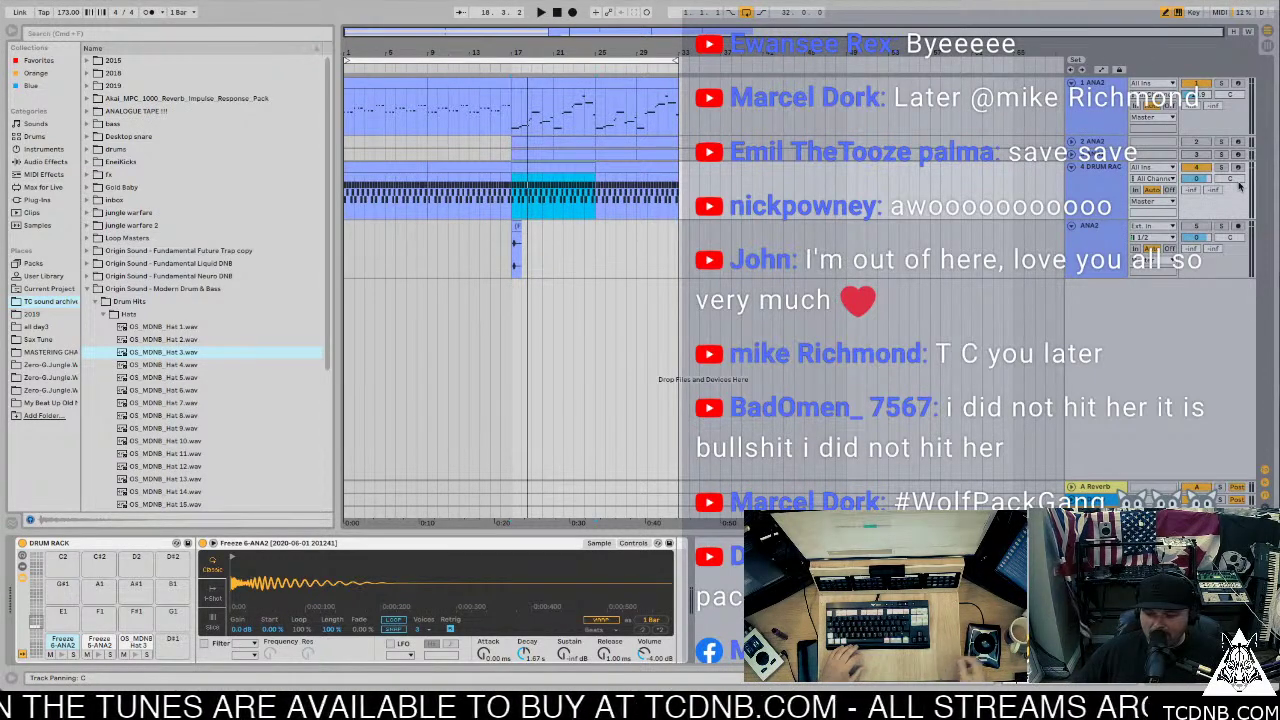
Step: During playback from bar 17, delete the leftover ANA2 audio track below the Drum Rack and activate the second ANA2 track
{"action": "key", "text": "space"}
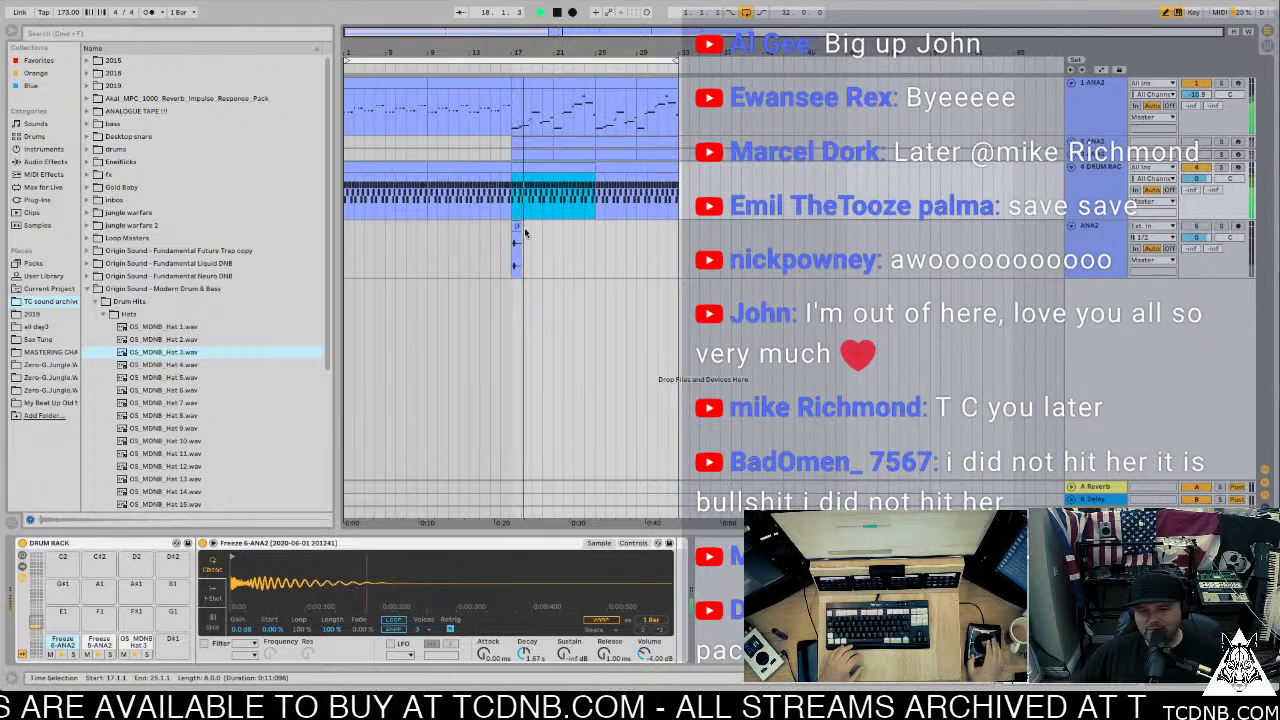
{"action": "left_click", "coordinate": [524, 232]}
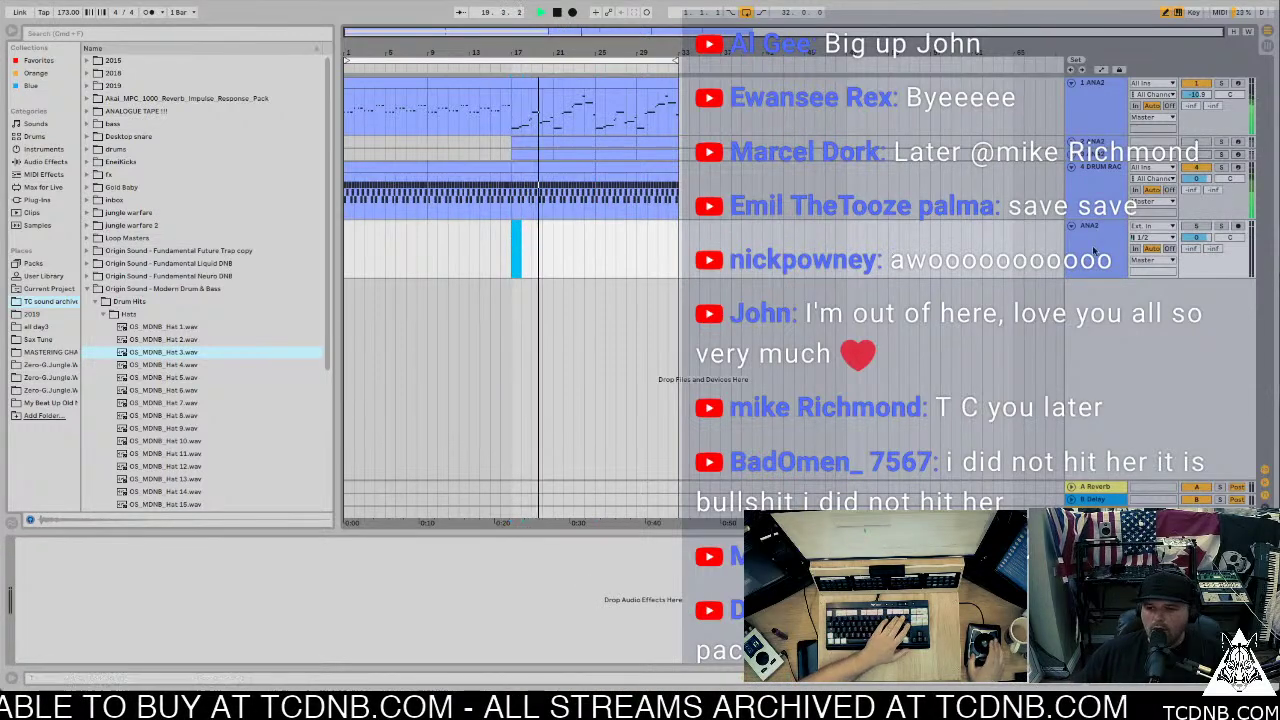
{"action": "key", "text": "Delete"}
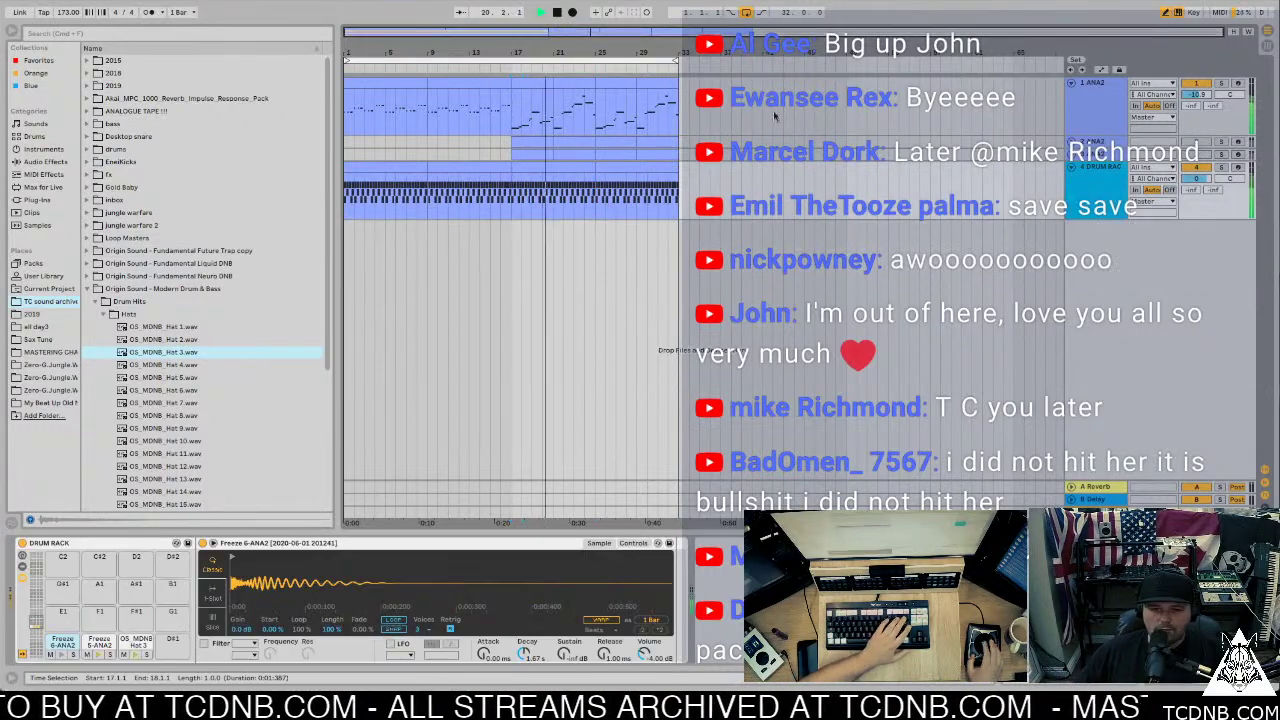
{"action": "left_click", "coordinate": [1200, 143]}
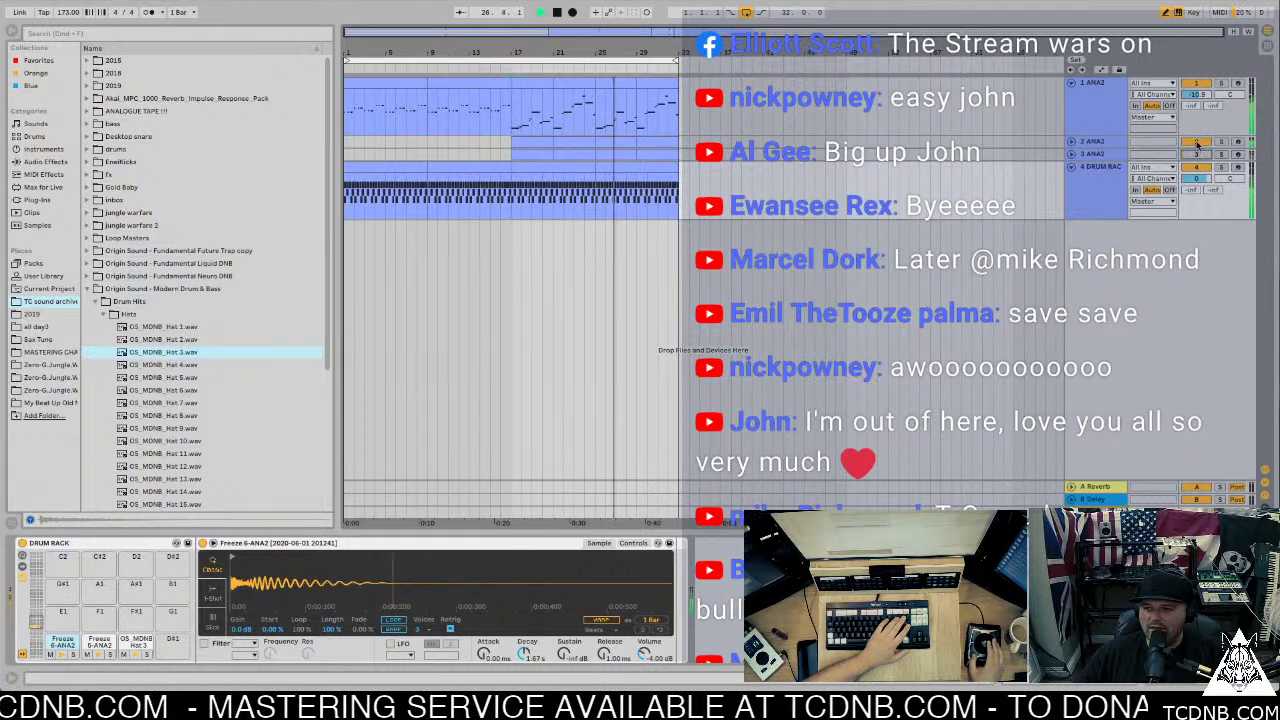
Step: Lower the first ANA2 track's volume to -14.5 dB and loop bars 17 to 32
{"action": "left_click_drag", "start_coordinate": [1197, 93], "coordinate": [1197, 110]}
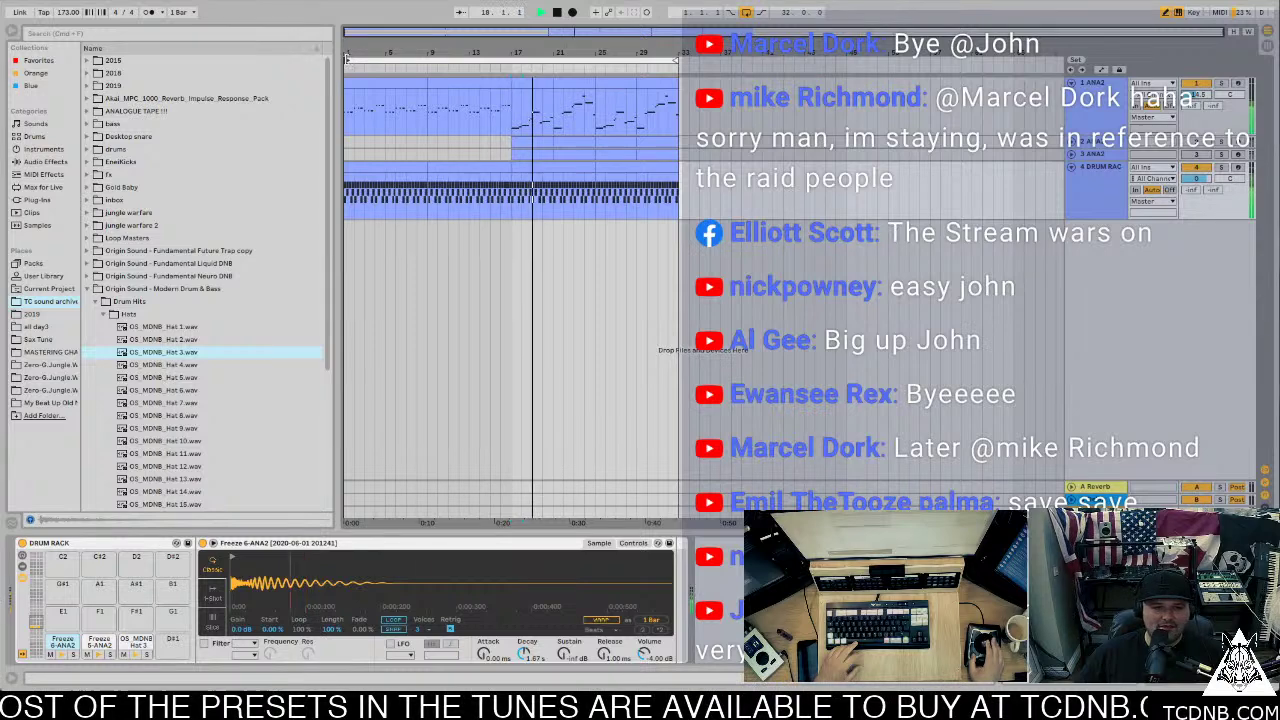
{"action": "left_click", "coordinate": [503, 62]}
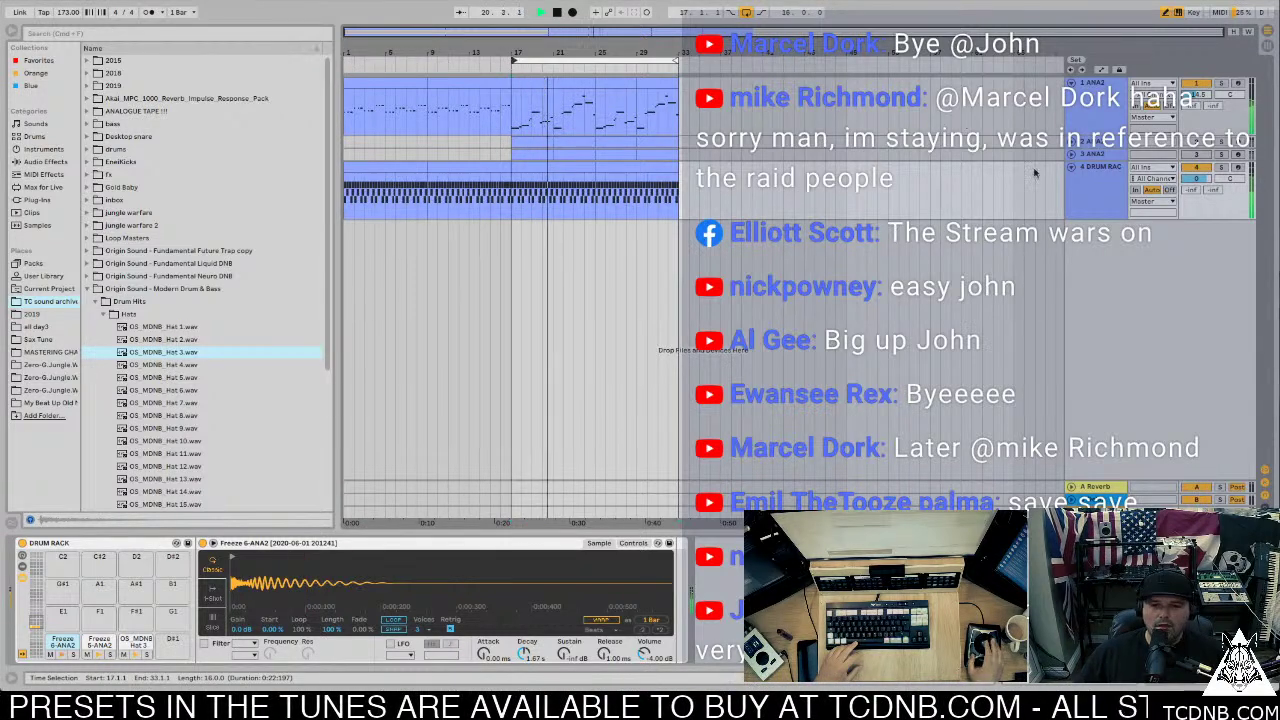
Step: Select the Drum Rack's empty D#1 pad and collapse the Origin Sound - Modern Drum & Bass sample folder
{"action": "left_click", "coordinate": [173, 640]}
{"action": "left_click", "coordinate": [101, 314]}
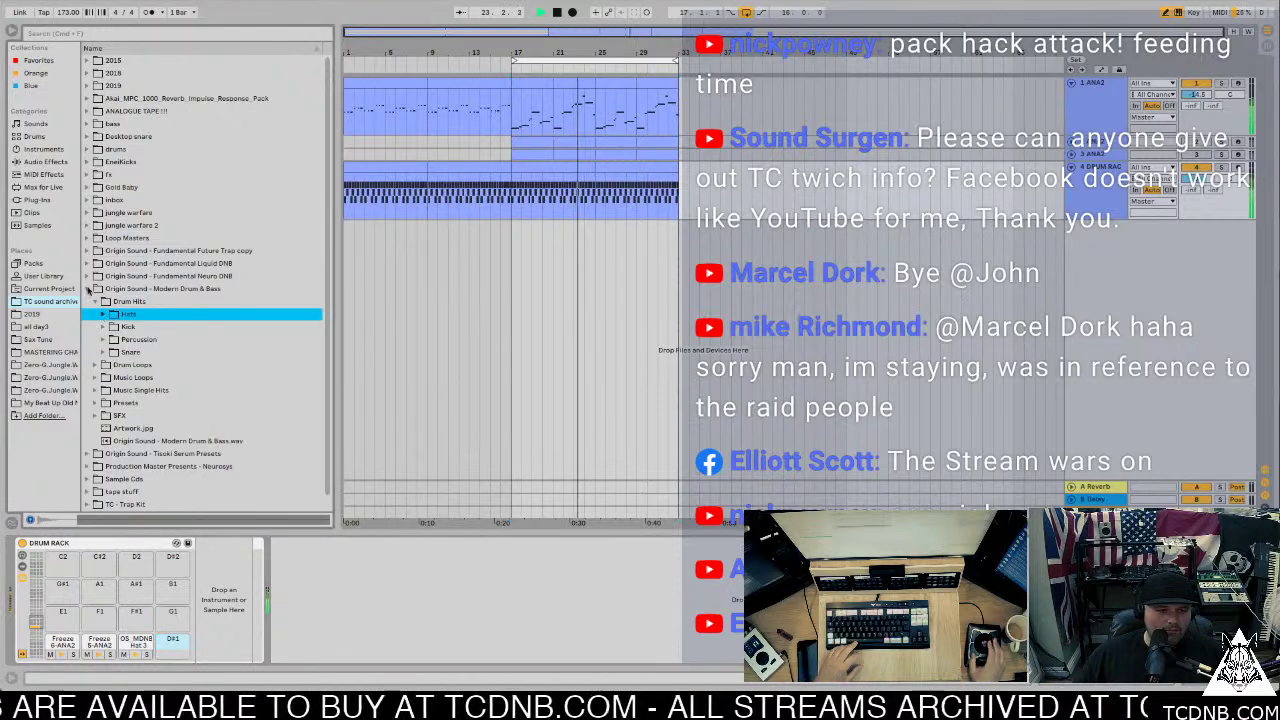
{"action": "left_click", "coordinate": [87, 288]}
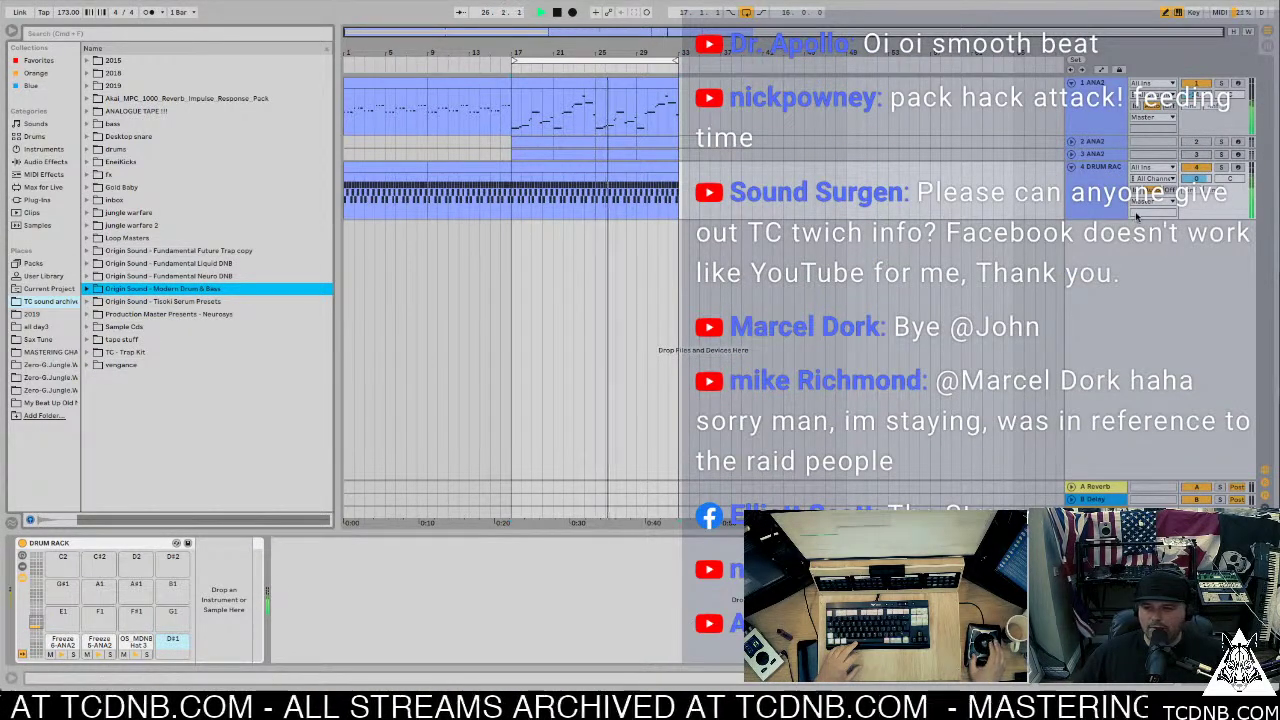
{"action": "left_click", "coordinate": [537, 124]}
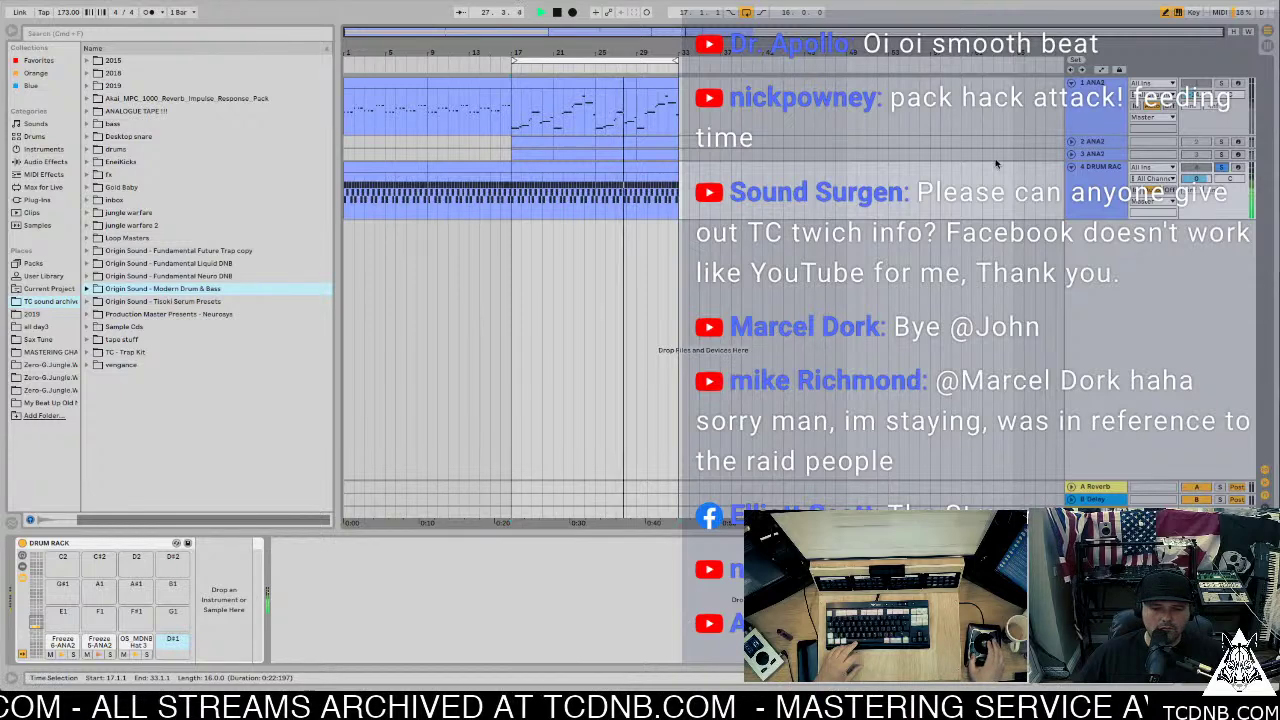
{"action": "left_click", "coordinate": [1105, 186]}
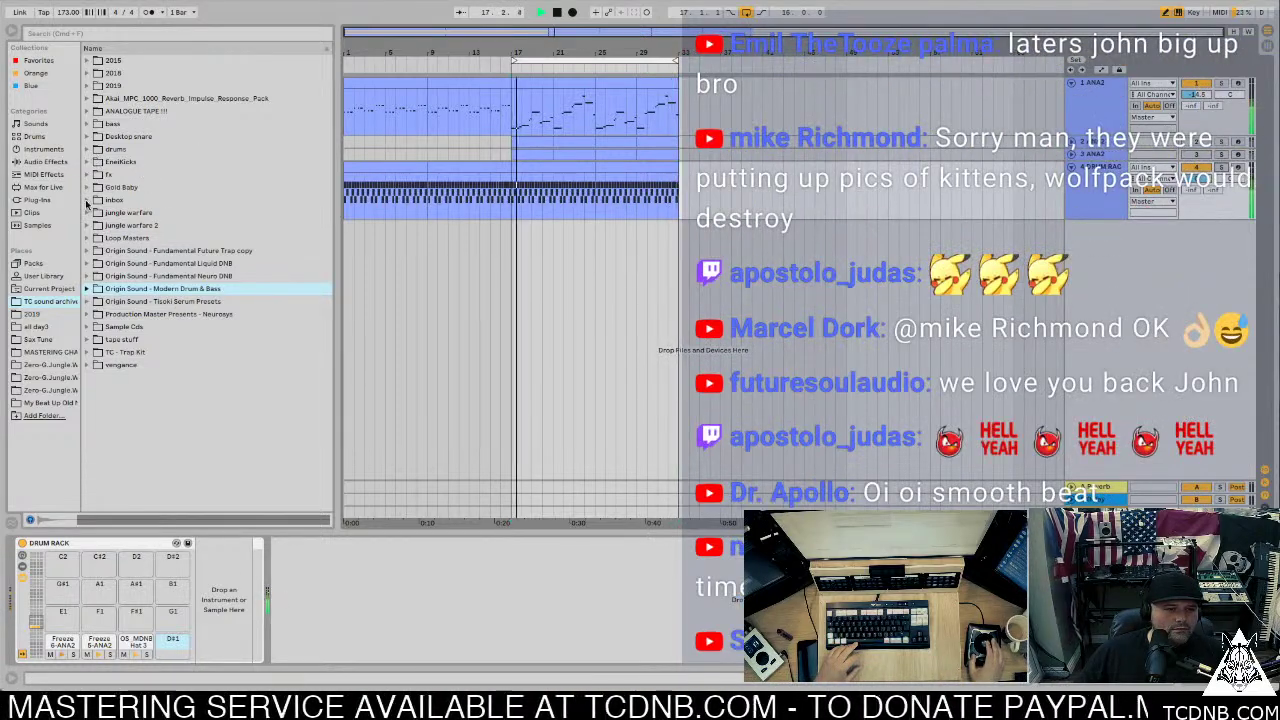
Step: Open the Cymbal folder of the Tape 808 kit in the Gold Baby sample library
{"action": "left_click", "coordinate": [86, 188]}
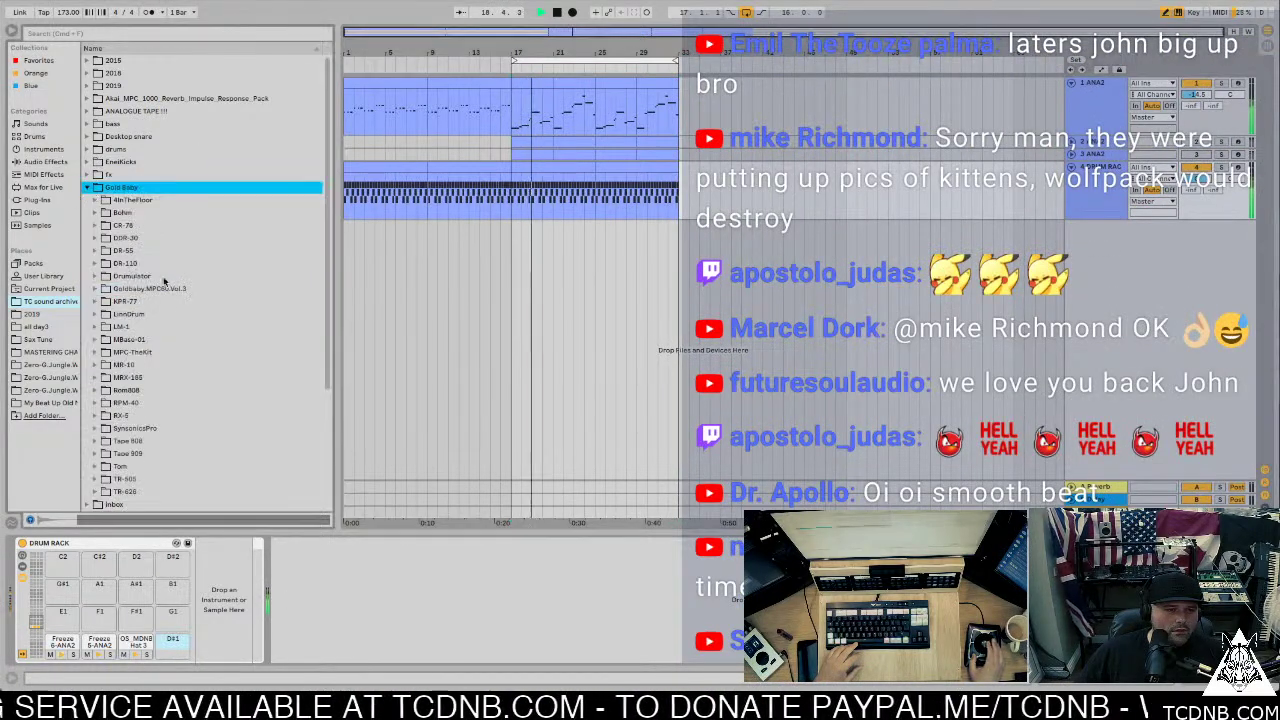
{"action": "scroll", "coordinate": [105, 368], "scroll_direction": "down", "scroll_amount": 1}
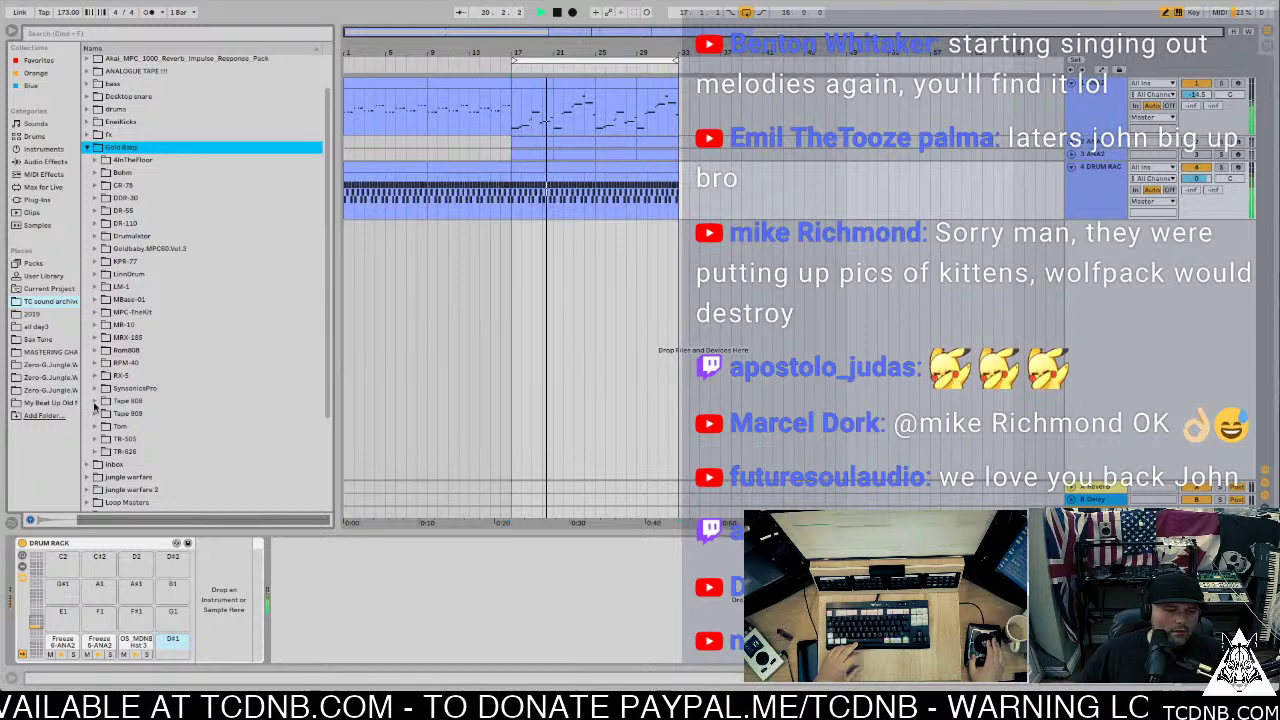
{"action": "left_click", "coordinate": [94, 401]}
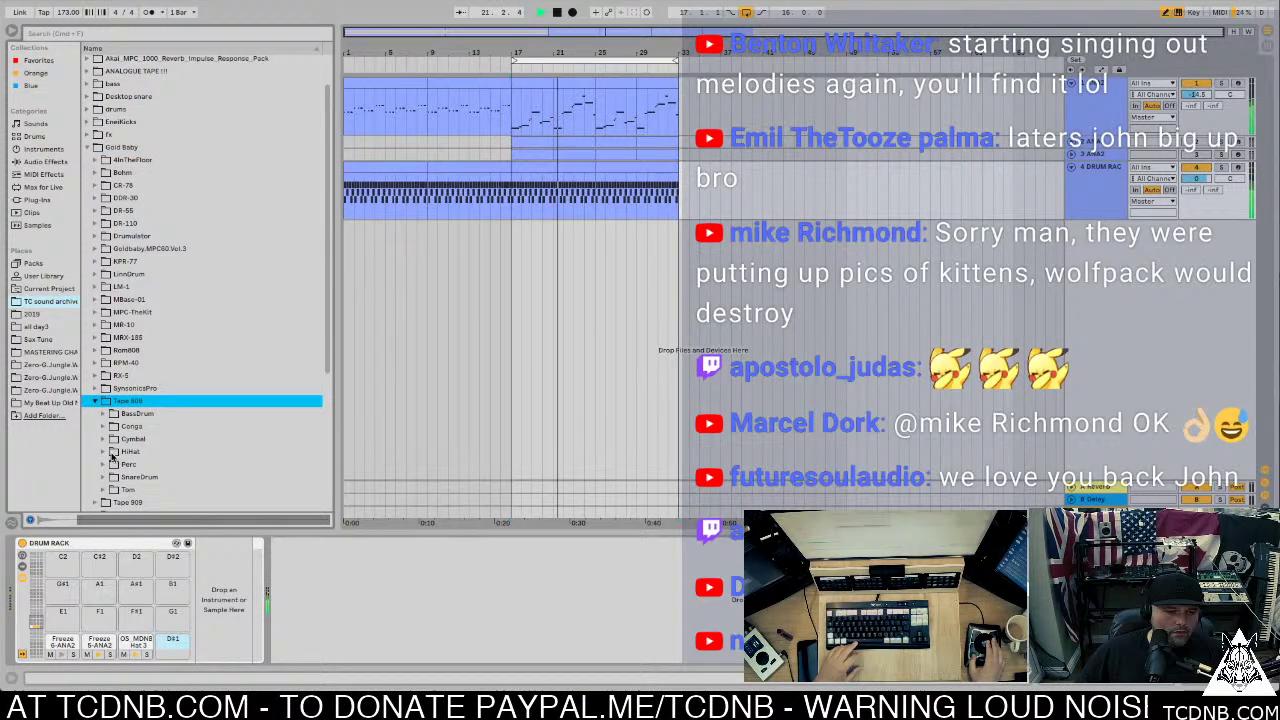
{"action": "left_click", "coordinate": [103, 439]}
{"action": "scroll", "coordinate": [170, 470], "scroll_direction": "down", "scroll_amount": 2}
{"action": "scroll", "coordinate": [178, 478], "scroll_direction": "down", "scroll_amount": 3}
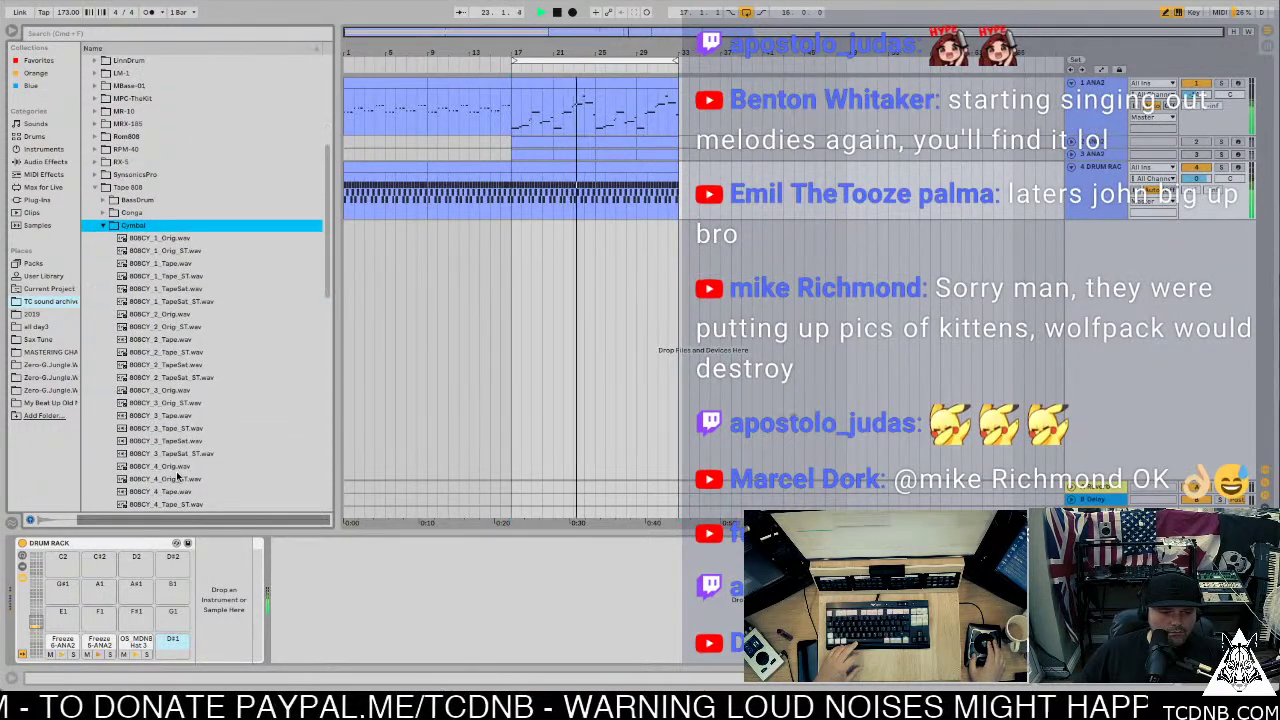
Step: Audition several 808 cymbals and load 808CY_2_Orig_ST.wav onto the D#1 pad, lowering its volume to -21.1 dB
{"action": "left_click", "coordinate": [181, 302]}
{"action": "left_click", "coordinate": [188, 288]}
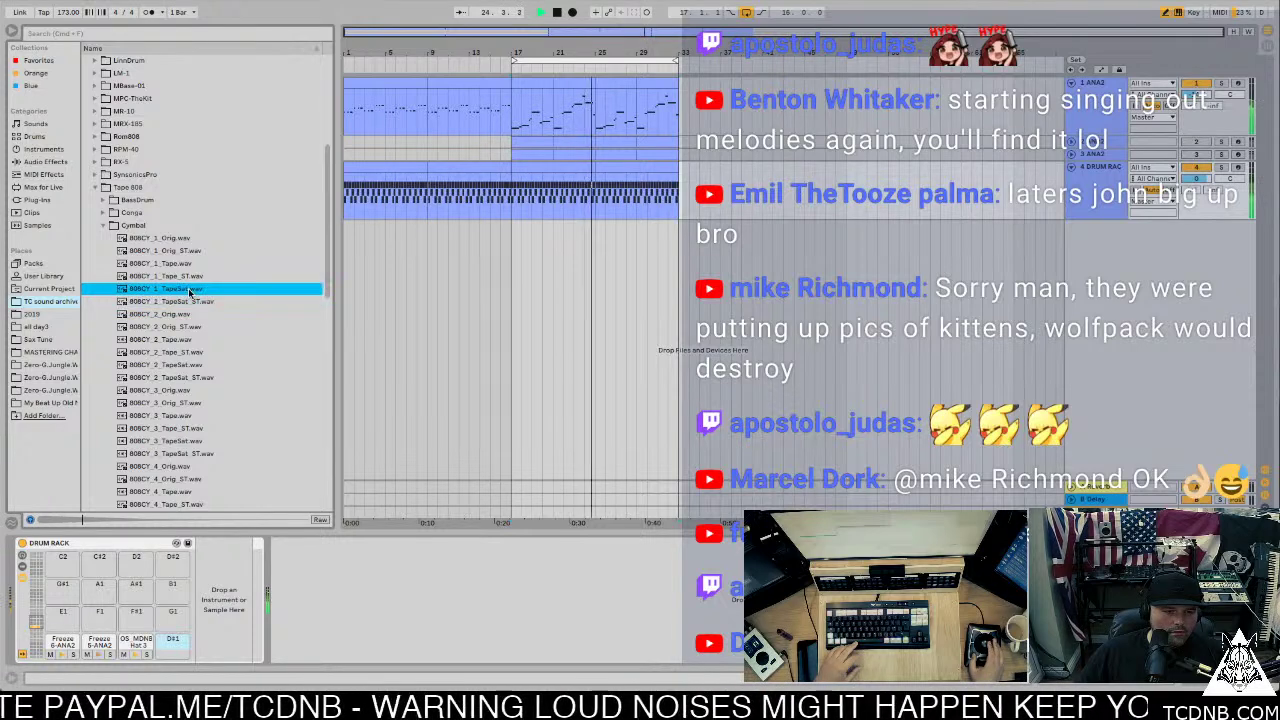
{"action": "left_click", "coordinate": [190, 326]}
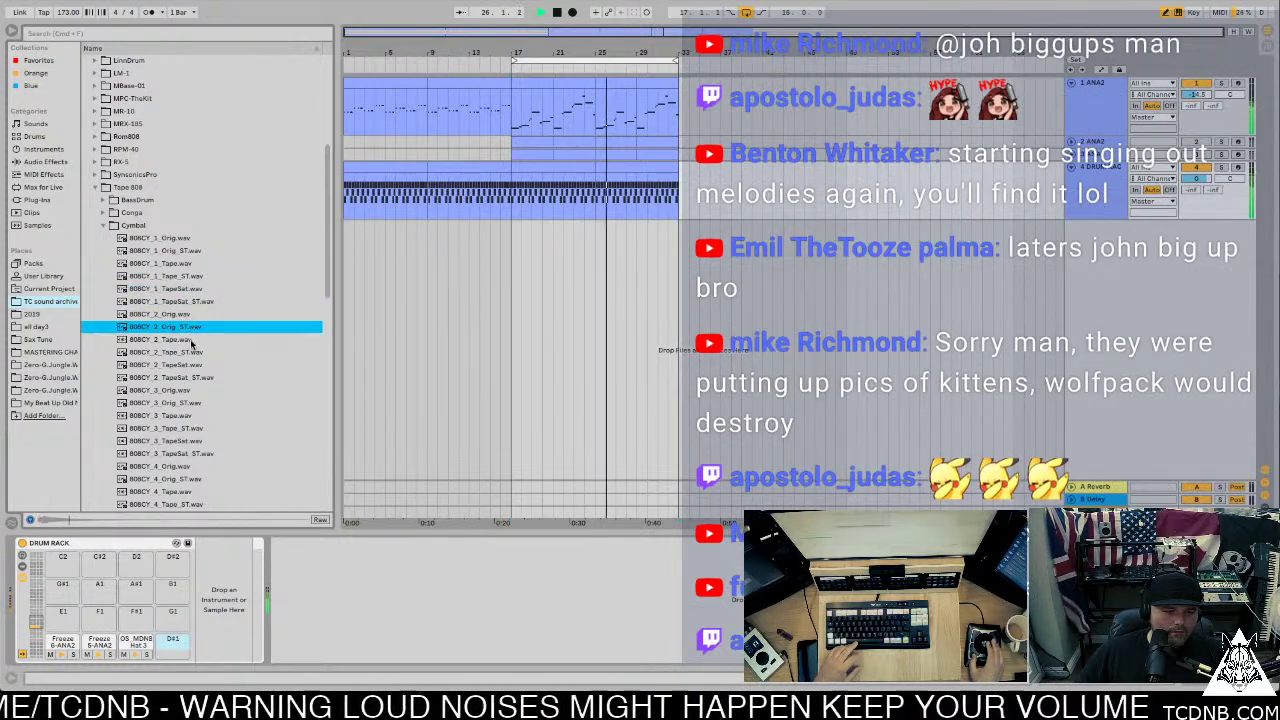
{"action": "left_click", "coordinate": [189, 340]}
{"action": "left_click_drag", "start_coordinate": [181, 328], "coordinate": [173, 640]}
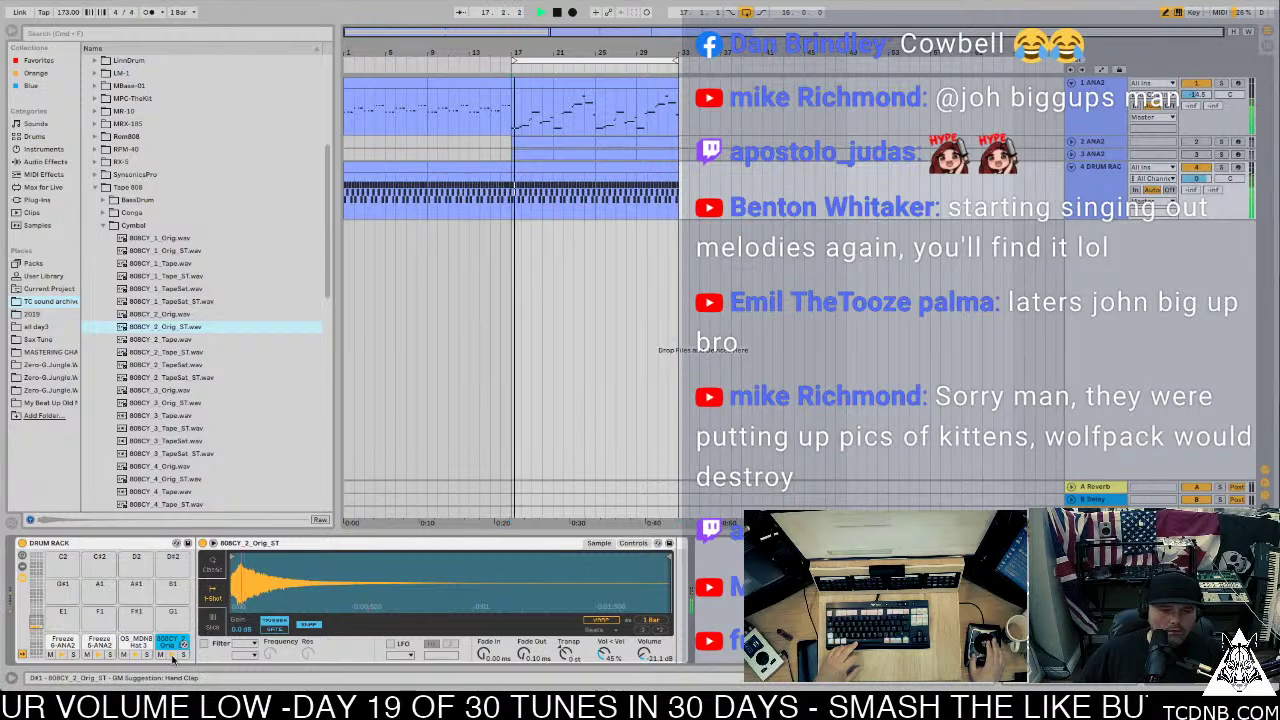
Step: In the drum clip at bar 17, copy all C#1 notes to the D#1 cymbal row starting one beat earlier, and play it
{"action": "key", "text": "space"}
{"action": "left_click", "coordinate": [533, 168]}
{"action": "double_click", "coordinate": [533, 168]}
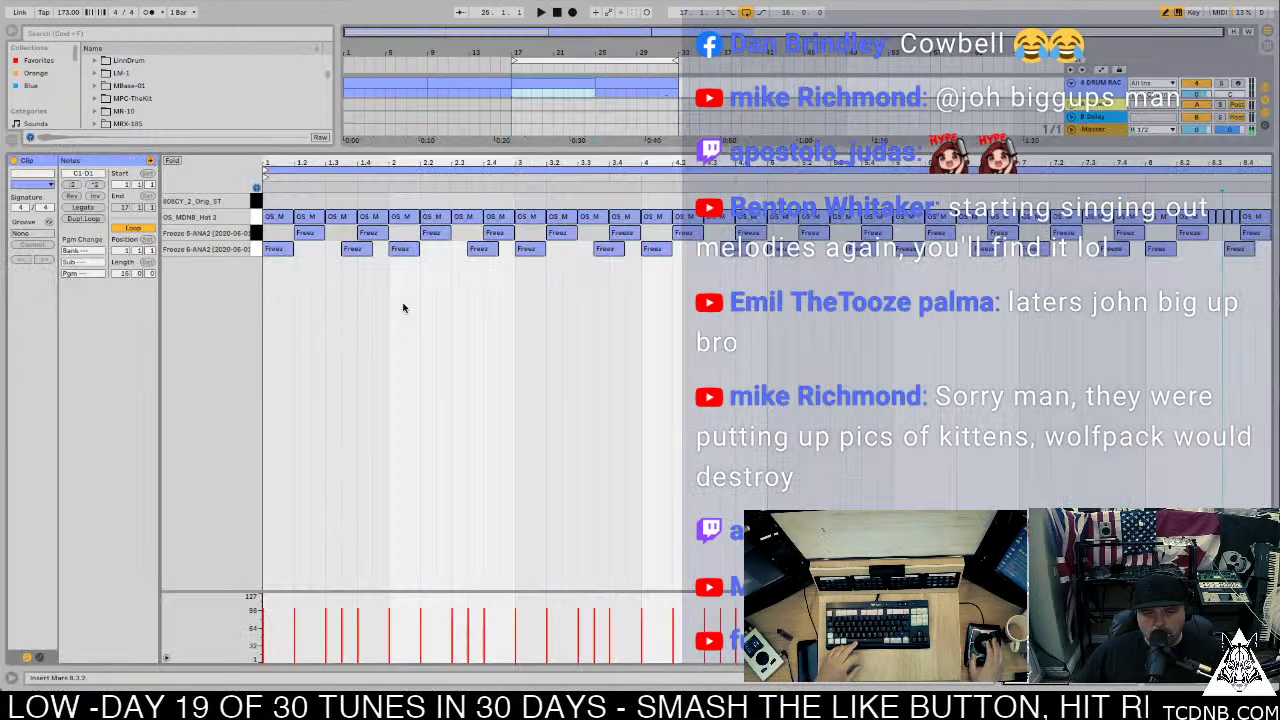
{"action": "left_click", "coordinate": [257, 232]}
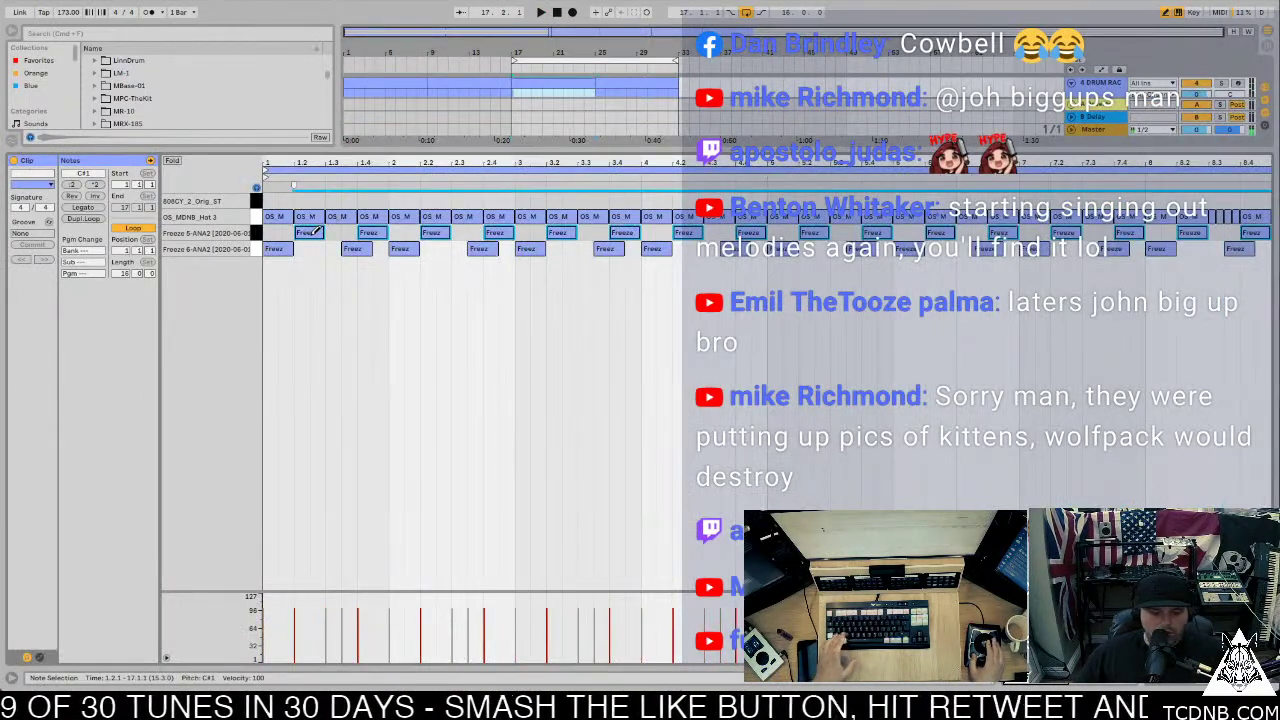
{"action": "left_click_drag", "start_coordinate": [313, 231], "coordinate": [283, 199]}
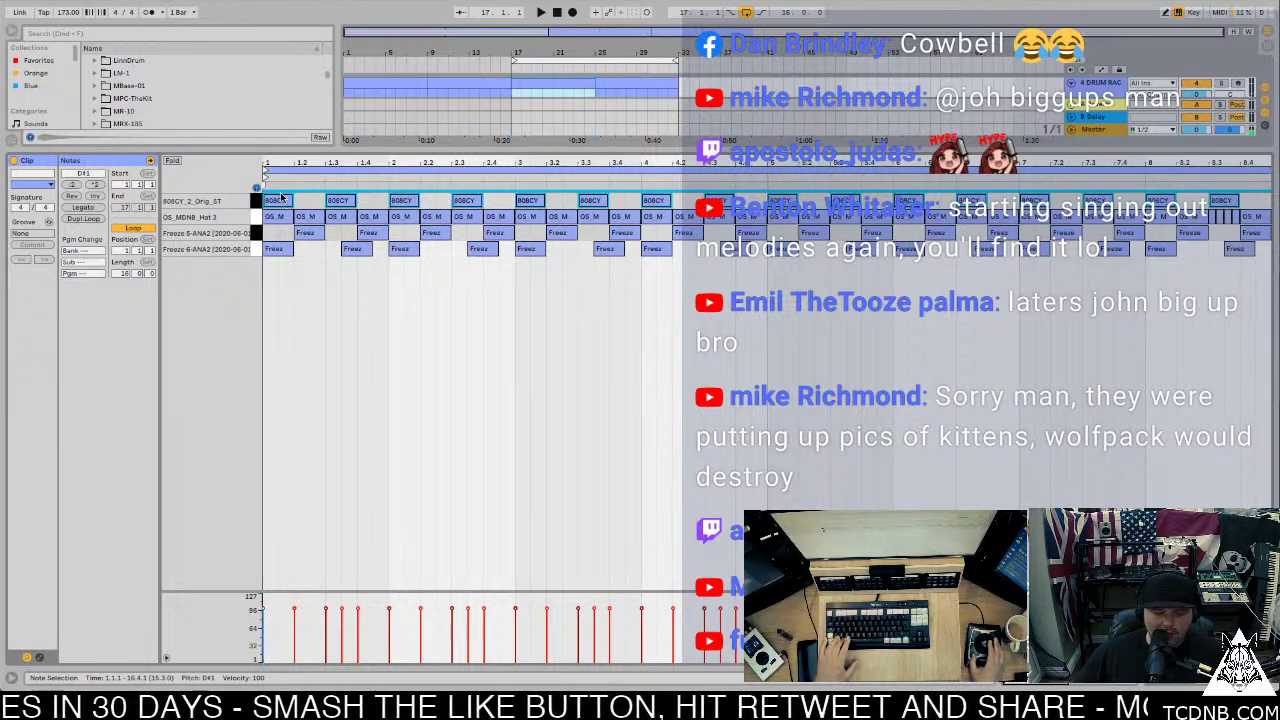
{"action": "key", "text": "space"}
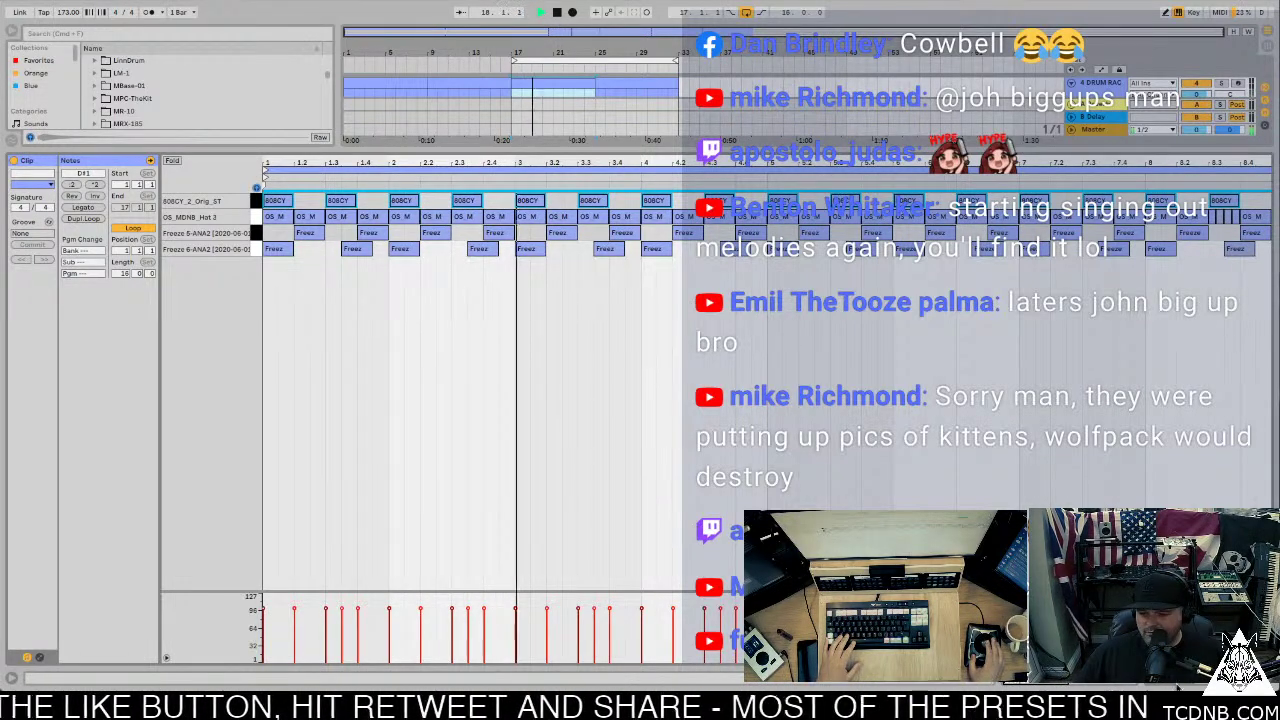
Step: Return to the devices and copy the edited drum clip from bar 17 over the one at bar 25, playing the result
{"action": "key", "text": "shift+Tab"}
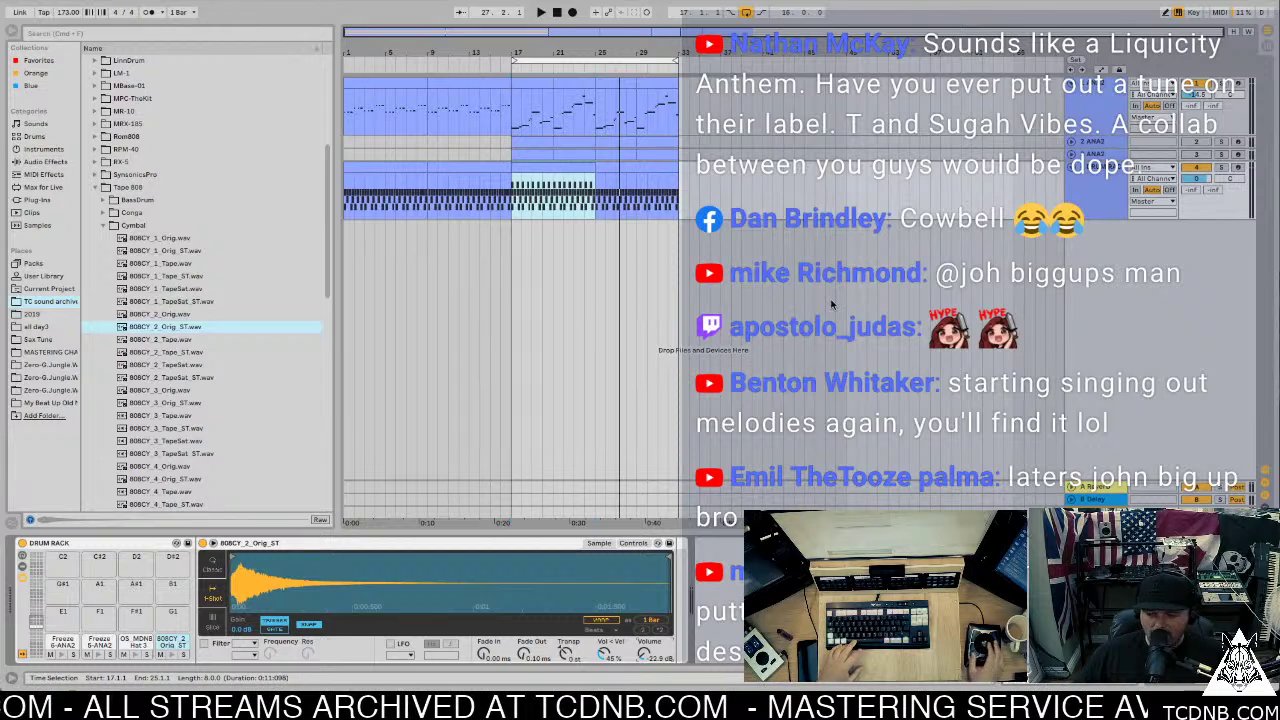
{"action": "left_click", "coordinate": [550, 172]}
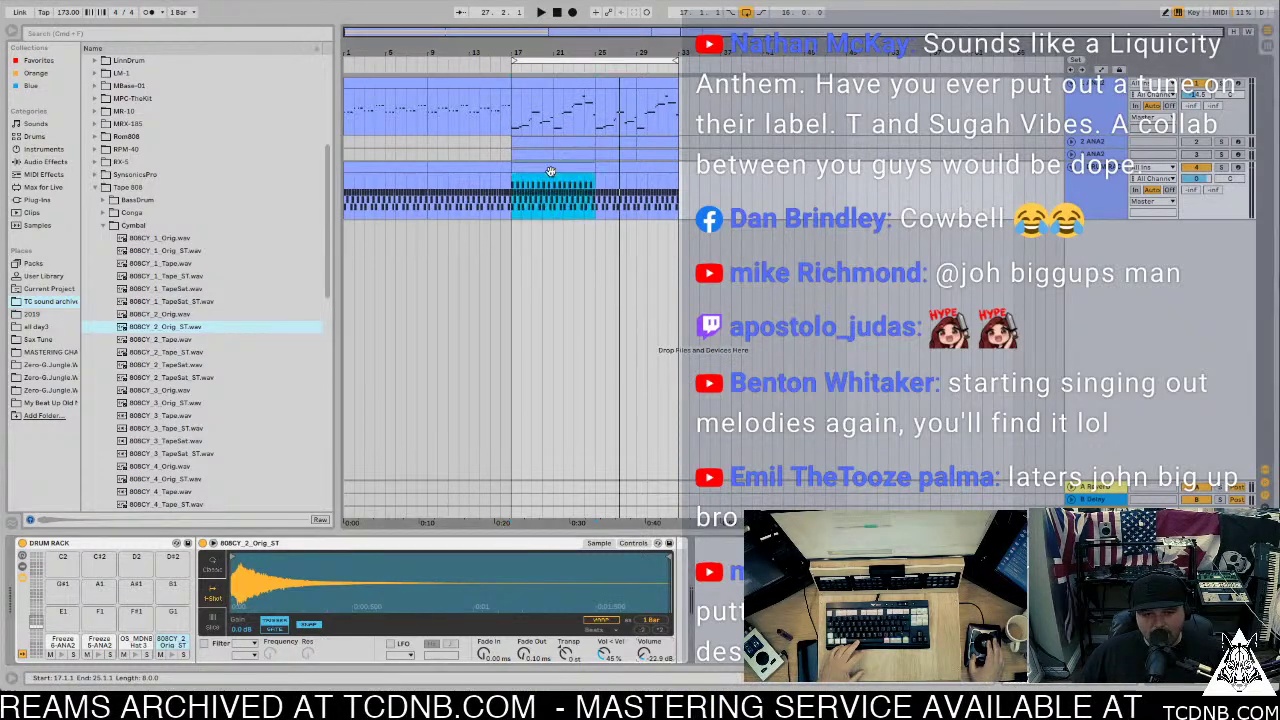
{"action": "left_click_drag", "start_coordinate": [537, 167], "coordinate": [622, 169]}
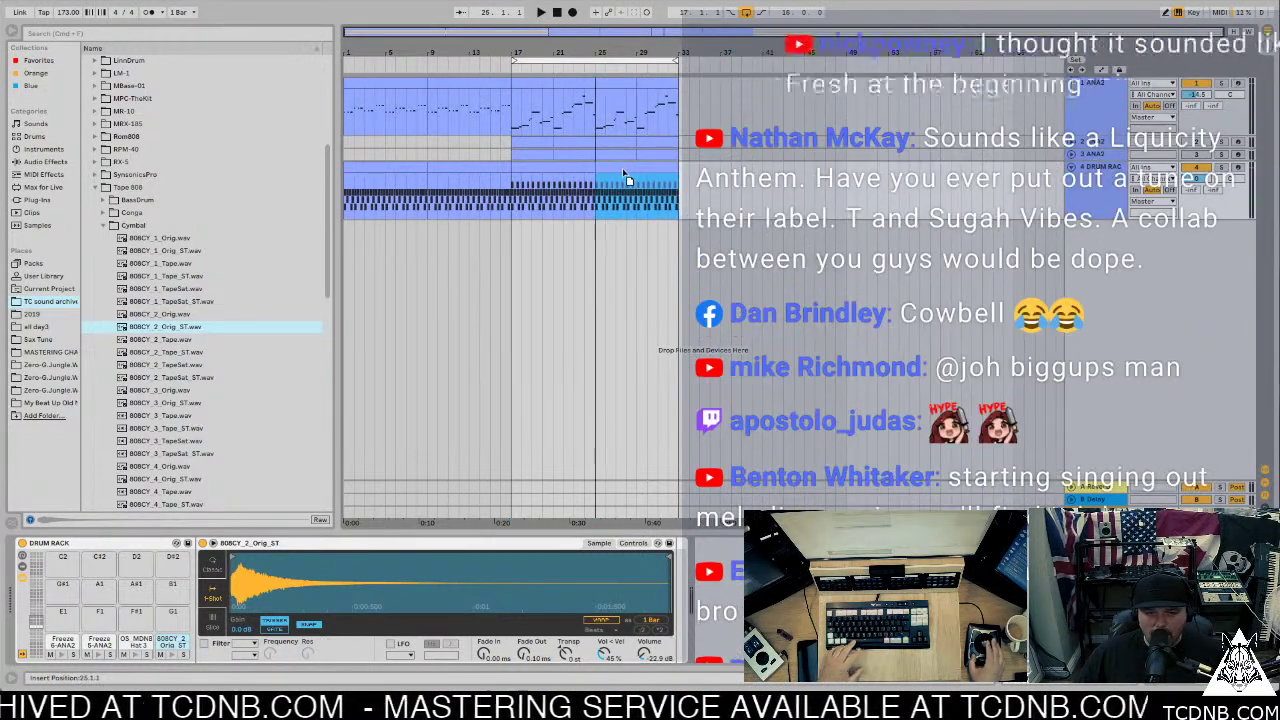
{"action": "key", "text": "space"}
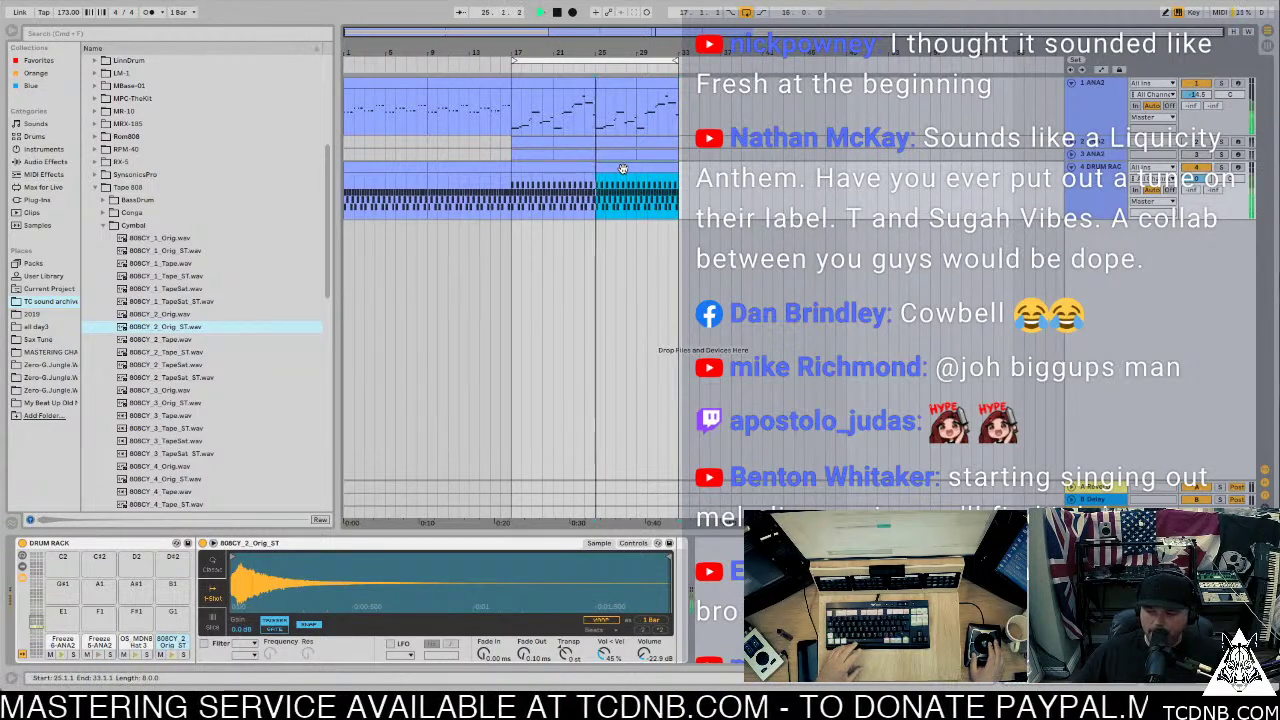
Step: Play the drum clips from bar 17 and lower the 808 cymbal pad's volume to -25.7 dB
{"action": "left_click", "coordinate": [572, 164], "text": "shift"}
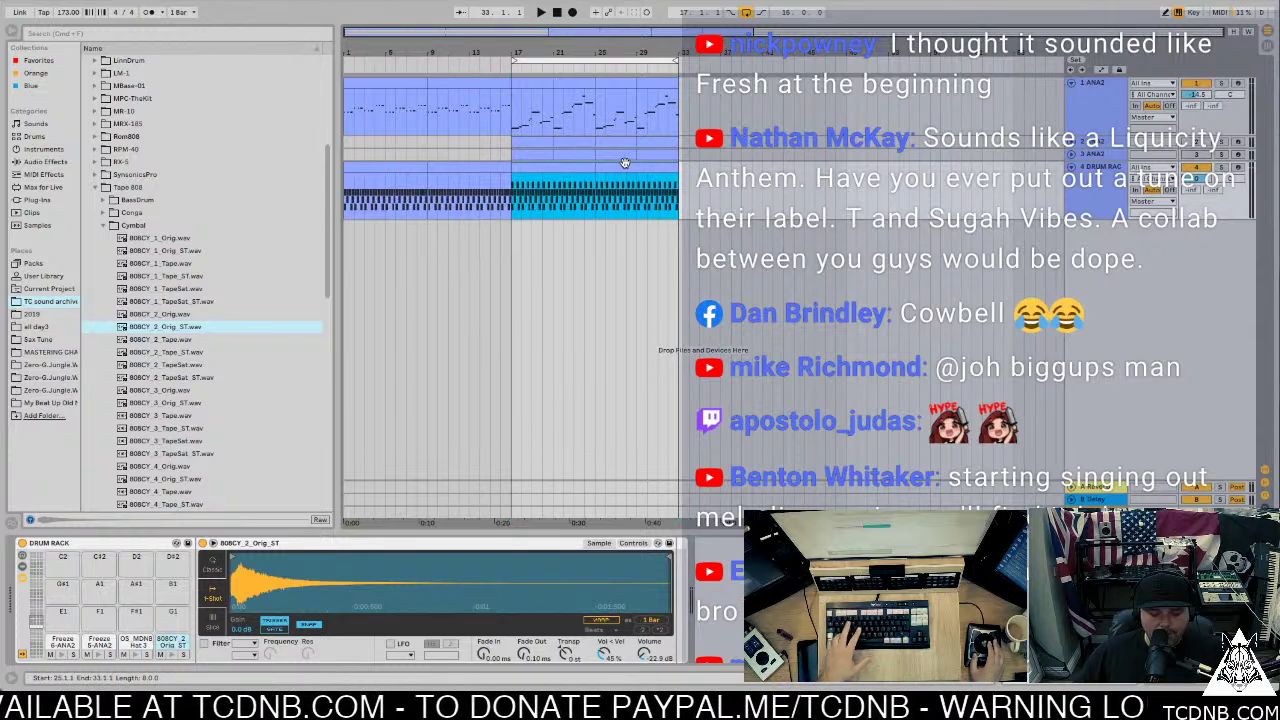
{"action": "left_click", "coordinate": [456, 165]}
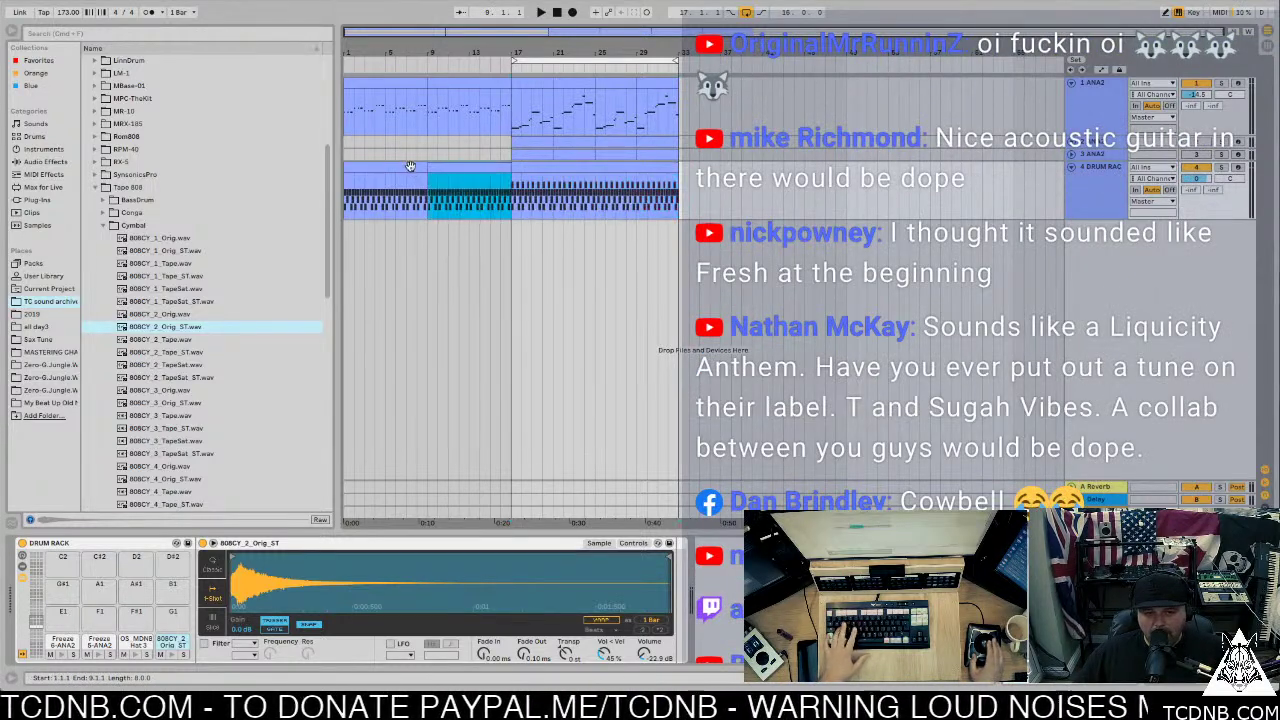
{"action": "left_click", "coordinate": [577, 182]}
{"action": "key", "text": "space"}
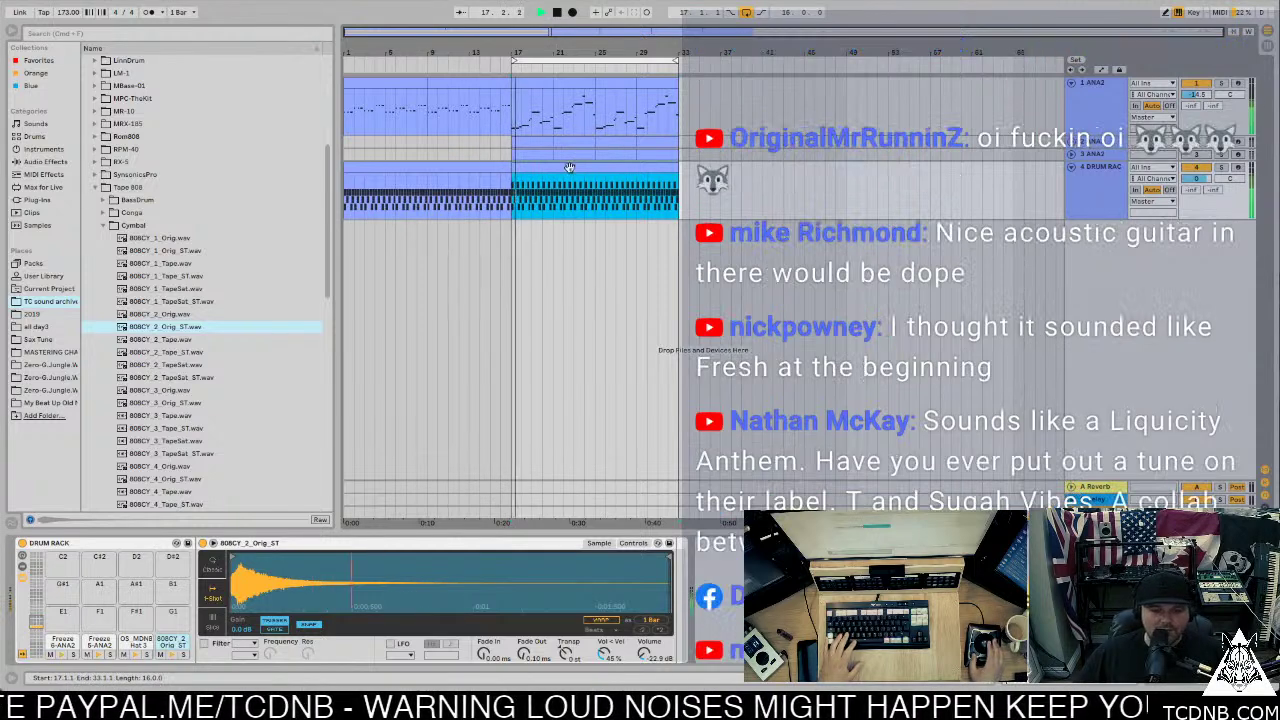
{"action": "left_click", "coordinate": [642, 653]}
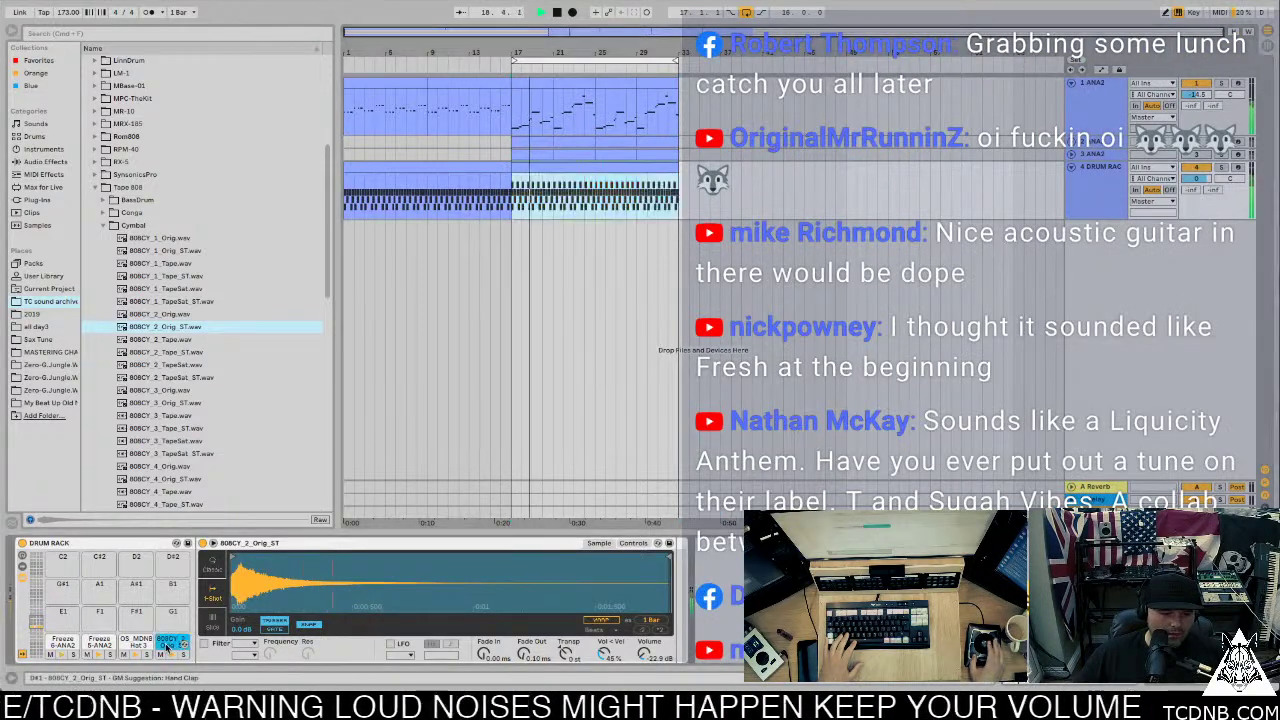
{"action": "scroll", "coordinate": [642, 653], "scroll_direction": "down", "scroll_amount": 2}
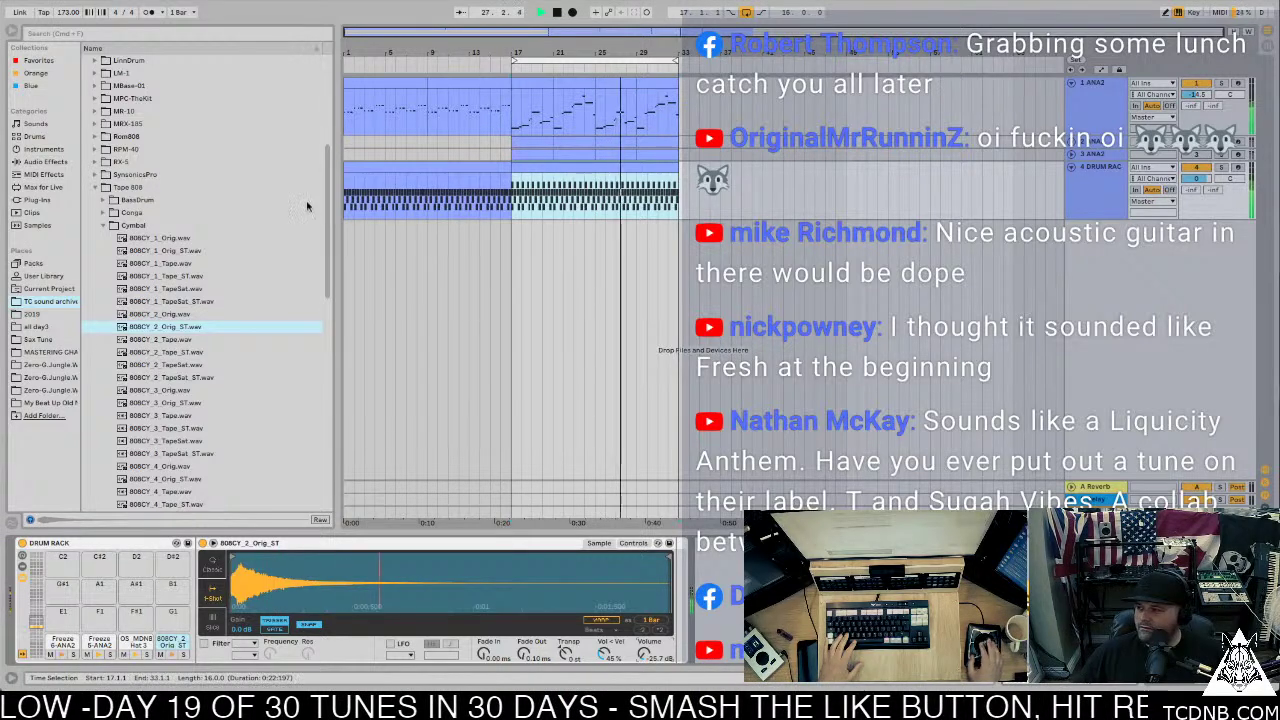
Step: Add a Serum track below the Drum Rack and load the TC NSB2 001 Unit preset from New School Bass V2
{"action": "left_click", "coordinate": [1093, 110]}
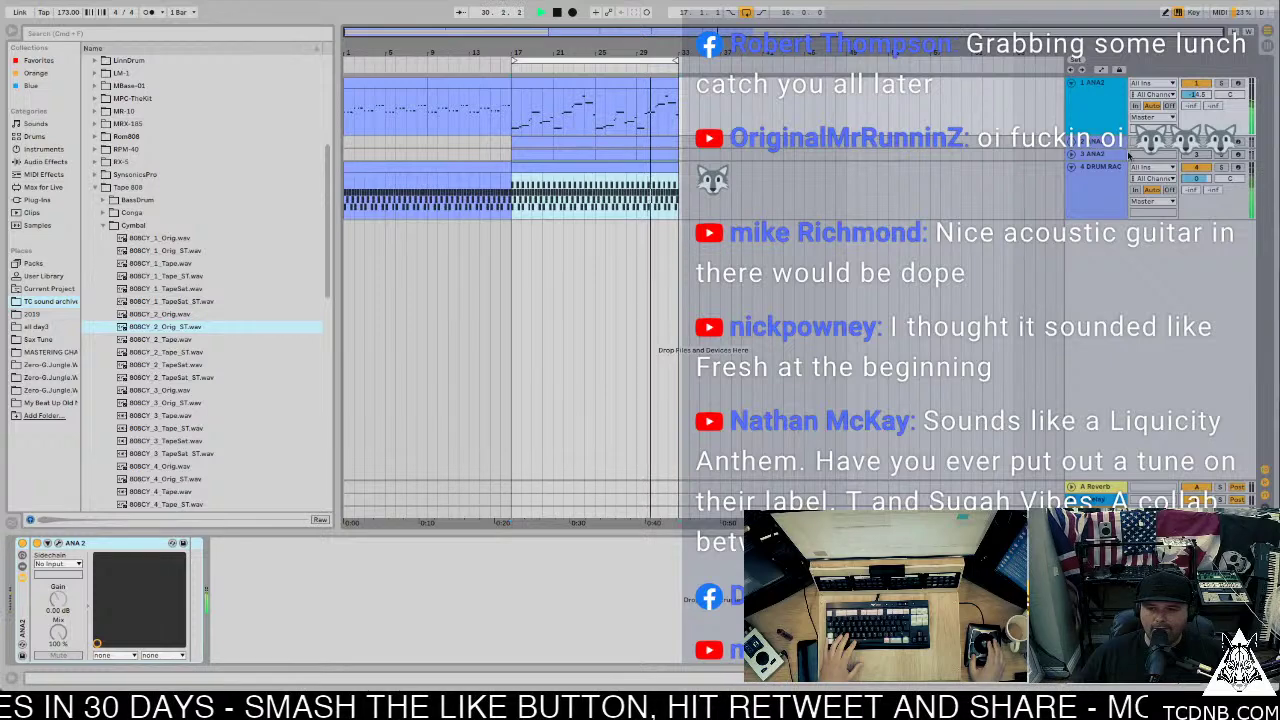
{"action": "left_click", "coordinate": [1118, 212]}
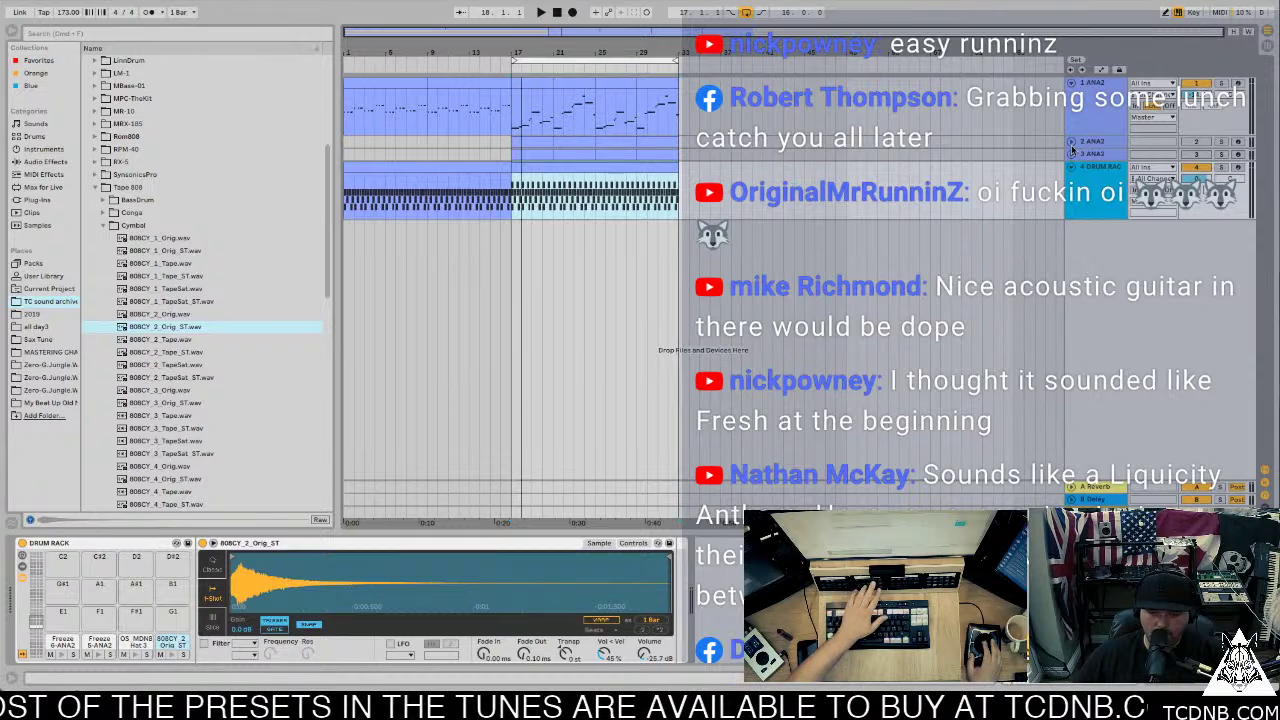
{"action": "key", "text": "ctrl+shift+t"}
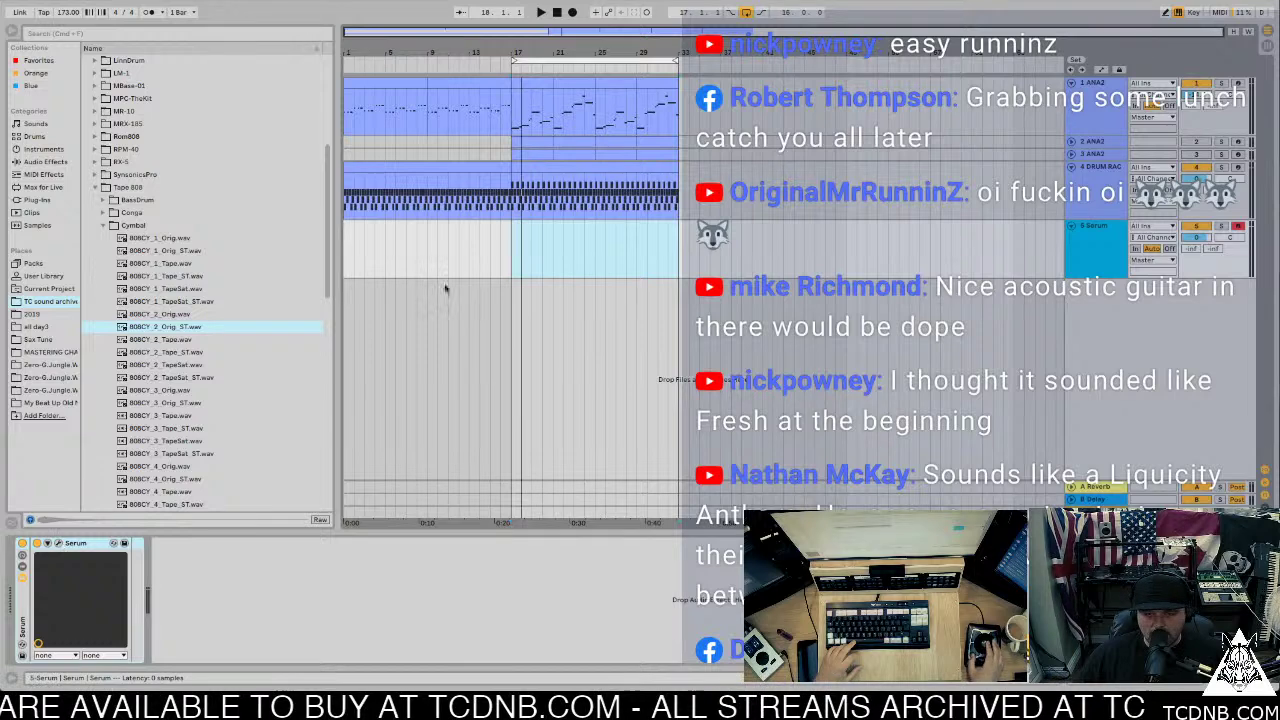
{"action": "left_click", "coordinate": [392, 108]}
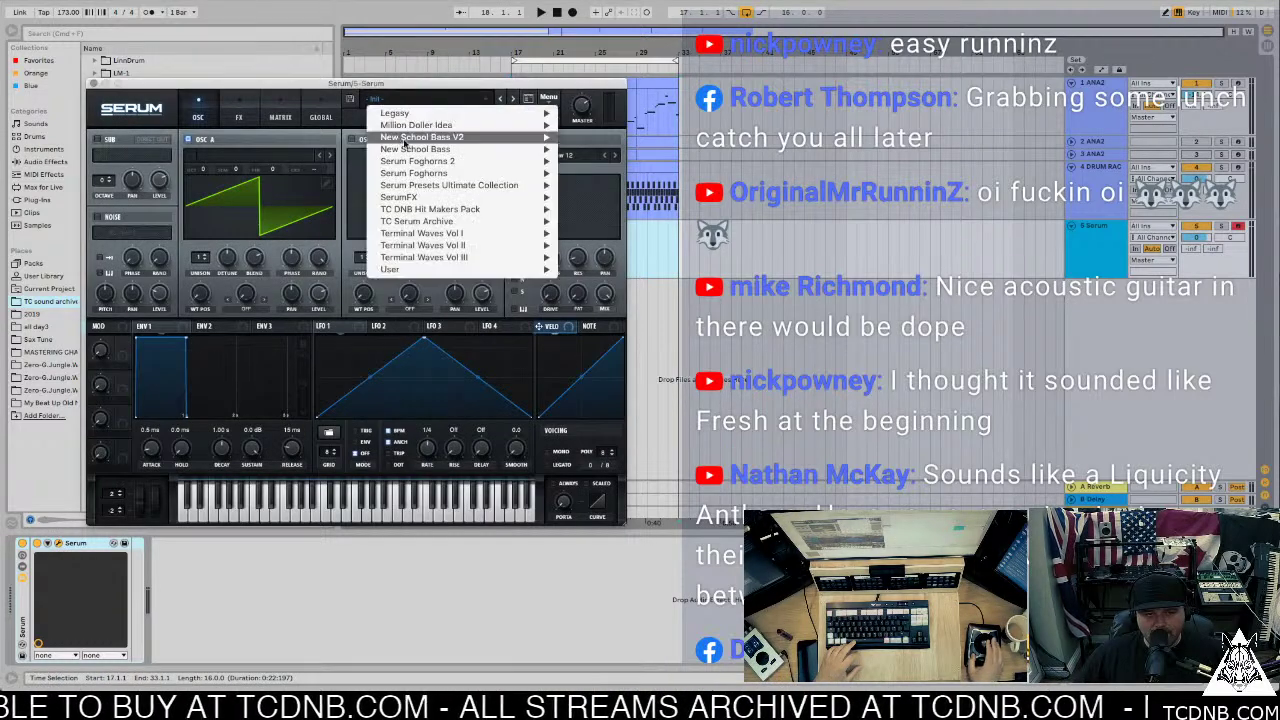
{"action": "mouse_move", "coordinate": [470, 134]}
{"action": "left_click", "coordinate": [670, 136]}
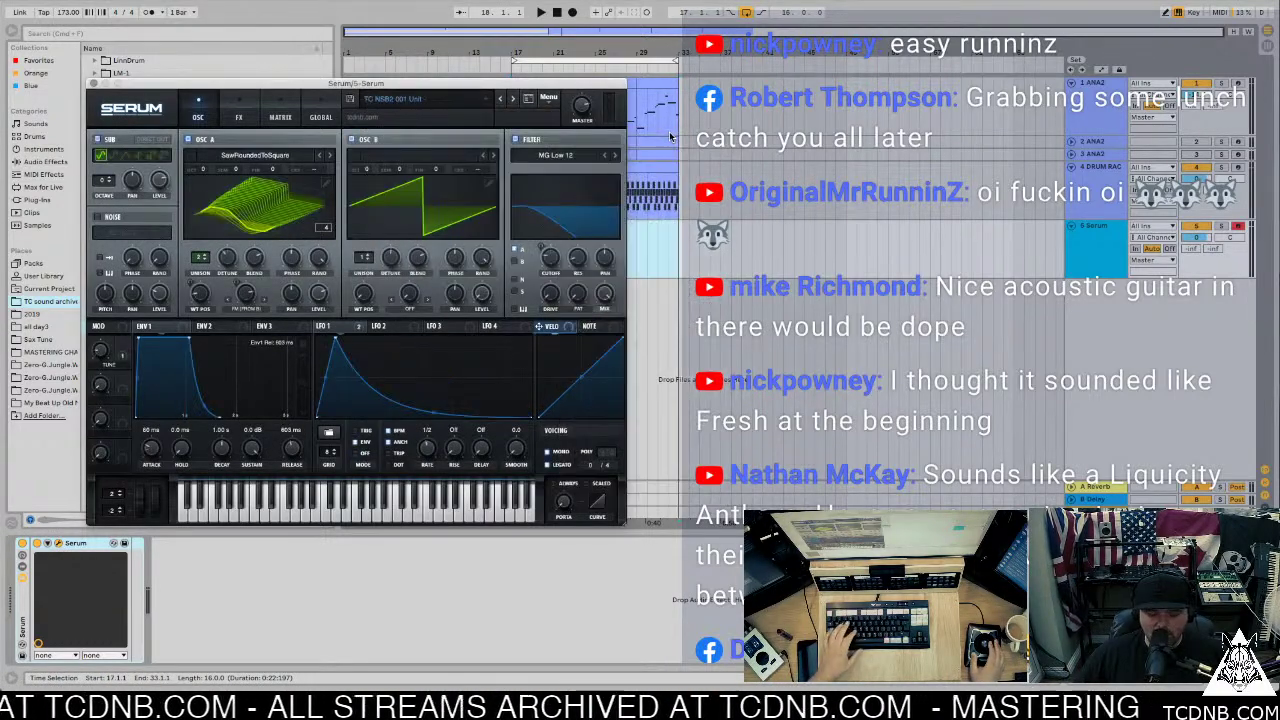
Step: Set the Serum track's volume to -5.1 dB, try the bass over the playing section and close the Serum window
{"action": "left_click", "coordinate": [1200, 238]}
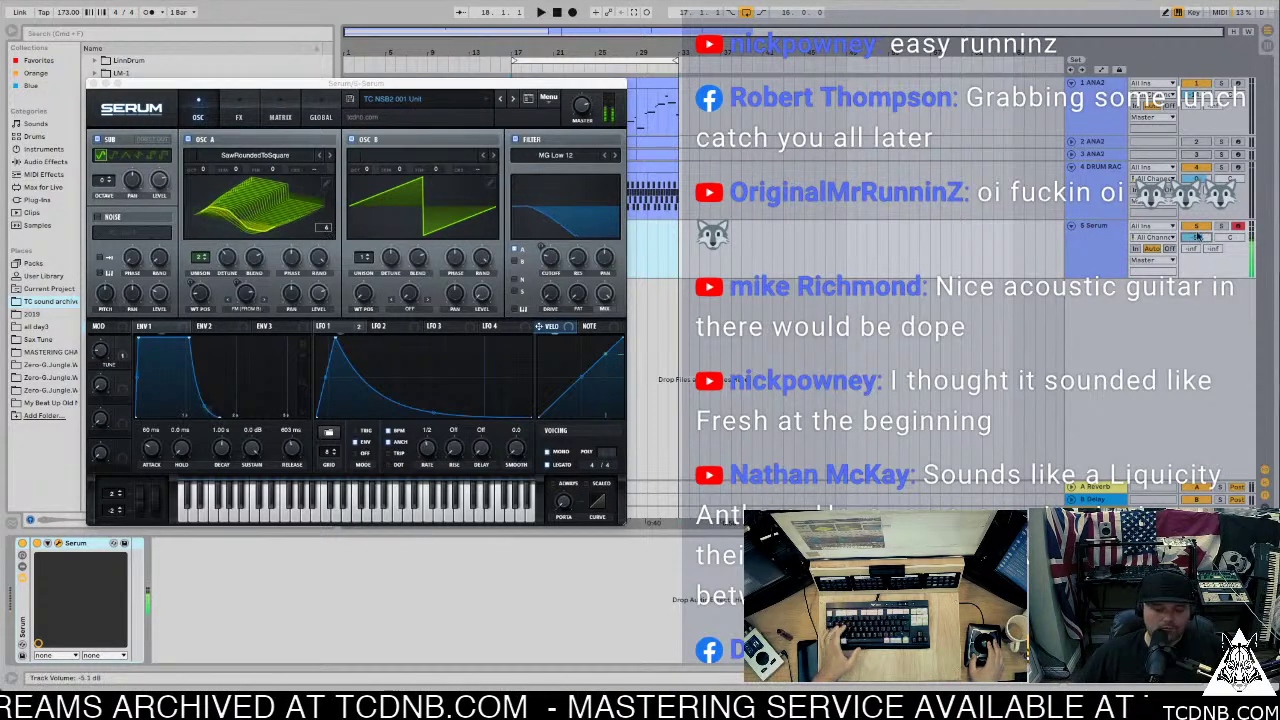
{"action": "key", "text": "z"}
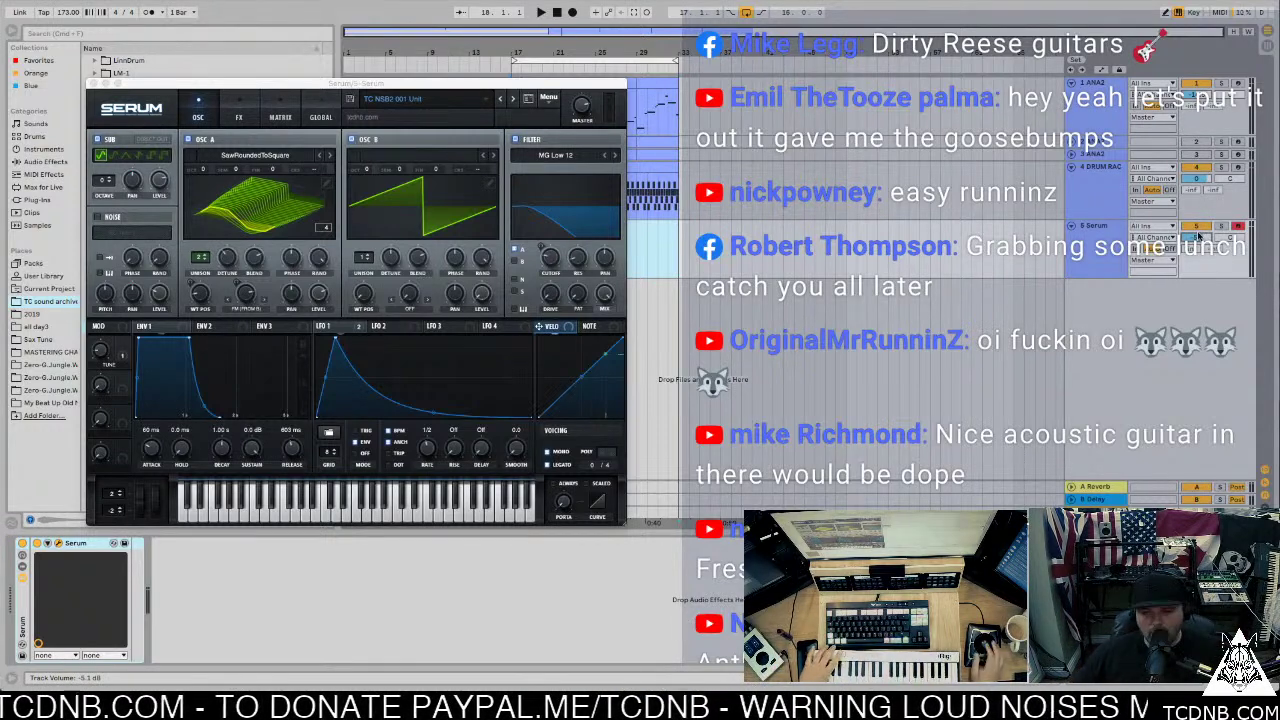
{"action": "left_click", "coordinate": [1095, 246]}
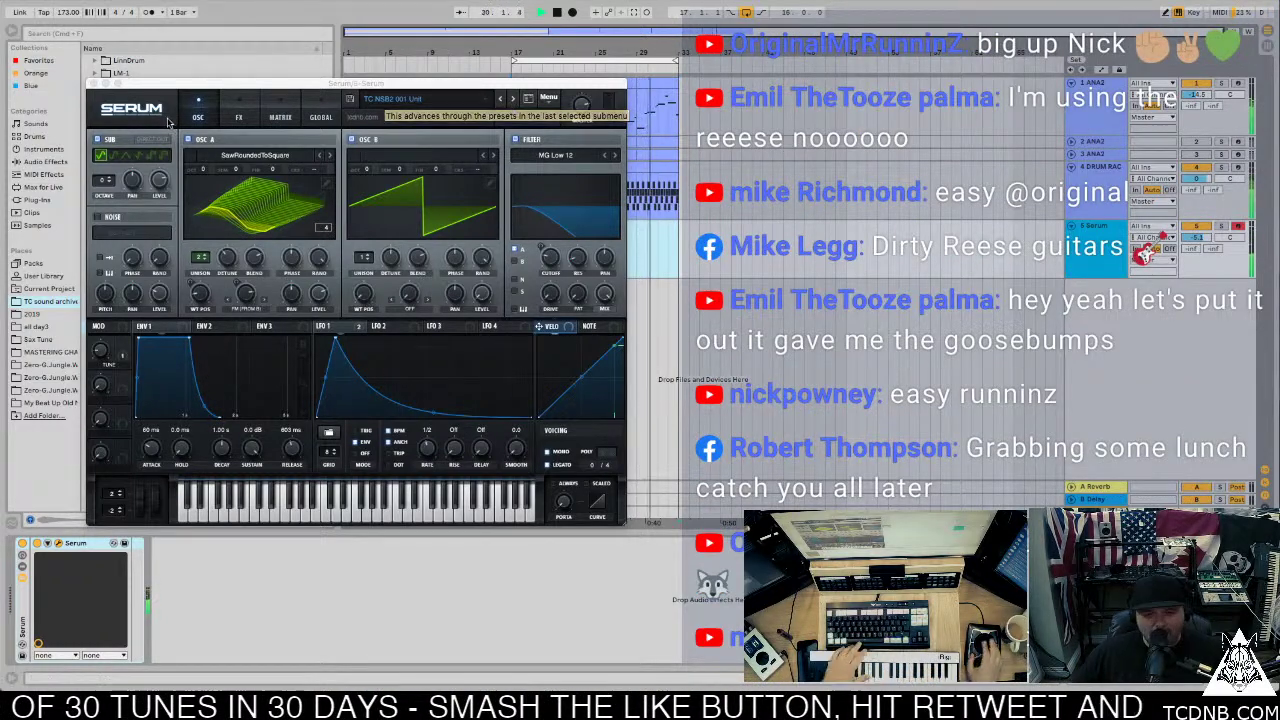
{"action": "left_click", "coordinate": [93, 85]}
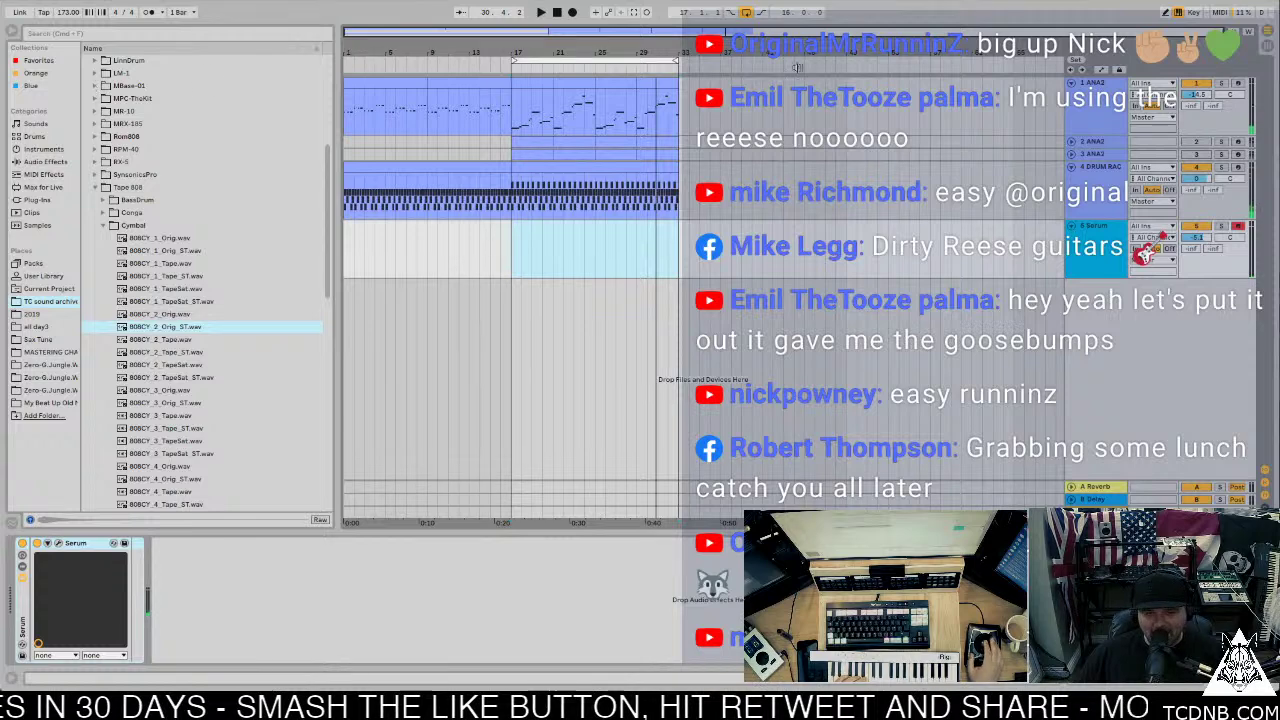
Step: Arm the first ANA2 track, open its ANA 2 instrument window and try notes over the playing section
{"action": "left_click", "coordinate": [1127, 104]}
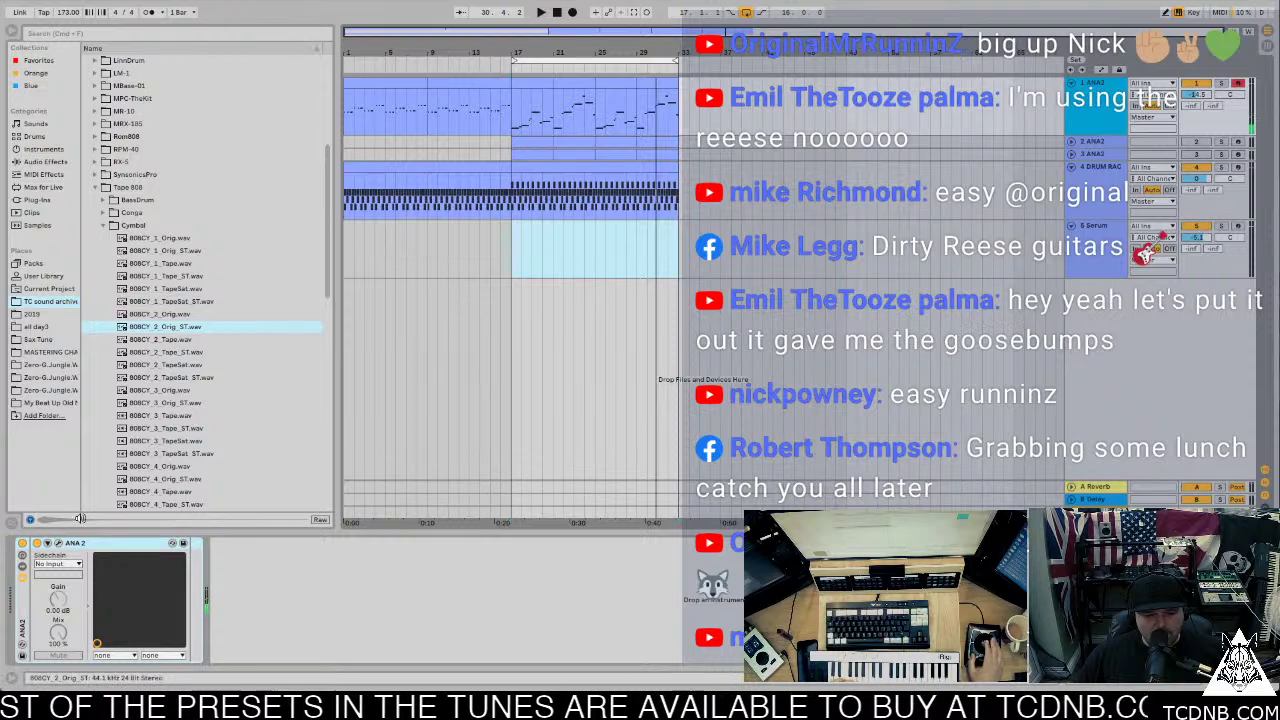
{"action": "key", "text": "ctrl+alt+p"}
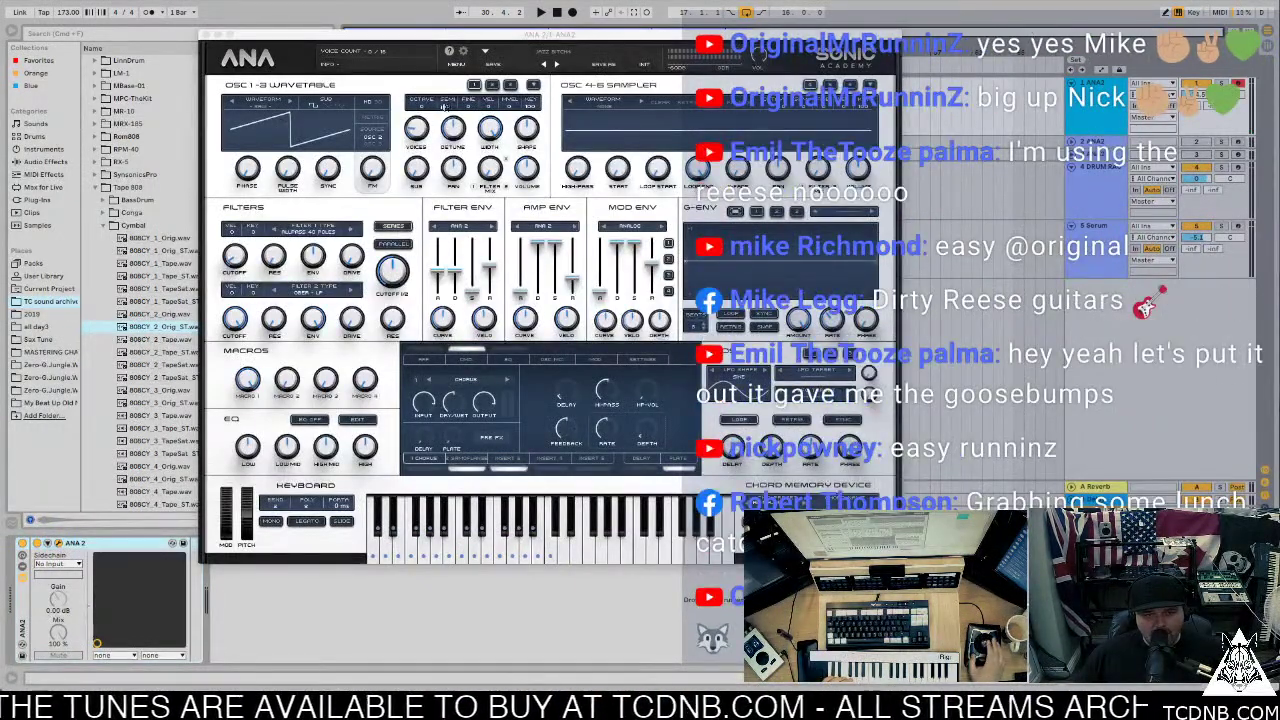
{"action": "left_click", "coordinate": [453, 108]}
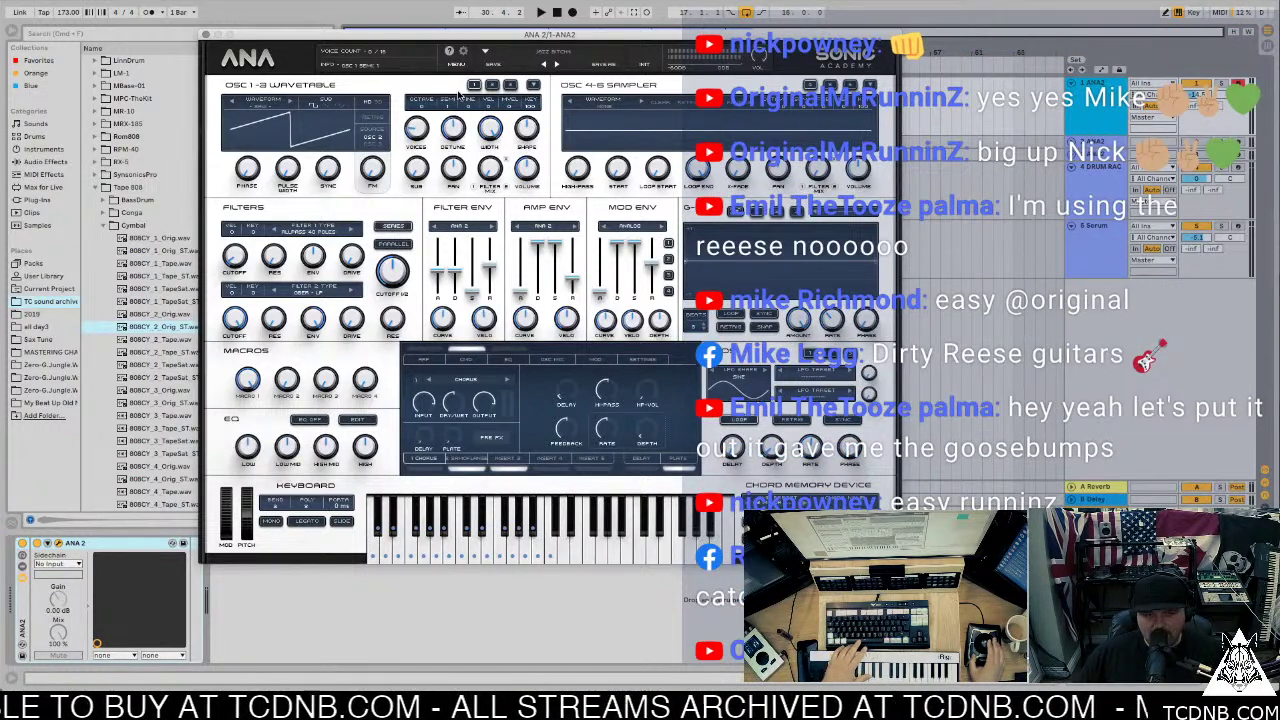
{"action": "key", "text": "space"}
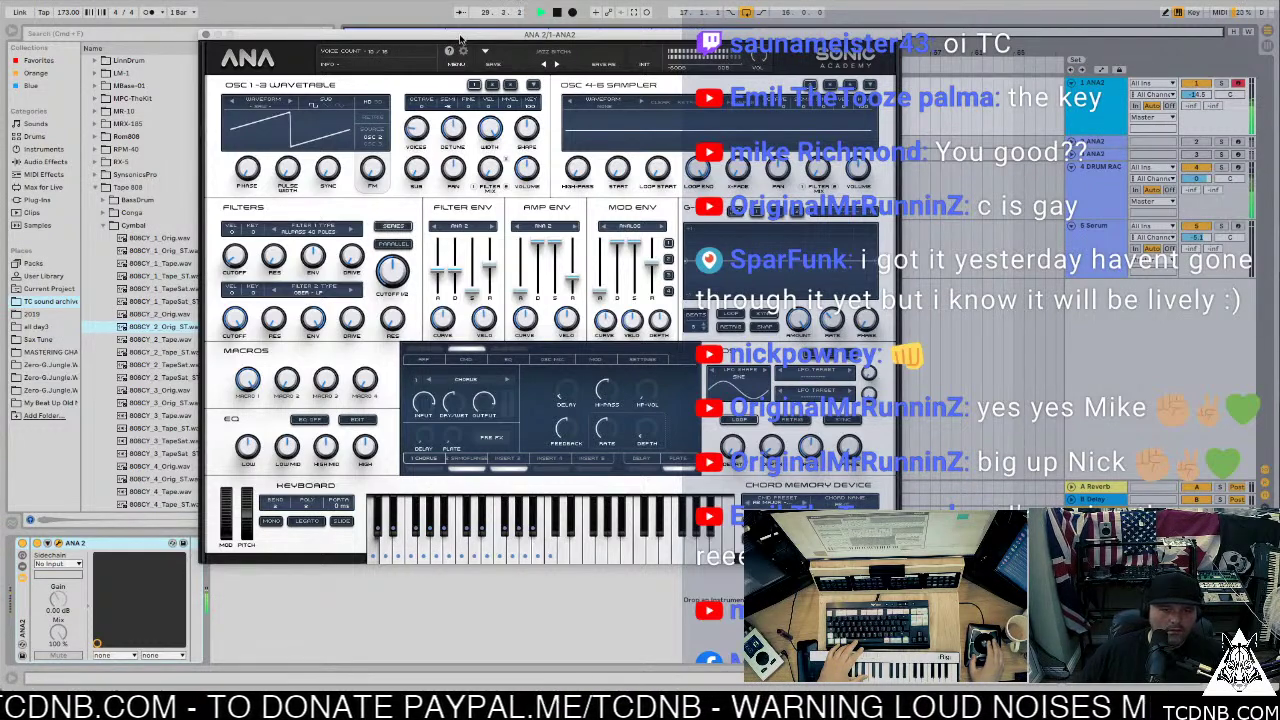
Step: Move the ANA 2 window aside and replay the section from bar 17 while trying more notes
{"action": "left_click_drag", "start_coordinate": [460, 38], "coordinate": [377, 68]}
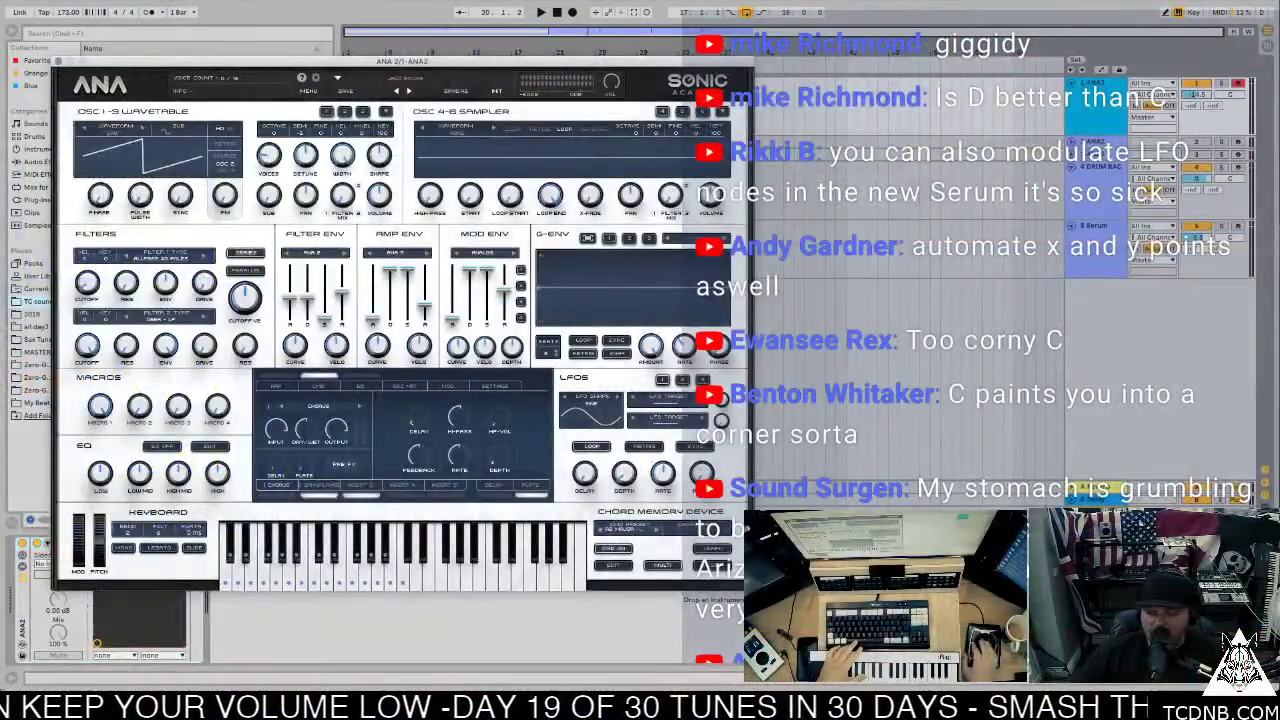
{"action": "key", "text": "space"}
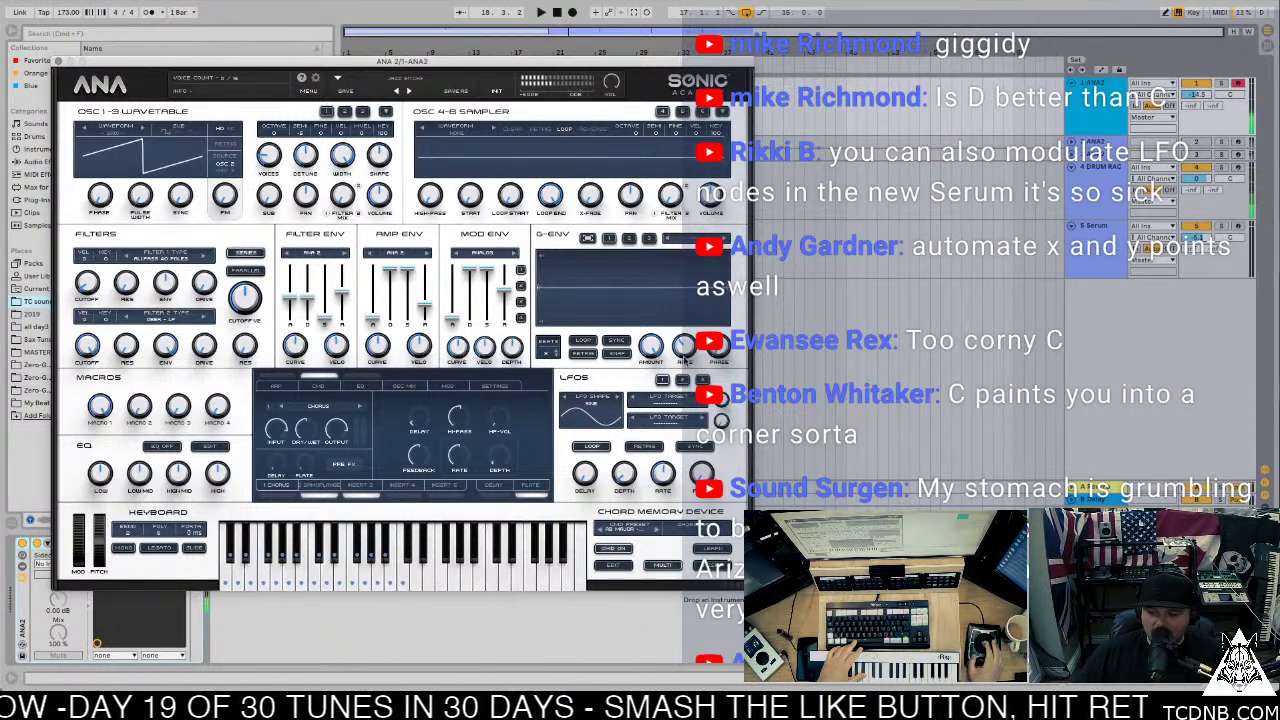
{"action": "key", "text": "space"}
{"action": "key", "text": "space"}
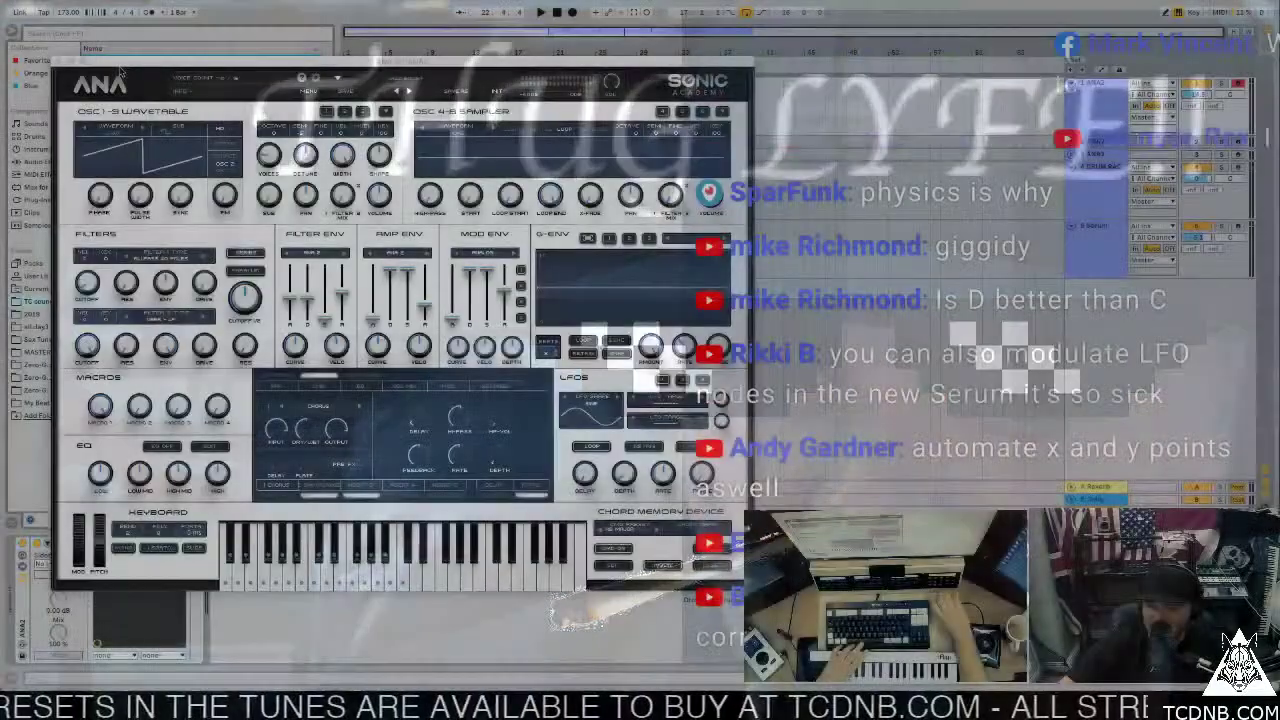
Step: Play back the looped section and close the ANA 2 synth window
{"action": "key", "text": "space"}
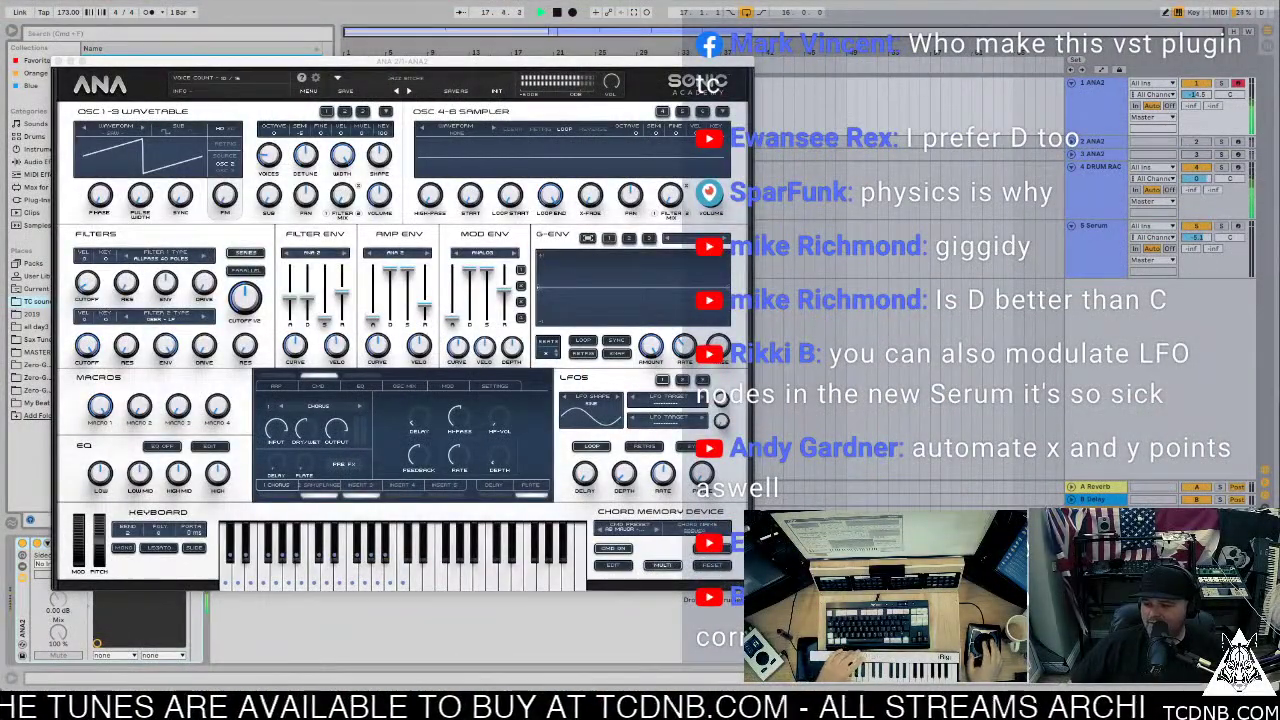
{"action": "key", "text": "space"}
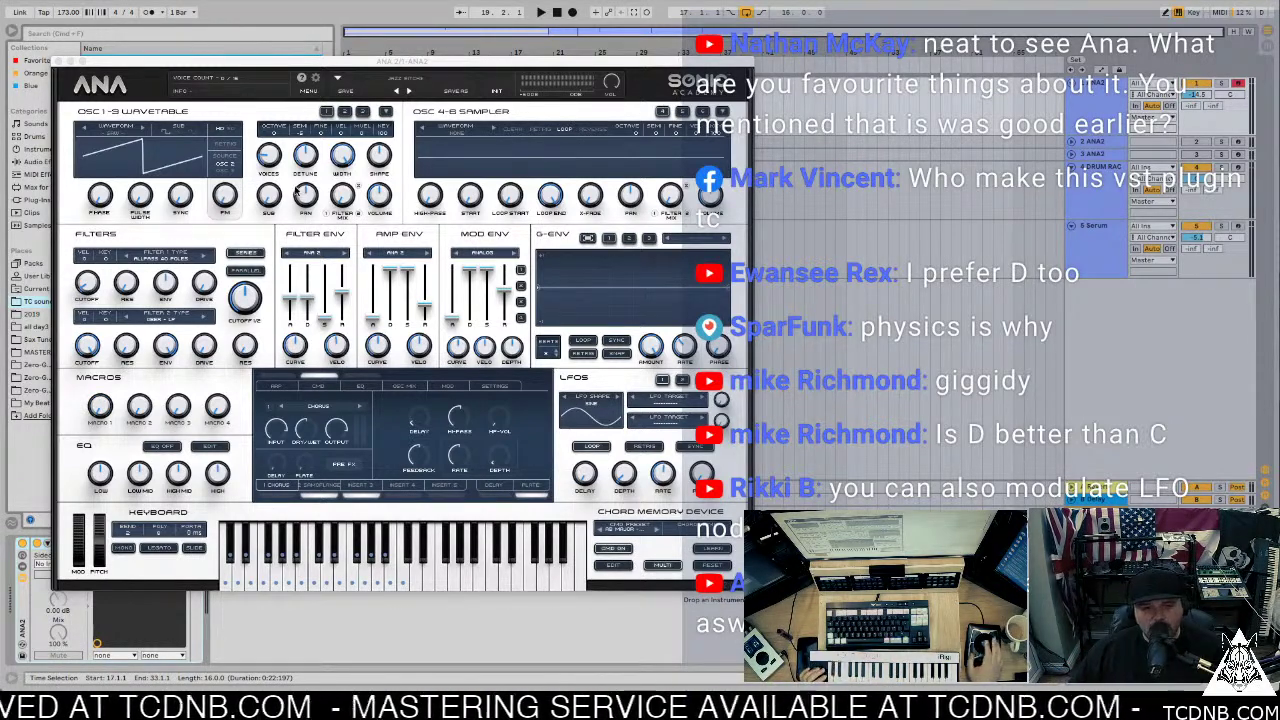
{"action": "left_click", "coordinate": [60, 63]}
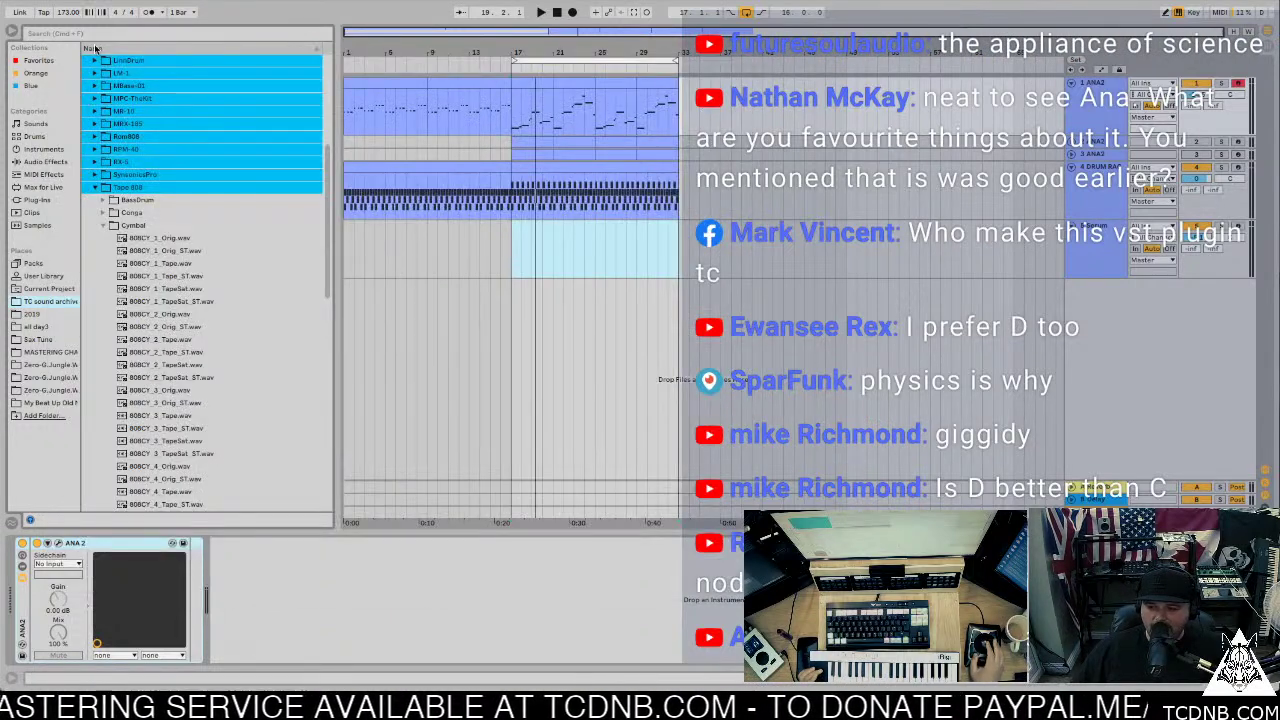
Step: Examine the drum rack clip's notes from bar 17 while playing back the looped section
{"action": "left_click", "coordinate": [515, 243]}
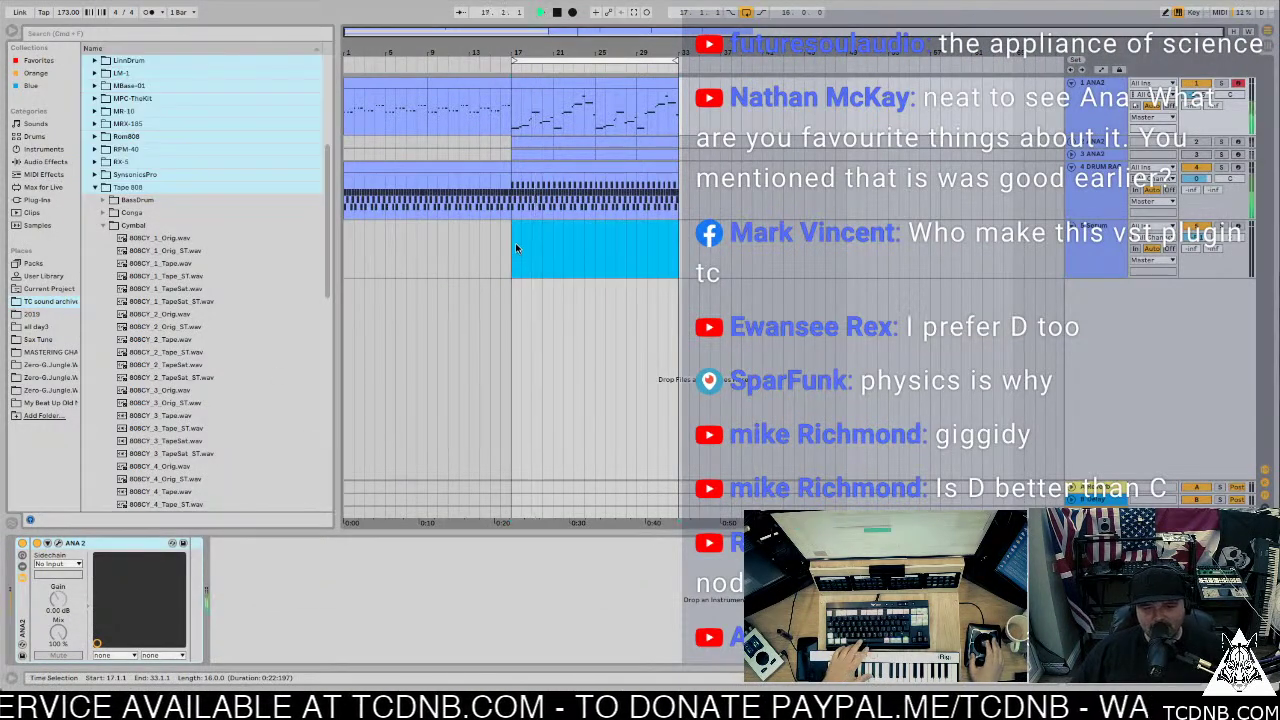
{"action": "double_click", "coordinate": [562, 167]}
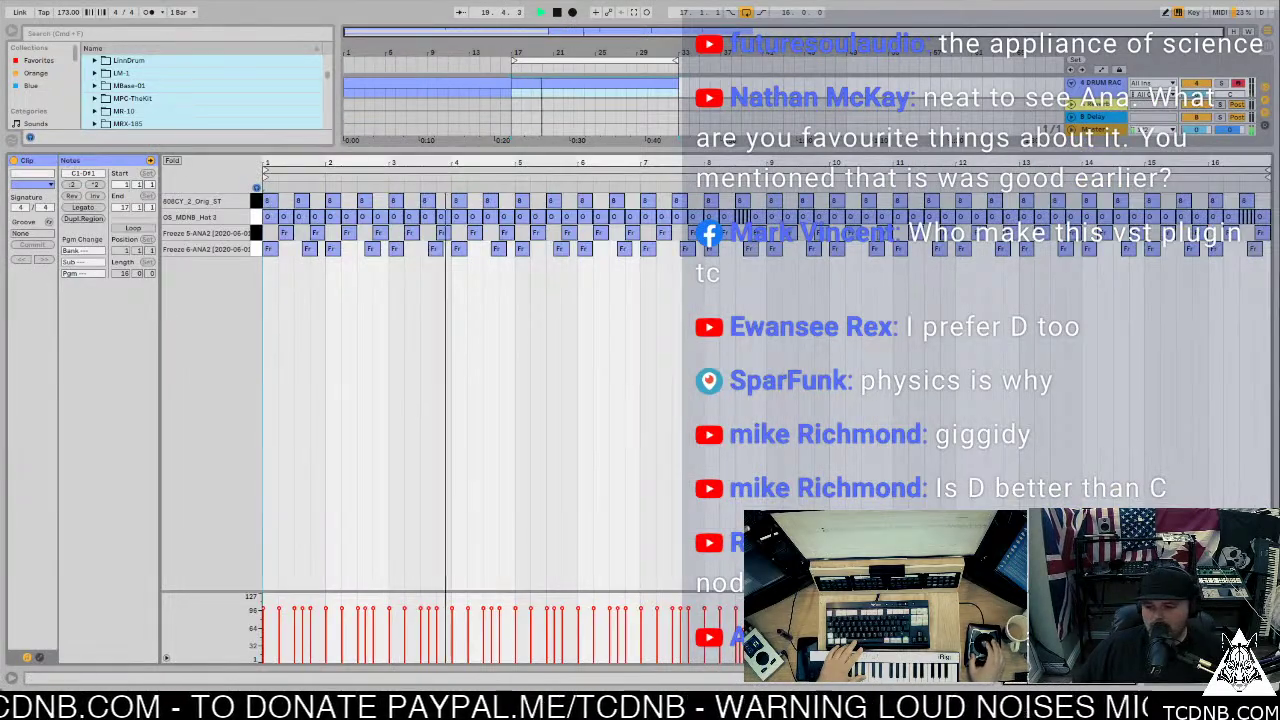
{"action": "key", "text": "shift+Tab"}
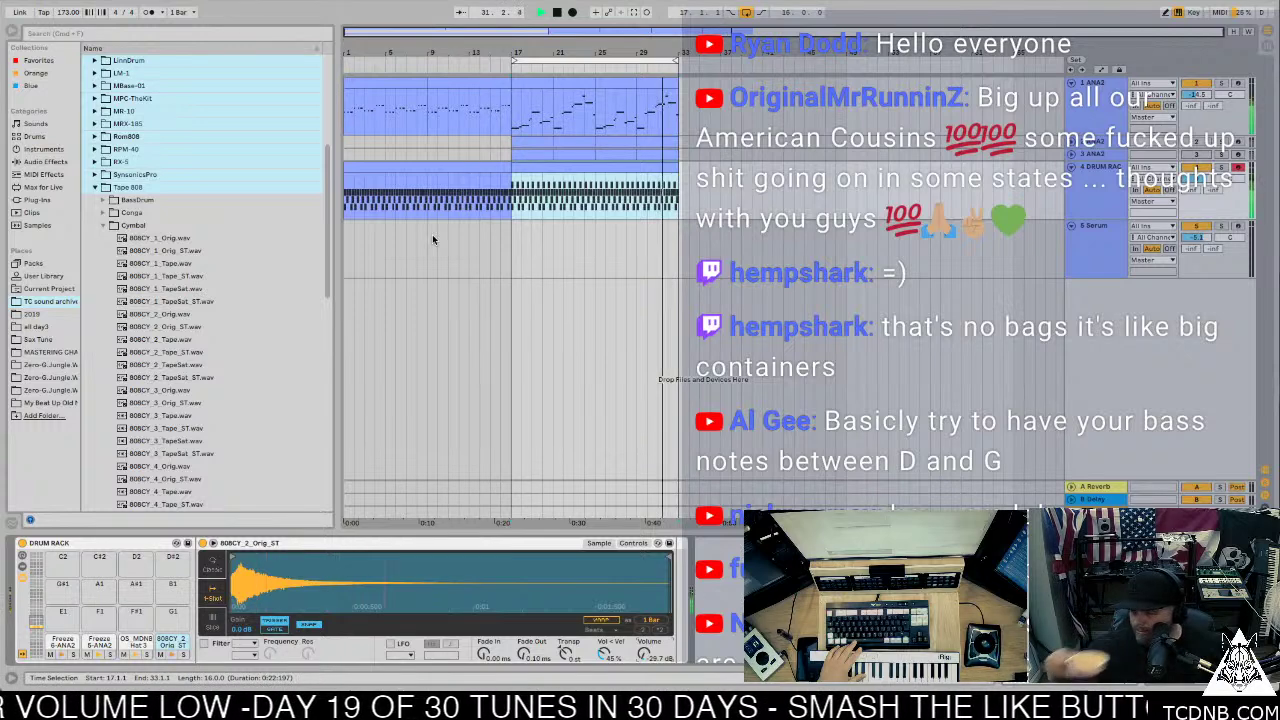
{"action": "key", "text": "space"}
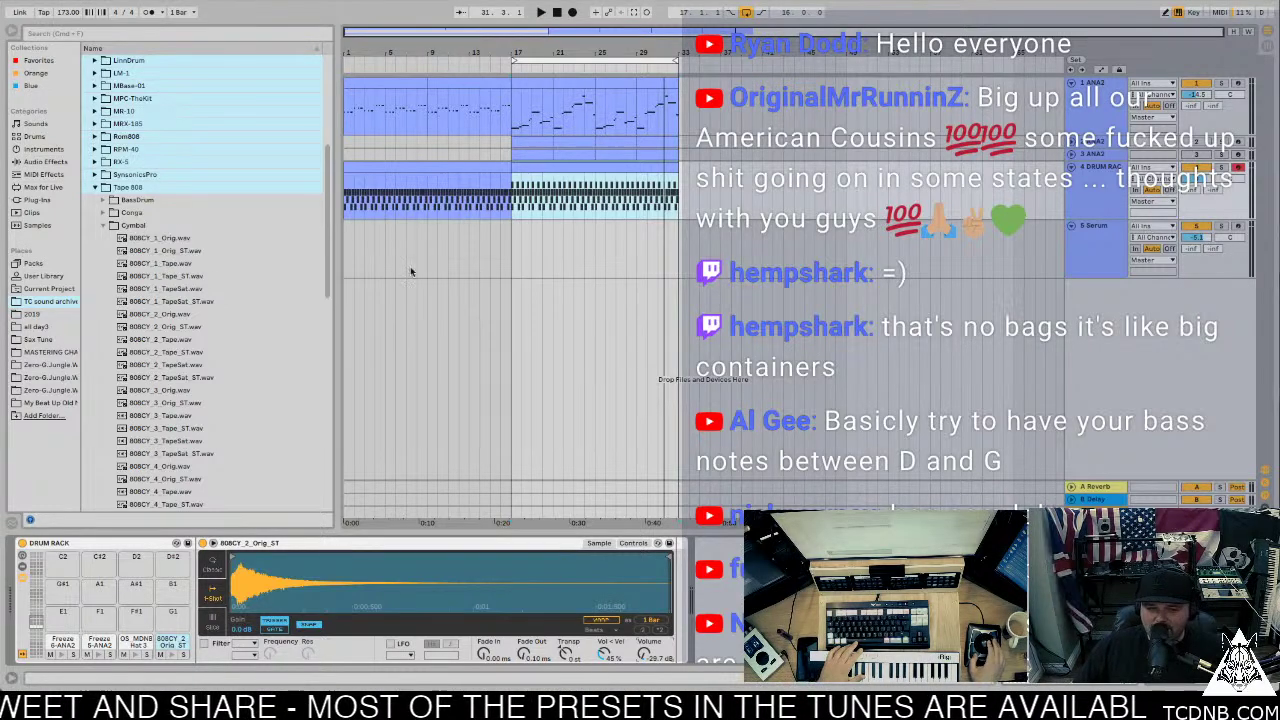
{"action": "left_click", "coordinate": [563, 170]}
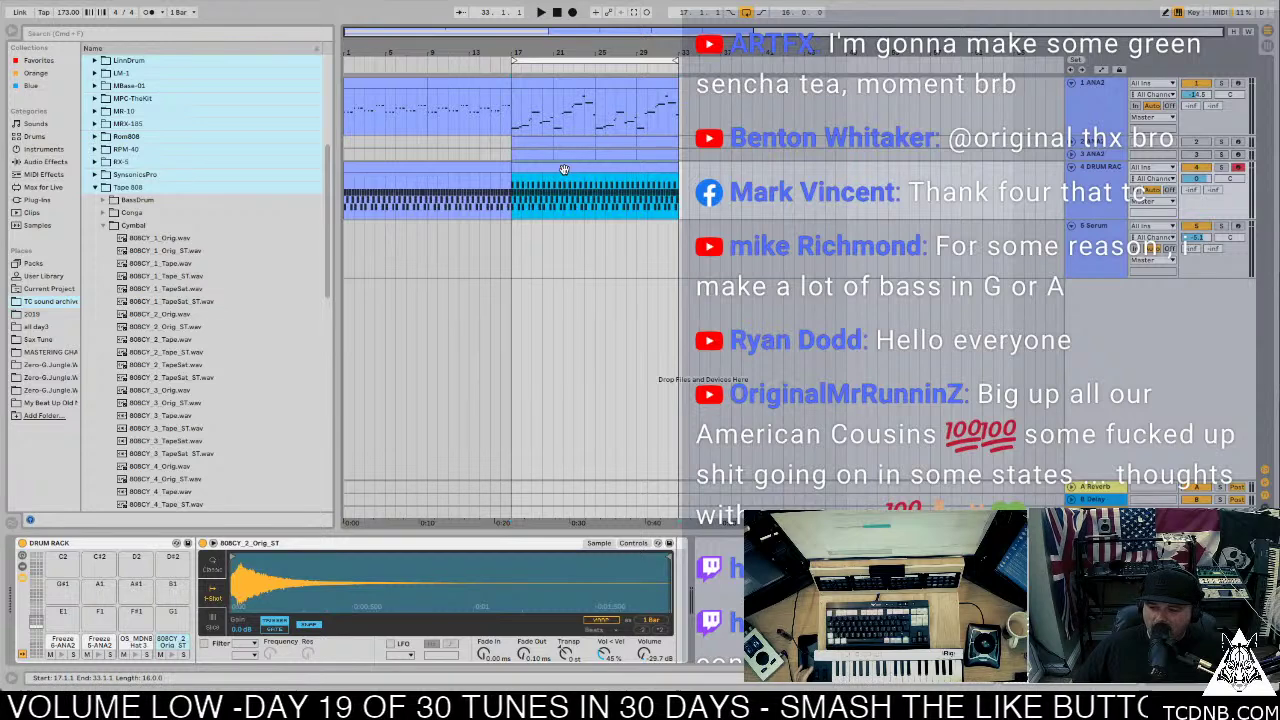
{"action": "key", "text": "space"}
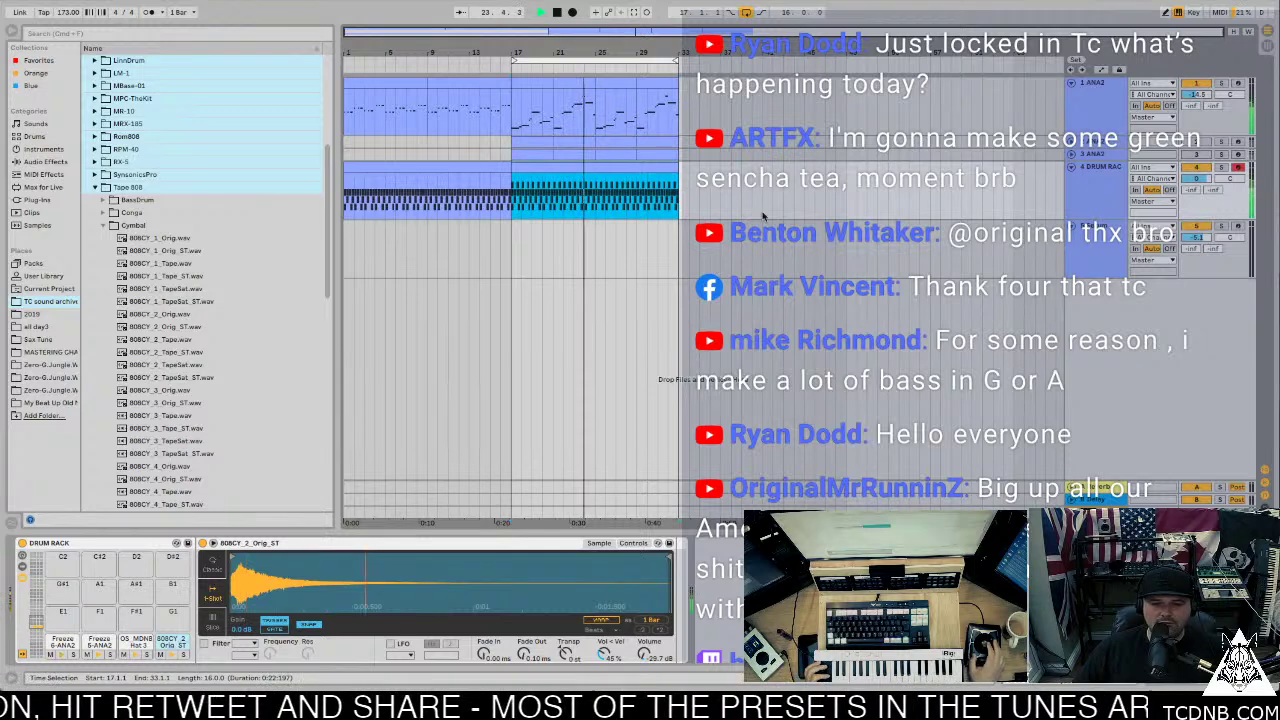
Step: Audition the Serum track over the loop, open its synth, and load the preset TC NSB2 002 Air Conditioner
{"action": "left_click", "coordinate": [1090, 255]}
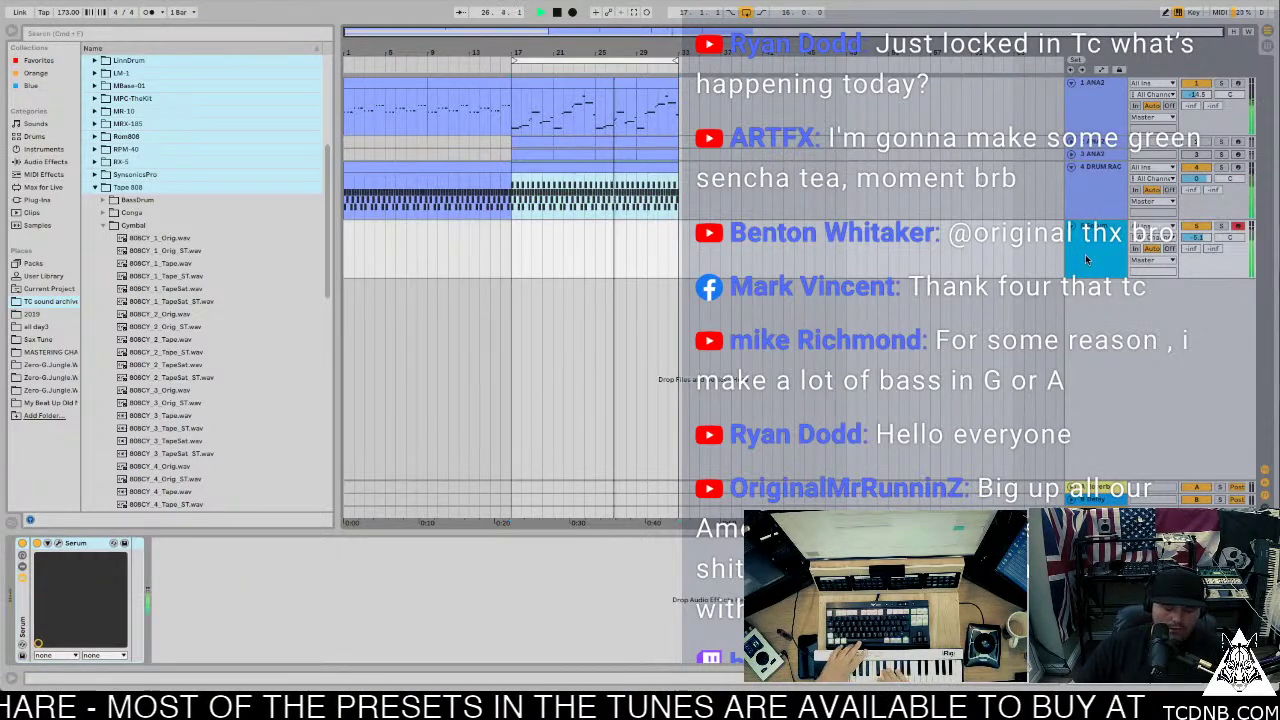
{"action": "key", "text": "space"}
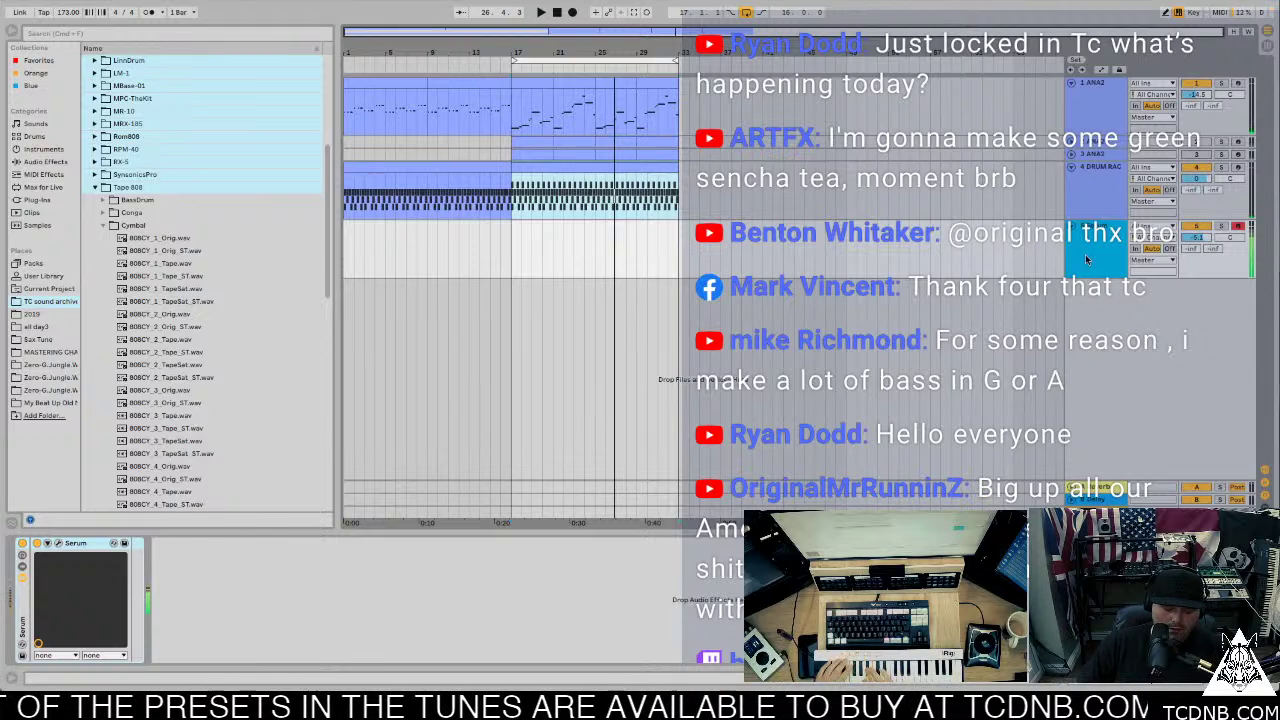
{"action": "key", "text": "space"}
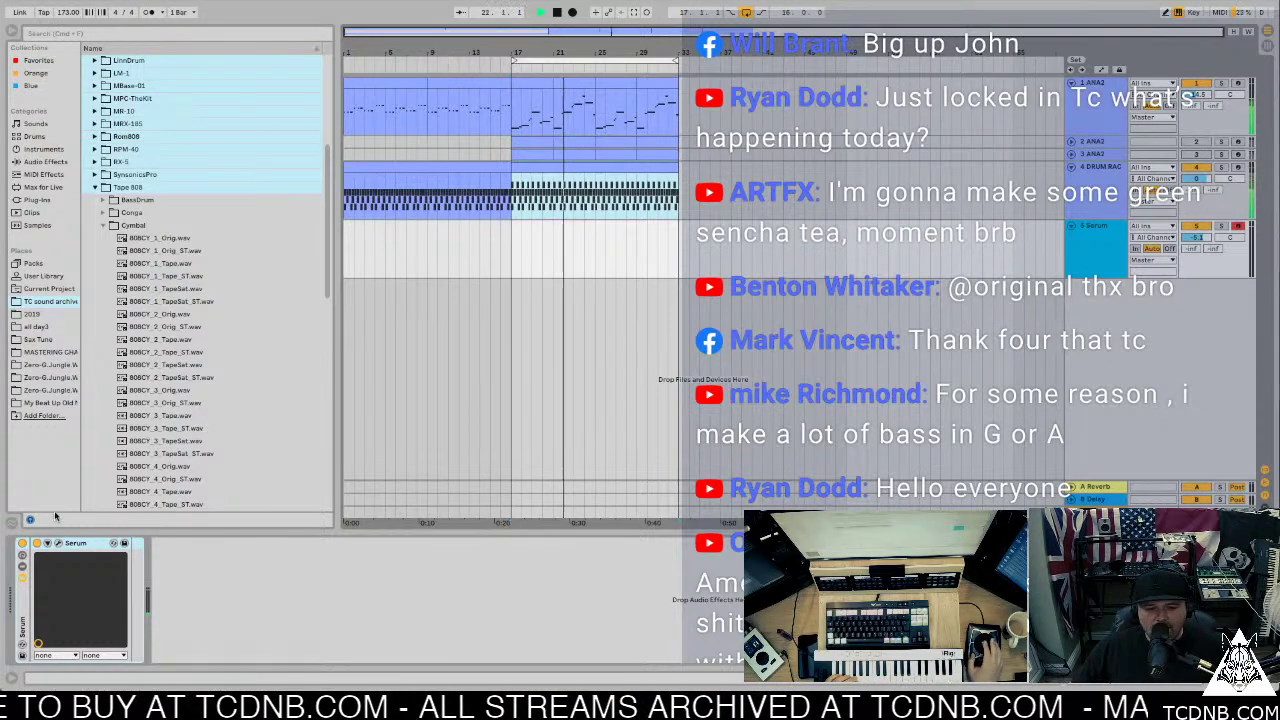
{"action": "key", "text": "ctrl+alt+p"}
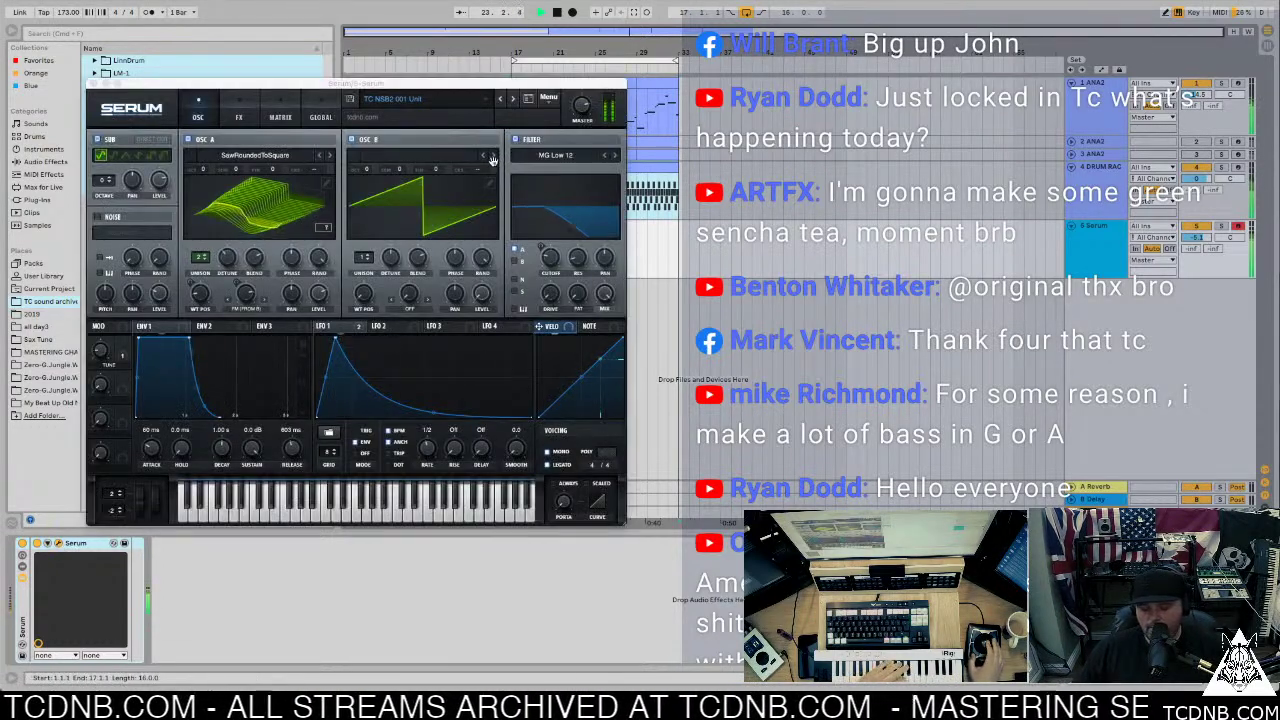
{"action": "left_click", "coordinate": [514, 100]}
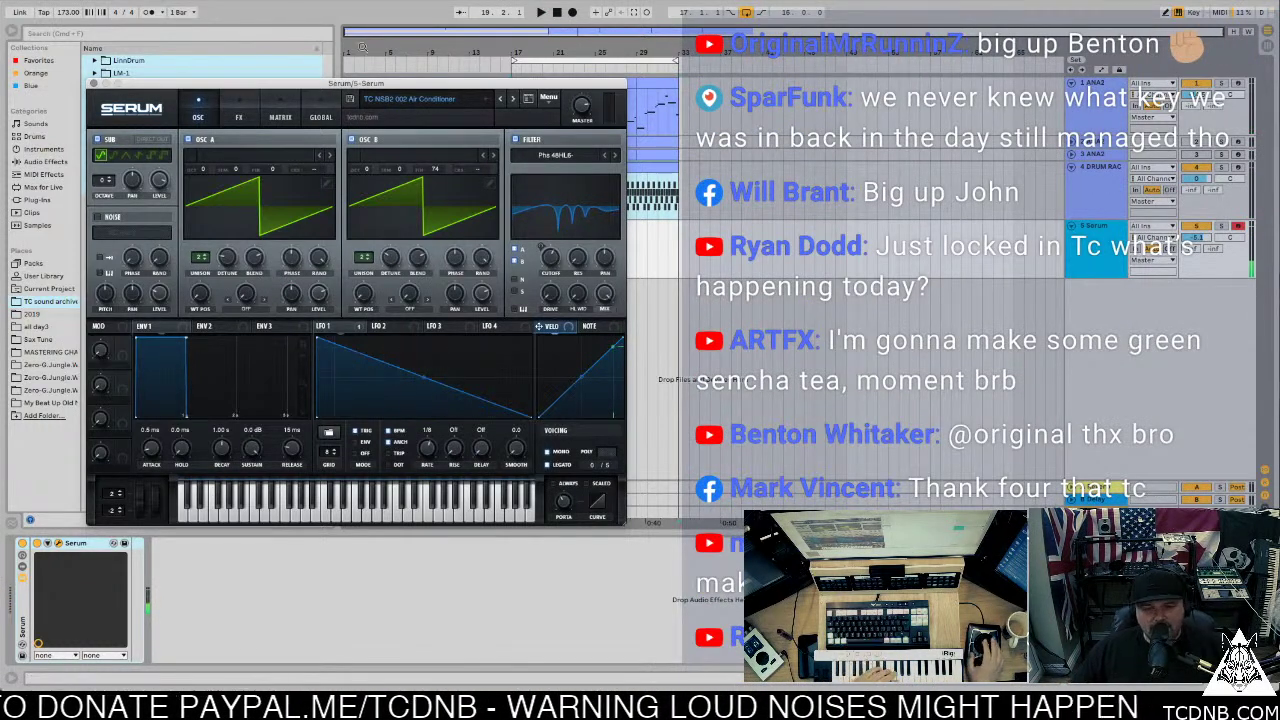
Step: Lower the Serum track's volume to -7.9 dB and stop playback
{"action": "left_click", "coordinate": [1197, 237]}
{"action": "left_click_drag", "start_coordinate": [1197, 237], "coordinate": [1201, 237]}
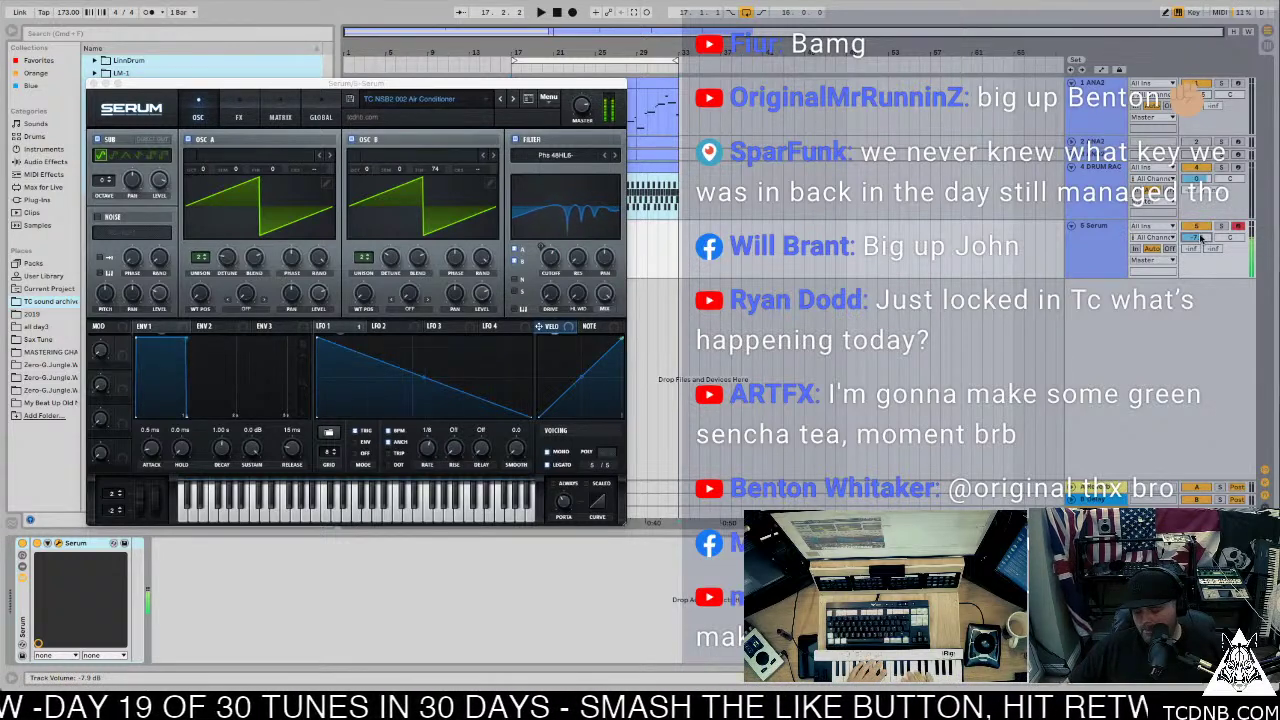
{"action": "key", "text": "space"}
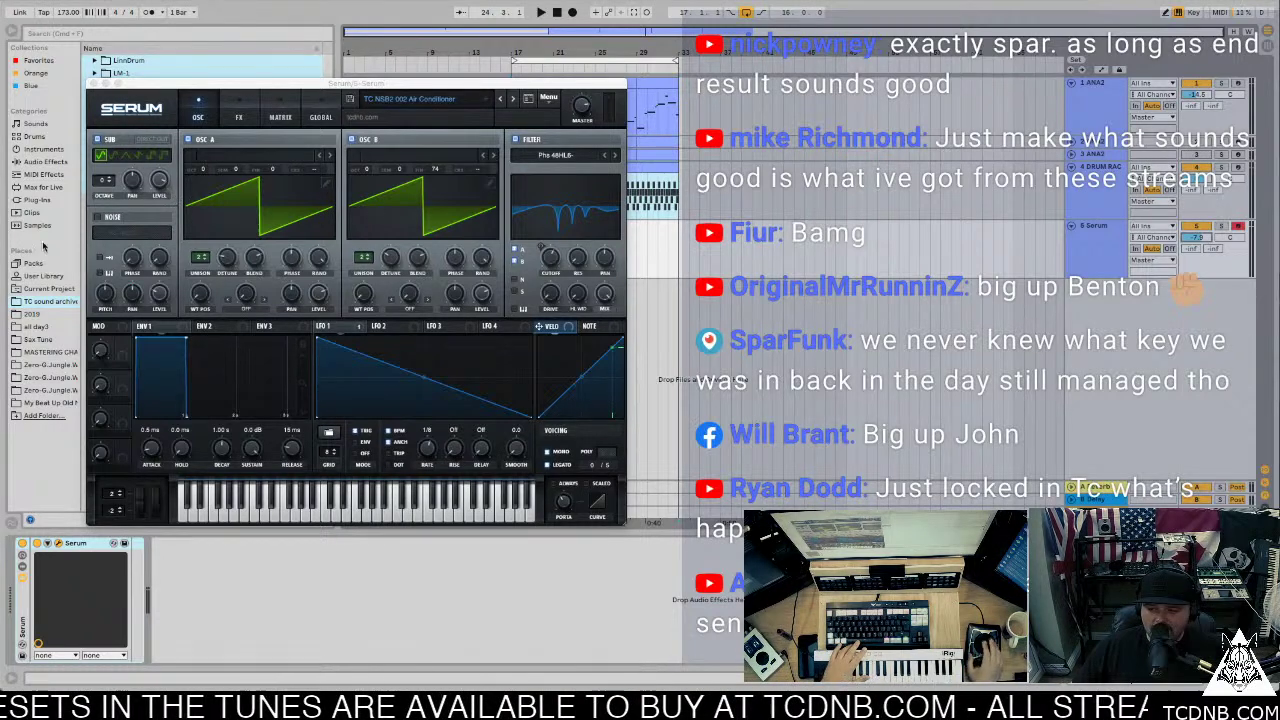
Step: Audition the Serum preset TC NSB2 003 Kick Your Ass against the loop, and close the synth window
{"action": "key", "text": "space"}
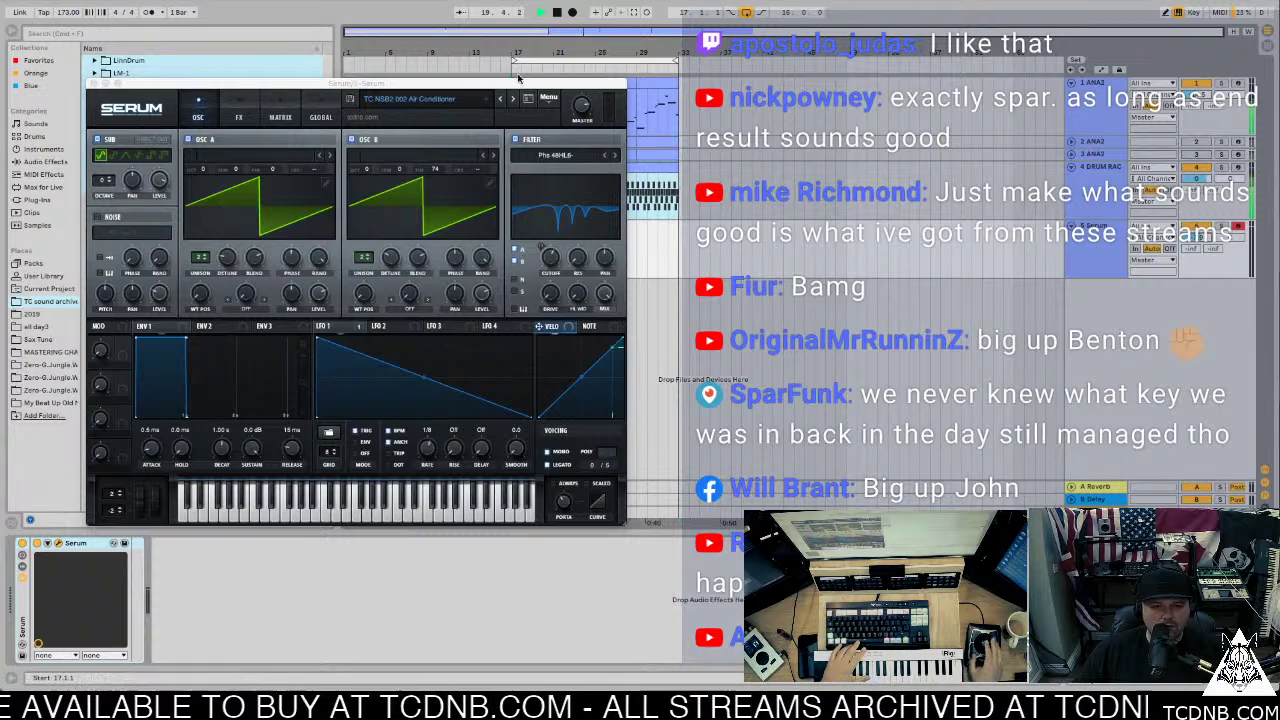
{"action": "left_click_drag", "start_coordinate": [516, 84], "coordinate": [524, 144]}
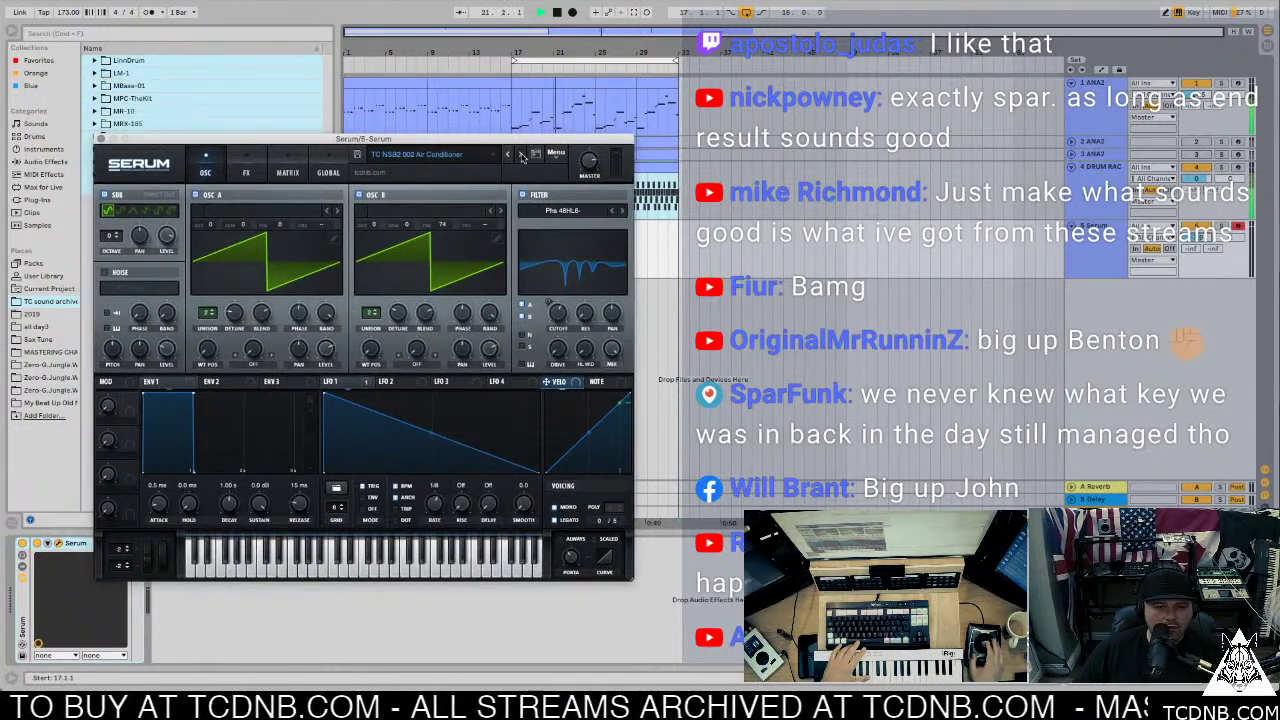
{"action": "left_click", "coordinate": [520, 155]}
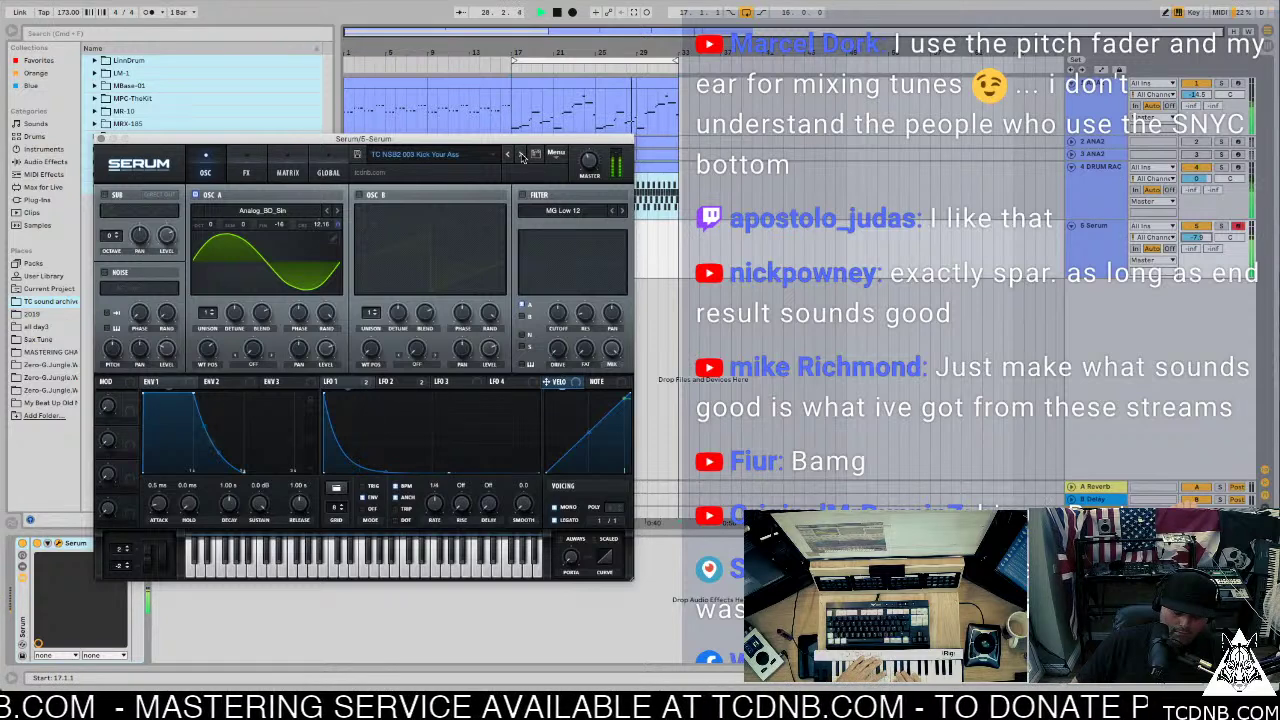
{"action": "key", "text": "space"}
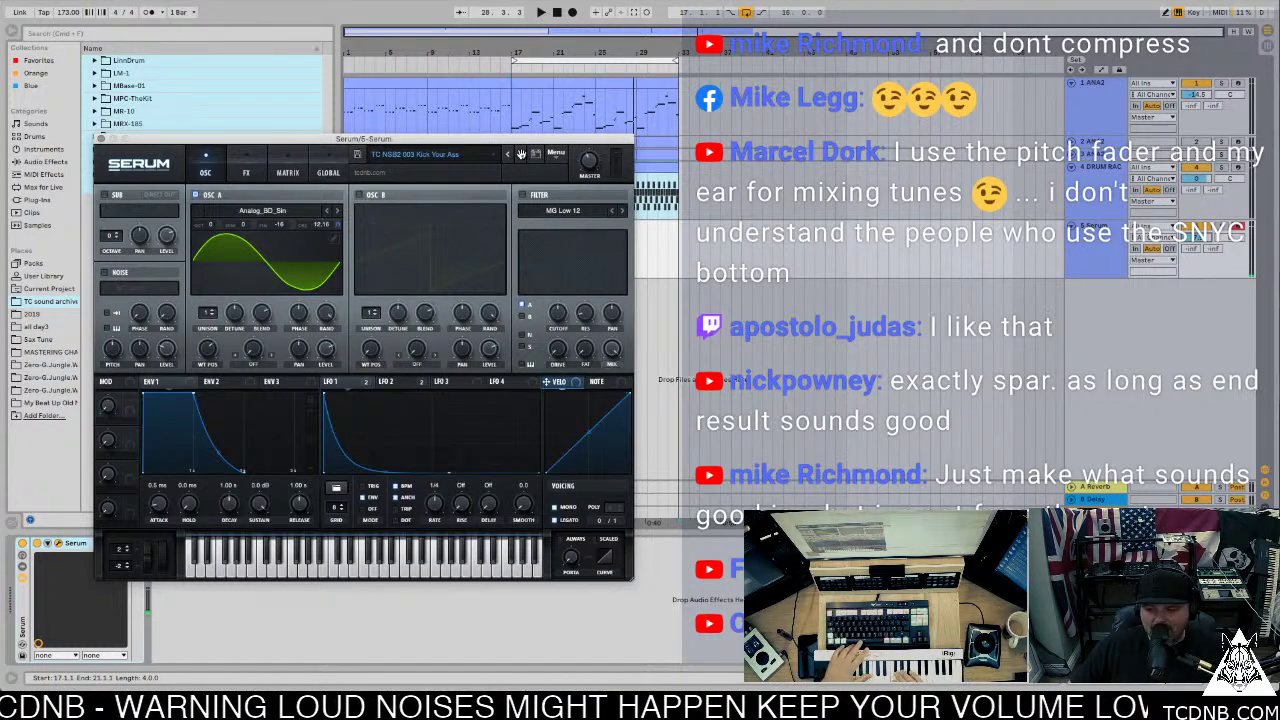
{"action": "key", "text": "space"}
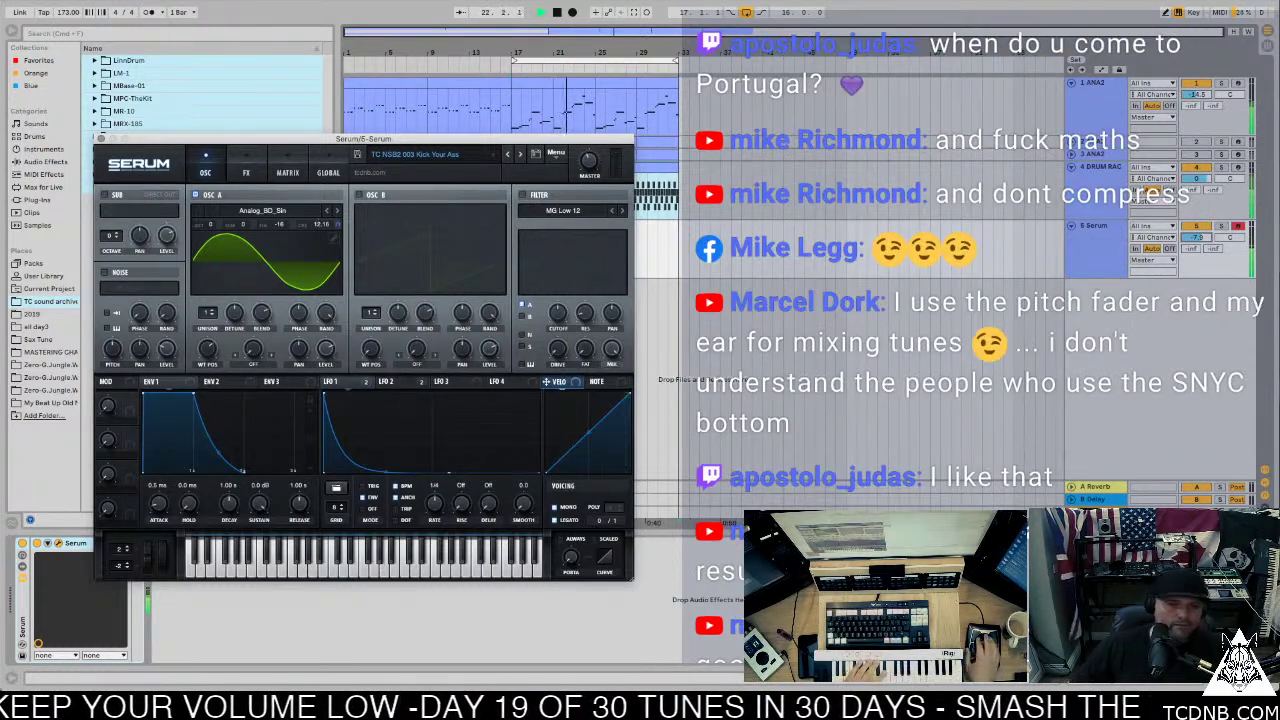
{"action": "left_click", "coordinate": [99, 139]}
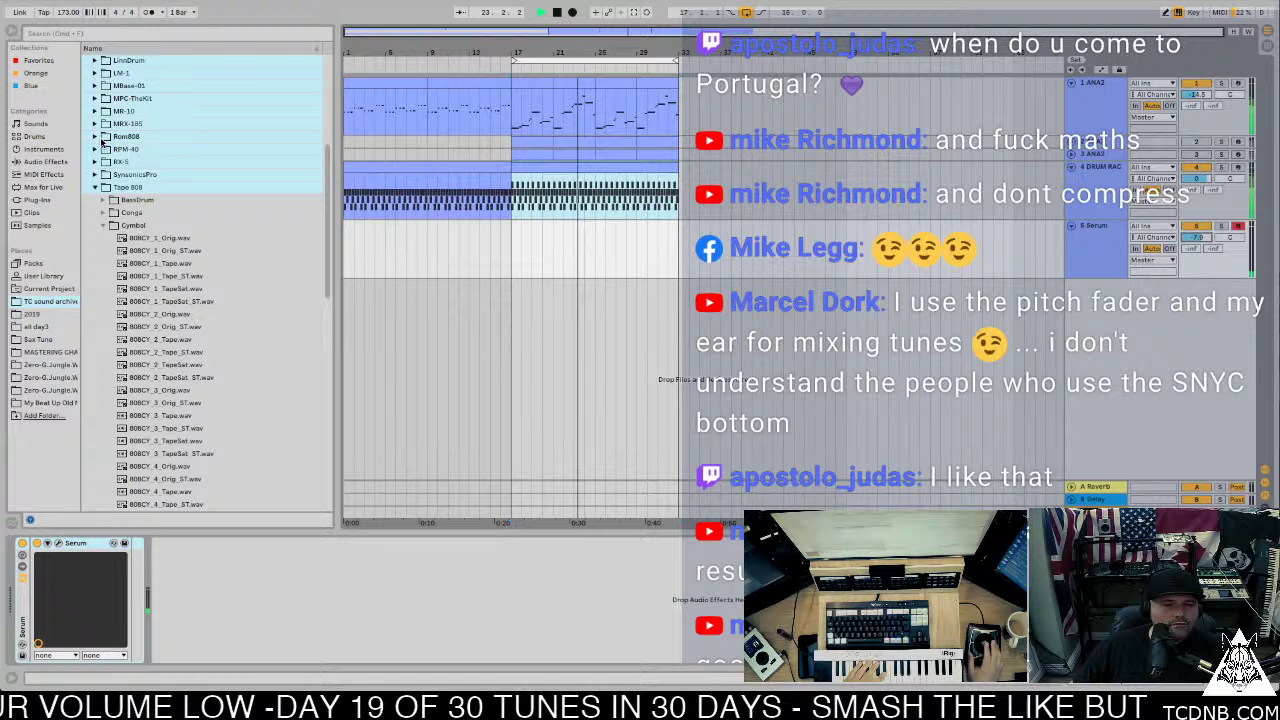
Step: Create an empty MIDI clip on the Serum track from bar 17 to bar 33
{"action": "left_click", "coordinate": [514, 233]}
{"action": "left_click_drag", "start_coordinate": [514, 233], "coordinate": [675, 253]}
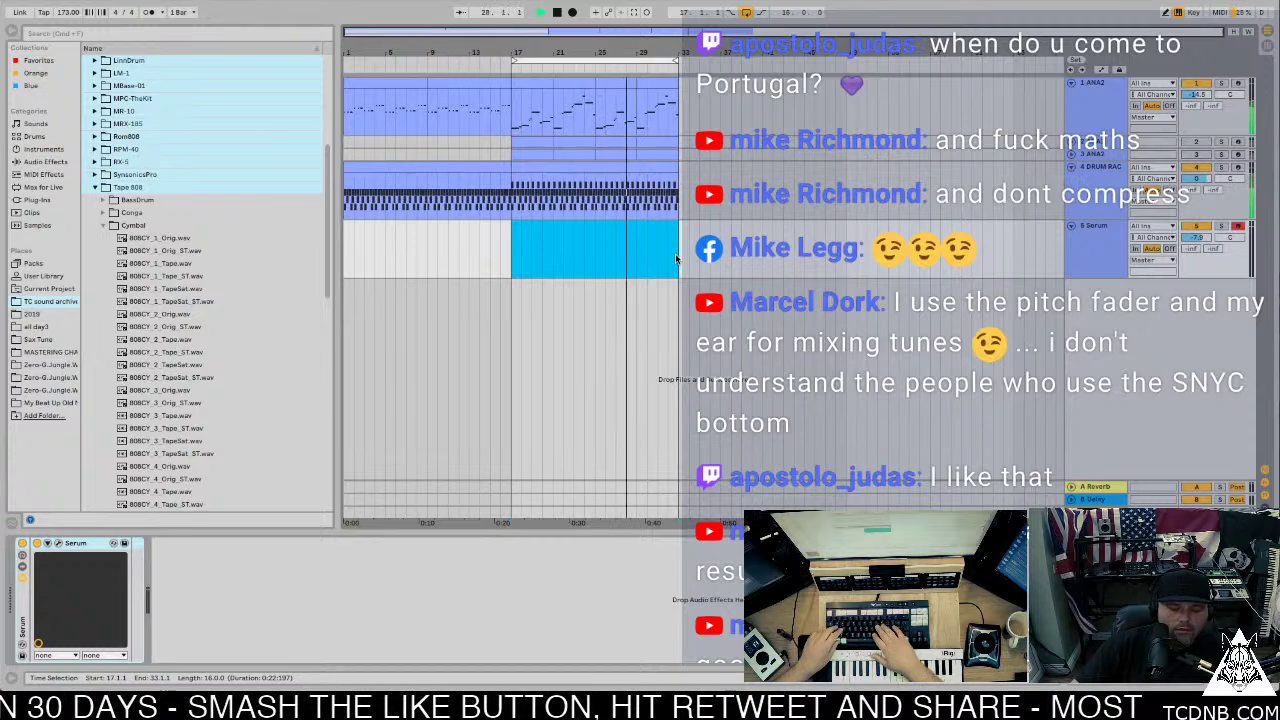
{"action": "key", "text": "super+shift+m"}
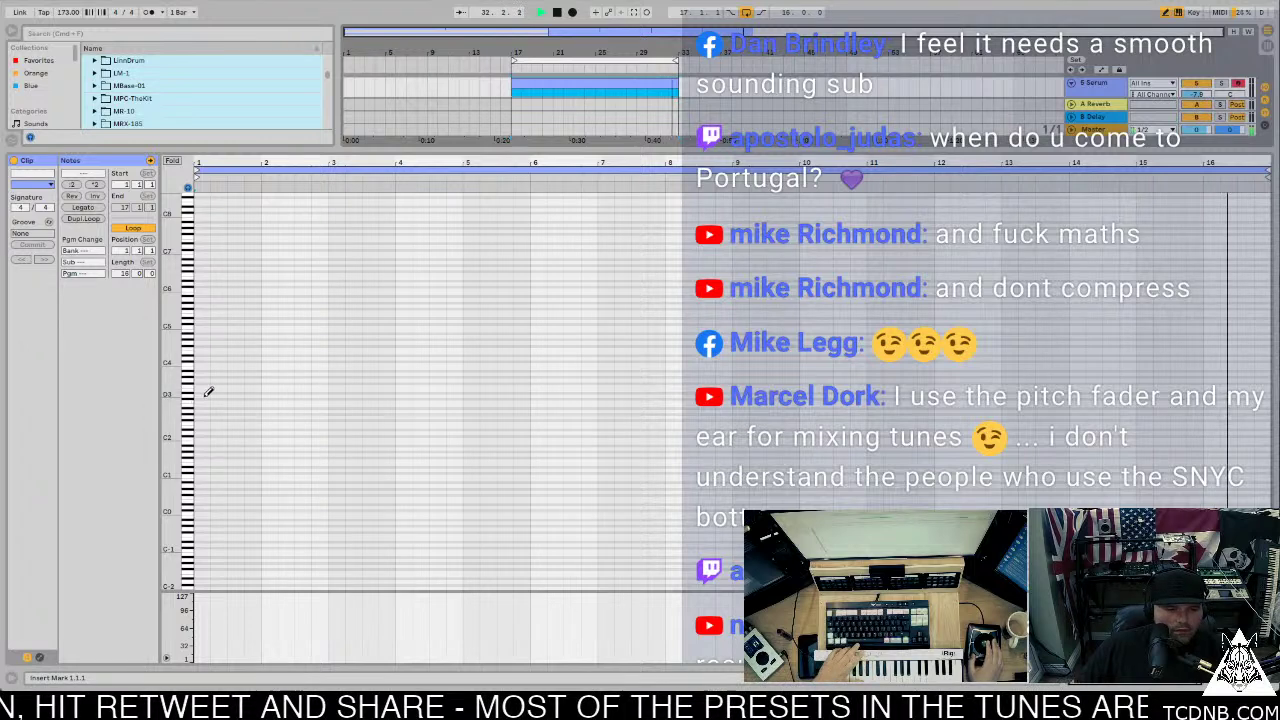
Step: Stop playback and draw a one-beat D#1 note at the start of the new Serum clip
{"action": "key", "text": "space"}
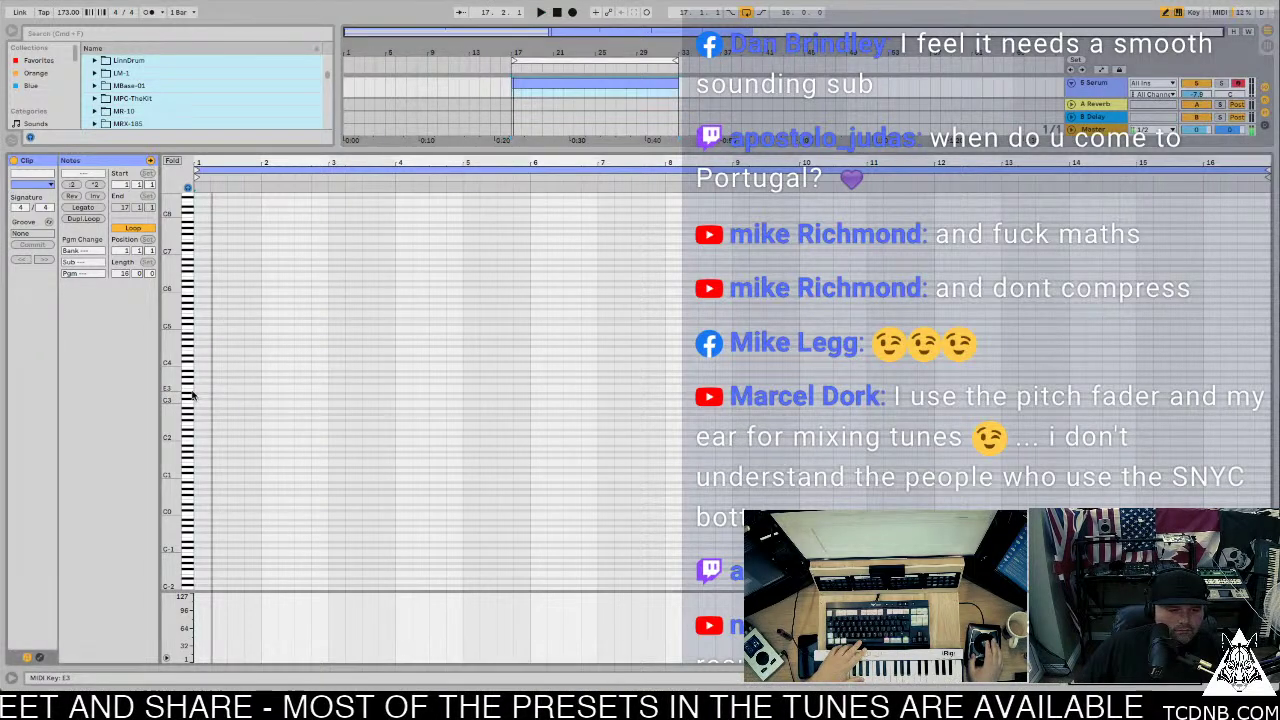
{"action": "left_click", "coordinate": [200, 467]}
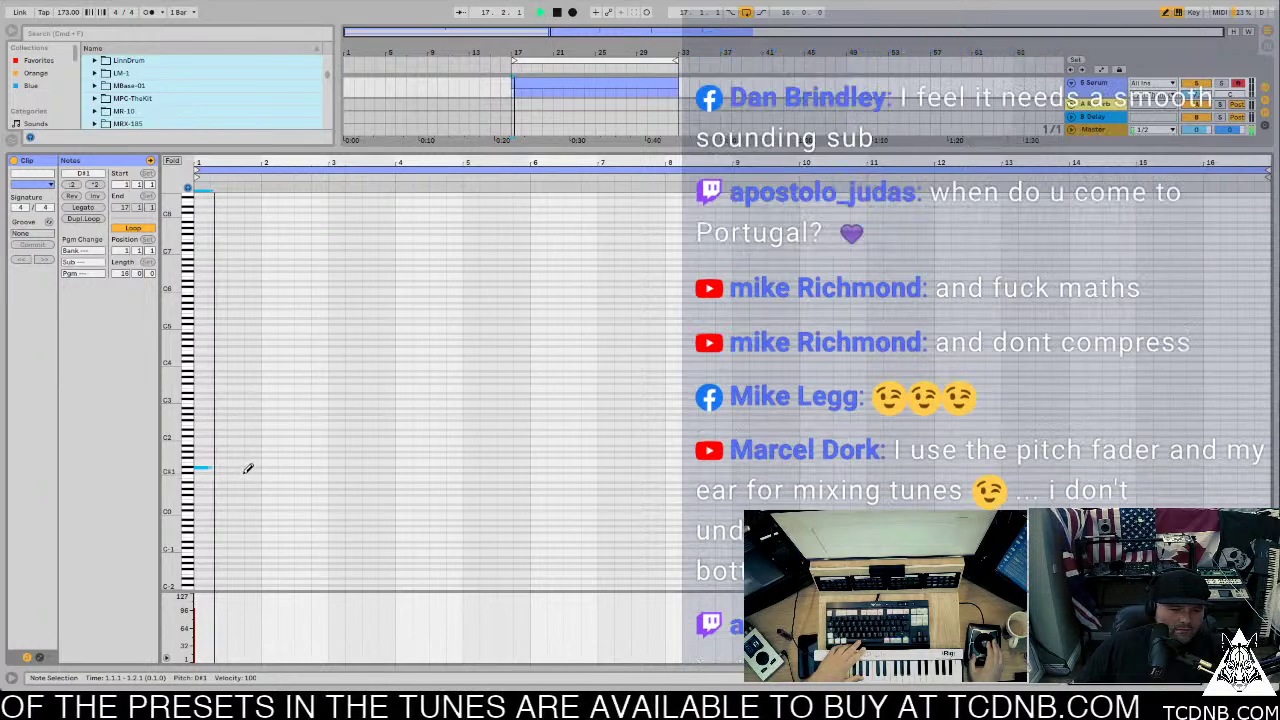
{"action": "key", "text": "plus"}
{"action": "key", "text": "plus"}
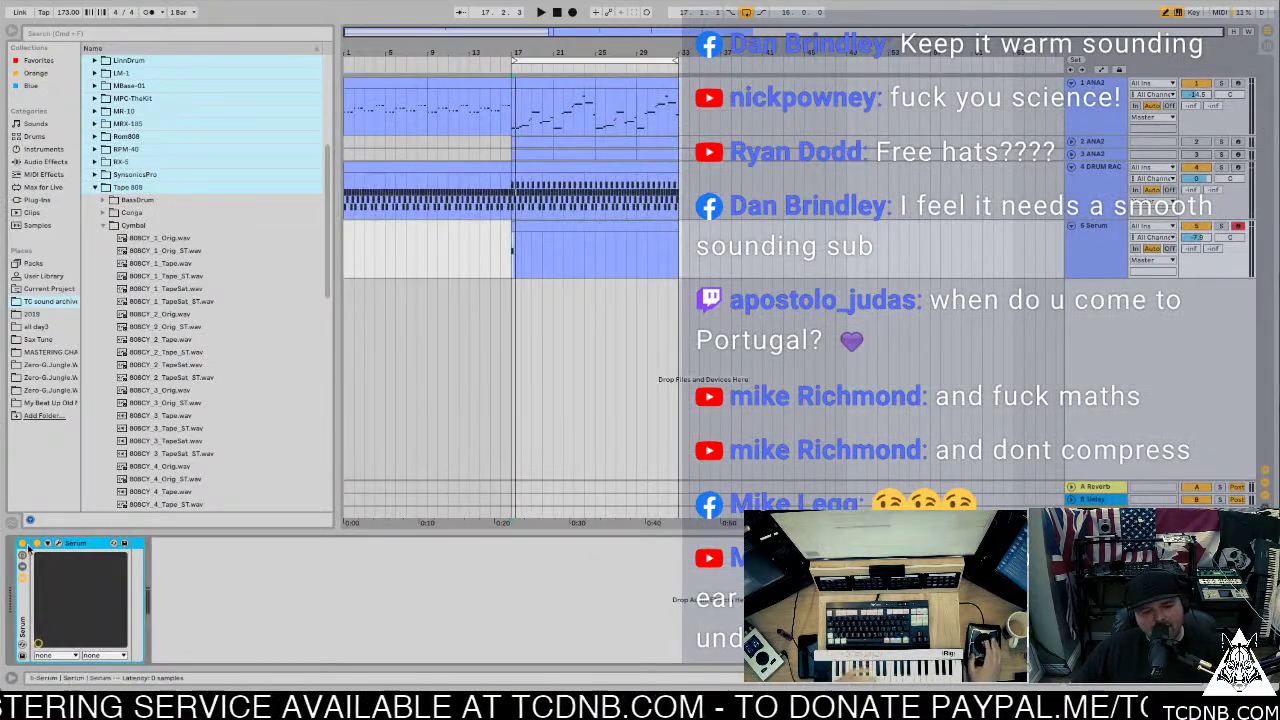
Step: Open the Serum synth on track 5 and reset it to the init preset
{"action": "left_click", "coordinate": [66, 545]}
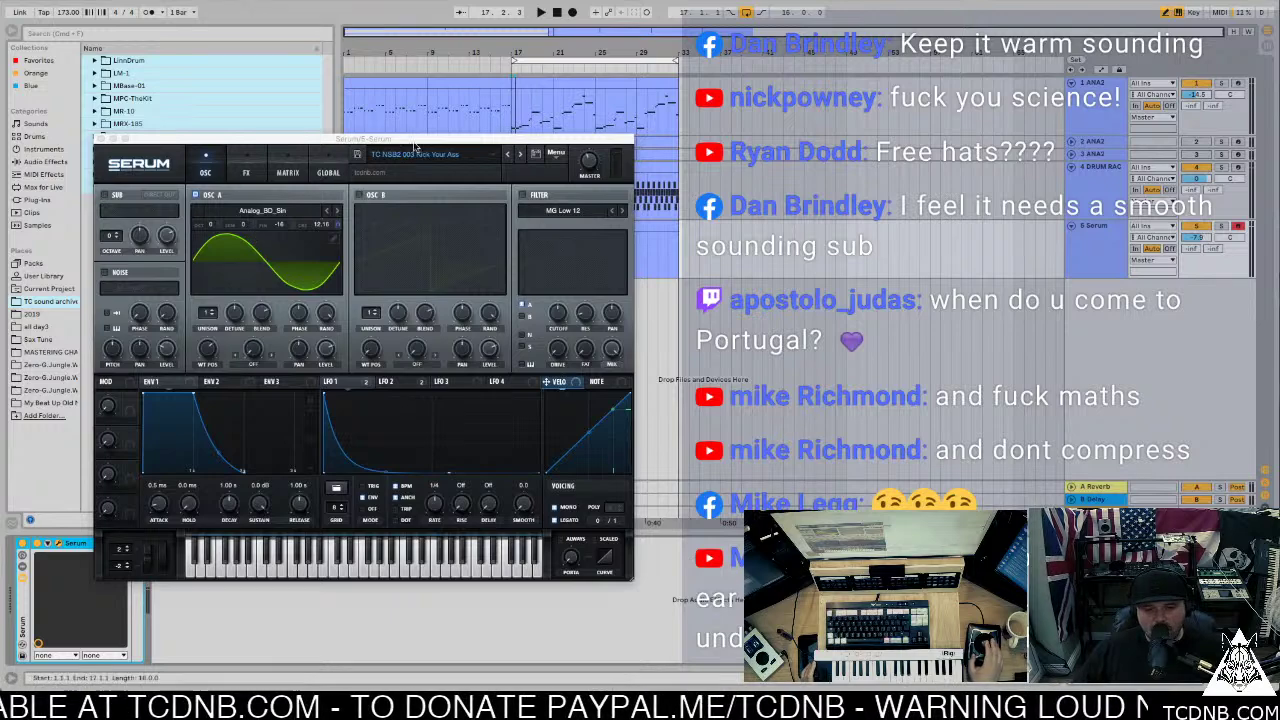
{"action": "left_click", "coordinate": [556, 152]}
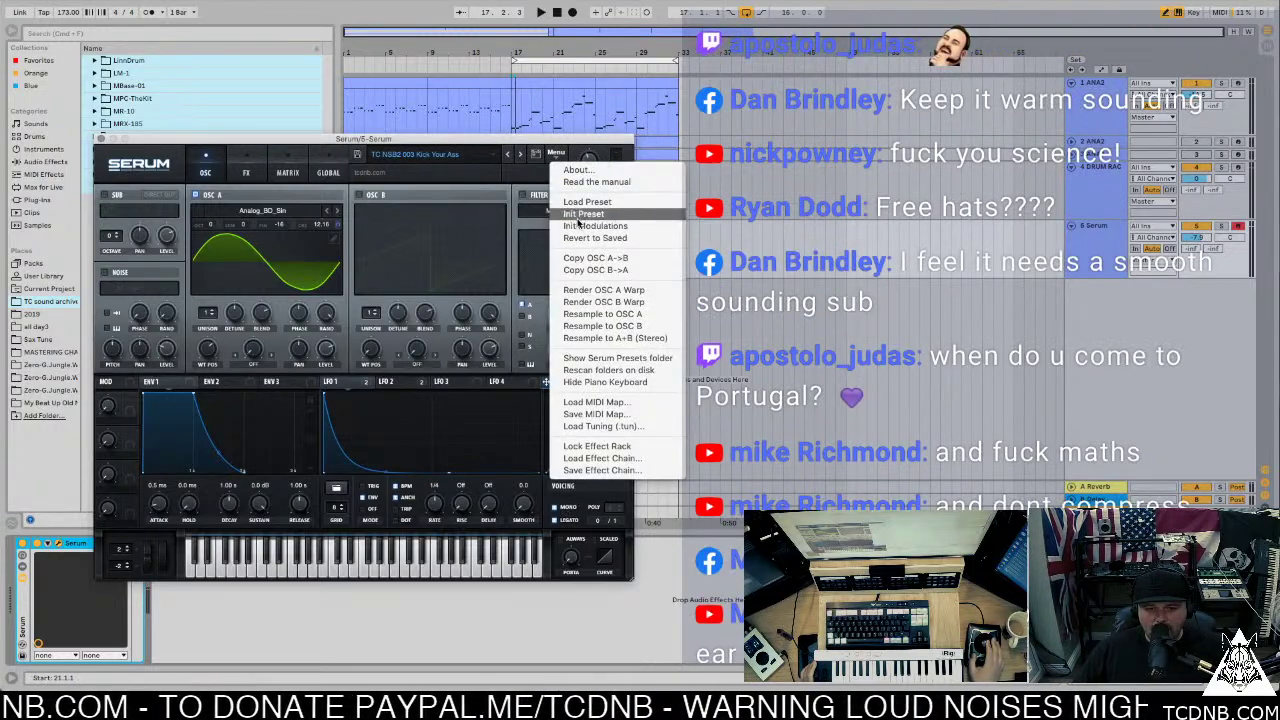
{"action": "left_click", "coordinate": [581, 218]}
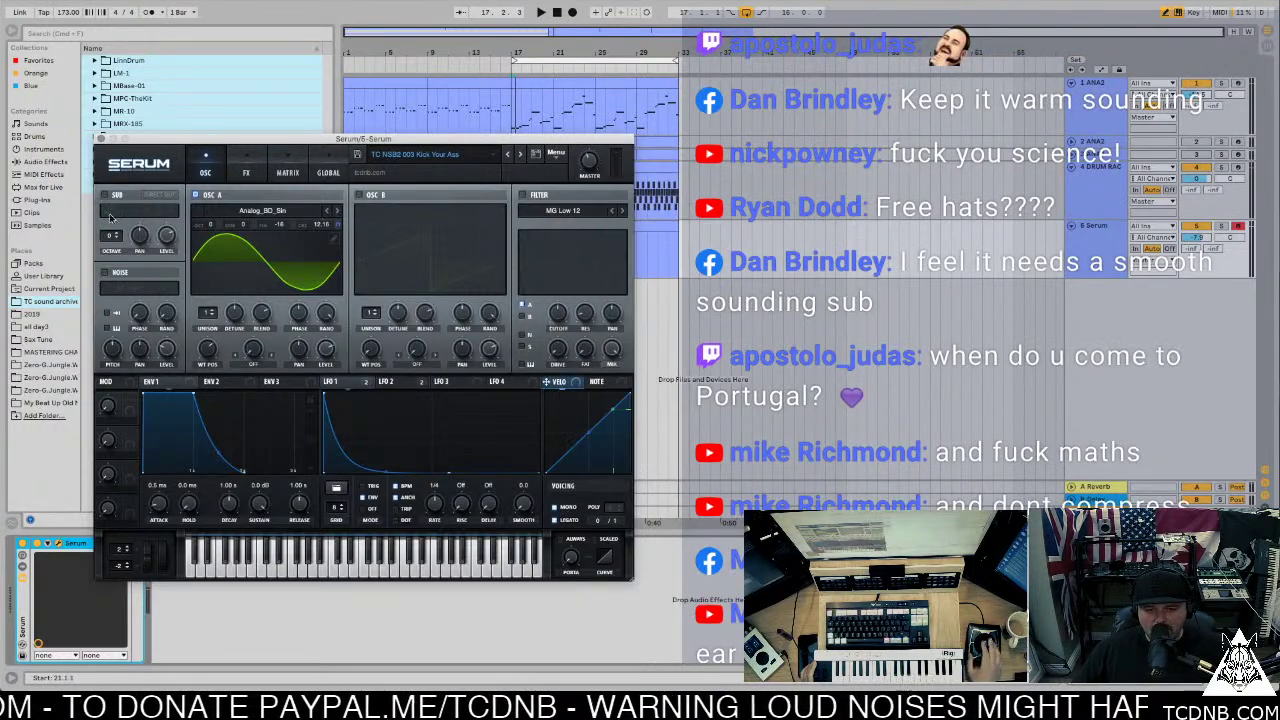
Step: Load the Analog_BD_Sin wavetable into oscillator A
{"action": "left_click", "coordinate": [273, 217]}
{"action": "mouse_move", "coordinate": [290, 225]}
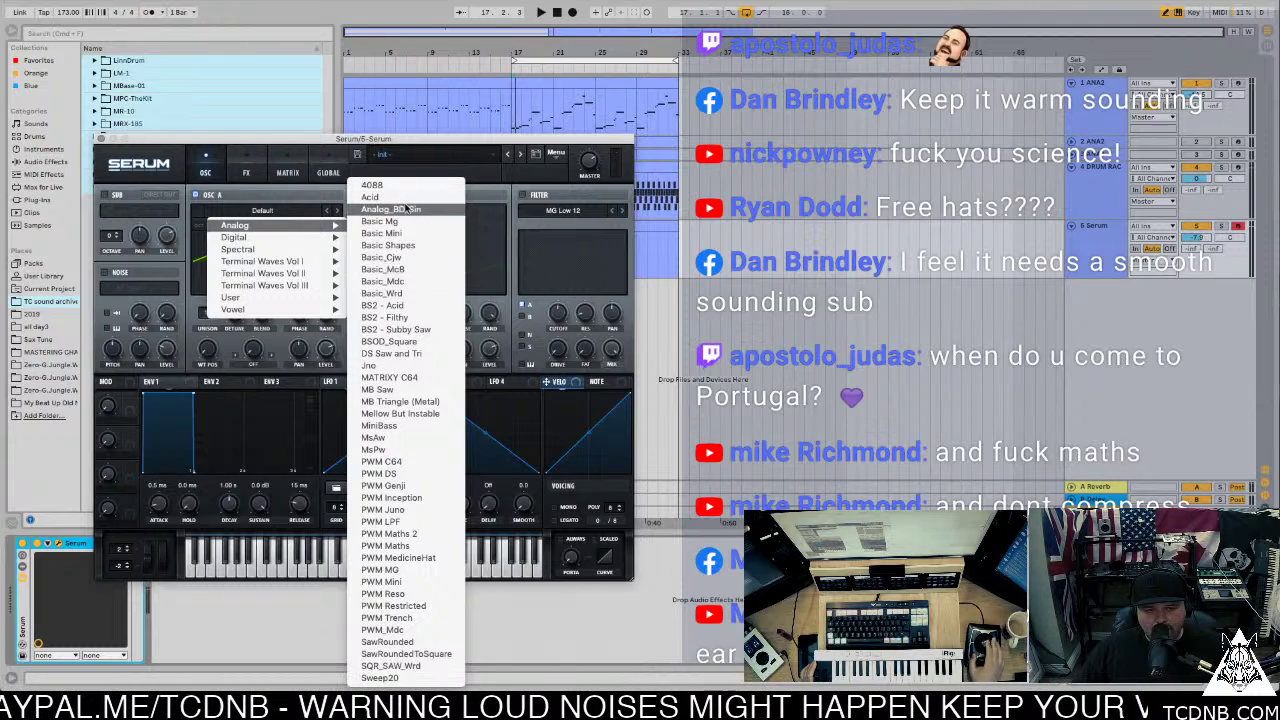
{"action": "left_click", "coordinate": [405, 209]}
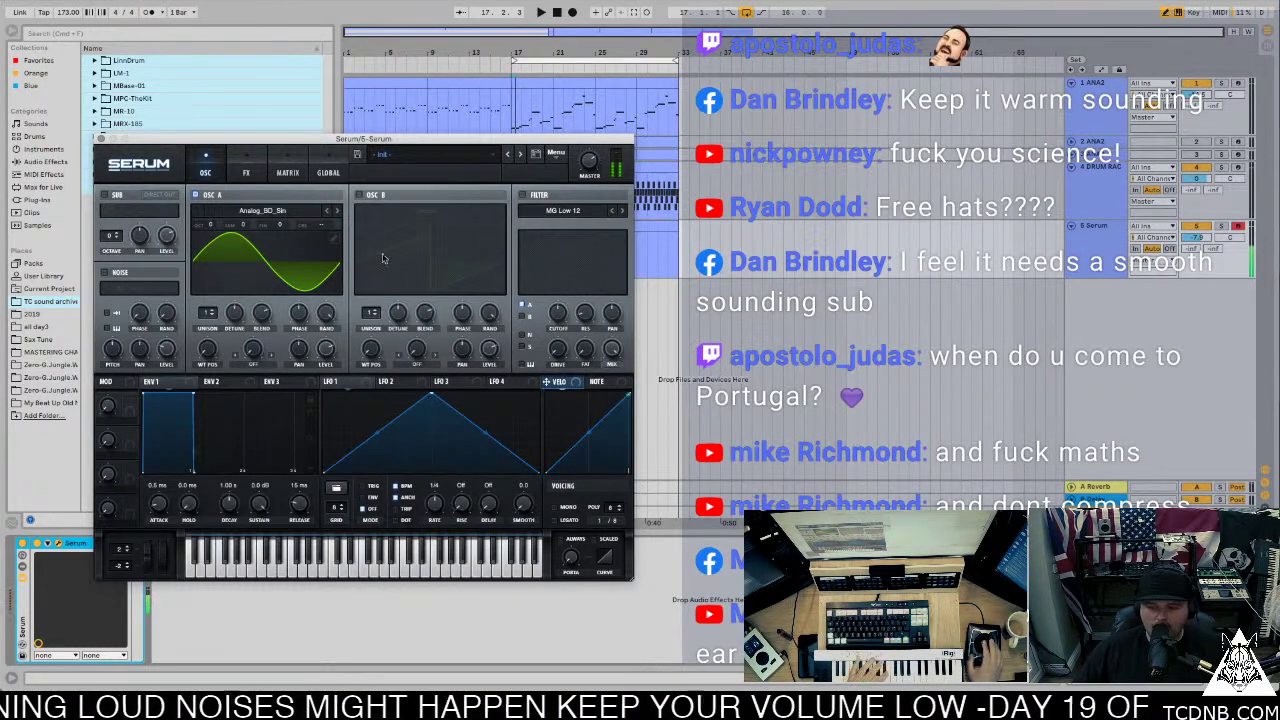
Step: Enable Serum's distortion effect and set its filter to Post
{"action": "left_click", "coordinate": [246, 172]}
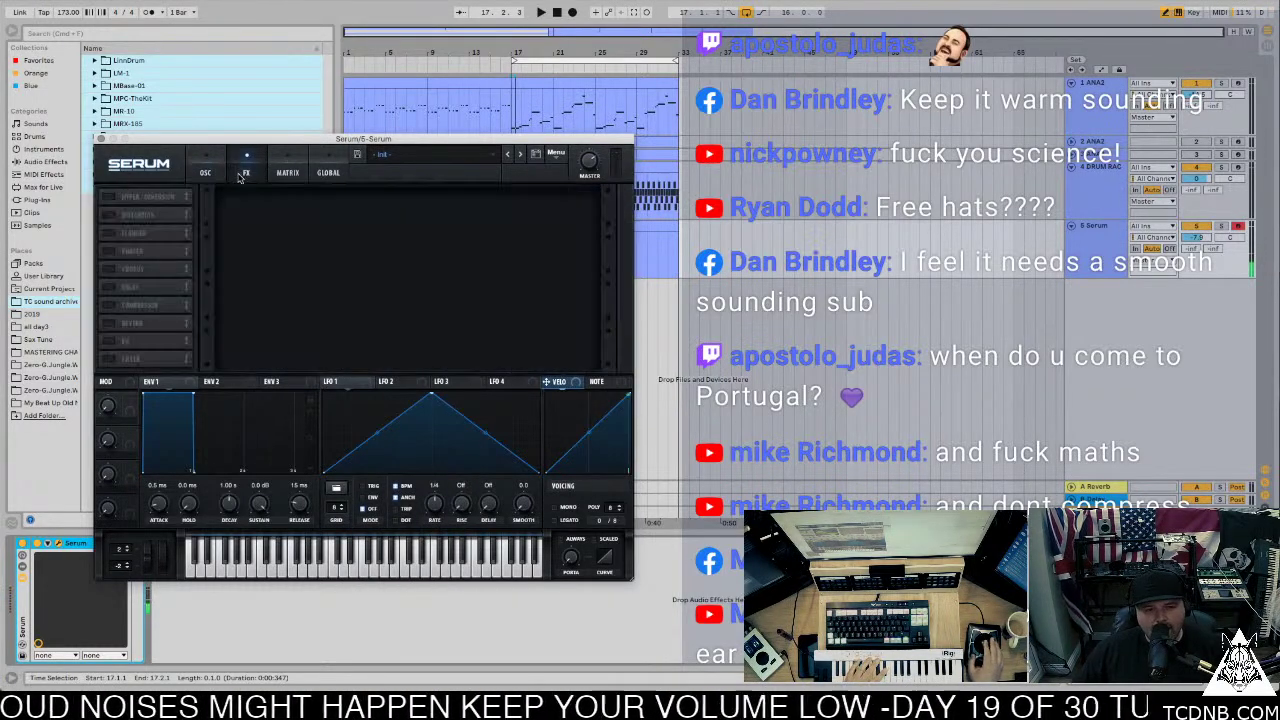
{"action": "left_click", "coordinate": [108, 215]}
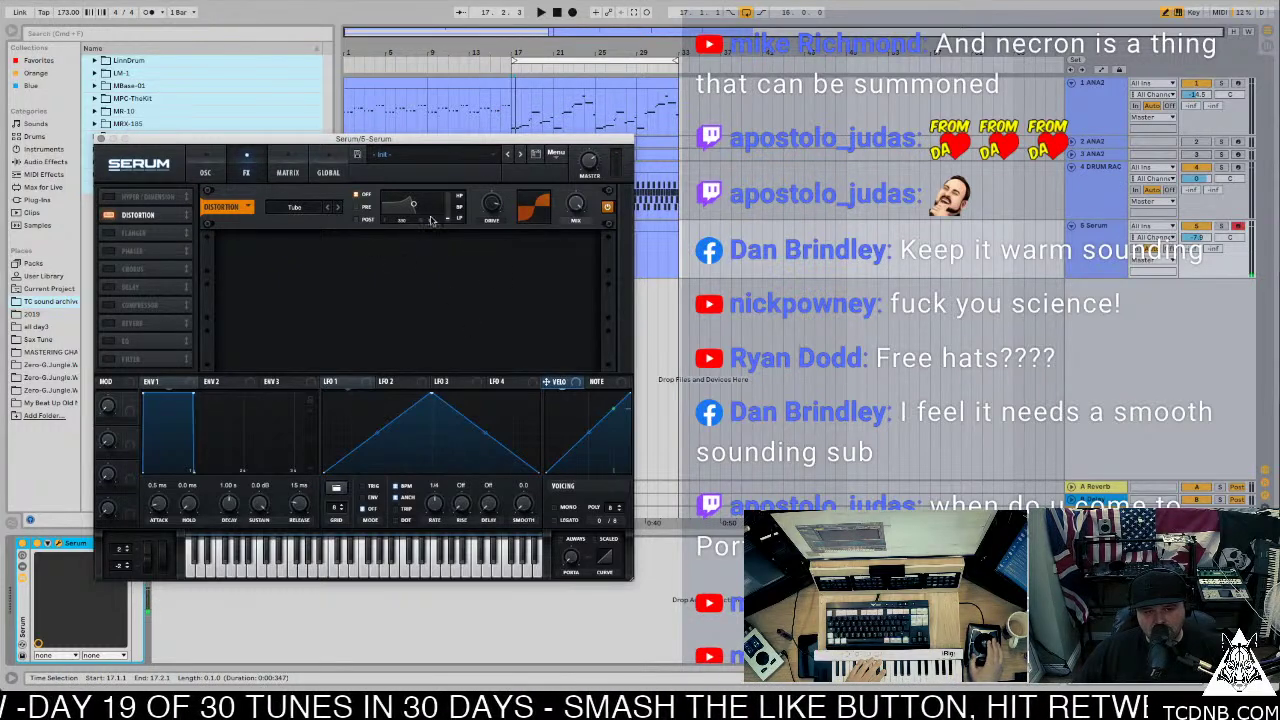
{"action": "left_click", "coordinate": [362, 207]}
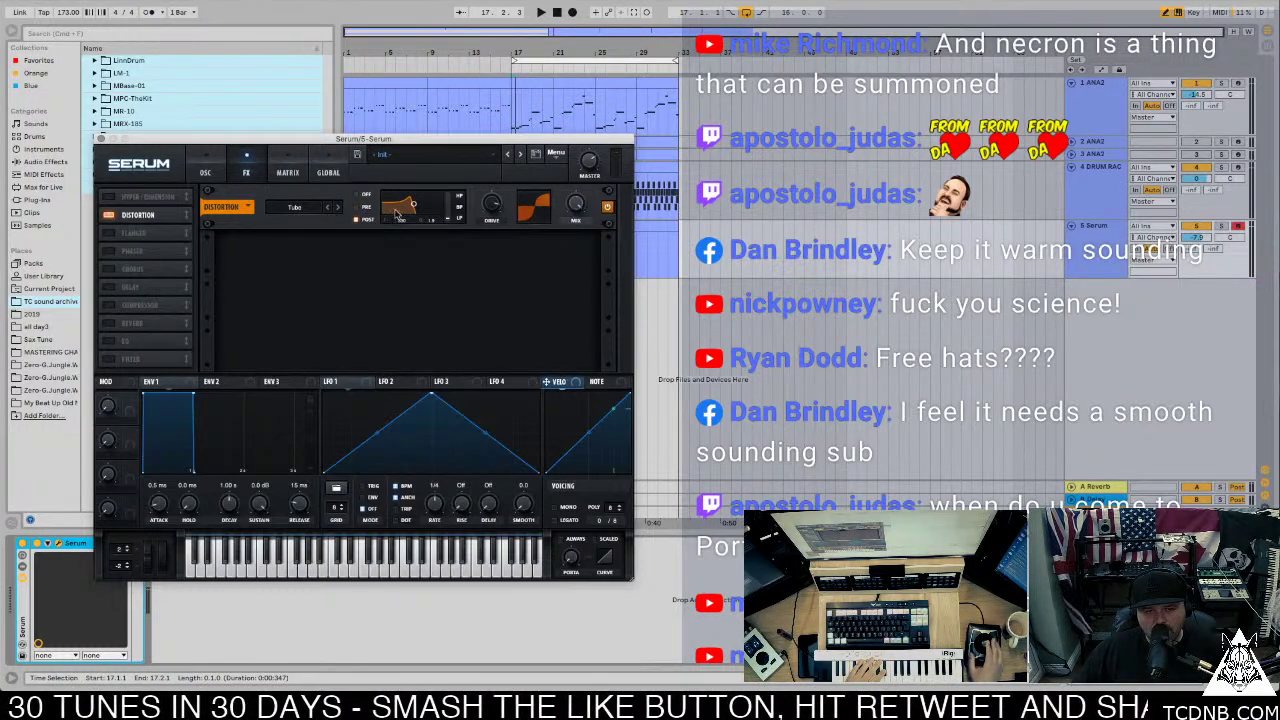
Step: Lower the cutoff of the distortion's post filter and move the Serum window clear of the arrangement
{"action": "left_click_drag", "start_coordinate": [412, 207], "coordinate": [408, 224]}
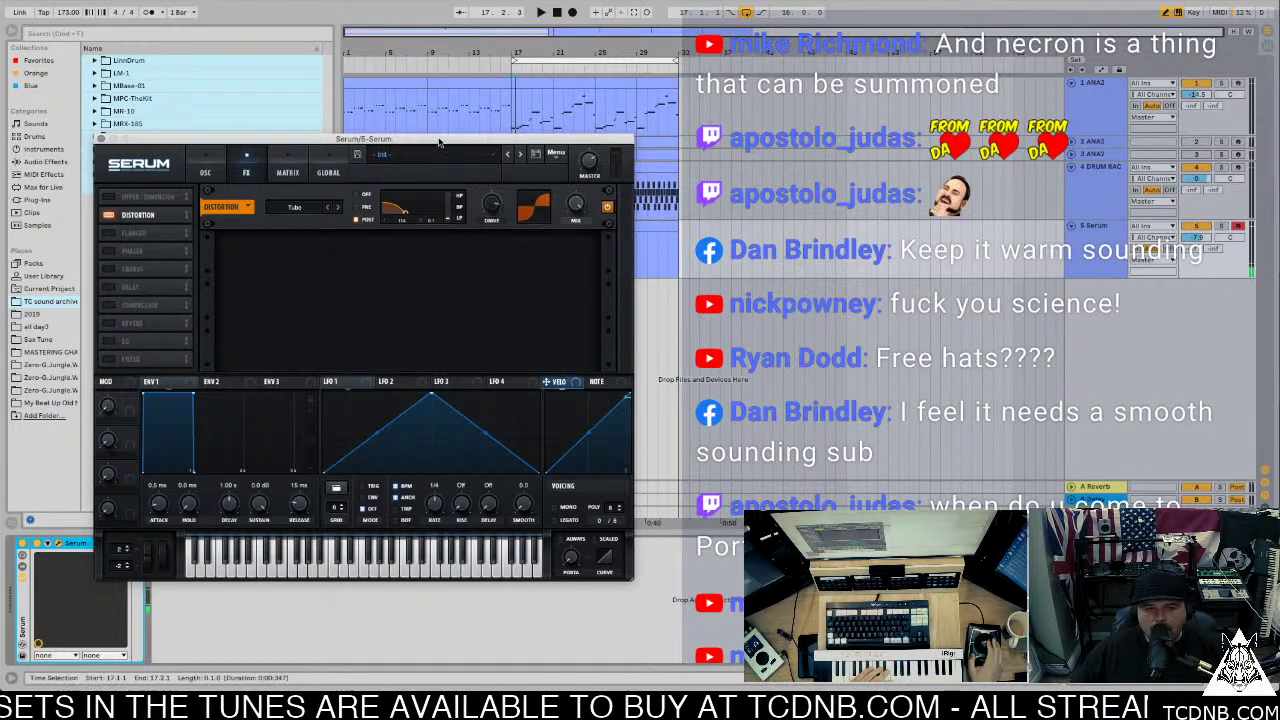
{"action": "left_click_drag", "start_coordinate": [263, 138], "coordinate": [843, 230]}
Step: Open the Serum clip's notes and lengthen the opening D#0 note to end at 1.4.3
{"action": "double_click", "coordinate": [549, 236]}
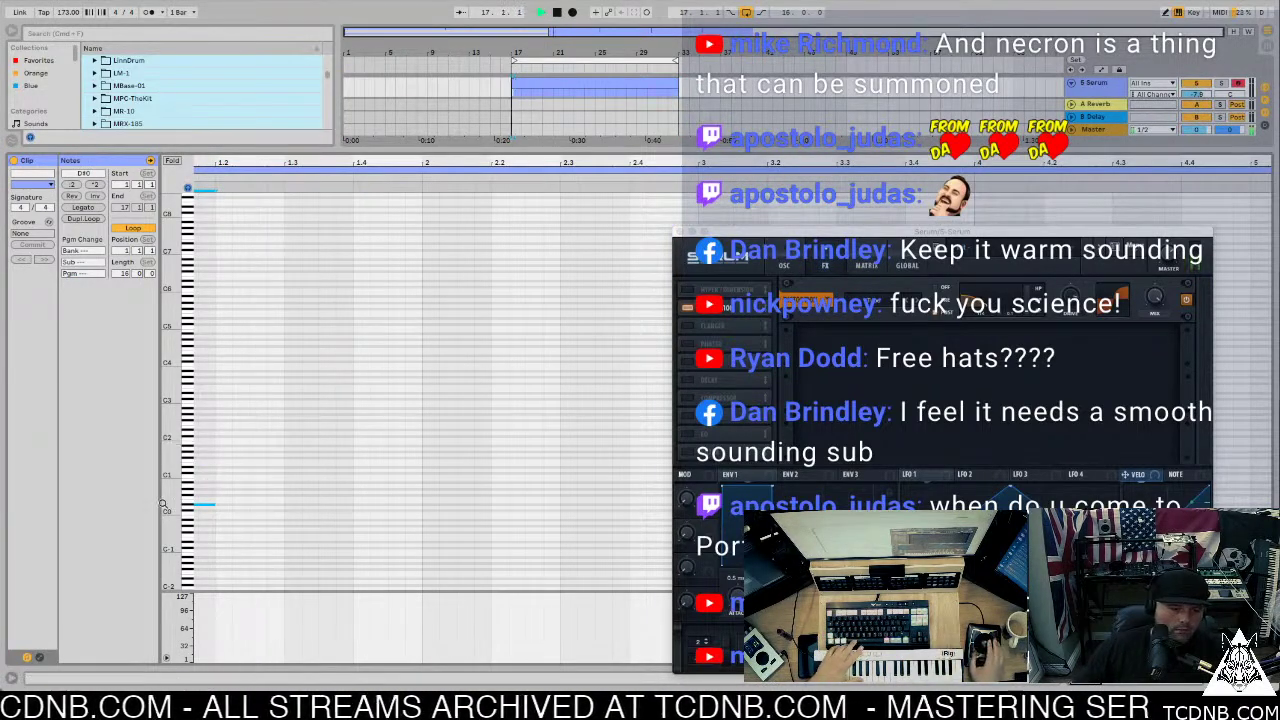
{"action": "key", "text": "space"}
{"action": "left_click_drag", "start_coordinate": [210, 503], "coordinate": [388, 505]}
{"action": "key", "text": "space"}
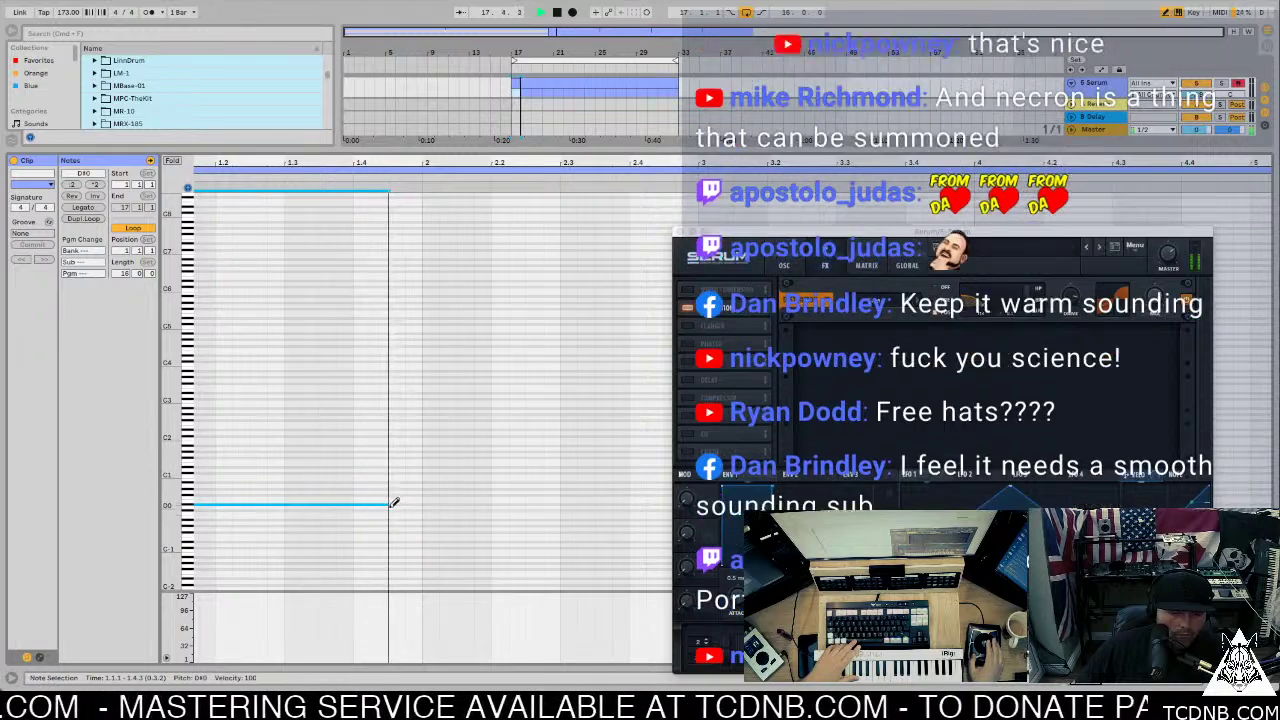
{"action": "key", "text": "space"}
{"action": "left_click", "coordinate": [396, 513]}
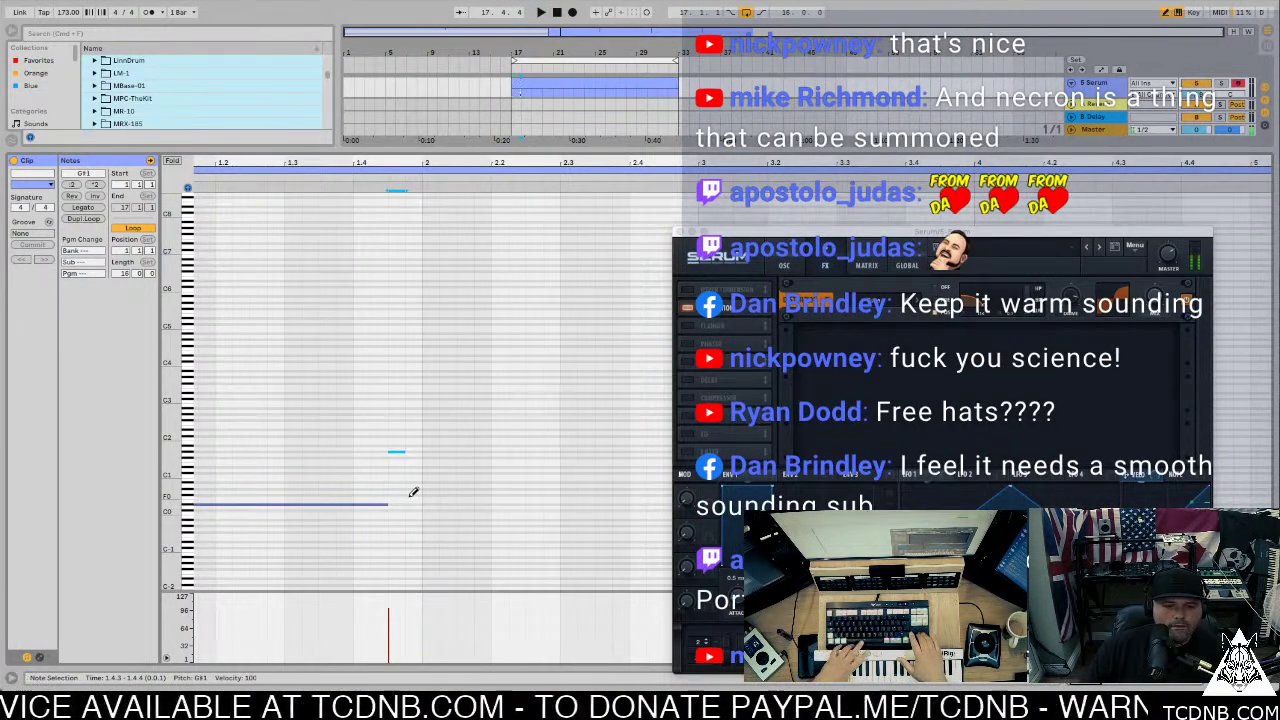
{"action": "key", "text": "space"}
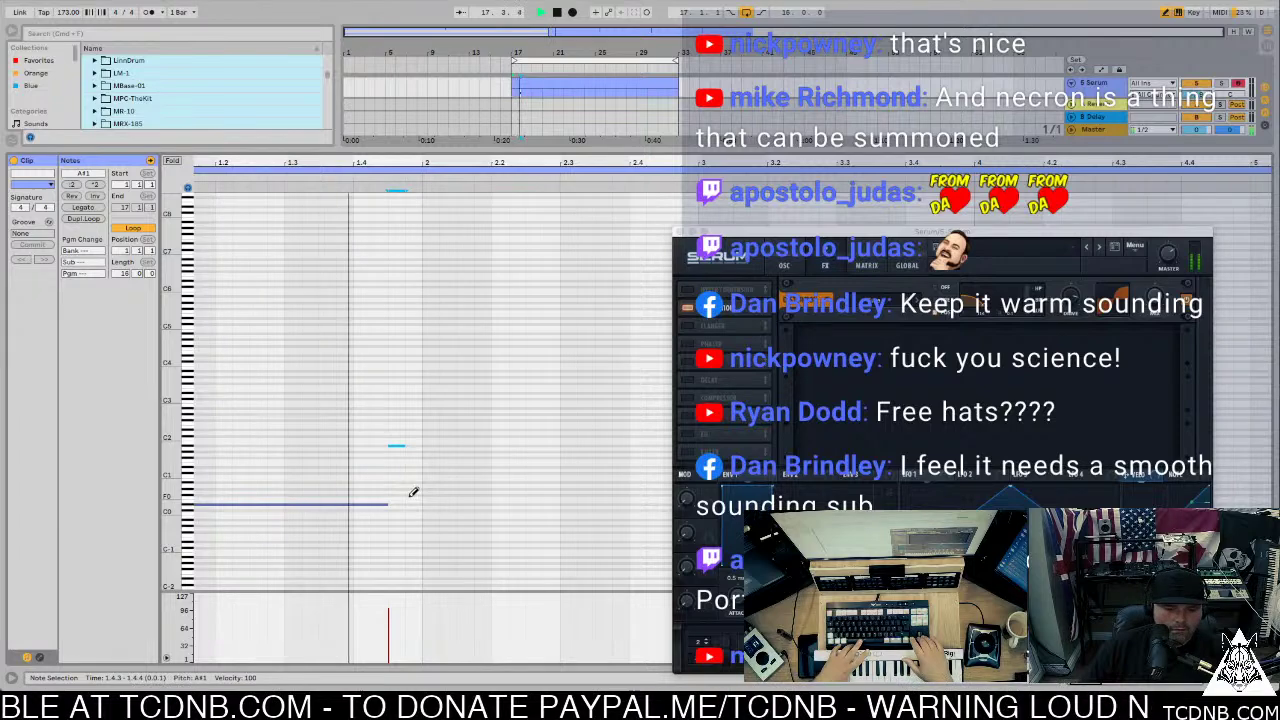
{"action": "key", "text": "space"}
{"action": "left_click", "coordinate": [409, 444]}
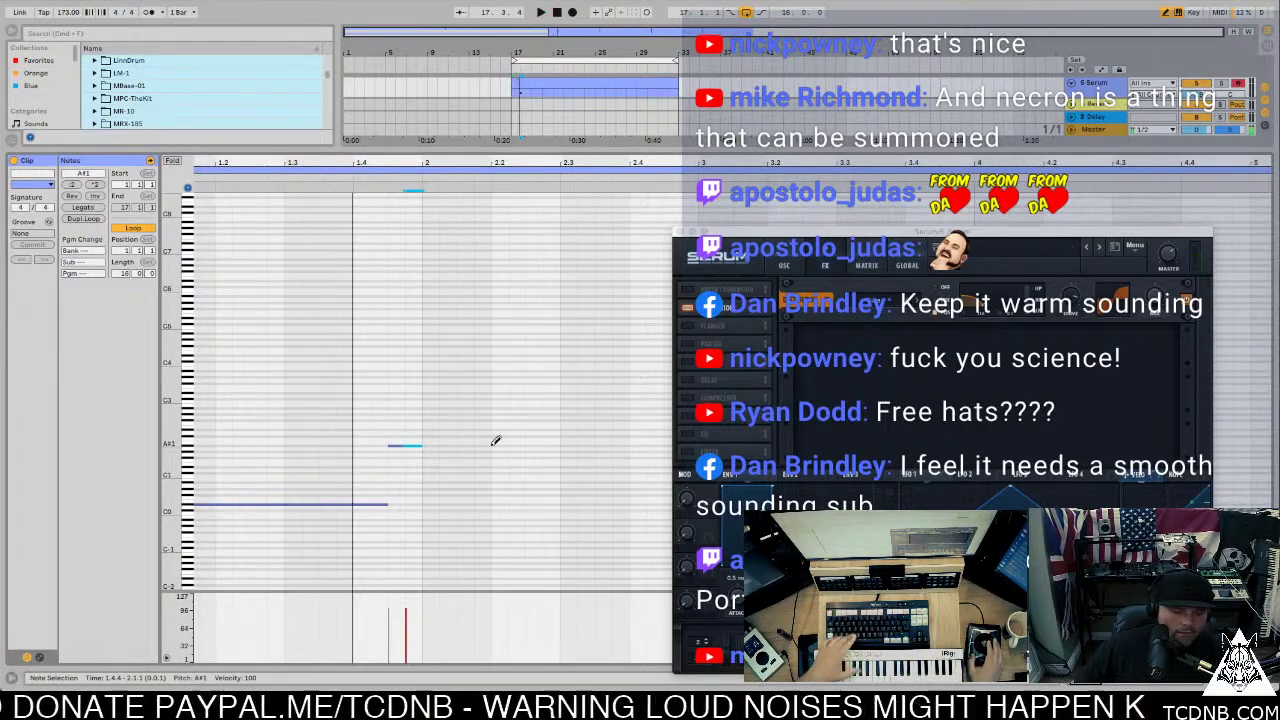
{"action": "key", "text": "Delete"}
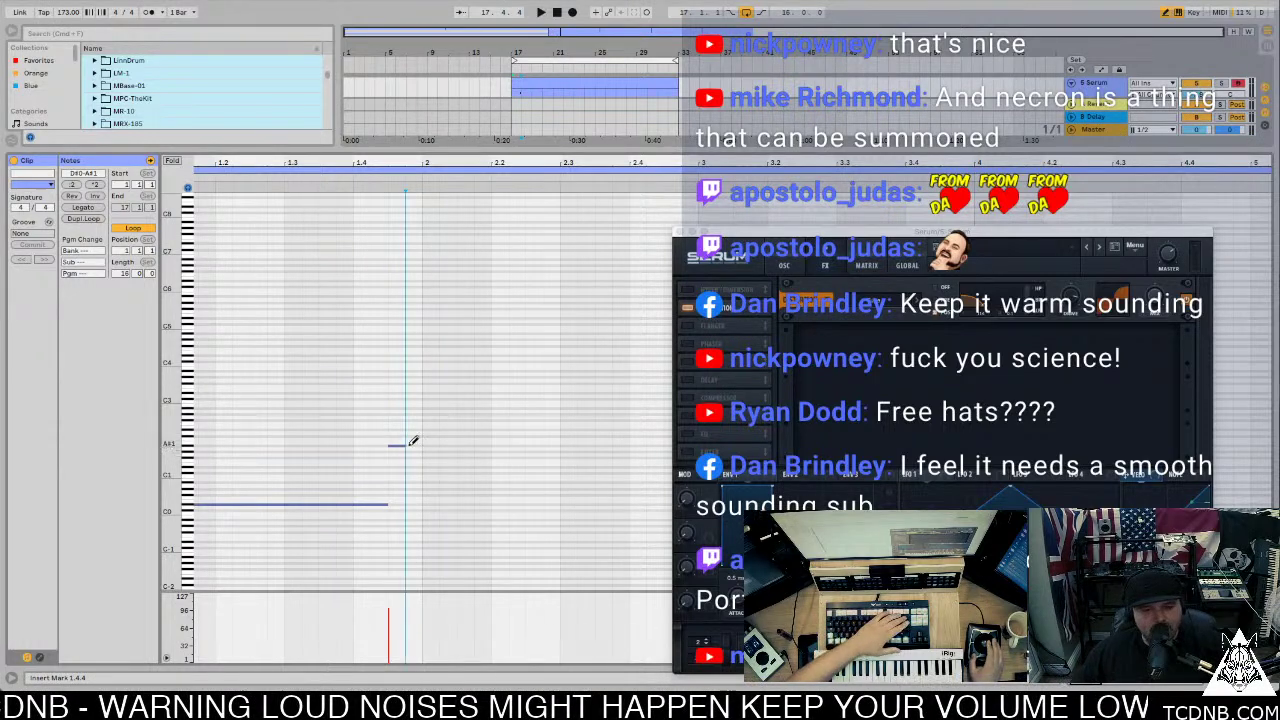
{"action": "left_click", "coordinate": [397, 442]}
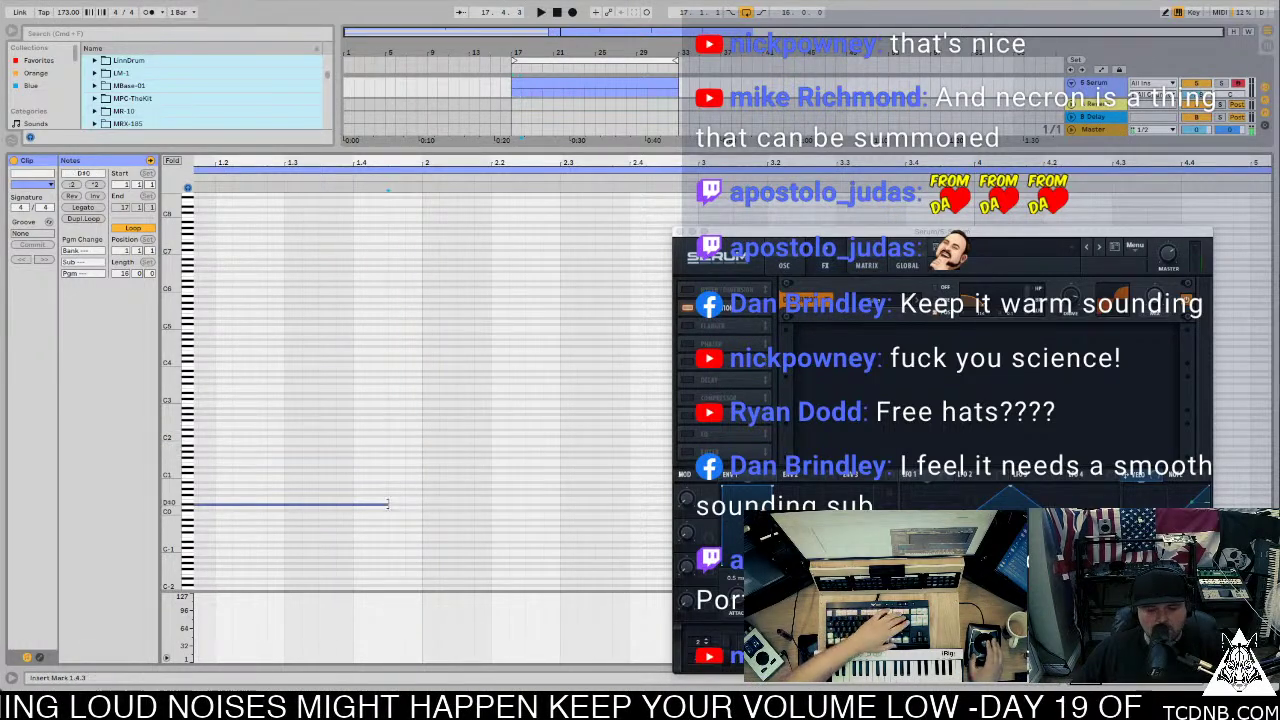
Step: Shorten the D#0 note to end at 1.4.1 and add a one-beat A#1 note right after it
{"action": "key", "text": "ctrl+a"}
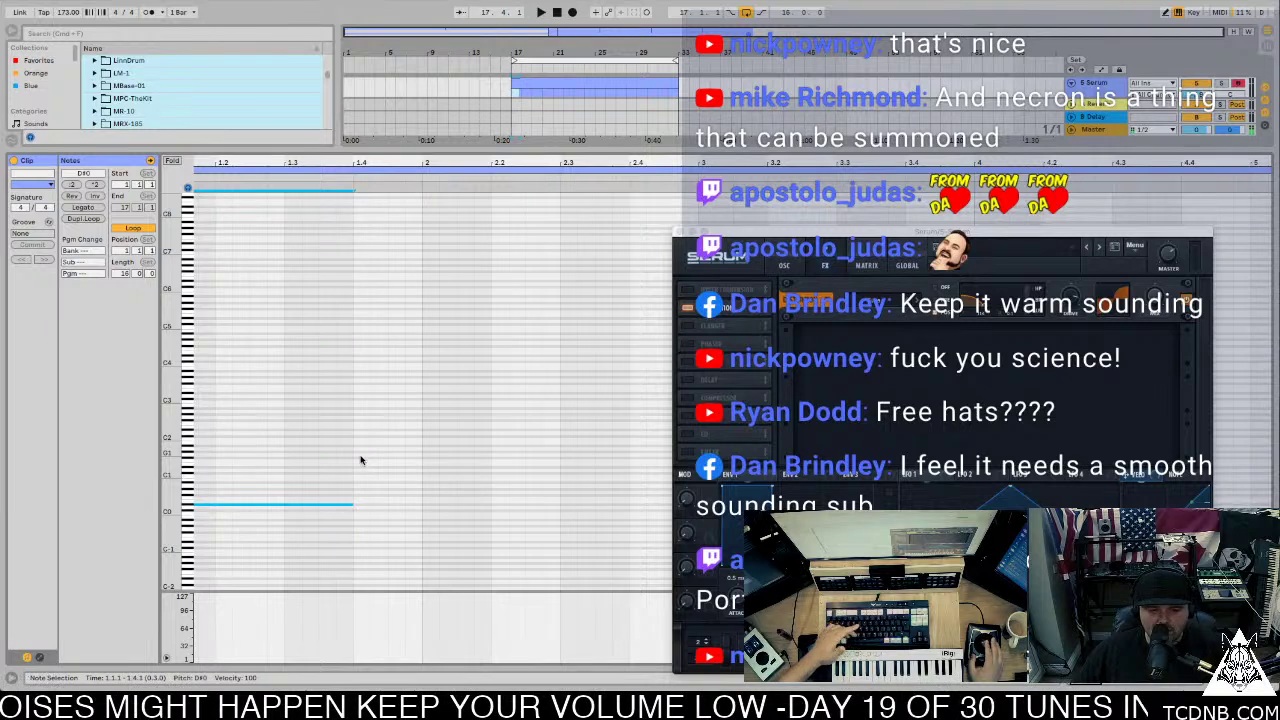
{"action": "left_click", "coordinate": [363, 451]}
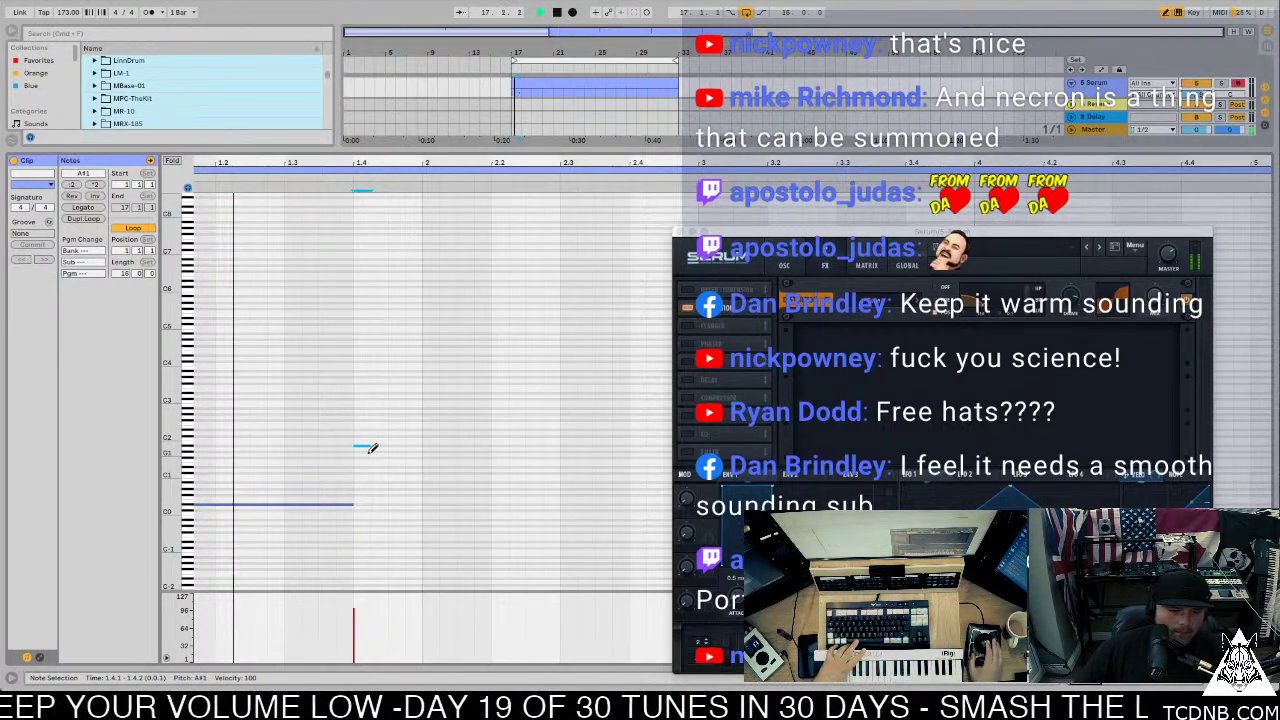
{"action": "key", "text": "space"}
{"action": "left_click_drag", "start_coordinate": [372, 446], "coordinate": [432, 443]}
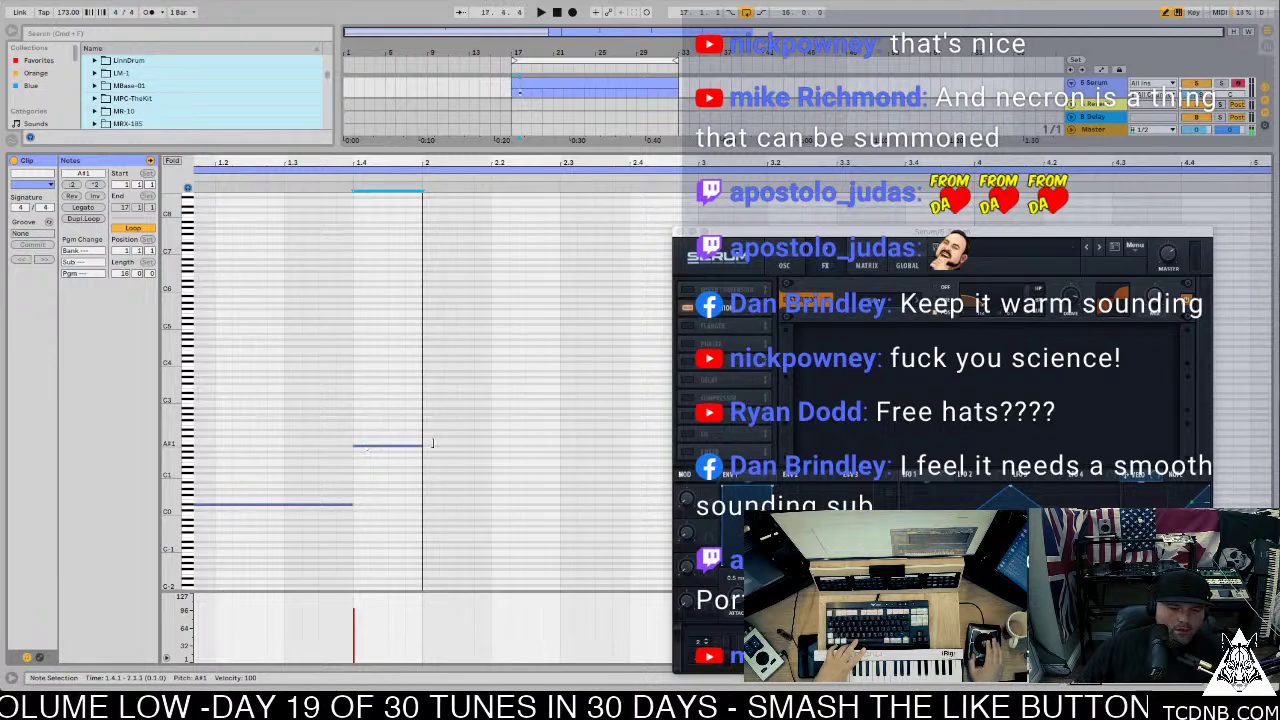
{"action": "left_click", "coordinate": [443, 509]}
Step: Copy the opening three-beat note to A#0 at 2.1.1 and hide the Serum window
{"action": "key", "text": "space"}
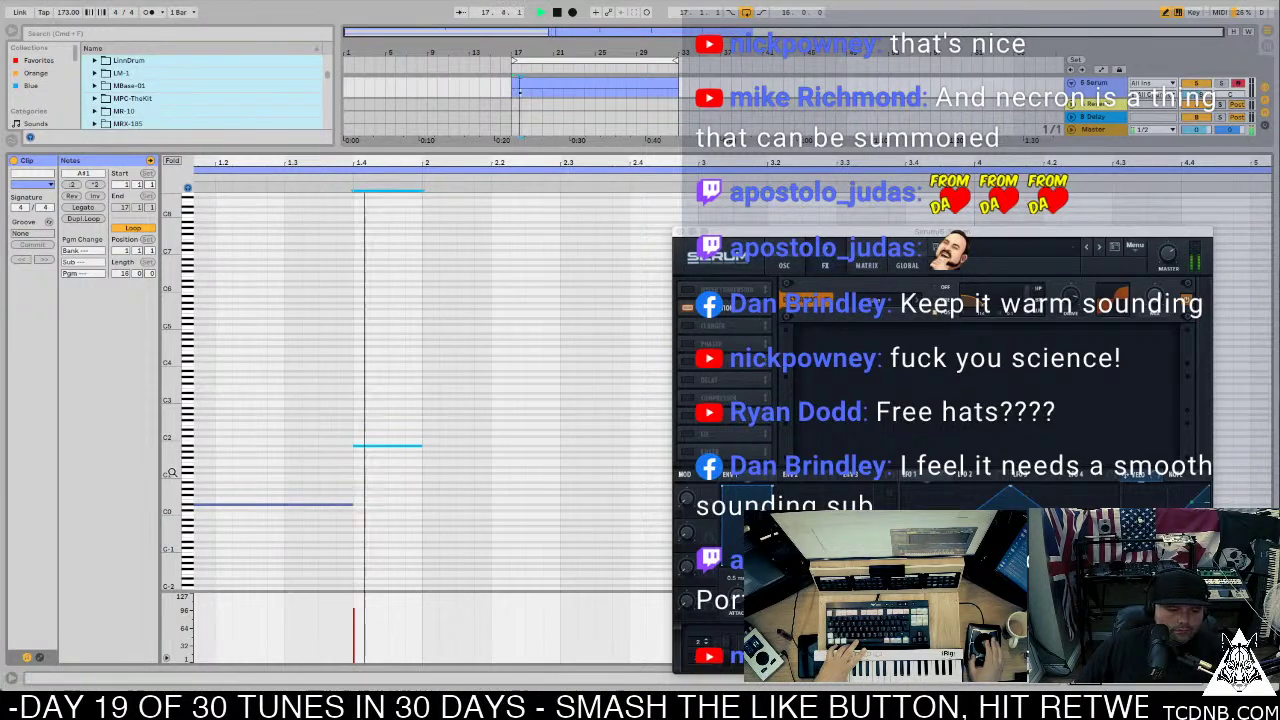
{"action": "left_click_drag", "start_coordinate": [172, 473], "coordinate": [217, 393]}
{"action": "key", "text": "space"}
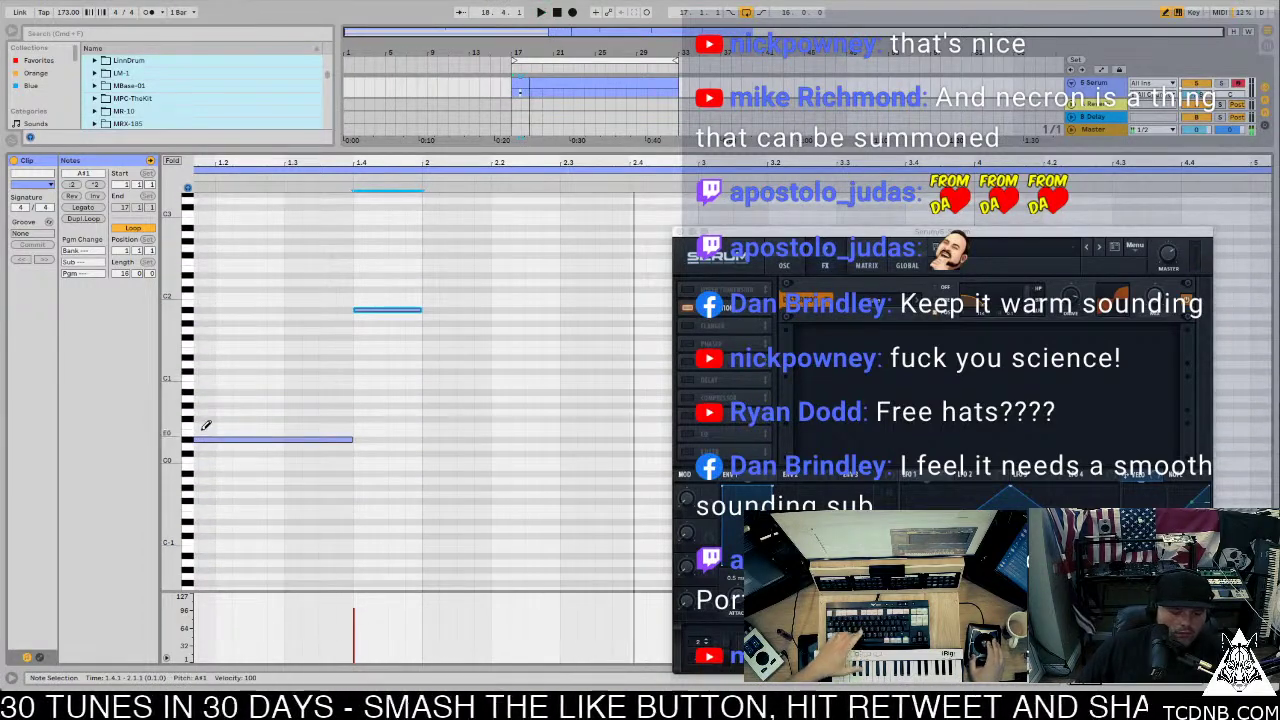
{"action": "left_click_drag", "start_coordinate": [209, 441], "coordinate": [488, 393]}
{"action": "key", "text": "space"}
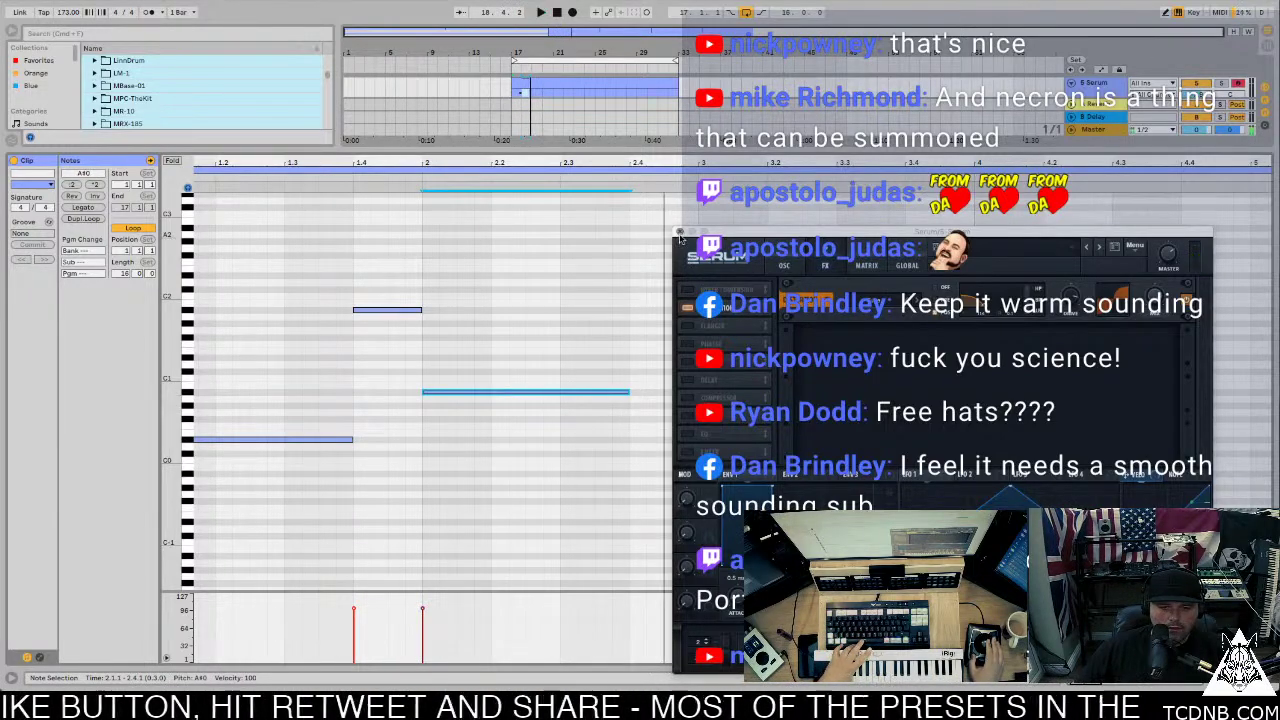
{"action": "key", "text": "ctrl+alt+p"}
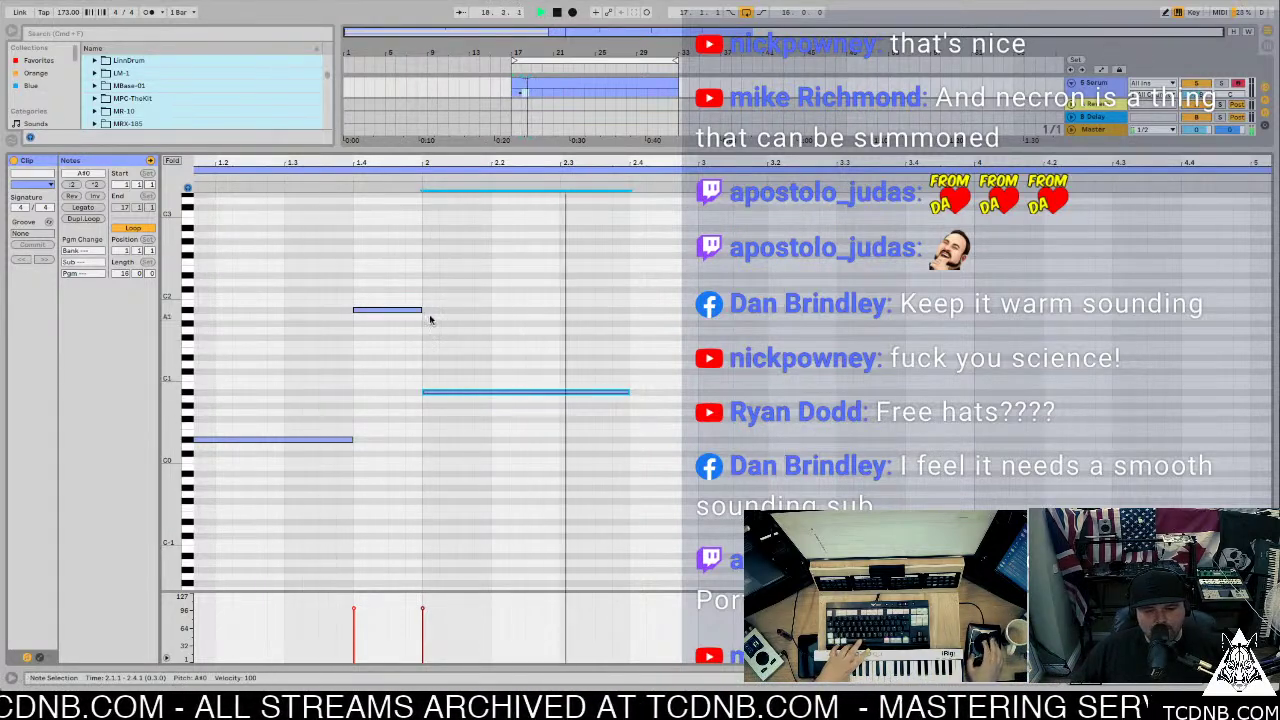
Step: Try the one-beat A#1 note an octave lower in playback
{"action": "key", "text": "space"}
{"action": "left_click", "coordinate": [365, 310]}
{"action": "key", "text": "space"}
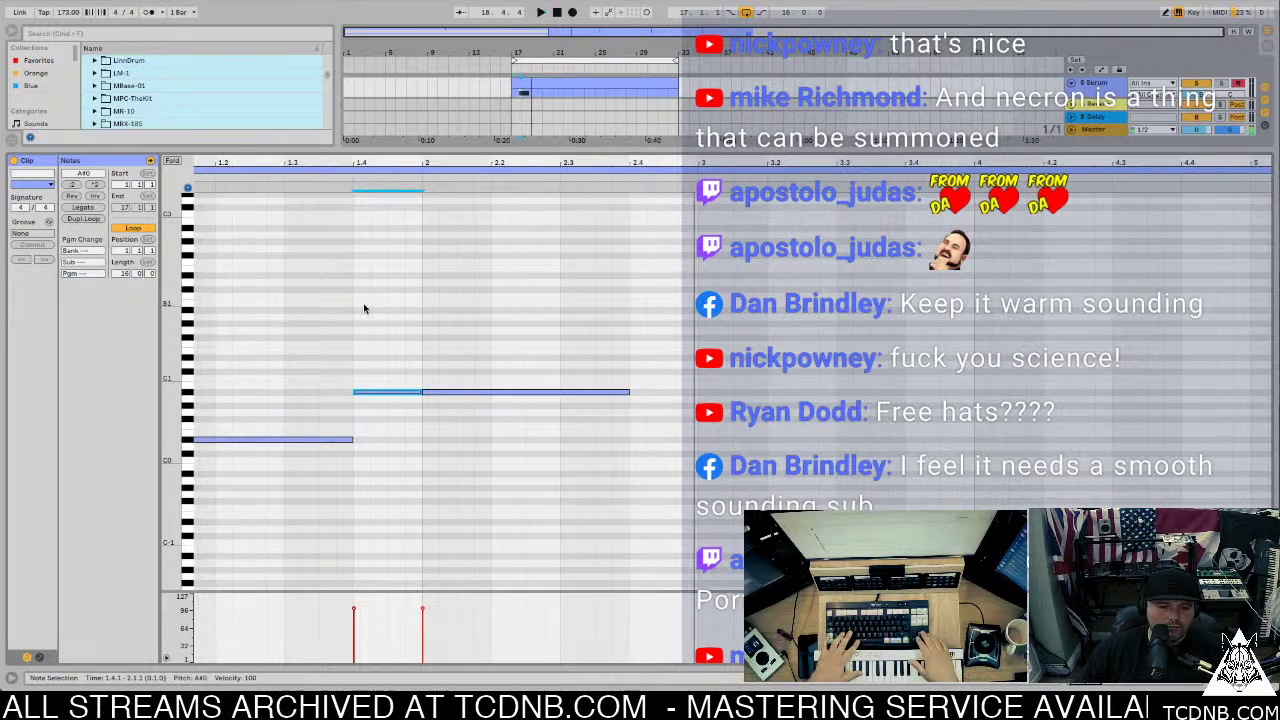
{"action": "key", "text": "shift+Up"}
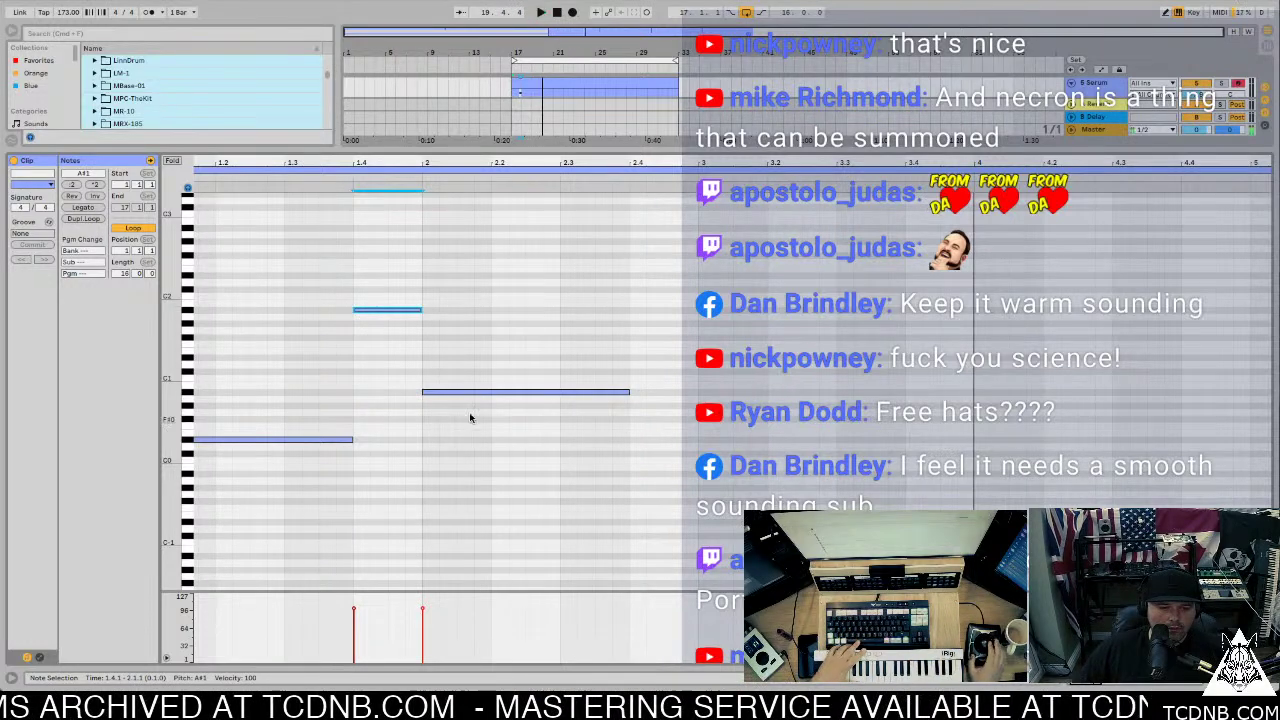
Step: Play the phrase and copy the one-beat A#1 note down to A#0 at 2.4.1
{"action": "left_click", "coordinate": [293, 440]}
{"action": "key", "text": "space"}
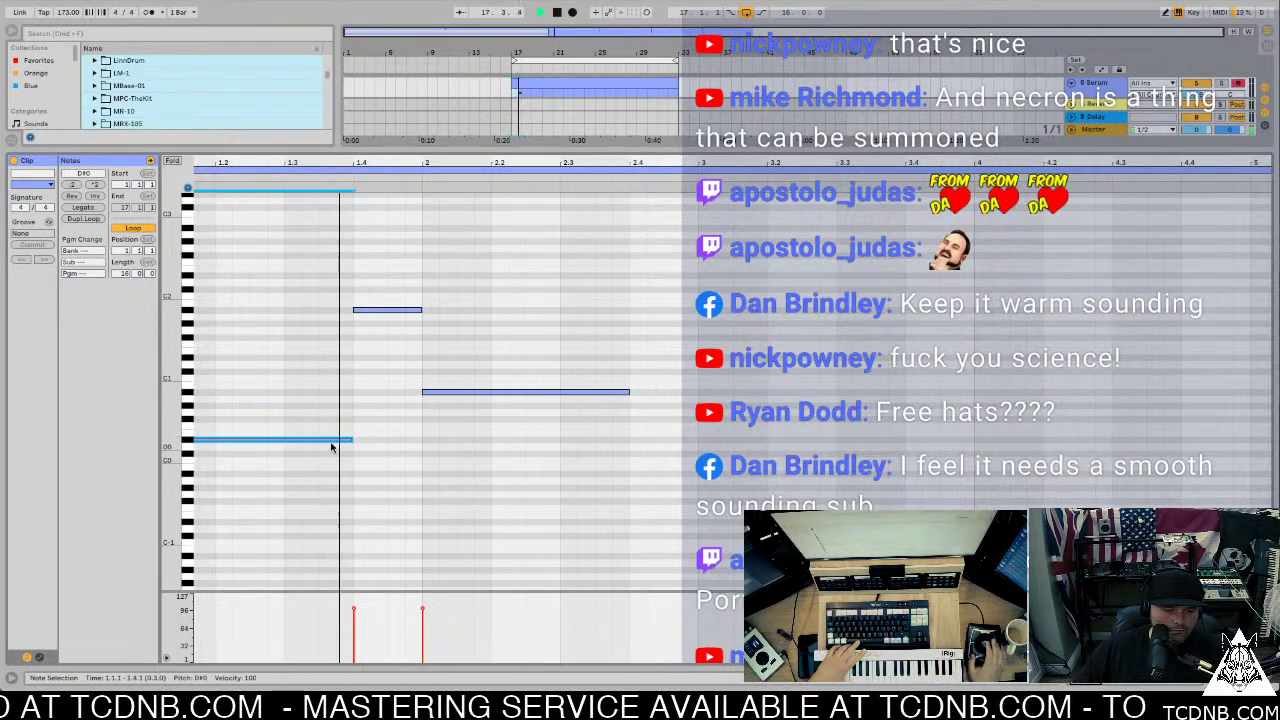
{"action": "left_click", "coordinate": [488, 401]}
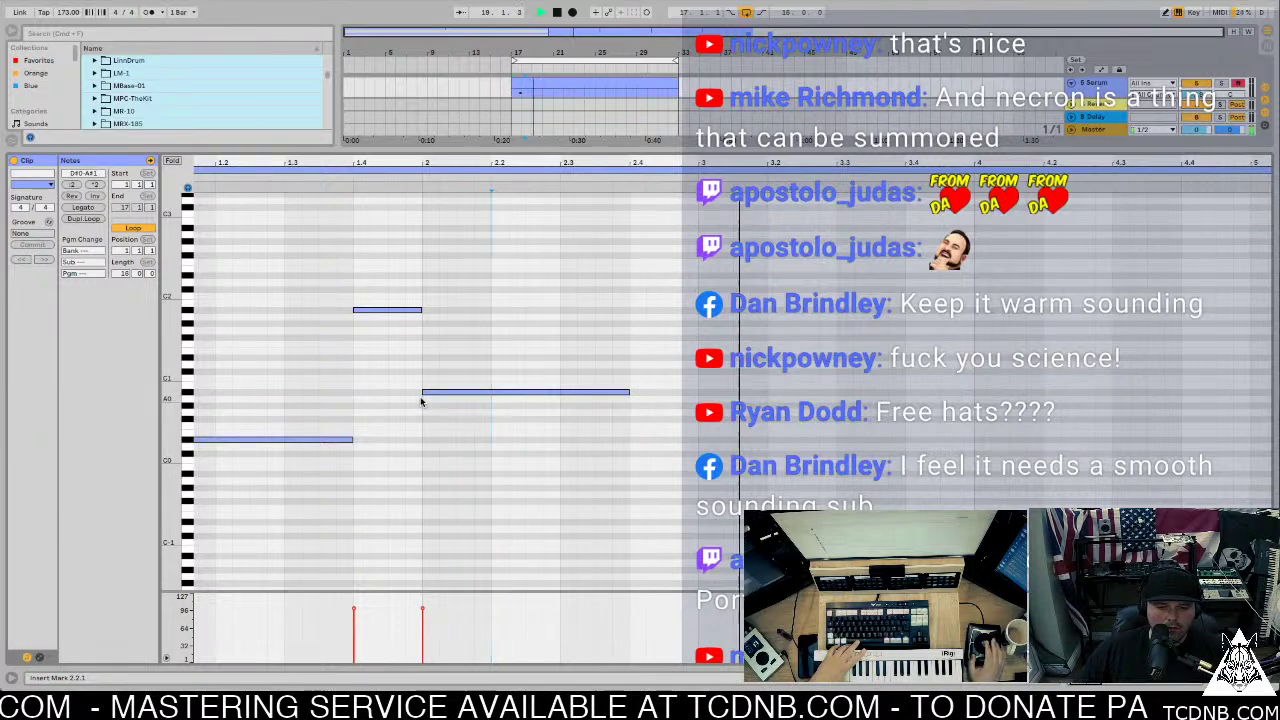
{"action": "key", "text": "space"}
{"action": "mouse_move", "coordinate": [387, 312]}
{"action": "left_mouse_down"}
{"action": "mouse_move", "coordinate": [696, 396]}
{"action": "mouse_move", "coordinate": [662, 395]}
{"action": "left_mouse_up"}
{"action": "key", "text": "space"}
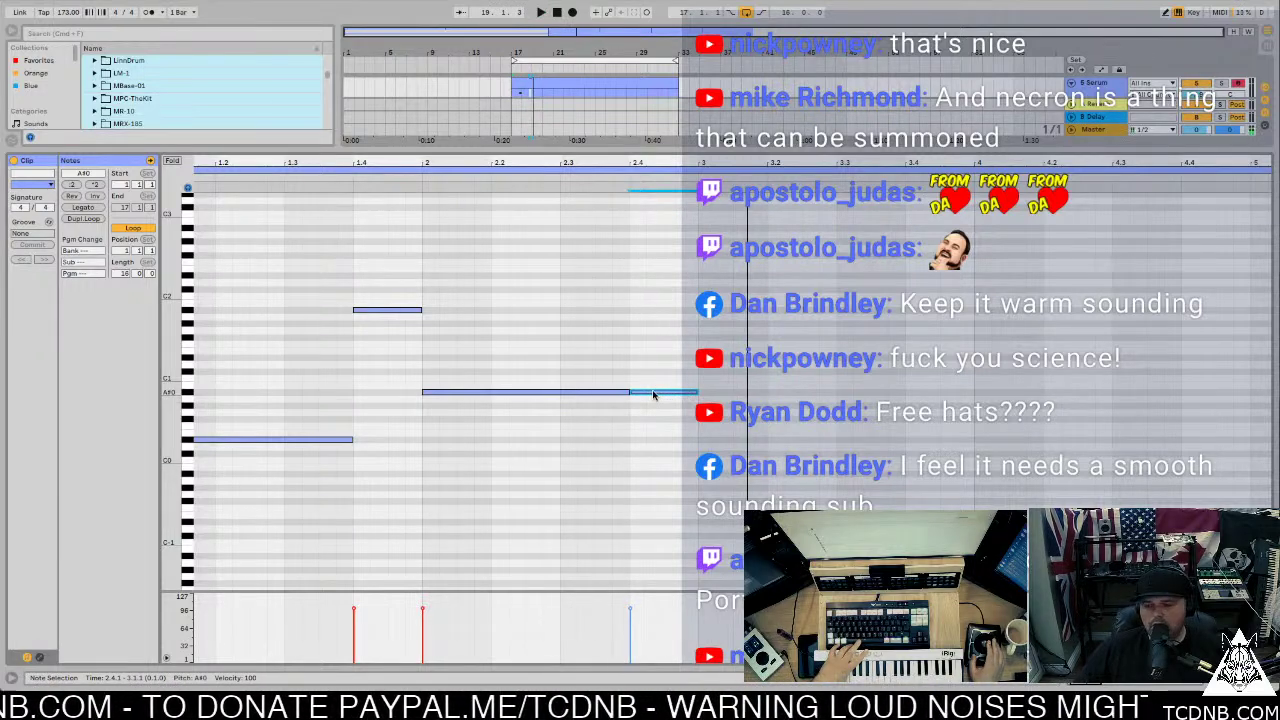
Step: Turn the one-beat note at 2.4.1 into two half-beat notes: B0 at 2.4.1 and F1 at 2.4.3
{"action": "left_click_drag", "start_coordinate": [653, 395], "coordinate": [665, 350]}
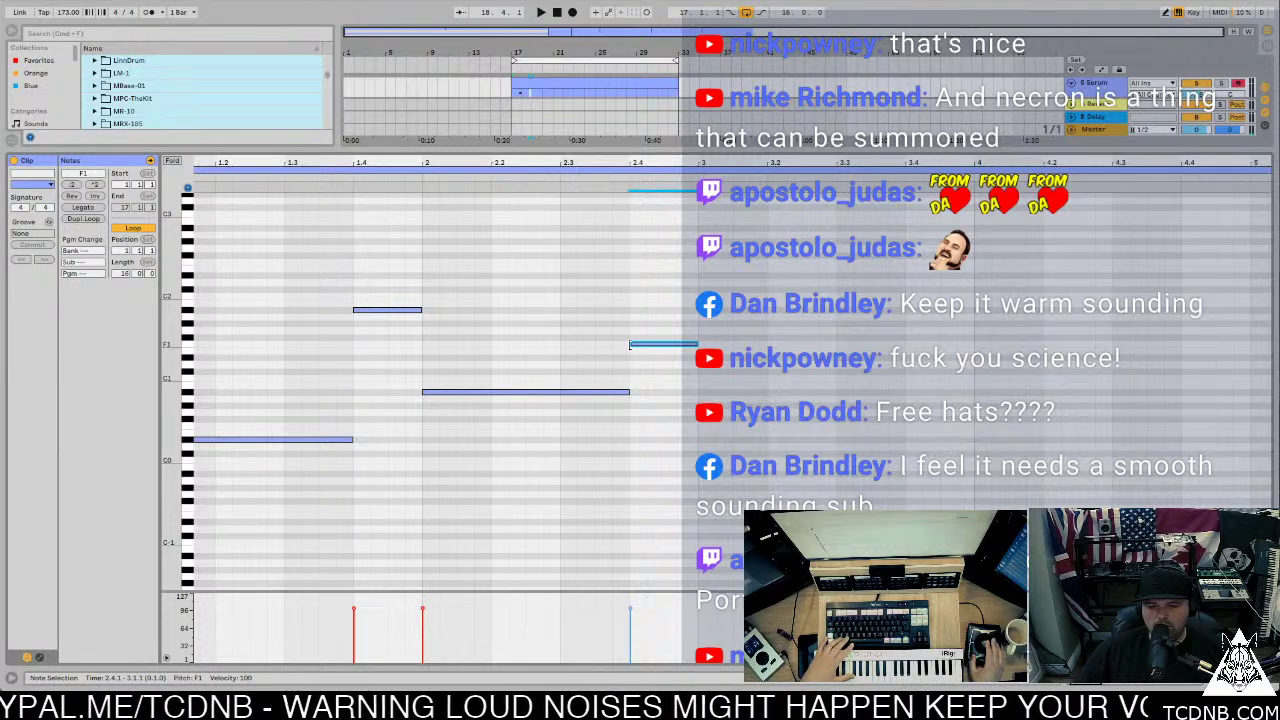
{"action": "left_click_drag", "start_coordinate": [696, 345], "coordinate": [657, 370]}
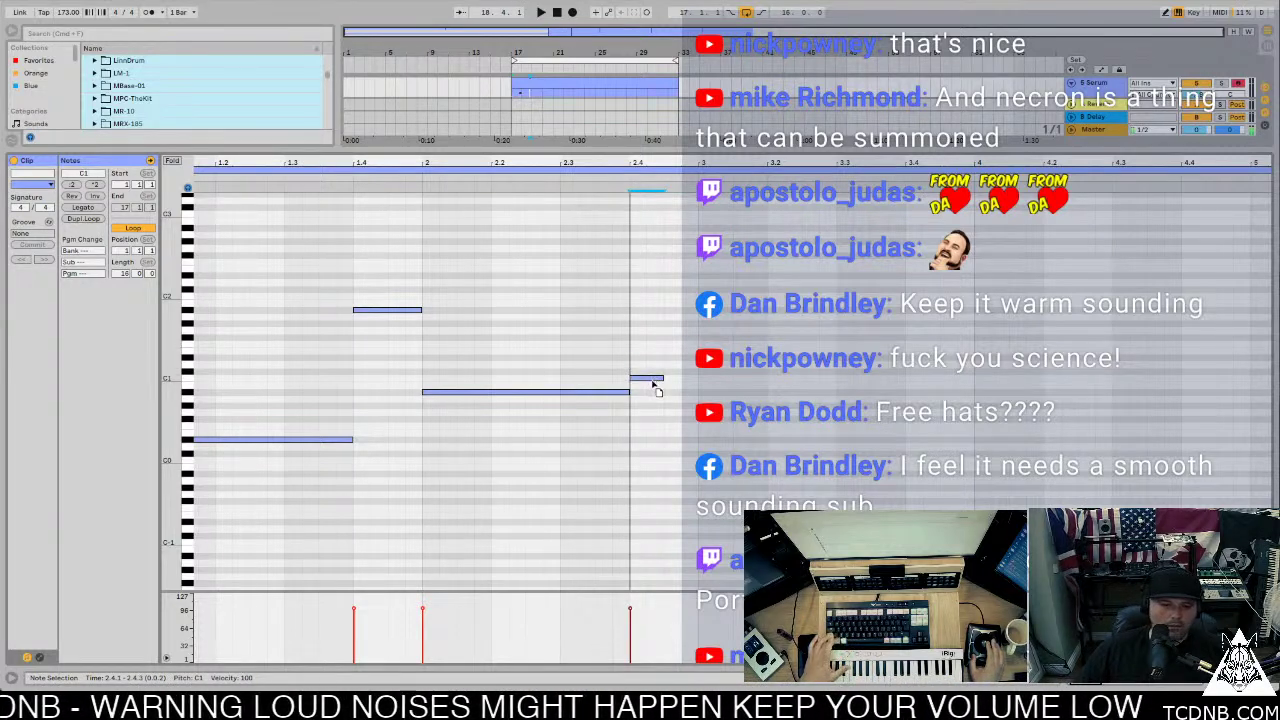
{"action": "left_click", "coordinate": [651, 388]}
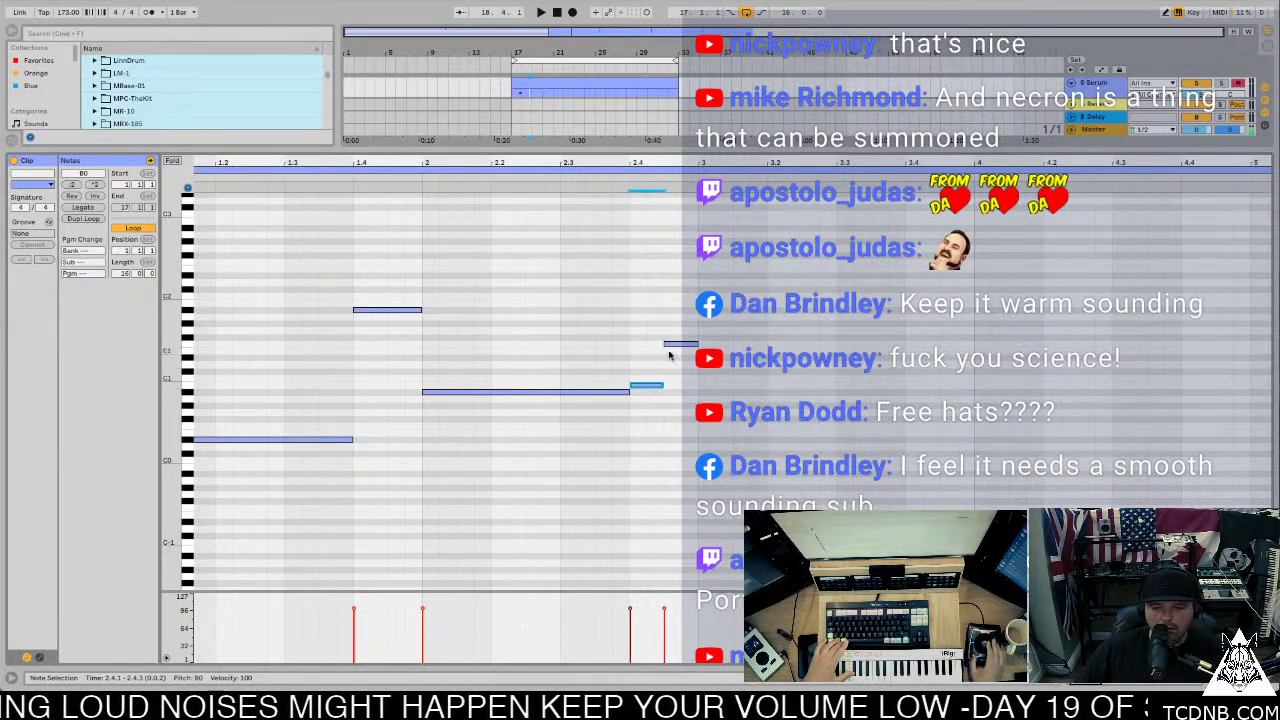
Step: Add a three-beat D#1 note at 3.1.1, audition it in the phrase and lower it to A#0
{"action": "left_click_drag", "start_coordinate": [684, 347], "coordinate": [900, 360]}
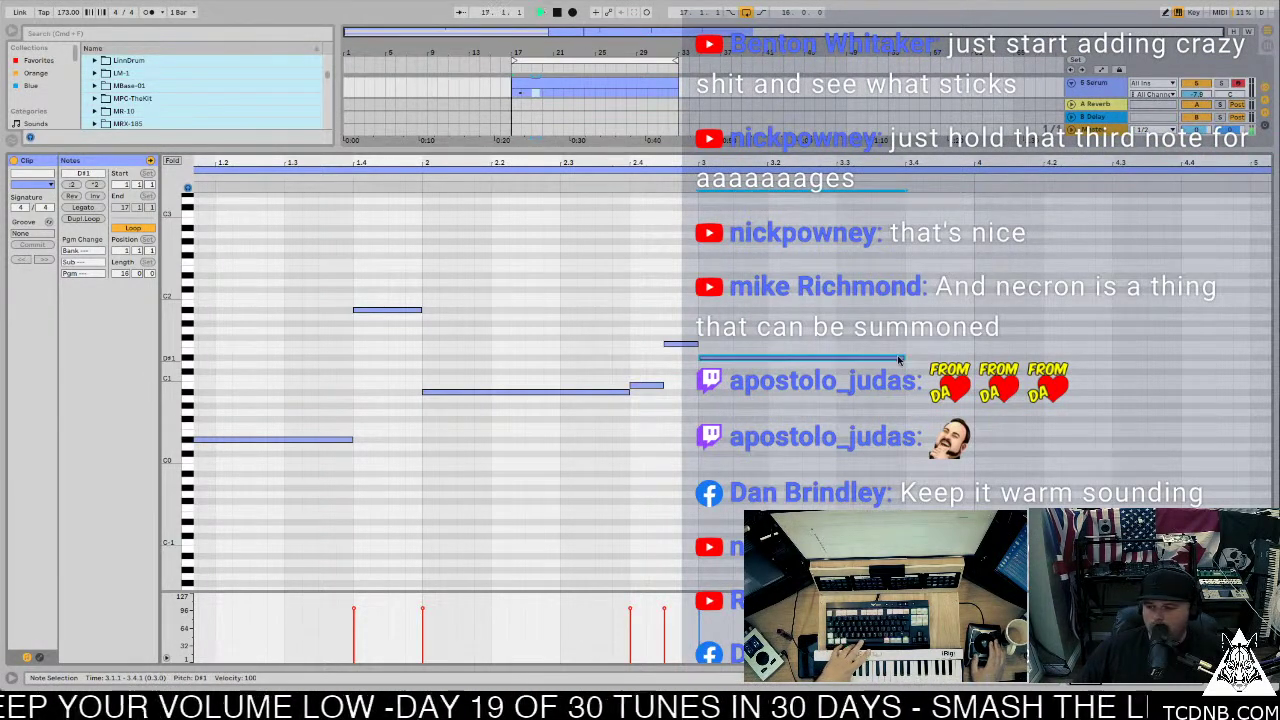
{"action": "key", "text": "space"}
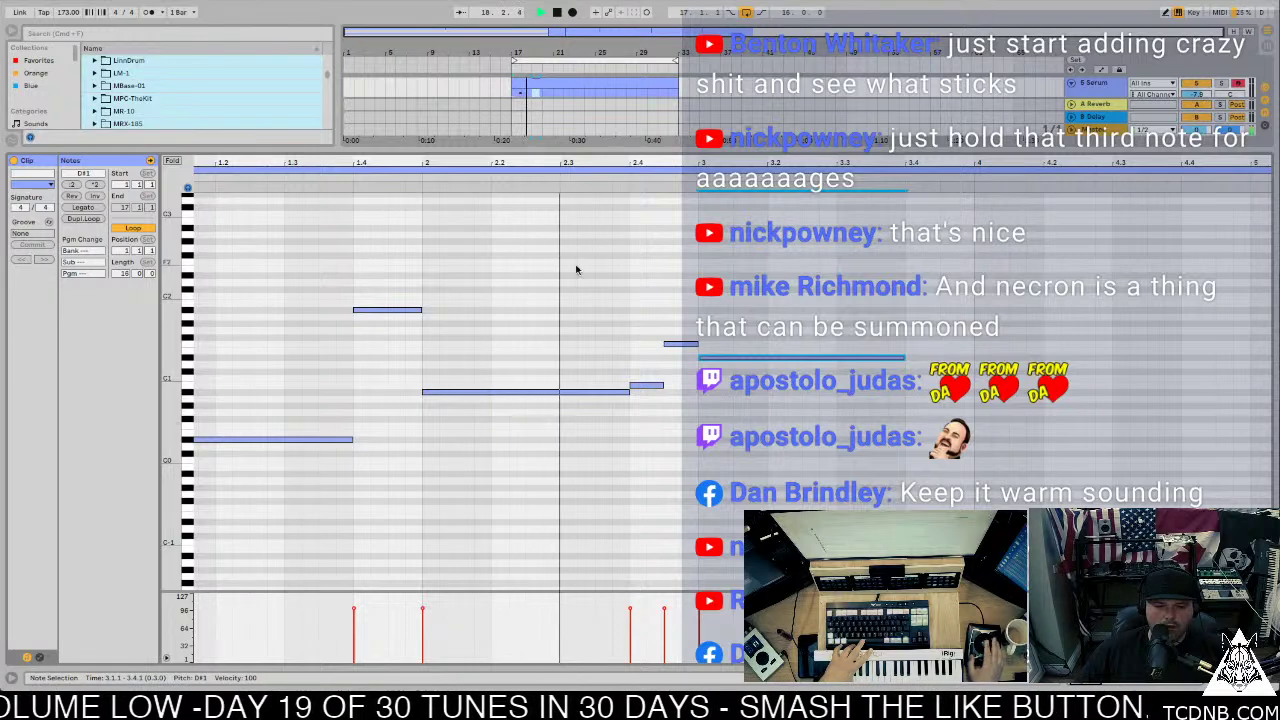
{"action": "key", "text": "space"}
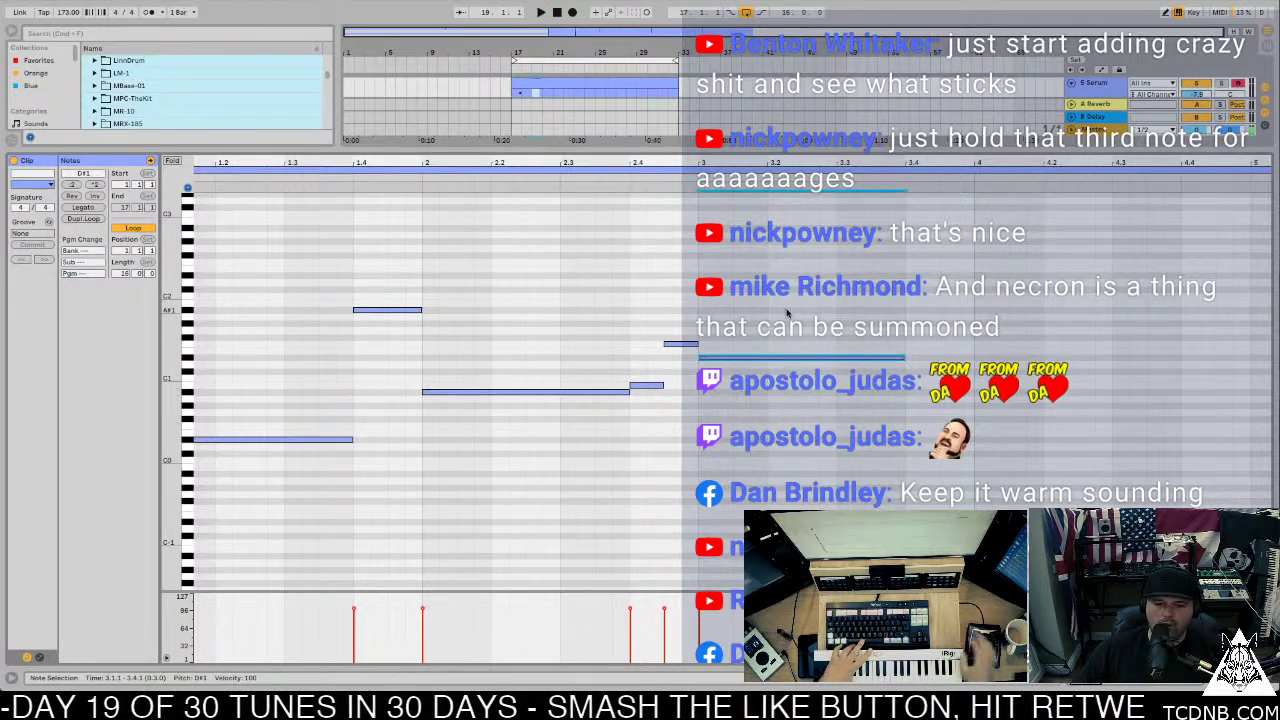
{"action": "key", "text": "Down"}
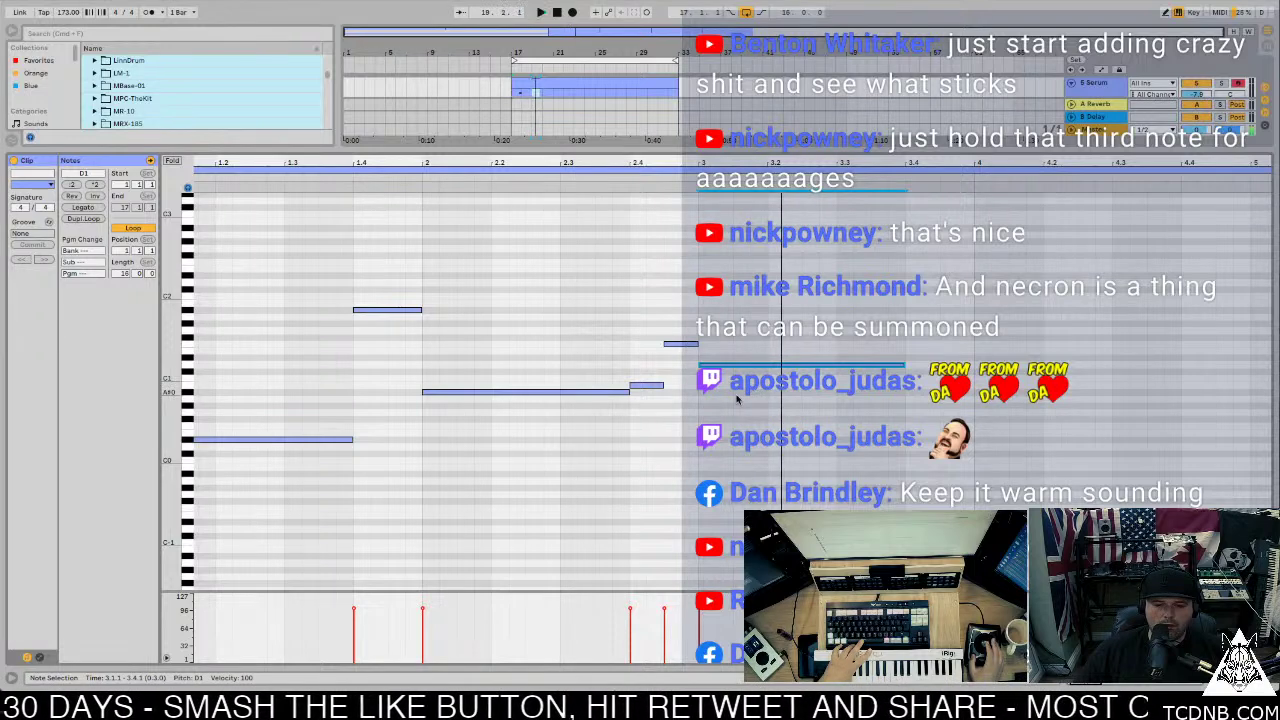
{"action": "key", "text": "shift+Down"}
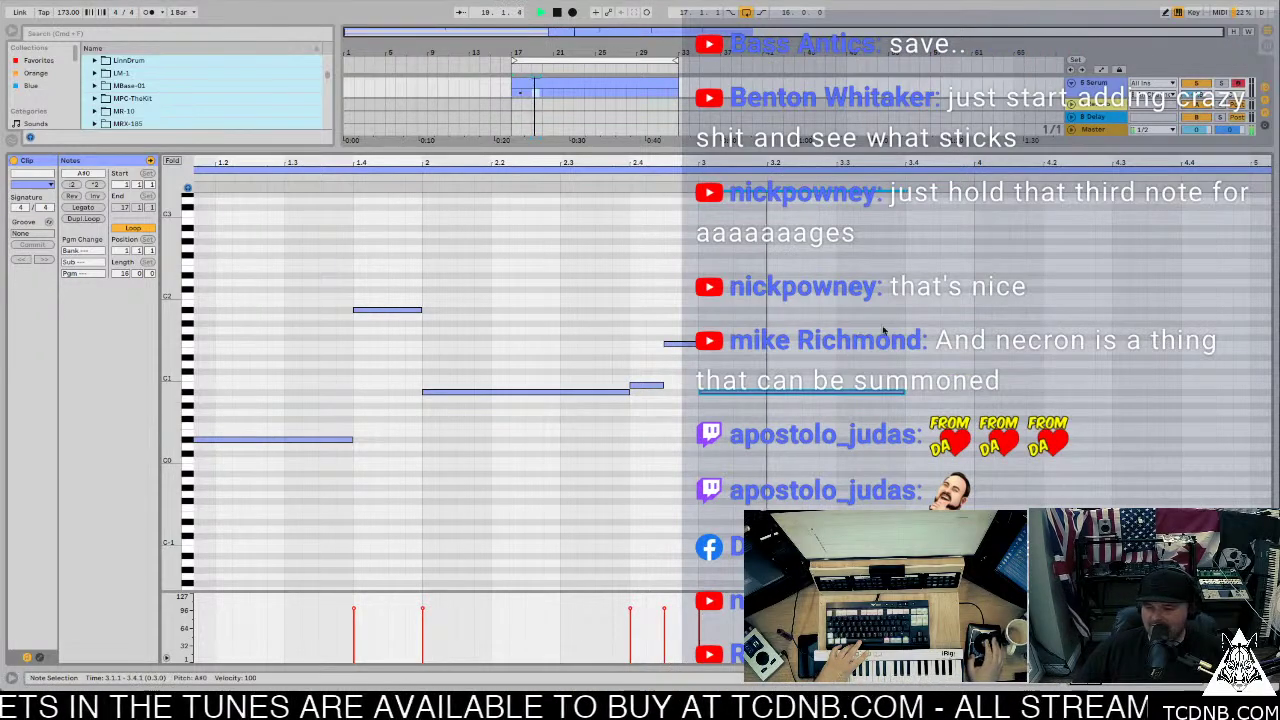
Step: Add one-beat notes, D#0 at 3.4.1 and E0 at 4.1.1, and save the project
{"action": "left_click", "coordinate": [475, 373]}
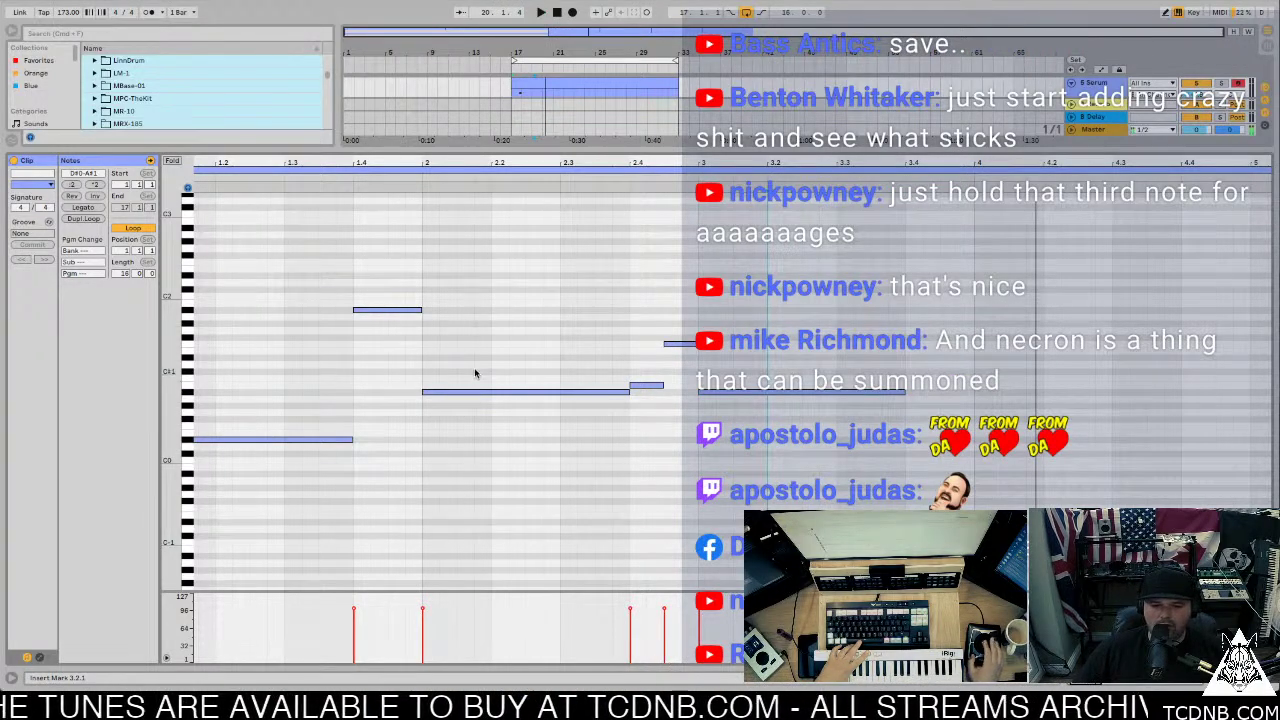
{"action": "left_click", "coordinate": [387, 314]}
{"action": "key", "text": "Delete"}
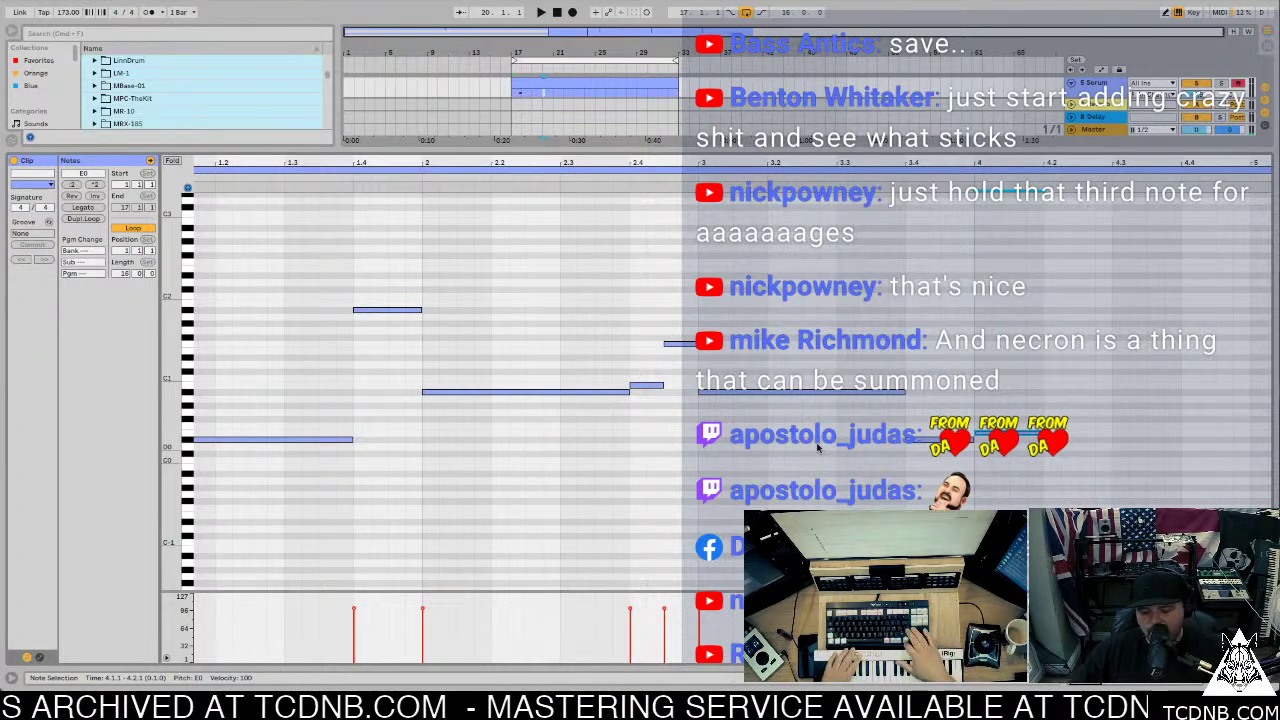
{"action": "key", "text": "ctrl+s"}
{"action": "key", "text": "Return"}
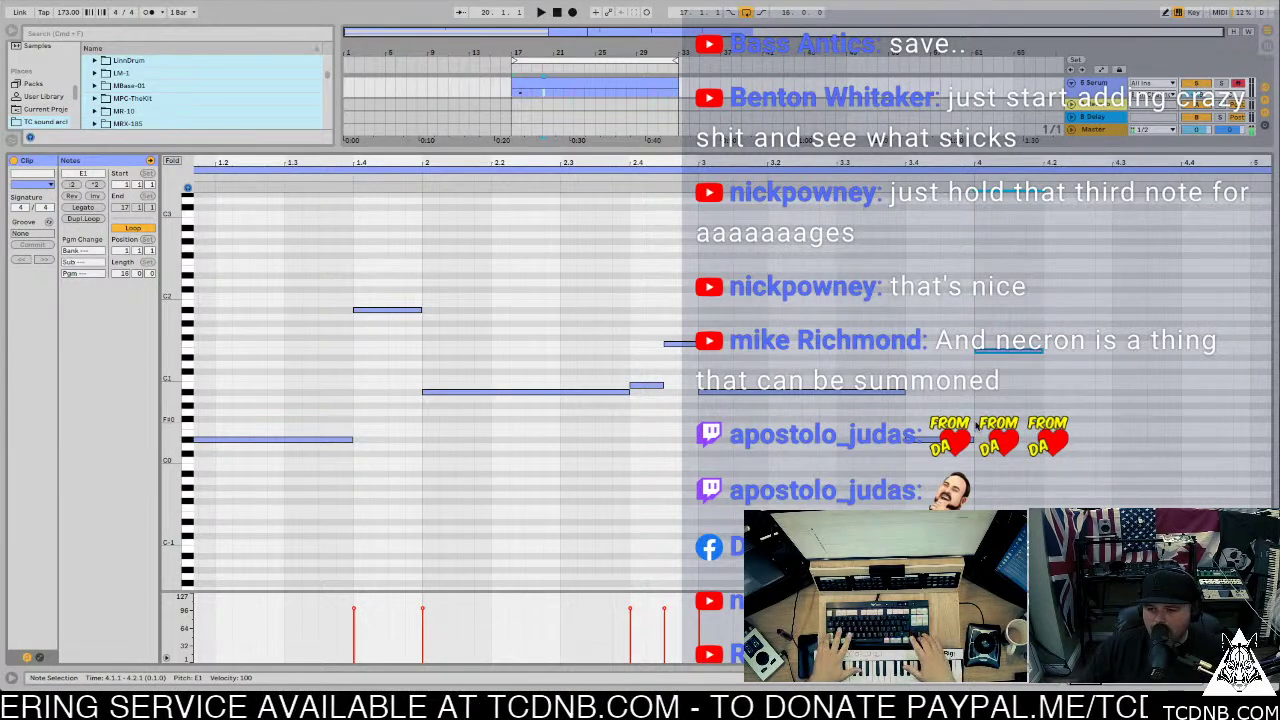
Step: Retune the one-beat notes to D0 at 3.4.1 and D#0 at 4.1.1, and play the result
{"action": "scroll", "coordinate": [977, 425], "scroll_direction": "up", "scroll_amount": 1}
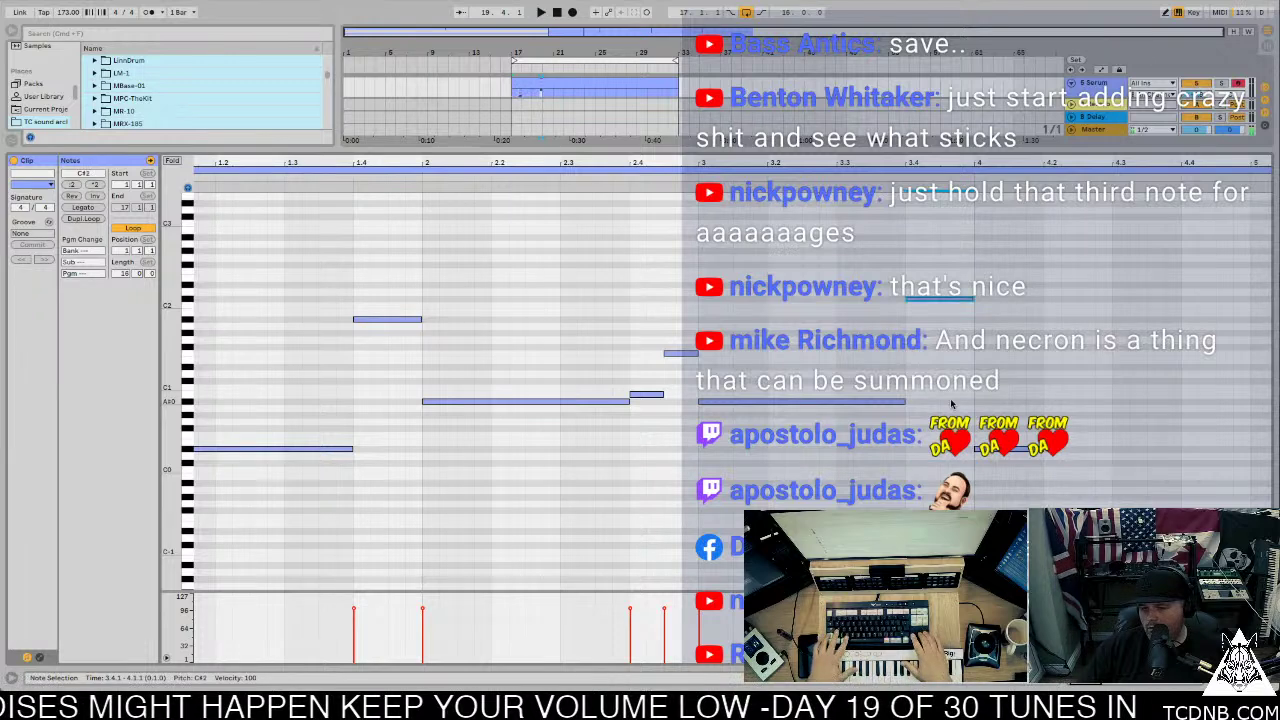
{"action": "key", "text": "Up"}
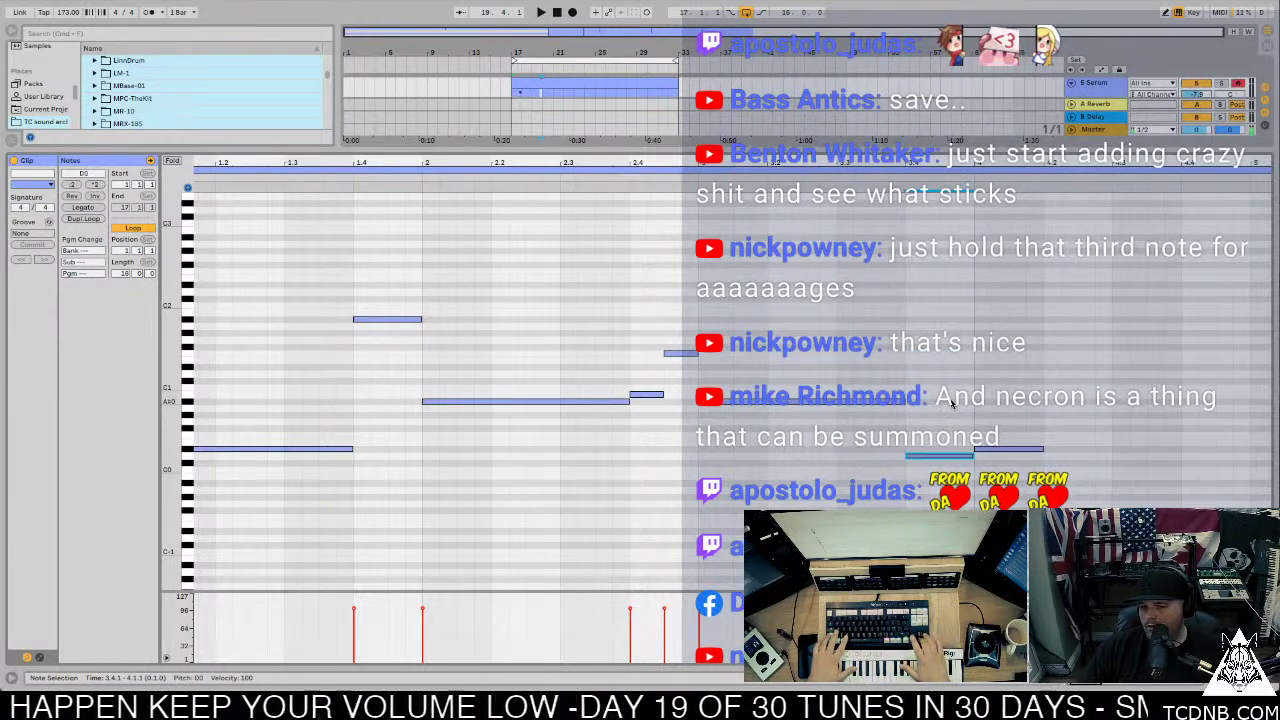
{"action": "key", "text": "space"}
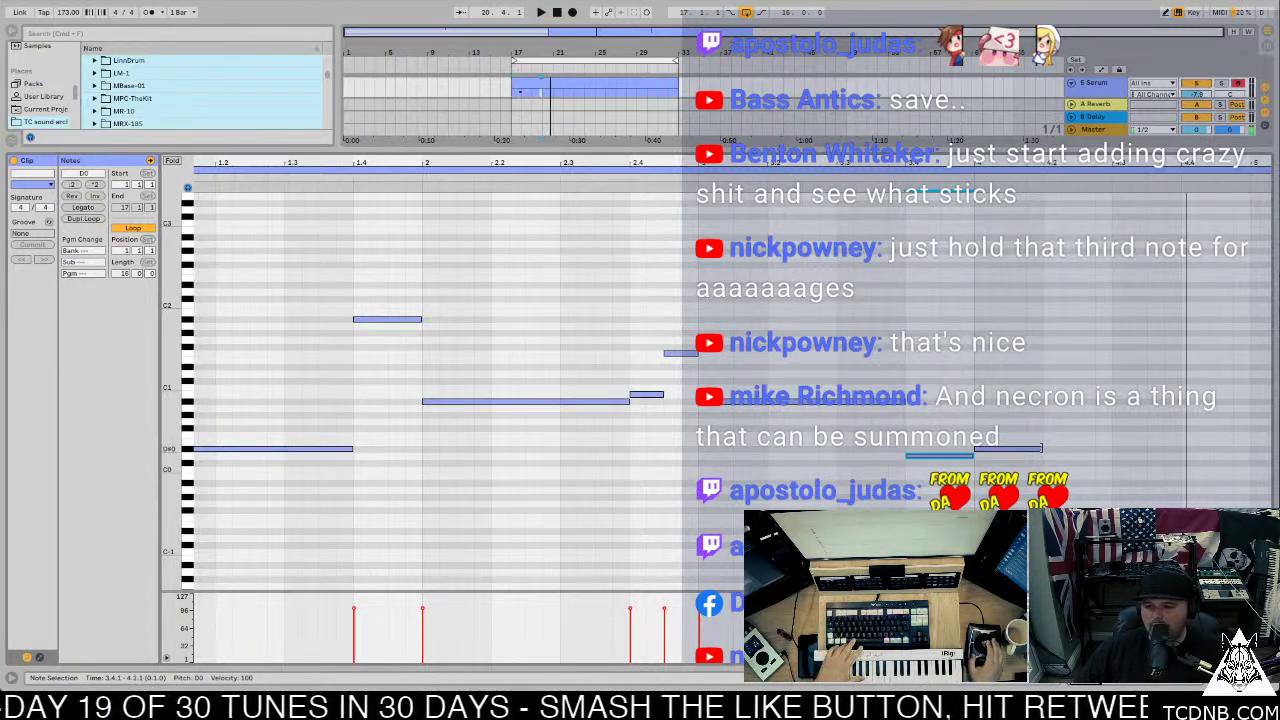
Step: Lengthen the D#0 note at 4.1.1 to four beats, ending at 5.1.1, and restart playback
{"action": "key", "text": "space"}
{"action": "left_click_drag", "start_coordinate": [1043, 448], "coordinate": [1250, 448]}
{"action": "key", "text": "space"}
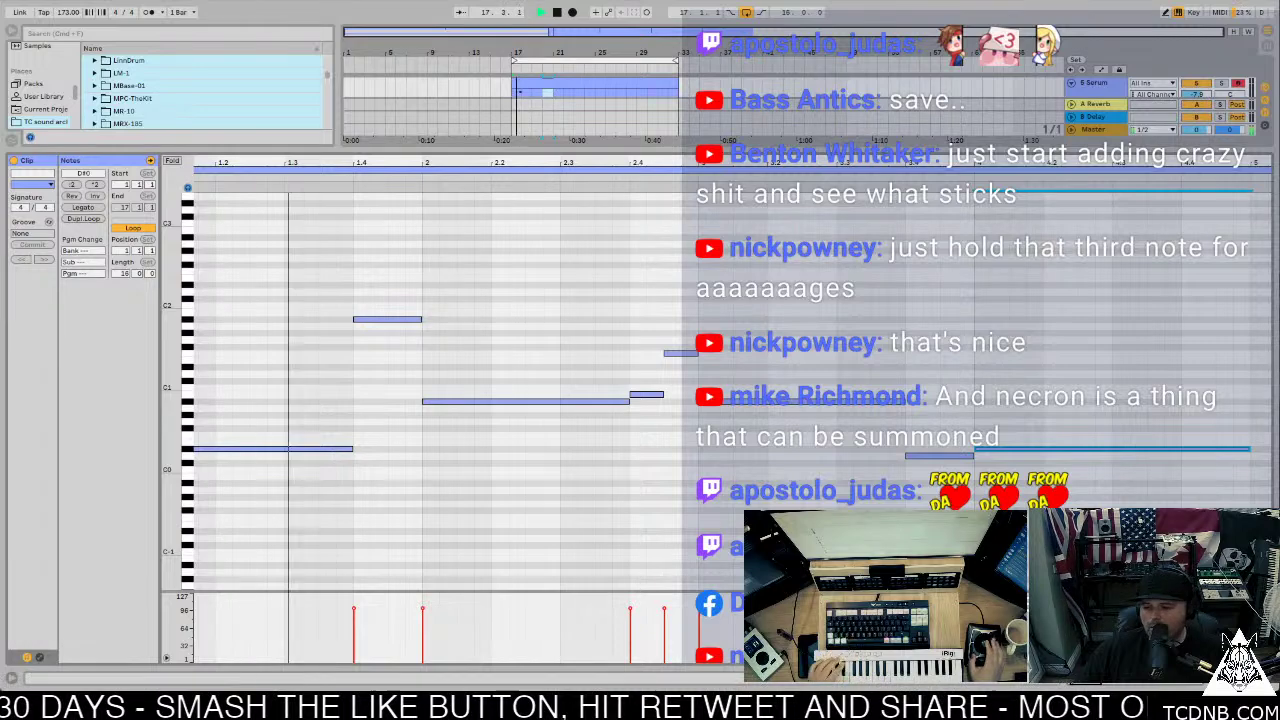
Step: Duplicate the whole four-bar bass phrase so the copy starts at 5.1.1
{"action": "key", "text": "minus"}
{"action": "key", "text": "minus"}
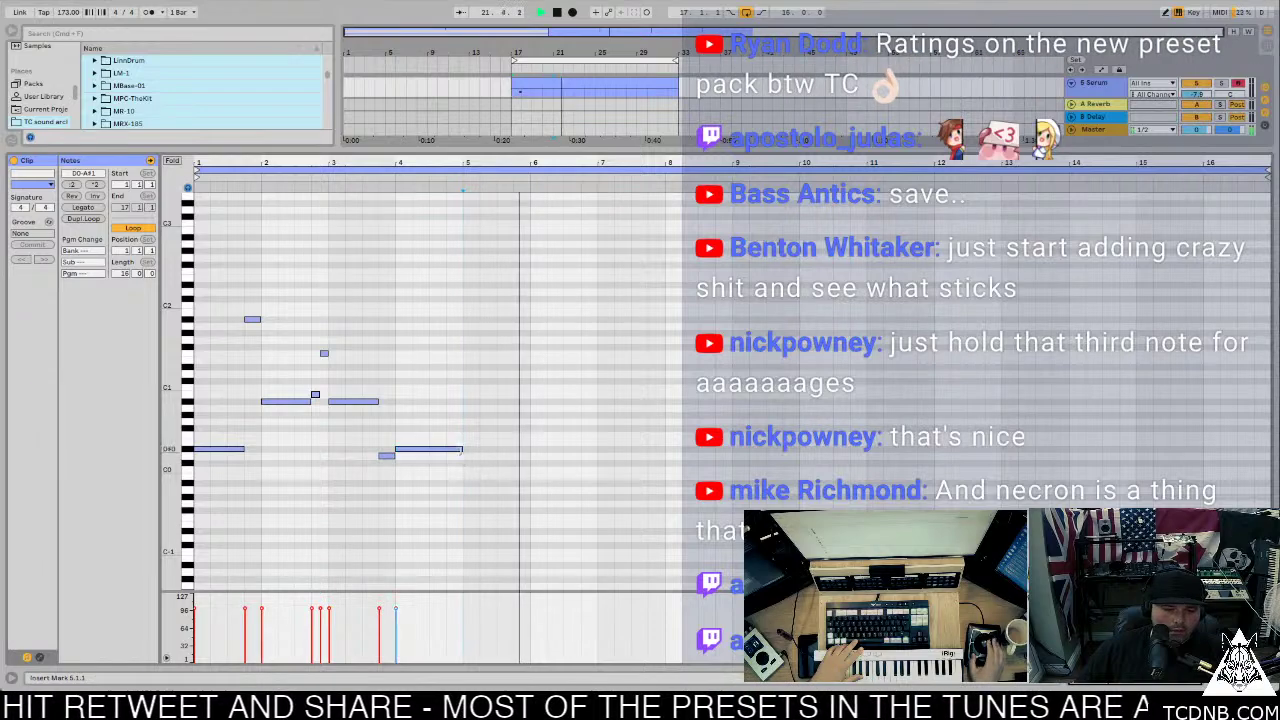
{"action": "left_click", "coordinate": [460, 459]}
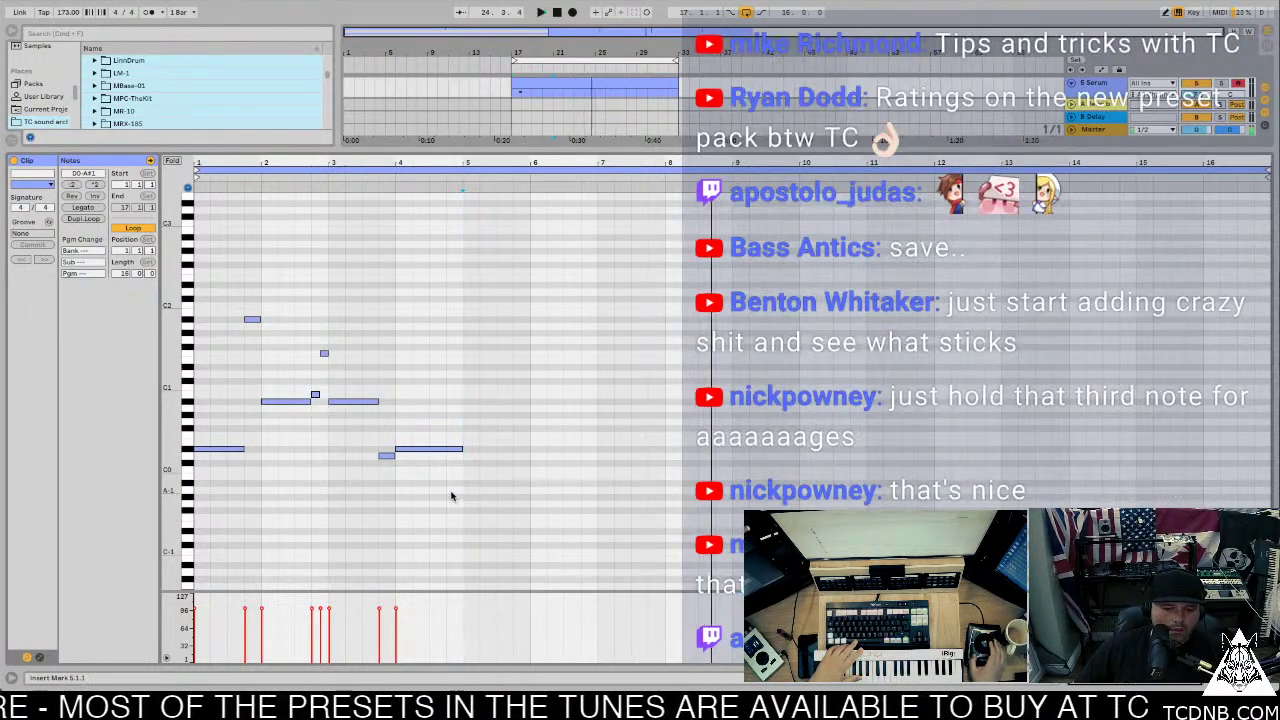
{"action": "key", "text": "space"}
{"action": "key", "text": "super+a"}
{"action": "left_click_drag", "start_coordinate": [213, 453], "coordinate": [489, 453]}
{"action": "key", "text": "alt"}
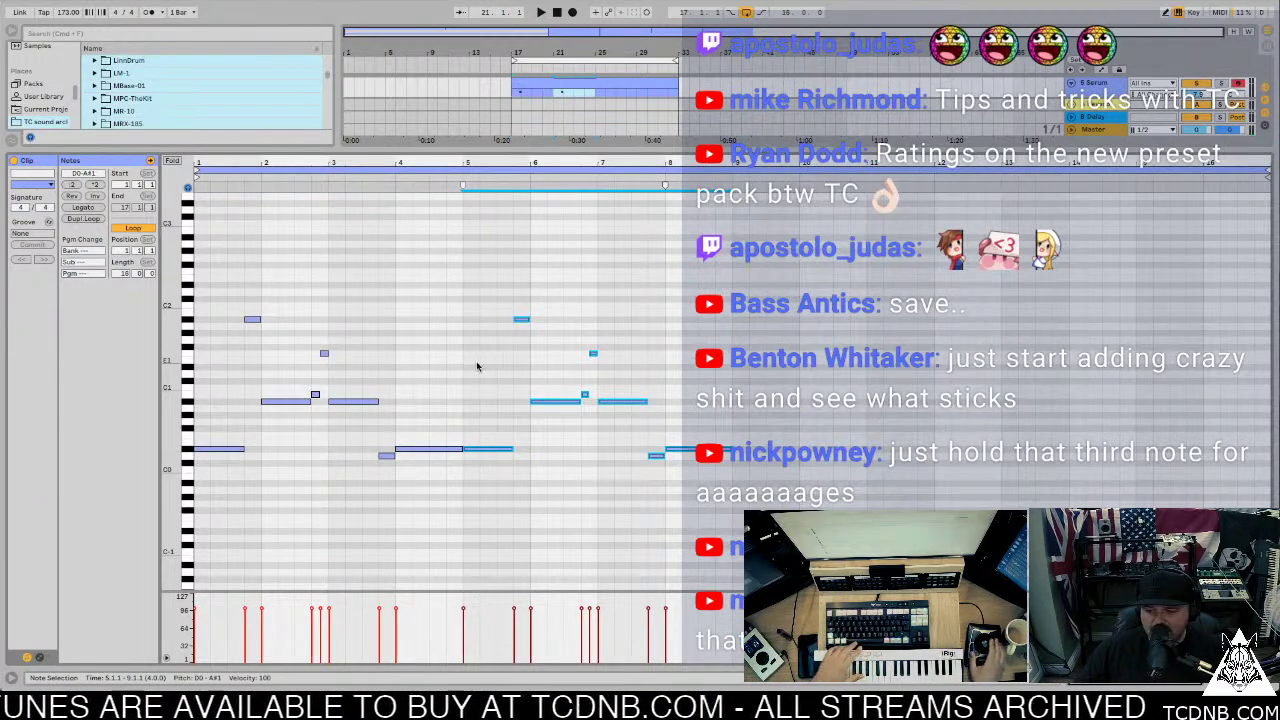
Step: Play the extended bassline, lower the short note at 2.4.1 to F#0 and audition it
{"action": "left_click", "coordinate": [238, 467]}
{"action": "left_click", "coordinate": [214, 450]}
{"action": "key", "text": "space"}
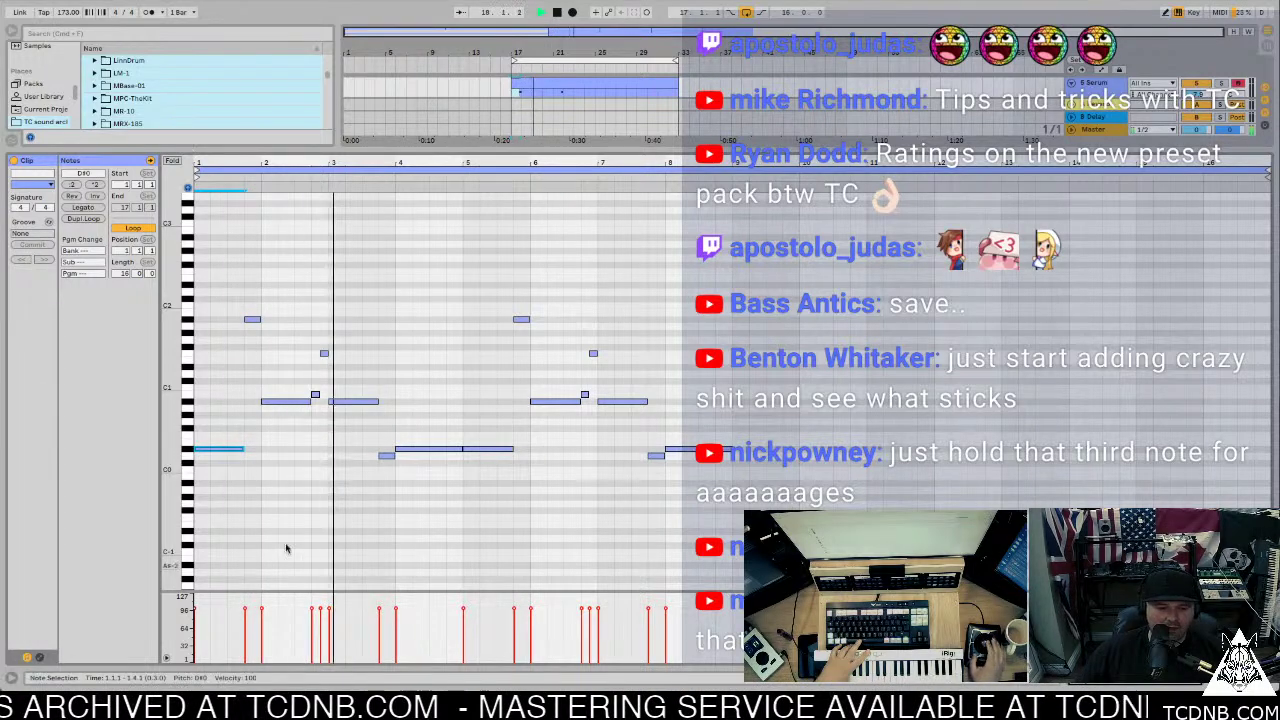
{"action": "key", "text": "space"}
{"action": "left_click", "coordinate": [315, 395]}
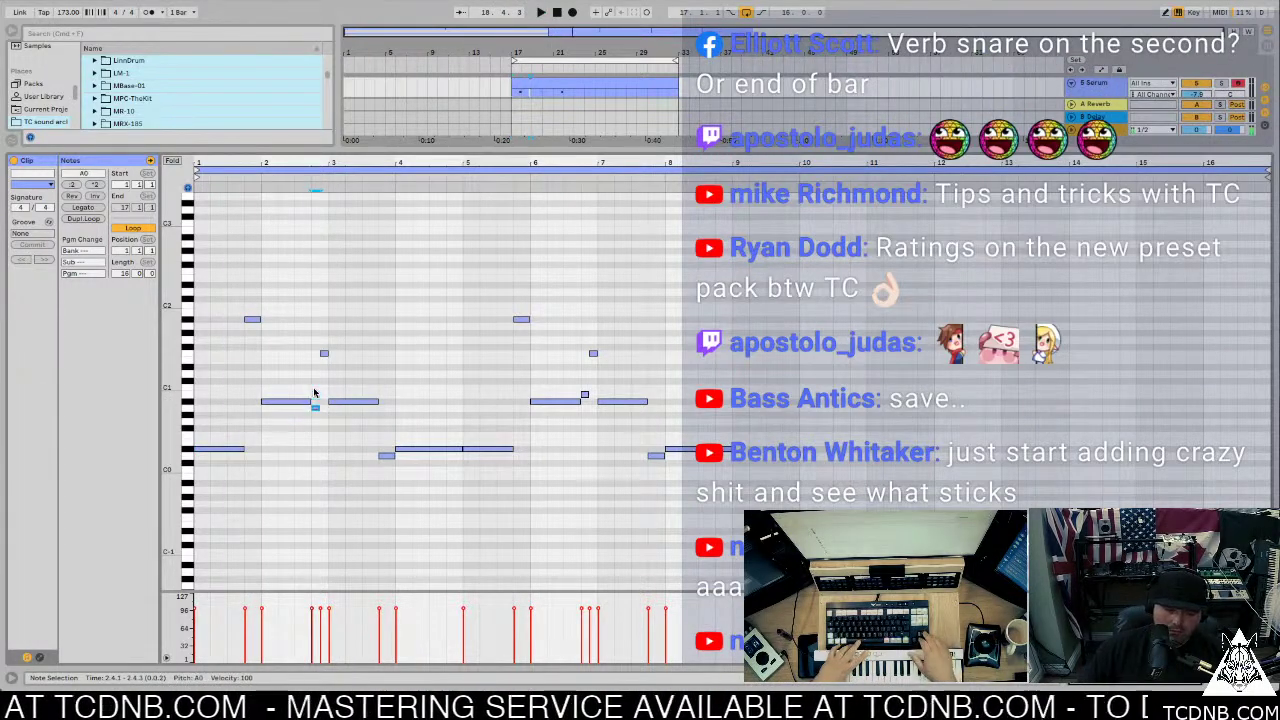
{"action": "key", "text": "space"}
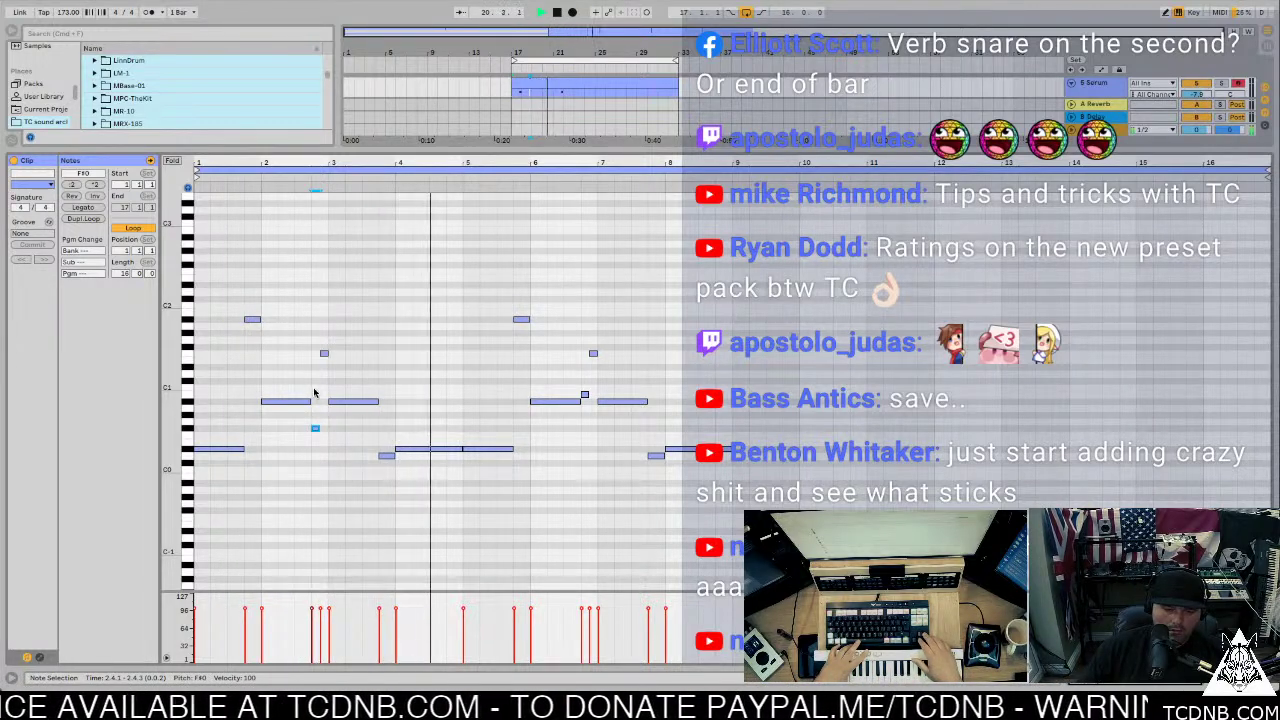
Step: Retune the one-beat note at 5.4.1, trying A0 and A#0 before settling on C#1, and play the phrase
{"action": "left_click", "coordinate": [522, 319]}
{"action": "key", "text": "space"}
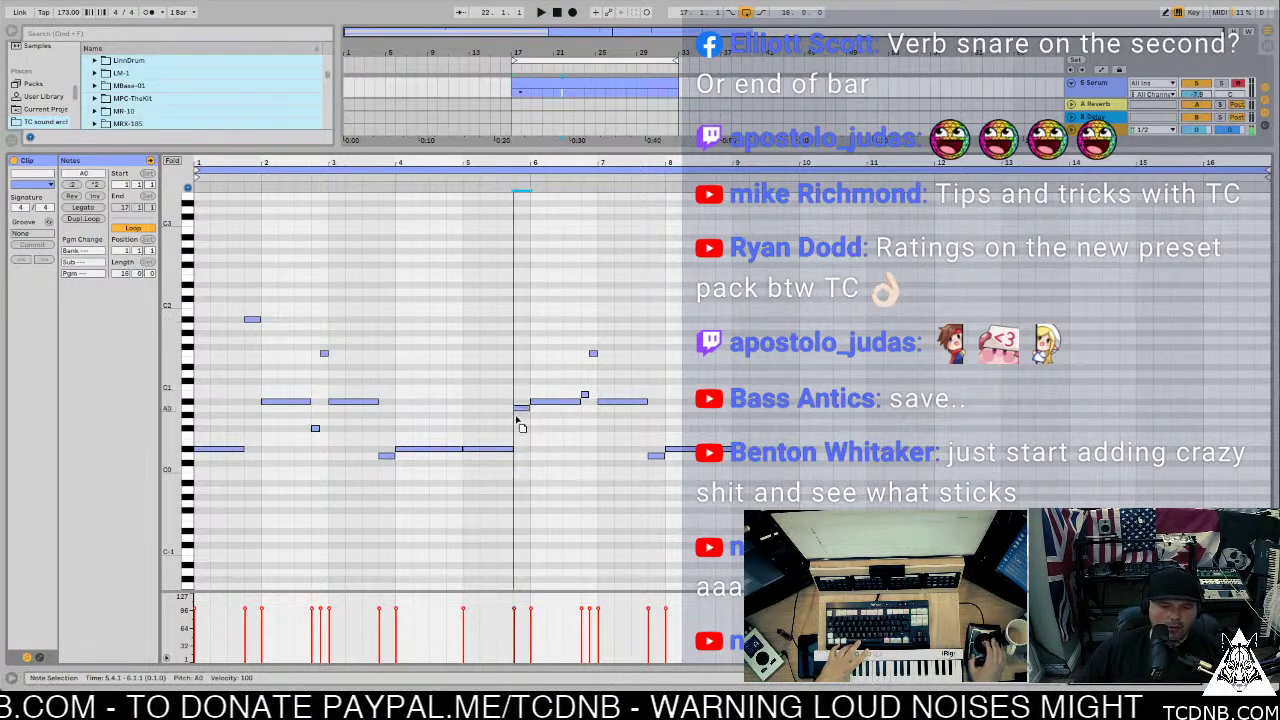
{"action": "key", "text": "Down"}
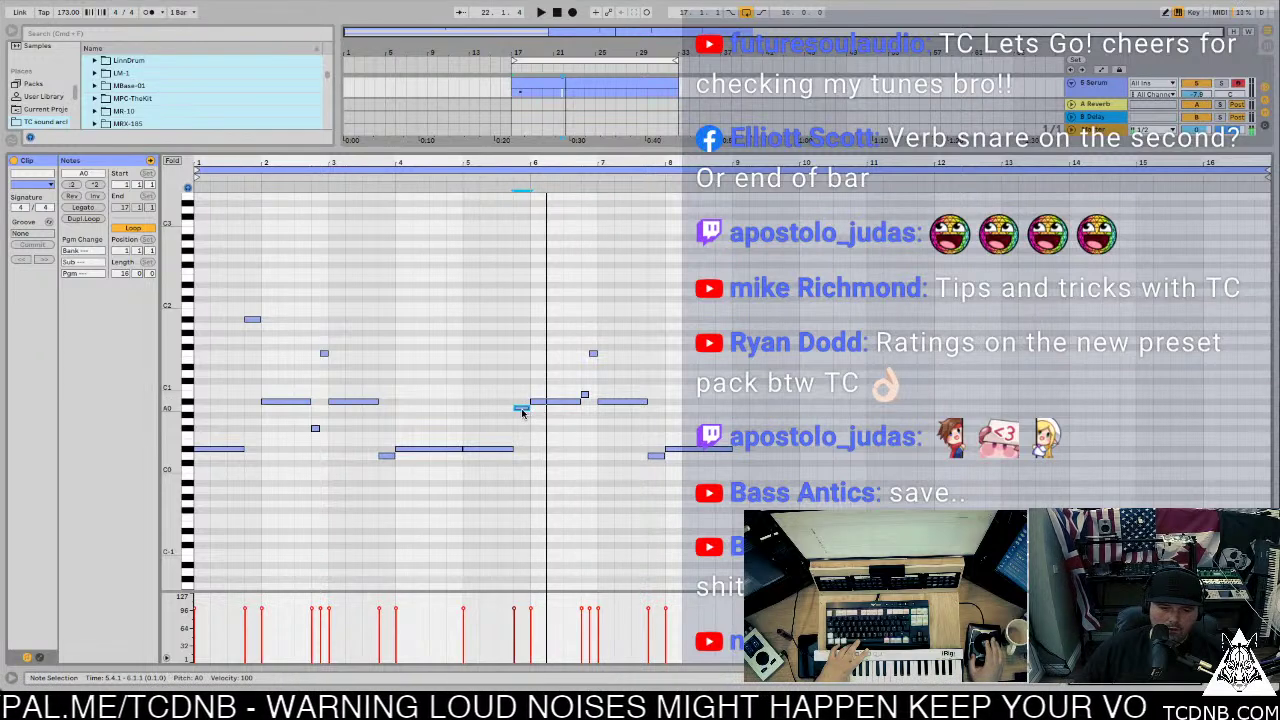
{"action": "key", "text": "Up"}
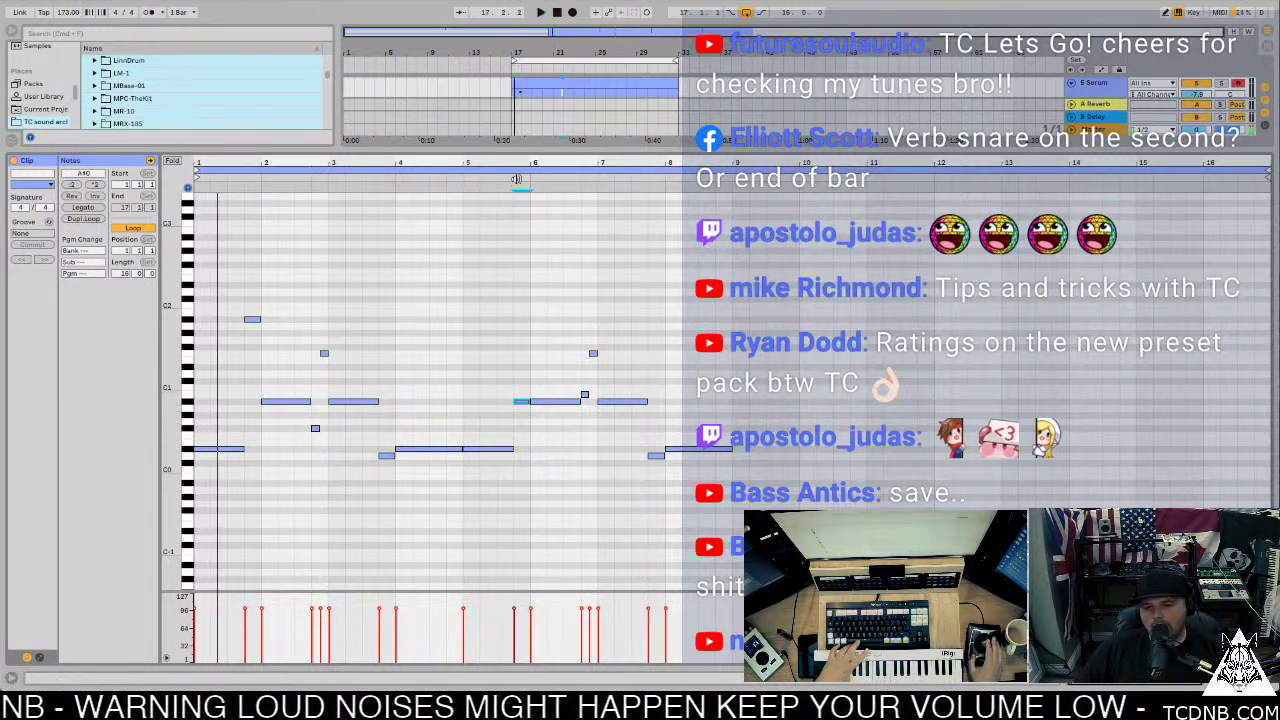
{"action": "left_click", "coordinate": [520, 180]}
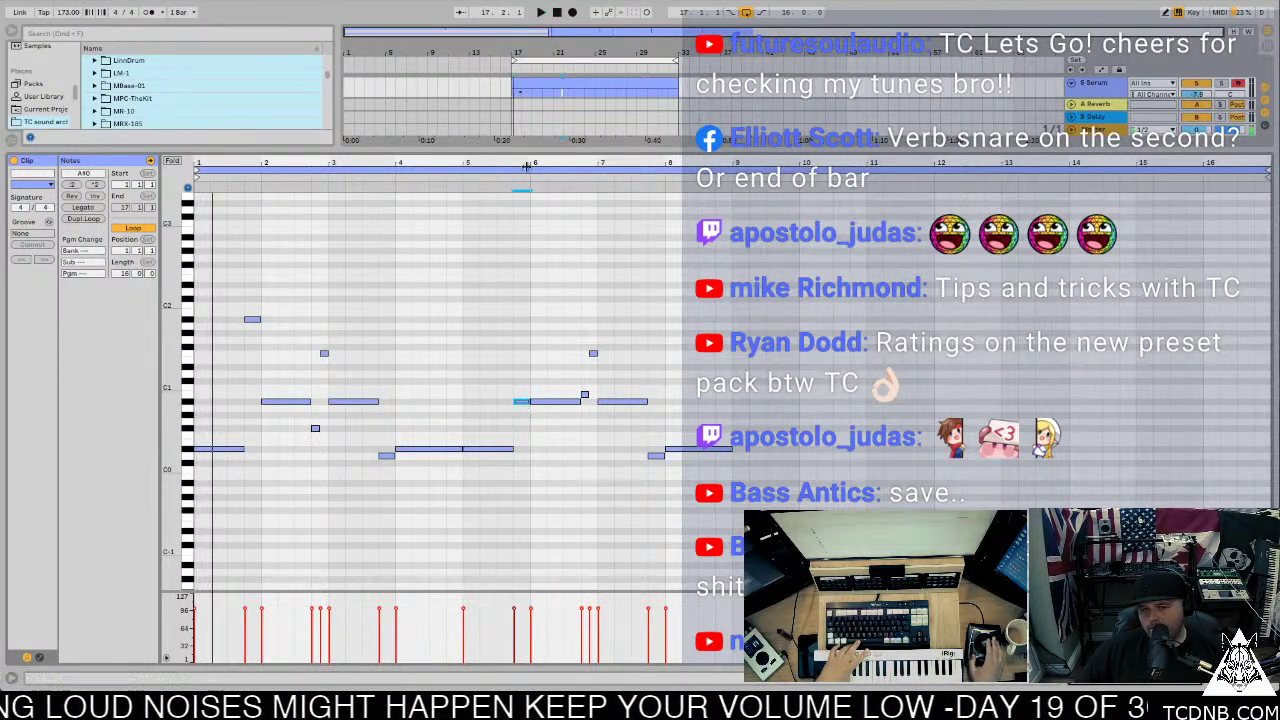
{"action": "left_click", "coordinate": [510, 177]}
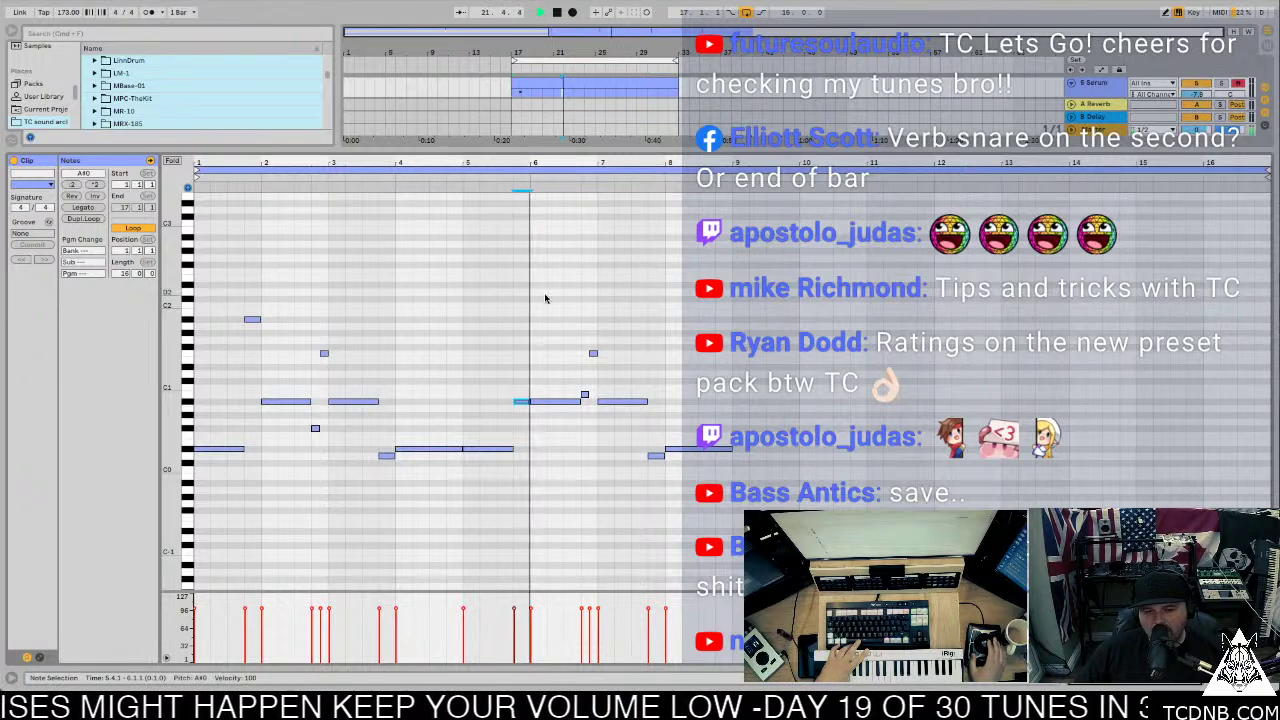
{"action": "left_click_drag", "start_coordinate": [520, 405], "coordinate": [527, 389]}
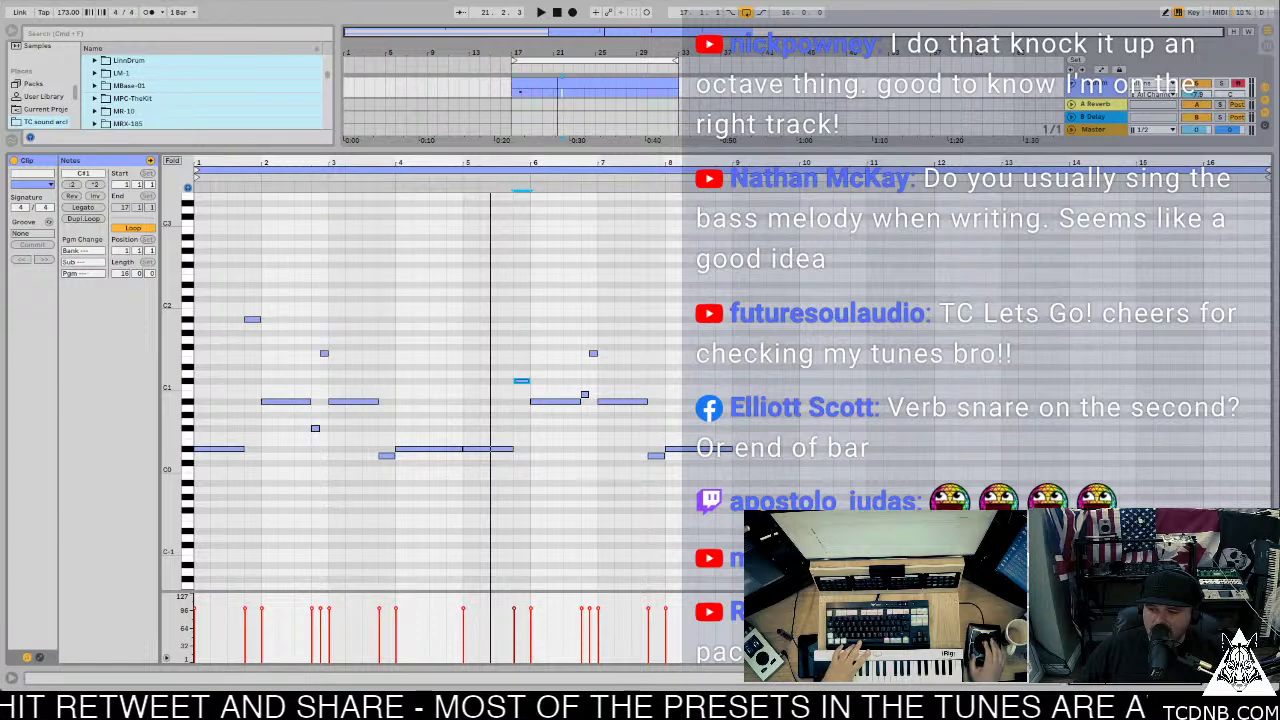
{"action": "key", "text": "space"}
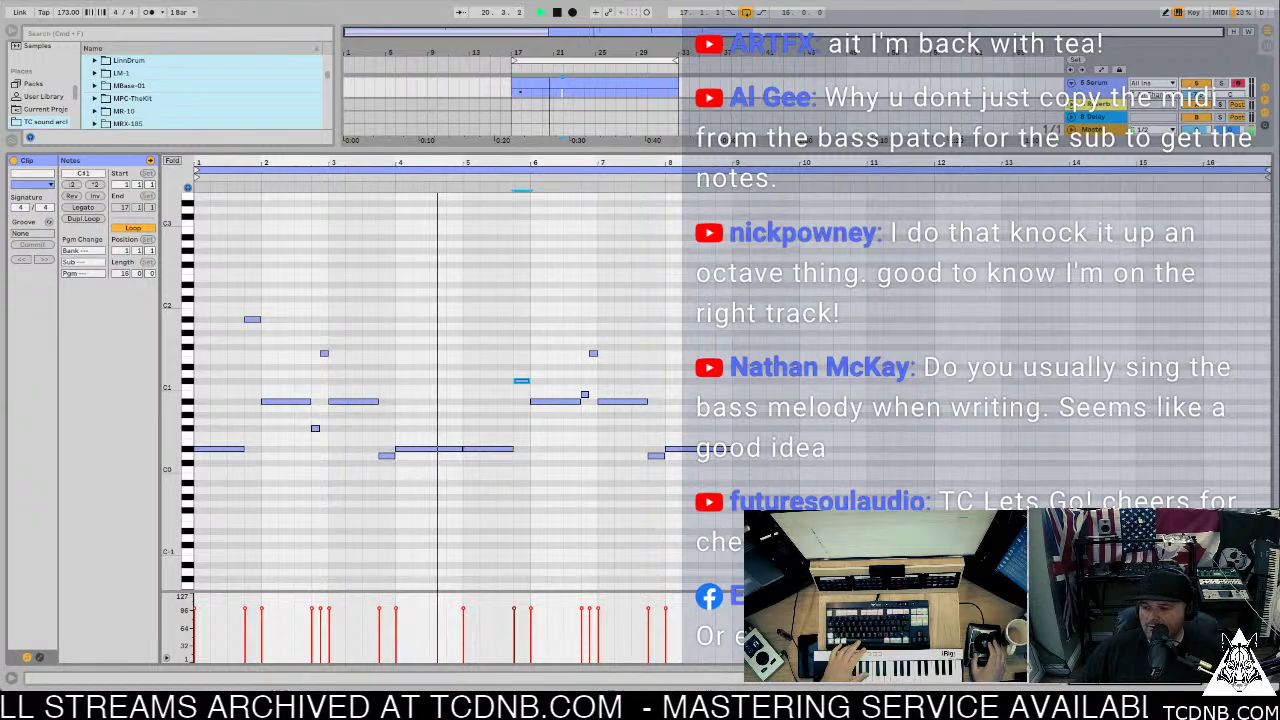
{"action": "key", "text": "space"}
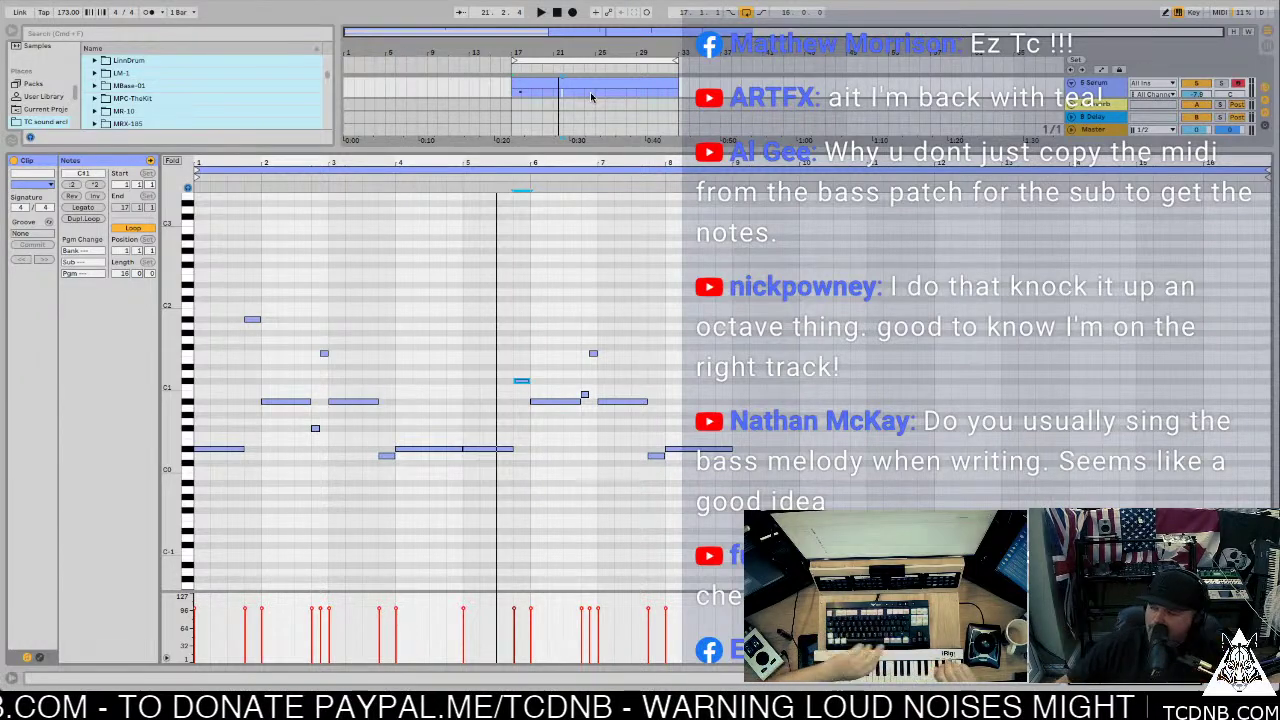
{"action": "key", "text": "space"}
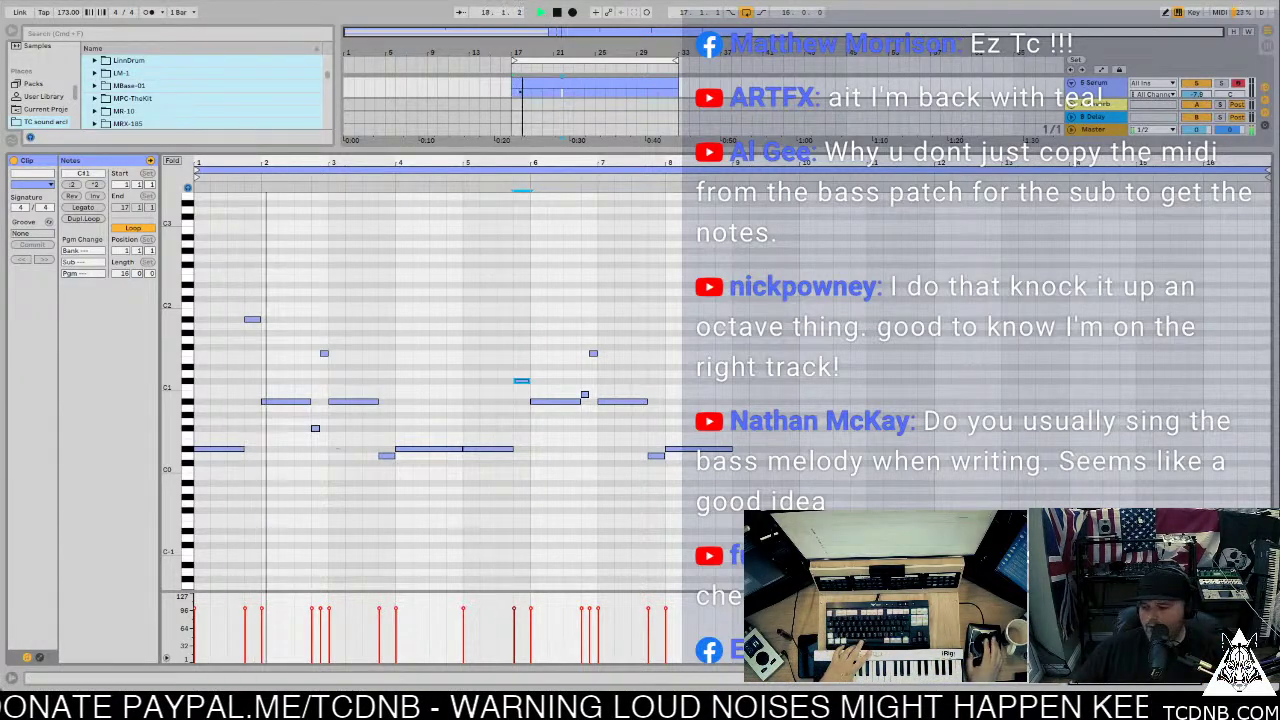
Step: Lower the one-beat note at 1.4.1 to D#1 and play the bassline
{"action": "left_click", "coordinate": [252, 319]}
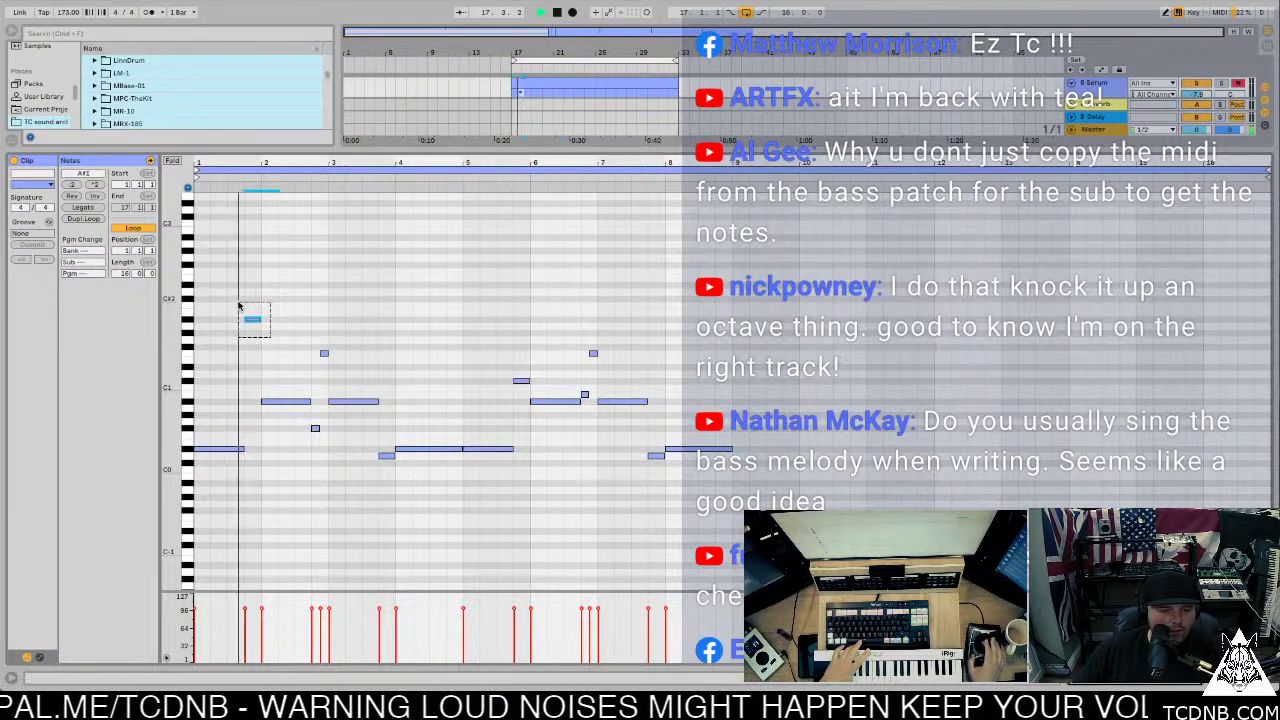
{"action": "key", "text": "space"}
{"action": "left_click_drag", "start_coordinate": [256, 322], "coordinate": [257, 391]}
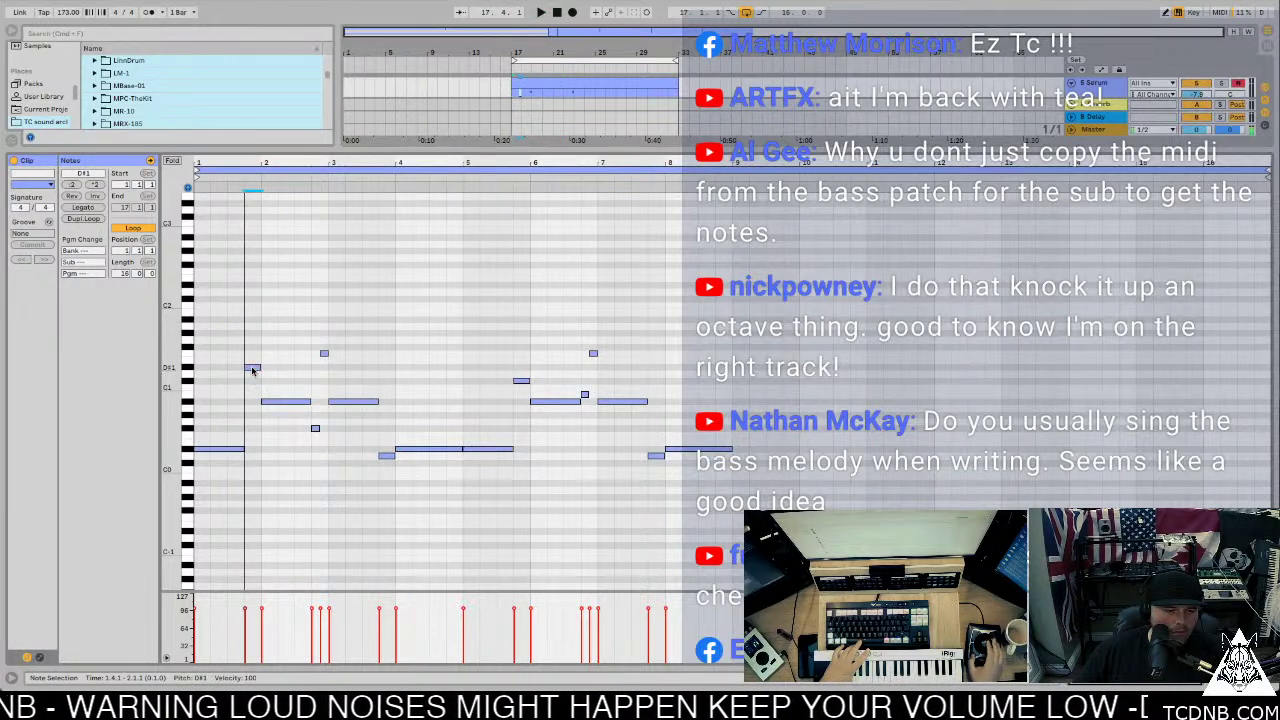
{"action": "key", "text": "space"}
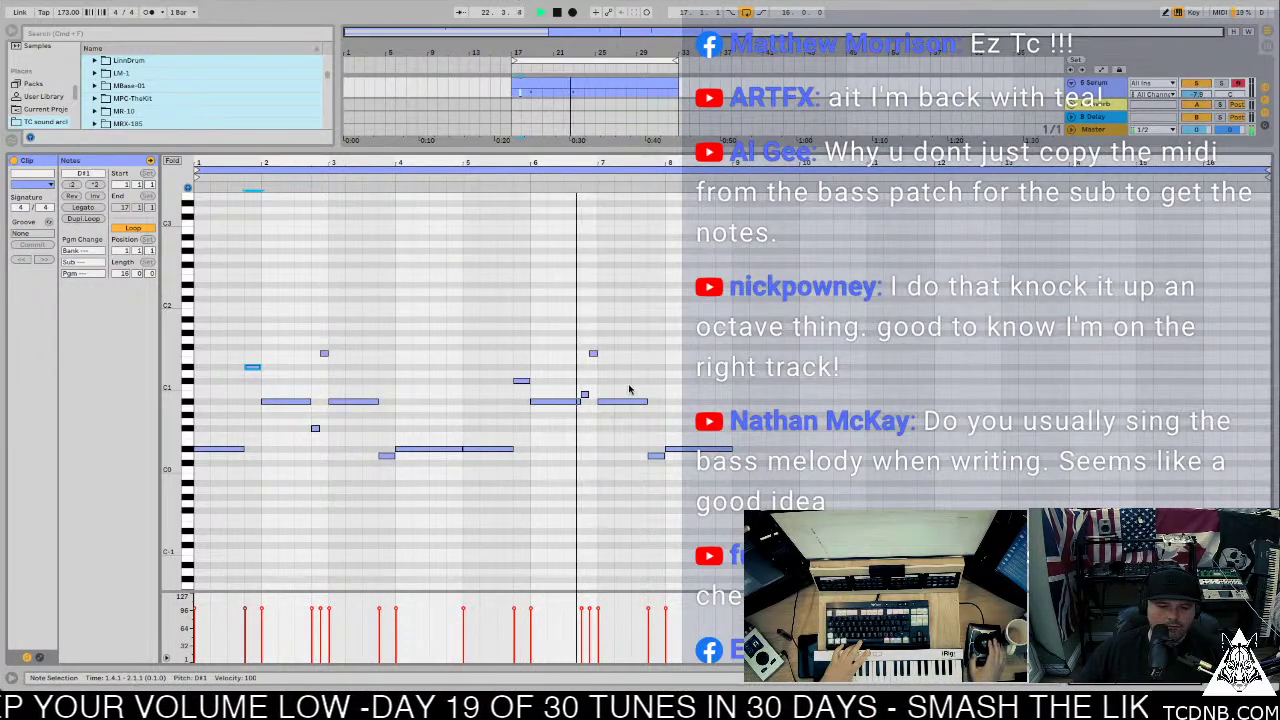
Step: Lower the three-beat note at 7.1.1 to F#0, trying G#0 on the way, and audition it in context
{"action": "key", "text": "space"}
{"action": "left_click_drag", "start_coordinate": [618, 401], "coordinate": [620, 414]}
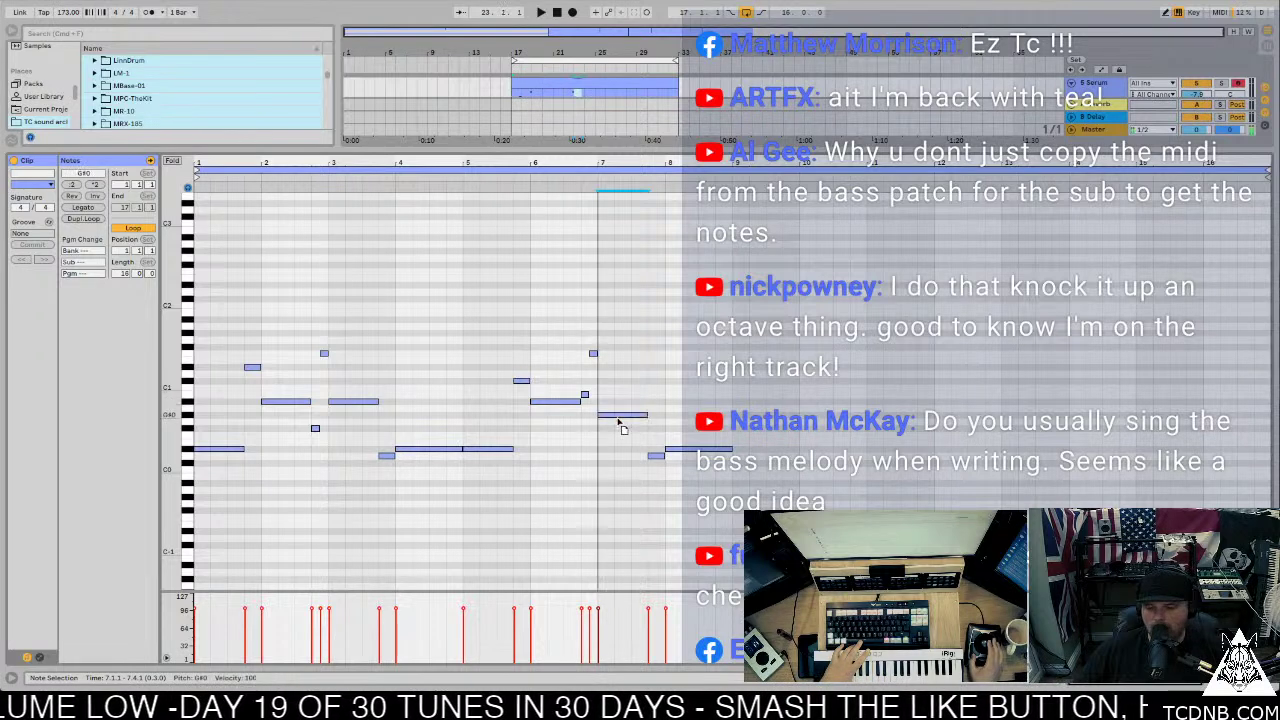
{"action": "left_click", "coordinate": [618, 430]}
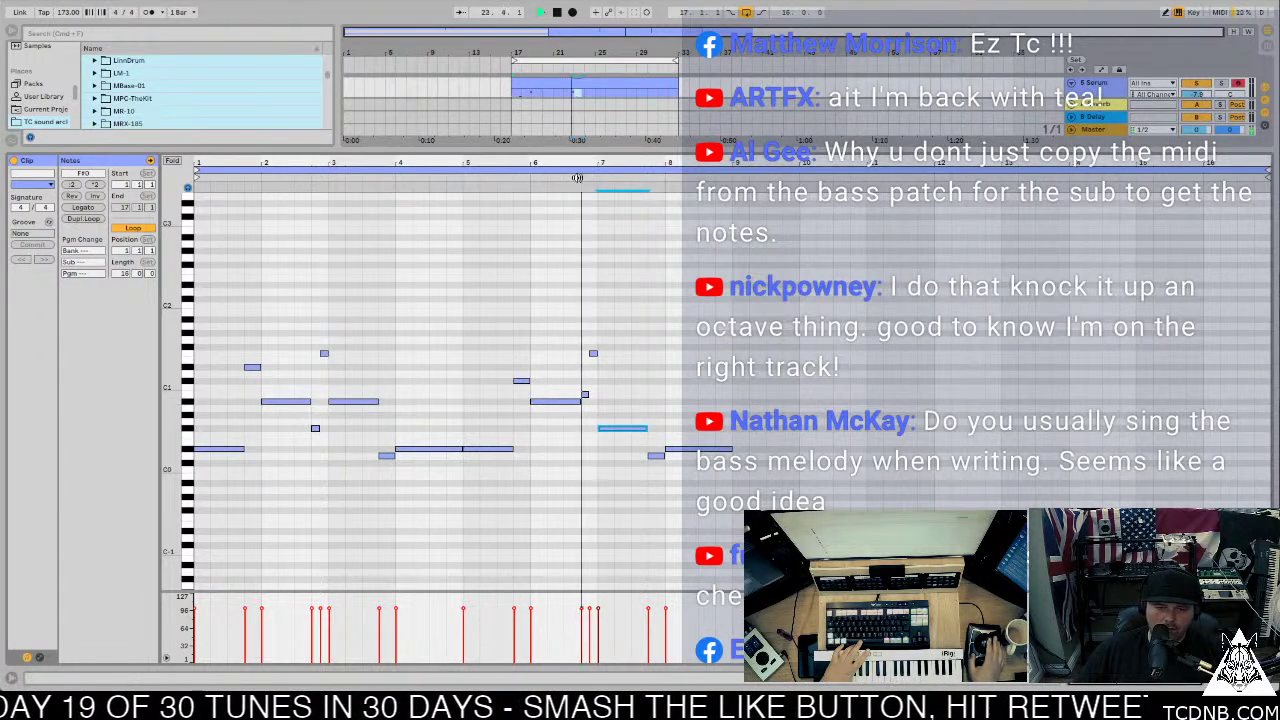
{"action": "left_click", "coordinate": [622, 432]}
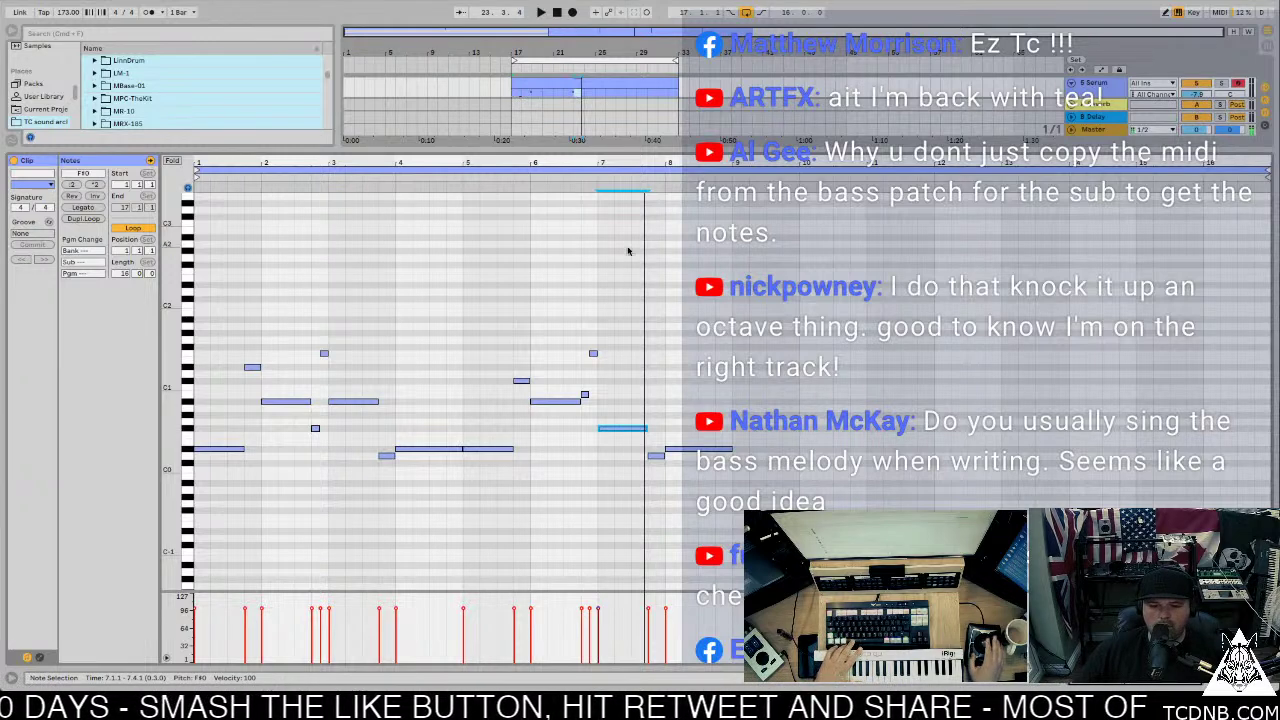
{"action": "left_click", "coordinate": [592, 174]}
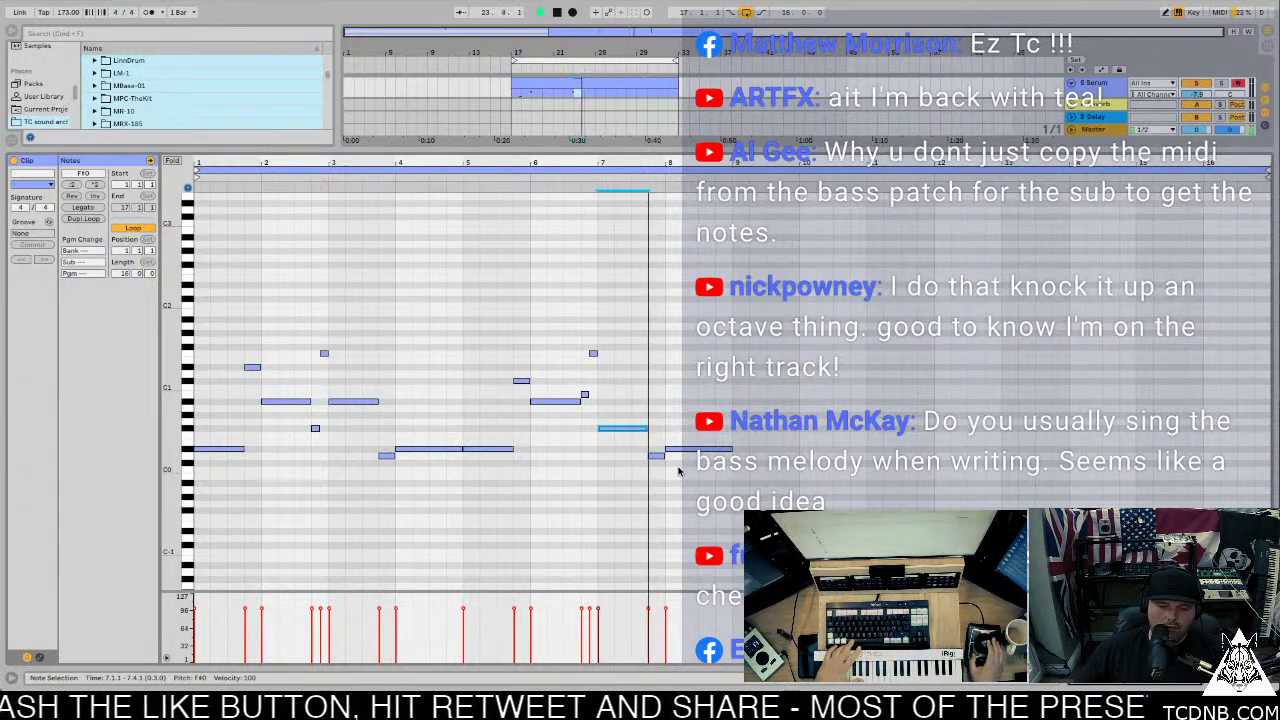
Step: Raise the long note at 8.1.1 to G0 and play the end of the second phrase
{"action": "key", "text": "space"}
{"action": "left_click_drag", "start_coordinate": [685, 451], "coordinate": [684, 446]}
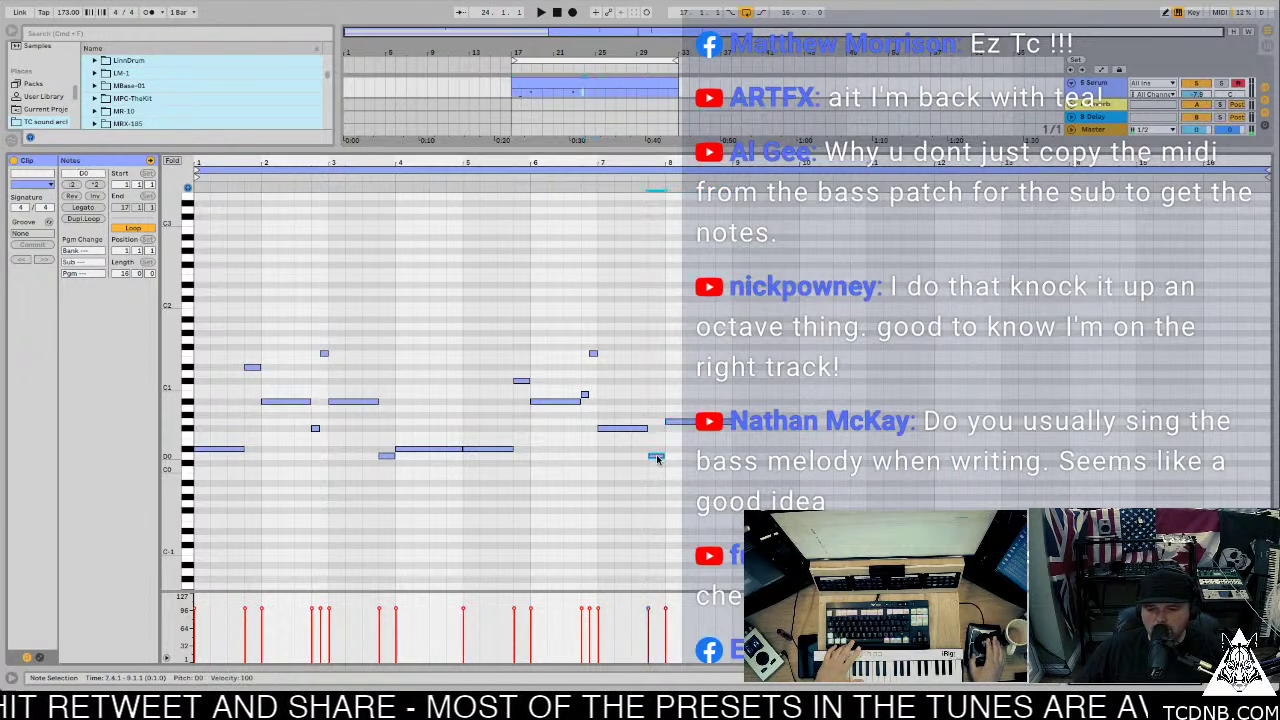
{"action": "left_click", "coordinate": [660, 462]}
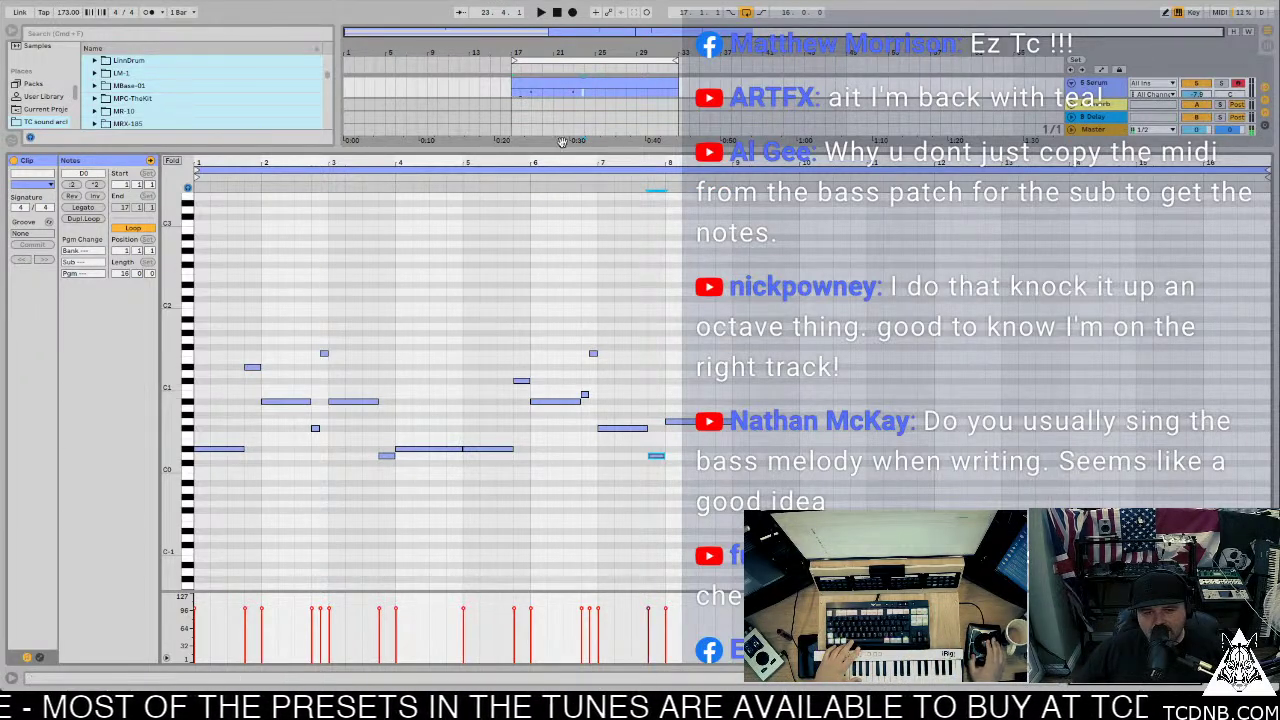
{"action": "left_click", "coordinate": [568, 180]}
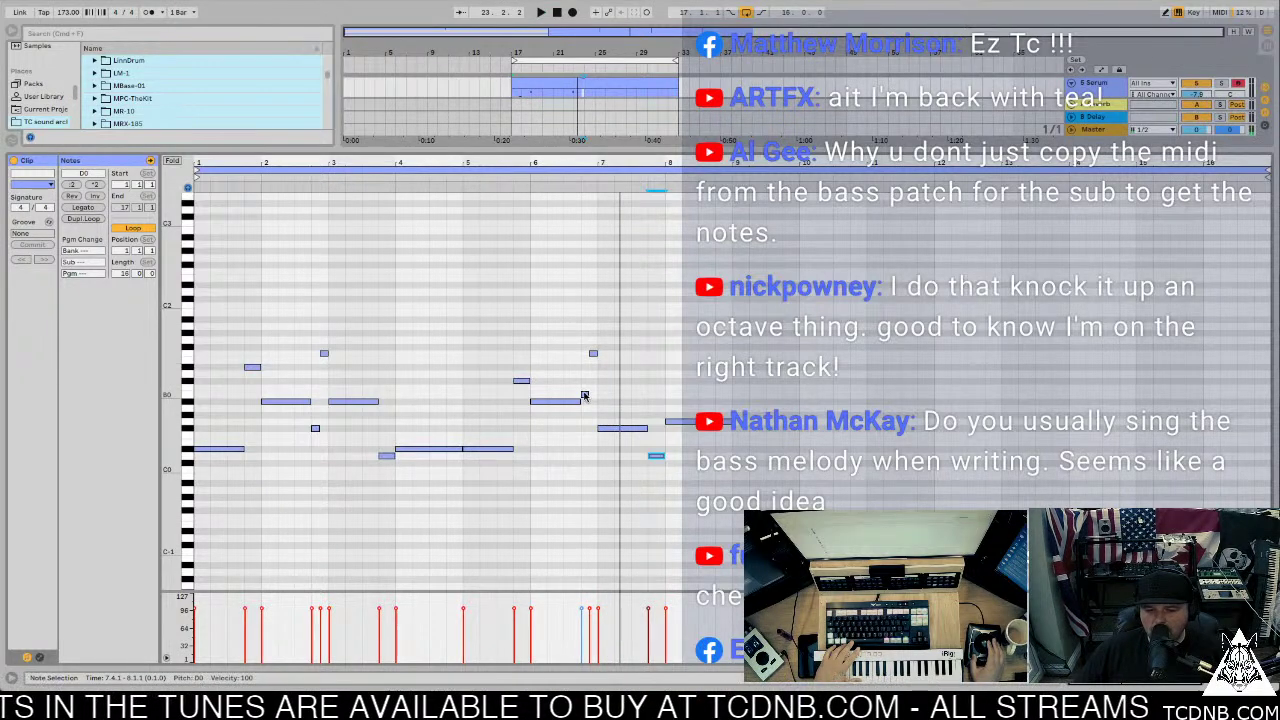
{"action": "key", "text": "space"}
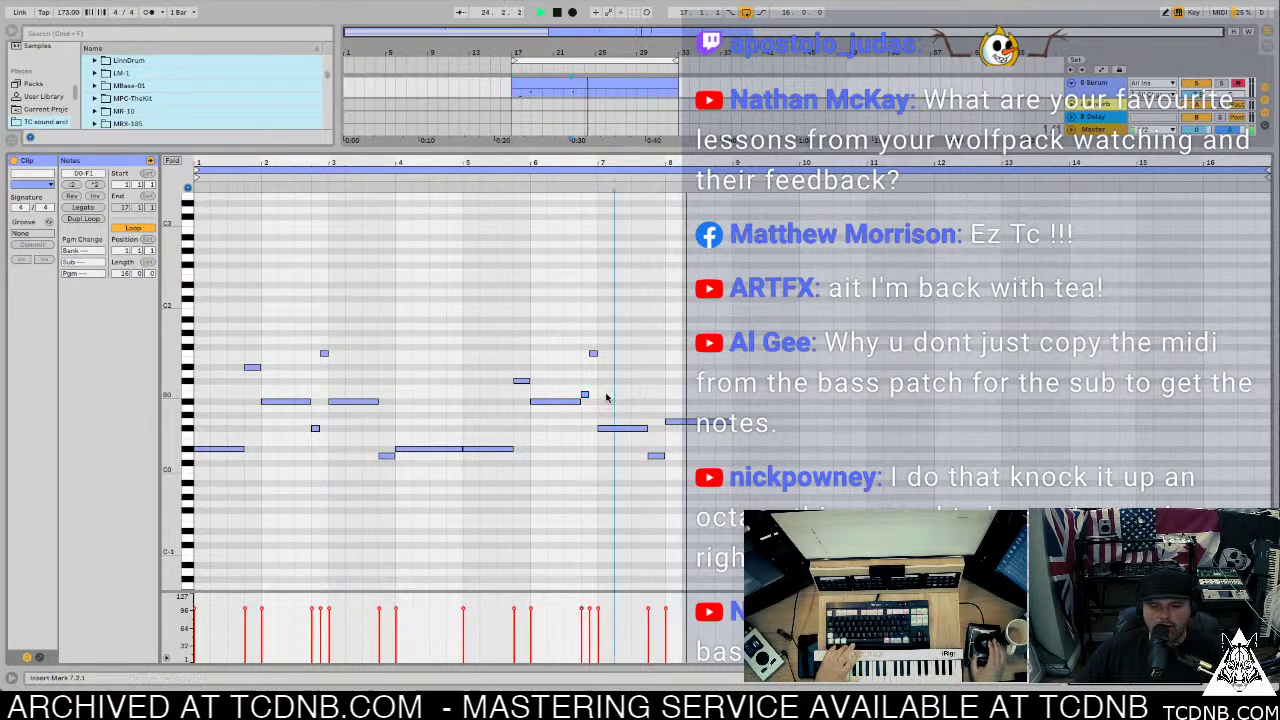
Step: Delete the pairs of short notes in the last beats of bars 6 and 2
{"action": "left_click_drag", "start_coordinate": [605, 402], "coordinate": [586, 338]}
{"action": "key", "text": "Delete"}
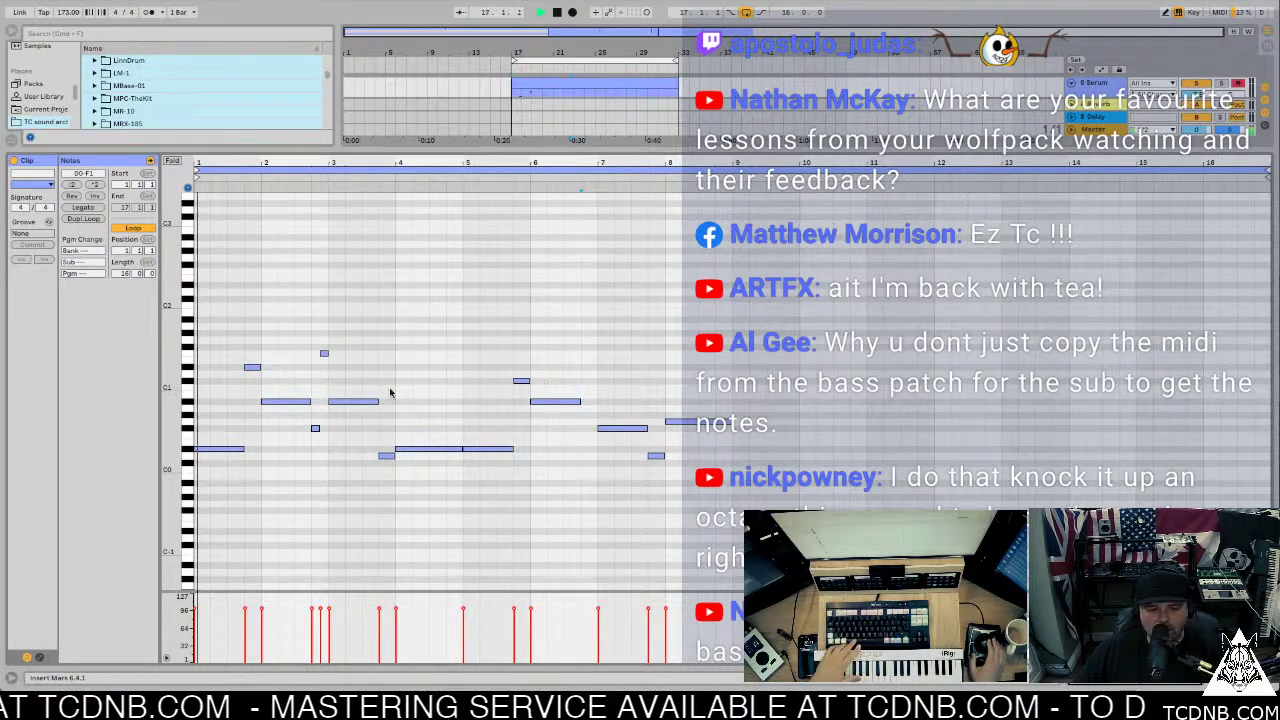
{"action": "left_click_drag", "start_coordinate": [314, 445], "coordinate": [320, 349]}
{"action": "key", "text": "Delete"}
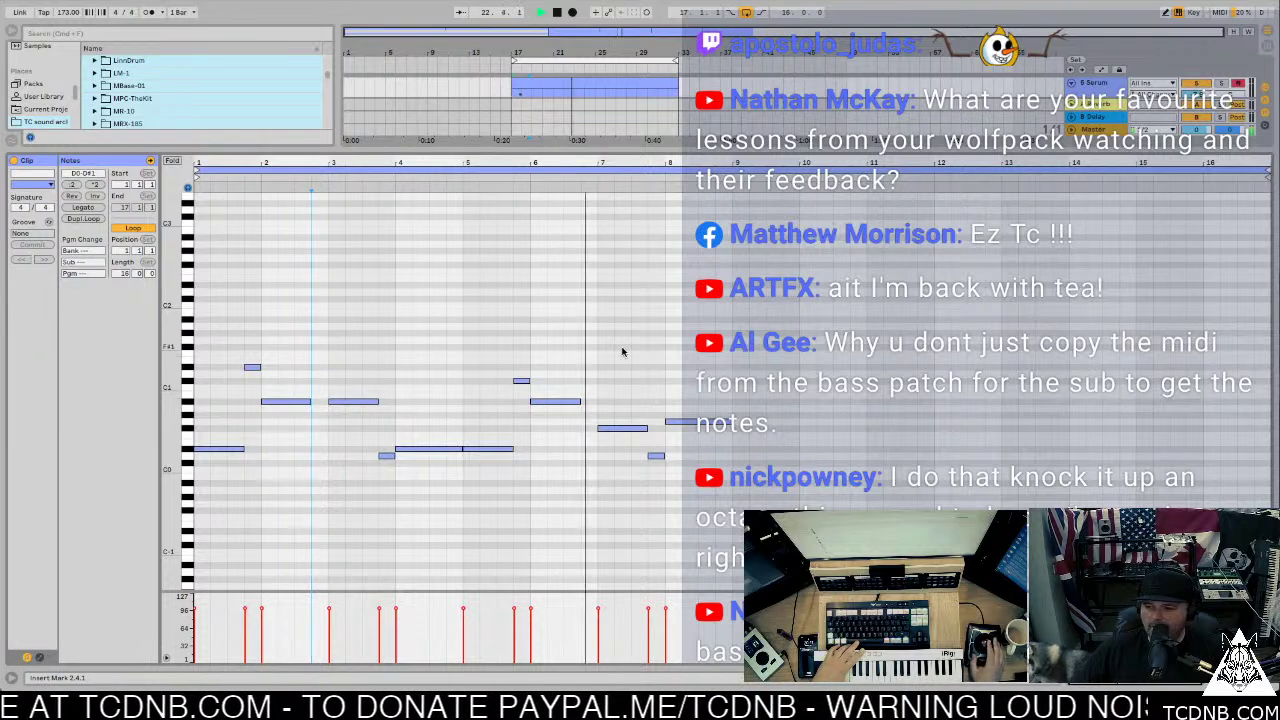
Step: Play back the bassline from around bar 7 and select all of its notes
{"action": "left_click", "coordinate": [621, 427]}
{"action": "key", "text": "space"}
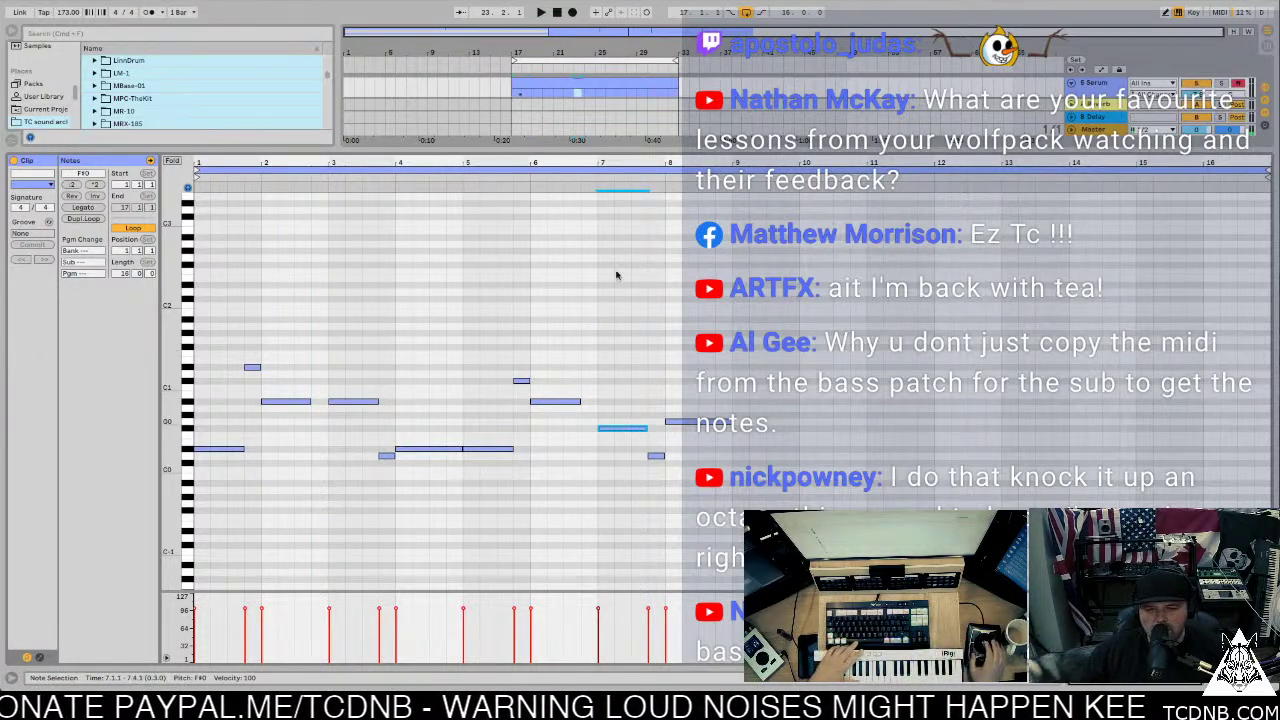
{"action": "left_click", "coordinate": [588, 177]}
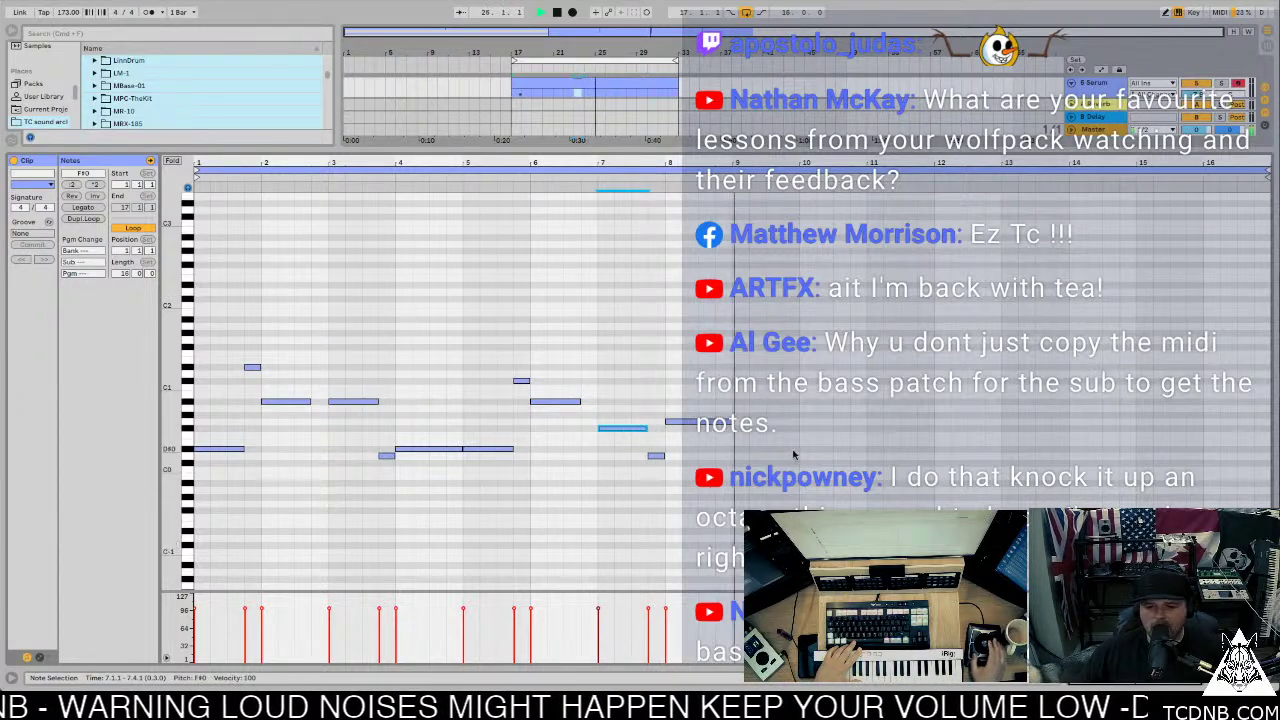
{"action": "left_click", "coordinate": [680, 421]}
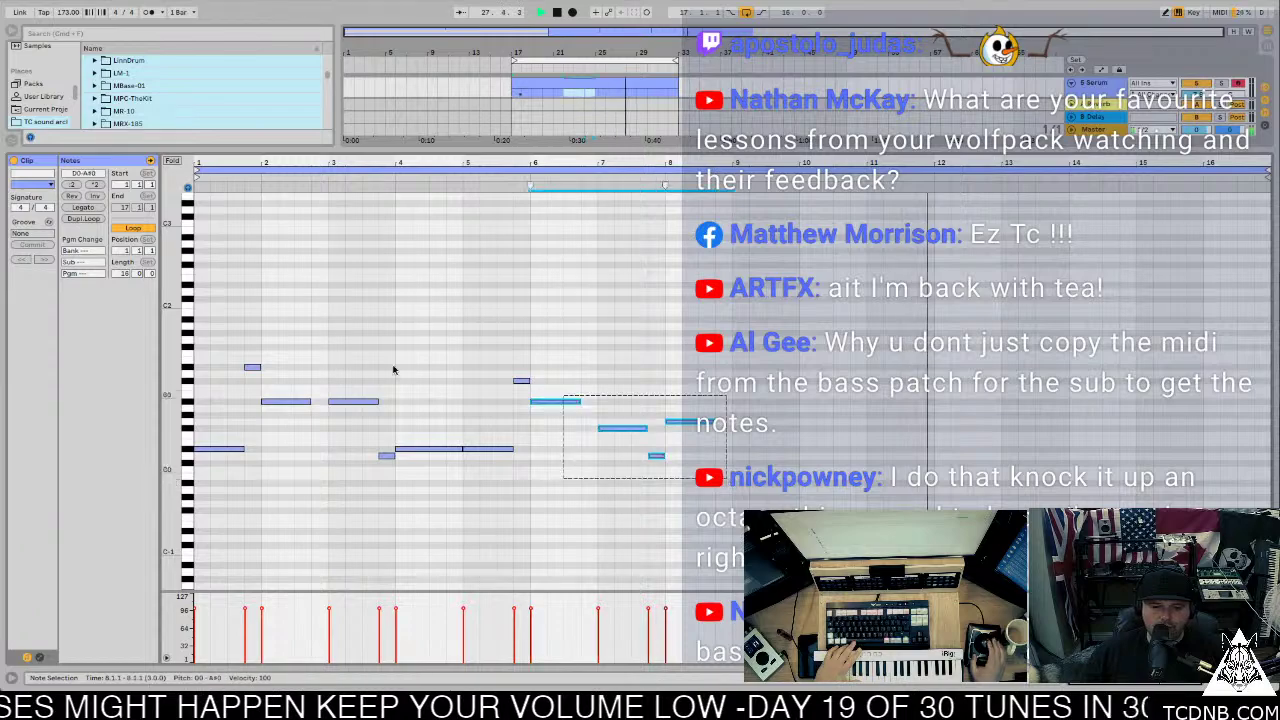
{"action": "key", "text": "ctrl+a"}
{"action": "key", "text": "space"}
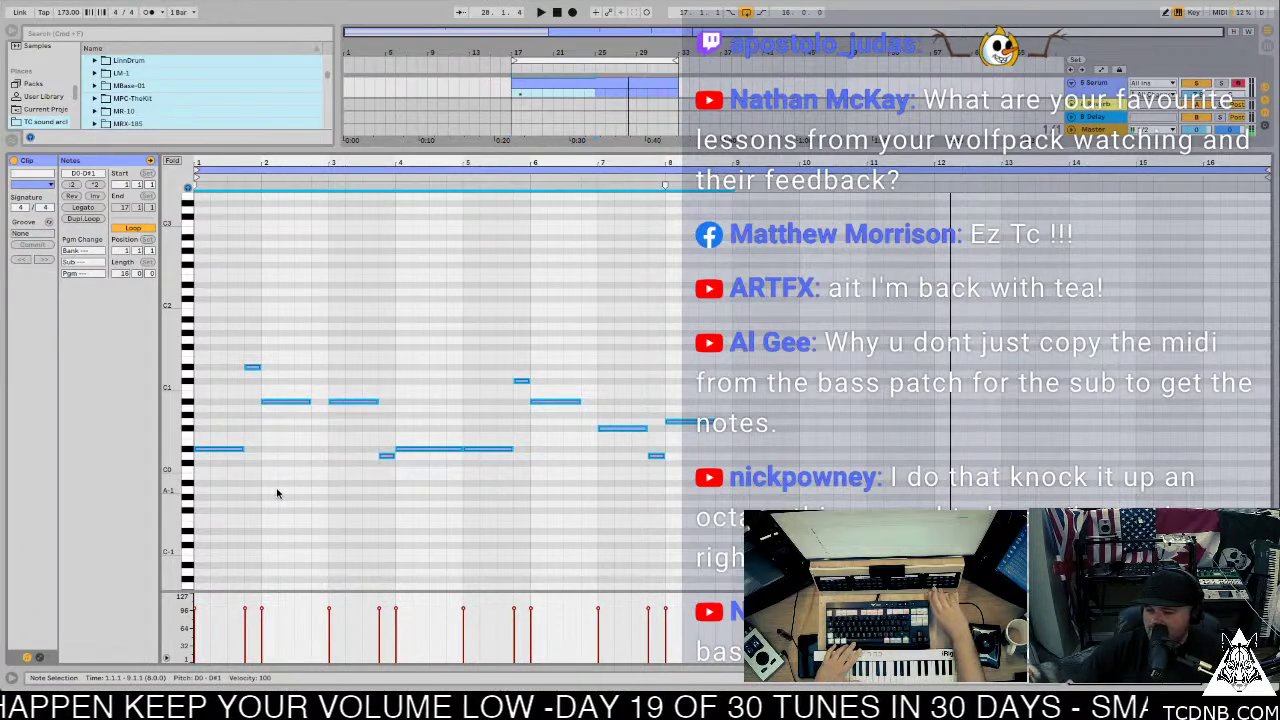
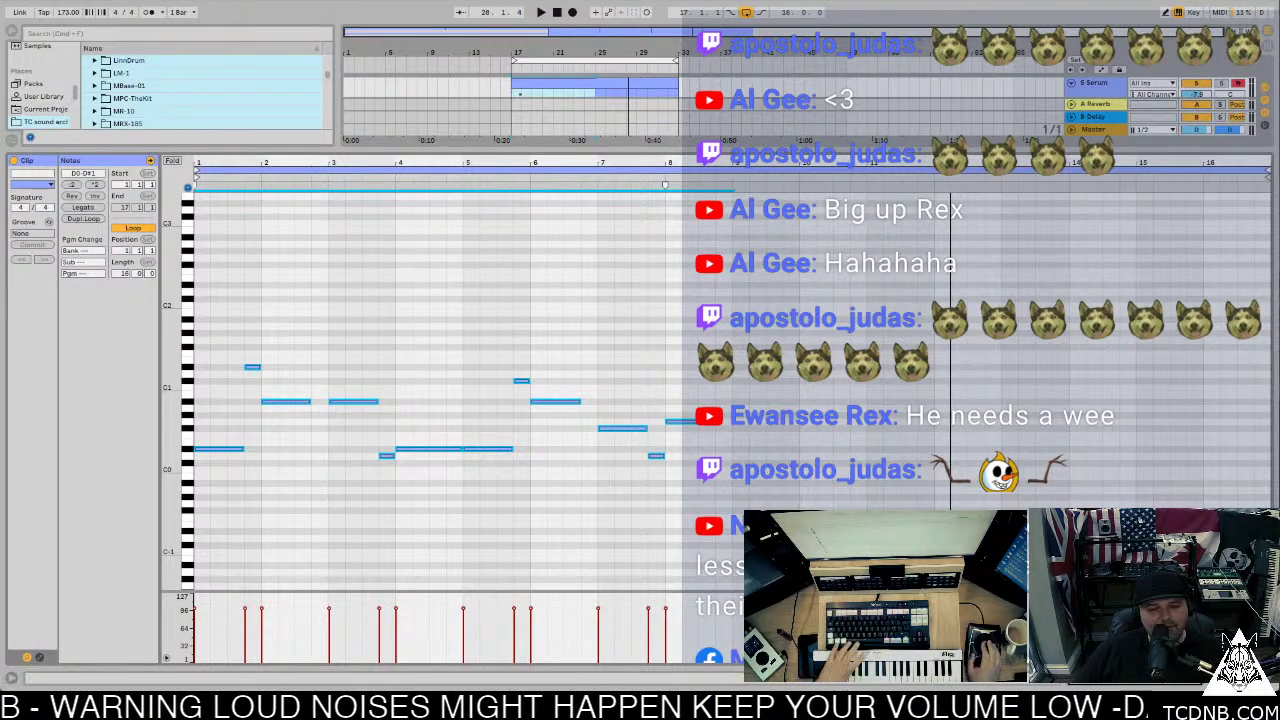
Step: Raise the three-beat note at 7.1.1 to F#1 and audition it in the phrase
{"action": "key", "text": "space"}
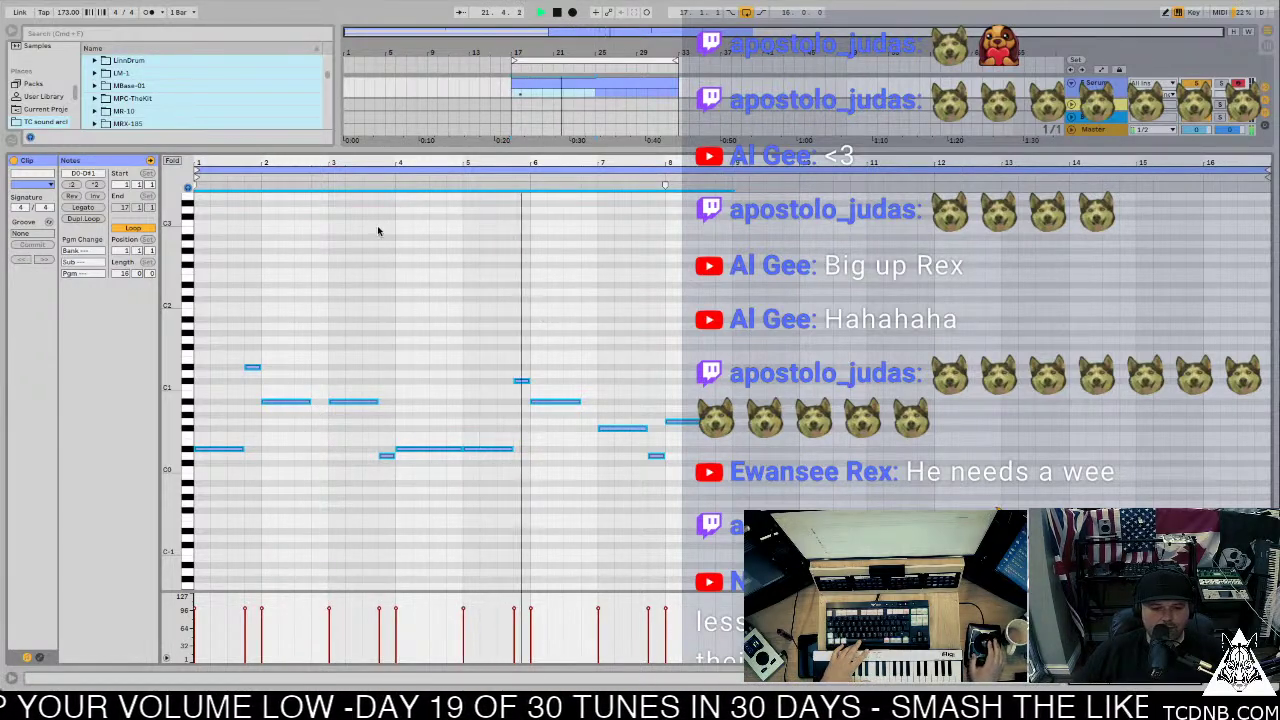
{"action": "left_click", "coordinate": [650, 468]}
{"action": "key", "text": "space"}
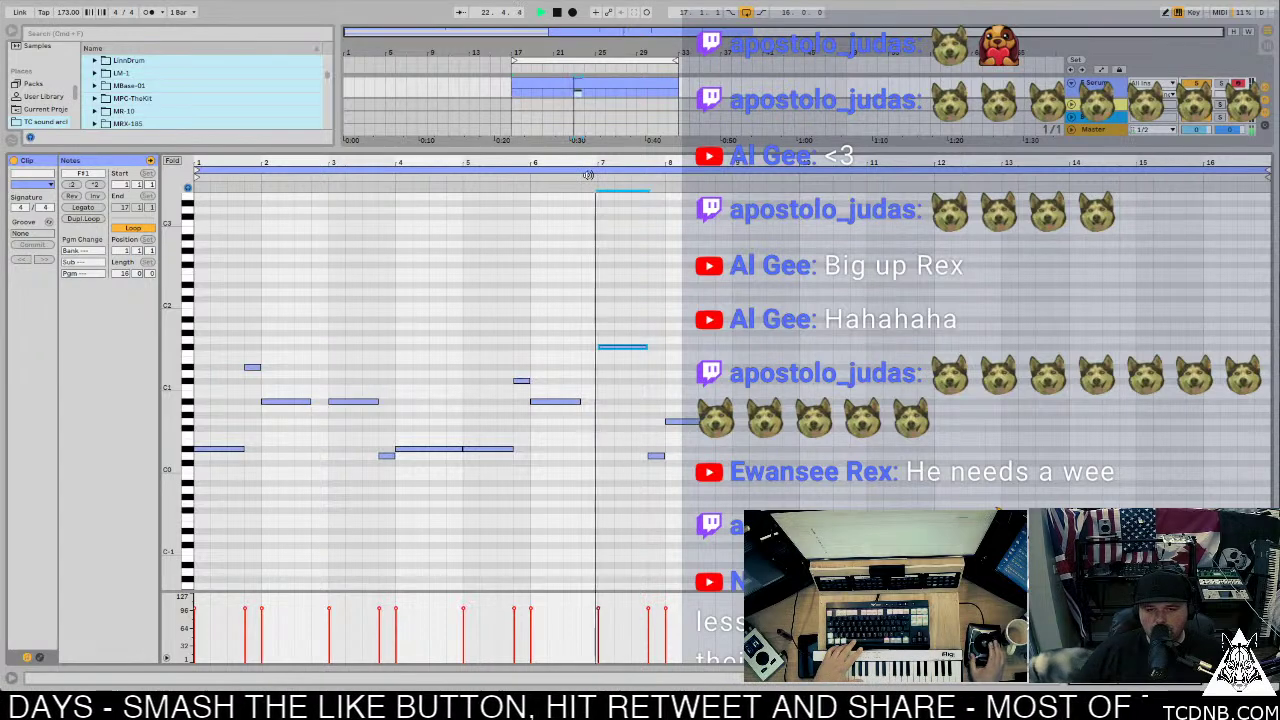
Step: Lower the three-beat note at 7.1.1 to F0, auditioning lower pitches in the phrase
{"action": "key", "text": "space"}
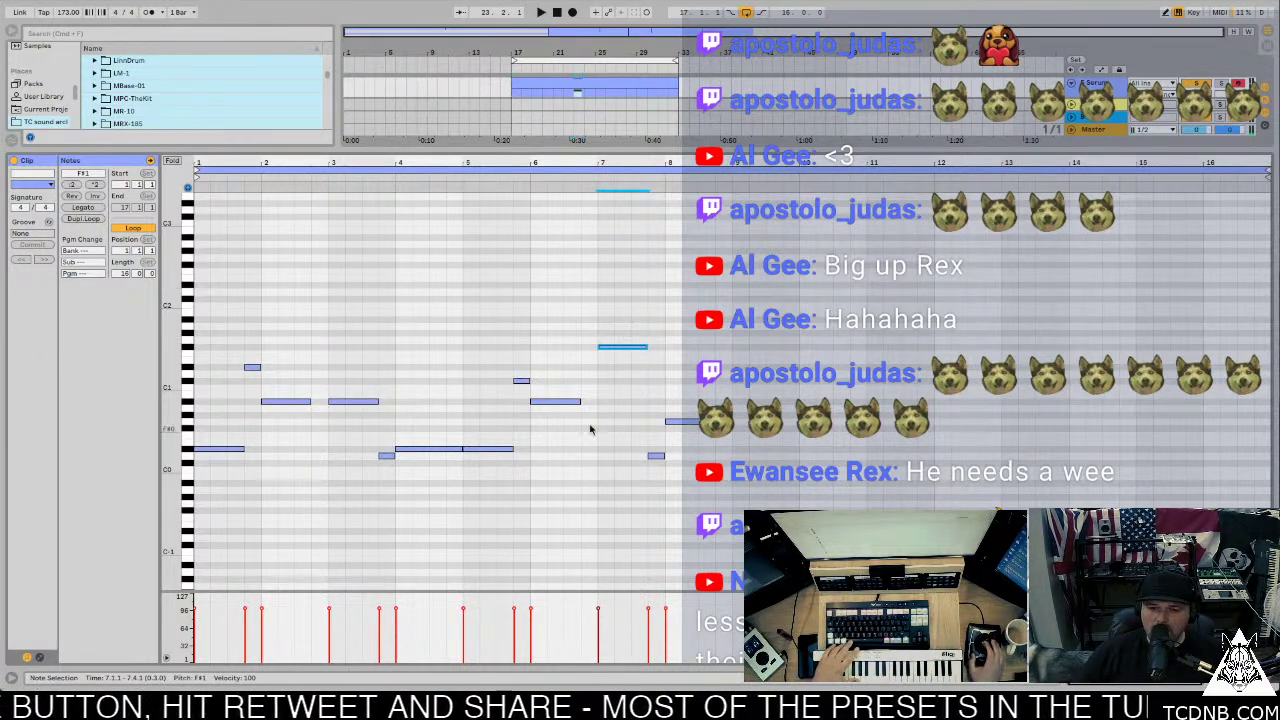
{"action": "left_click", "coordinate": [616, 346]}
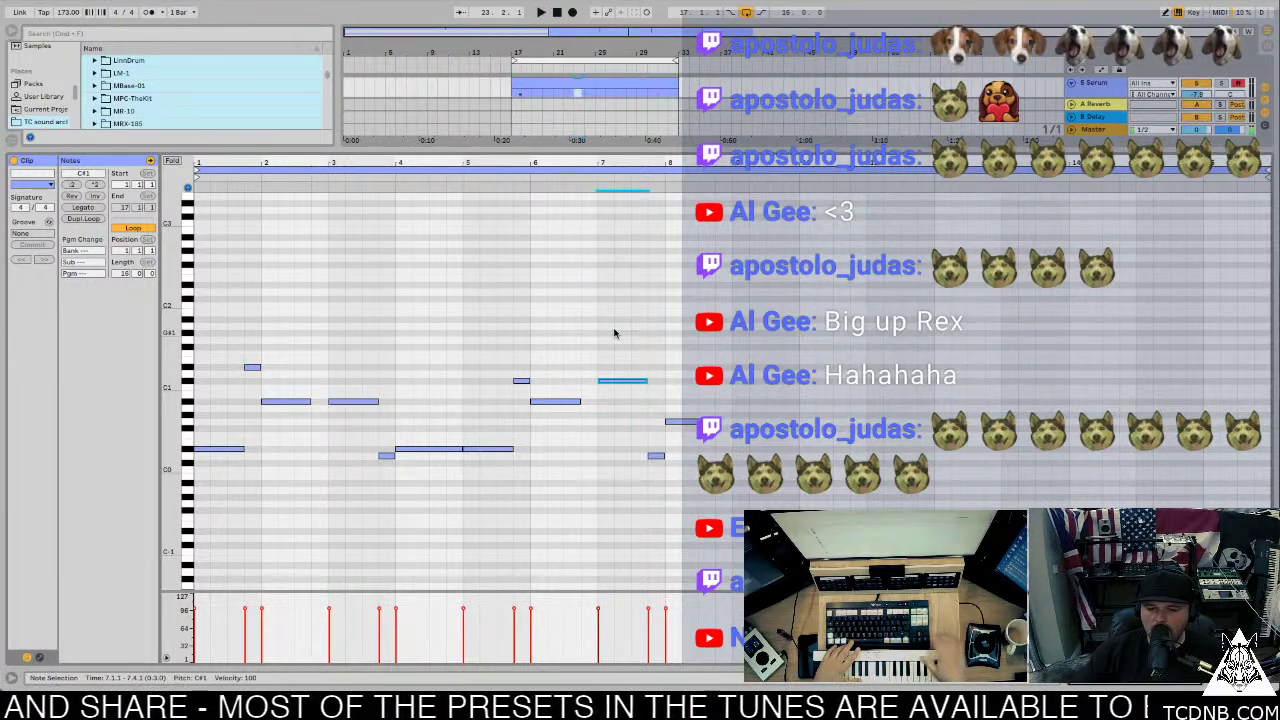
{"action": "left_click", "coordinate": [588, 175]}
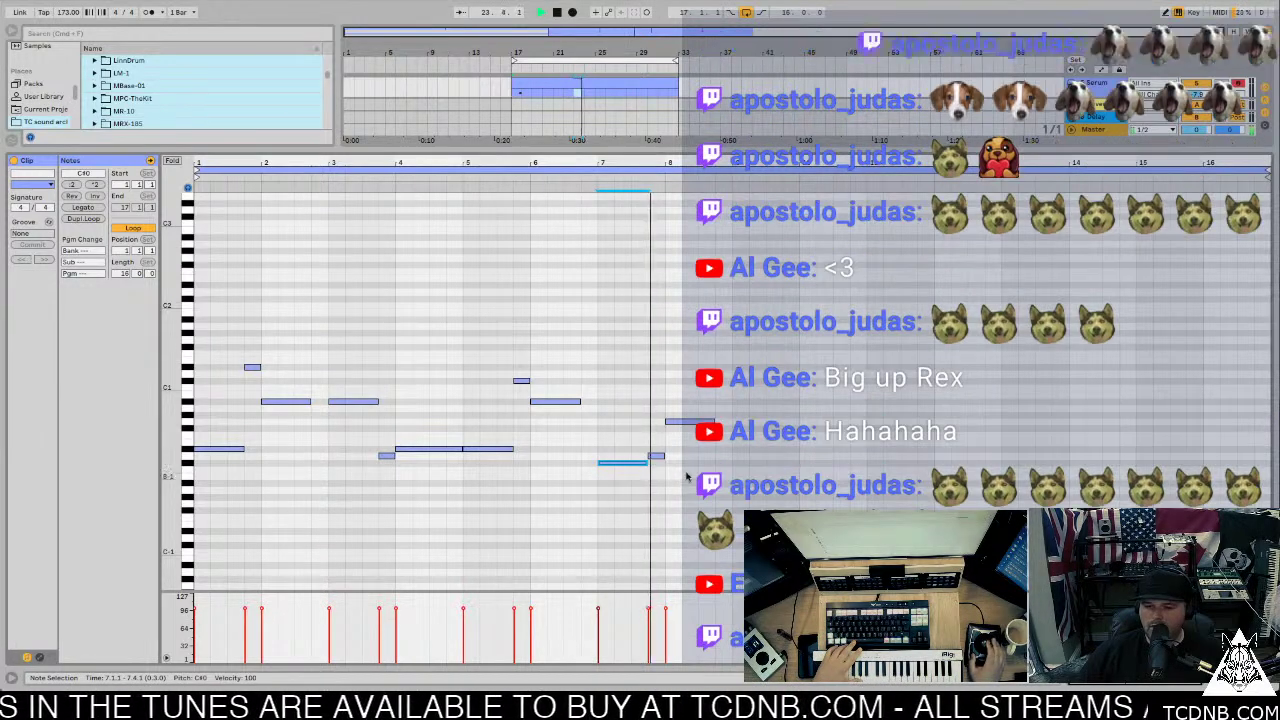
{"action": "key", "text": "space"}
{"action": "left_click", "coordinate": [655, 455]}
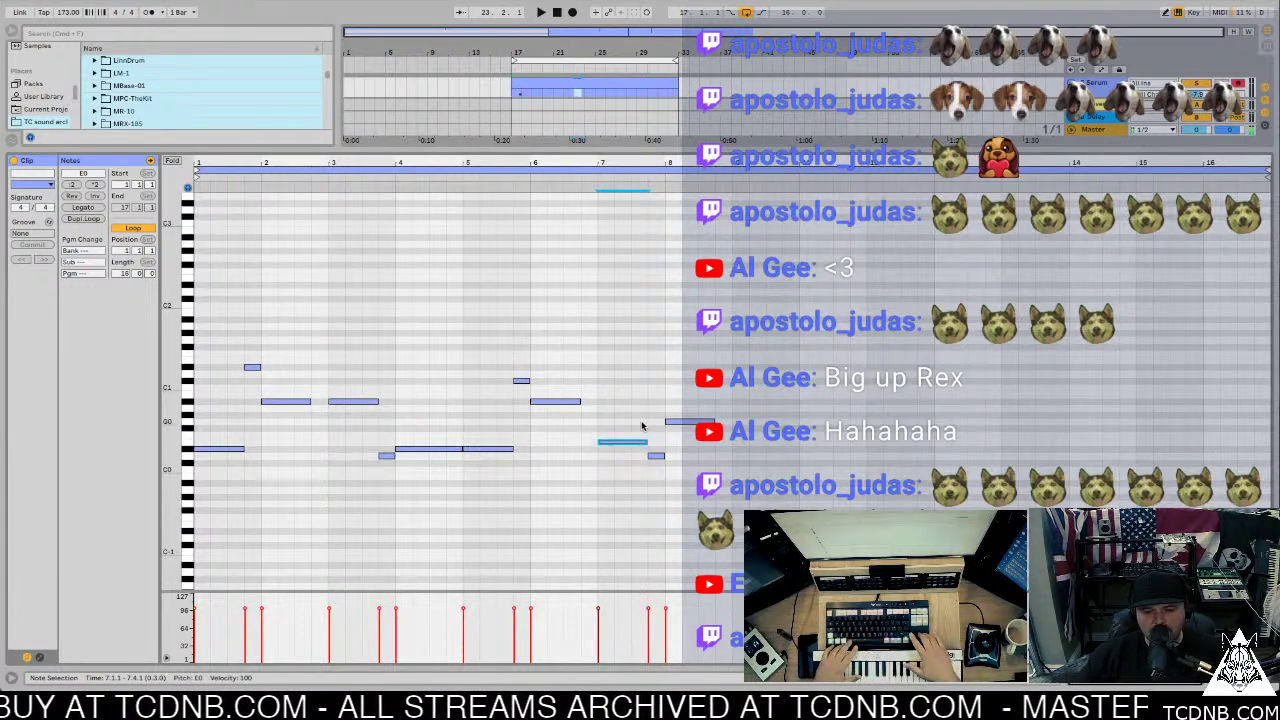
{"action": "left_click", "coordinate": [654, 180]}
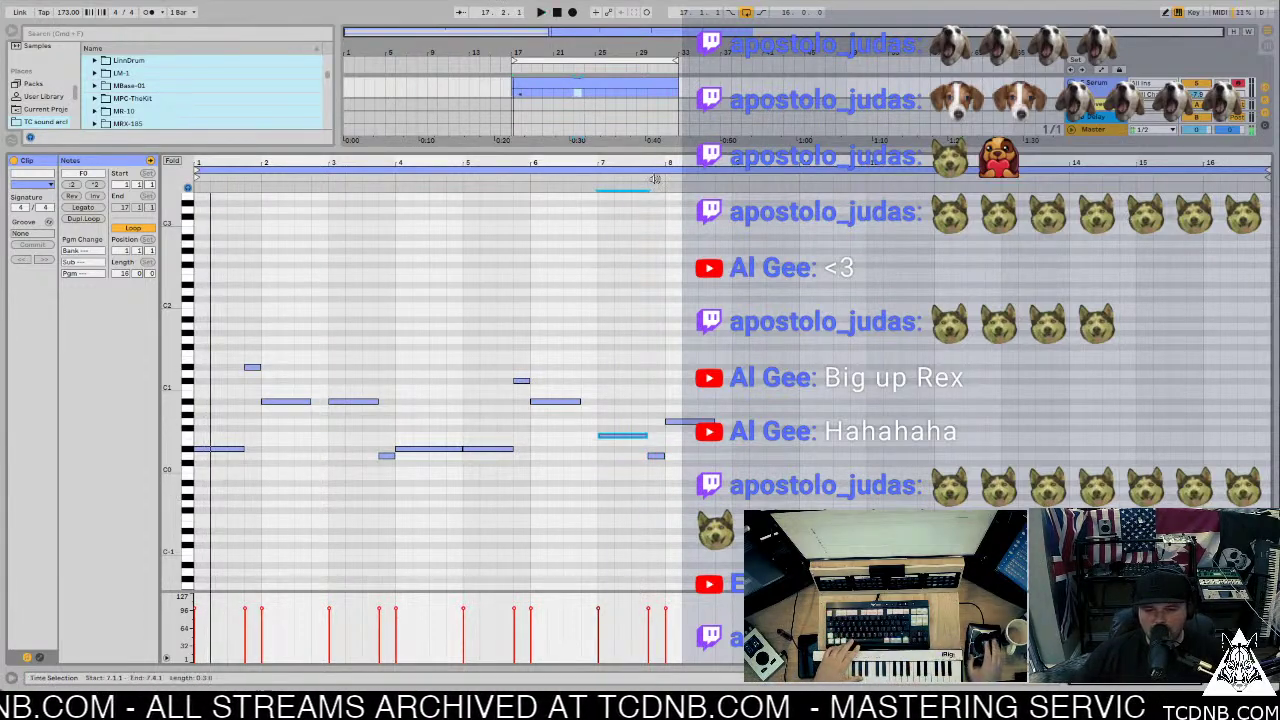
{"action": "key", "text": "space"}
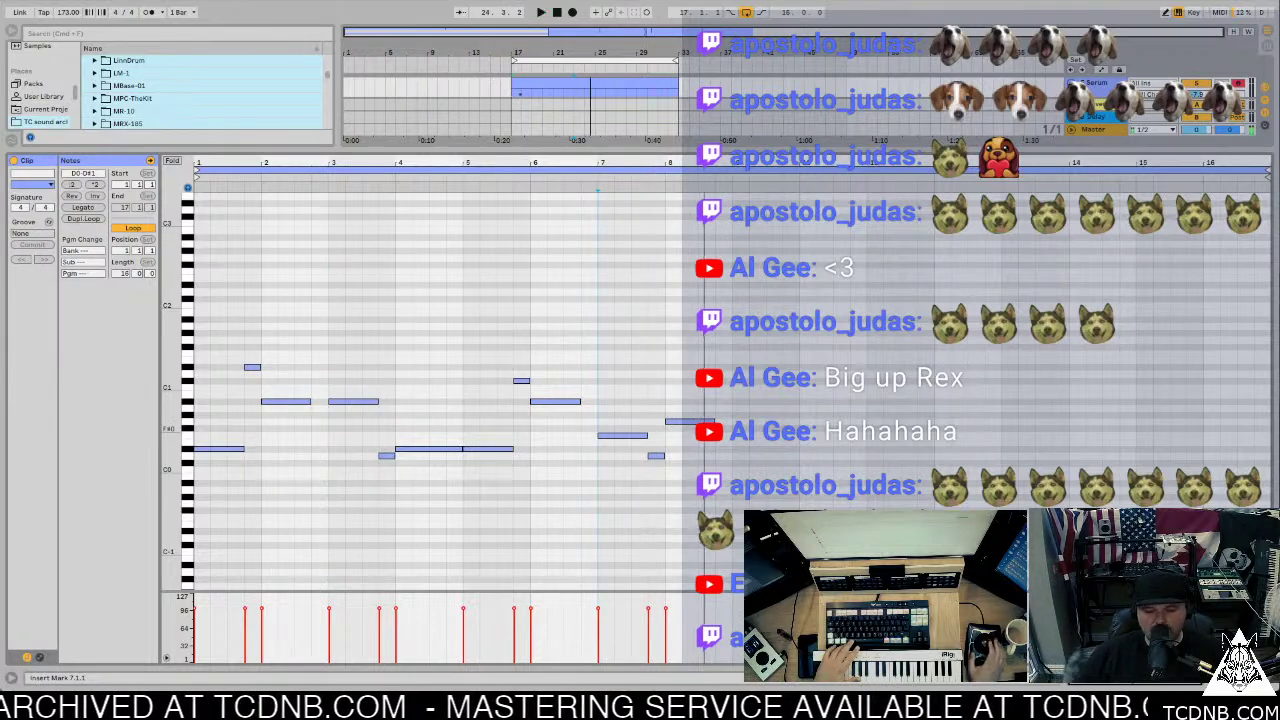
{"action": "key", "text": "space"}
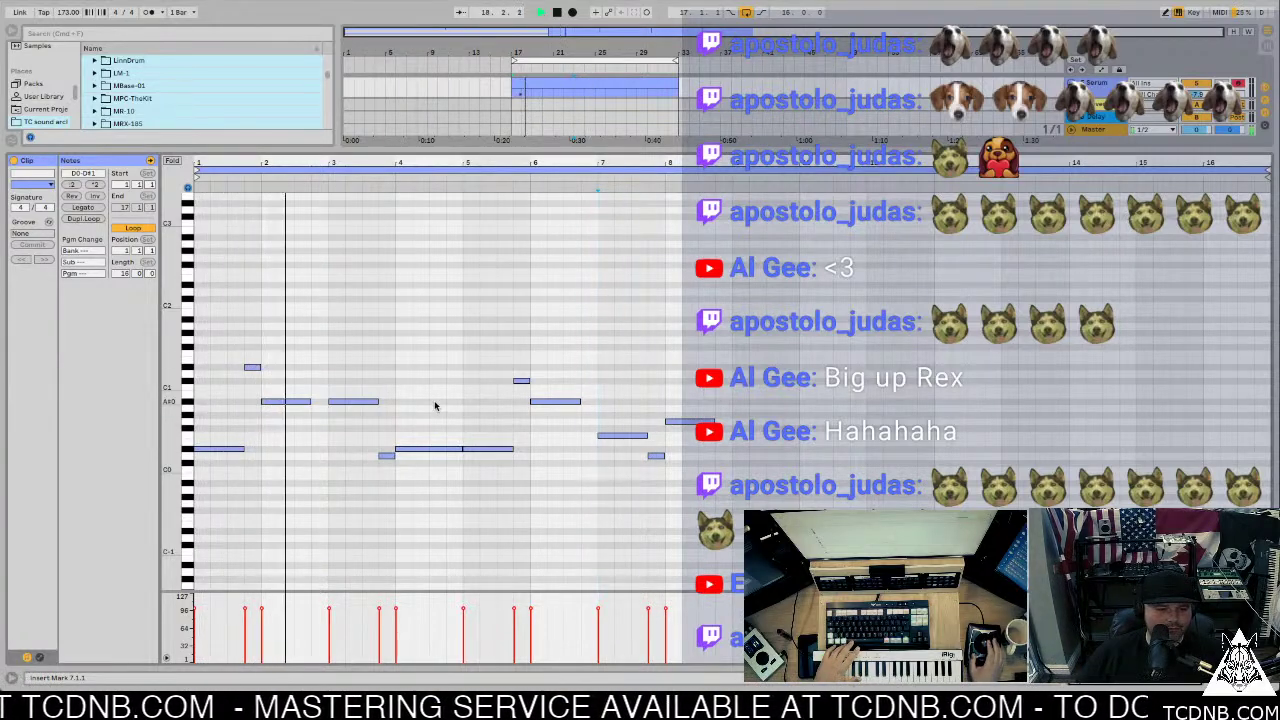
Step: Copy the short note at the end of bar 1 to 2.4.1 at F0 and play the phrase
{"action": "key", "text": "space"}
{"action": "left_click_drag", "start_coordinate": [251, 368], "coordinate": [325, 438]}
{"action": "key", "text": "space"}
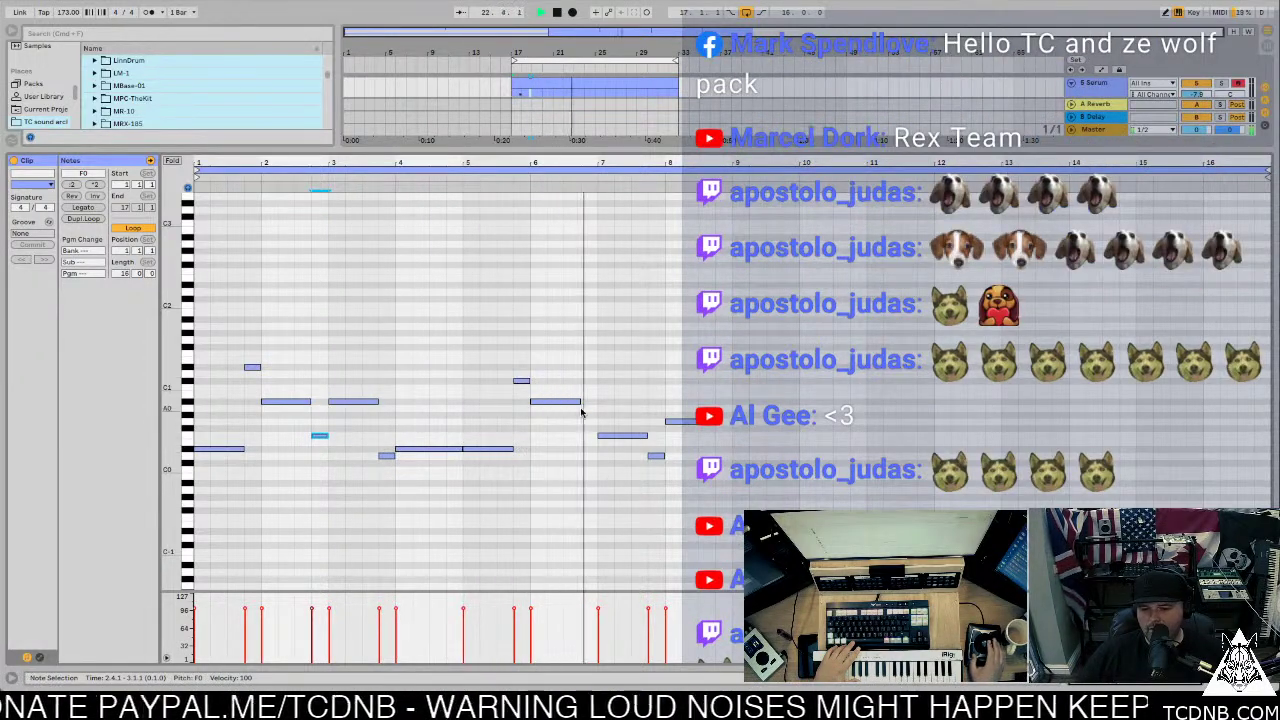
Step: Copy the short note at 5.4.1 to 6.4.1, lower it to D#0 and audition it
{"action": "left_click", "coordinate": [522, 380]}
{"action": "left_click_drag", "start_coordinate": [522, 380], "coordinate": [596, 431]}
{"action": "key", "text": "space"}
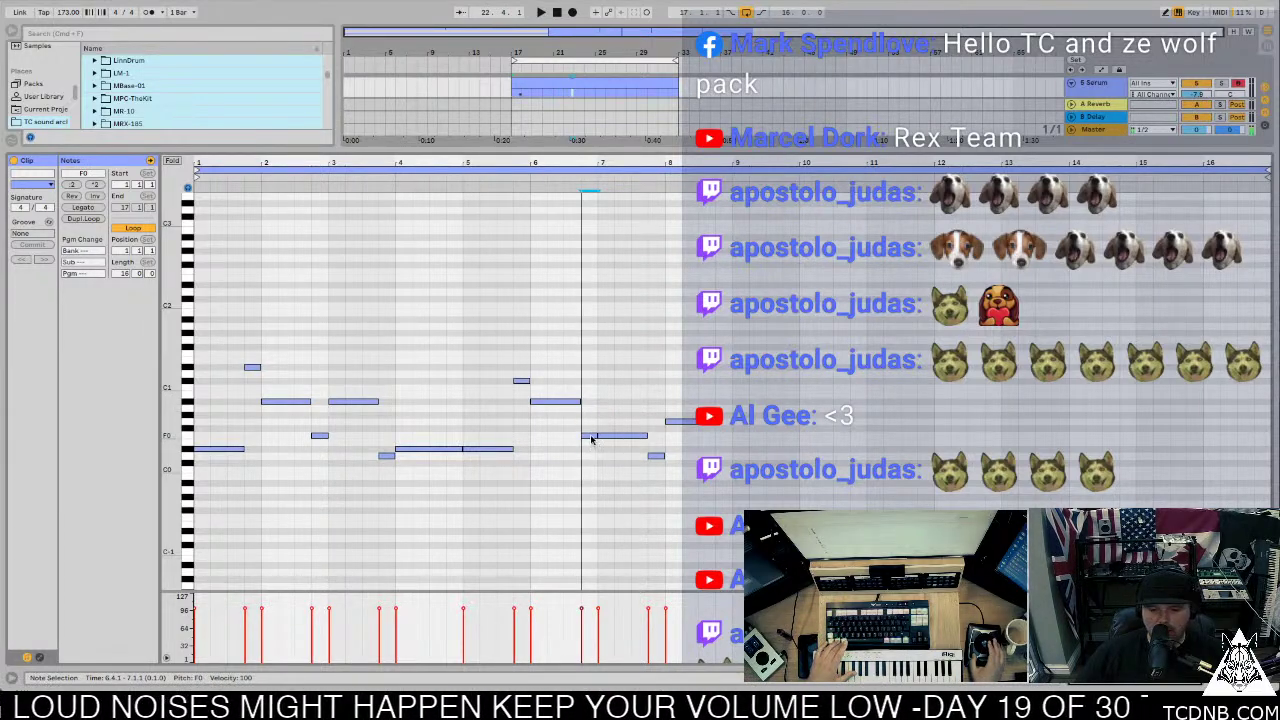
{"action": "left_click", "coordinate": [588, 438]}
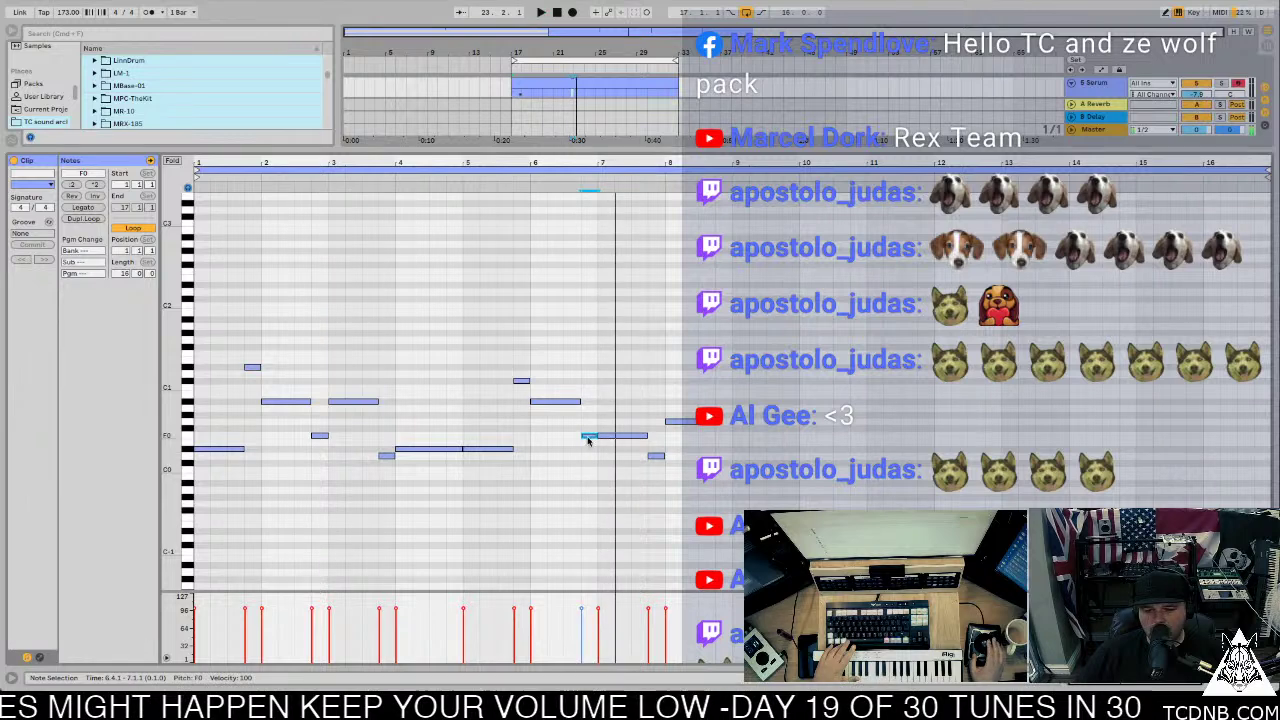
{"action": "left_click", "coordinate": [575, 168]}
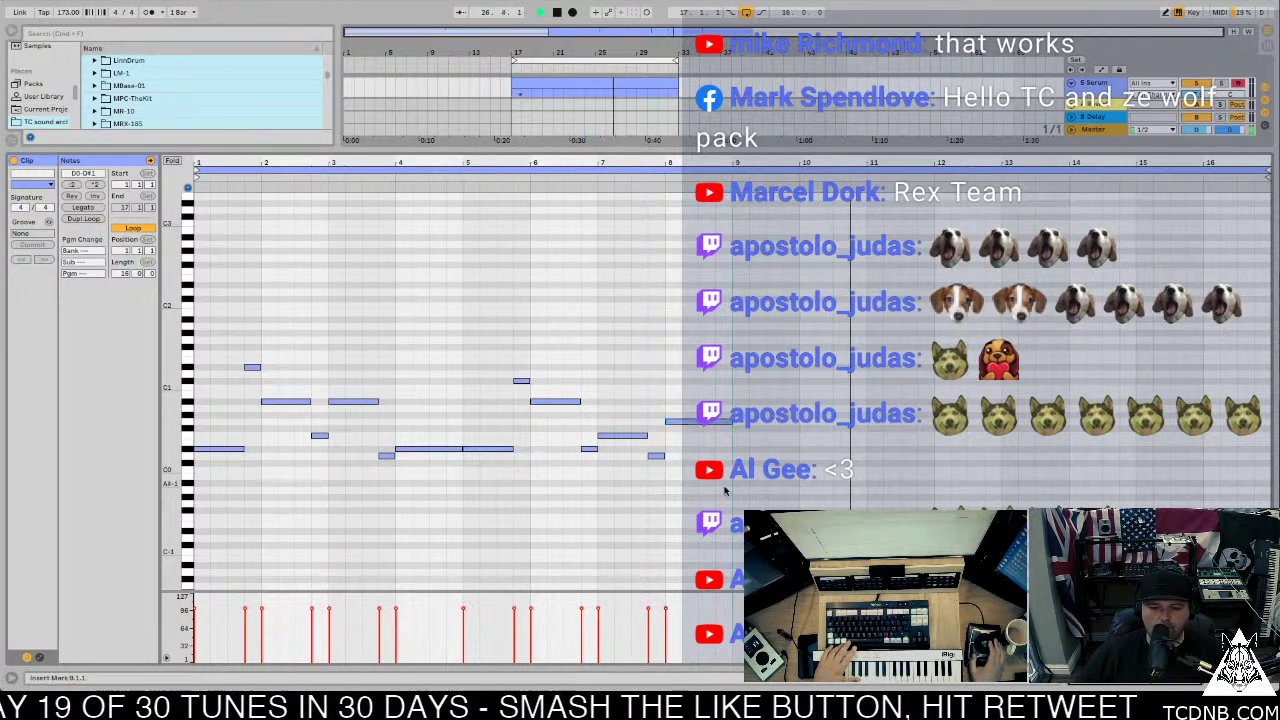
Step: Duplicate the eight-bar bassline into bars 9 to 16 of the clip and return to the full arrangement
{"action": "left_click_drag", "start_coordinate": [172, 480], "coordinate": [157, 285]}
{"action": "key", "text": "ctrl+d"}
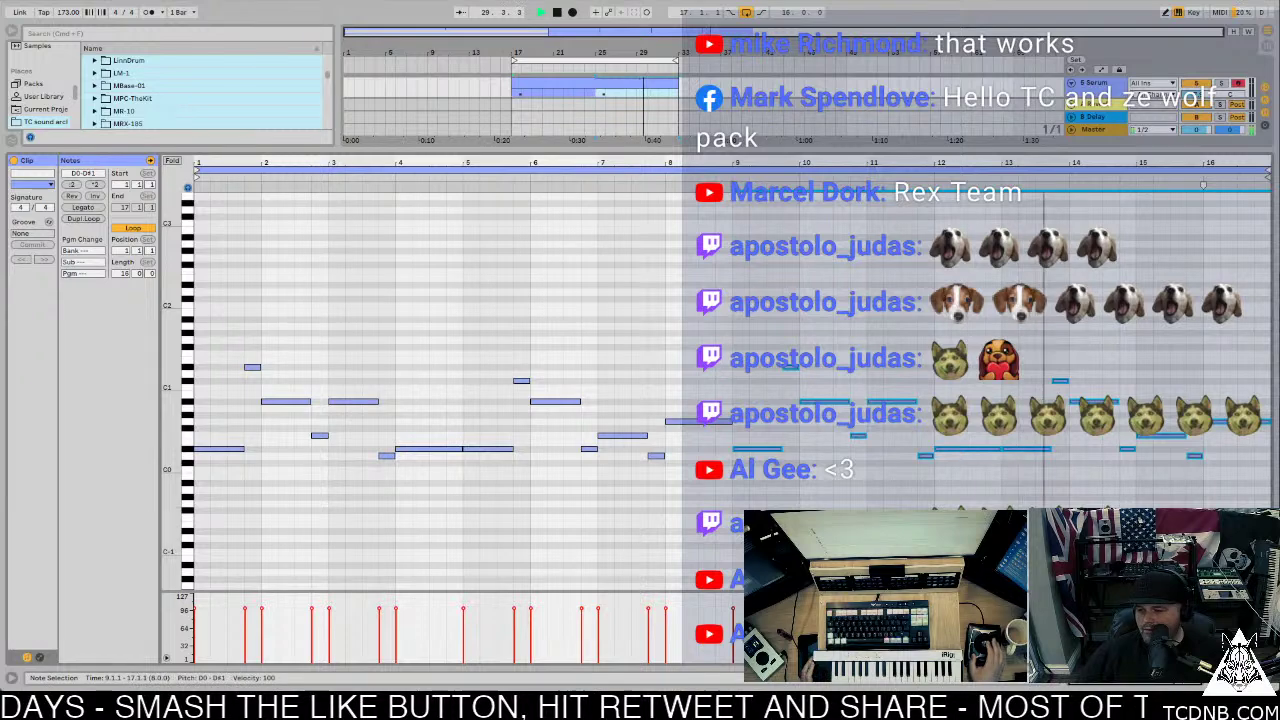
{"action": "key", "text": "ctrl+alt+l"}
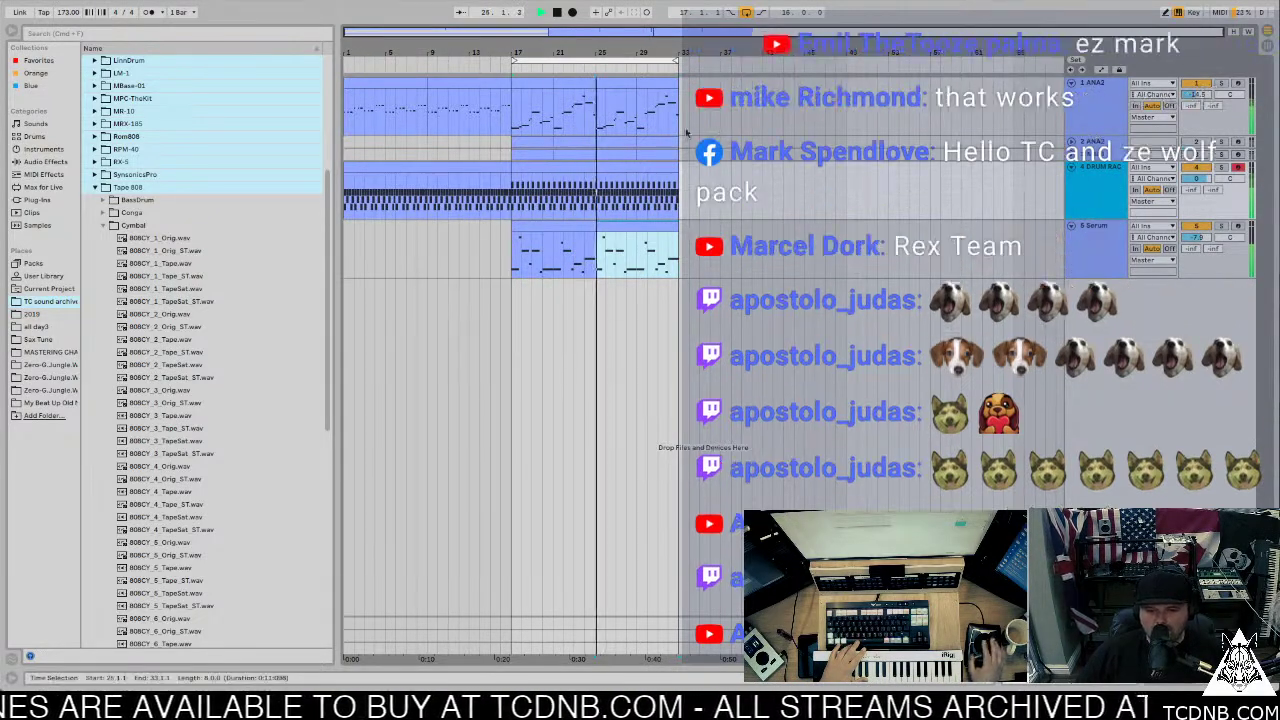
Step: Select the drum clips across bars 1 to 32, loop that 32-bar range and play it from the start
{"action": "left_click", "coordinate": [529, 177]}
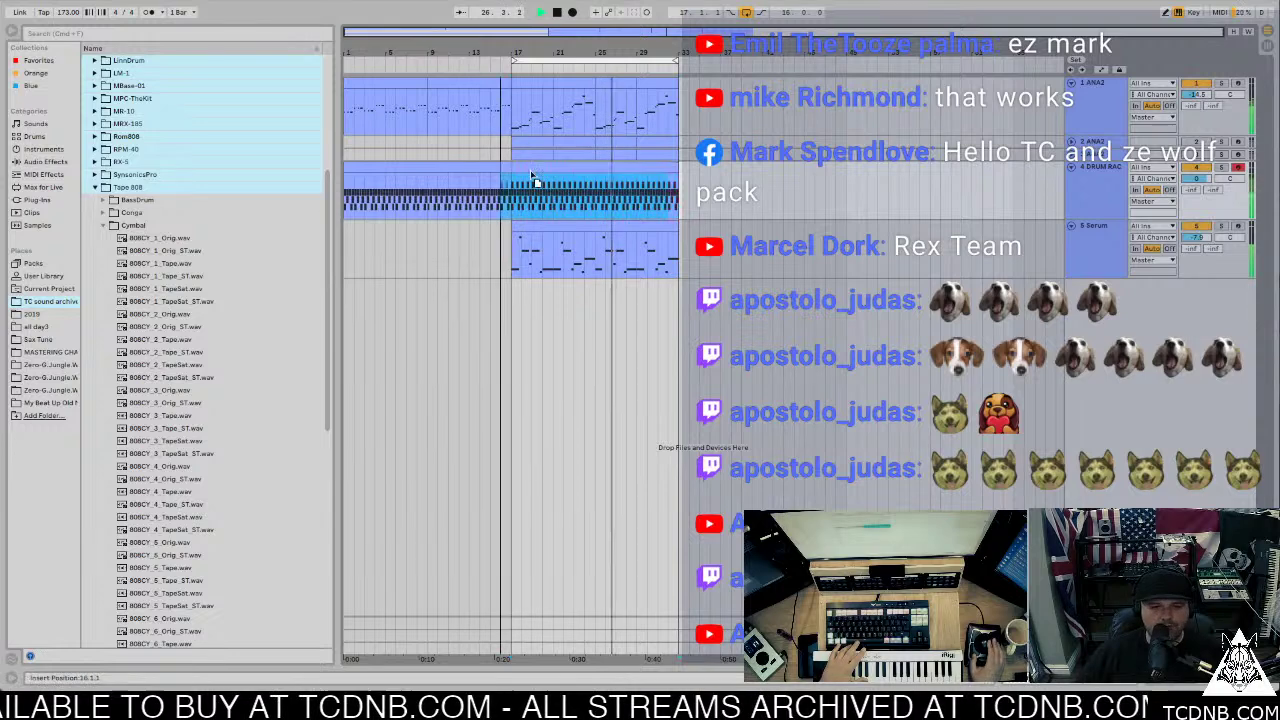
{"action": "left_click", "coordinate": [385, 185]}
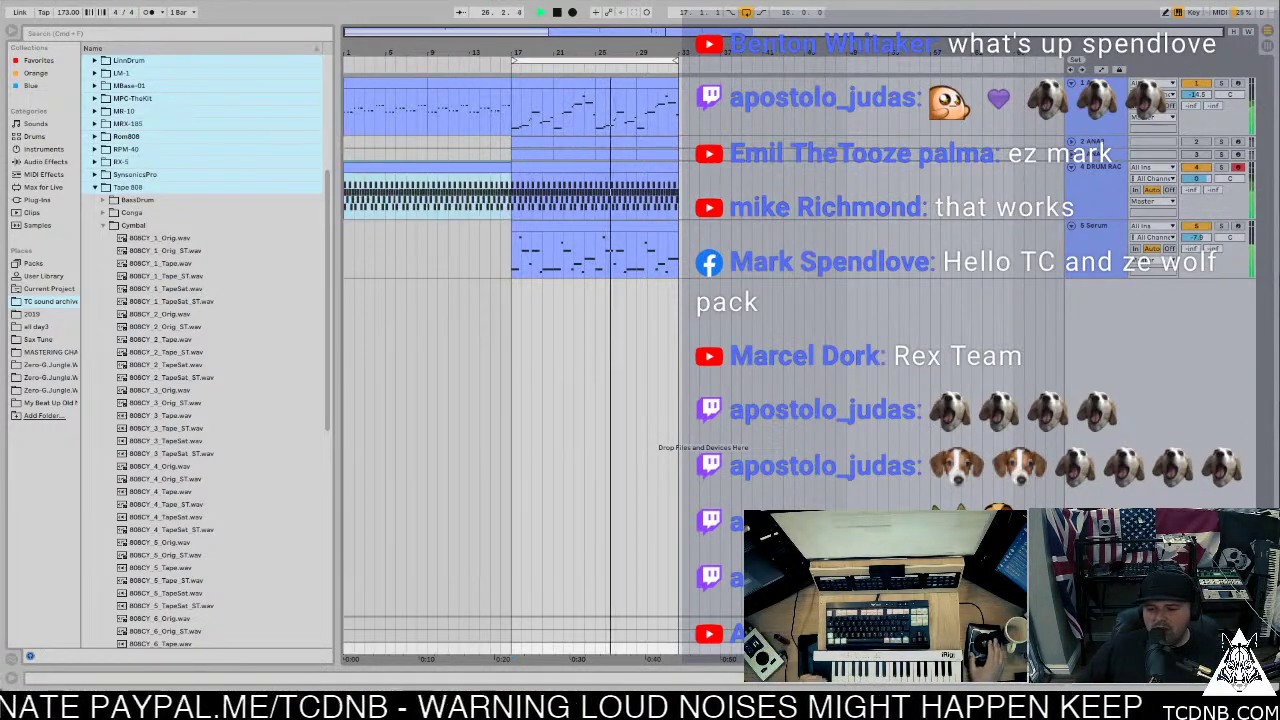
{"action": "key", "text": "ctrl+alt+l"}
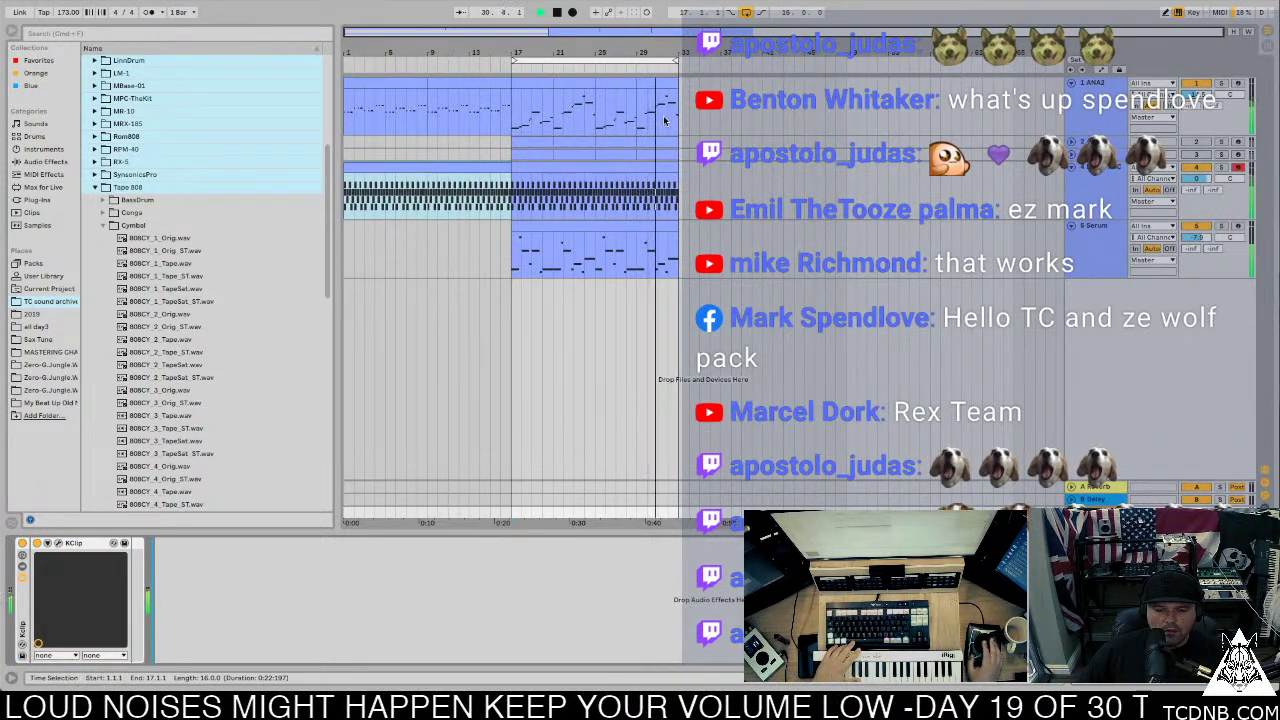
{"action": "left_click", "coordinate": [255, 82]}
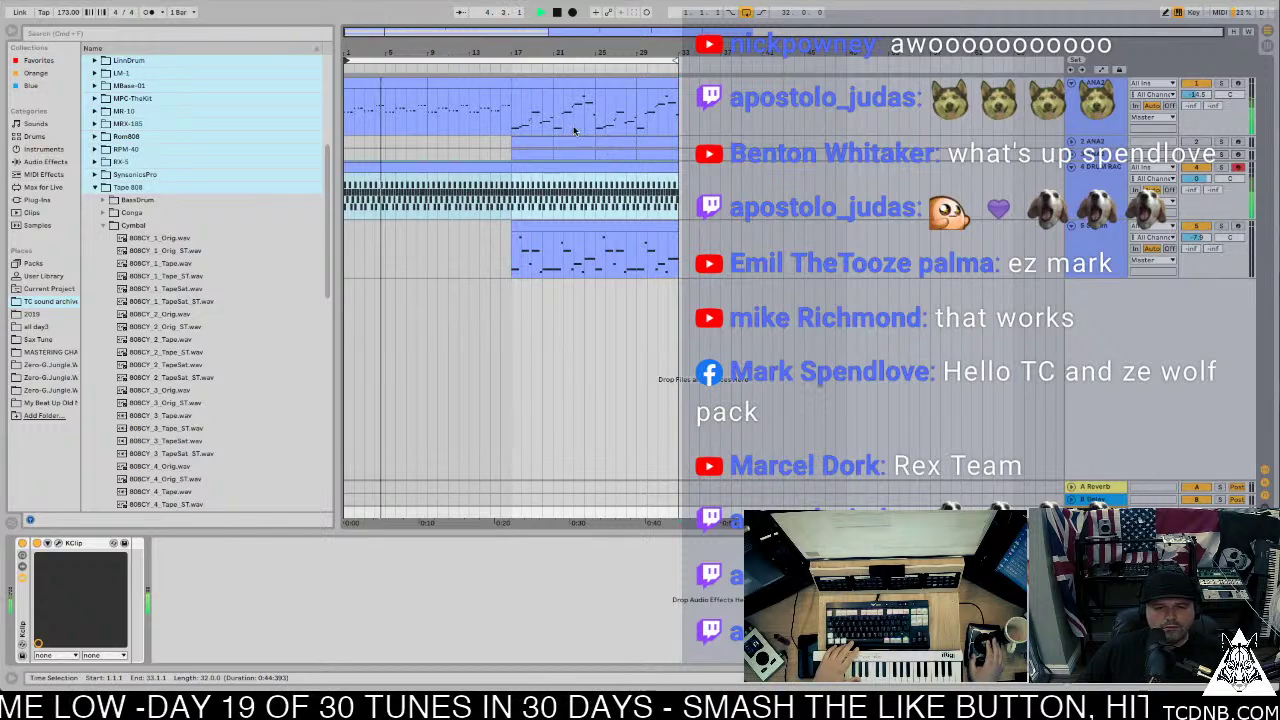
Step: Duplicate the first ANA2 track and clear the duplicate from bar 17 to bar 32
{"action": "left_click", "coordinate": [1111, 101]}
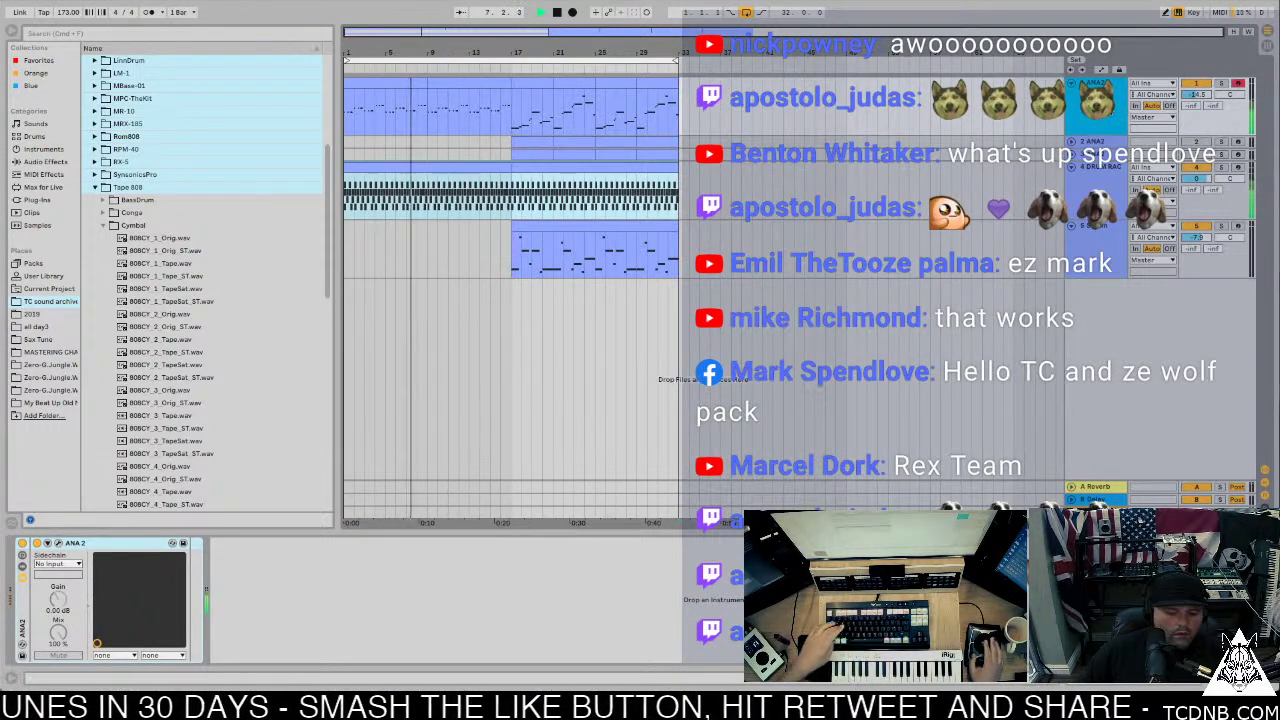
{"action": "key", "text": "ctrl+d"}
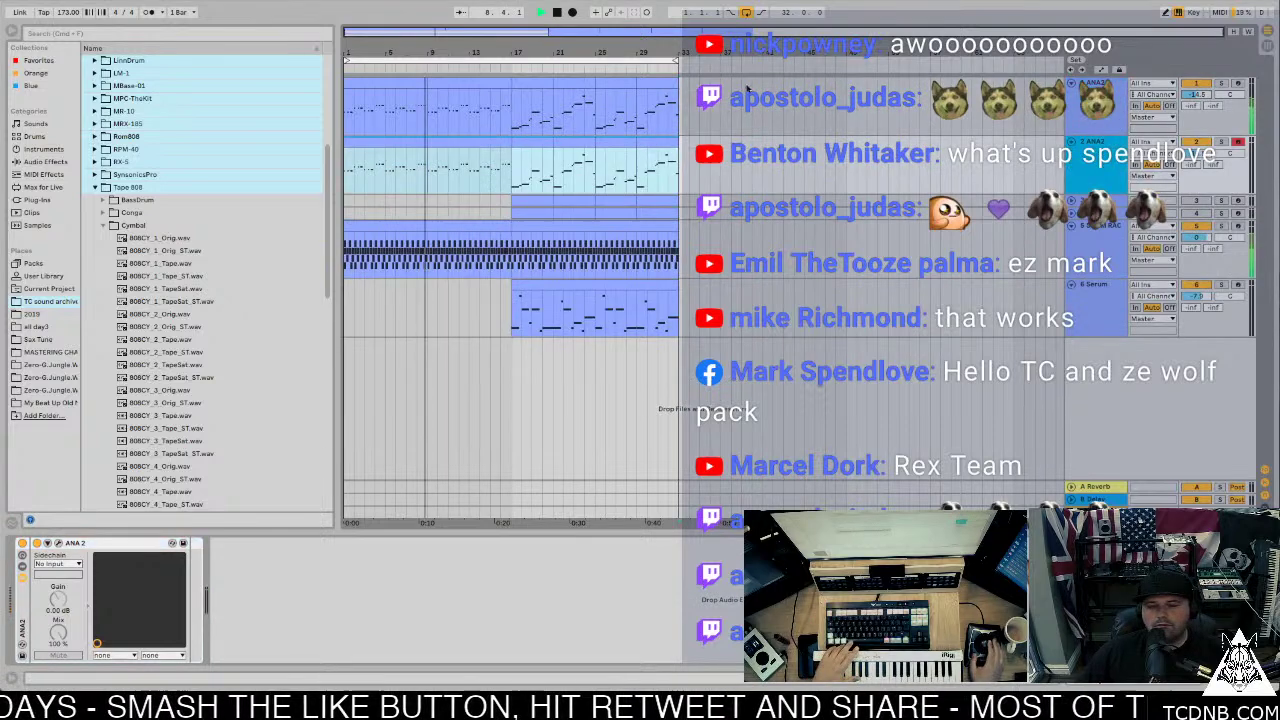
{"action": "left_click_drag", "start_coordinate": [536, 148], "coordinate": [688, 150]}
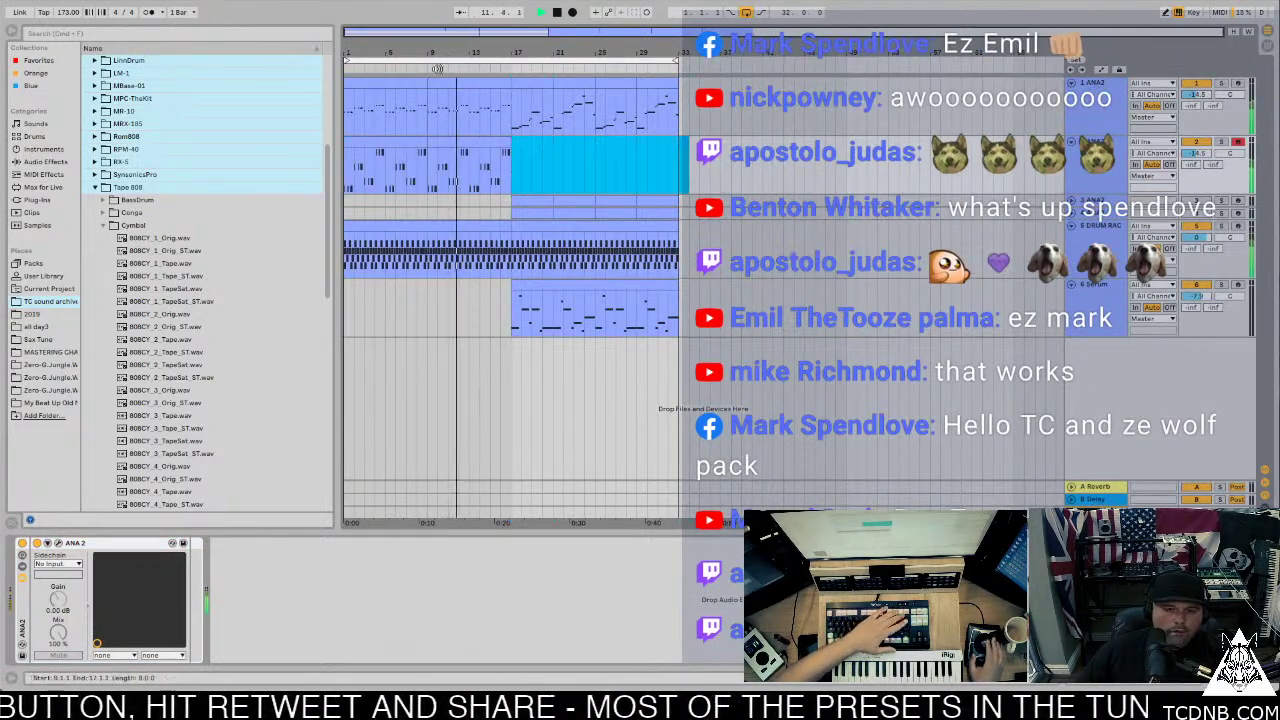
{"action": "key", "text": "Delete"}
Step: Try deleting the original ANA2 track's clips in bars 1 to 16 and play the arrangement from the start
{"action": "left_click_drag", "start_coordinate": [510, 110], "coordinate": [430, 110]}
{"action": "key", "text": "Delete"}
{"action": "left_click_drag", "start_coordinate": [346, 110], "coordinate": [408, 133]}
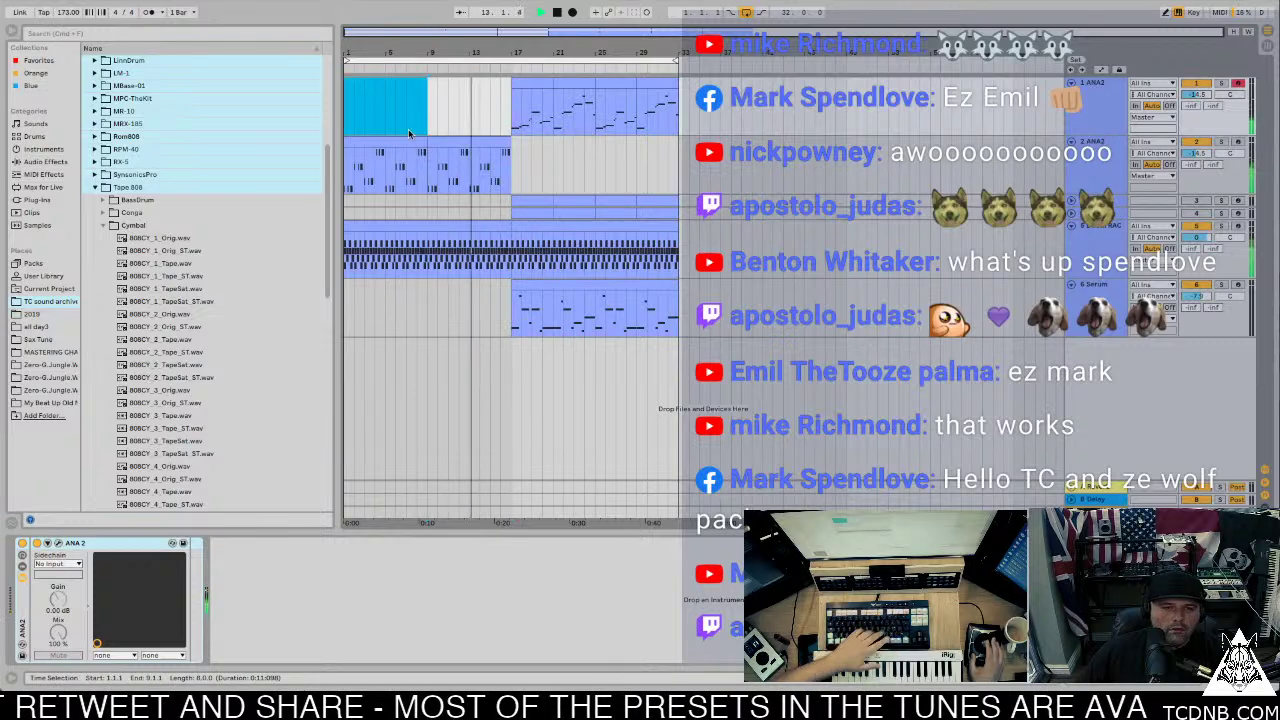
{"action": "key", "text": "Down"}
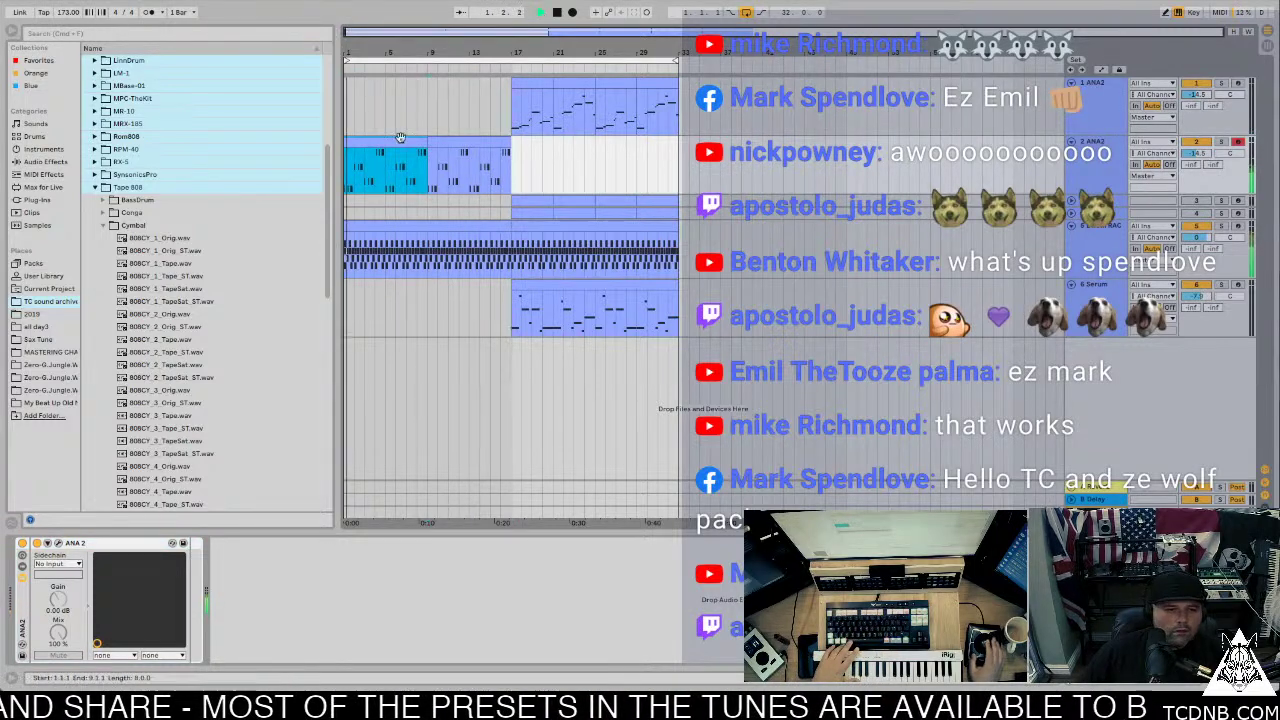
{"action": "key", "text": "space"}
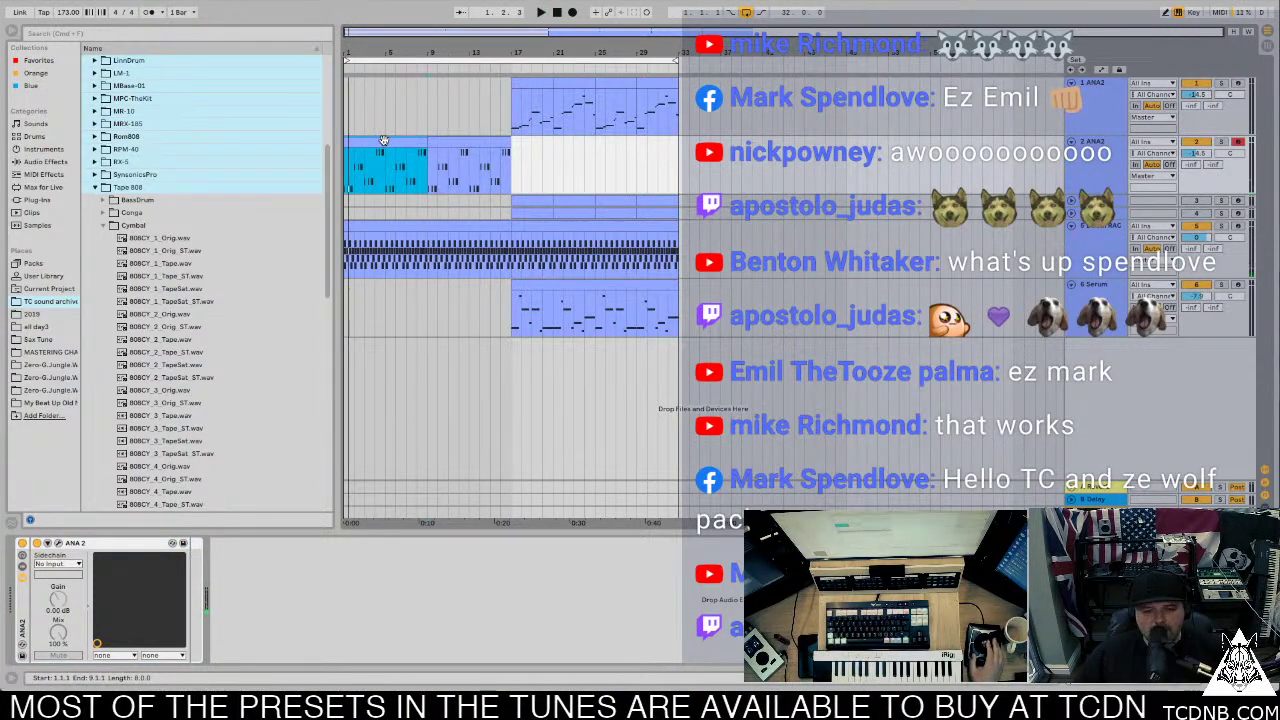
Step: Undo the deletion of the original ANA2 track's clips in bars 1 to 16
{"action": "left_click", "coordinate": [467, 140]}
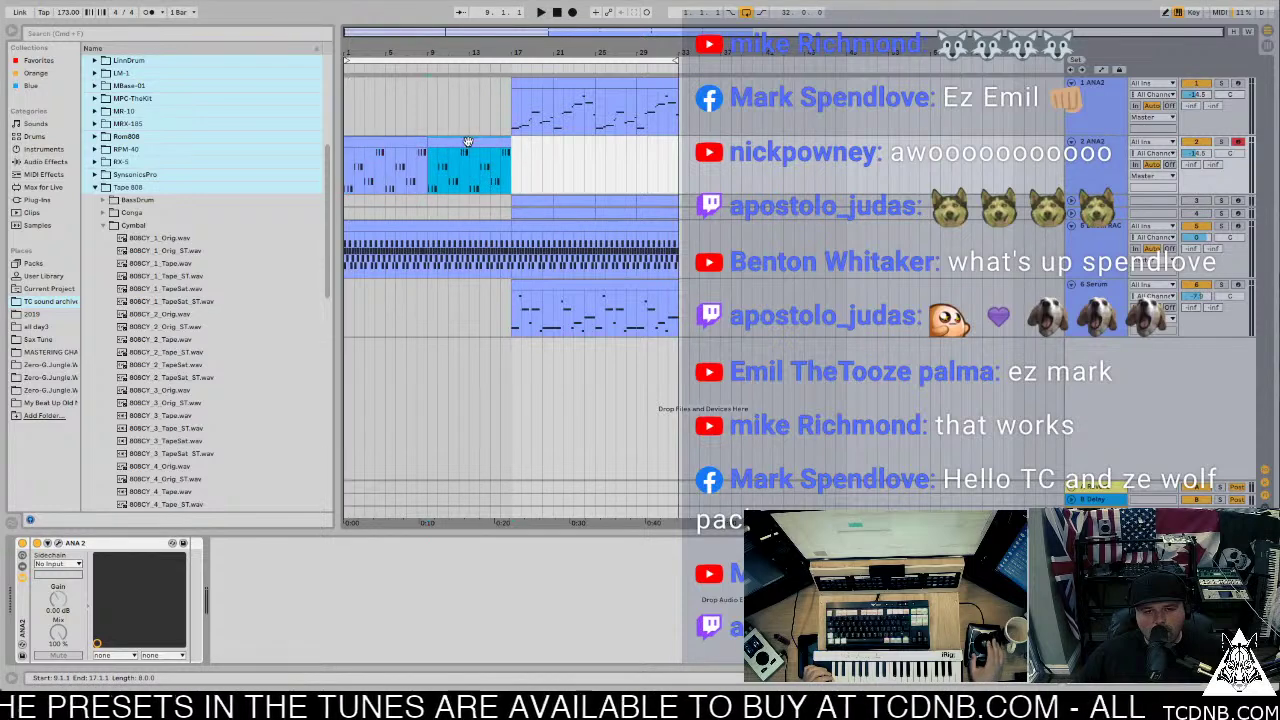
{"action": "key", "text": "Up"}
{"action": "key", "text": "ctrl+z"}
{"action": "key", "text": "ctrl+z"}
{"action": "key", "text": "ctrl+z"}
{"action": "key", "text": "ctrl+z"}
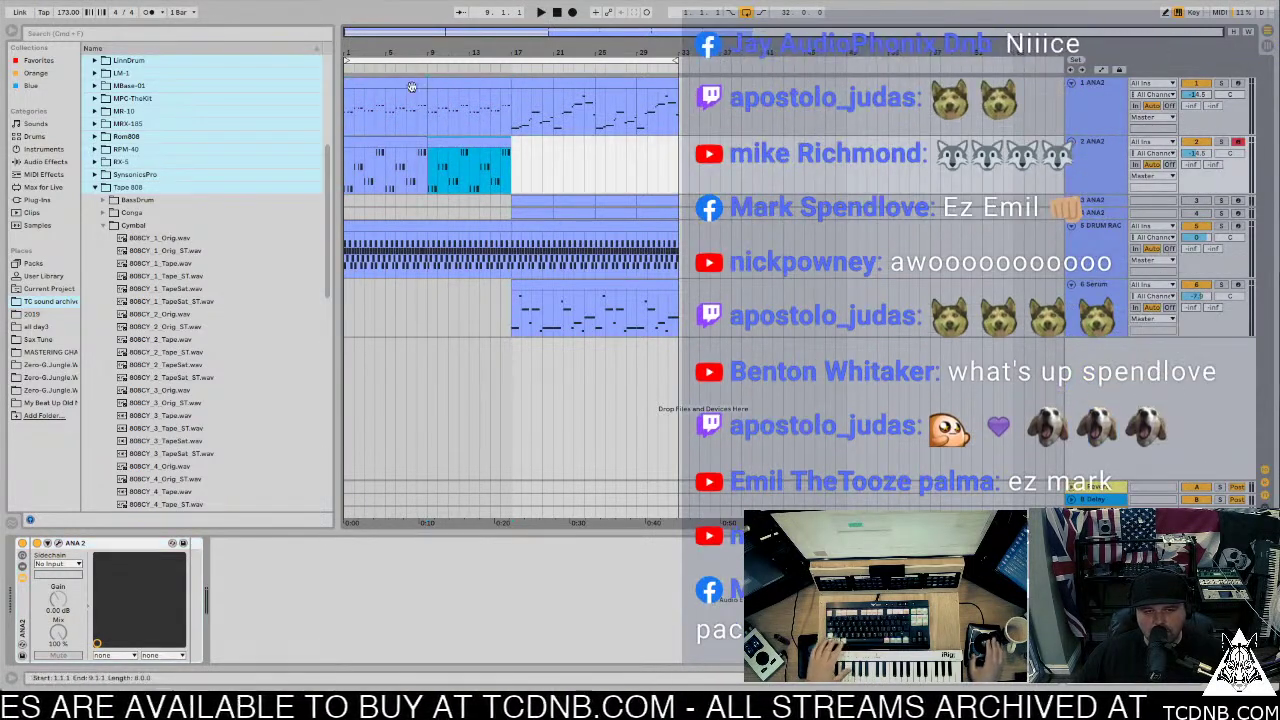
Step: Deactivate the original ANA2 track's two eight-bar clips in bars 1 to 16
{"action": "key", "text": "Up"}
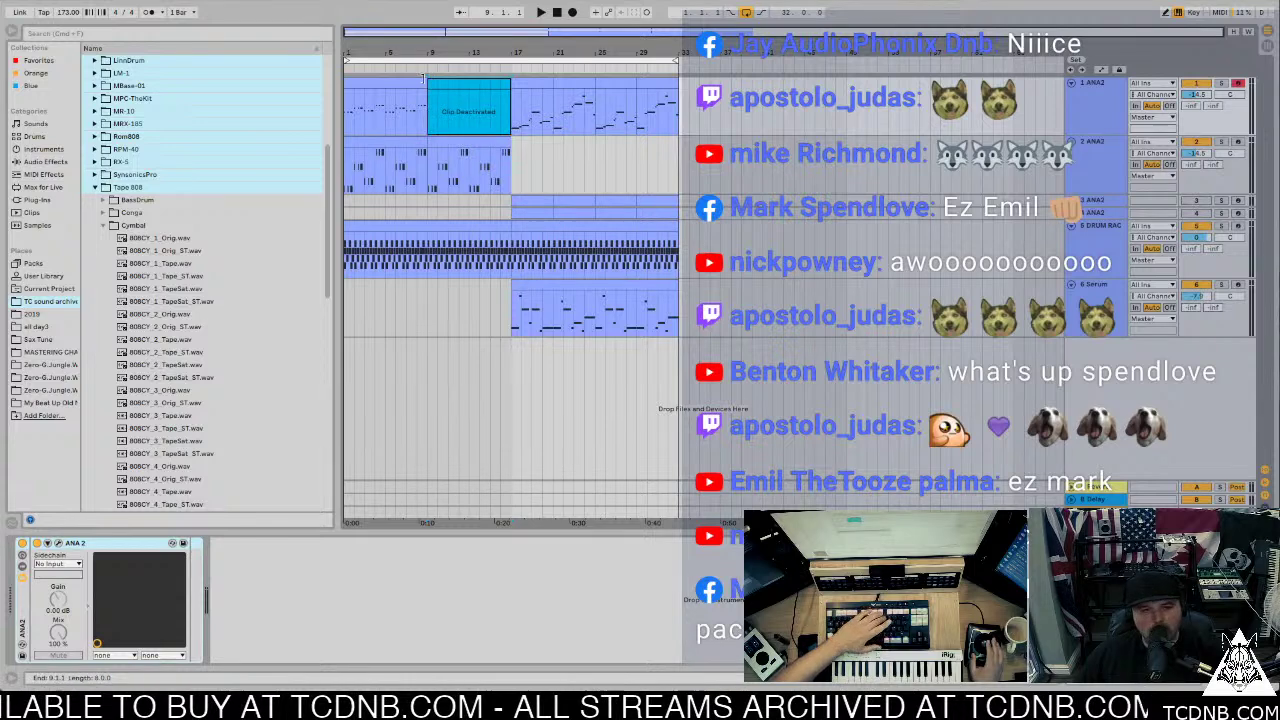
{"action": "left_click", "coordinate": [420, 82]}
{"action": "key", "text": "0"}
Step: In the duplicated ANA2 track's first clip, delete all but the first note of each group in bars 1 to 8
{"action": "left_click", "coordinate": [406, 144]}
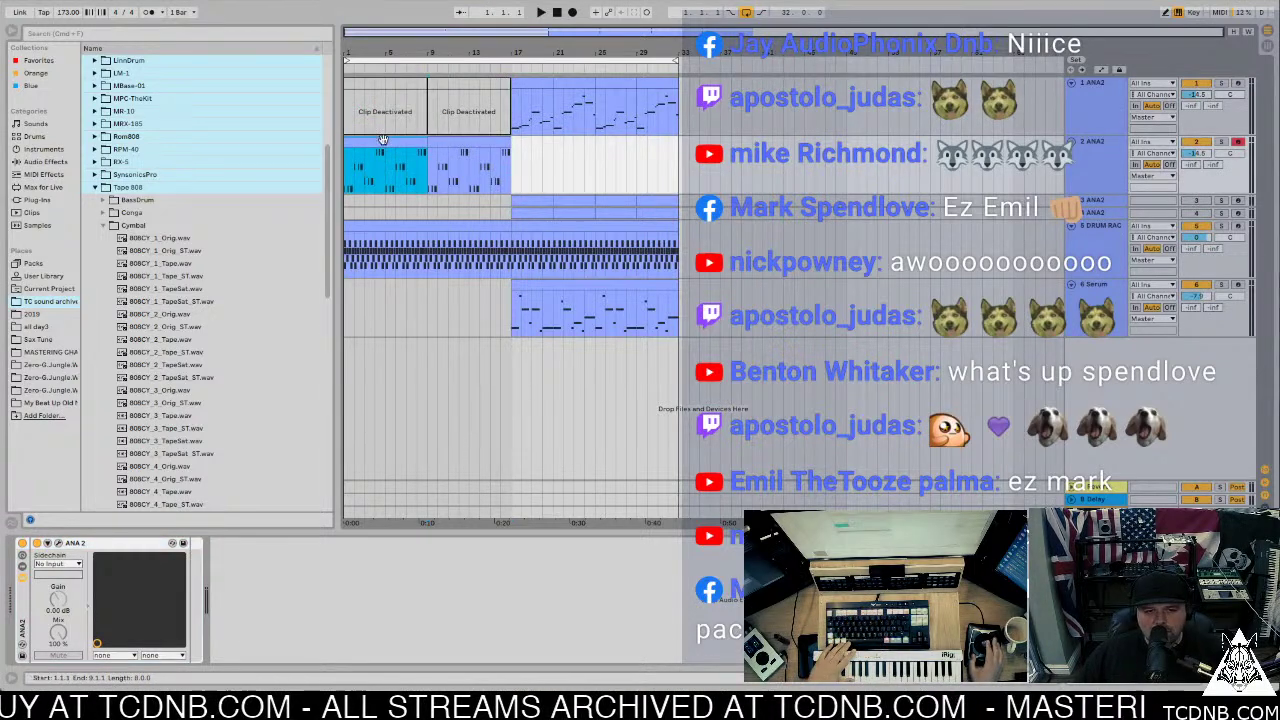
{"action": "double_click", "coordinate": [383, 140]}
{"action": "key", "text": "Delete"}
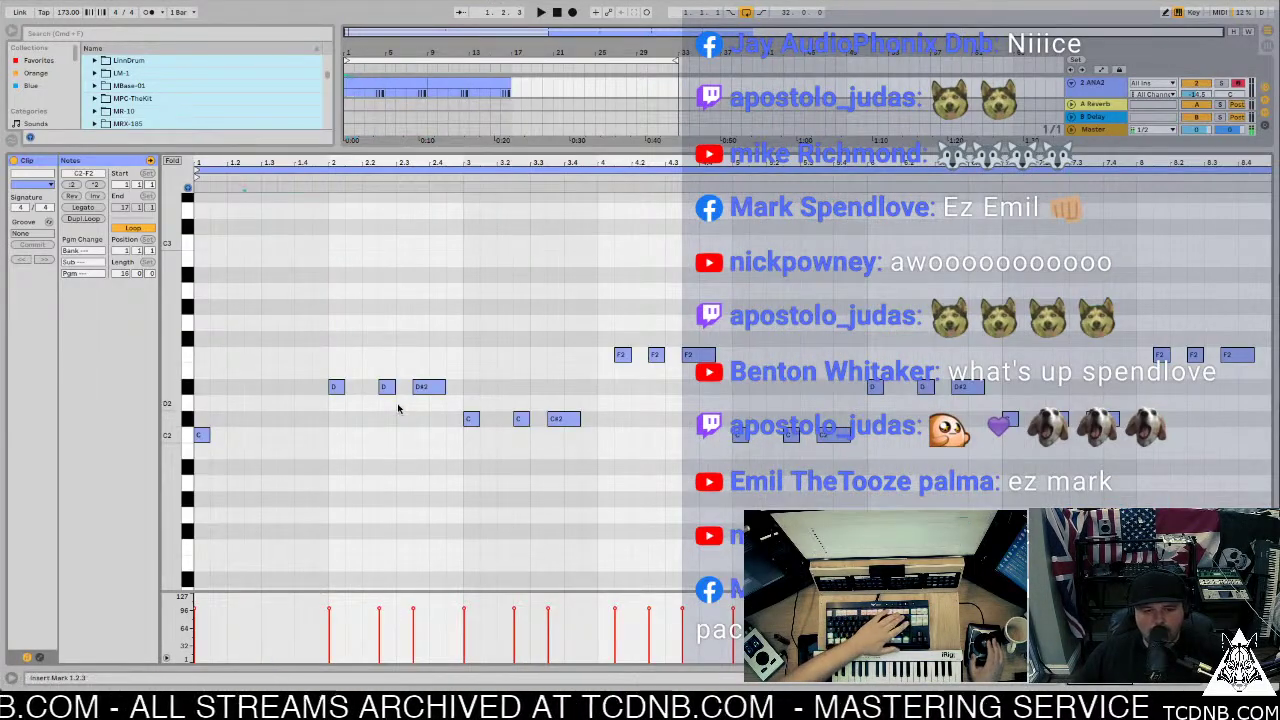
{"action": "key", "text": "Delete"}
{"action": "left_click_drag", "start_coordinate": [527, 454], "coordinate": [716, 346]}
{"action": "key", "text": "Delete"}
{"action": "left_click", "coordinate": [925, 387]}
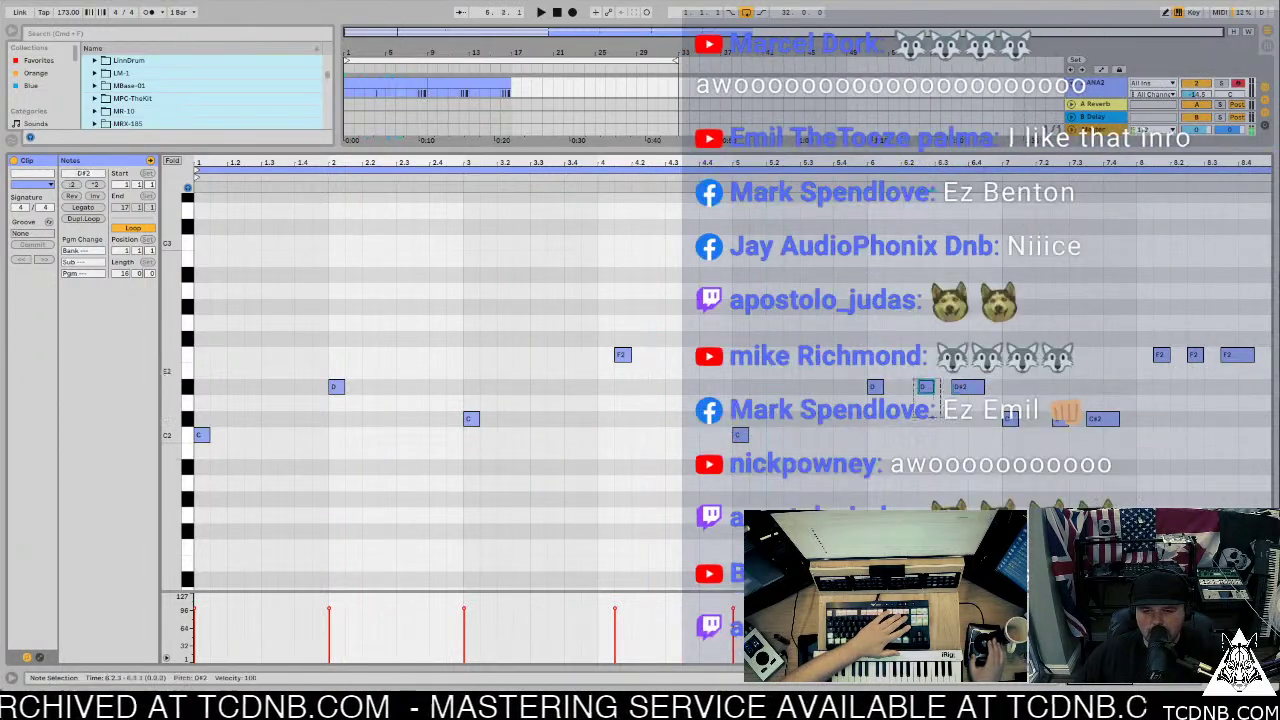
{"action": "key", "text": "Delete"}
{"action": "left_click_drag", "start_coordinate": [1040, 450], "coordinate": [1262, 340]}
{"action": "key", "text": "Delete"}
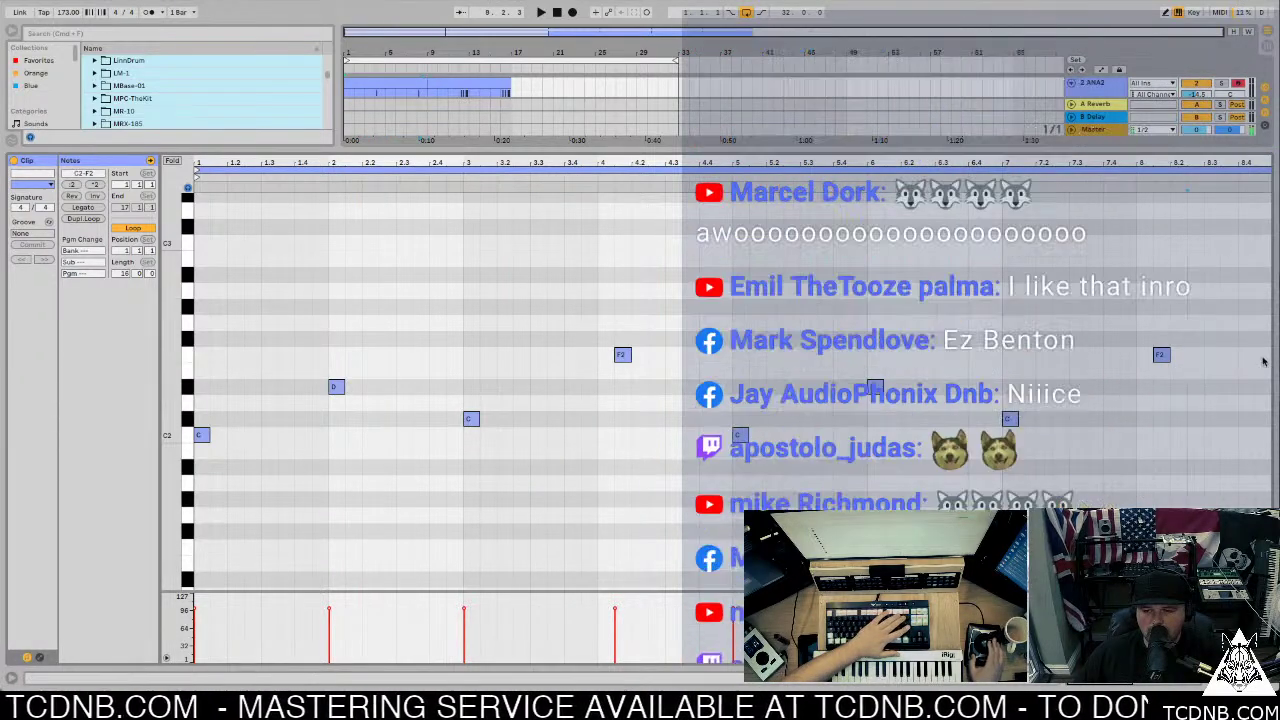
Step: Raise the last note at 8.1.3 to G2, then select all the notes and apply Legato
{"action": "left_click_drag", "start_coordinate": [1218, 378], "coordinate": [1105, 333]}
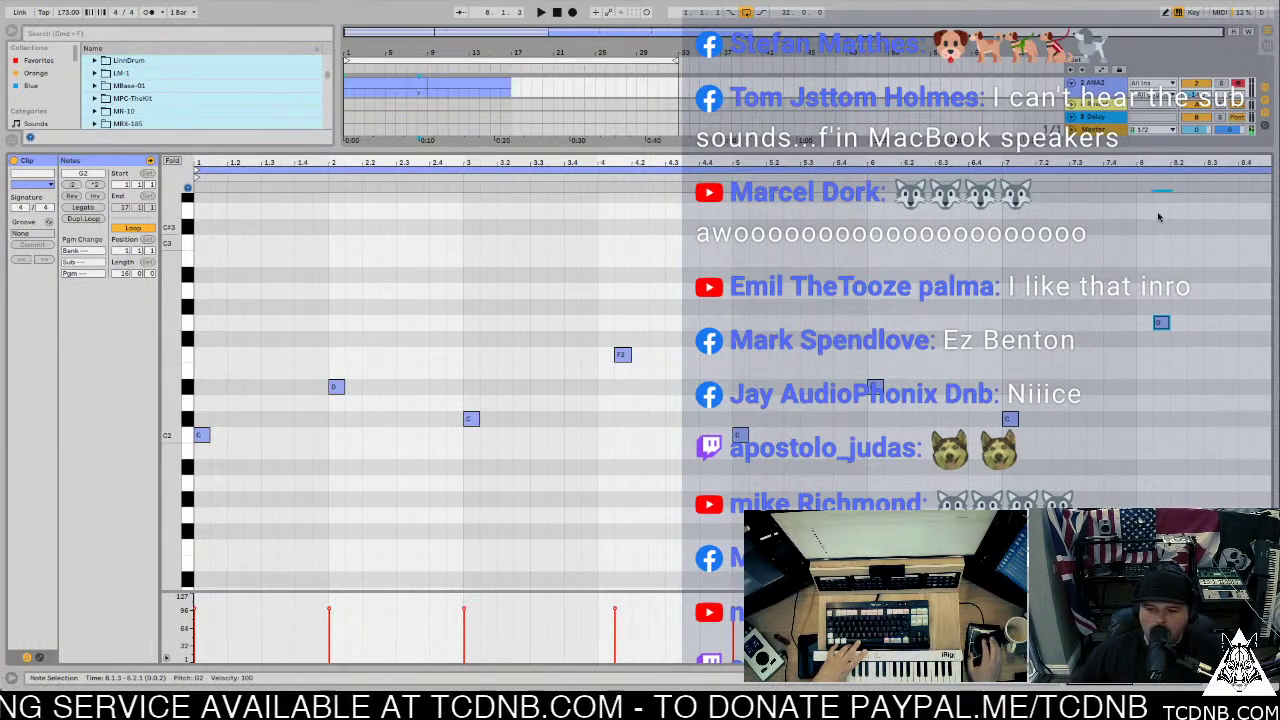
{"action": "left_click_drag", "start_coordinate": [1213, 280], "coordinate": [200, 438]}
{"action": "left_click", "coordinate": [85, 207]}
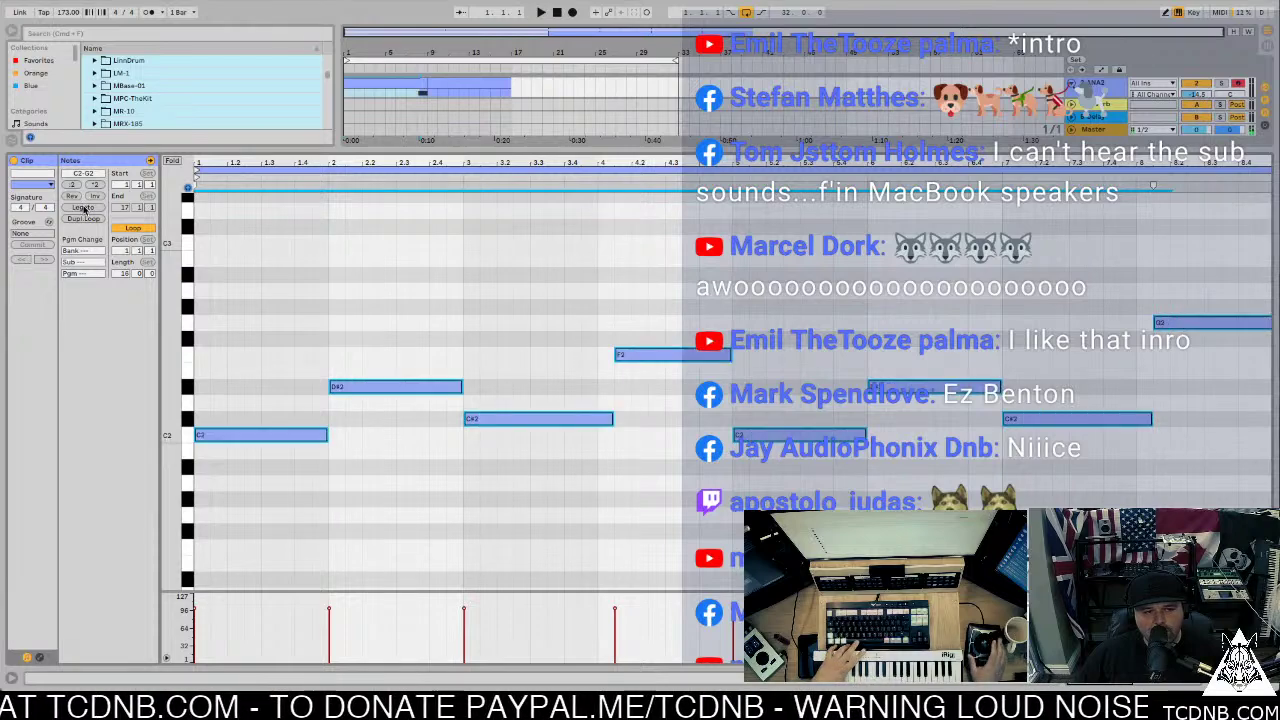
Step: Play back the sustained notes and save the current set, agreeing to stop the audio
{"action": "key", "text": "space"}
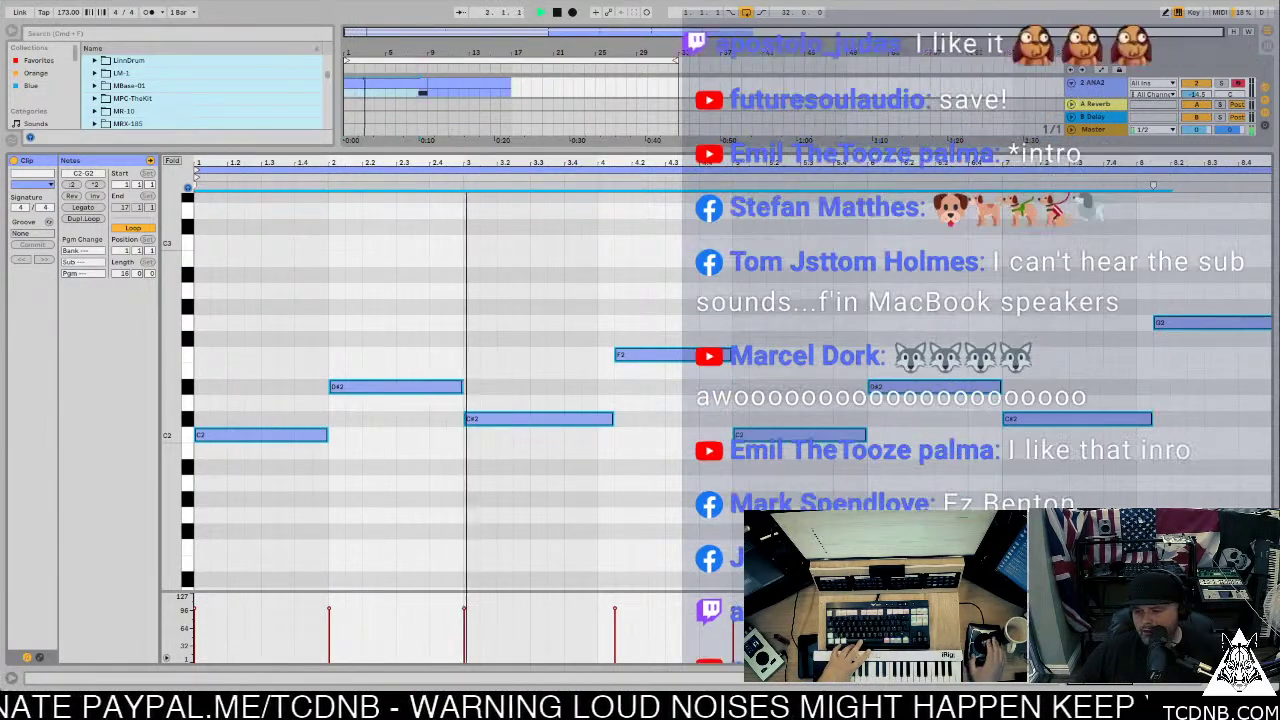
{"action": "key", "text": "ctrl+s"}
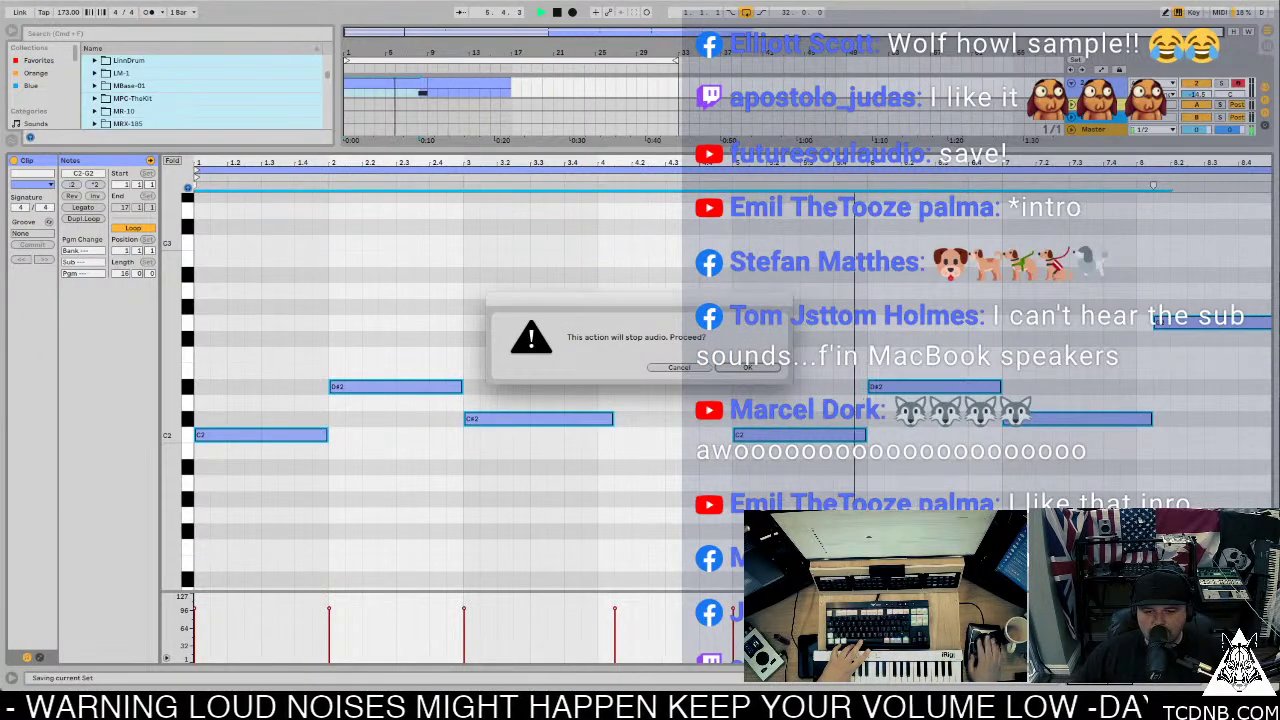
{"action": "left_click", "coordinate": [751, 369]}
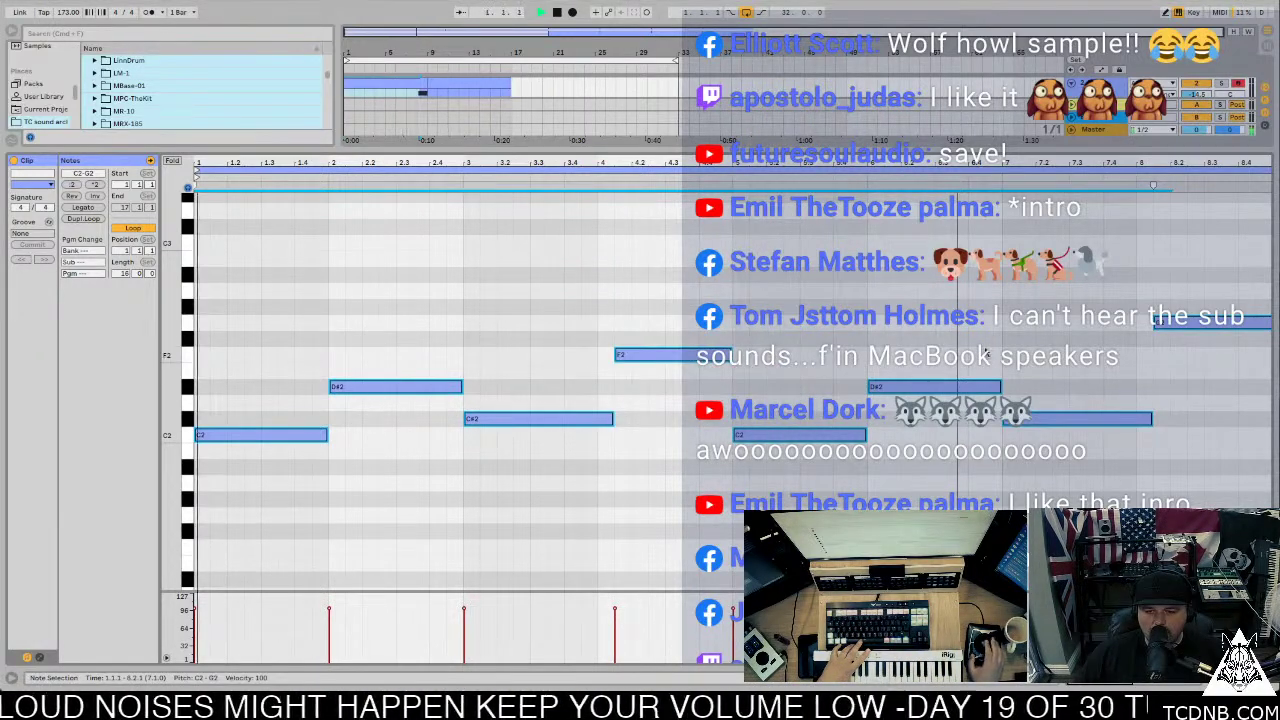
Step: Replace the clip's long final note with a G2 at 8.1.3 and an F#2 from 8.3.1, trimmed to end at 9.1.1
{"action": "left_click", "coordinate": [857, 187]}
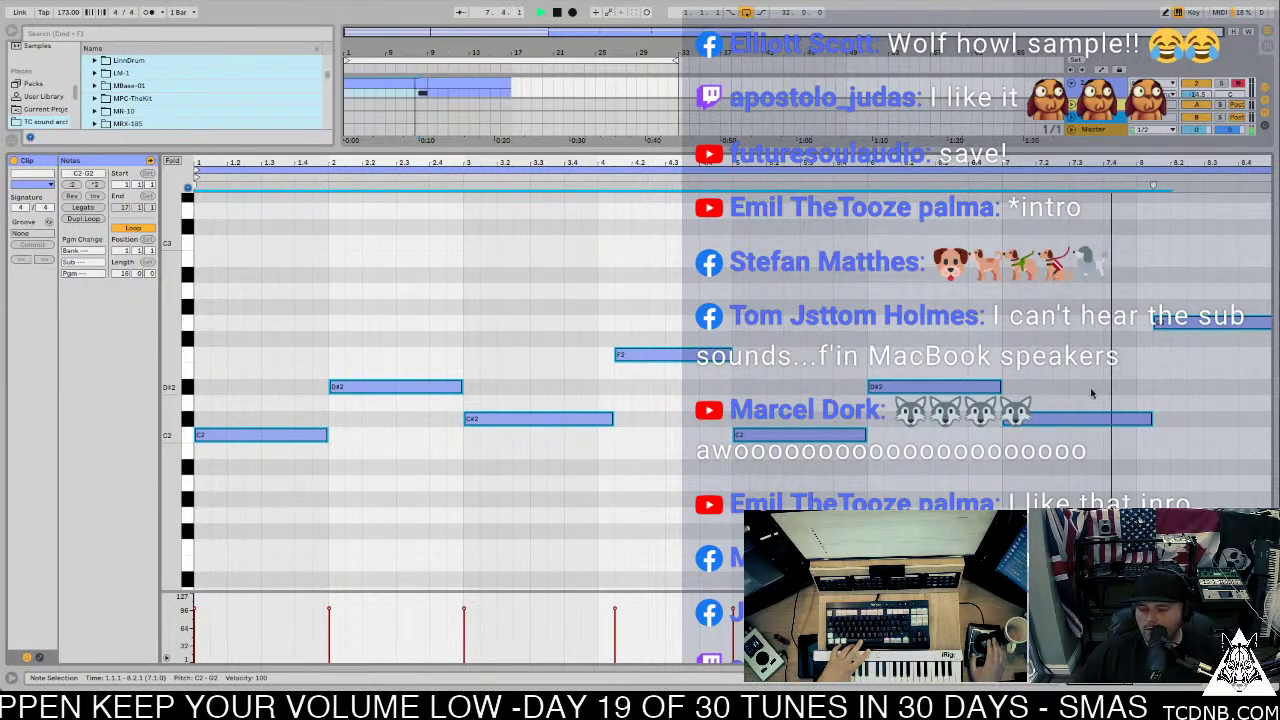
{"action": "left_click", "coordinate": [1197, 318]}
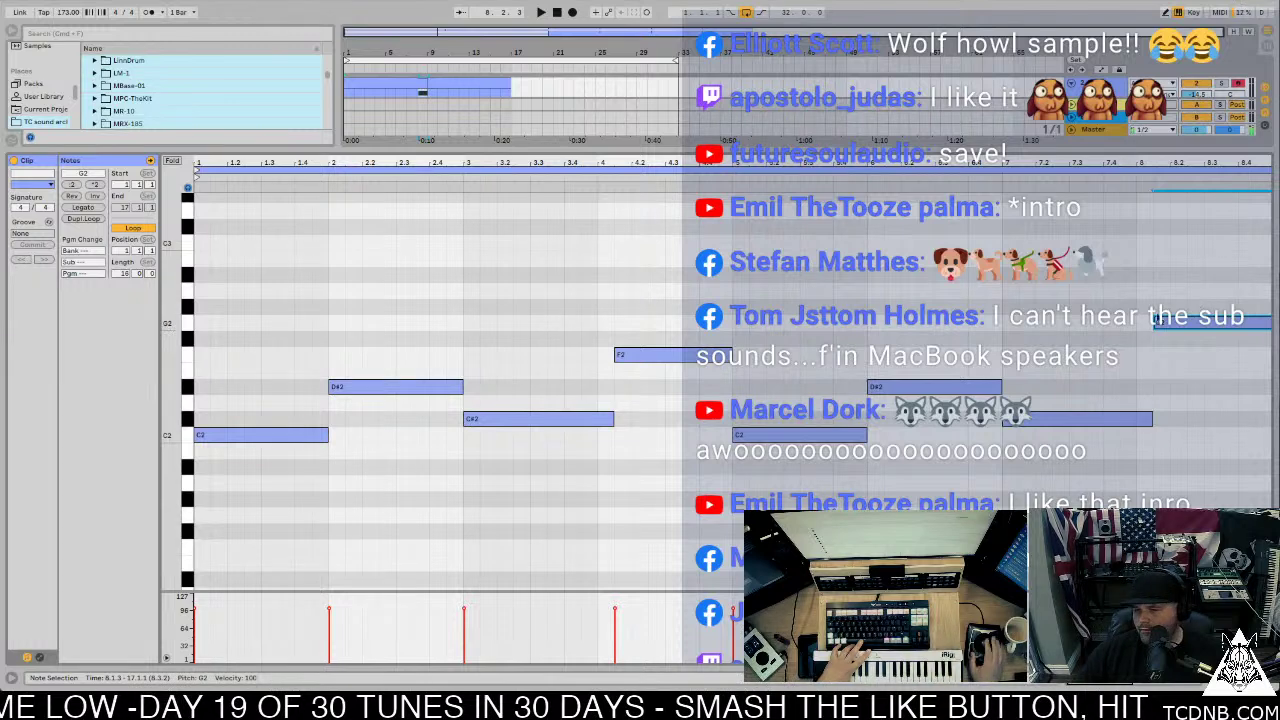
{"action": "scroll", "coordinate": [430, 380], "scroll_direction": "right", "scroll_amount": 3}
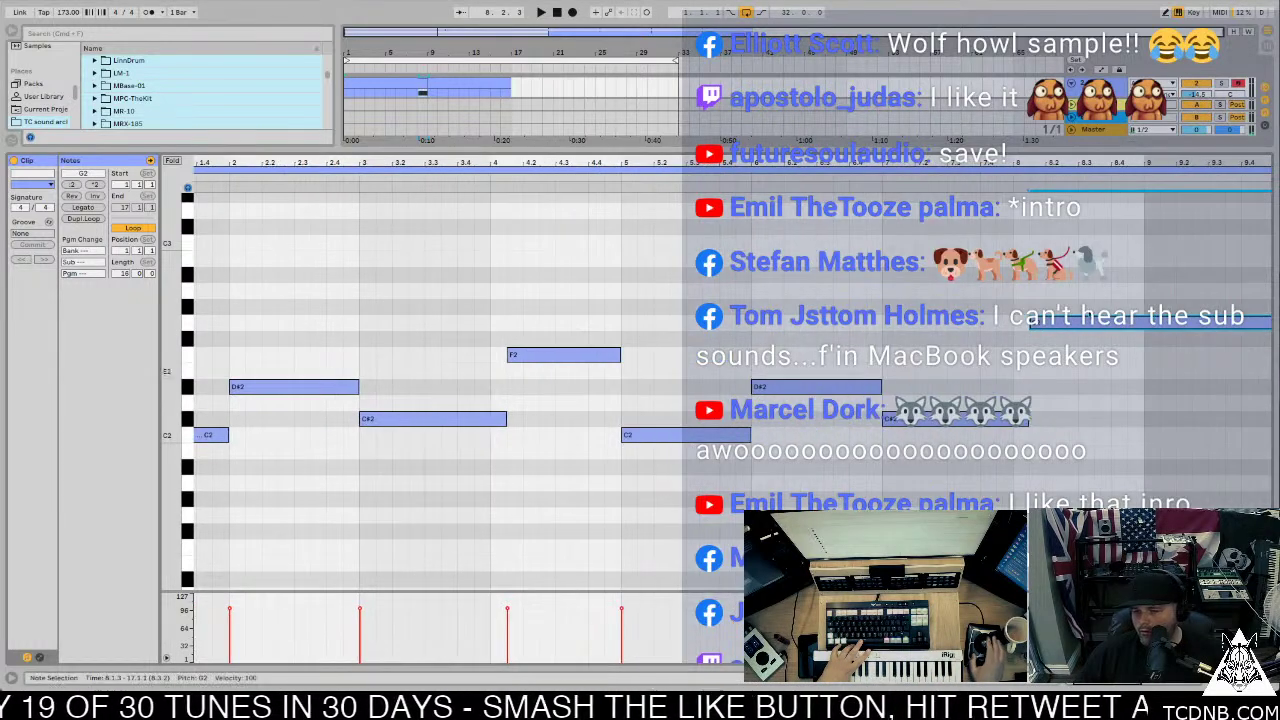
{"action": "double_click", "coordinate": [1058, 318]}
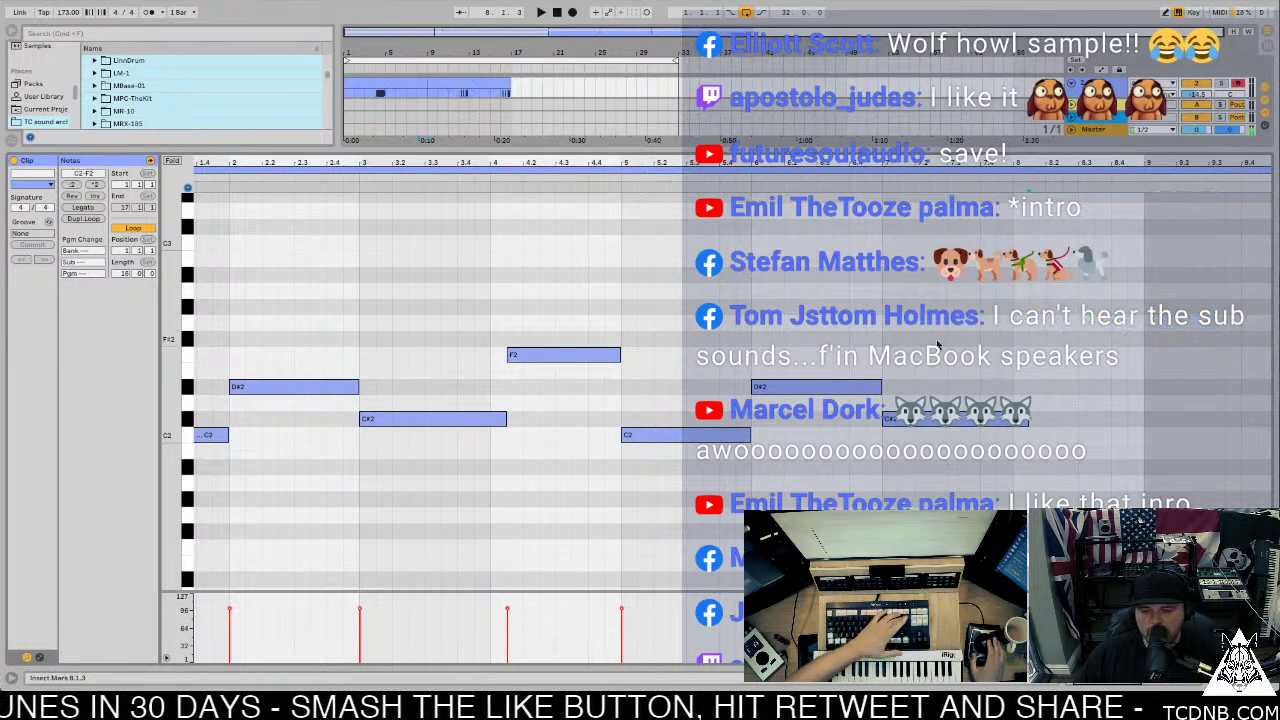
{"action": "left_click_drag", "start_coordinate": [786, 387], "coordinate": [1130, 345]}
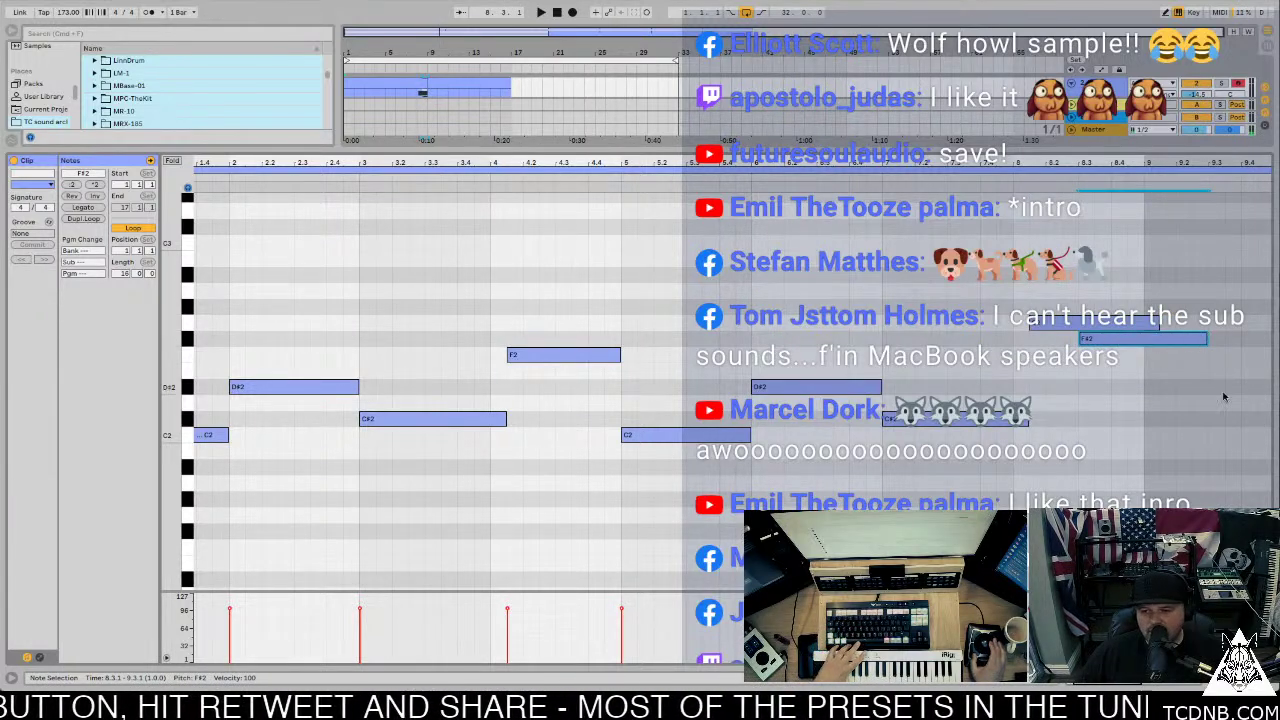
{"action": "left_click", "coordinate": [1140, 320], "text": "shift"}
{"action": "mouse_move", "coordinate": [1157, 325]}
{"action": "left_mouse_down"}
{"action": "mouse_move", "coordinate": [1080, 327]}
{"action": "mouse_move", "coordinate": [1137, 340]}
{"action": "left_mouse_up"}
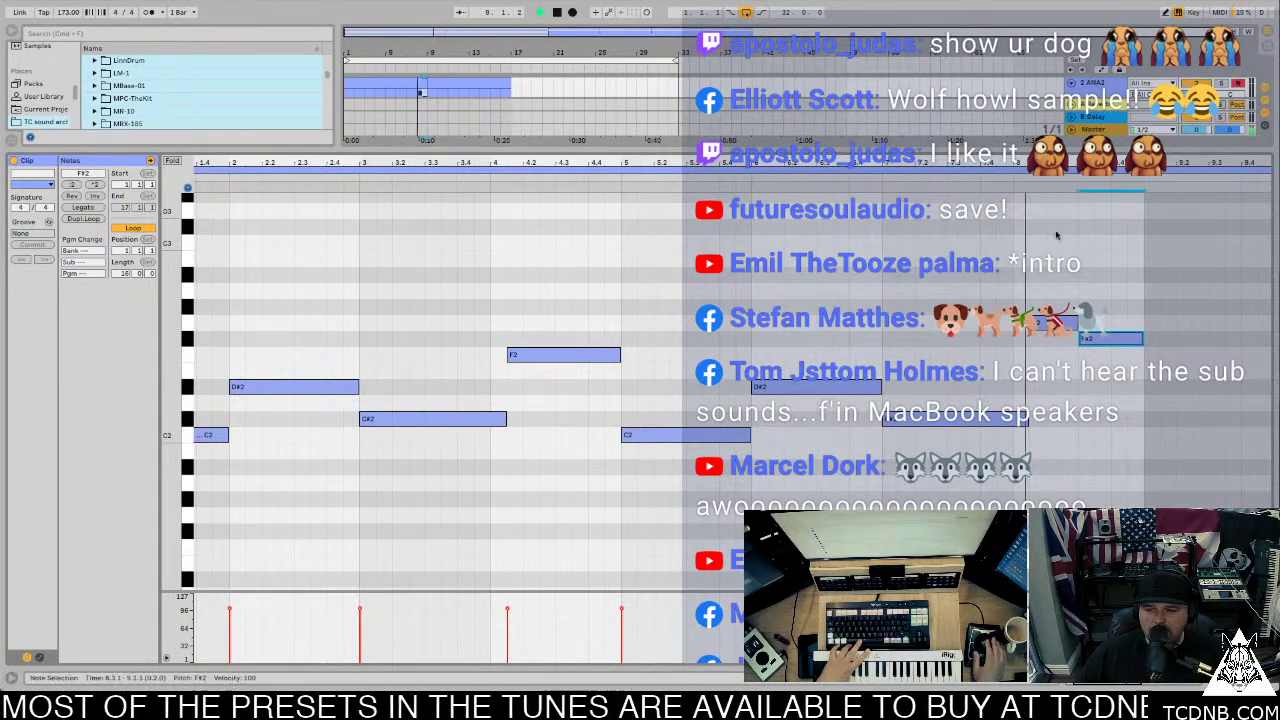
{"action": "key", "text": "super+alt+l"}
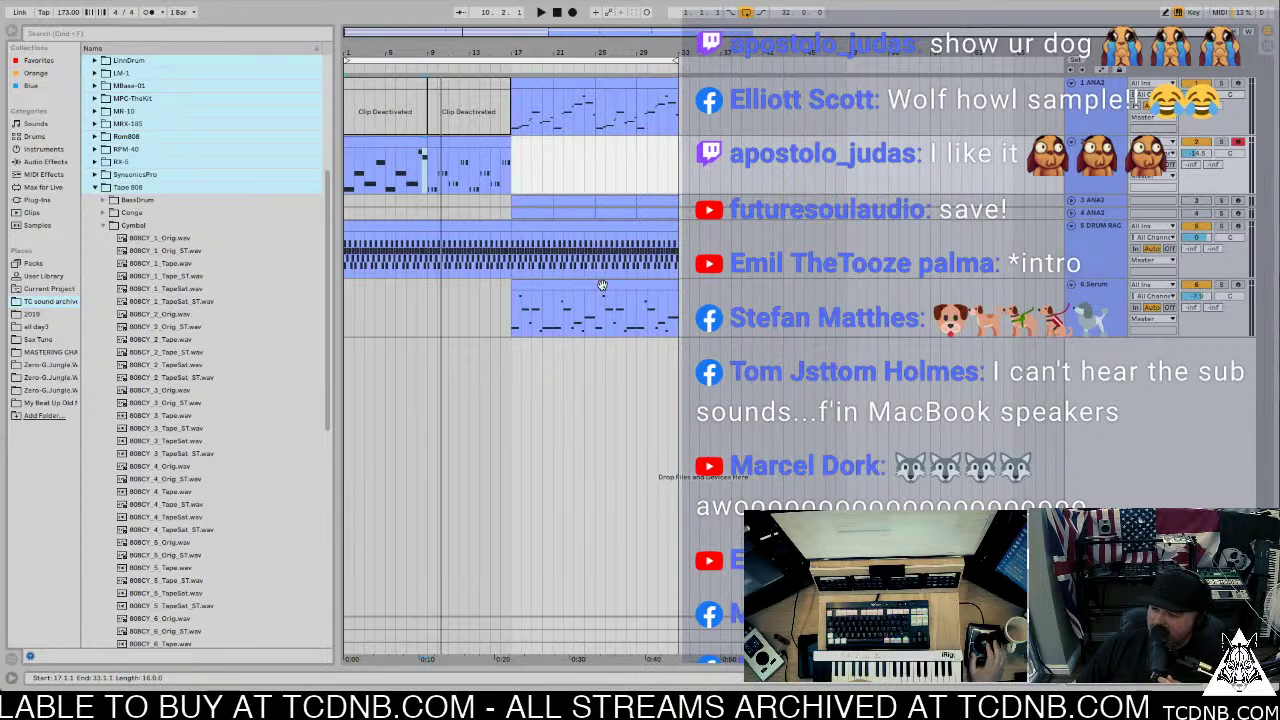
Step: Replace the duplicated ANA2 track's clip in bars 9 to 16 with a copy of the edited first clip, then play from bar 1
{"action": "key", "text": "Escape"}
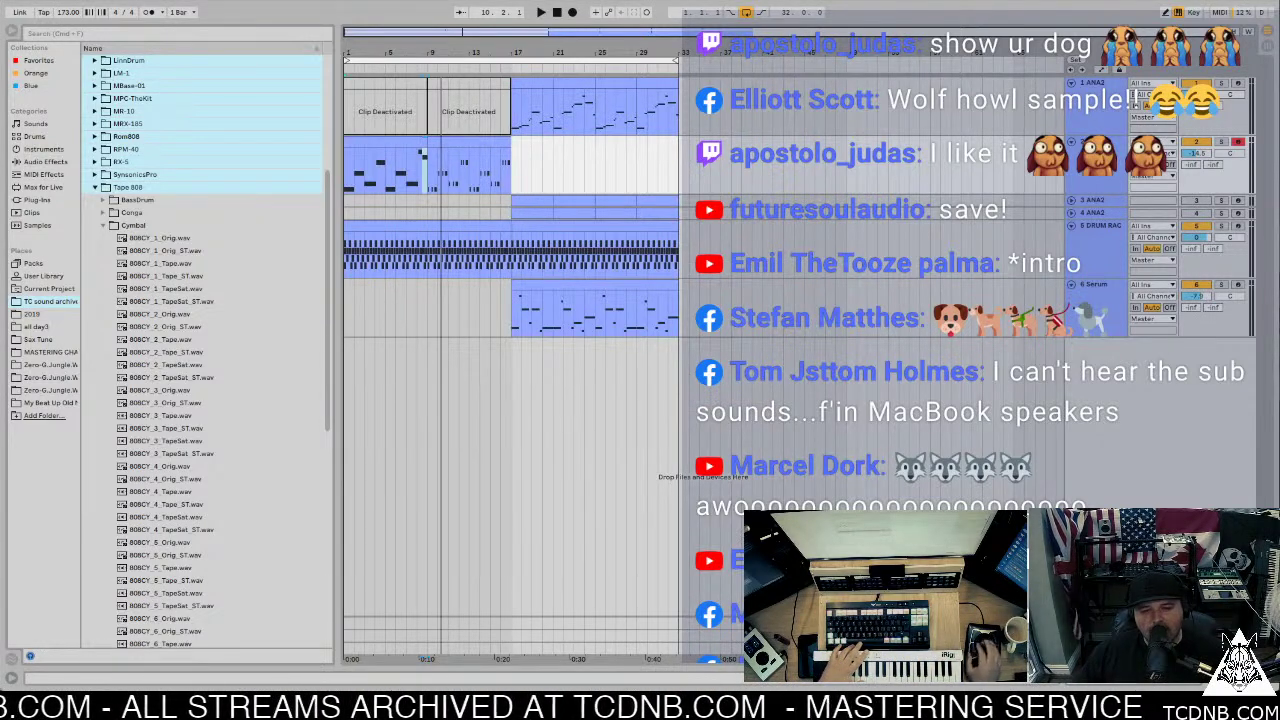
{"action": "left_click", "coordinate": [473, 150]}
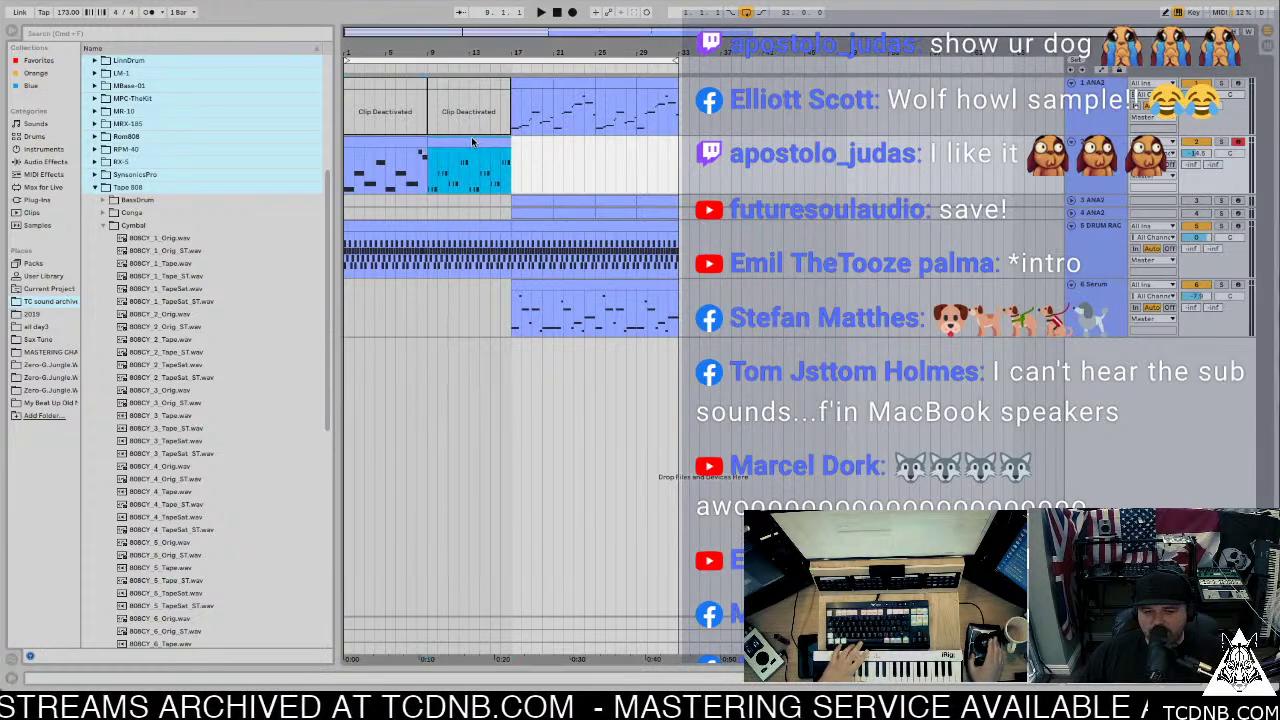
{"action": "mouse_move", "coordinate": [472, 137]}
{"action": "left_mouse_down"}
{"action": "mouse_move", "coordinate": [385, 160]}
{"action": "mouse_move", "coordinate": [450, 110]}
{"action": "mouse_move", "coordinate": [468, 157]}
{"action": "mouse_move", "coordinate": [455, 157]}
{"action": "left_mouse_up"}
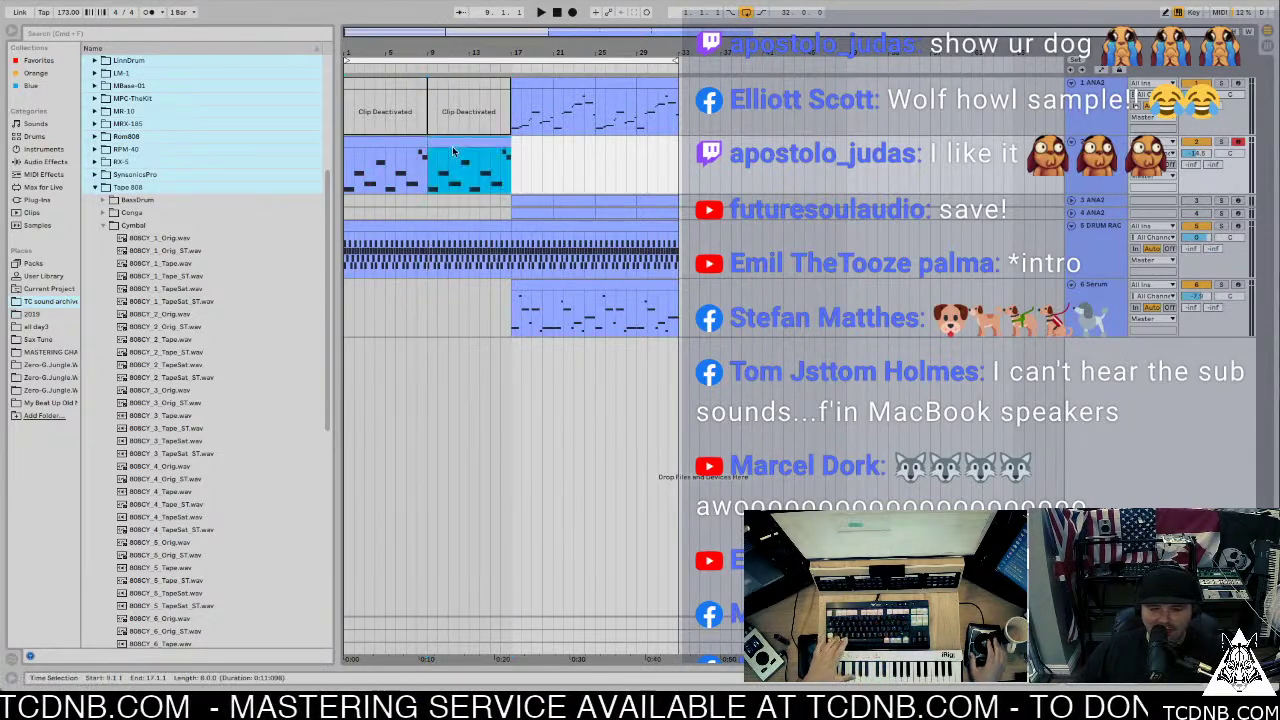
{"action": "left_click", "coordinate": [382, 142]}
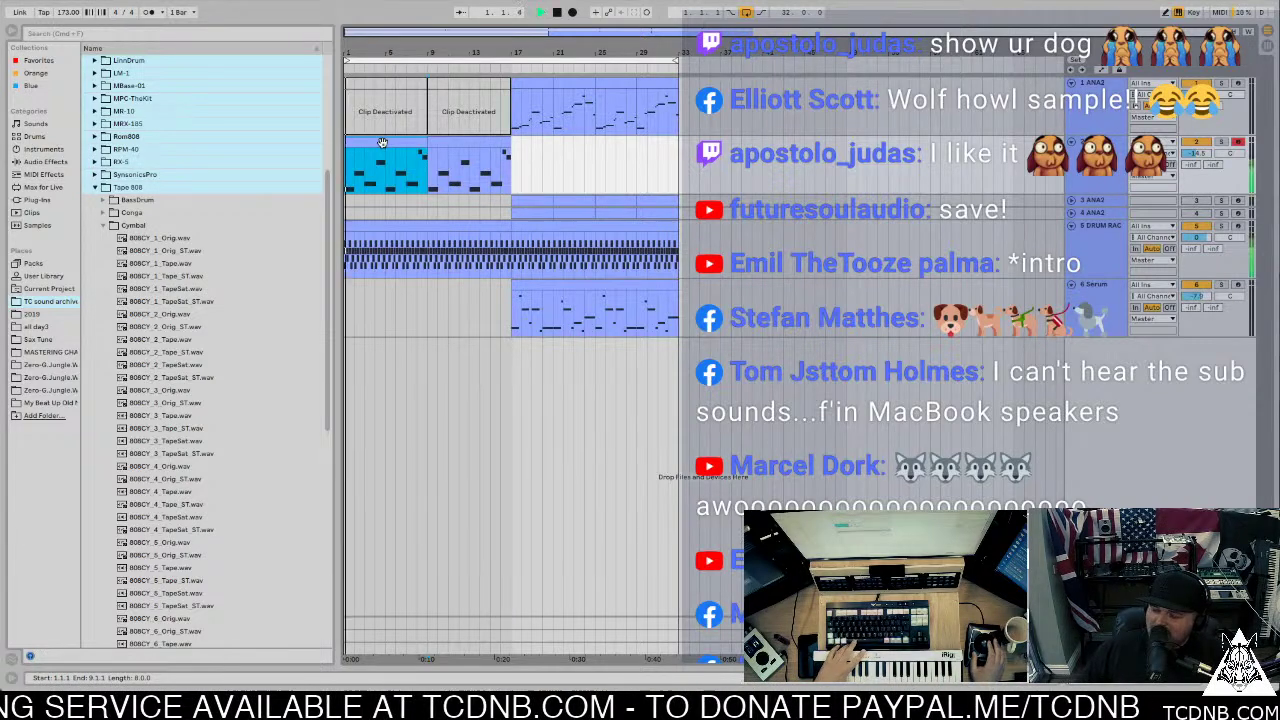
Step: Open the duplicated track's ANA 2 instrument during playback, show its chord memory editor and turn on Preset Lock
{"action": "left_click", "coordinate": [1120, 148]}
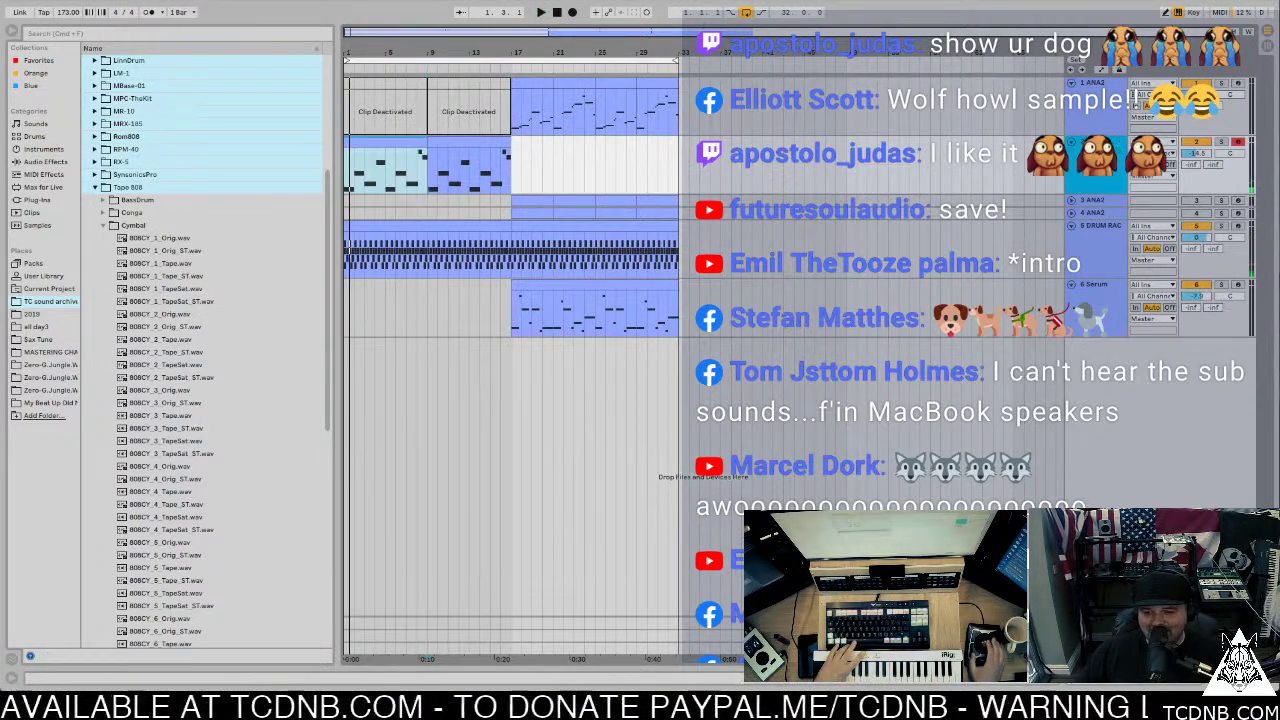
{"action": "key", "text": "shift+Tab"}
{"action": "key", "text": "space"}
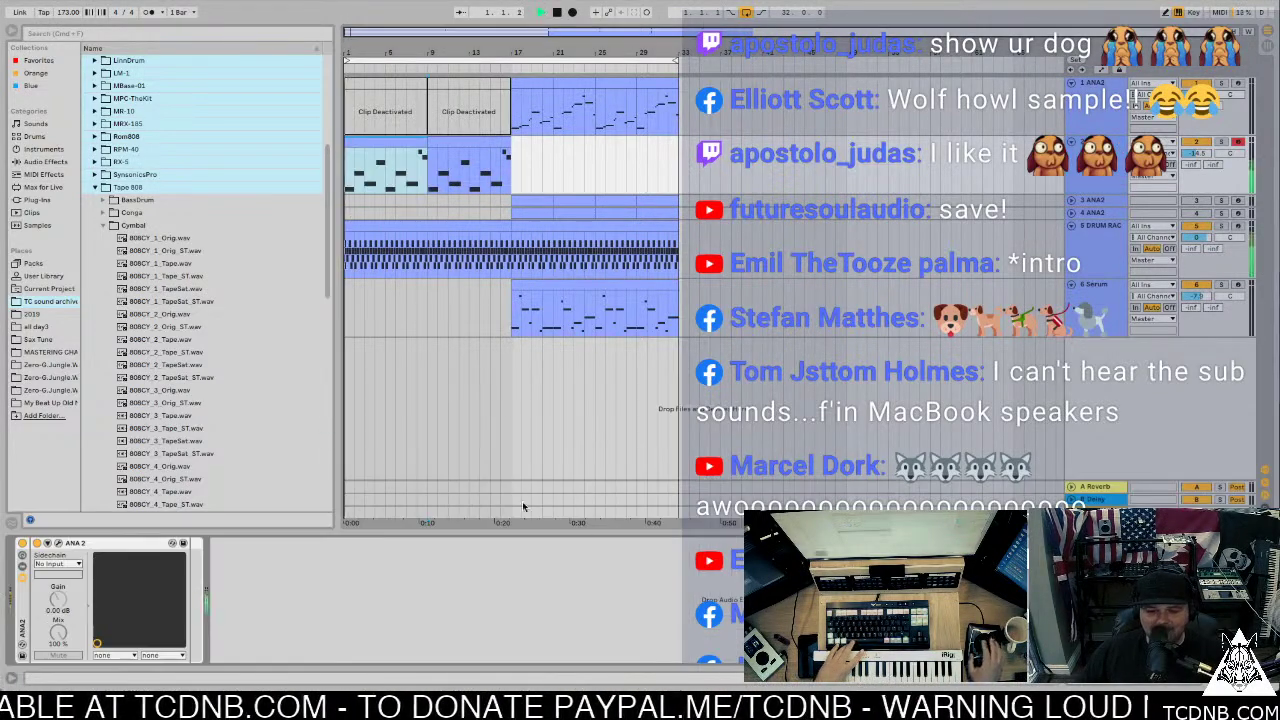
{"action": "left_click", "coordinate": [59, 543]}
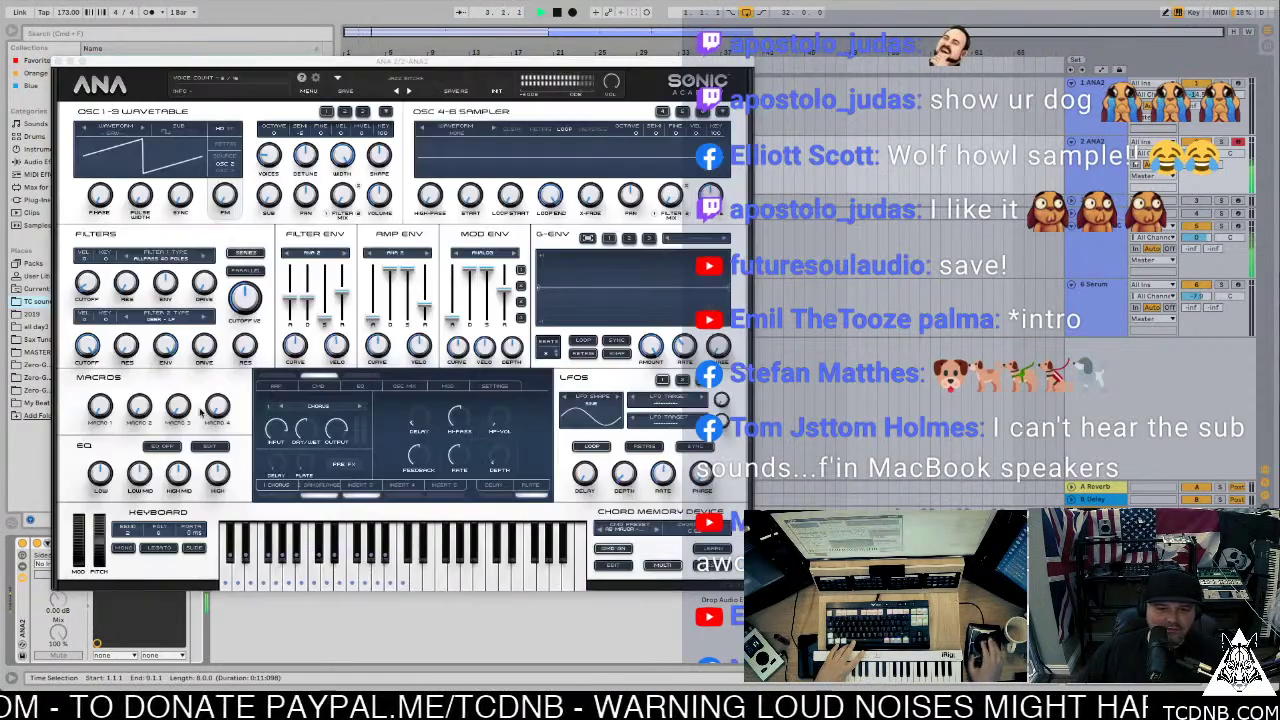
{"action": "left_click", "coordinate": [615, 567]}
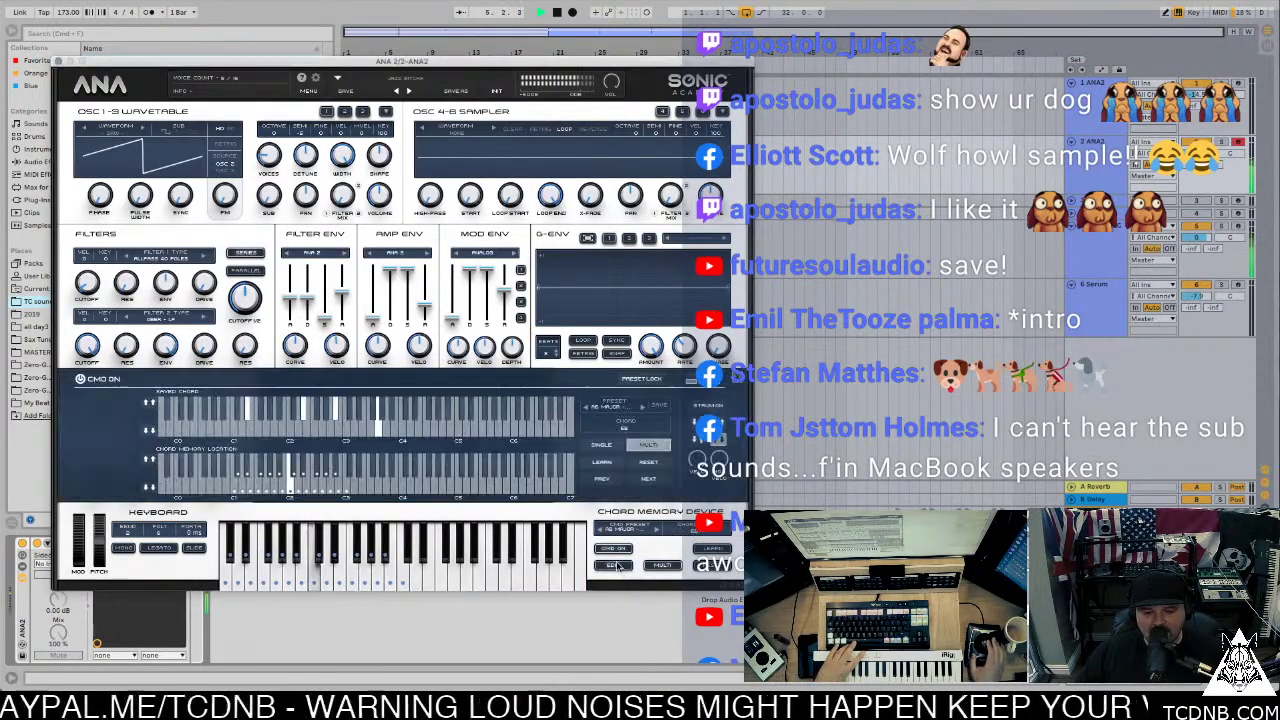
{"action": "left_click", "coordinate": [642, 379]}
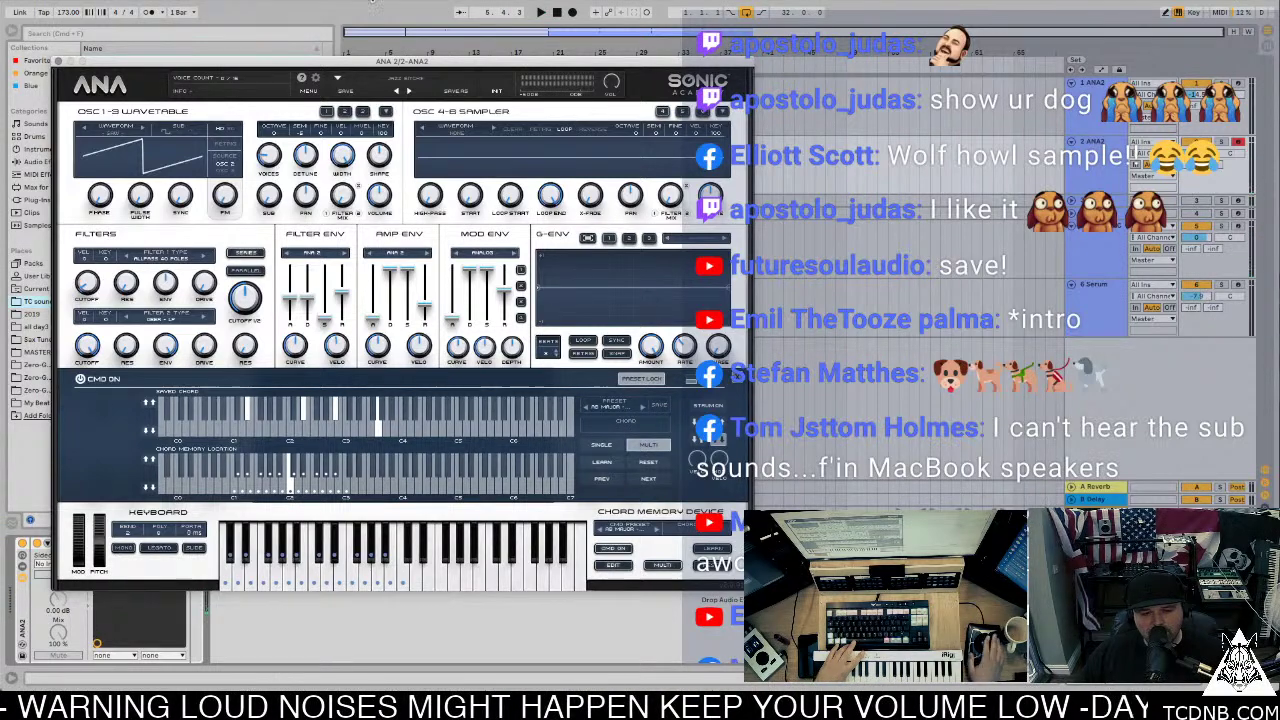
Step: Filter the ANA 2 presets to the Plucks category, load Absolute Arp and audition the following presets up to Angel Harp
{"action": "left_click", "coordinate": [410, 78]}
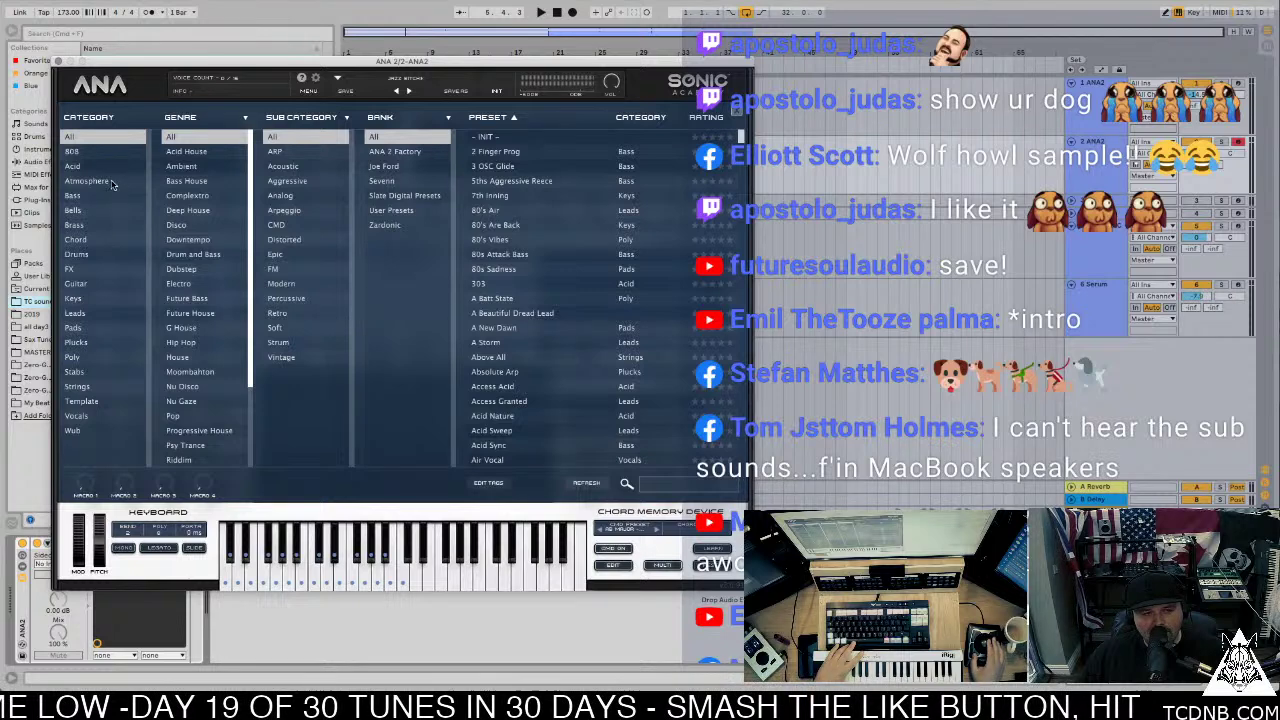
{"action": "left_click", "coordinate": [98, 343]}
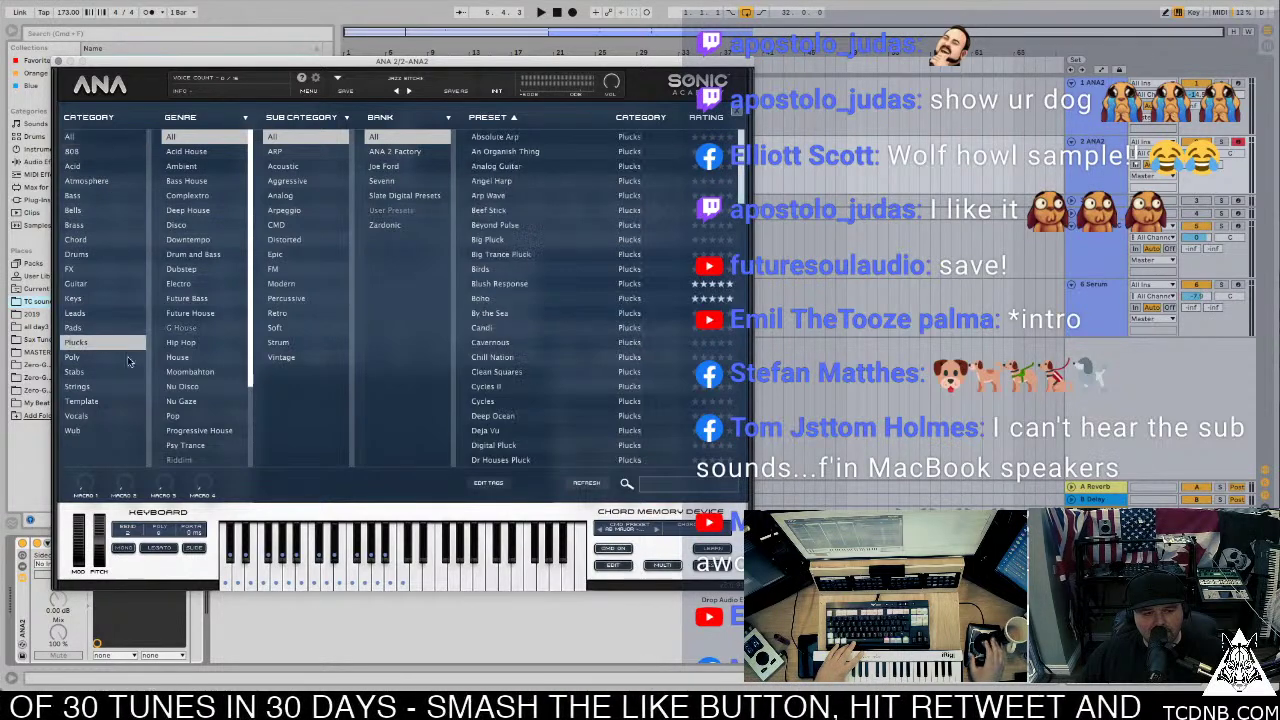
{"action": "left_click", "coordinate": [538, 165]}
{"action": "left_click", "coordinate": [514, 138]}
{"action": "double_click", "coordinate": [514, 140]}
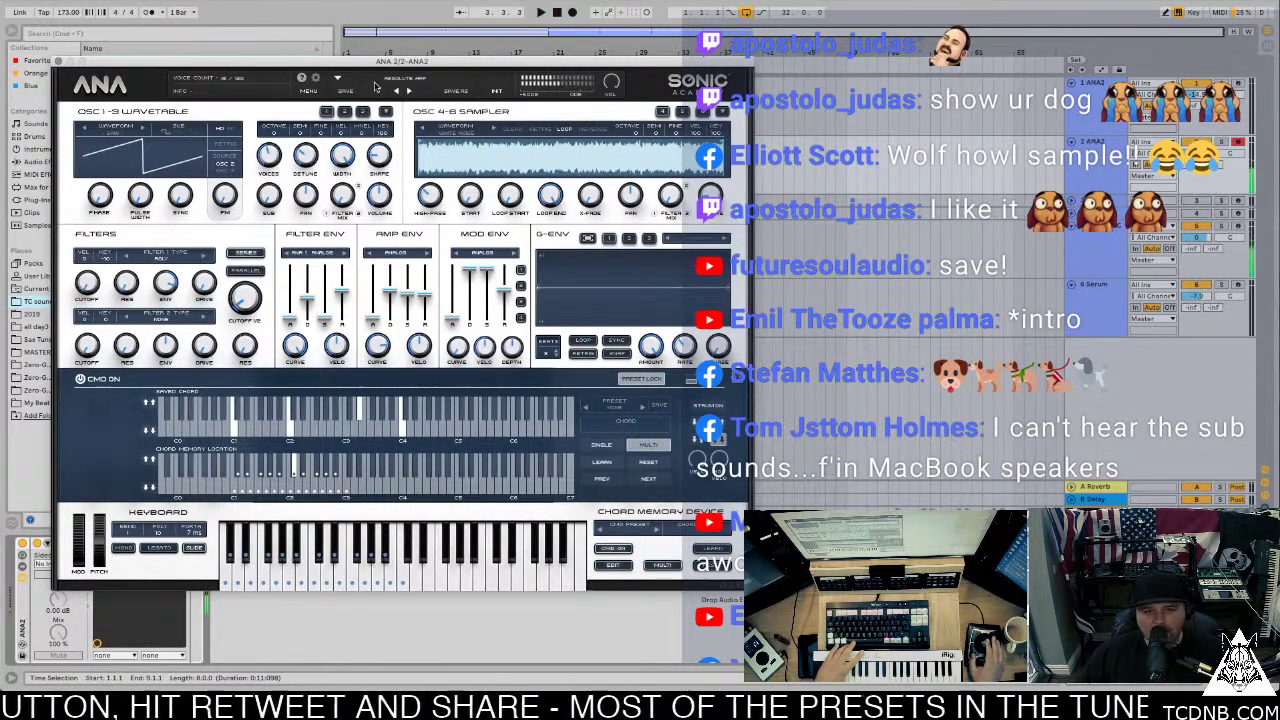
{"action": "left_click", "coordinate": [408, 92]}
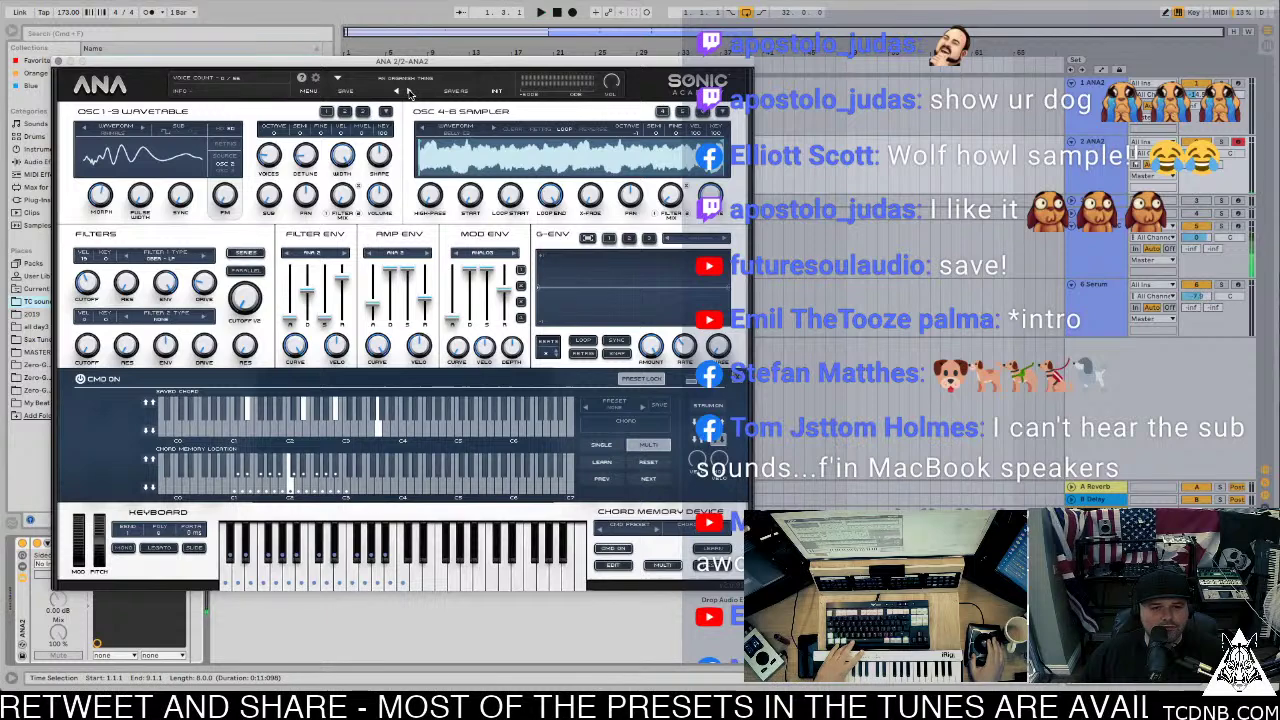
{"action": "left_click", "coordinate": [408, 92]}
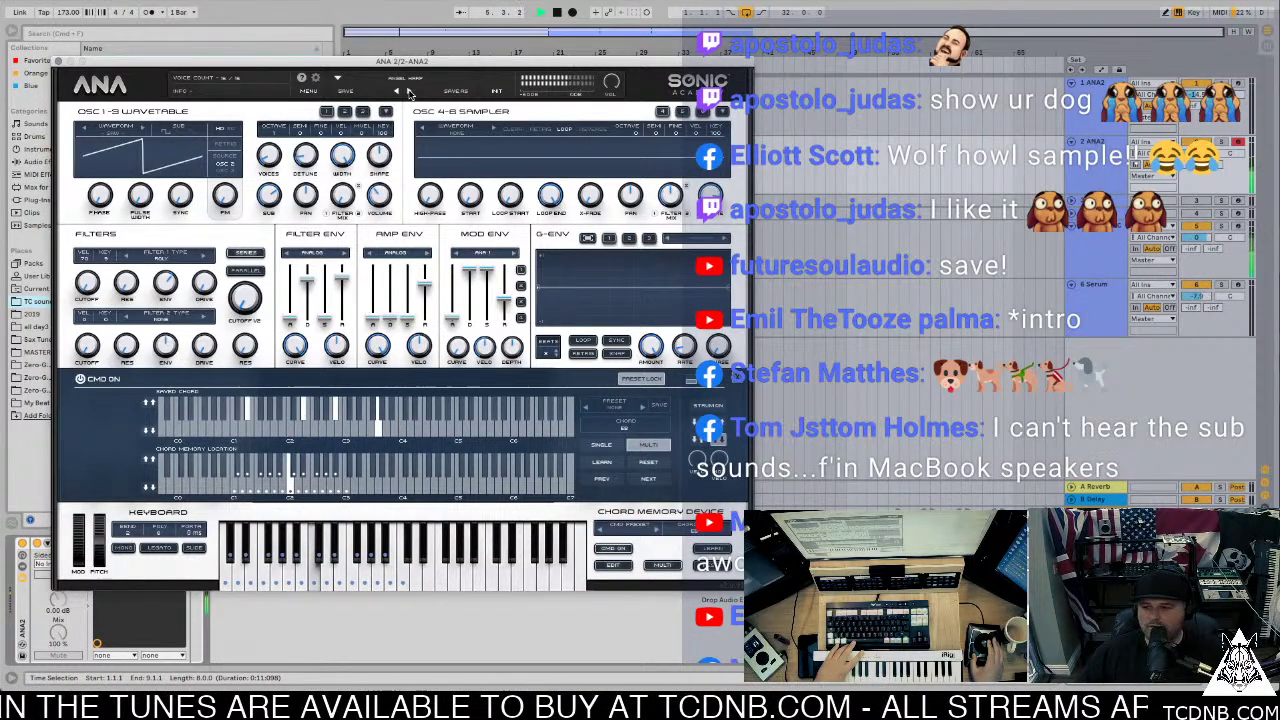
Step: Move the ANA 2 window aside and check the original ANA2 track's instrument settings, closing that second window again
{"action": "left_click_drag", "start_coordinate": [466, 64], "coordinate": [490, 92]}
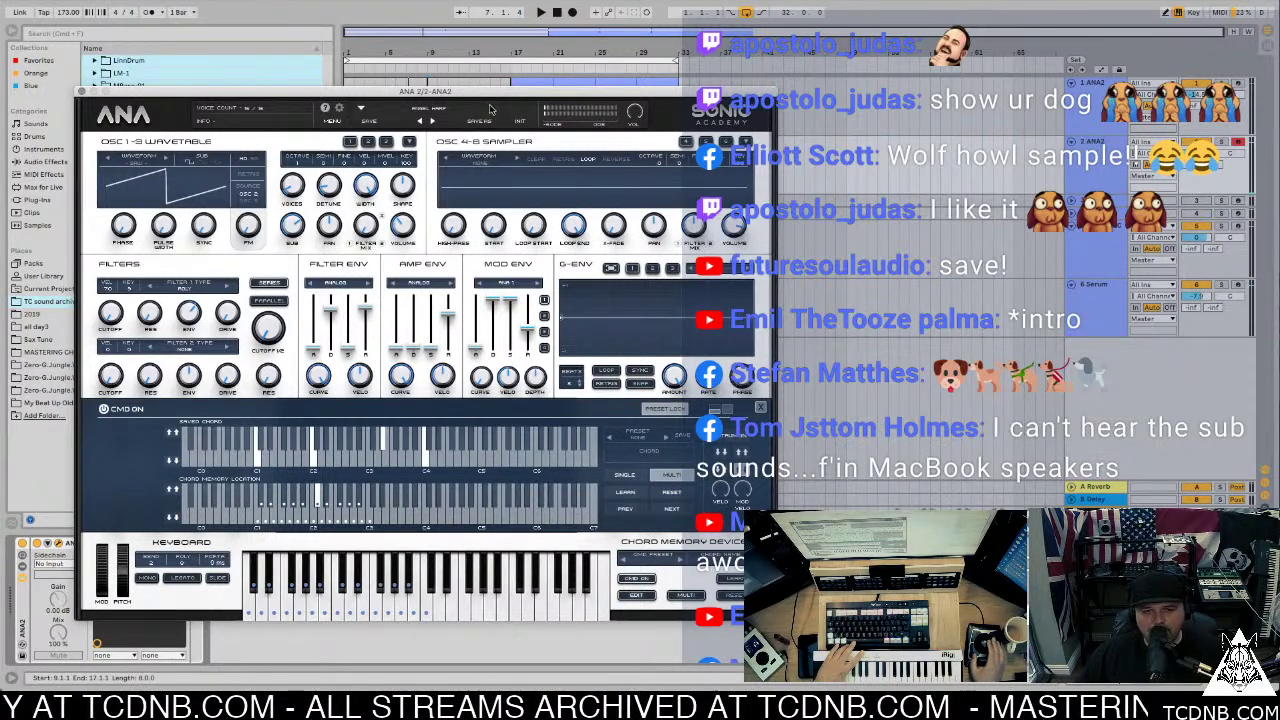
{"action": "left_click_drag", "start_coordinate": [490, 95], "coordinate": [632, 37]}
{"action": "left_click", "coordinate": [1099, 100]}
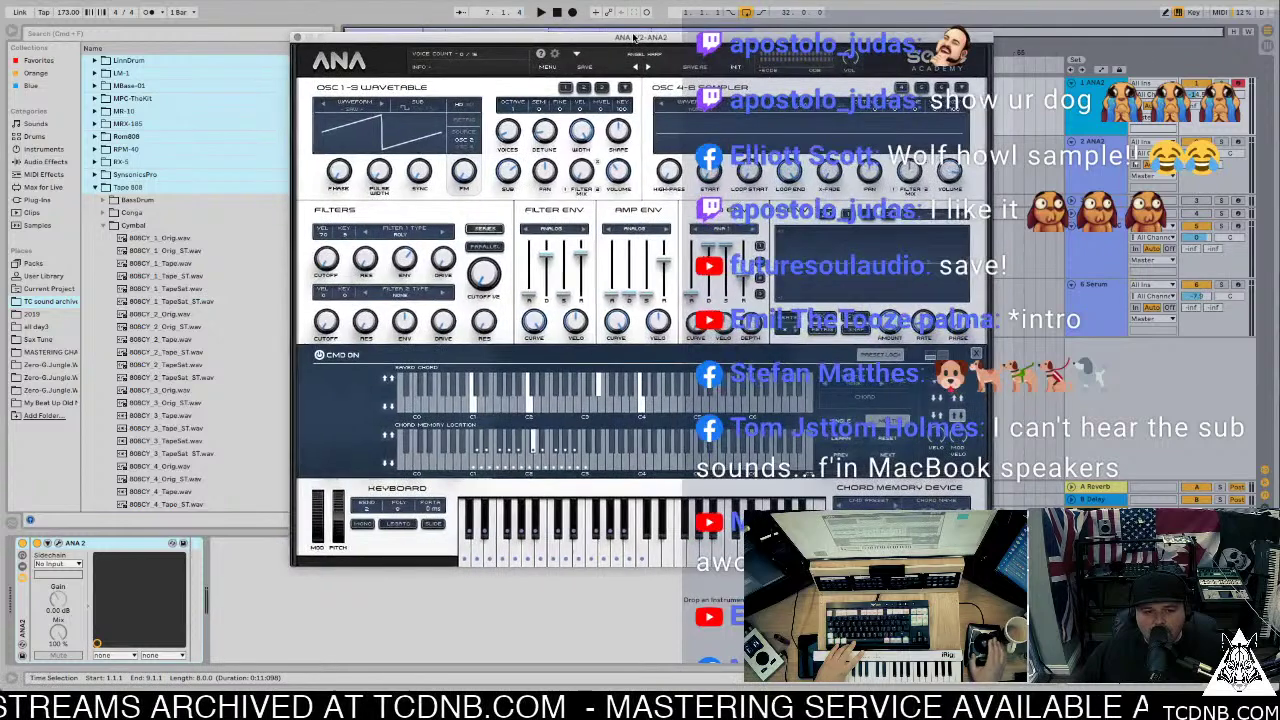
{"action": "left_click", "coordinate": [58, 548]}
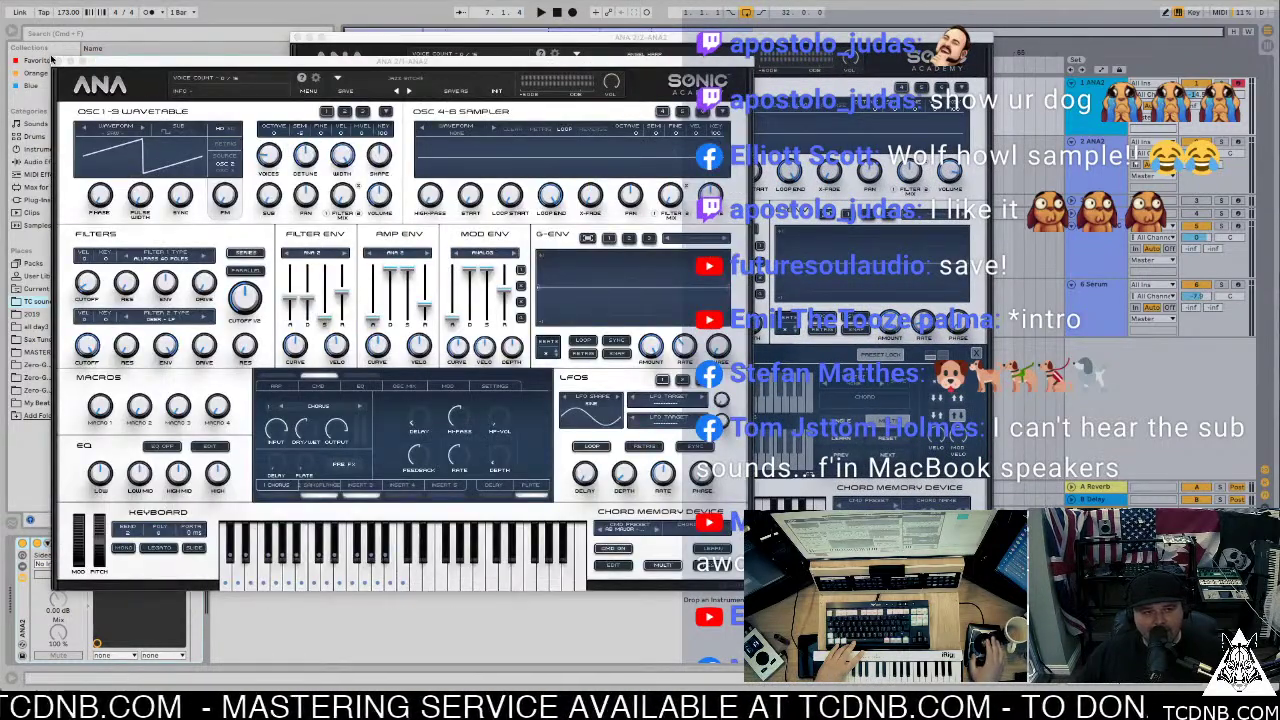
{"action": "left_click", "coordinate": [57, 62]}
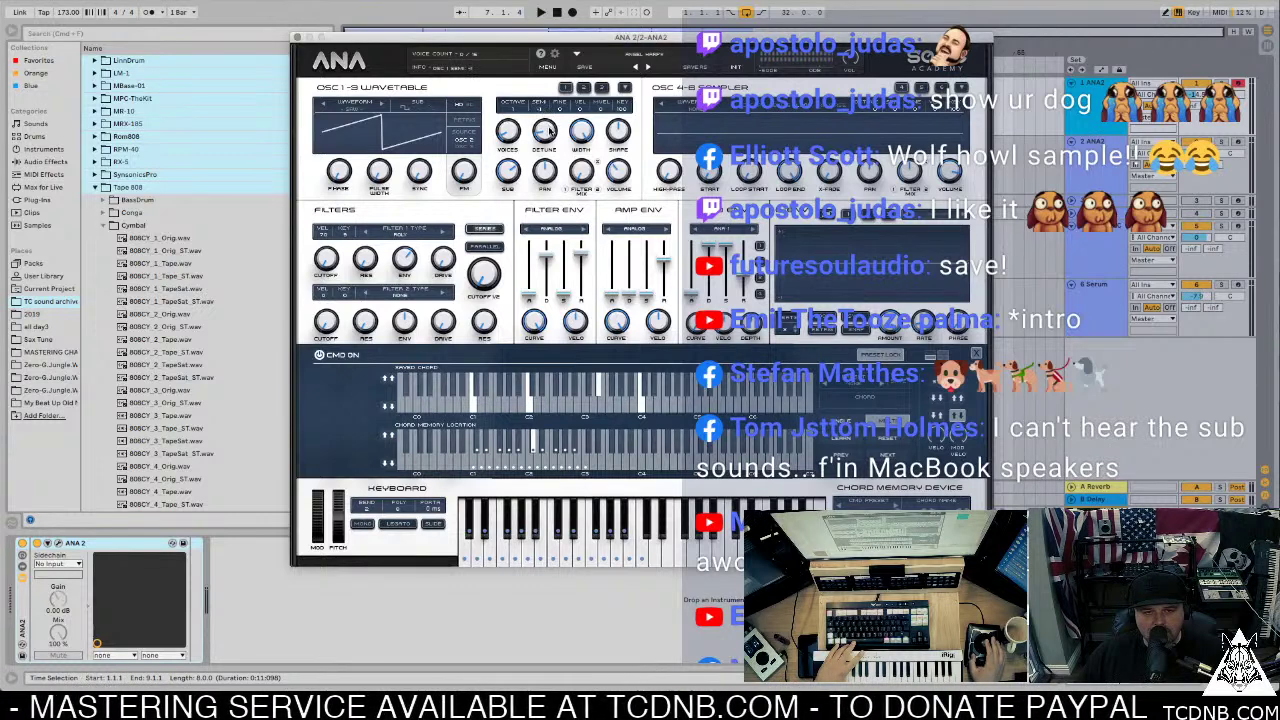
Step: Play the intro from bar 1 and audition the next pluck presets on the duplicated track up to Beyond Pulse
{"action": "key", "text": "space"}
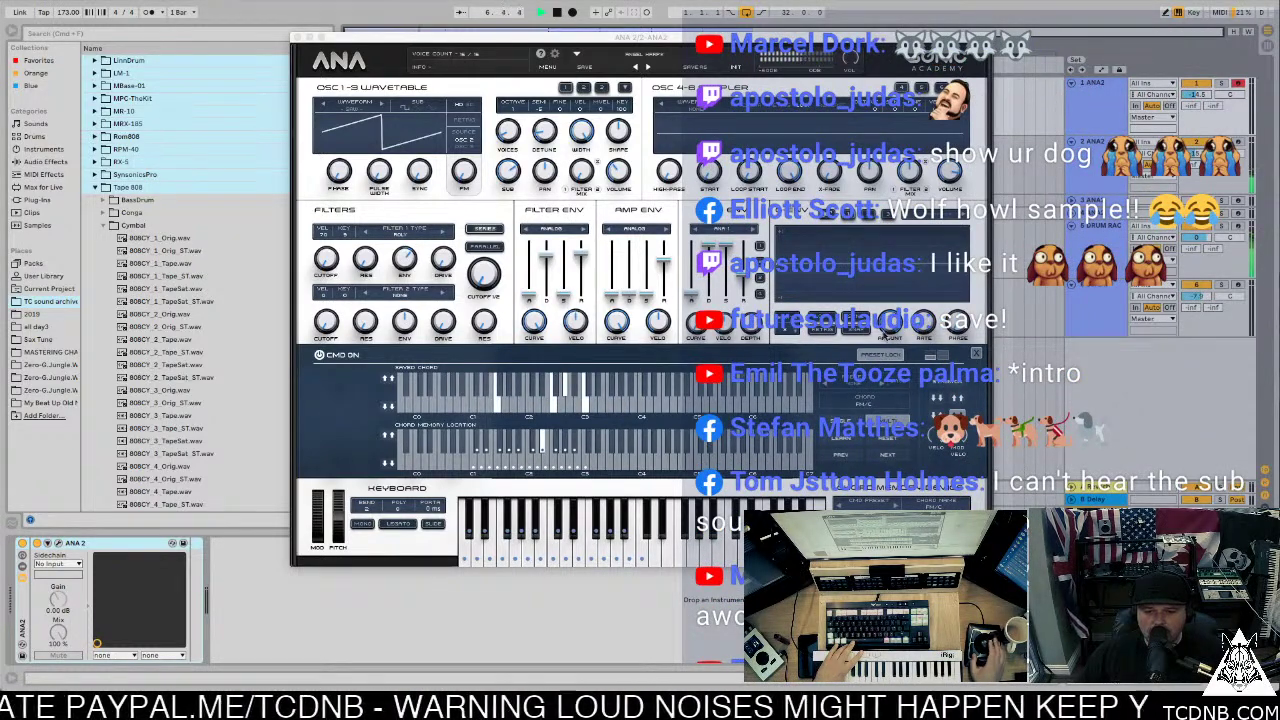
{"action": "left_click", "coordinate": [647, 67]}
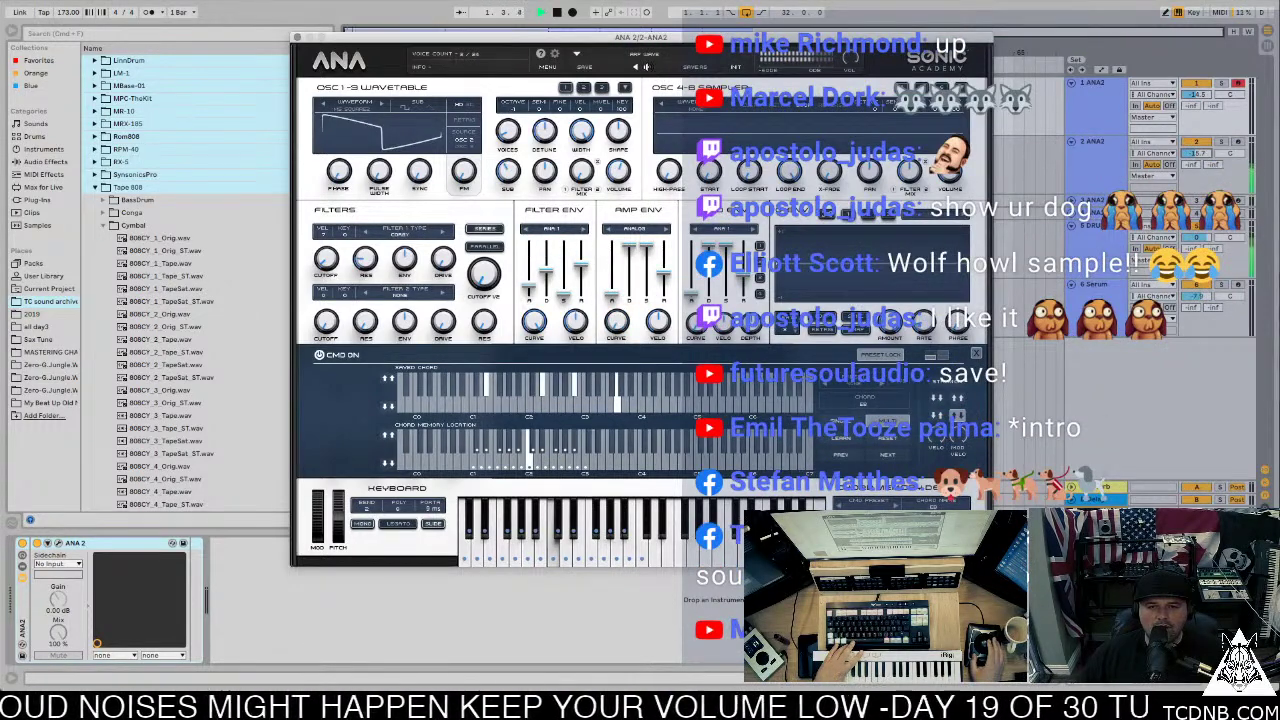
{"action": "left_click", "coordinate": [647, 67]}
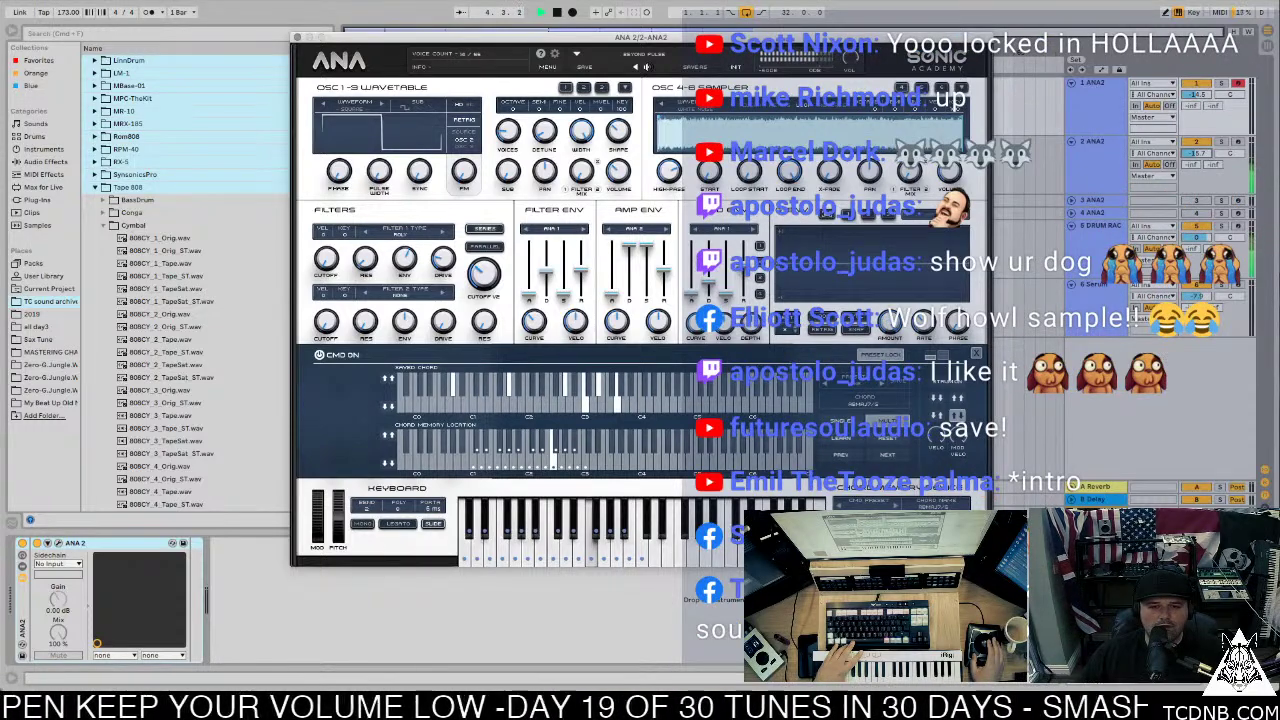
{"action": "key", "text": "space"}
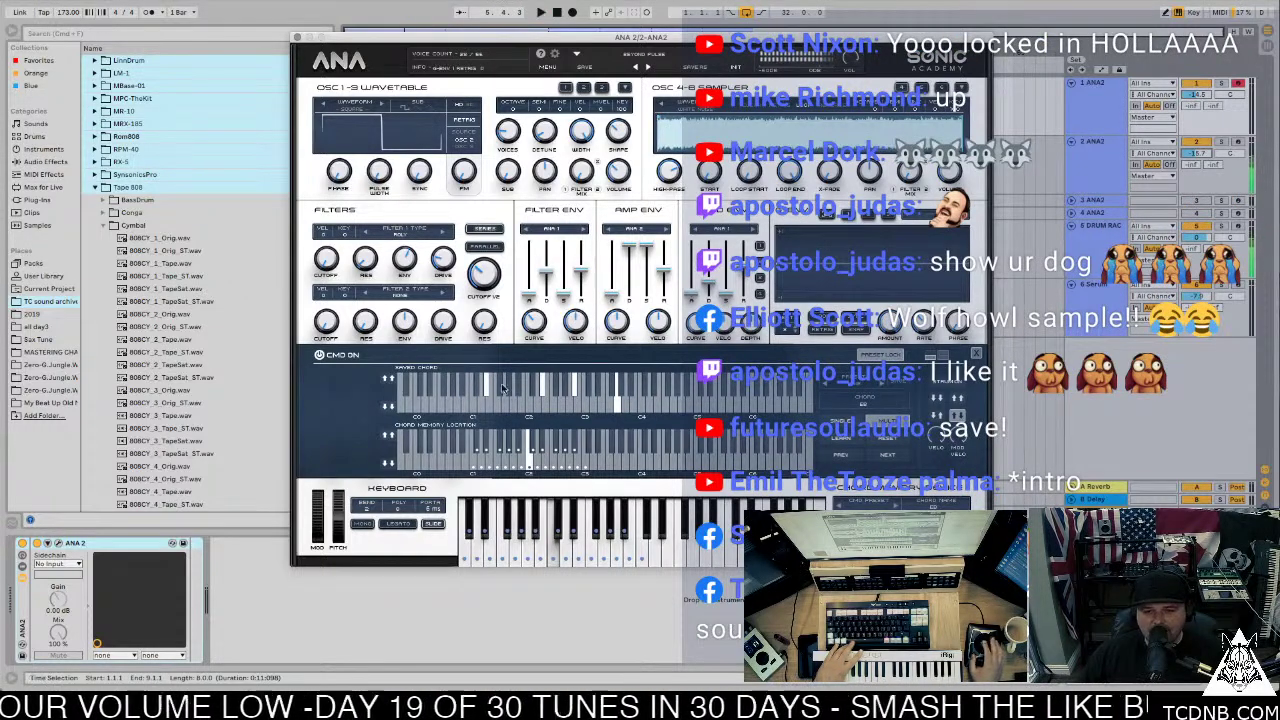
Step: Examine the Beyond Pulse preset's arpeggiator pattern and third oscillator during playback, moving the ANA 2 window aside
{"action": "left_click", "coordinate": [978, 356]}
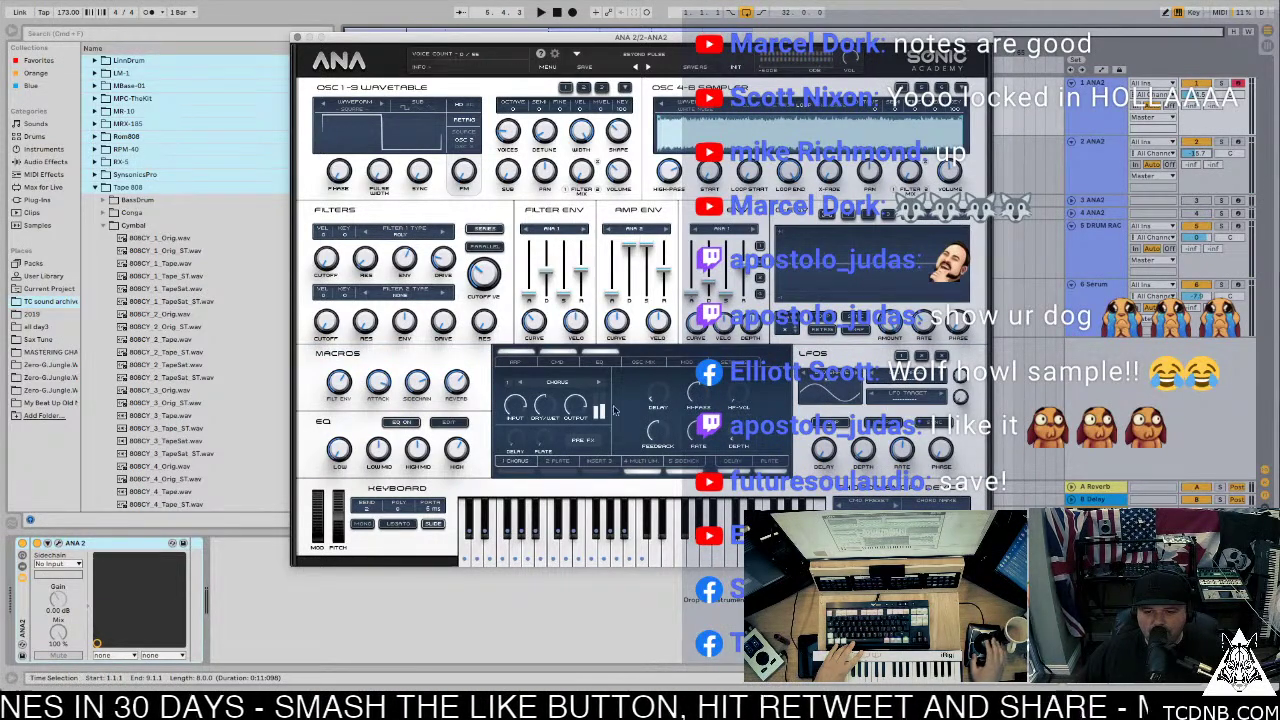
{"action": "left_click", "coordinate": [513, 363]}
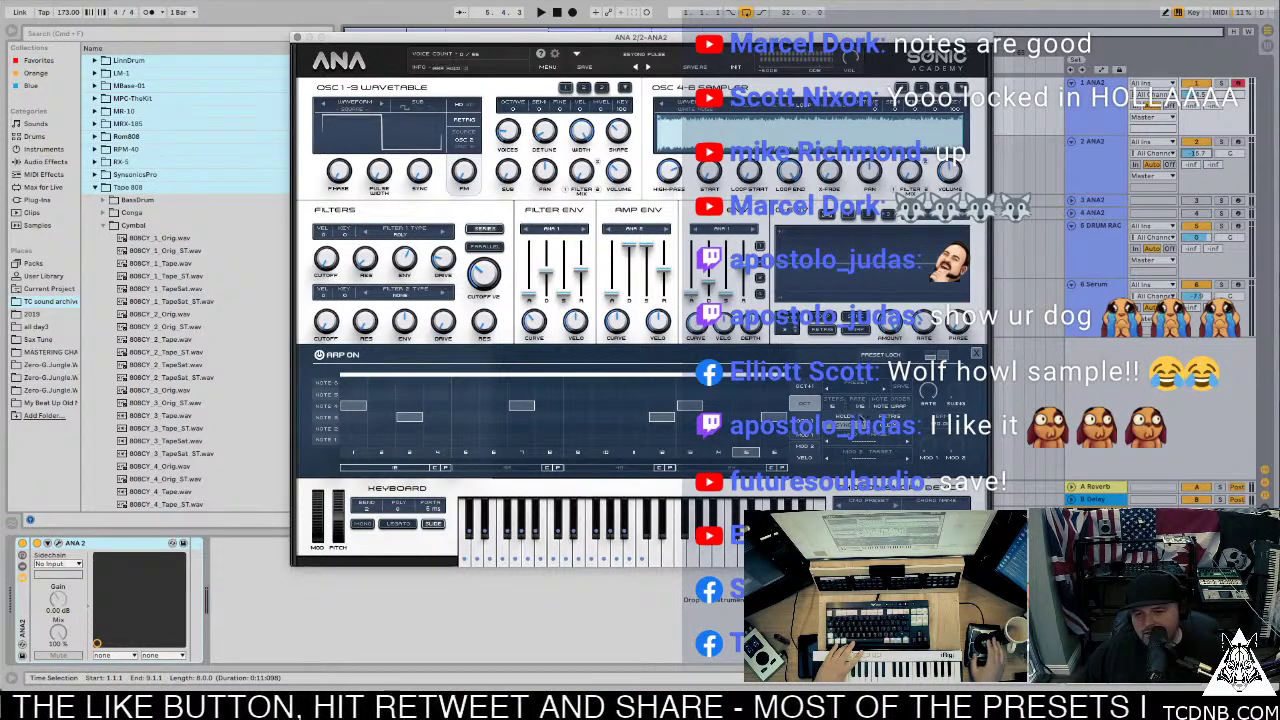
{"action": "key", "text": "space"}
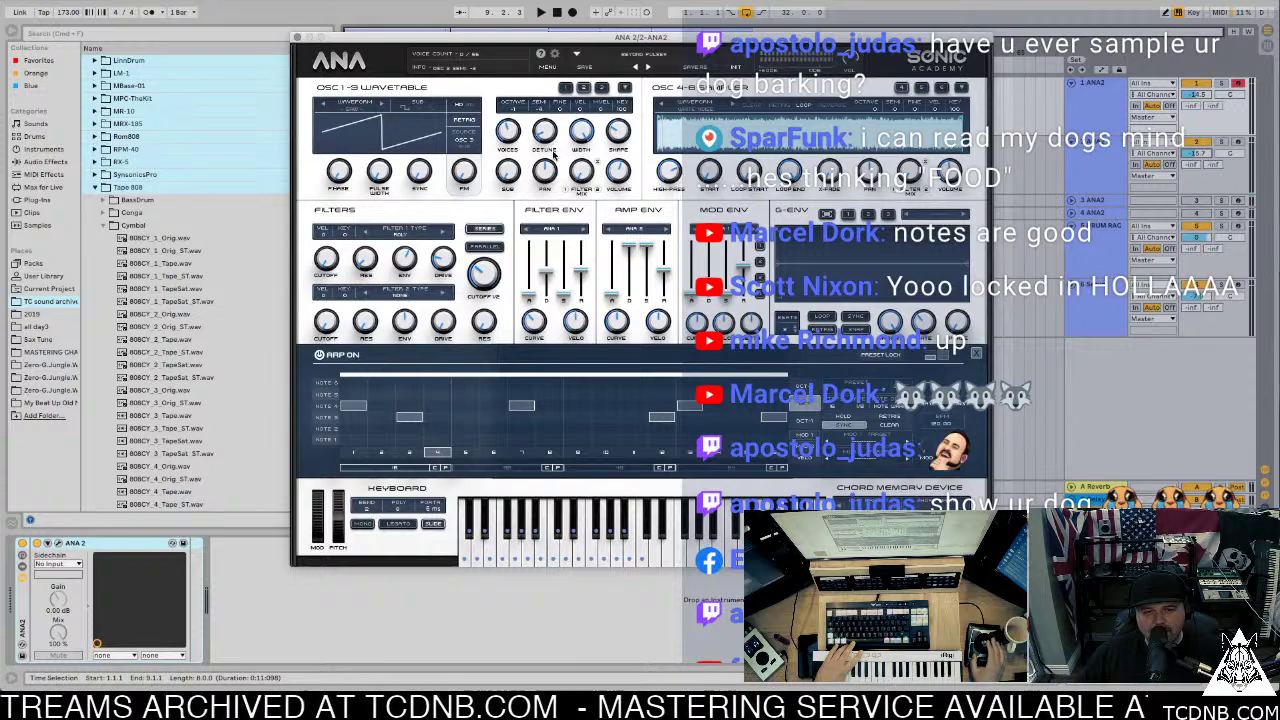
{"action": "left_click", "coordinate": [605, 88]}
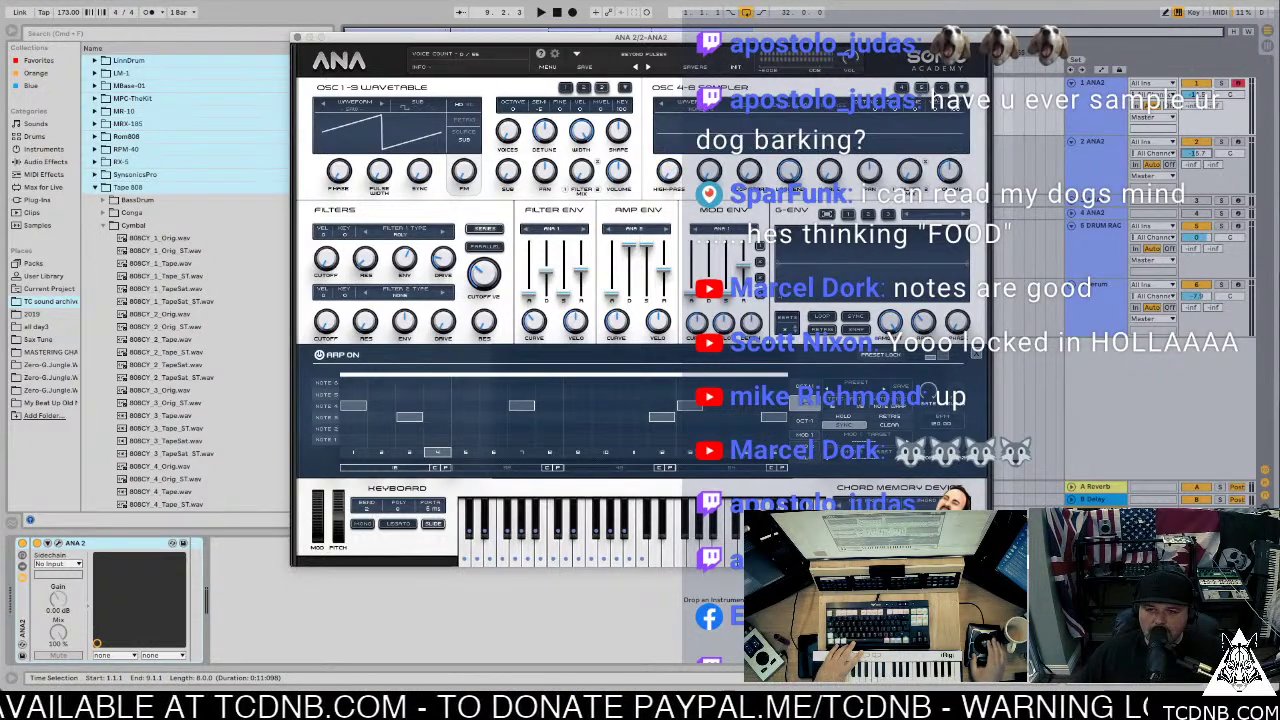
{"action": "key", "text": "space"}
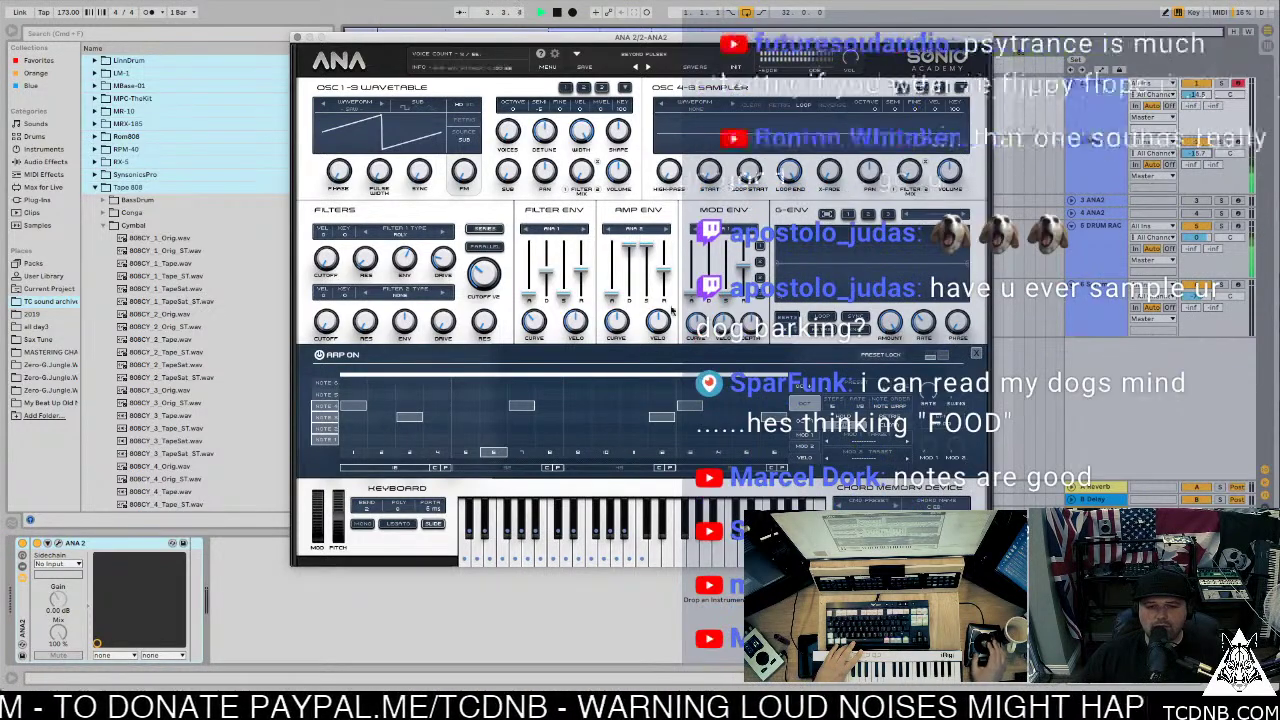
{"action": "left_click_drag", "start_coordinate": [576, 47], "coordinate": [453, 31]}
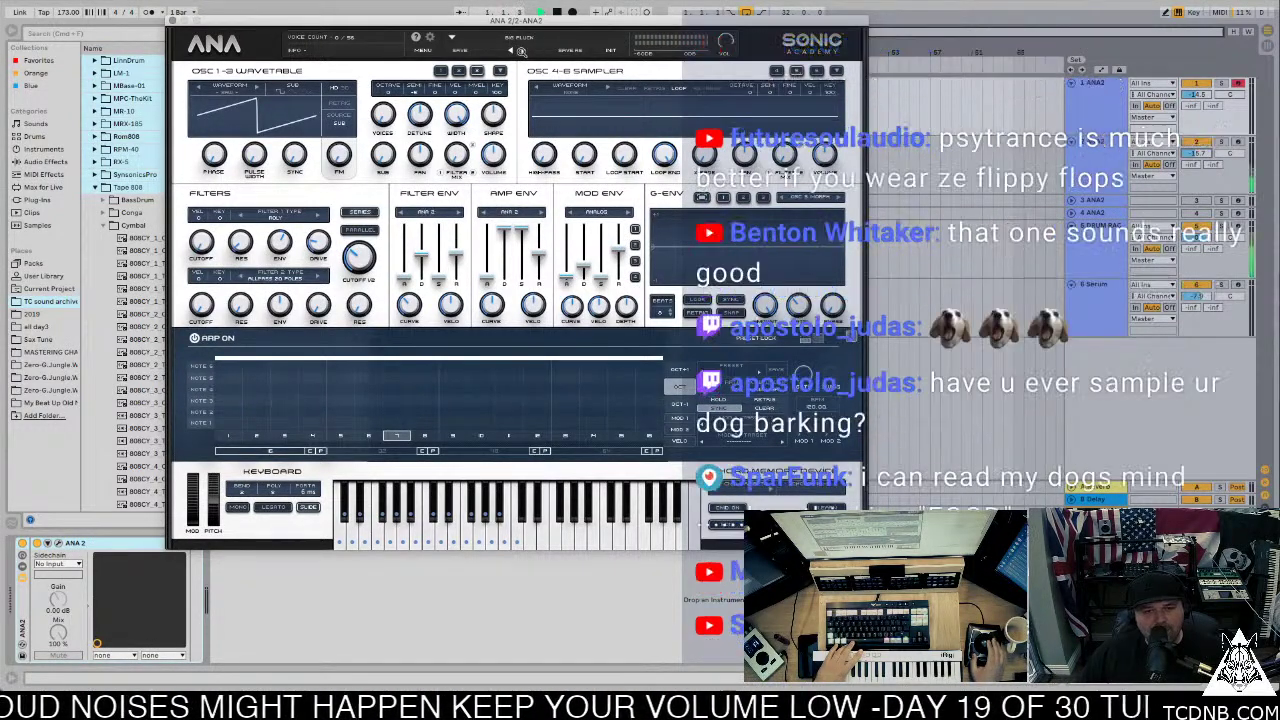
Step: Audition the next pluck preset on track 2 with the arpeggiator switched on and a different arpeggiator pattern preset loaded
{"action": "left_click", "coordinate": [523, 50]}
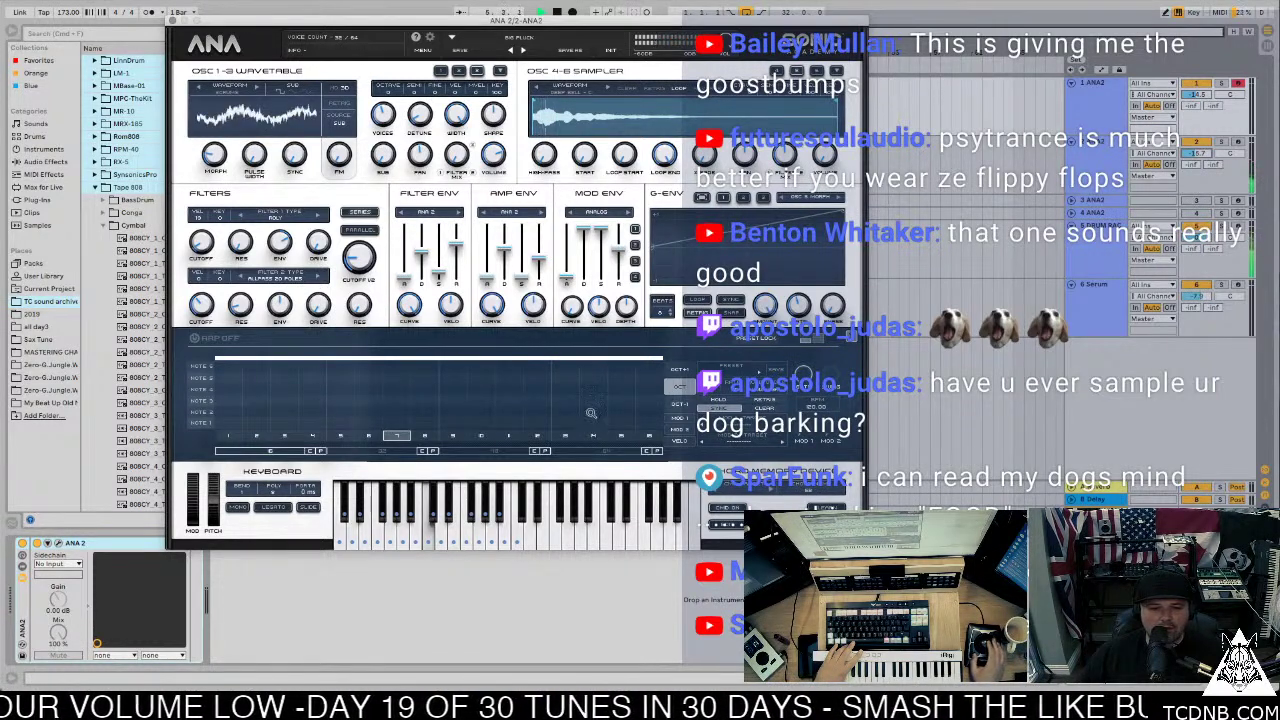
{"action": "left_click", "coordinate": [757, 370]}
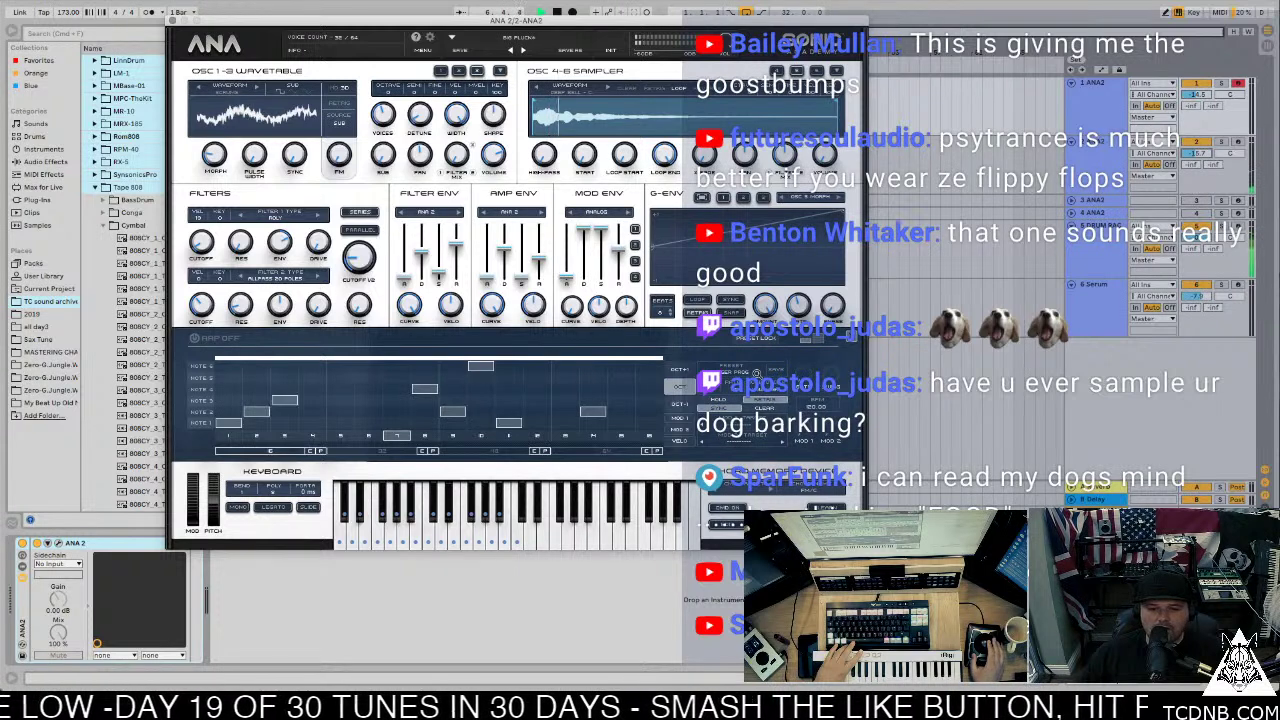
{"action": "left_click", "coordinate": [230, 337]}
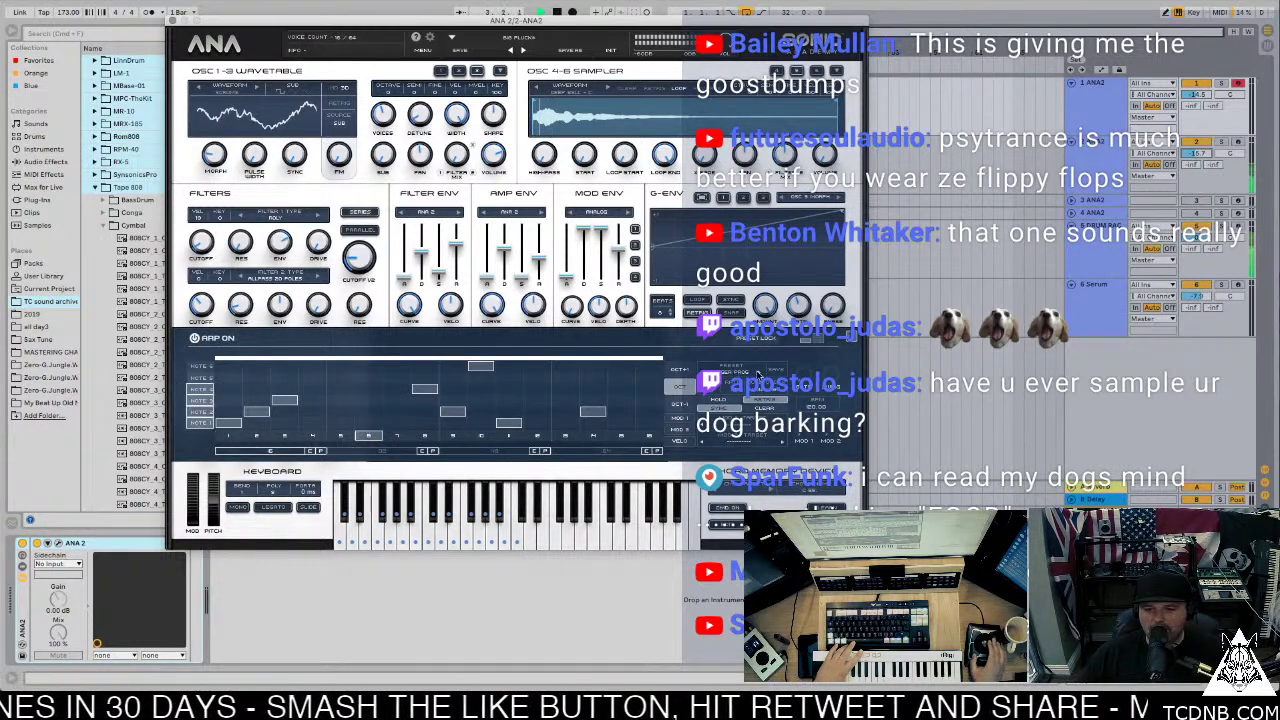
{"action": "left_click", "coordinate": [757, 371]}
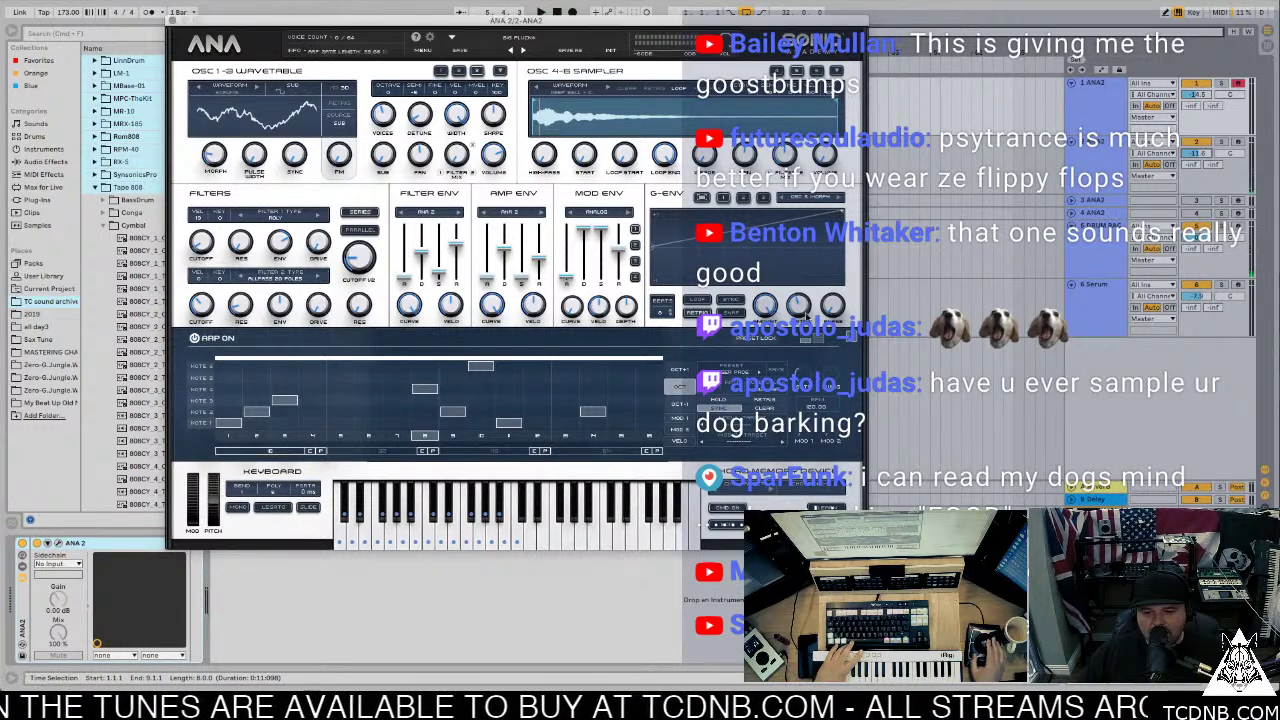
{"action": "mouse_move", "coordinate": [810, 345]}
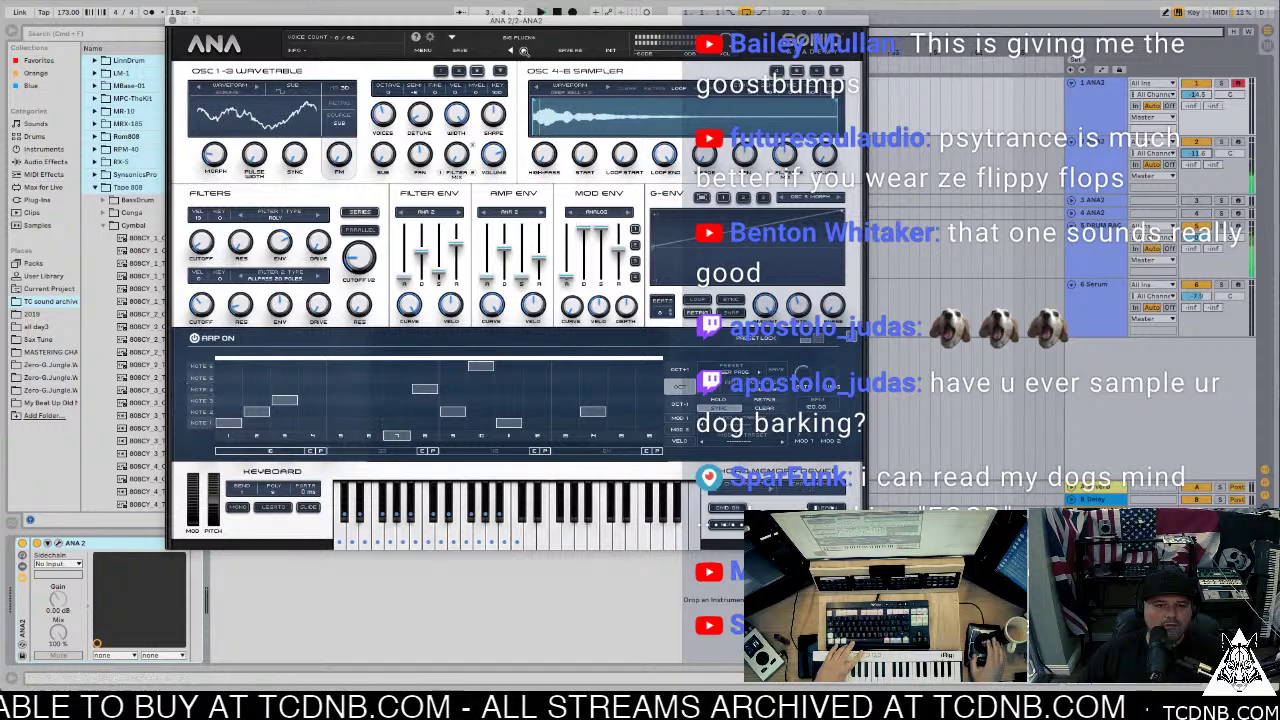
Step: Continue through the pluck presets to Big Trance Pluck, then close the ANA 2 window and stop playback
{"action": "left_click", "coordinate": [523, 50]}
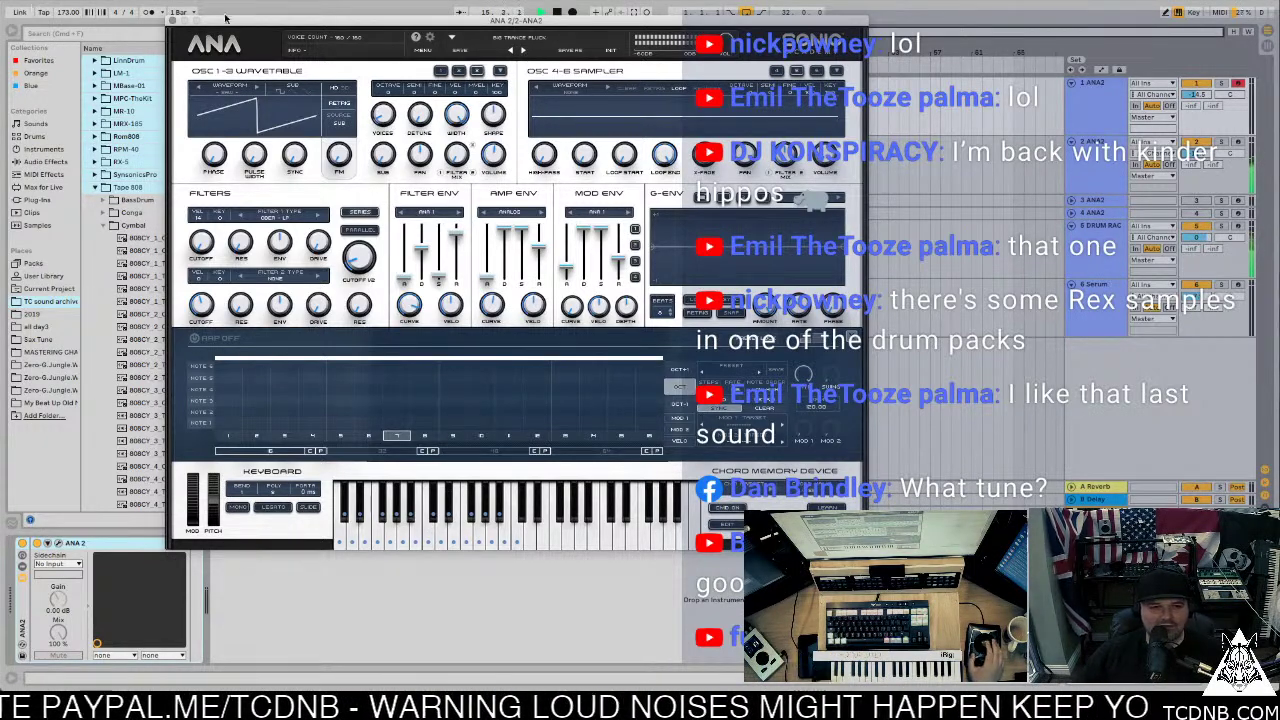
{"action": "left_click", "coordinate": [172, 23]}
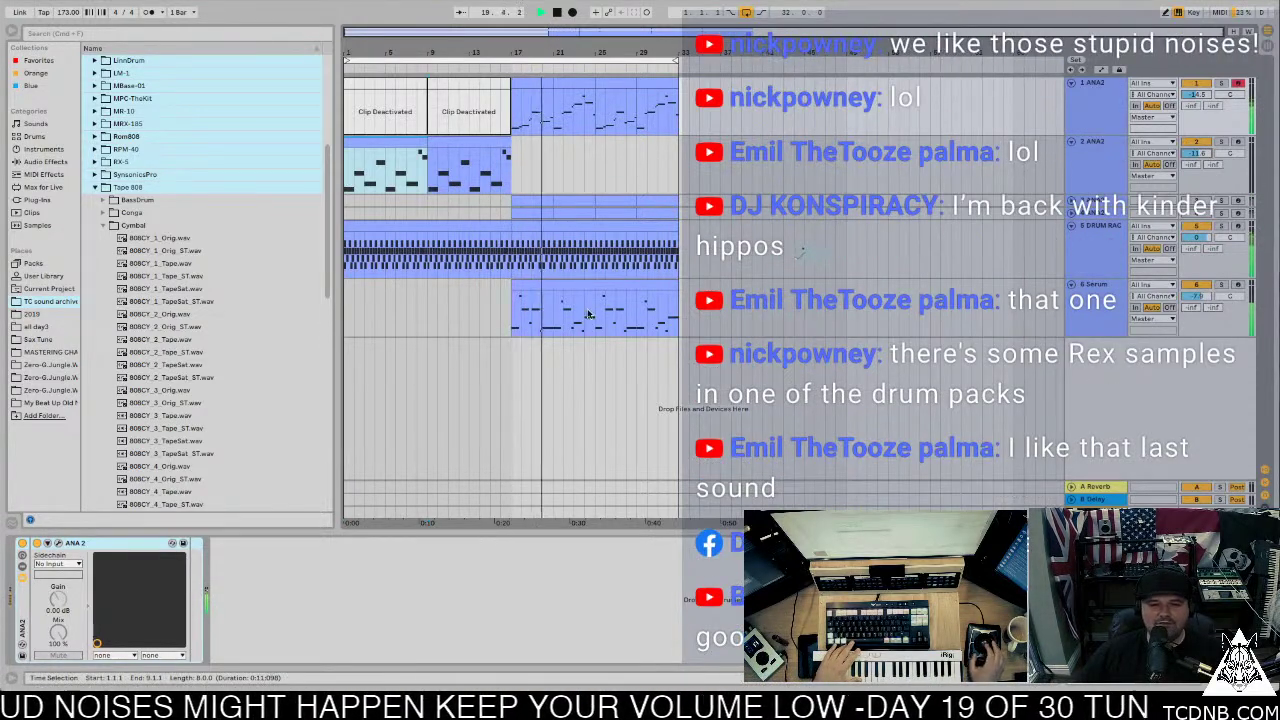
{"action": "key", "text": "space"}
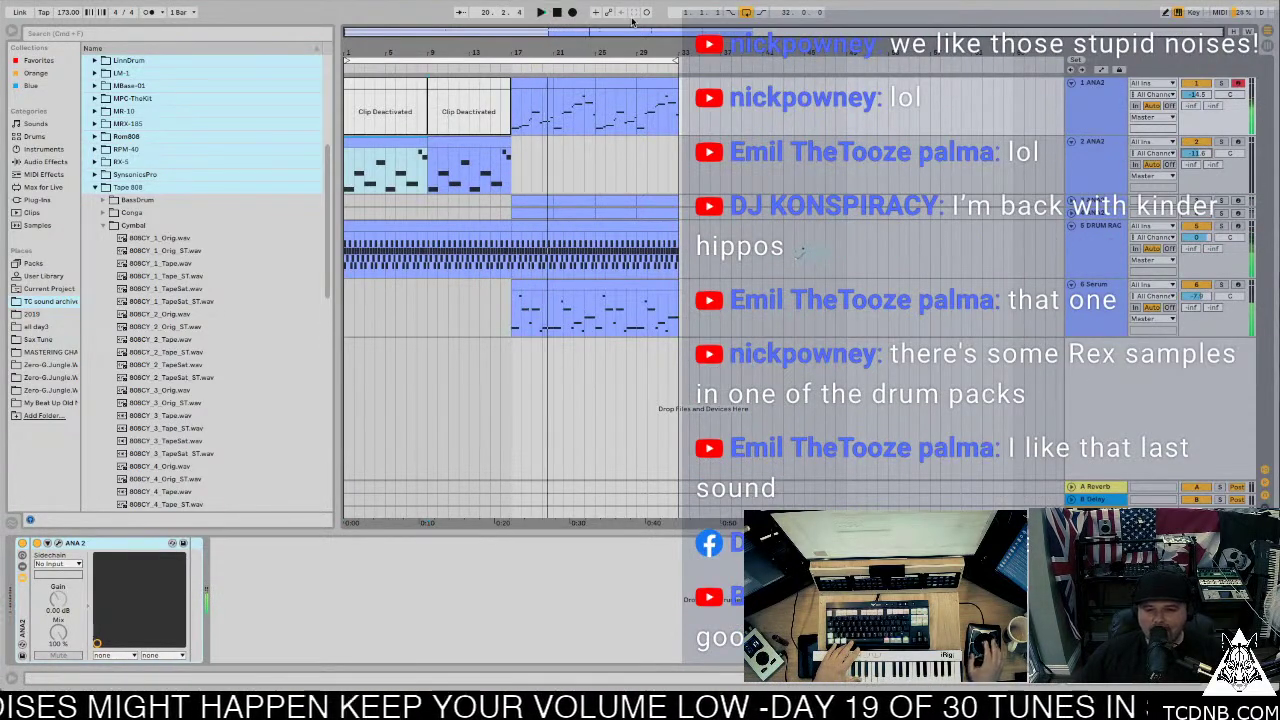
Step: Move the two intro chord clips from track 2 to an empty area of track 1 beyond bar 41
{"action": "left_click", "coordinate": [454, 138]}
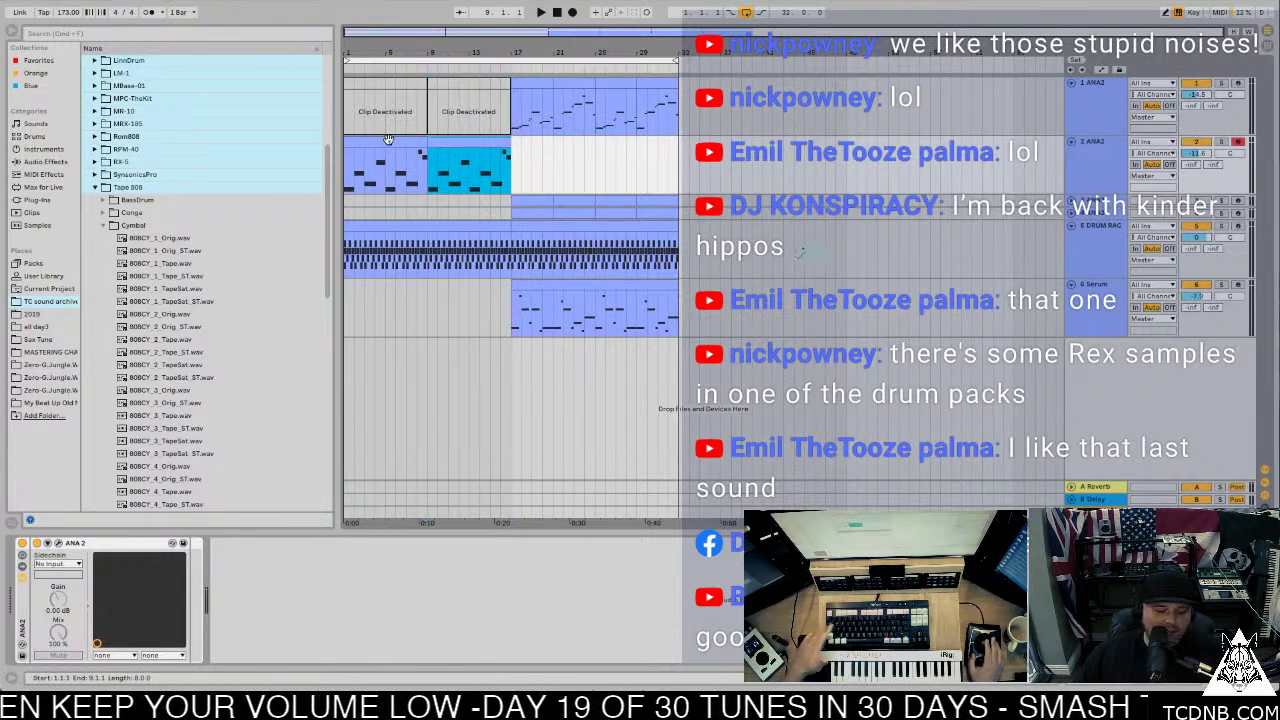
{"action": "left_click", "coordinate": [388, 140], "text": "shift"}
{"action": "left_click_drag", "start_coordinate": [383, 142], "coordinate": [823, 100]}
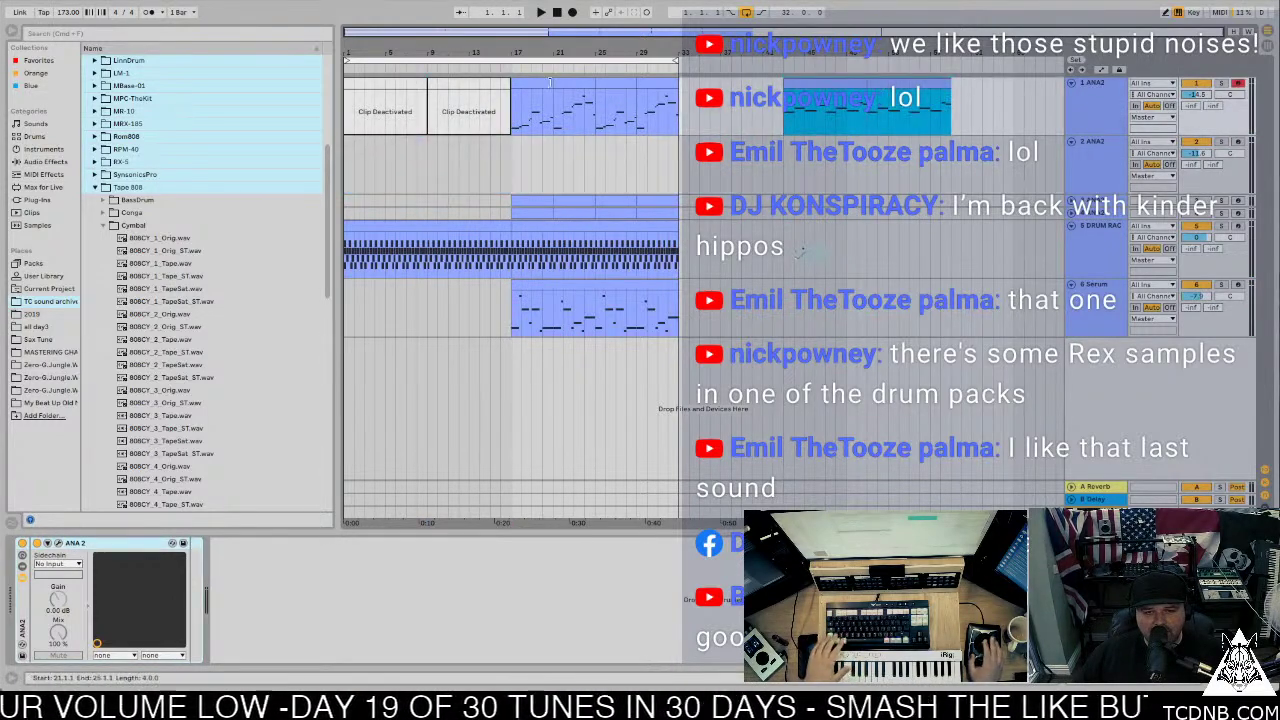
Step: Copy the 16-bar melody at bar 17 of track 1 to bar 1 of track 2 and play it back
{"action": "left_click_drag", "start_coordinate": [512, 90], "coordinate": [657, 87]}
{"action": "left_click_drag", "start_coordinate": [532, 83], "coordinate": [358, 172]}
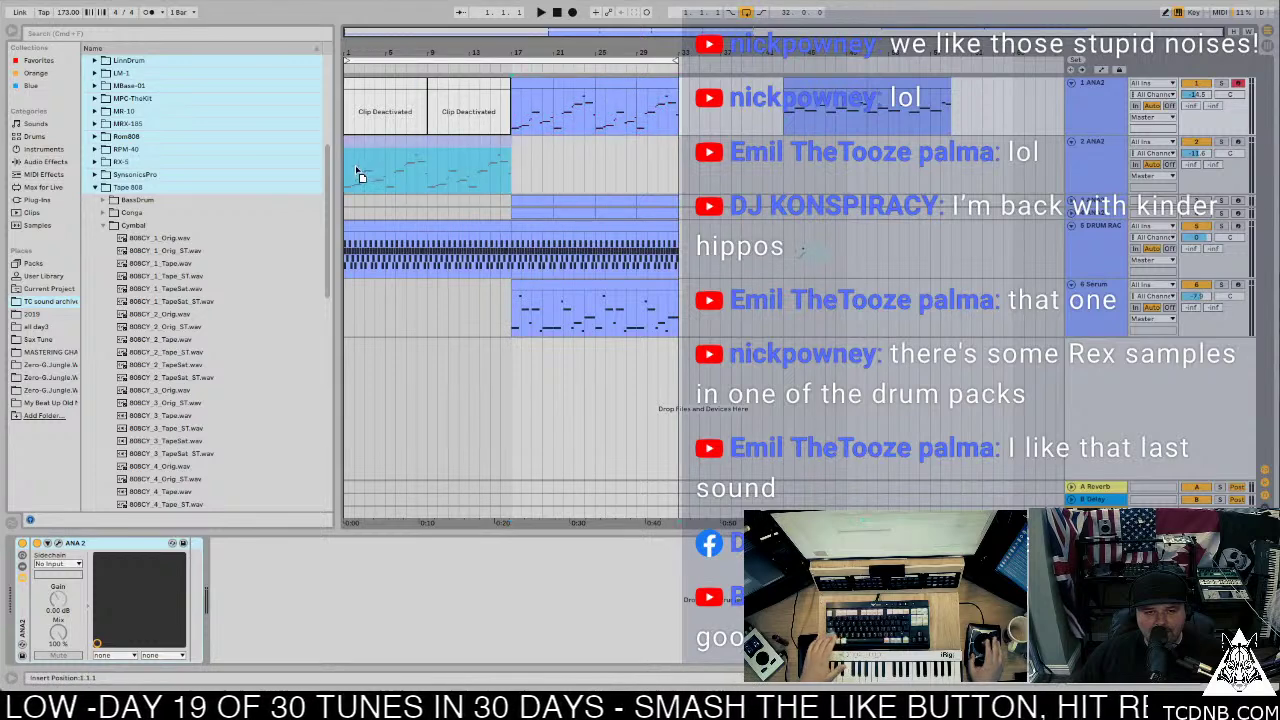
{"action": "key", "text": "space"}
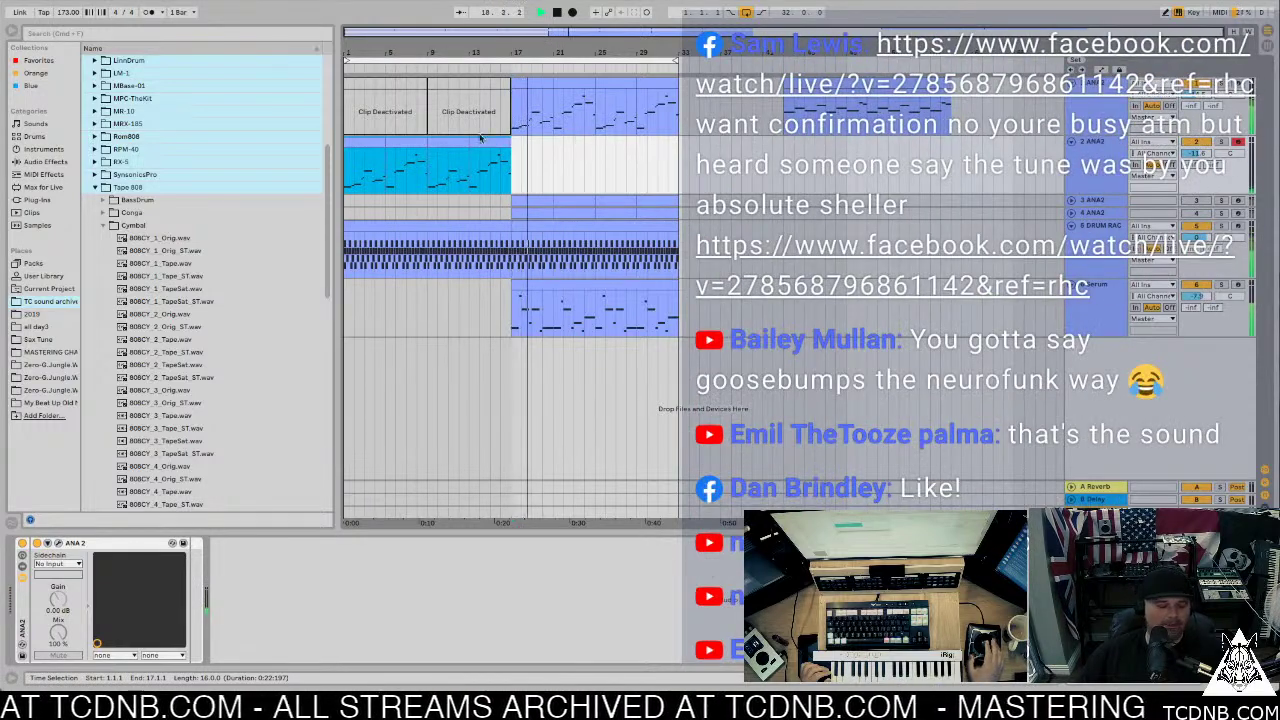
{"action": "key", "text": "space"}
Step: Lower the amp envelope release slightly in track 2's ANA 2 during playback, then close the instrument window and stop
{"action": "left_click", "coordinate": [474, 372]}
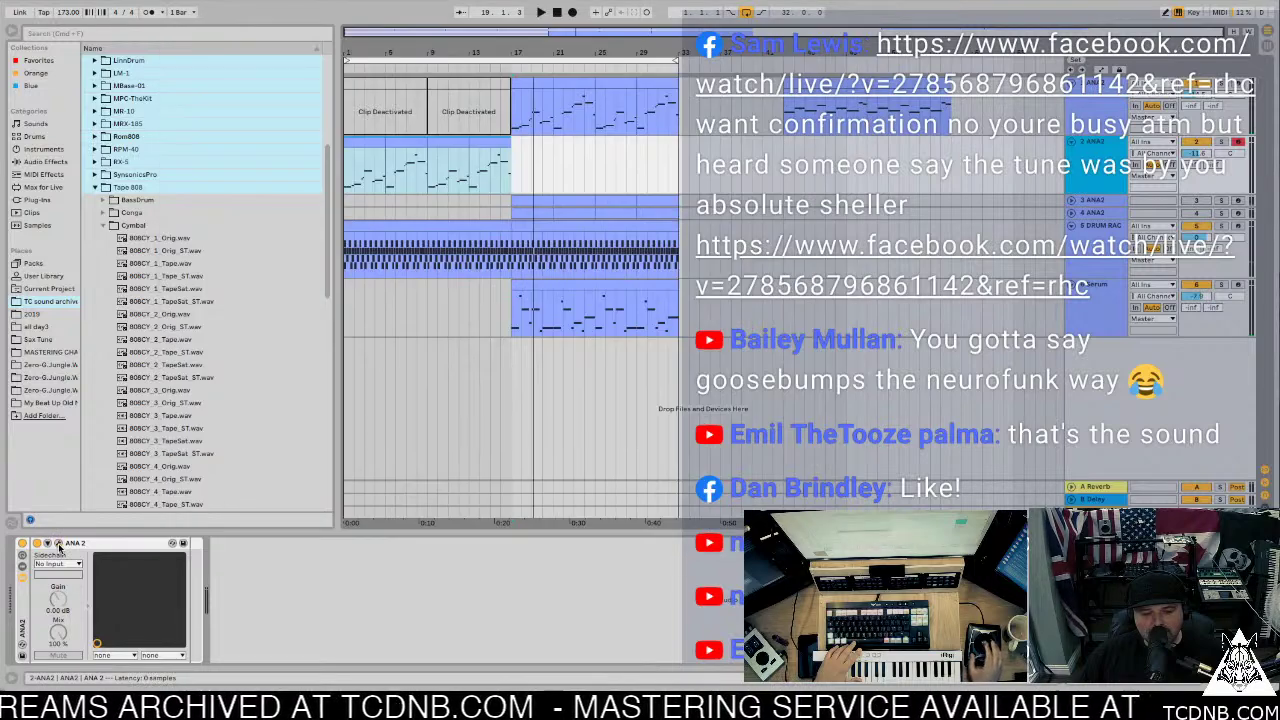
{"action": "left_click", "coordinate": [65, 546]}
{"action": "left_click", "coordinate": [57, 543]}
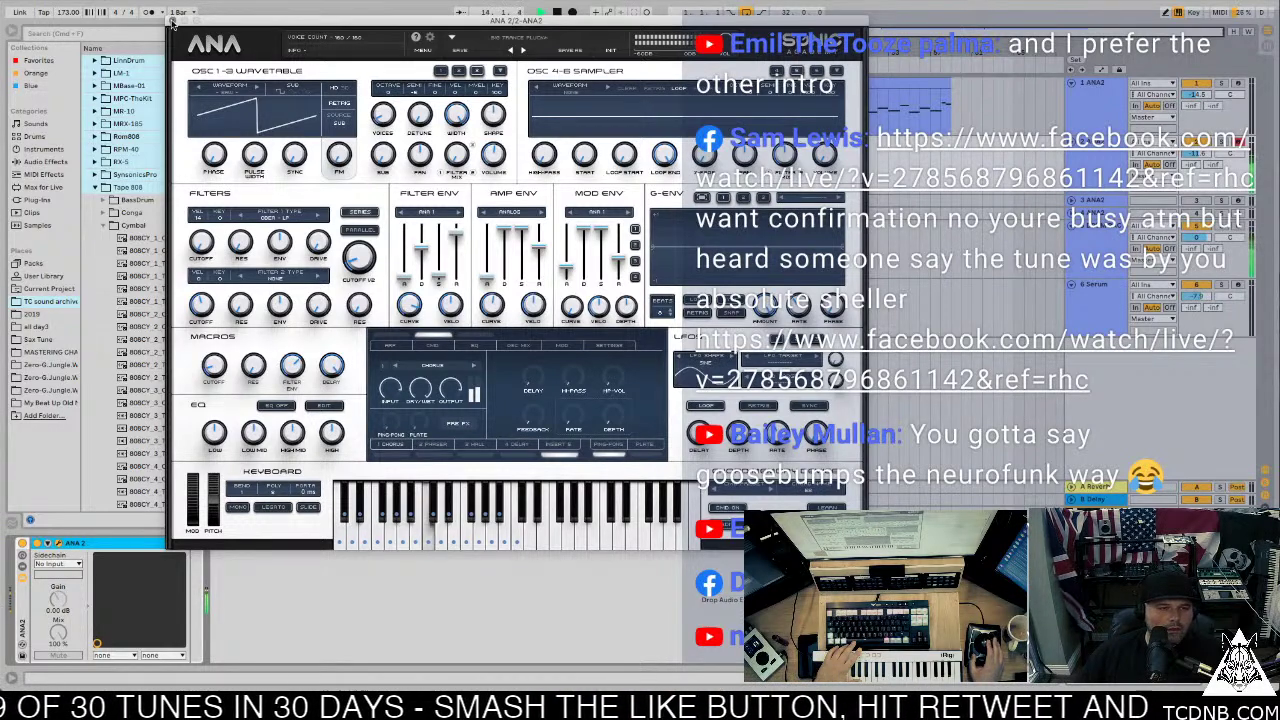
{"action": "left_click_drag", "start_coordinate": [539, 250], "coordinate": [540, 257]}
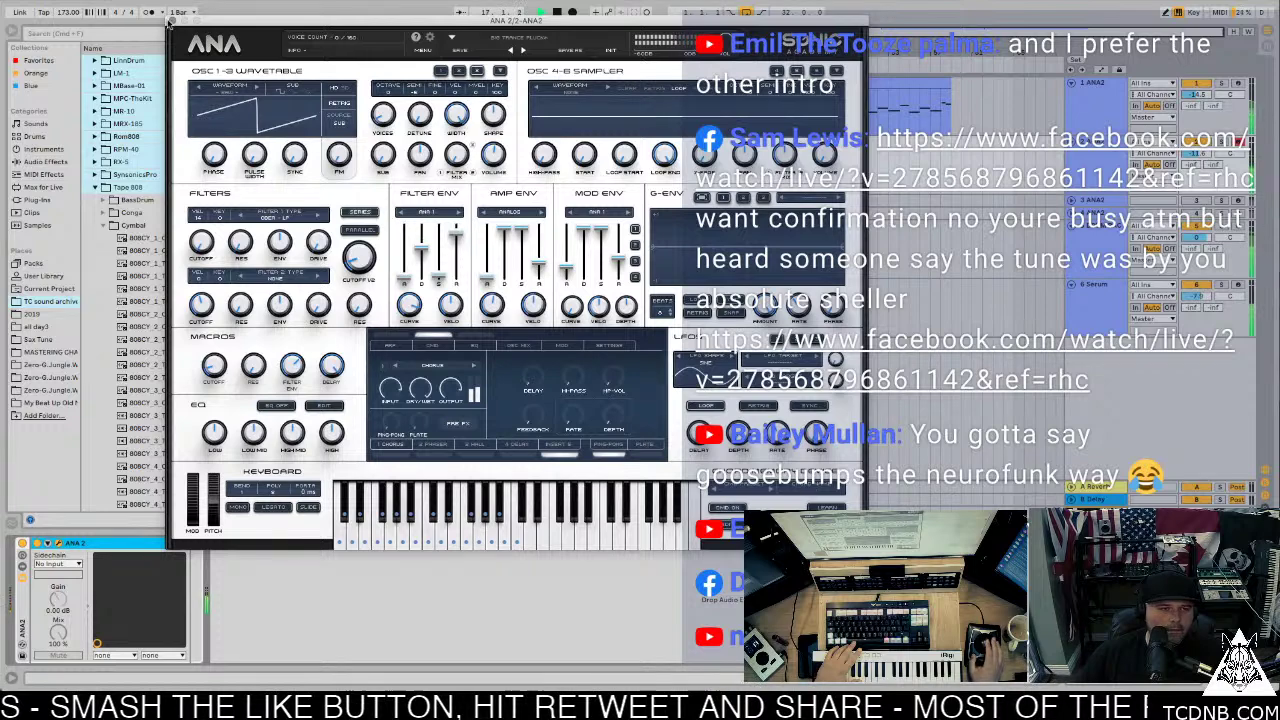
{"action": "left_click", "coordinate": [172, 21]}
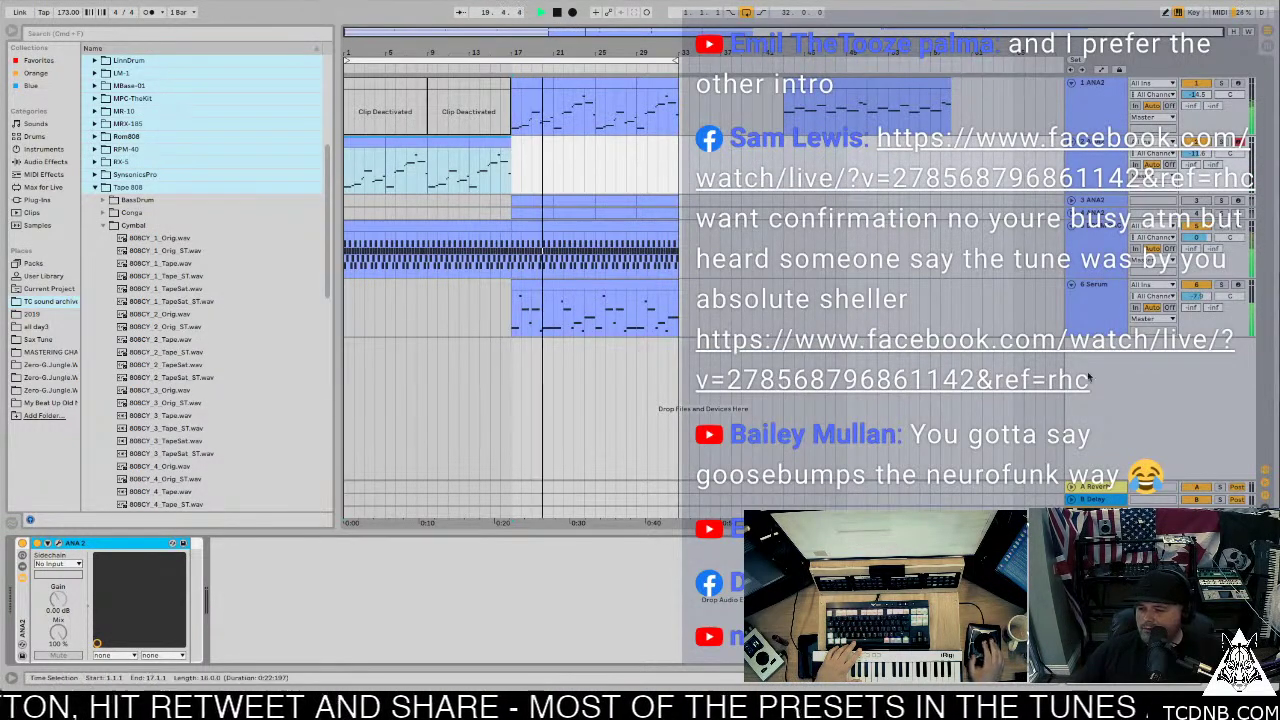
{"action": "key", "text": "space"}
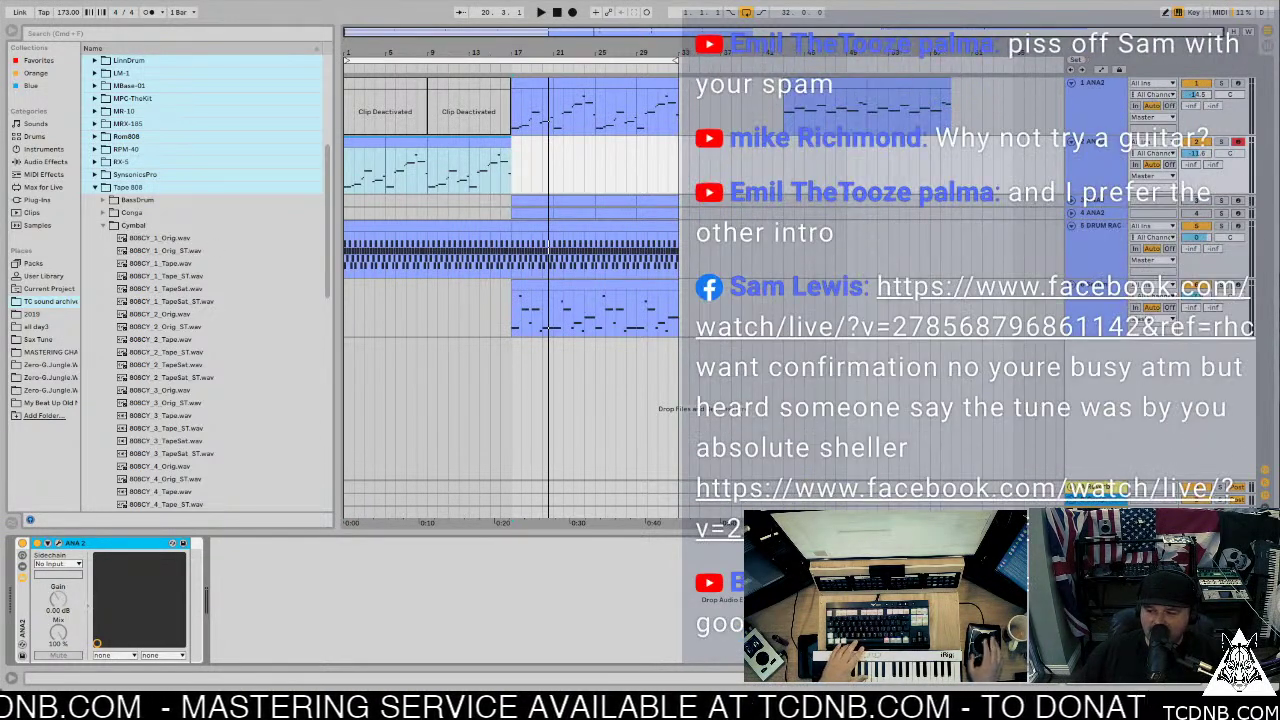
Step: Play the intro from bar 1 and reactivate tracks 3 and 4 ANA2
{"action": "key", "text": "space"}
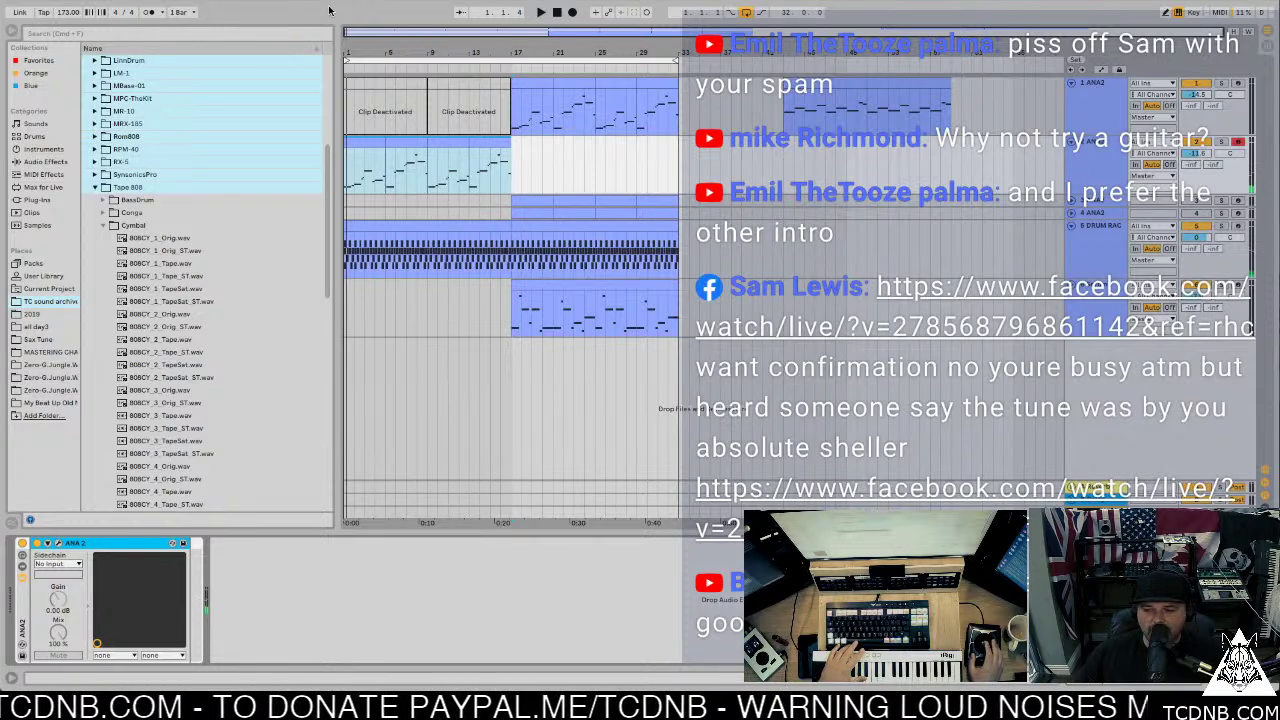
{"action": "key", "text": "space"}
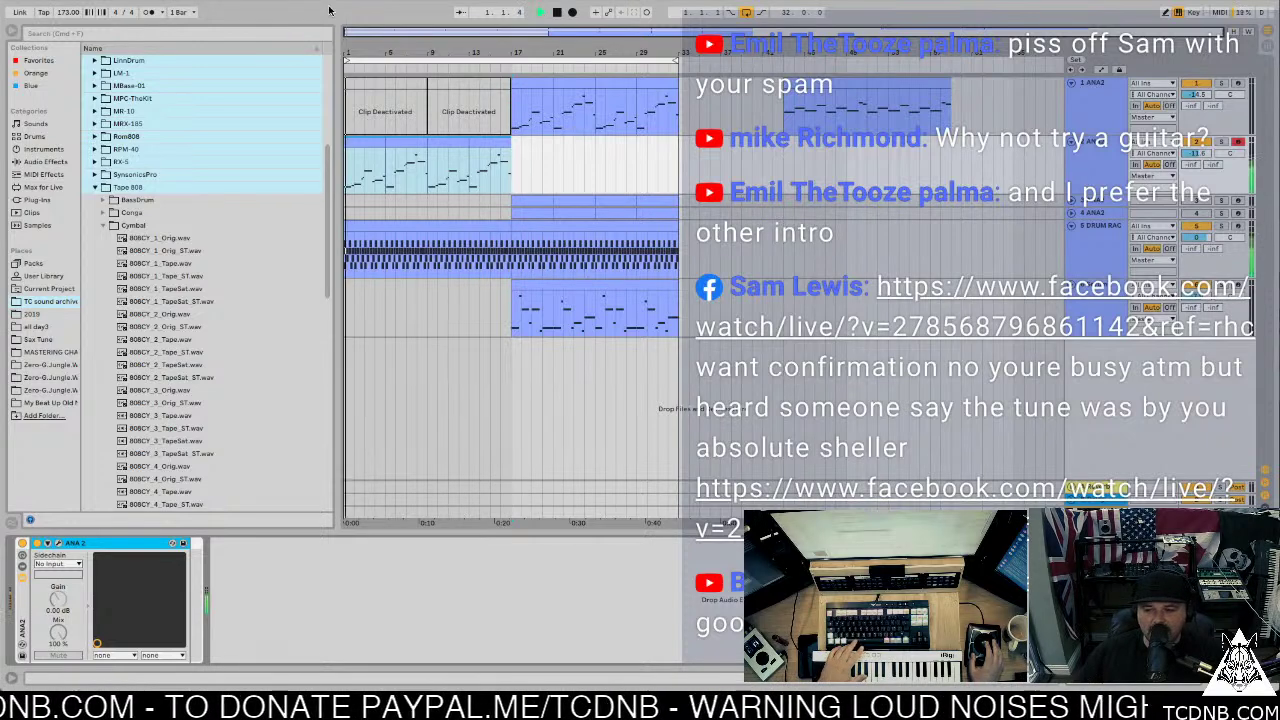
{"action": "left_click", "coordinate": [1113, 150]}
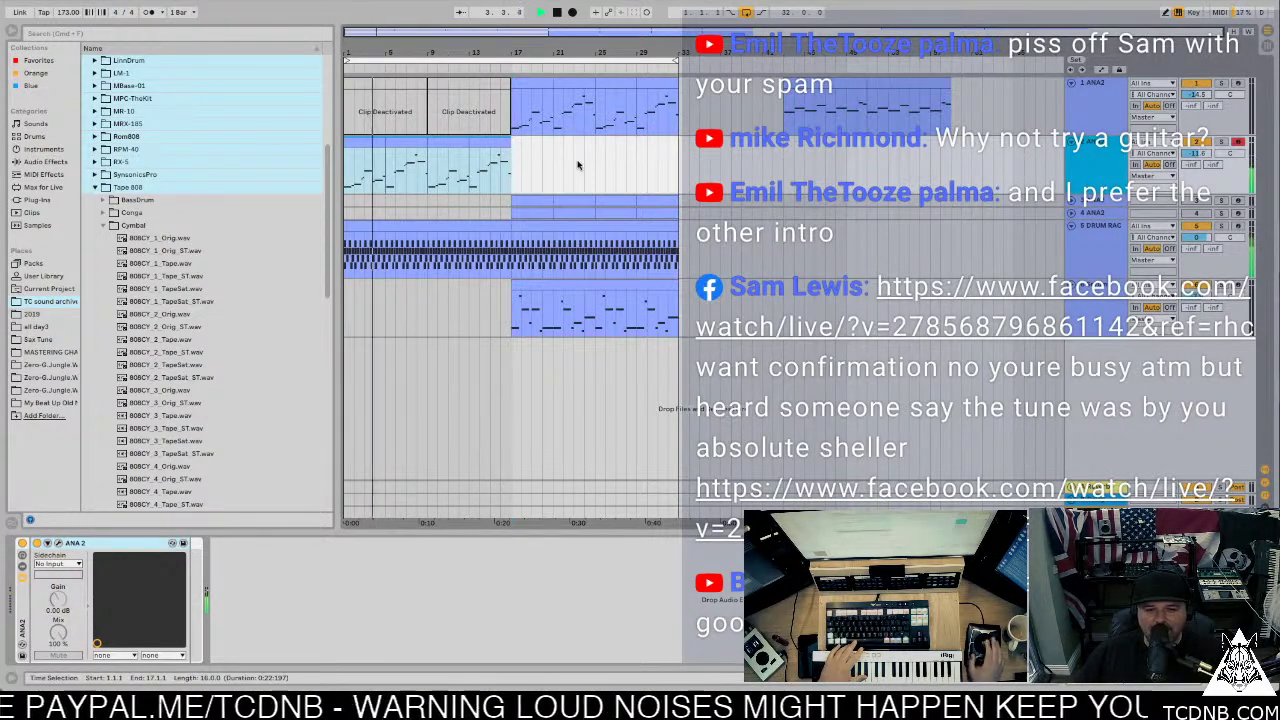
{"action": "left_click", "coordinate": [1207, 208]}
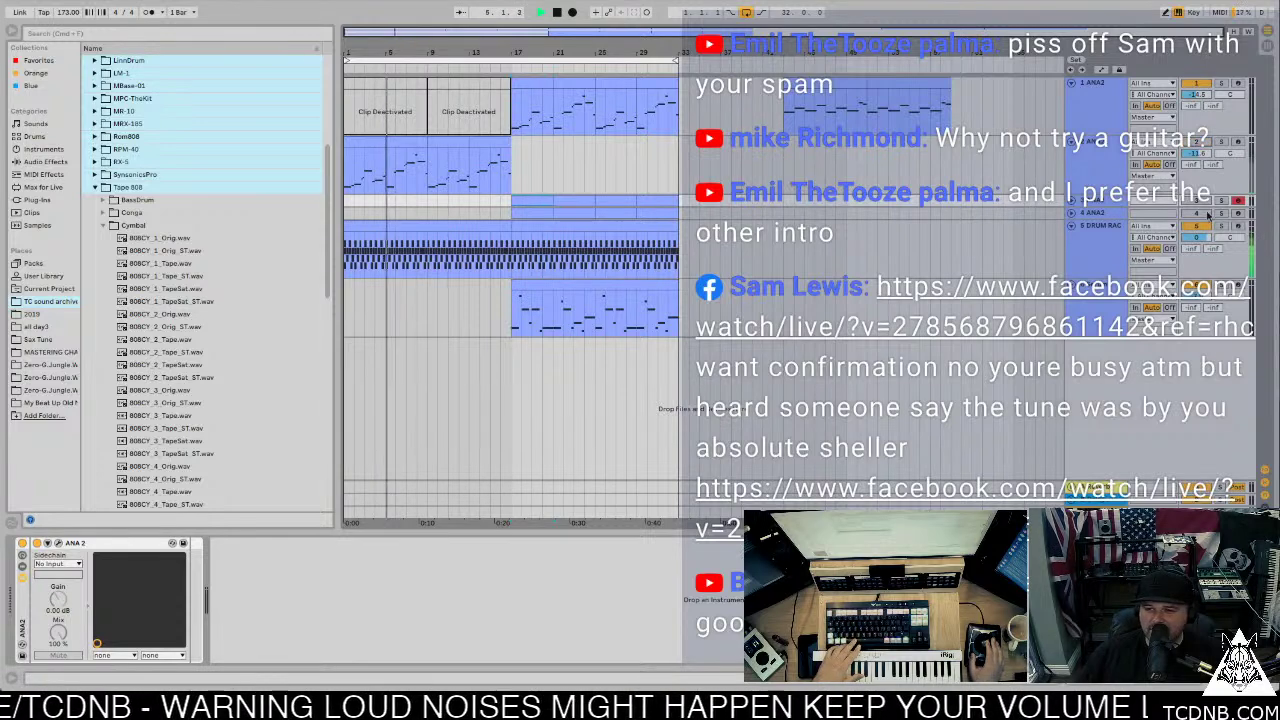
Step: Stop playback and copy track 3's 16-bar part from bar 17 to bar 1
{"action": "left_click", "coordinate": [540, 198]}
{"action": "key", "text": "space"}
{"action": "left_click_drag", "start_coordinate": [629, 210], "coordinate": [672, 204]}
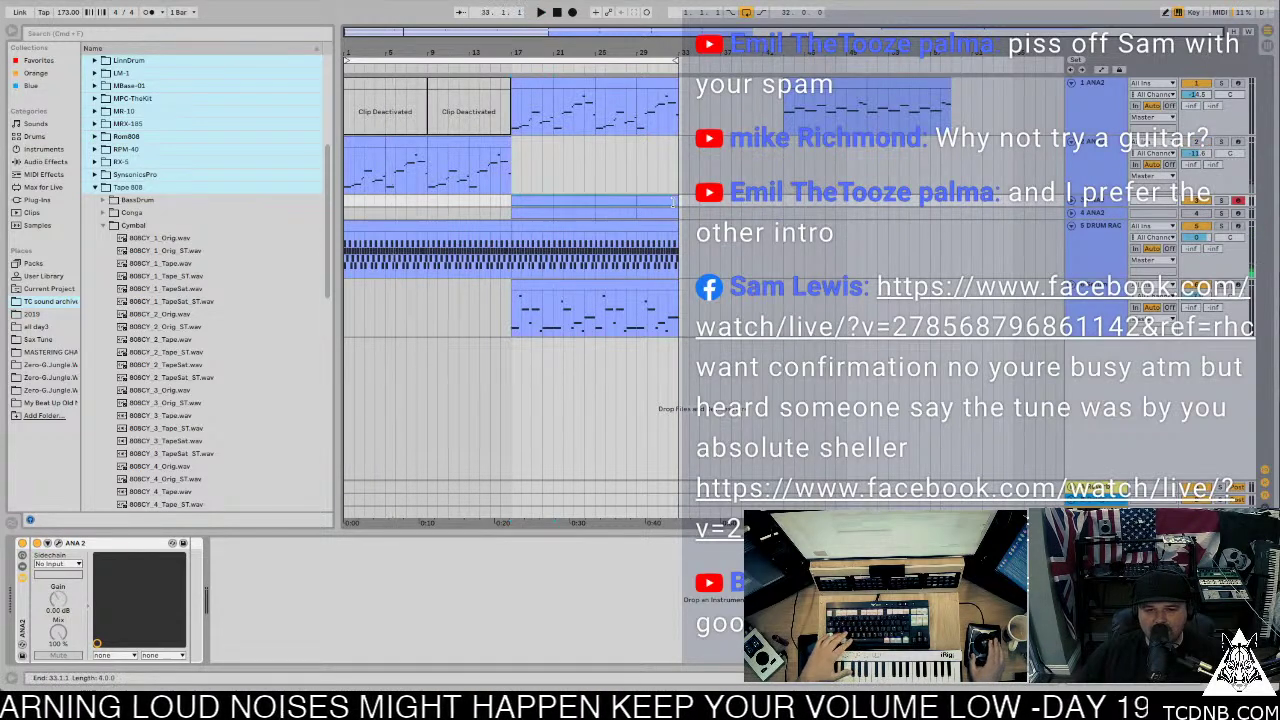
{"action": "left_click", "coordinate": [355, 203]}
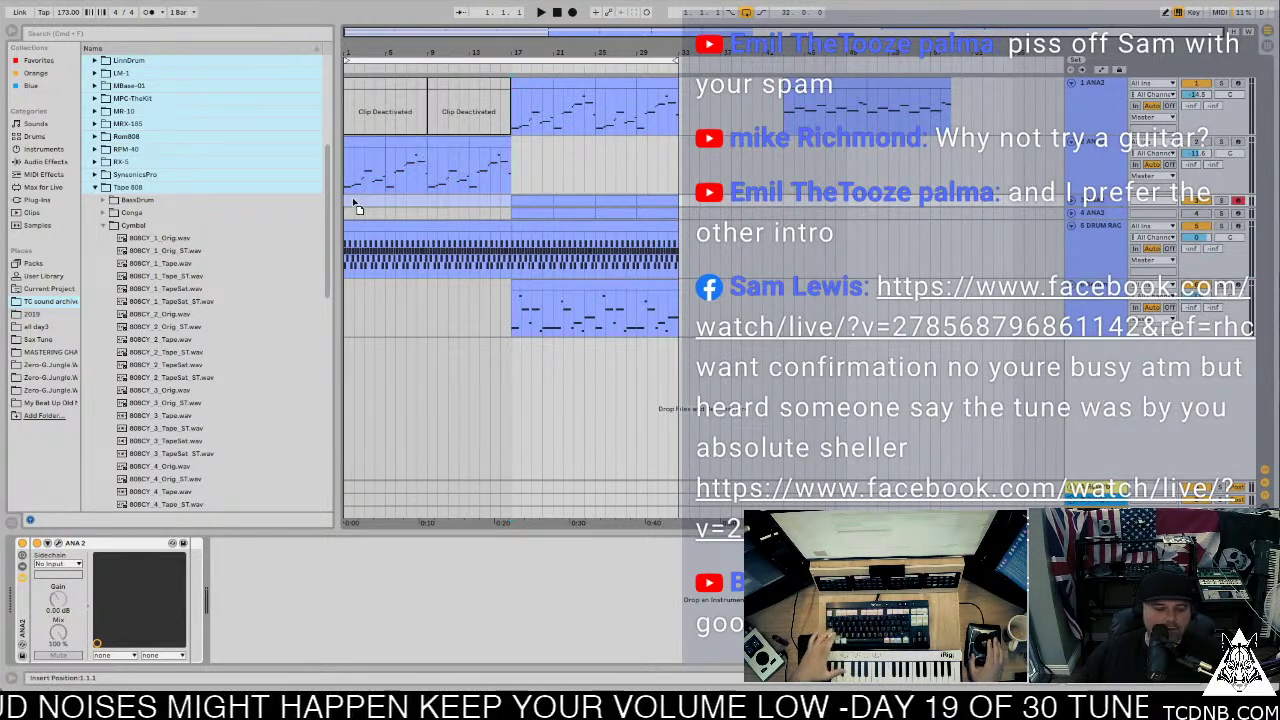
{"action": "left_click_drag", "start_coordinate": [355, 203], "coordinate": [363, 237]}
Step: Delete the two Freeze ANA2 sample rows' notes from the intro drum clip, leaving a single hit at 16.4.1
{"action": "double_click", "coordinate": [466, 225]}
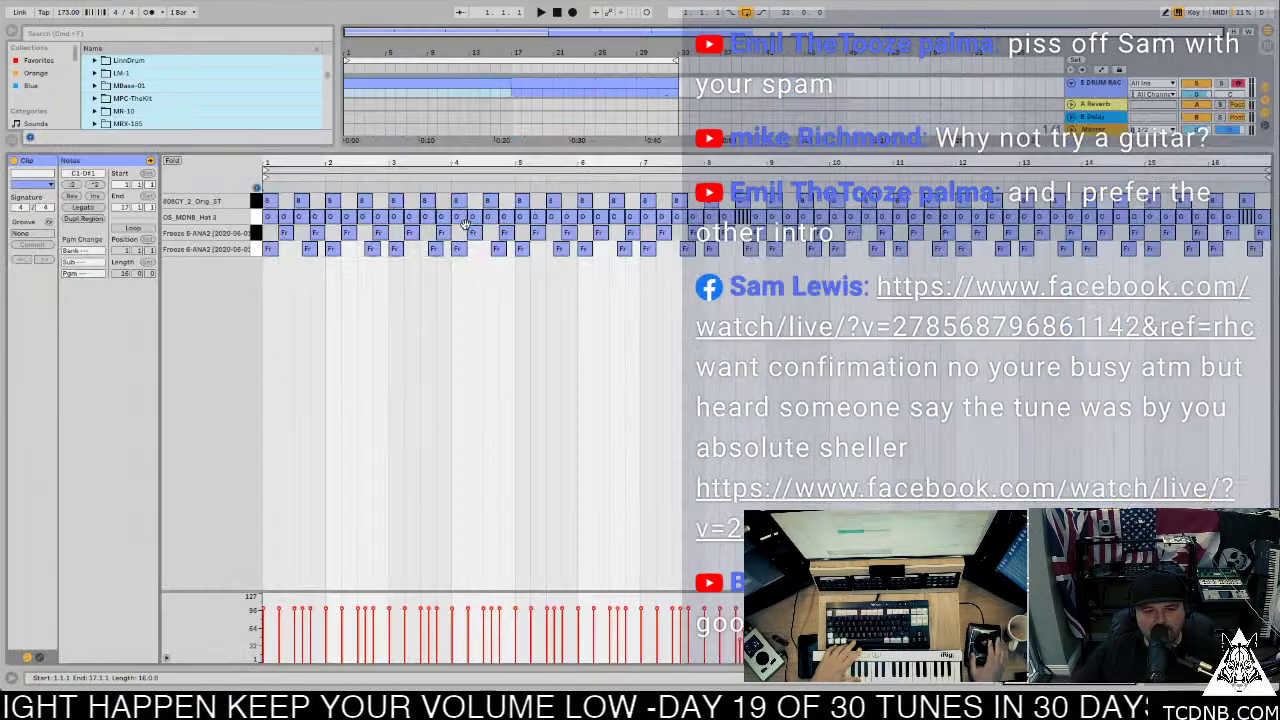
{"action": "left_click", "coordinate": [257, 252]}
{"action": "left_click", "coordinate": [255, 236]}
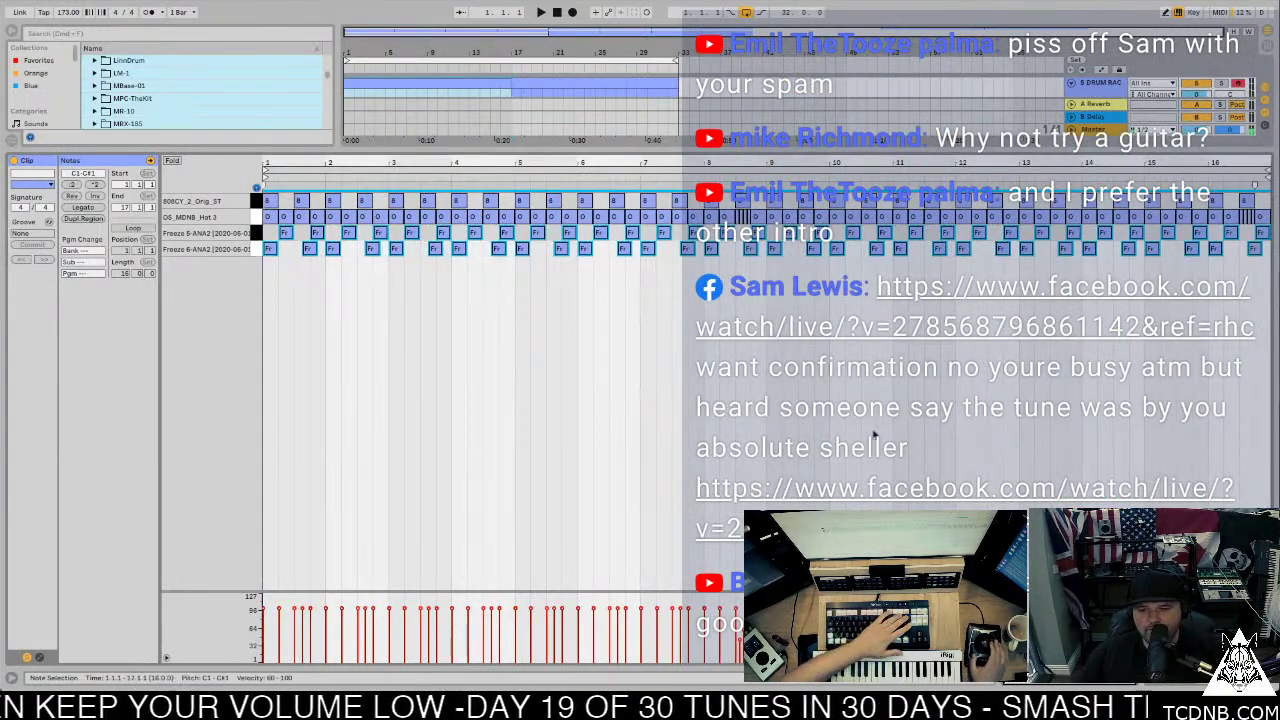
{"action": "key", "text": "Delete"}
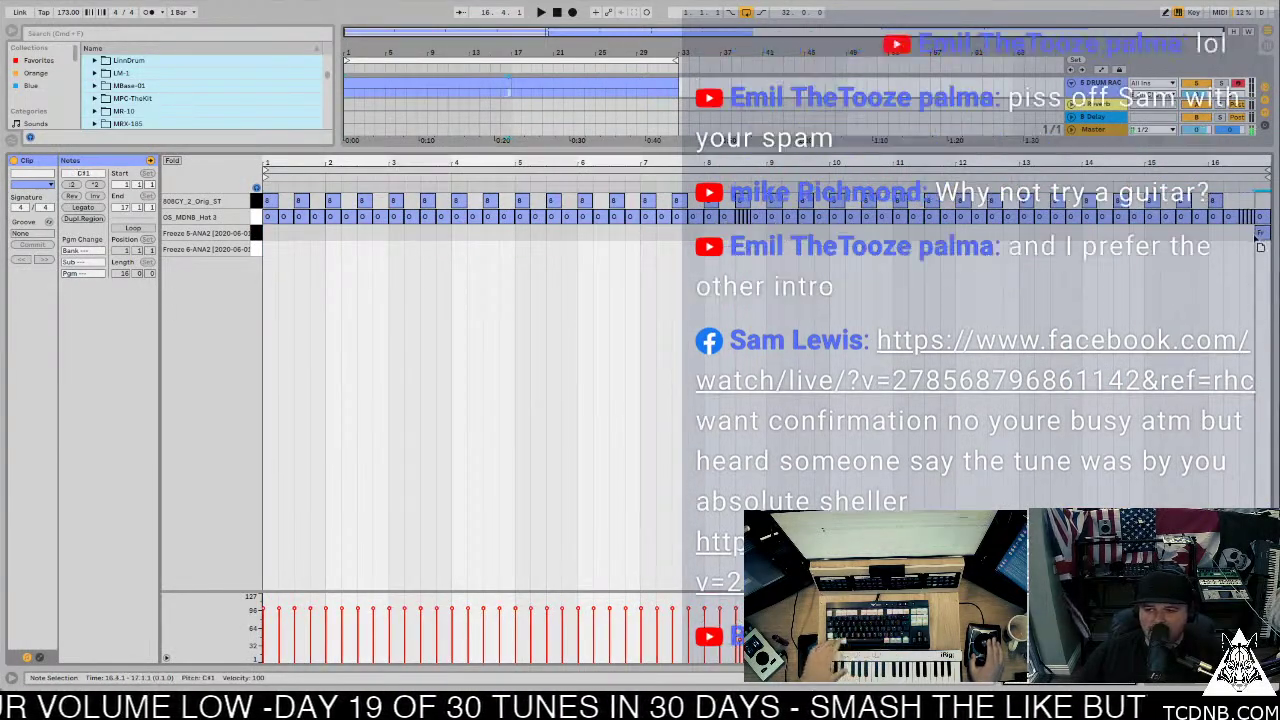
Step: Play the thinned intro from bar 1, hide the clip editor, and delete track 3's copied intro part
{"action": "key", "text": "space"}
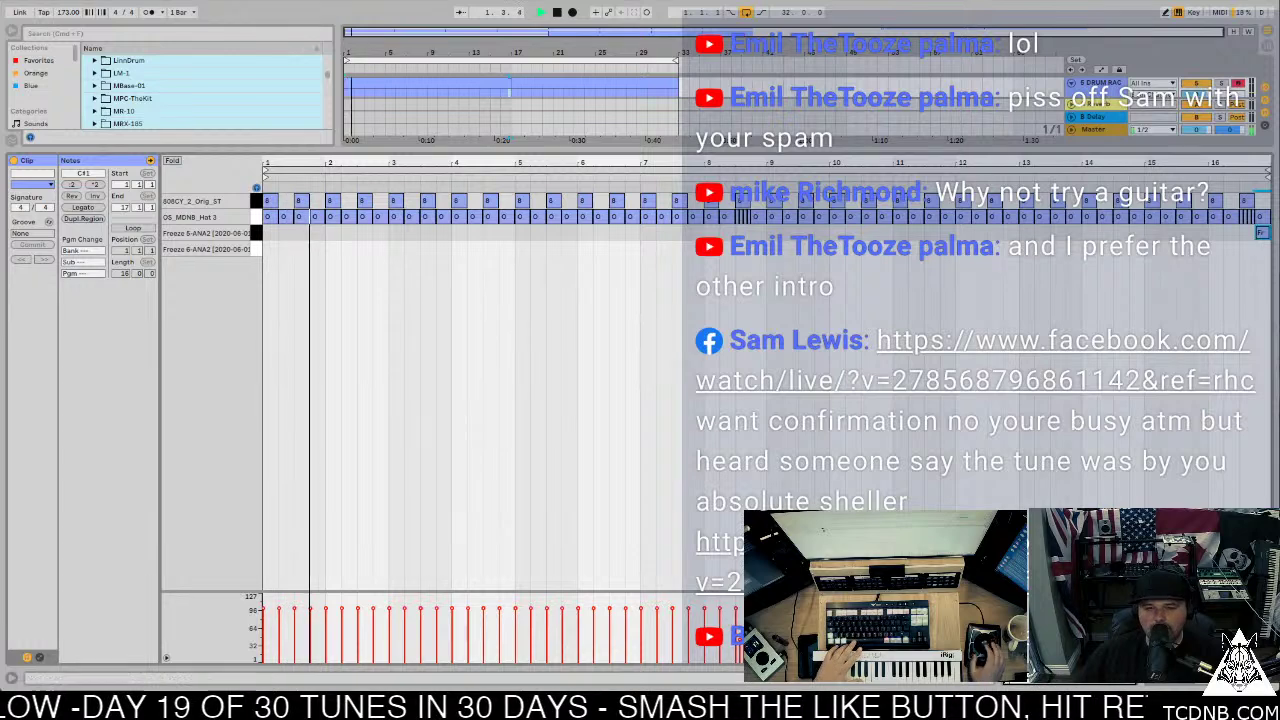
{"action": "key", "text": "ctrl+alt+l"}
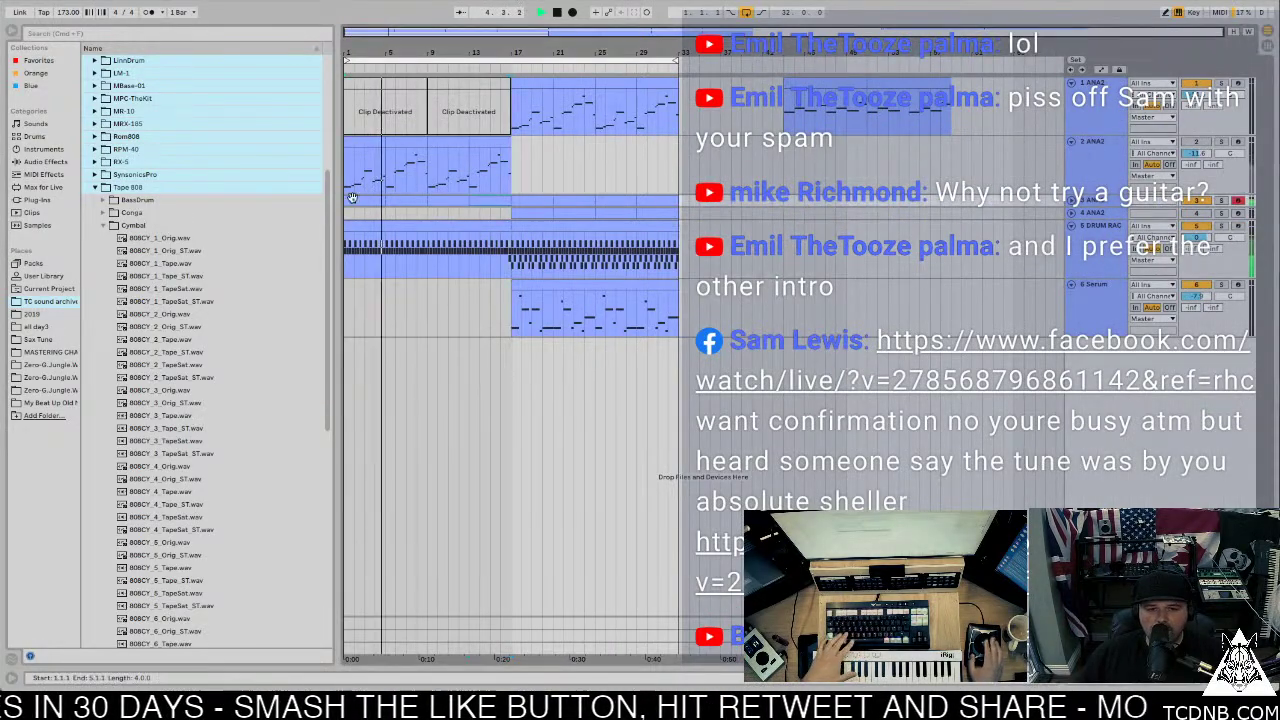
{"action": "left_click", "coordinate": [480, 200]}
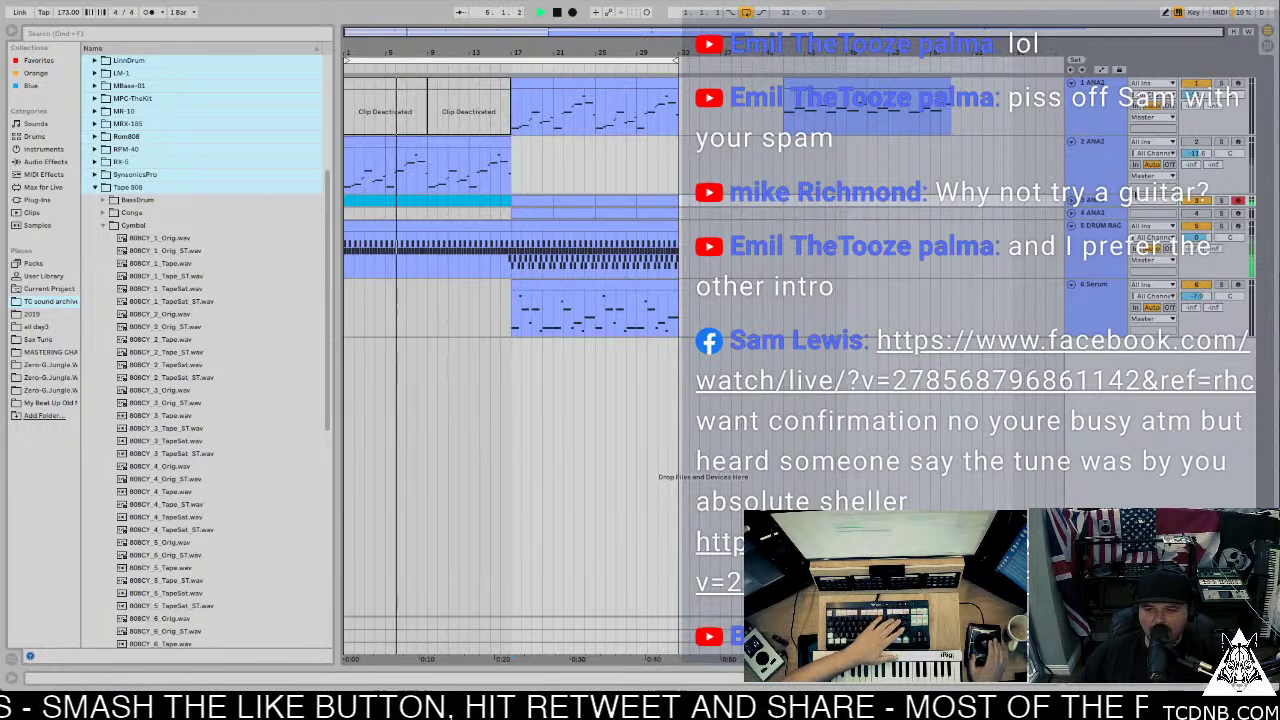
{"action": "key", "text": "space"}
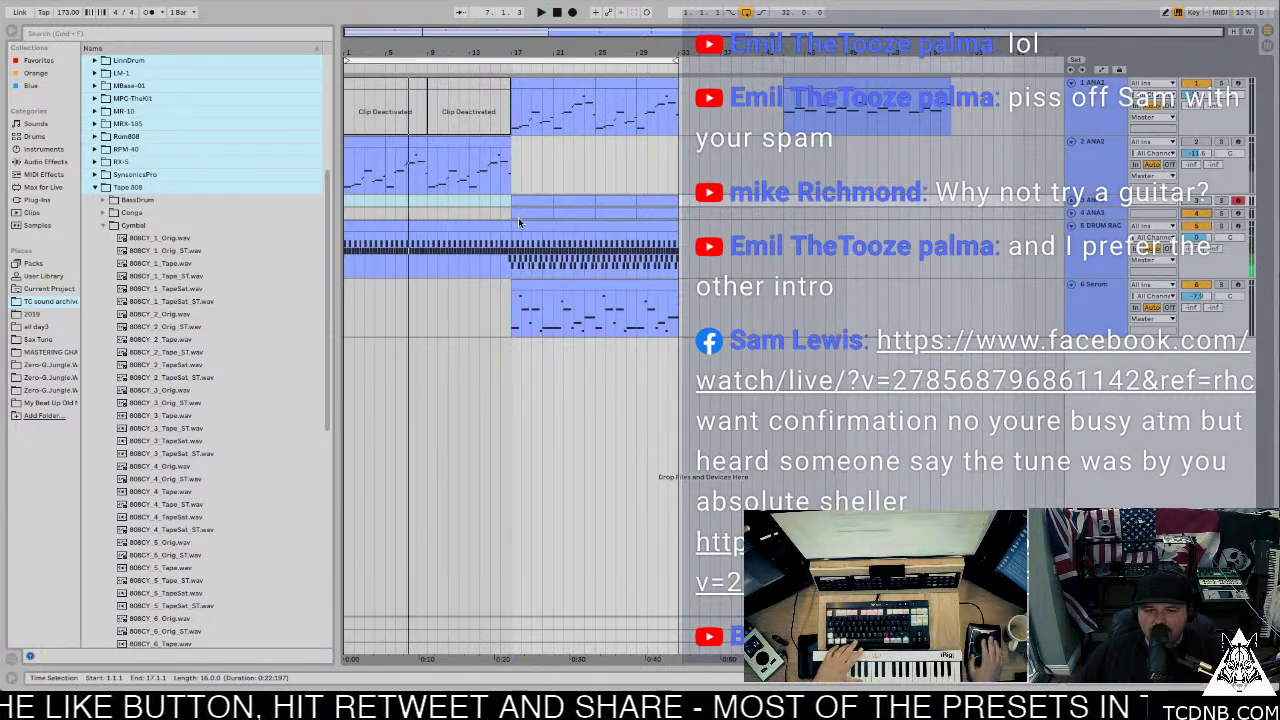
Step: Move track 4's 16-bar part from bar 17 to bar 1
{"action": "left_click", "coordinate": [528, 214]}
{"action": "left_click", "coordinate": [660, 213]}
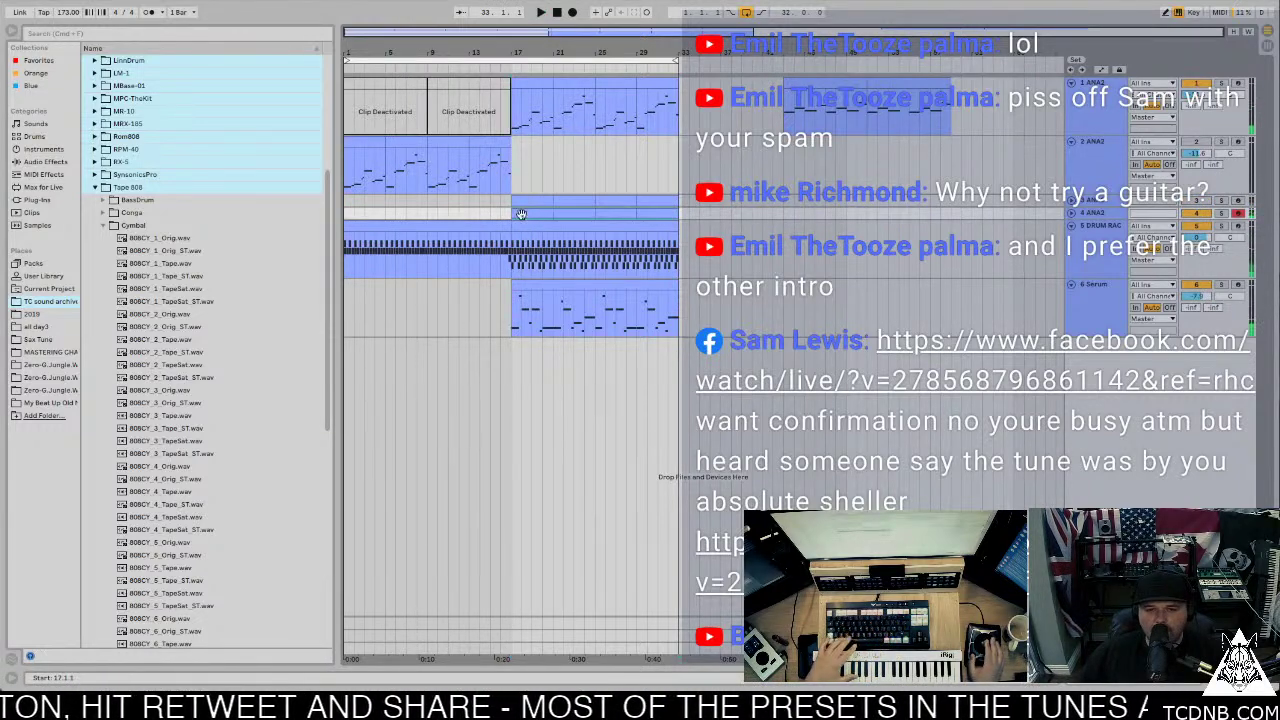
{"action": "left_click_drag", "start_coordinate": [325, 222], "coordinate": [366, 217]}
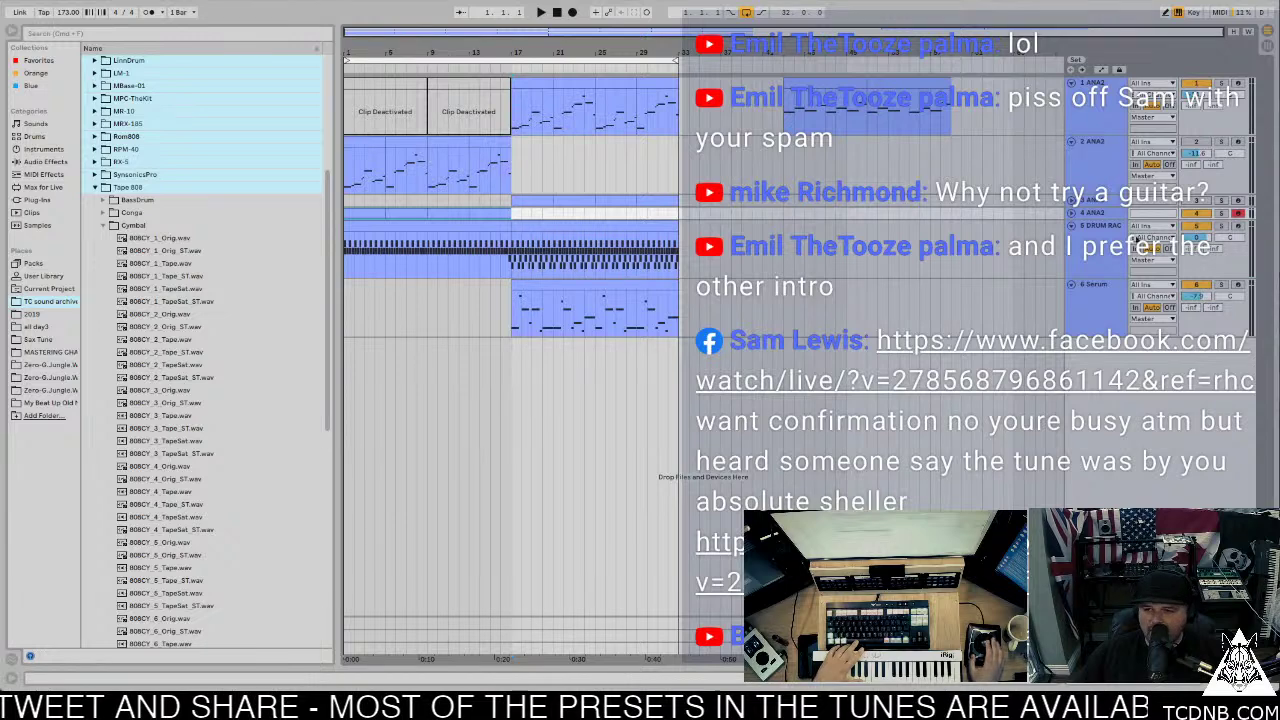
Step: Play the intro from bar 1 and open the ANA 2 instrument window of track 4
{"action": "key", "text": "space"}
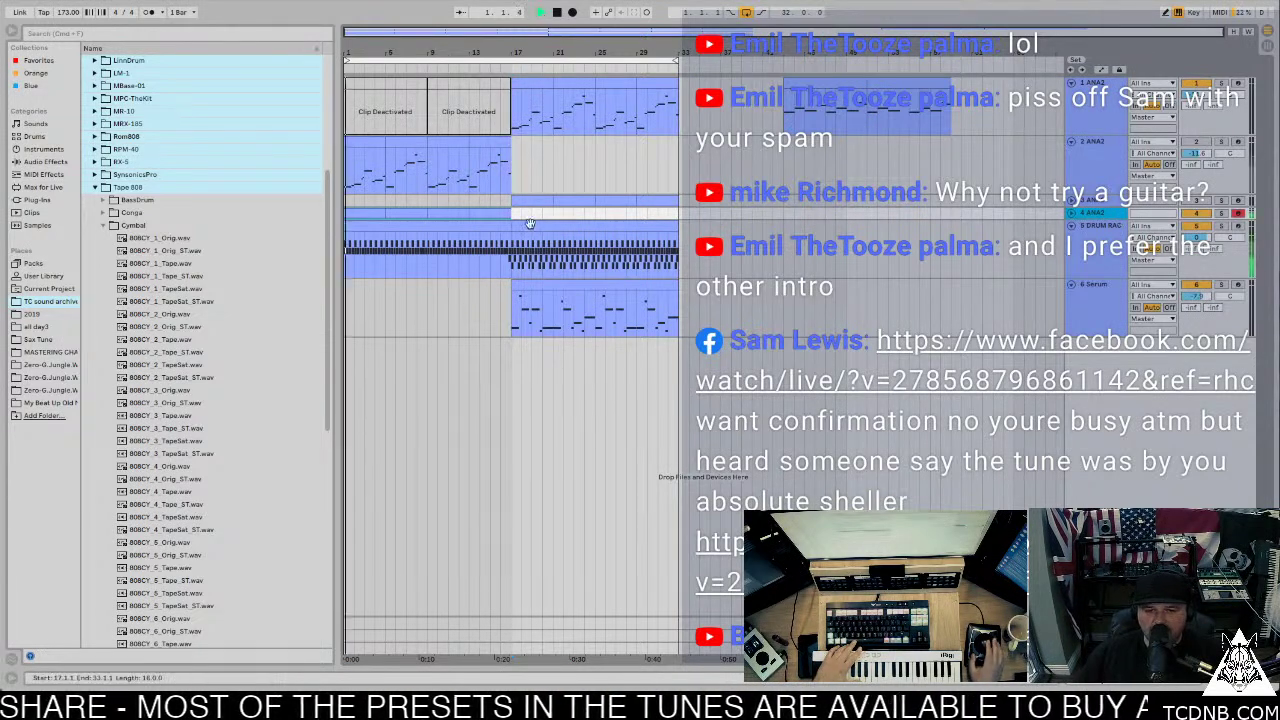
{"action": "double_click", "coordinate": [1100, 213]}
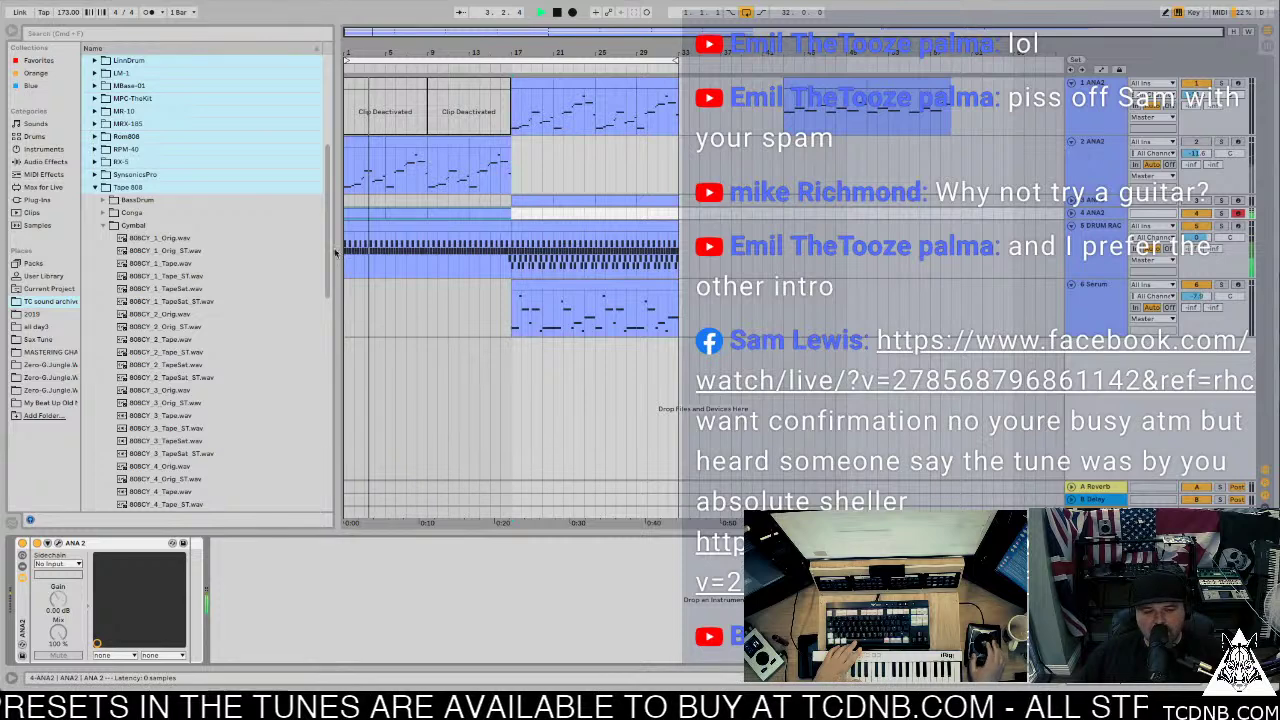
{"action": "key", "text": "ctrl+alt+p"}
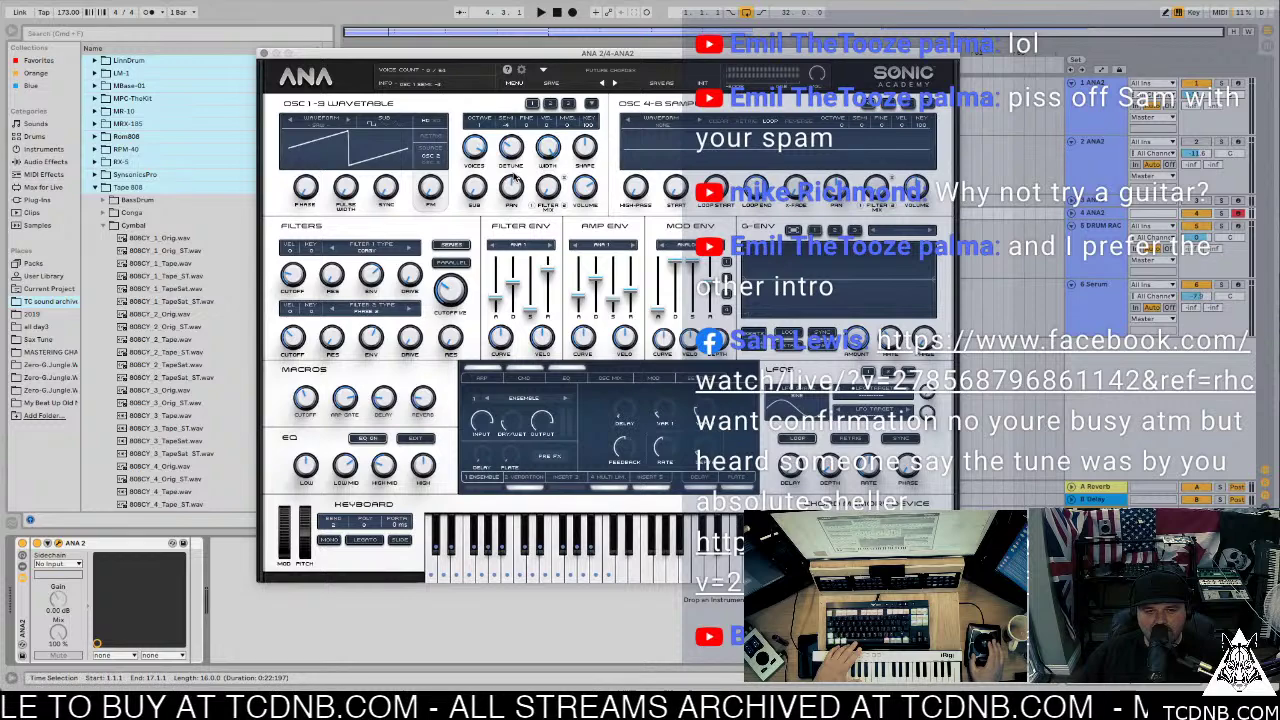
Step: Close the ANA 2 instrument window and reactivate the two deactivated clips in the first 16 bars of track 1
{"action": "key", "text": "space"}
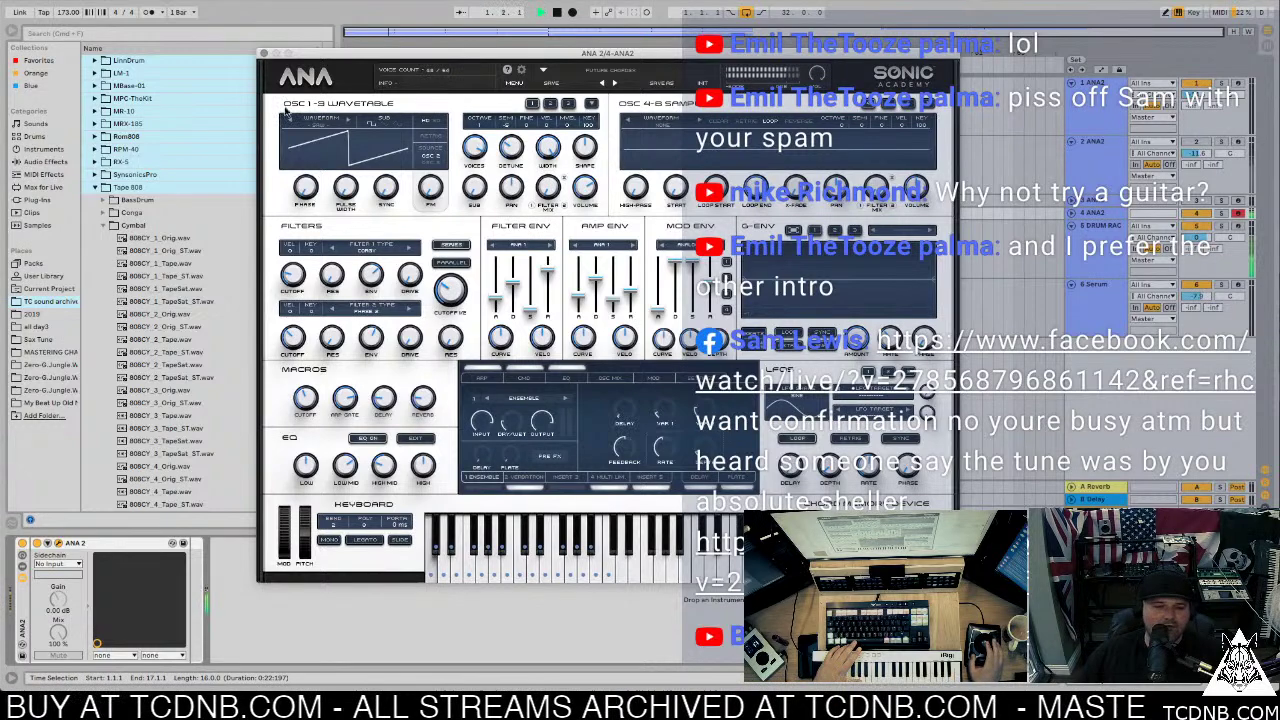
{"action": "left_click", "coordinate": [263, 54]}
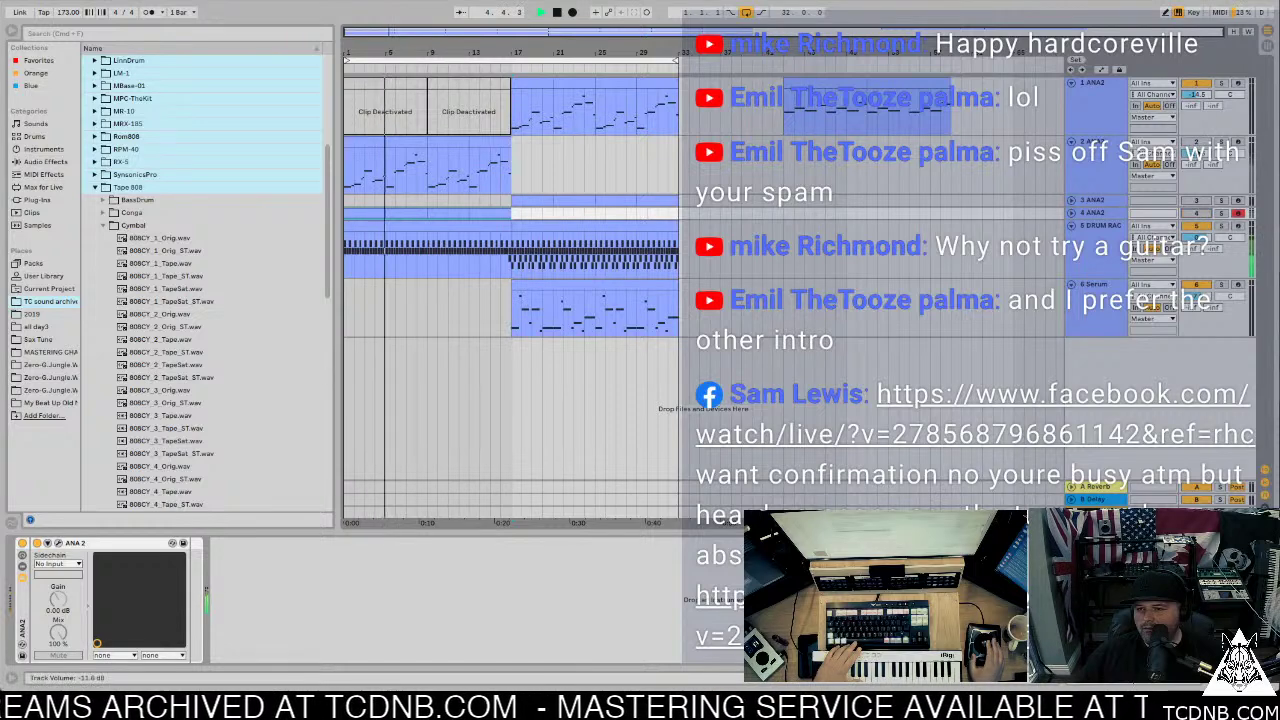
{"action": "left_click_drag", "start_coordinate": [381, 85], "coordinate": [465, 78]}
{"action": "left_click", "coordinate": [451, 82]}
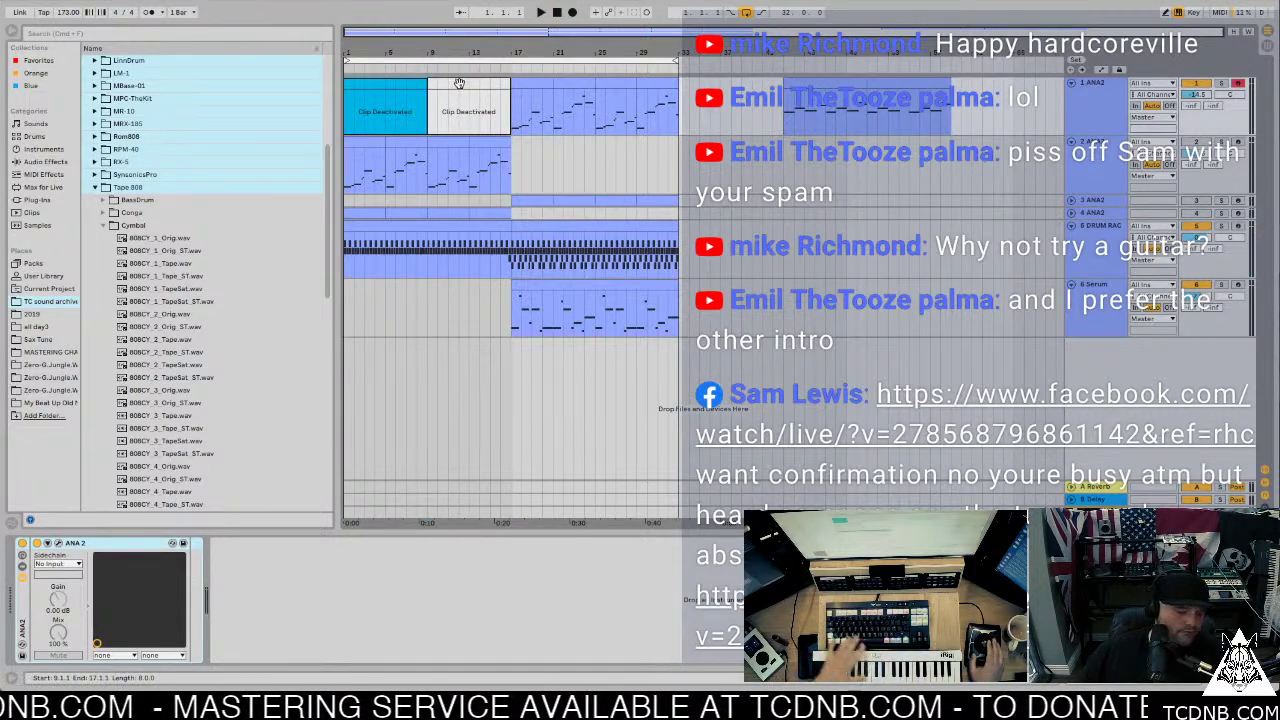
{"action": "left_click", "coordinate": [459, 83]}
{"action": "key", "text": "0"}
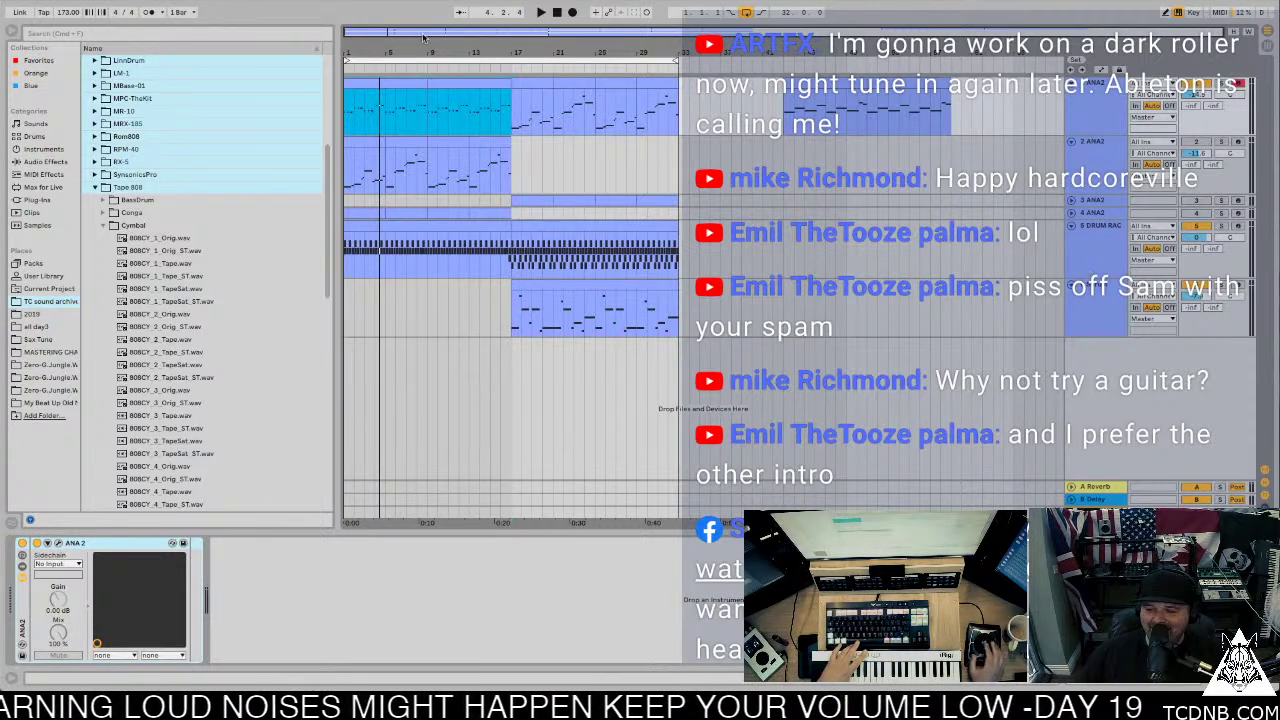
Step: Play the intro from bar 1 with track 1's reactivated clips, continuing past bar 17
{"action": "left_click", "coordinate": [360, 83]}
{"action": "key", "text": "space"}
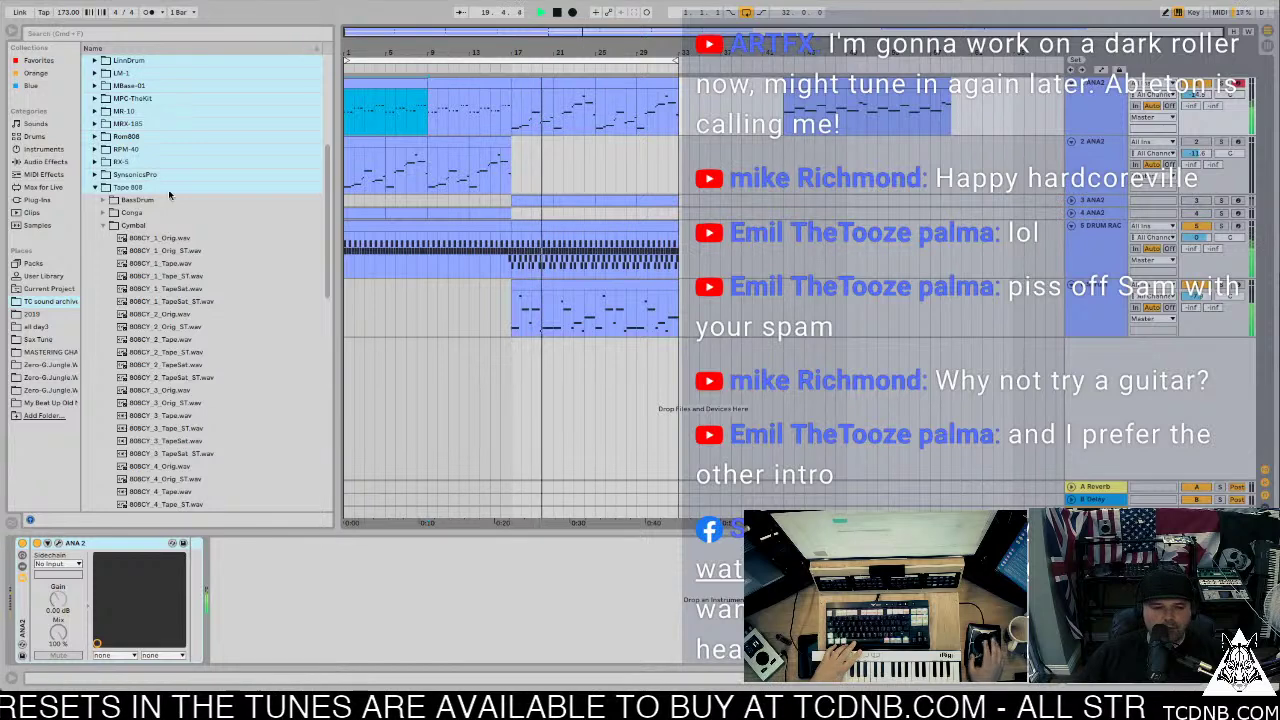
{"action": "key", "text": "space"}
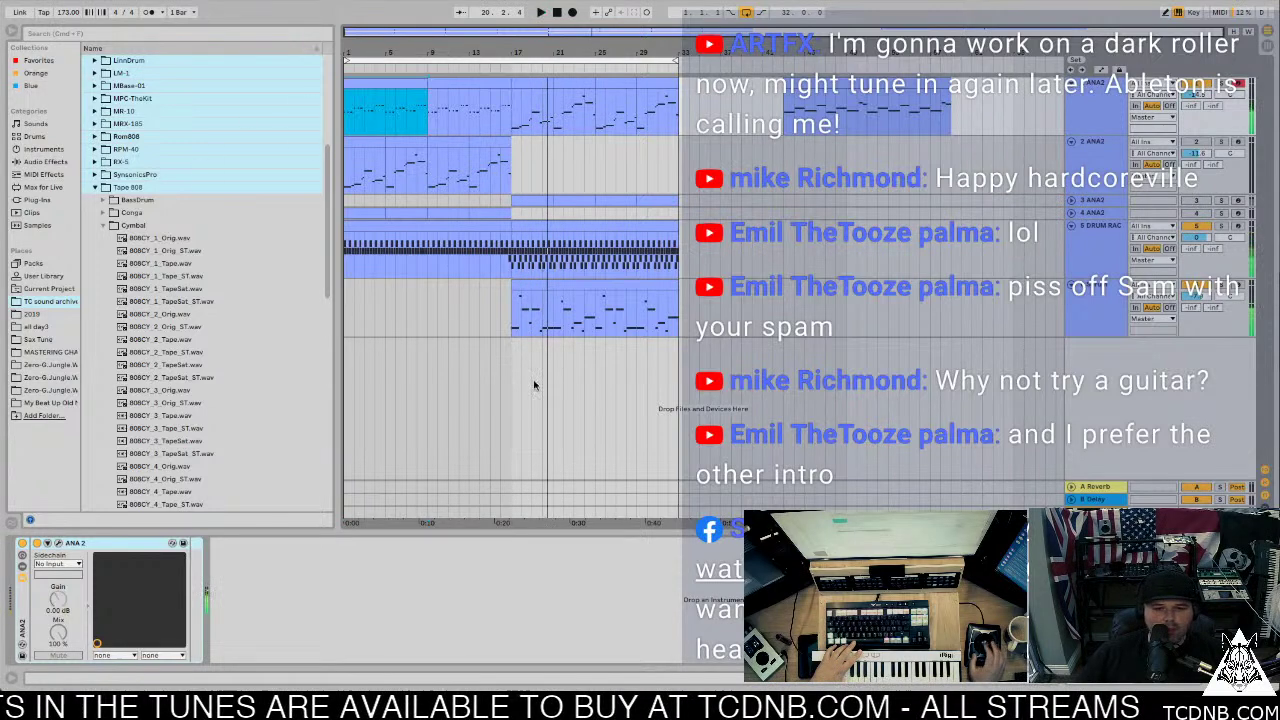
Step: Fold the Serum track and move it above the drum rack track, directly below track 4
{"action": "left_click", "coordinate": [1124, 305]}
{"action": "key", "text": "Delete"}
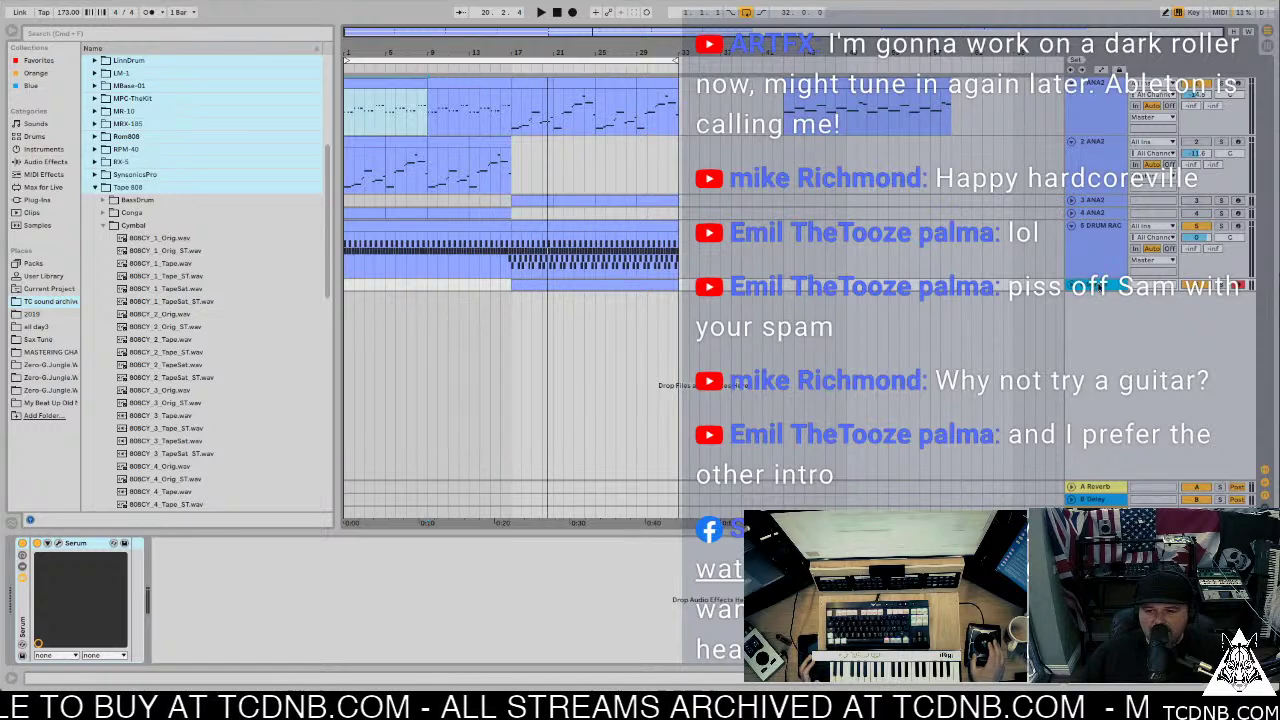
{"action": "left_click", "coordinate": [1097, 214]}
{"action": "key", "text": "ctrl+d"}
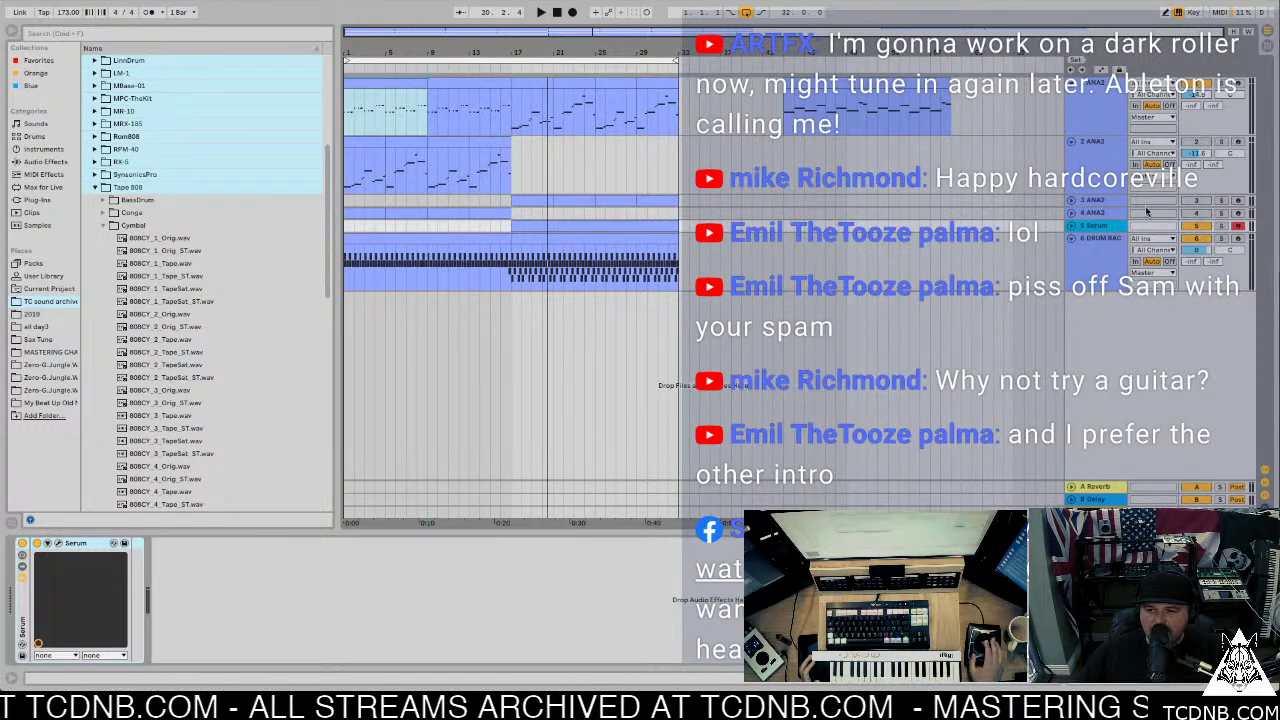
{"action": "left_click", "coordinate": [1115, 214]}
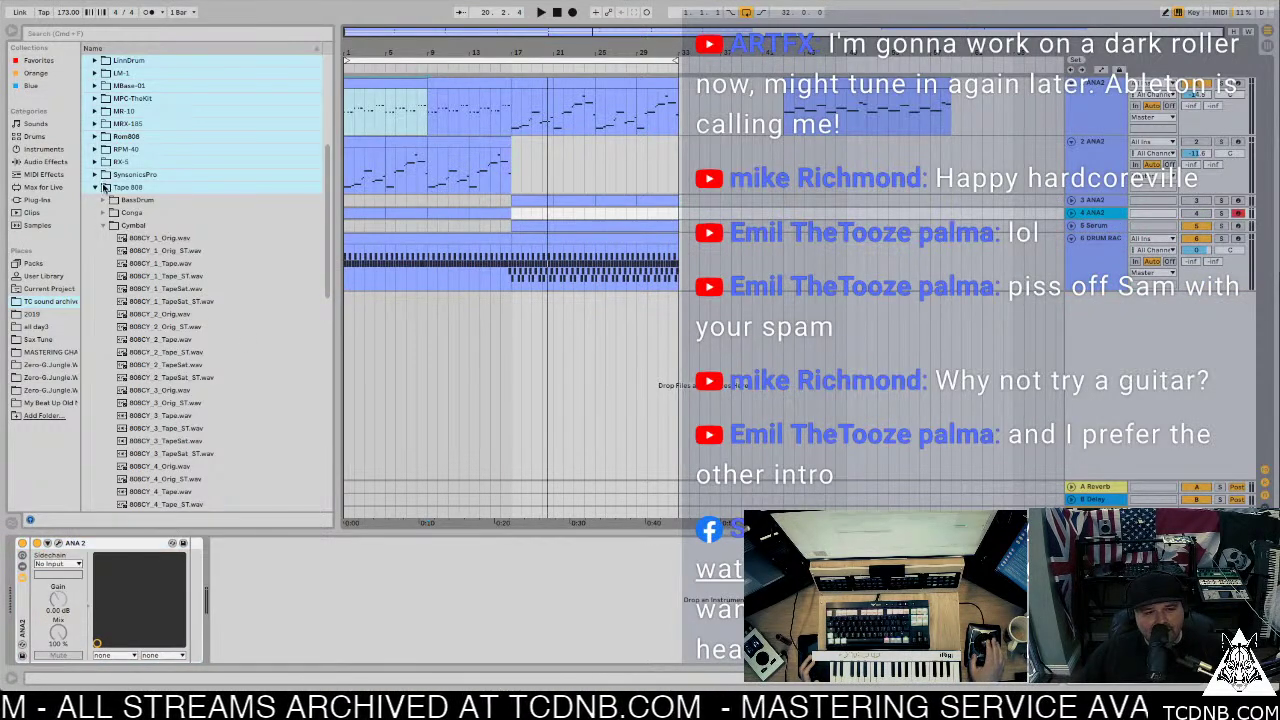
Step: Collapse the Tape 808 folder and add the 019 June 1st Project folder from 30 in 30 2 to the browser places
{"action": "left_click", "coordinate": [104, 187]}
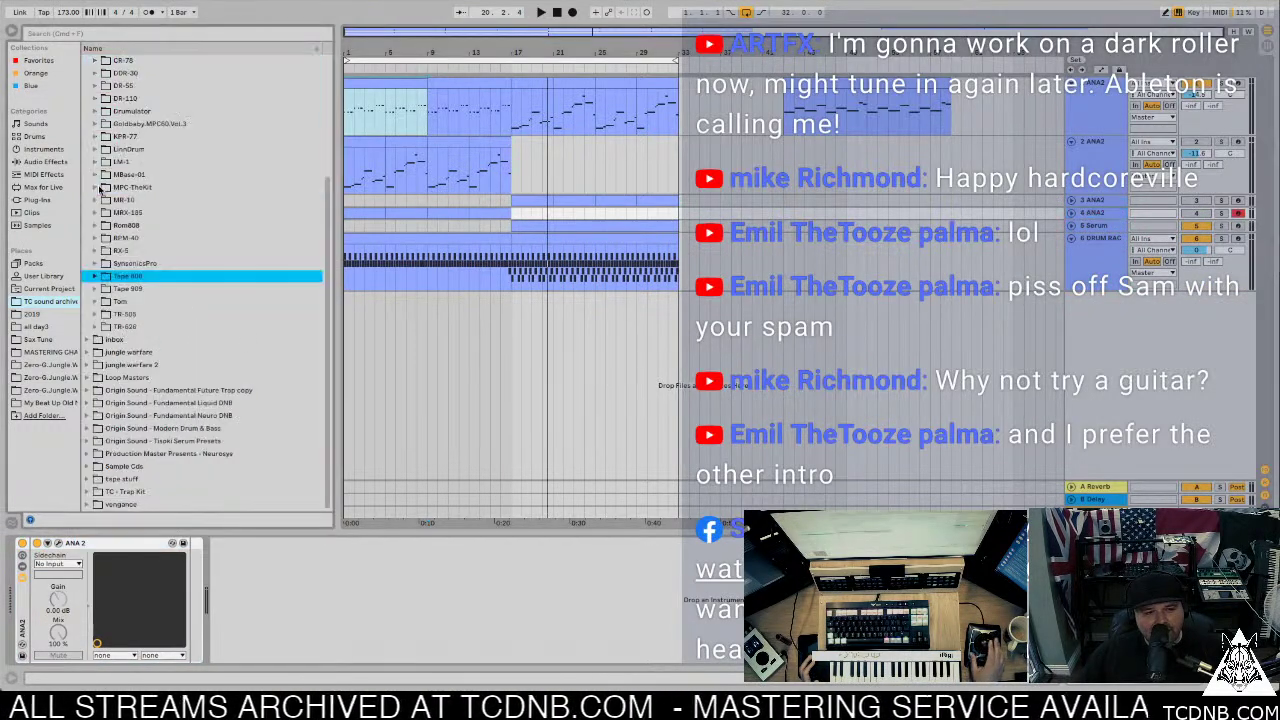
{"action": "left_click", "coordinate": [34, 418]}
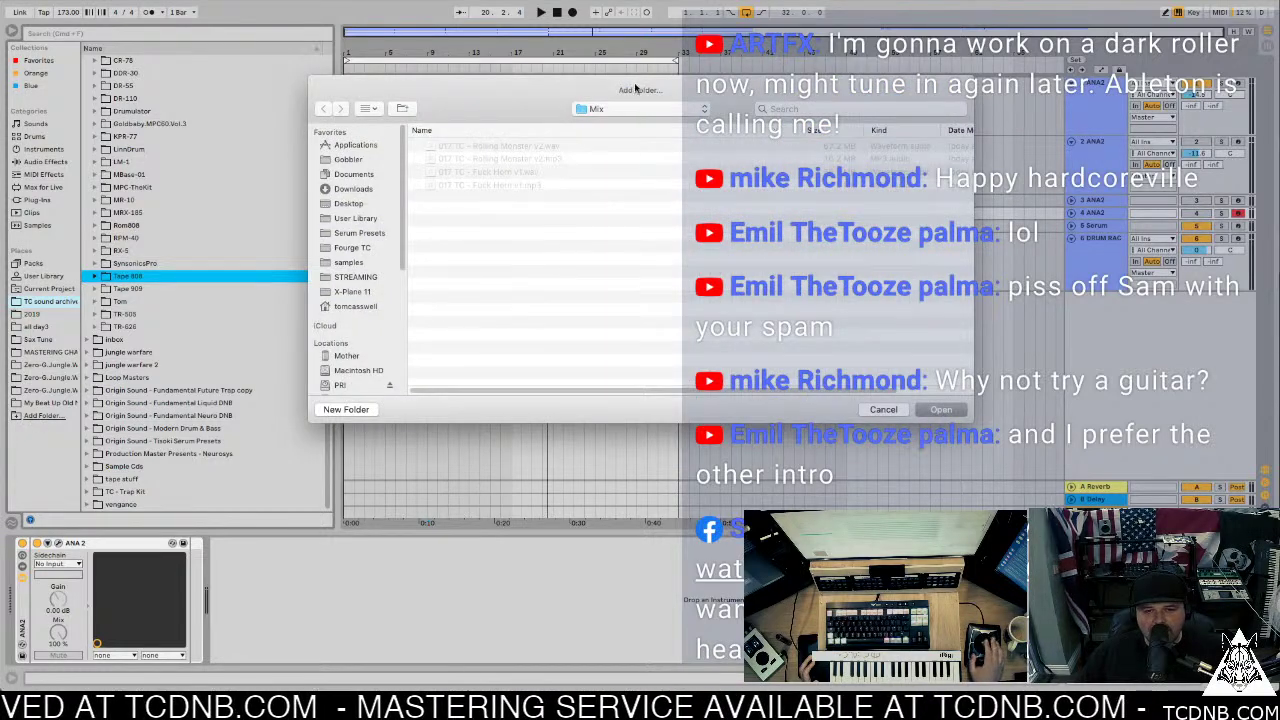
{"action": "left_click", "coordinate": [628, 111]}
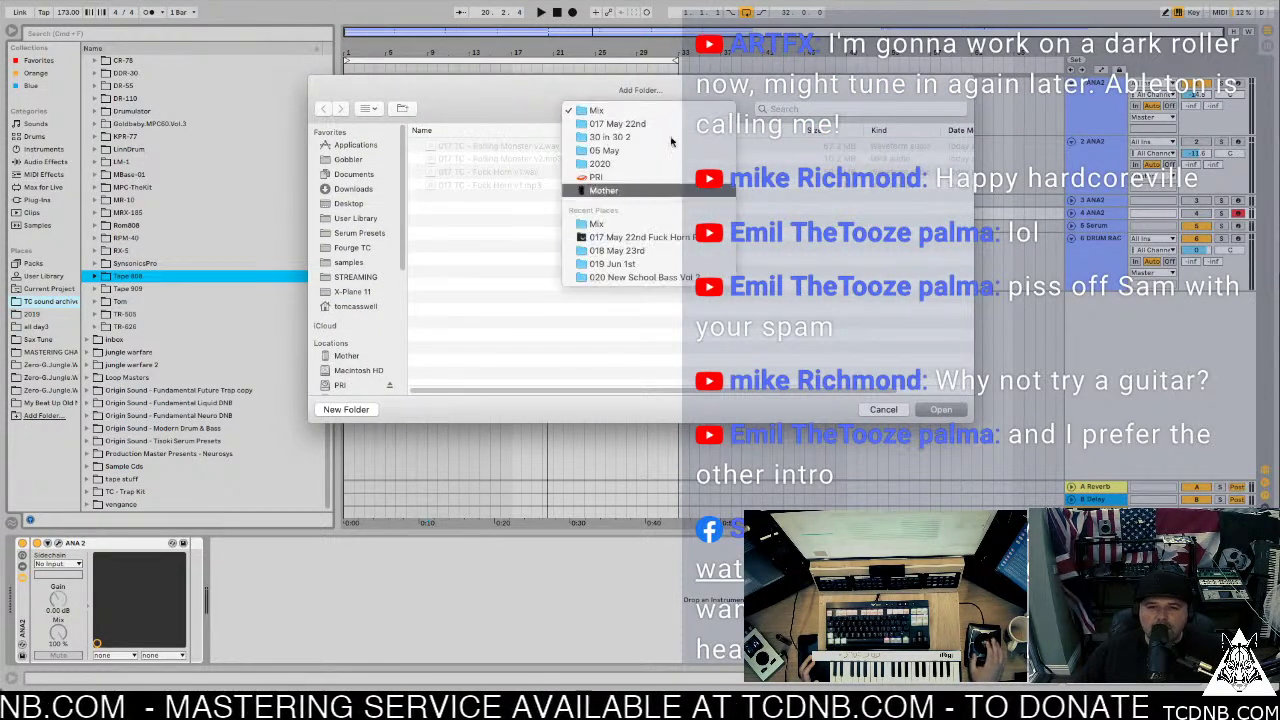
{"action": "left_click", "coordinate": [597, 276]}
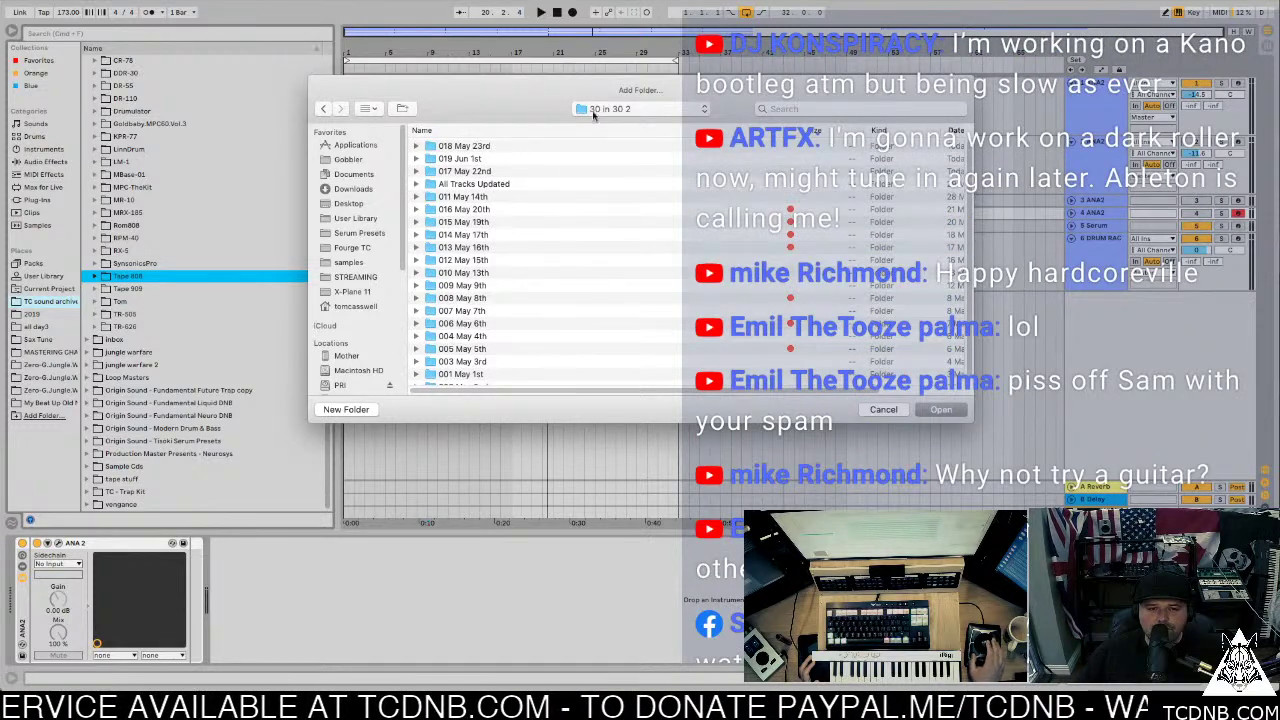
{"action": "left_click", "coordinate": [368, 108]}
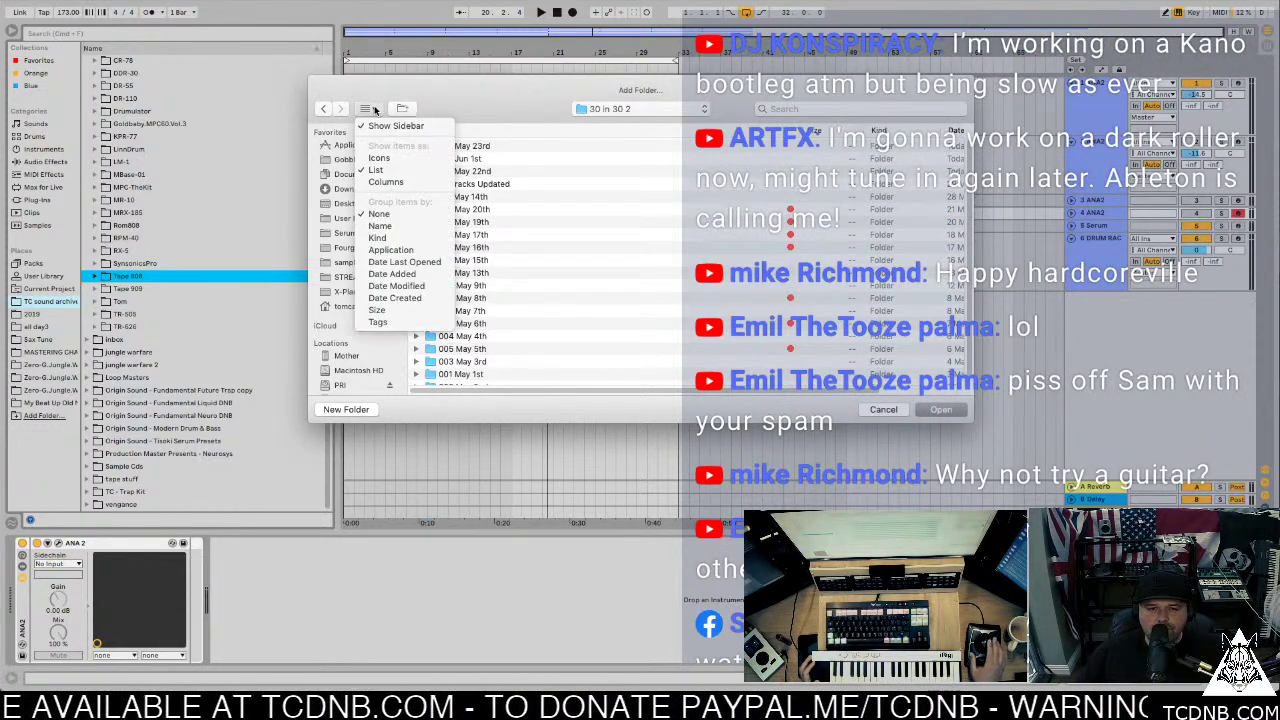
{"action": "left_click", "coordinate": [386, 182]}
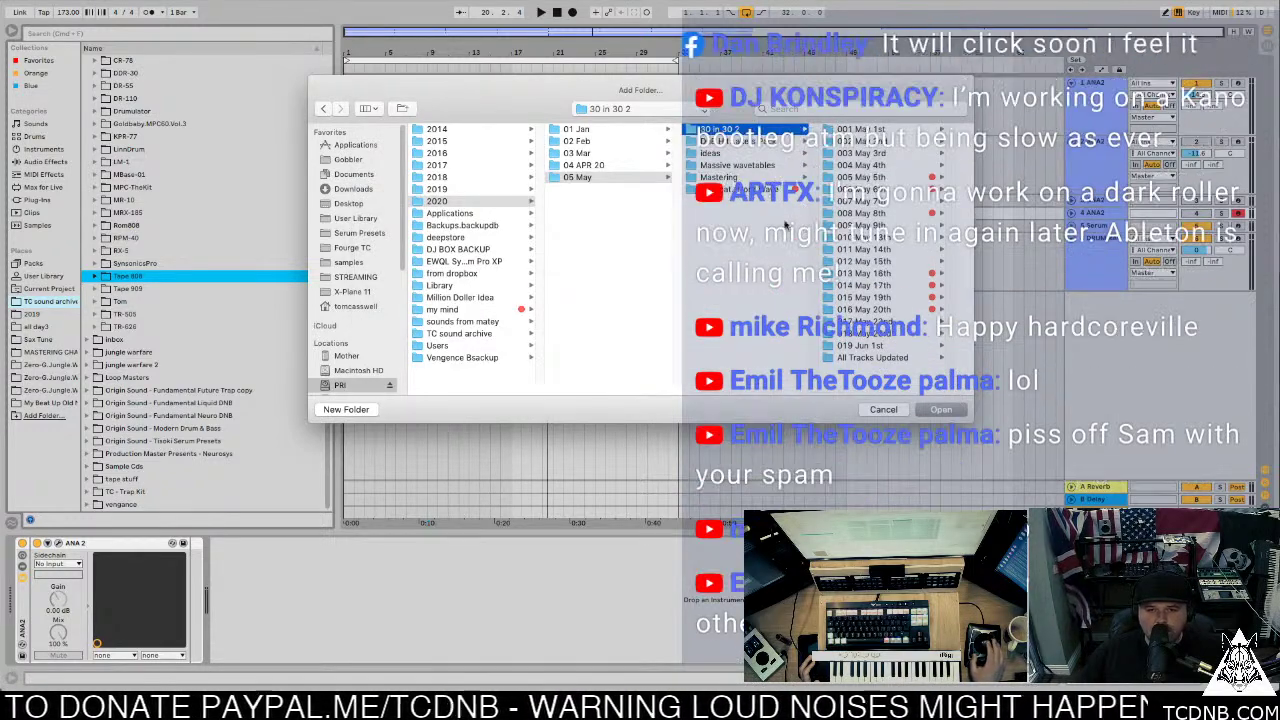
{"action": "left_click", "coordinate": [913, 338]}
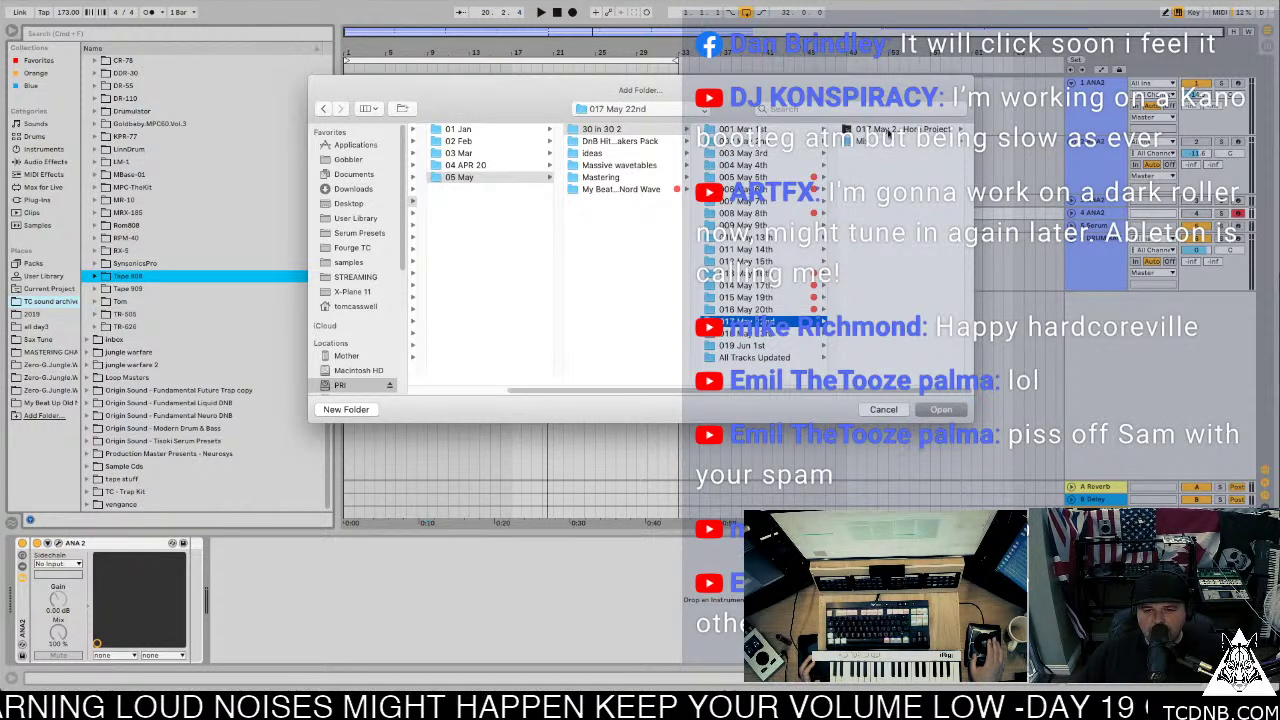
{"action": "left_click", "coordinate": [771, 345]}
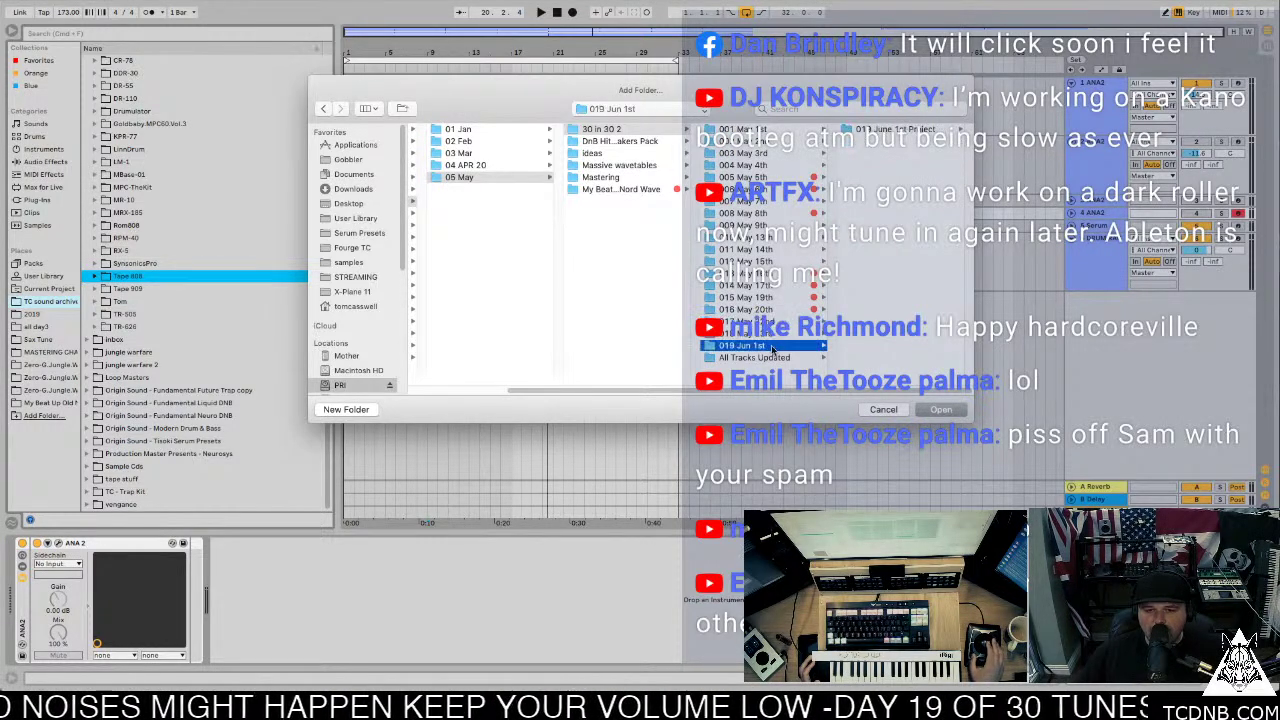
{"action": "left_click", "coordinate": [894, 129]}
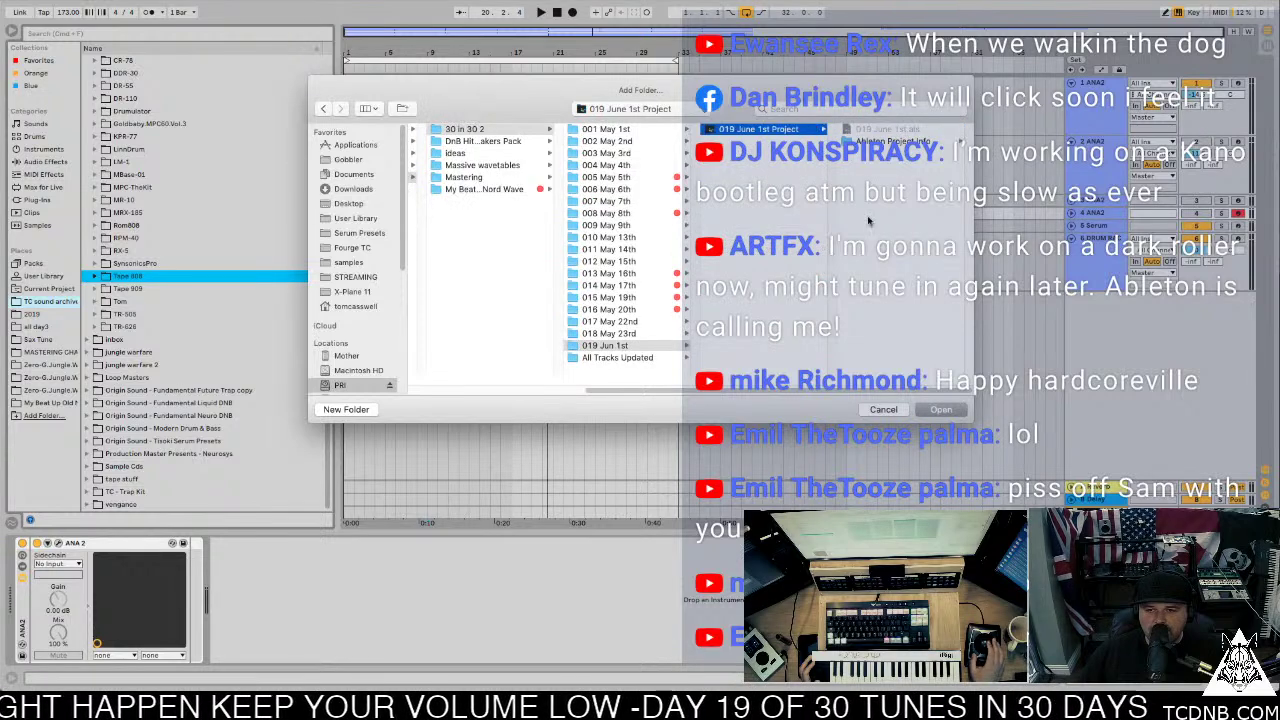
{"action": "left_click", "coordinate": [941, 410]}
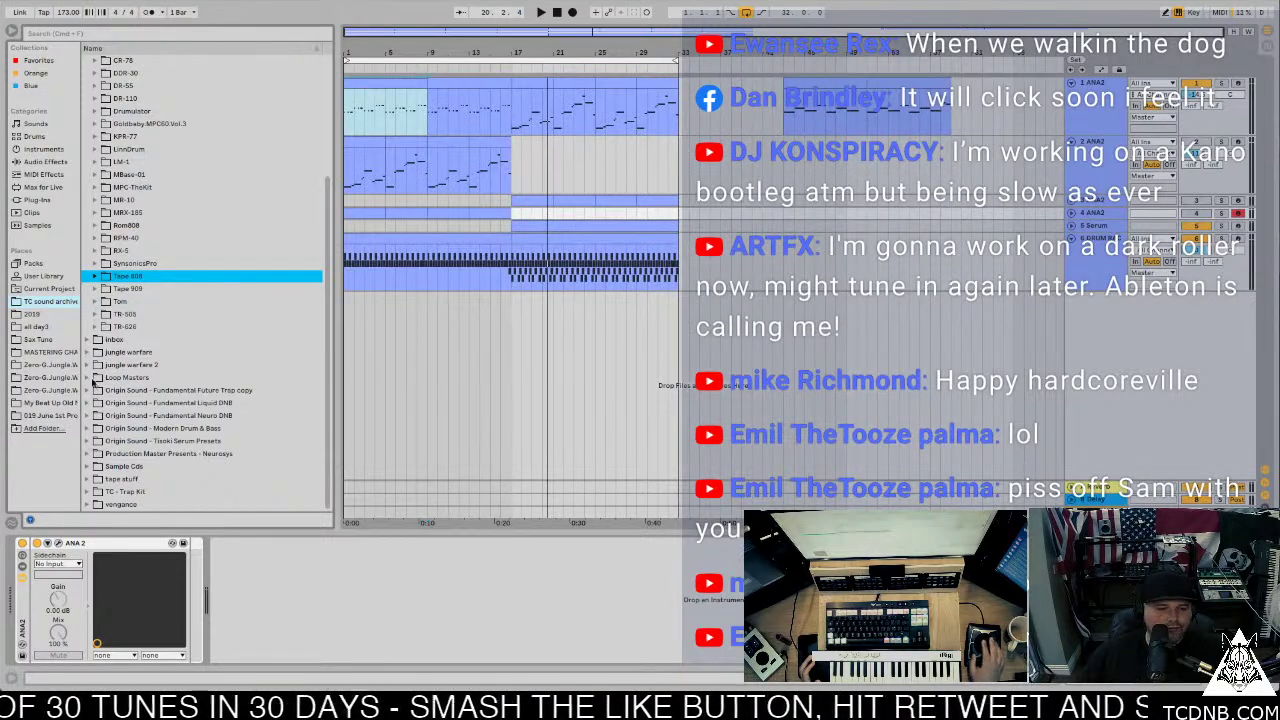
Step: Import the 1-Serum track with its clips from 019 June 1st.als as a new track below the drum rack
{"action": "left_click", "coordinate": [40, 417]}
{"action": "left_click", "coordinate": [88, 60]}
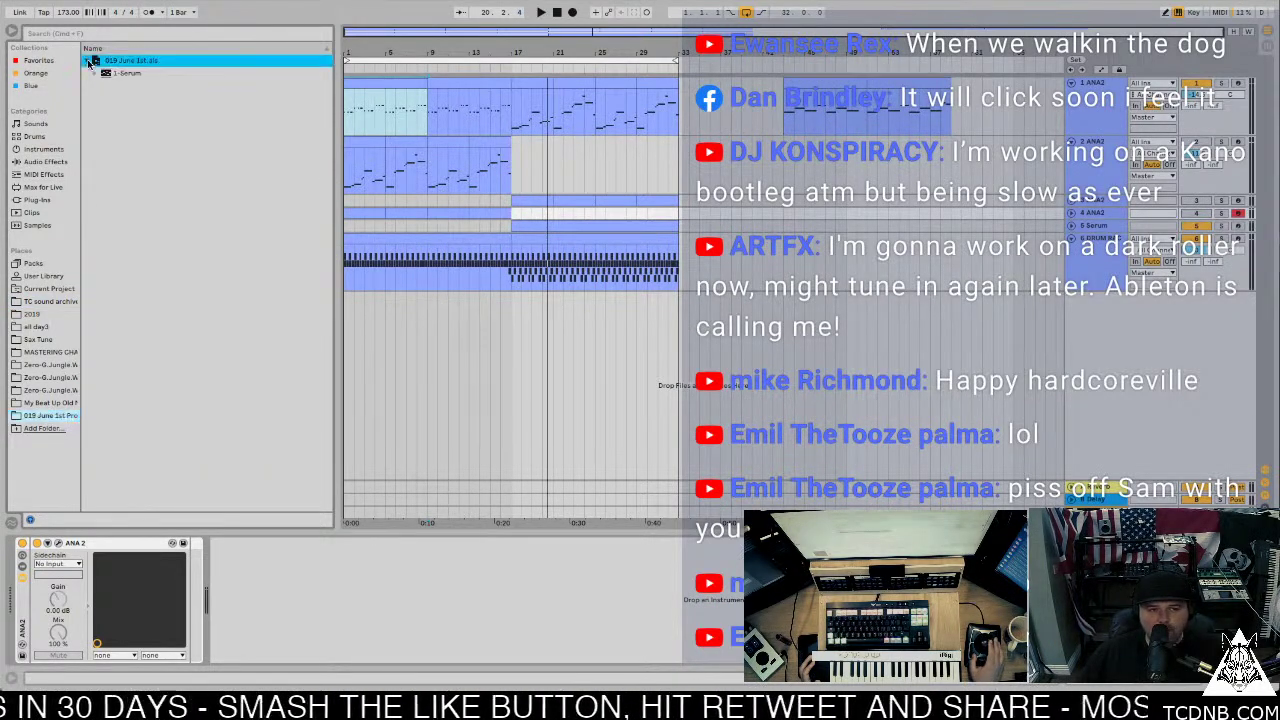
{"action": "left_click", "coordinate": [95, 75]}
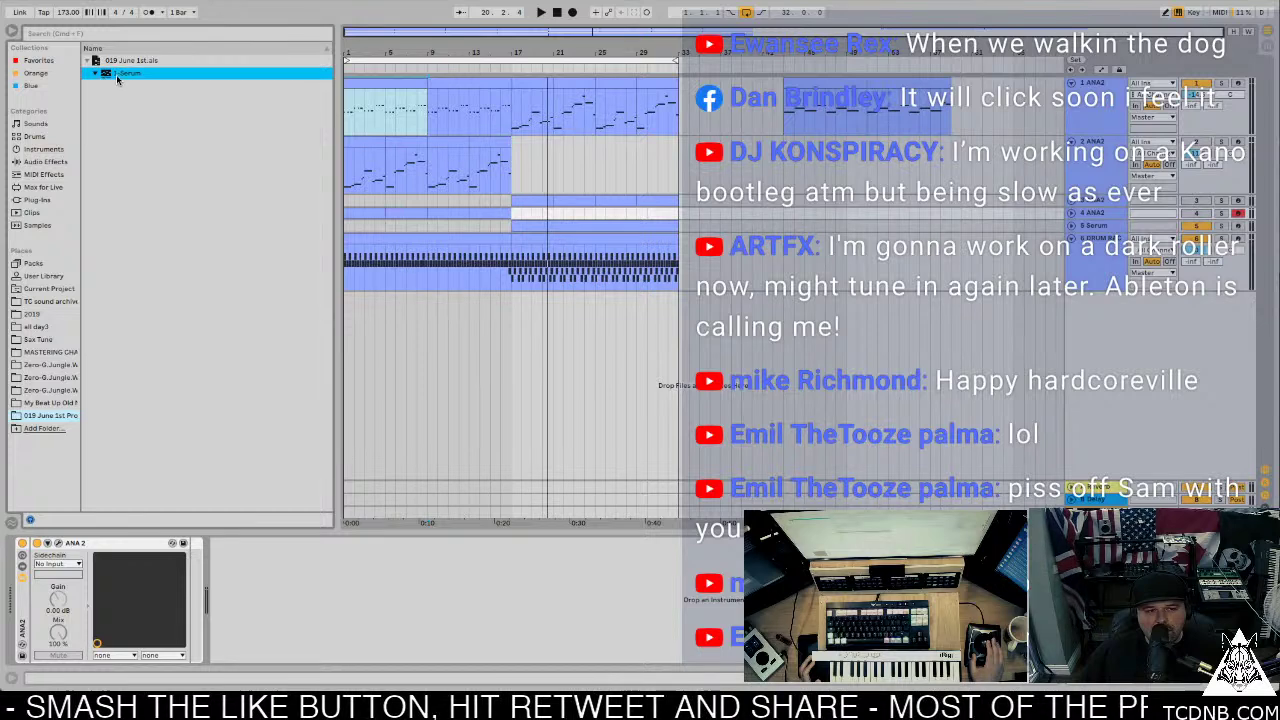
{"action": "left_click_drag", "start_coordinate": [110, 78], "coordinate": [1088, 372]}
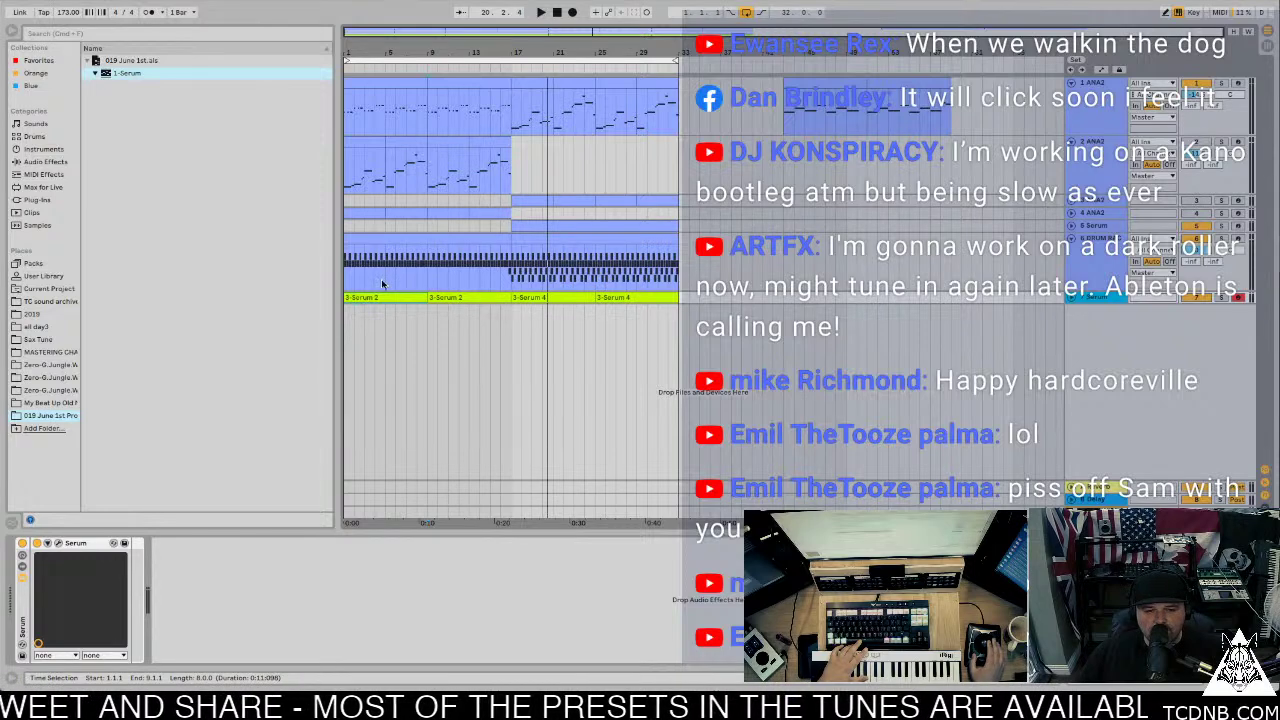
Step: Play the arrangement from bar 1 with the imported Serum part and unfold its track
{"action": "key", "text": "space"}
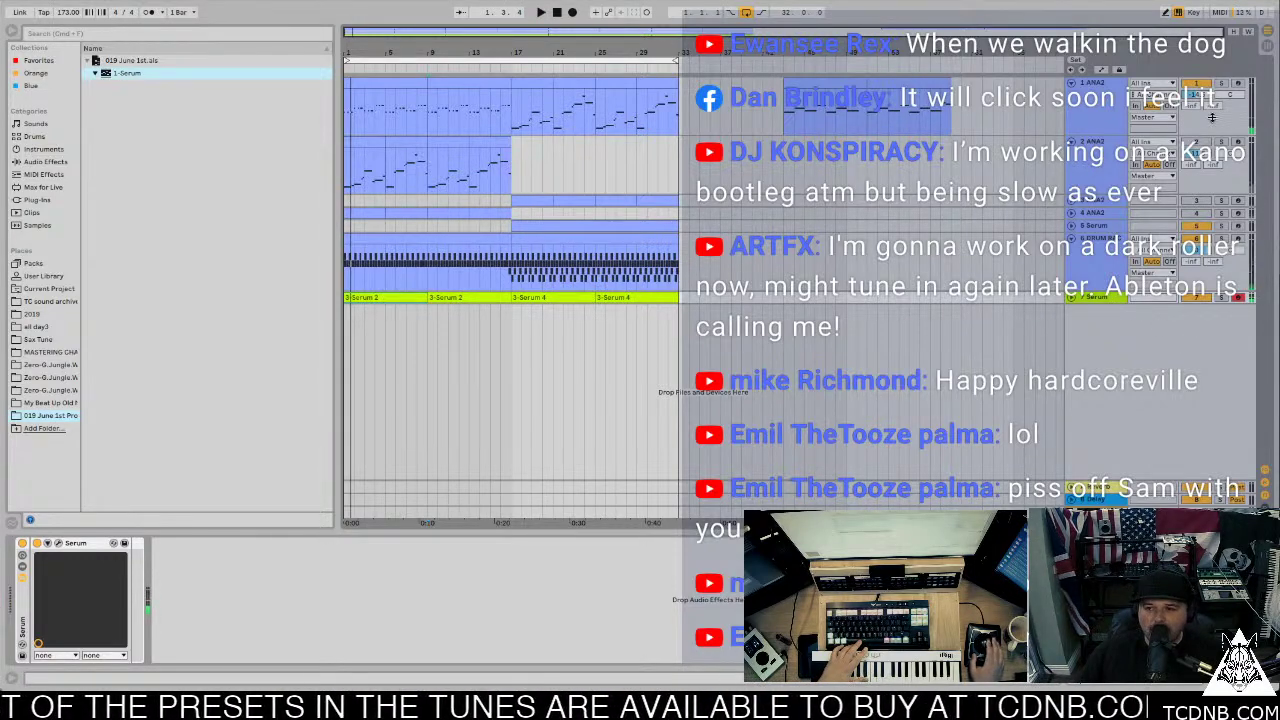
{"action": "left_click", "coordinate": [1071, 298]}
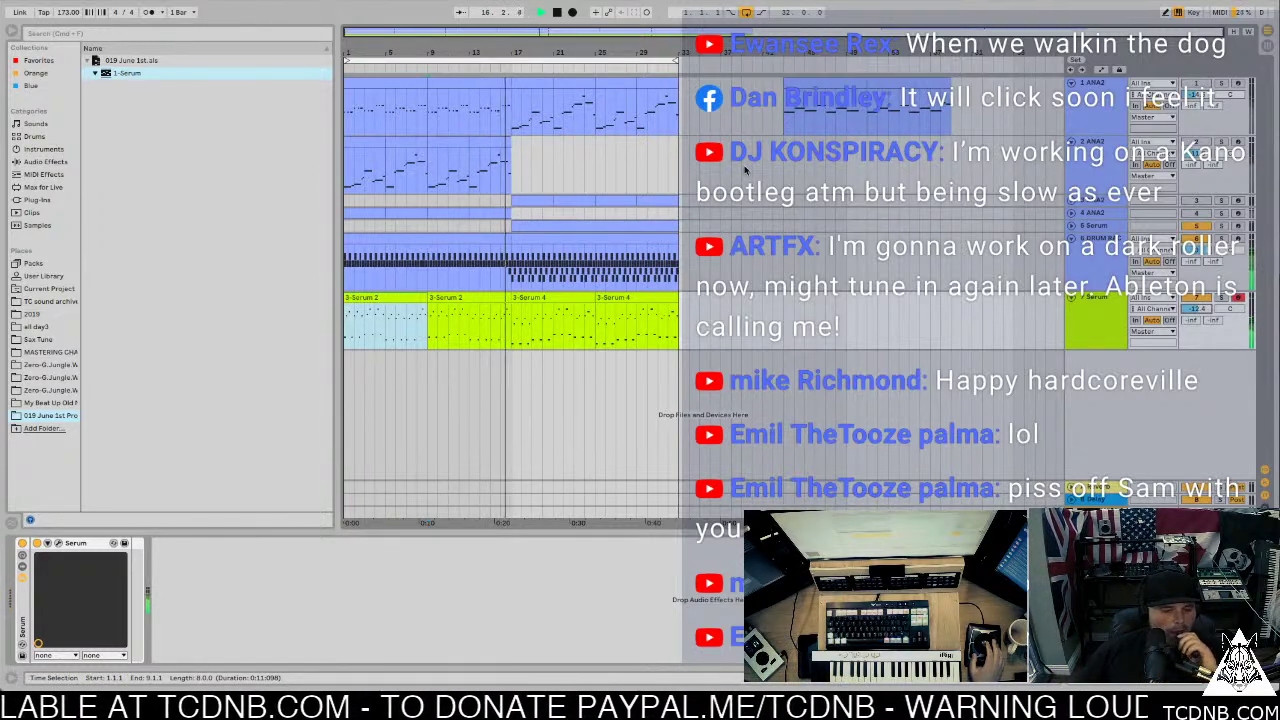
{"action": "key", "text": "space"}
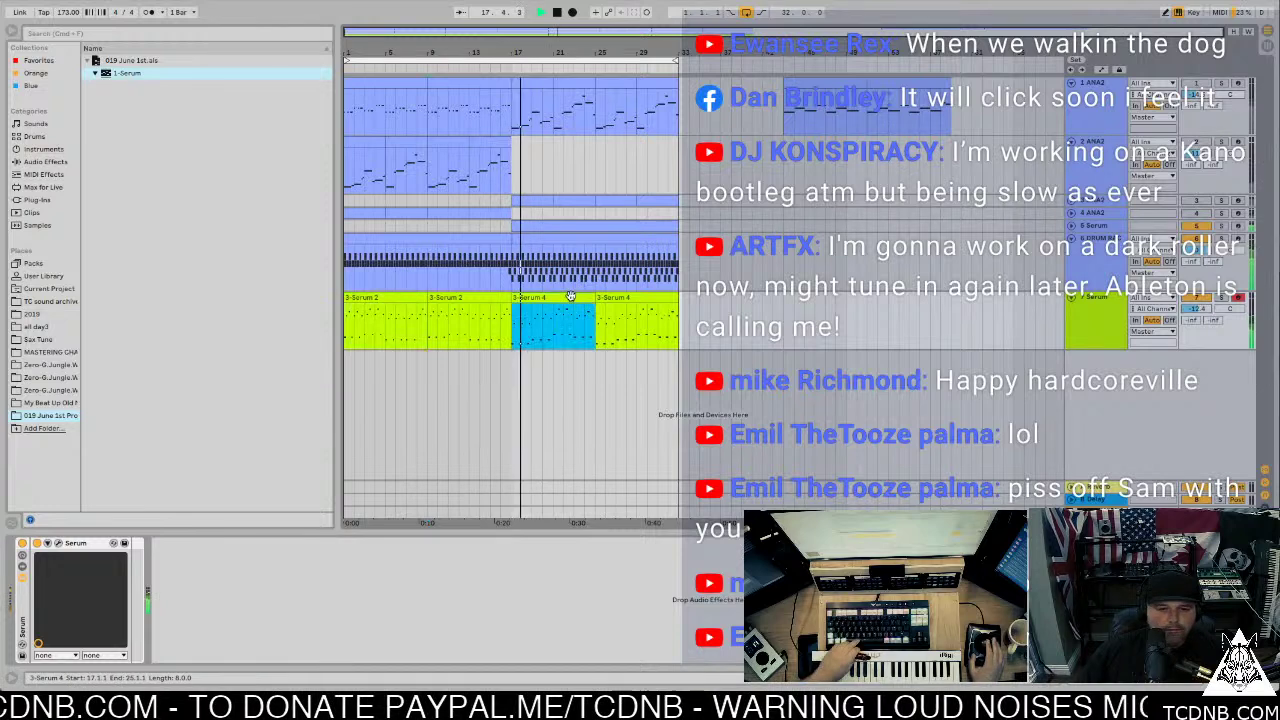
Step: Mute the original Serum on track 5 and play the section from bar 17
{"action": "left_click", "coordinate": [625, 300]}
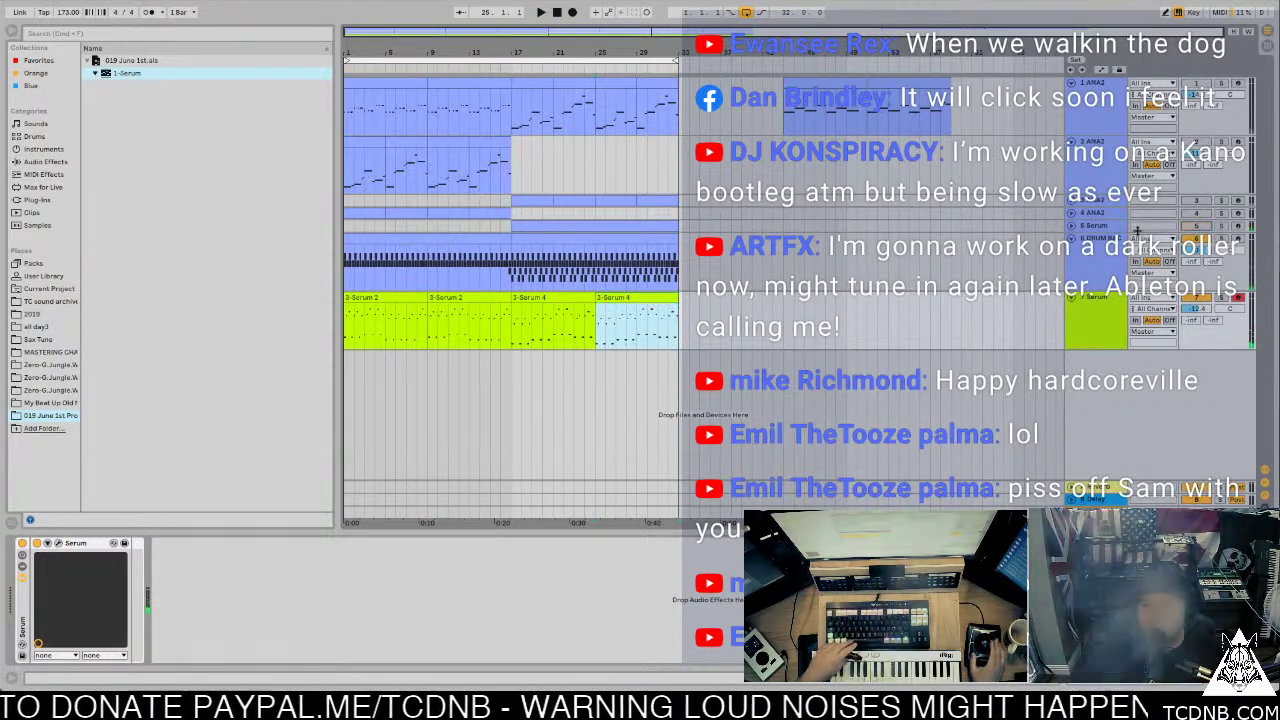
{"action": "left_click", "coordinate": [512, 281]}
{"action": "key", "text": "space"}
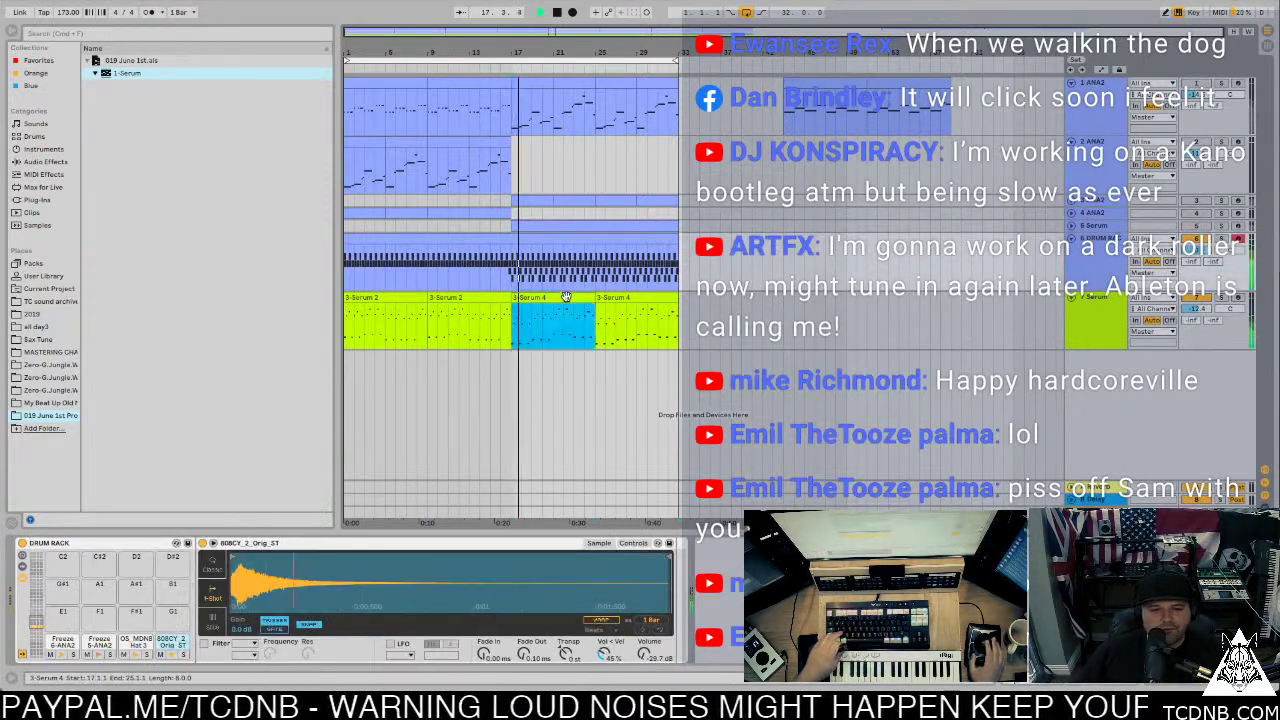
Step: Move the two 3-Serum 4 clips from bar 17 to bar 33 and duplicate the two 3-Serum 2 clips to bar 17
{"action": "left_click", "coordinate": [546, 298]}
{"action": "left_click_drag", "start_coordinate": [546, 298], "coordinate": [714, 298]}
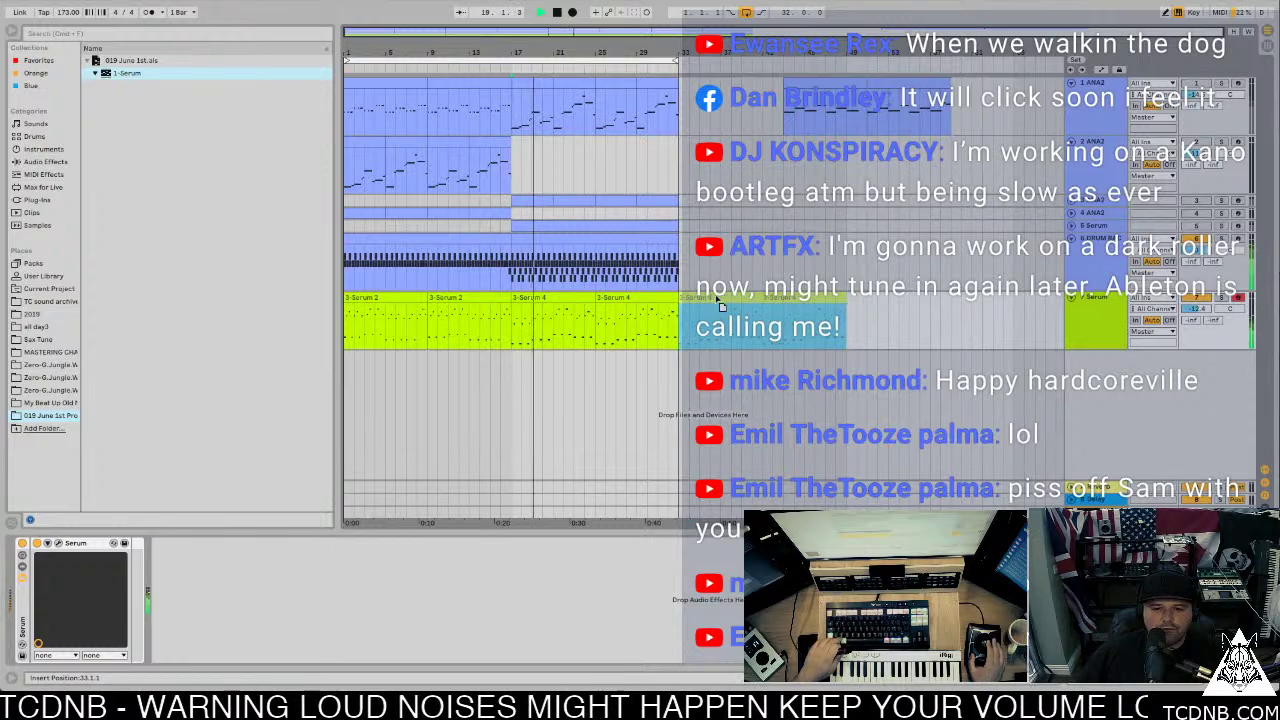
{"action": "left_click", "coordinate": [465, 298]}
{"action": "left_click", "coordinate": [398, 296], "text": "shift"}
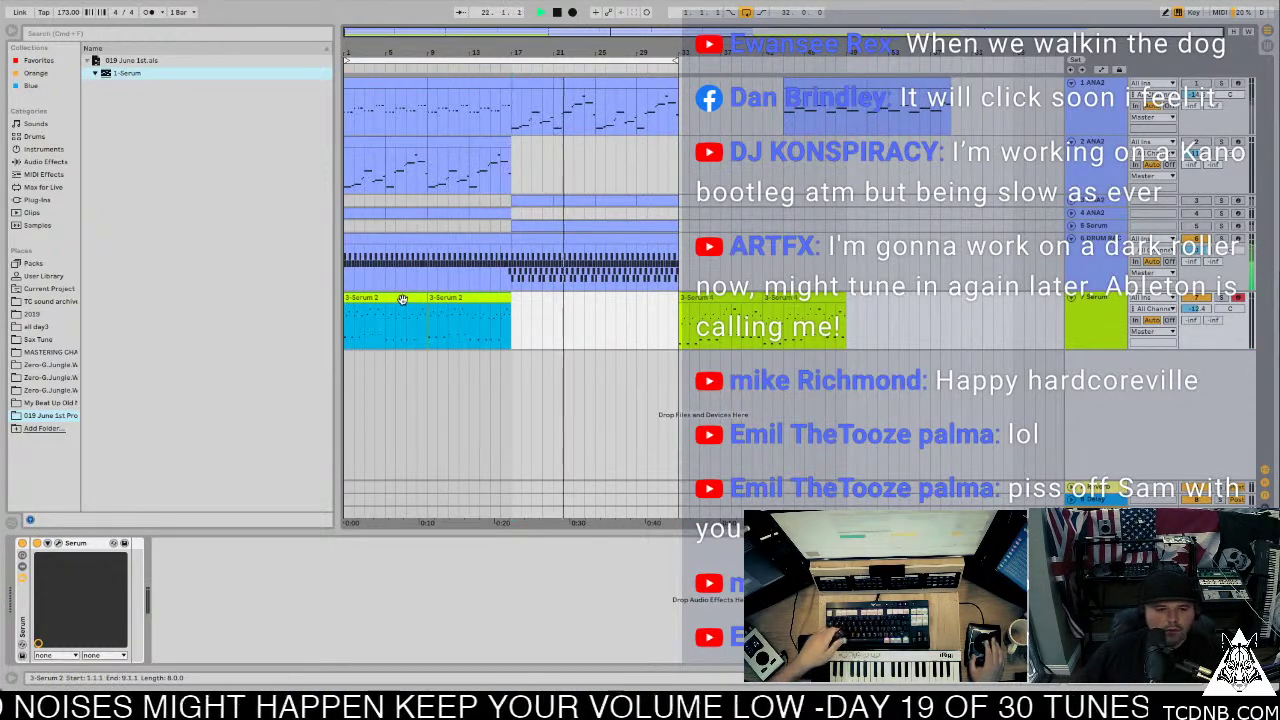
{"action": "left_click", "coordinate": [455, 300], "text": "ctrl"}
{"action": "left_click", "coordinate": [465, 300], "text": "shift"}
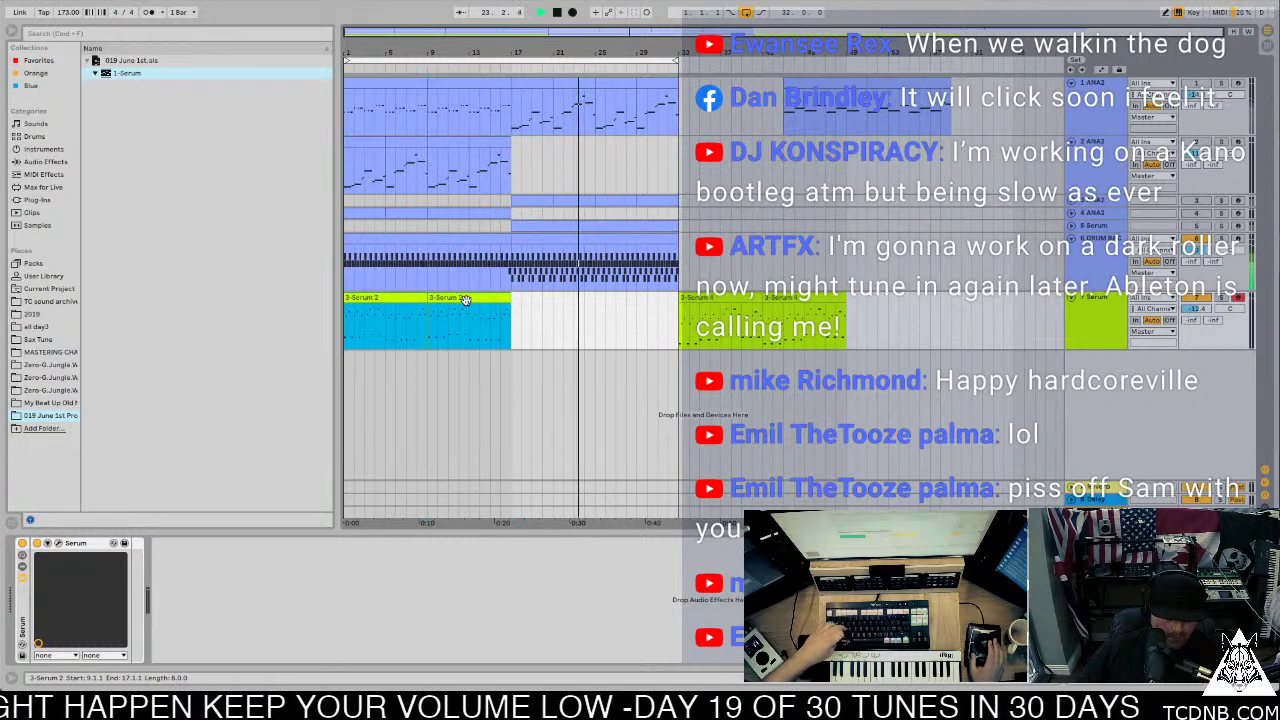
{"action": "key", "text": "ctrl+d"}
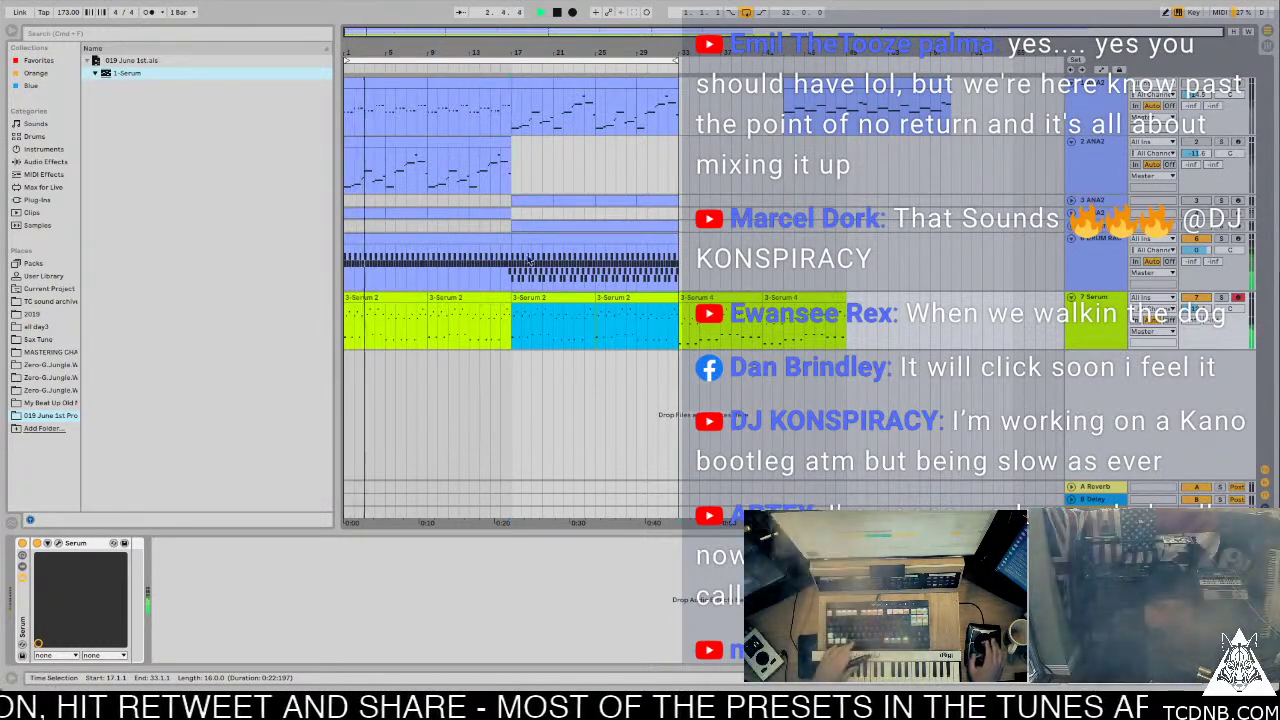
Step: Set the loop to the 16 bars from bar 17 to bar 33 and play it
{"action": "key", "text": "ctrl+l"}
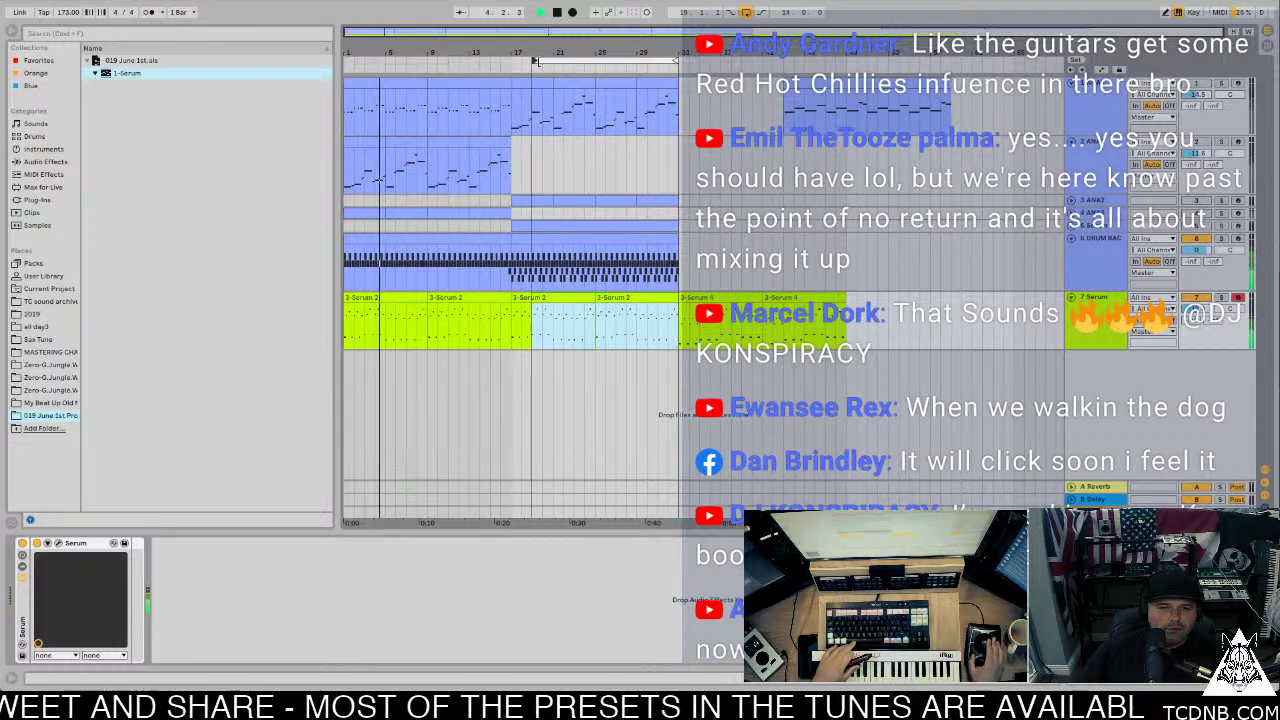
{"action": "key", "text": "space"}
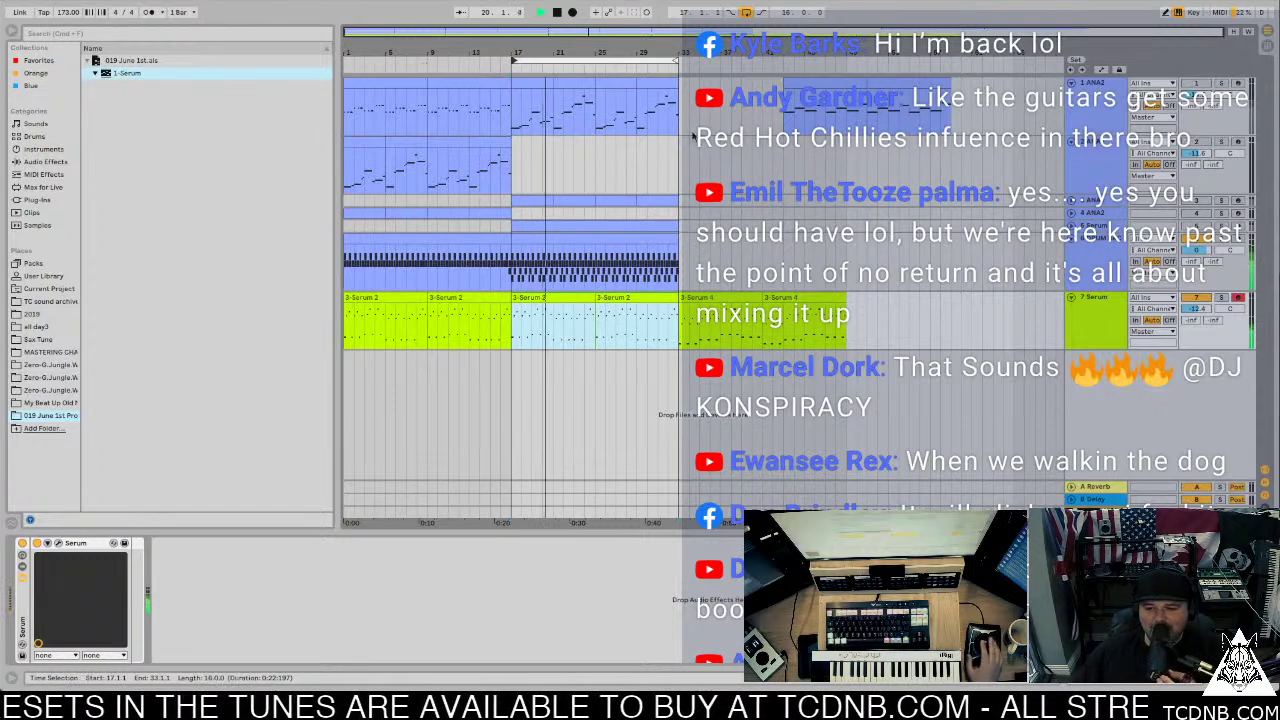
Step: Collapse the 019 June 1st set in the browser and save, including media files from elsewhere, other Projects and the User Library
{"action": "left_click", "coordinate": [88, 62]}
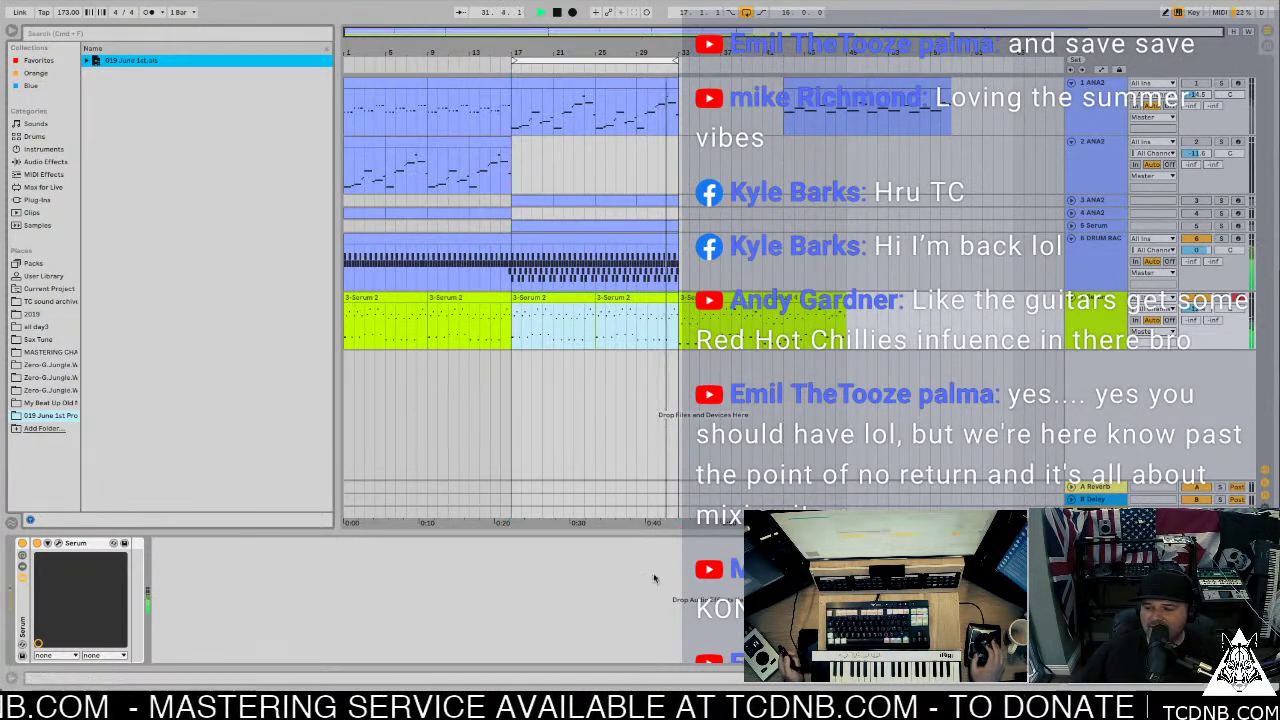
{"action": "key", "text": "ctrl+s"}
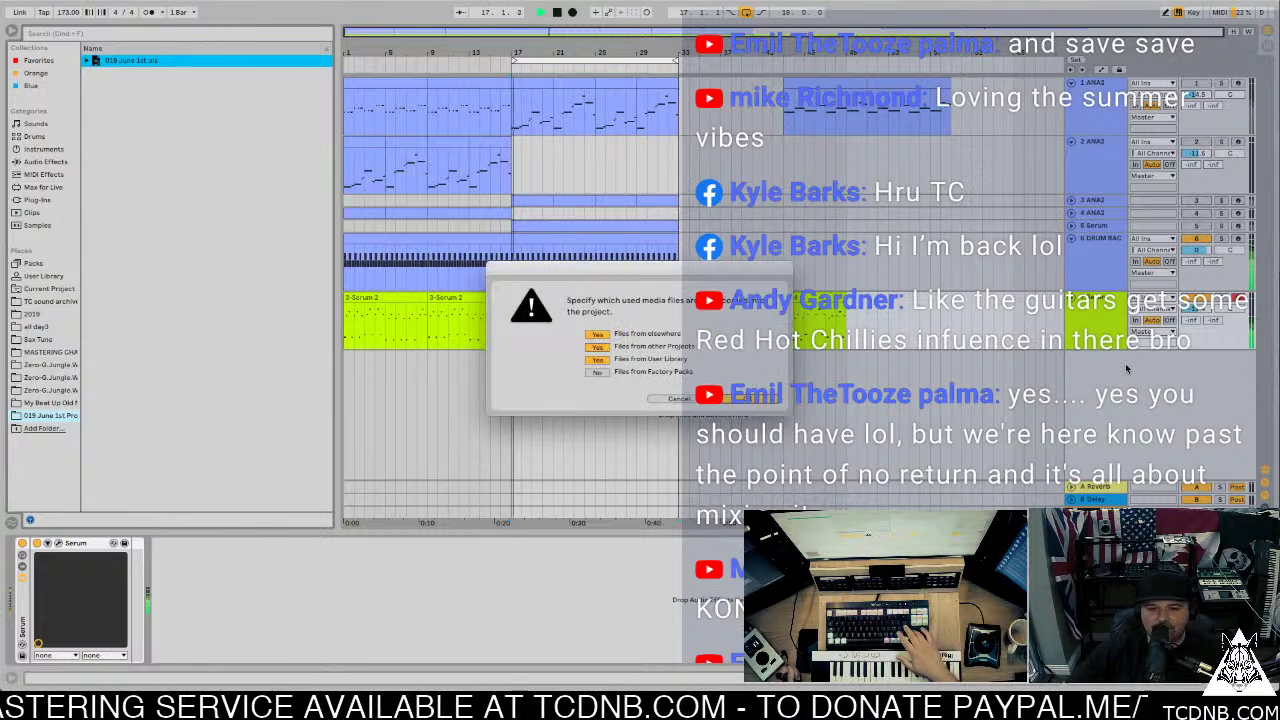
{"action": "key", "text": "Return"}
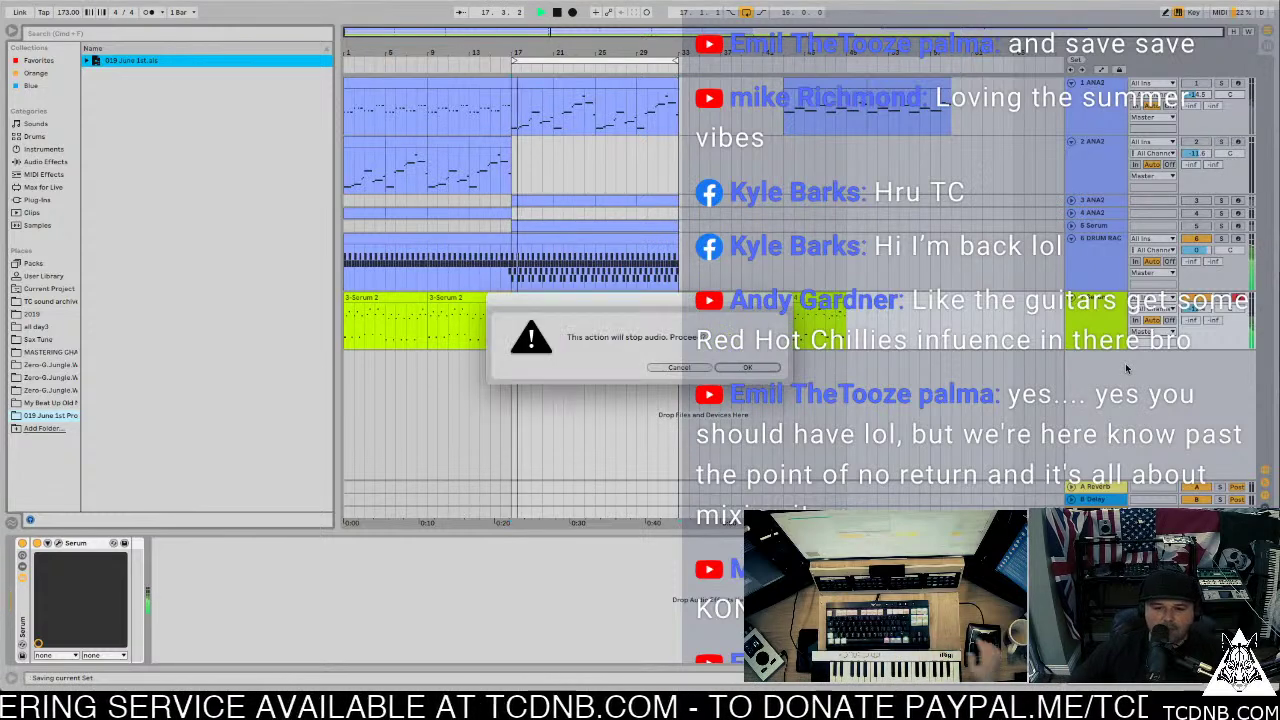
{"action": "left_click", "coordinate": [761, 367]}
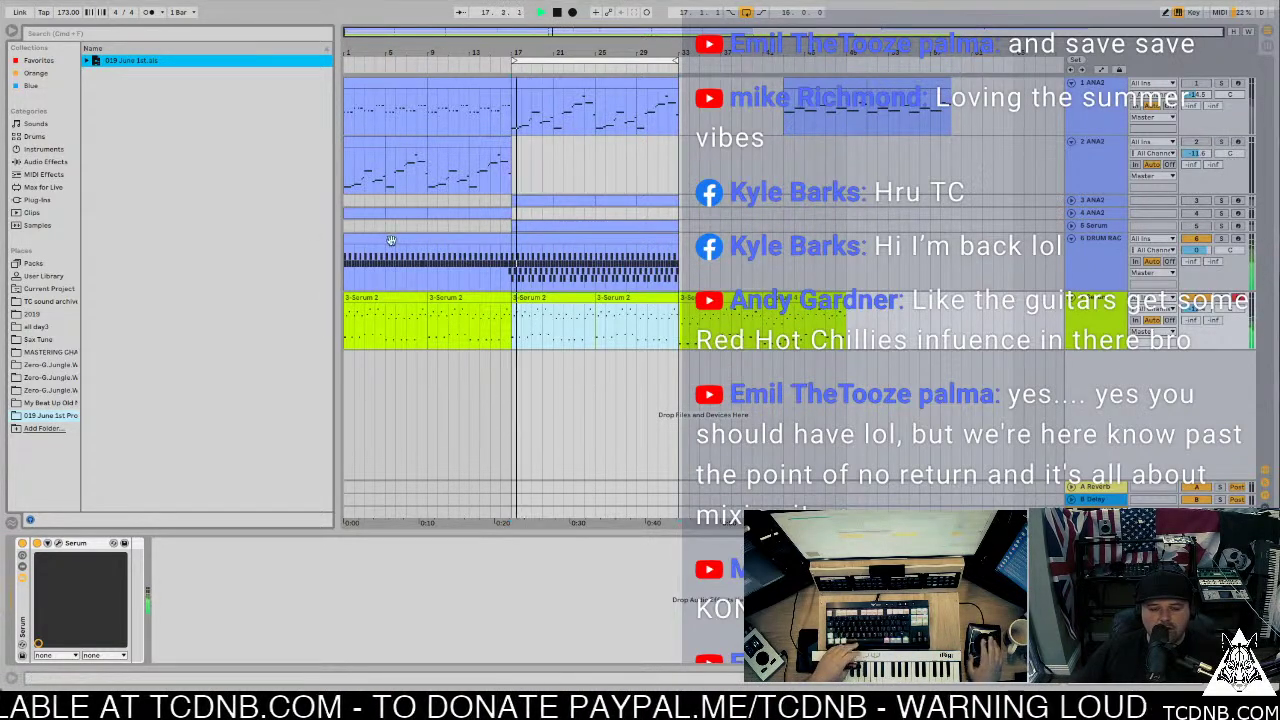
Step: Duplicate the Serum track 5 and delete the copied clip from bar 17 to bar 33 on the new track
{"action": "left_click", "coordinate": [1098, 226]}
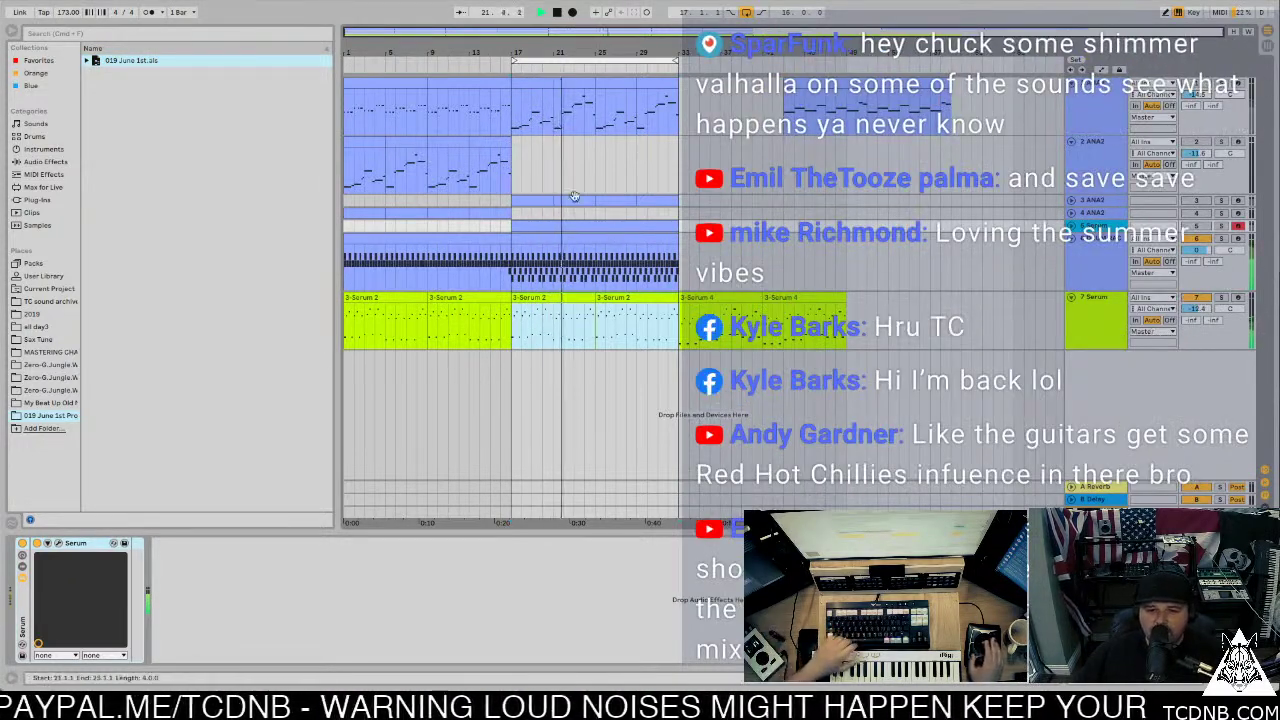
{"action": "left_click", "coordinate": [546, 235]}
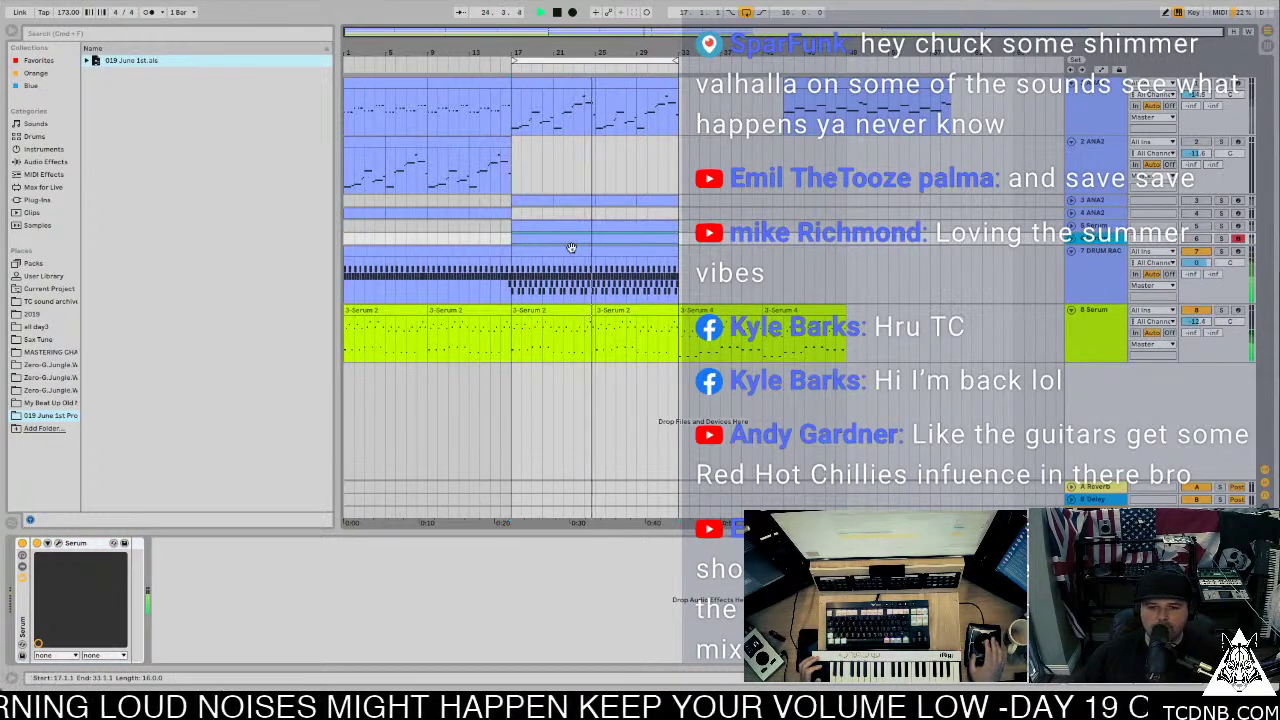
{"action": "left_click", "coordinate": [573, 243]}
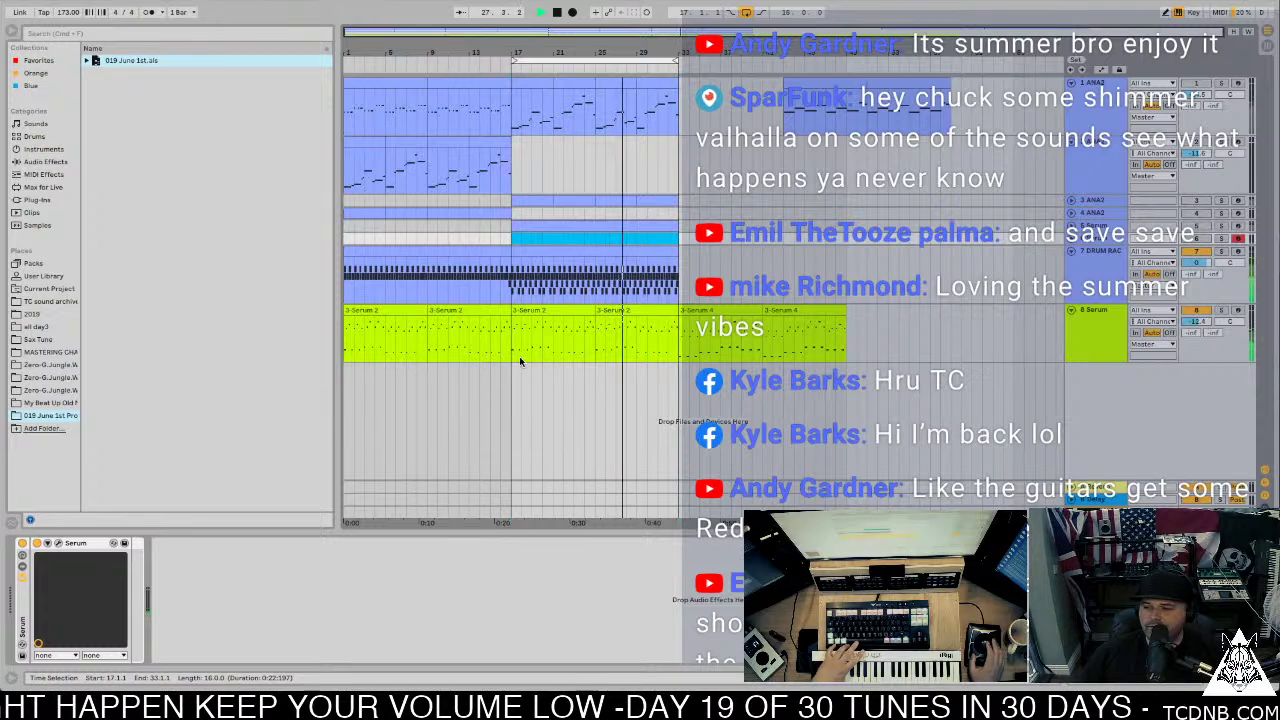
Step: Create an empty 16-bar MIDI clip from bar 17 to bar 33 on the duplicated Serum track 6 and show its notes
{"action": "left_click", "coordinate": [513, 240]}
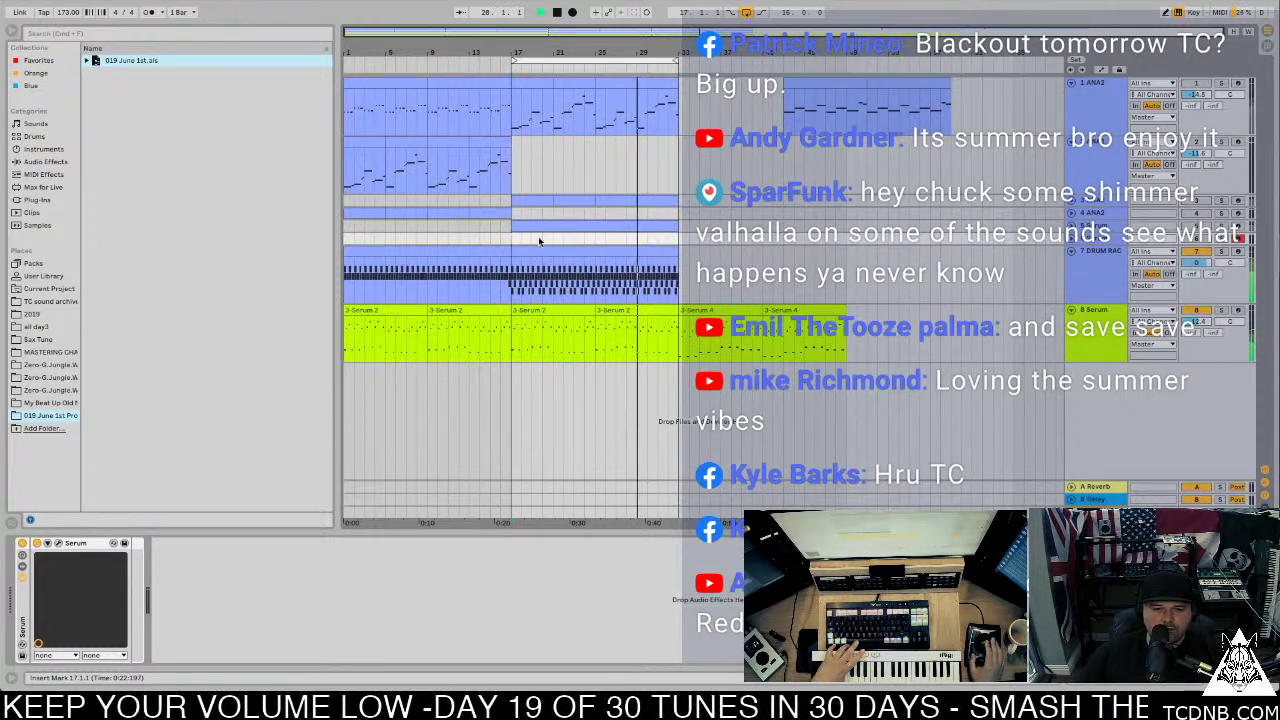
{"action": "left_click_drag", "start_coordinate": [539, 241], "coordinate": [678, 246]}
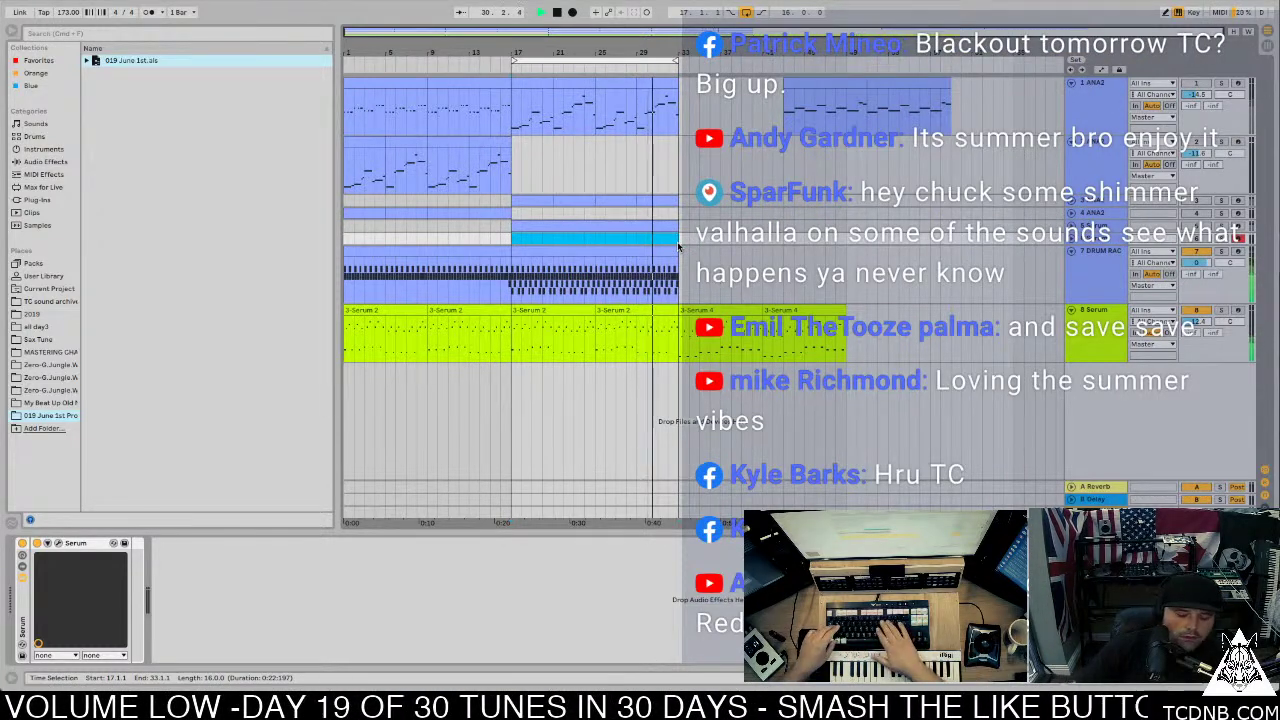
{"action": "key", "text": "ctrl+shift+m"}
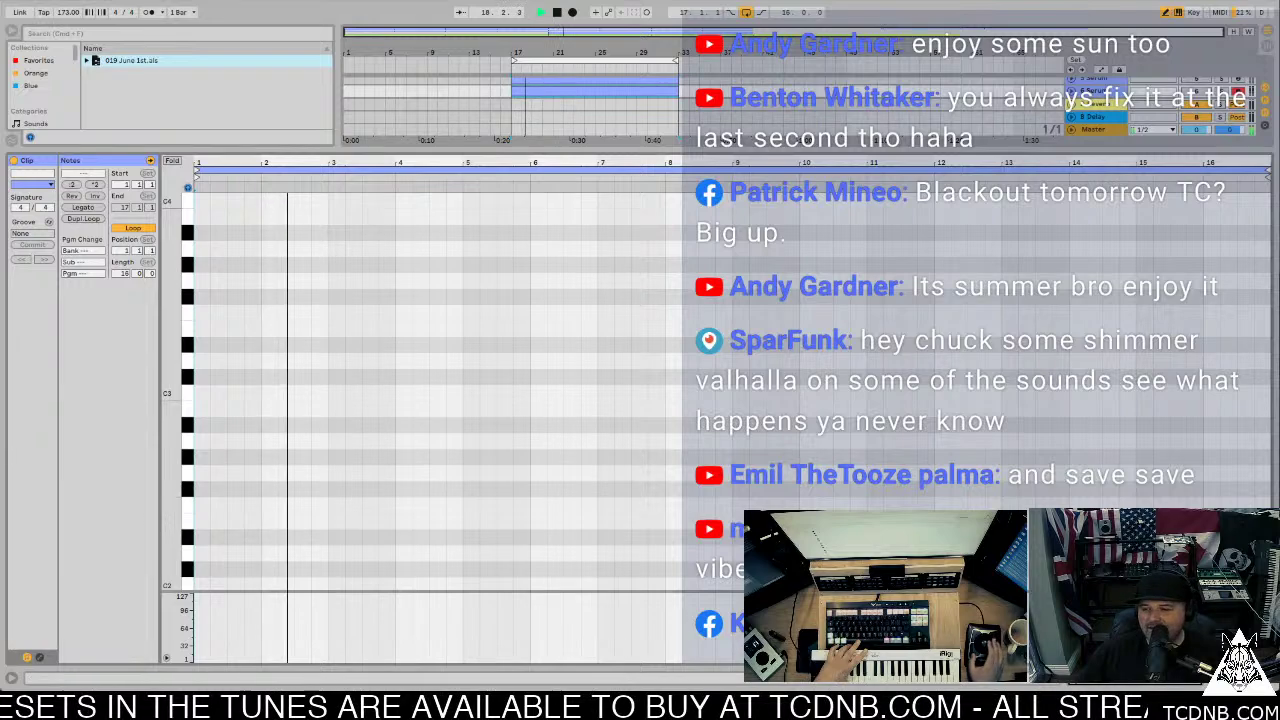
{"action": "key", "text": "super+alt+l"}
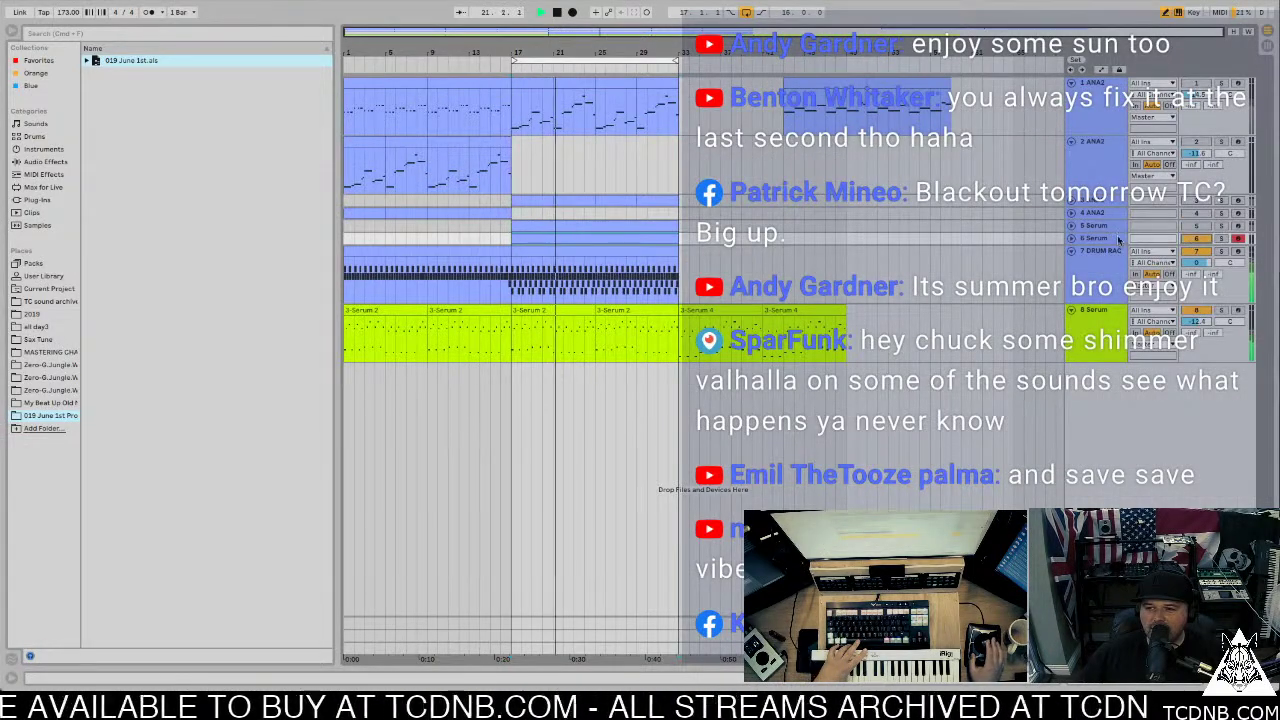
{"action": "key", "text": "super+alt+l"}
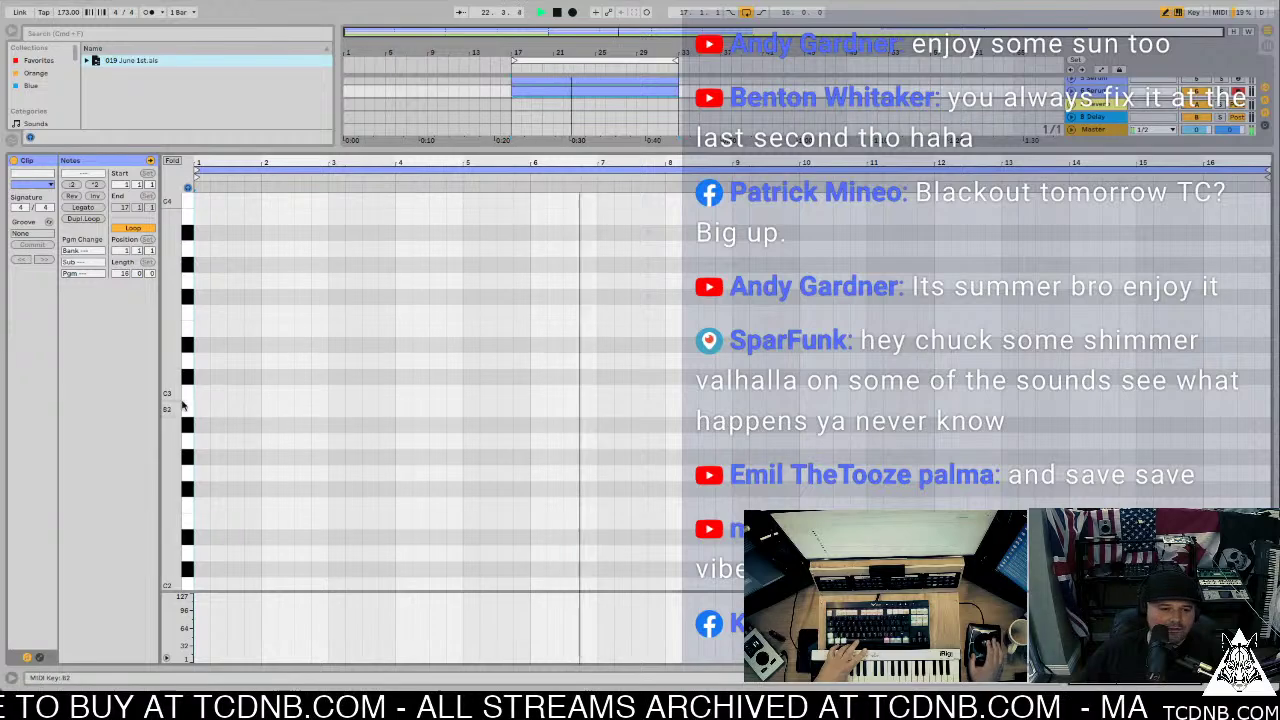
Step: Enter a one-beat G2 note at the start of the clip, transpose it down two octaves to G0 and play it
{"action": "left_click", "coordinate": [203, 470]}
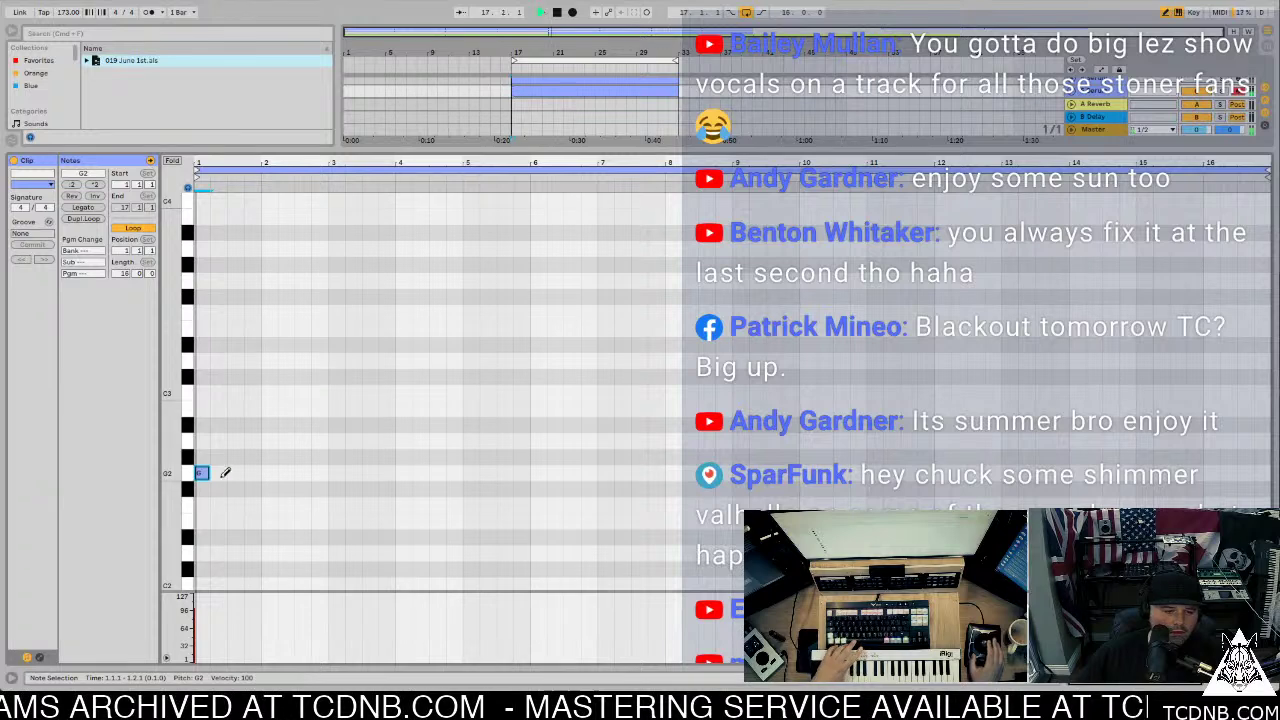
{"action": "key", "text": "shift+Down"}
{"action": "key", "text": "shift+Down"}
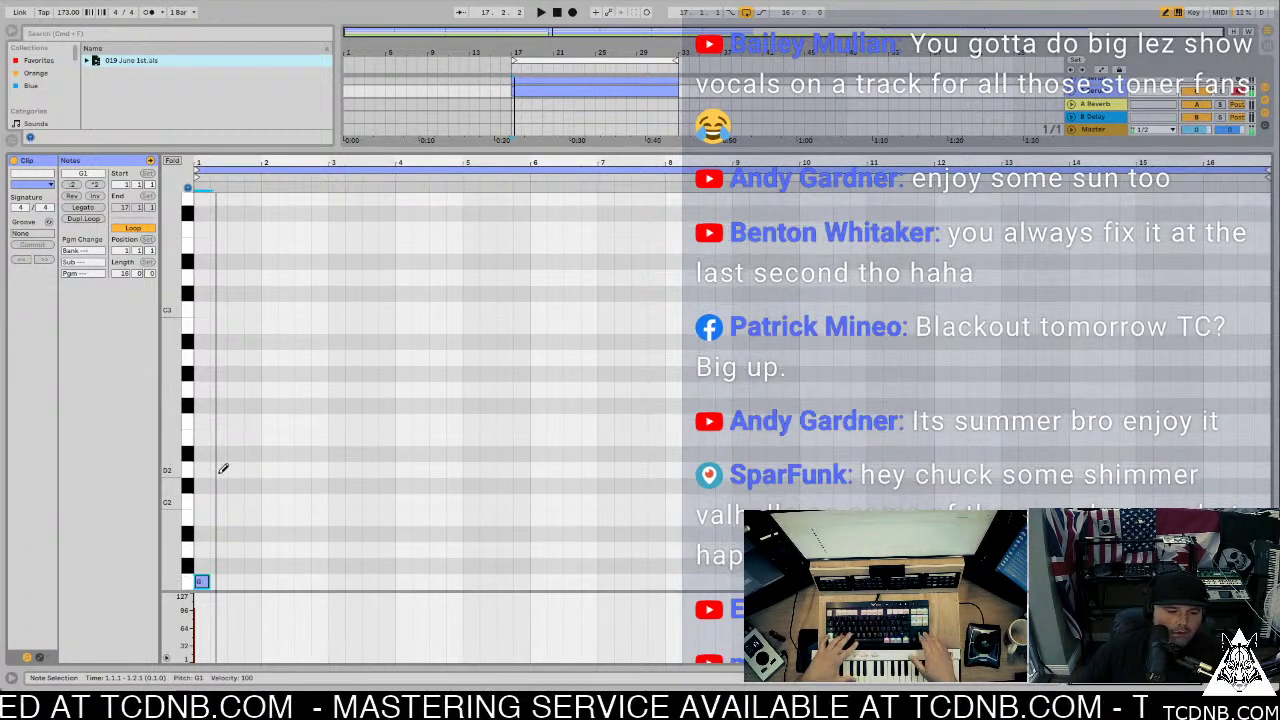
{"action": "key", "text": "space"}
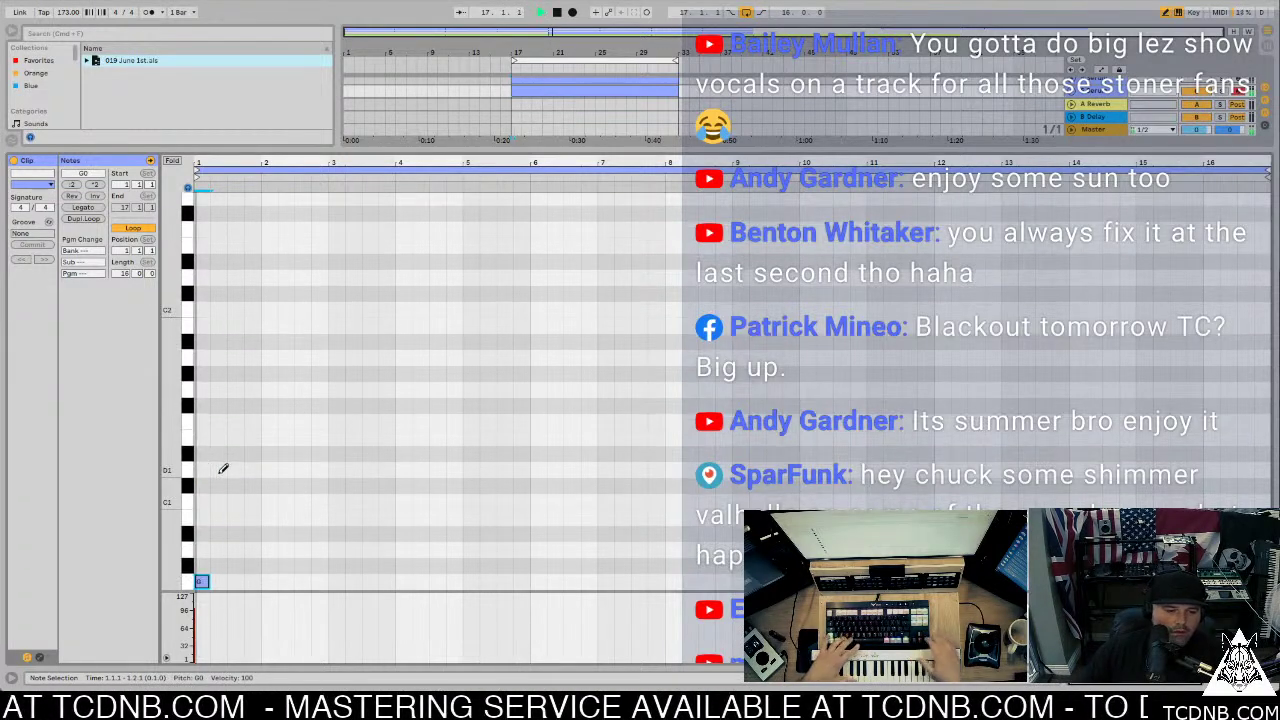
Step: Add one-beat G0 notes on beats 2 and 3 of the clip's first bar
{"action": "left_click", "coordinate": [223, 581]}
{"action": "left_click", "coordinate": [240, 580]}
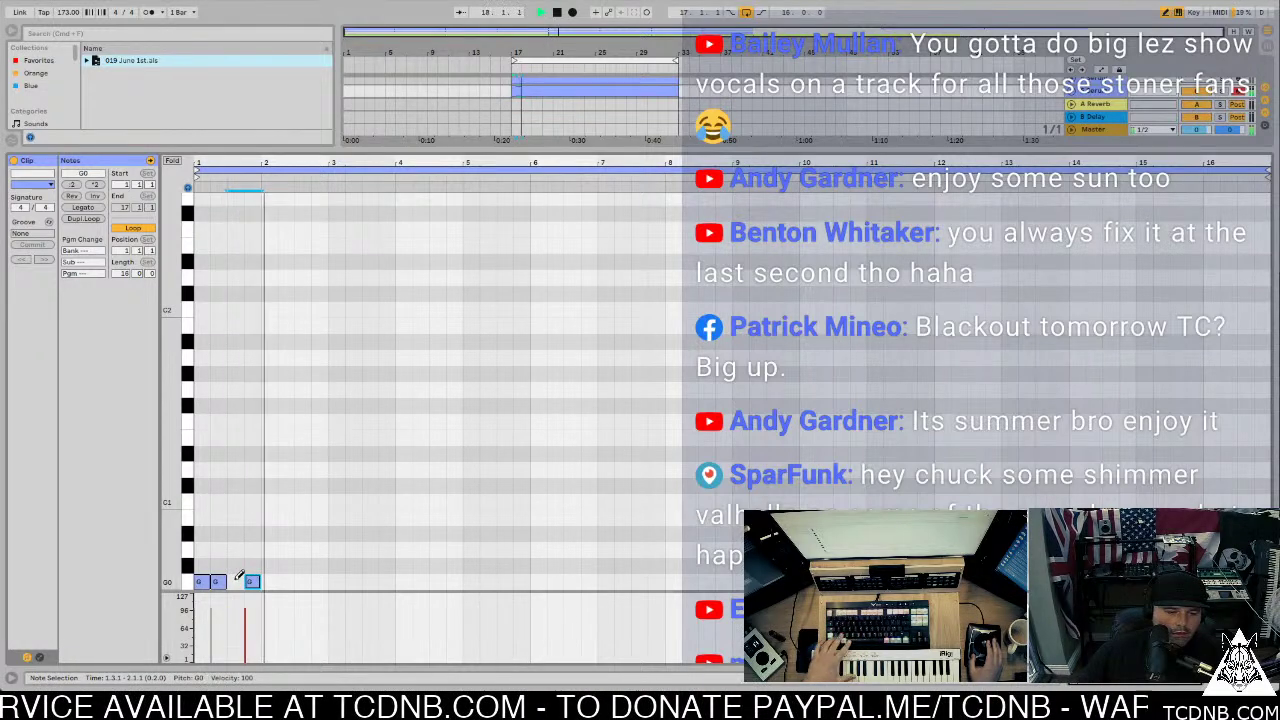
{"action": "key", "text": "plus"}
{"action": "key", "text": "plus"}
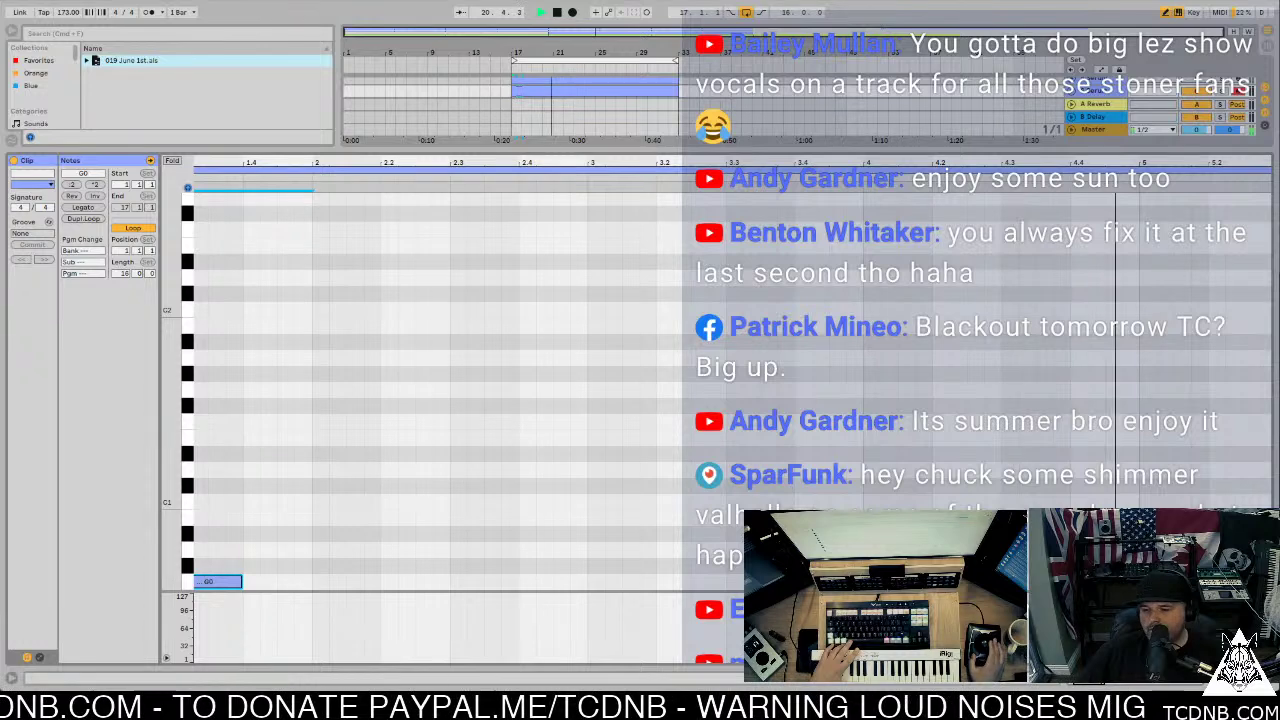
{"action": "key", "text": "plus"}
{"action": "key", "text": "minus"}
{"action": "key", "text": "ctrl+d"}
{"action": "key", "text": "ctrl+d"}
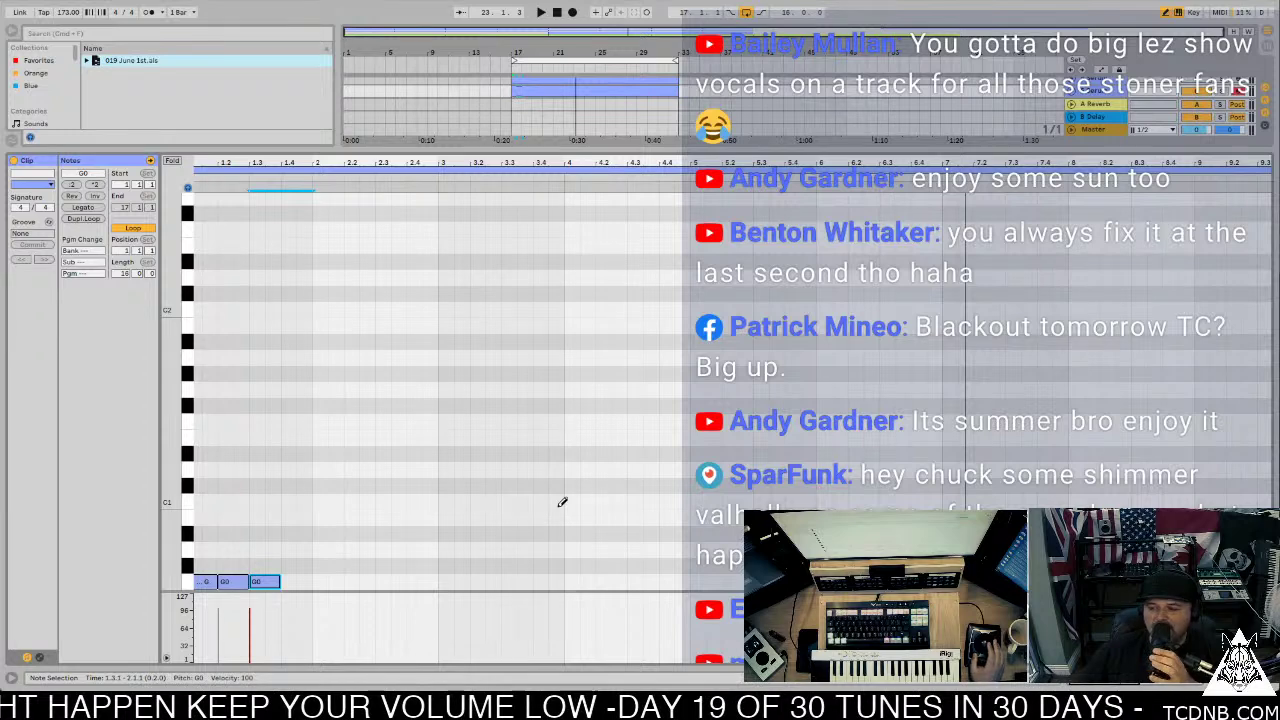
Step: Play the clip, select its three G0 notes and shorten each to half a beat
{"action": "key", "text": "space"}
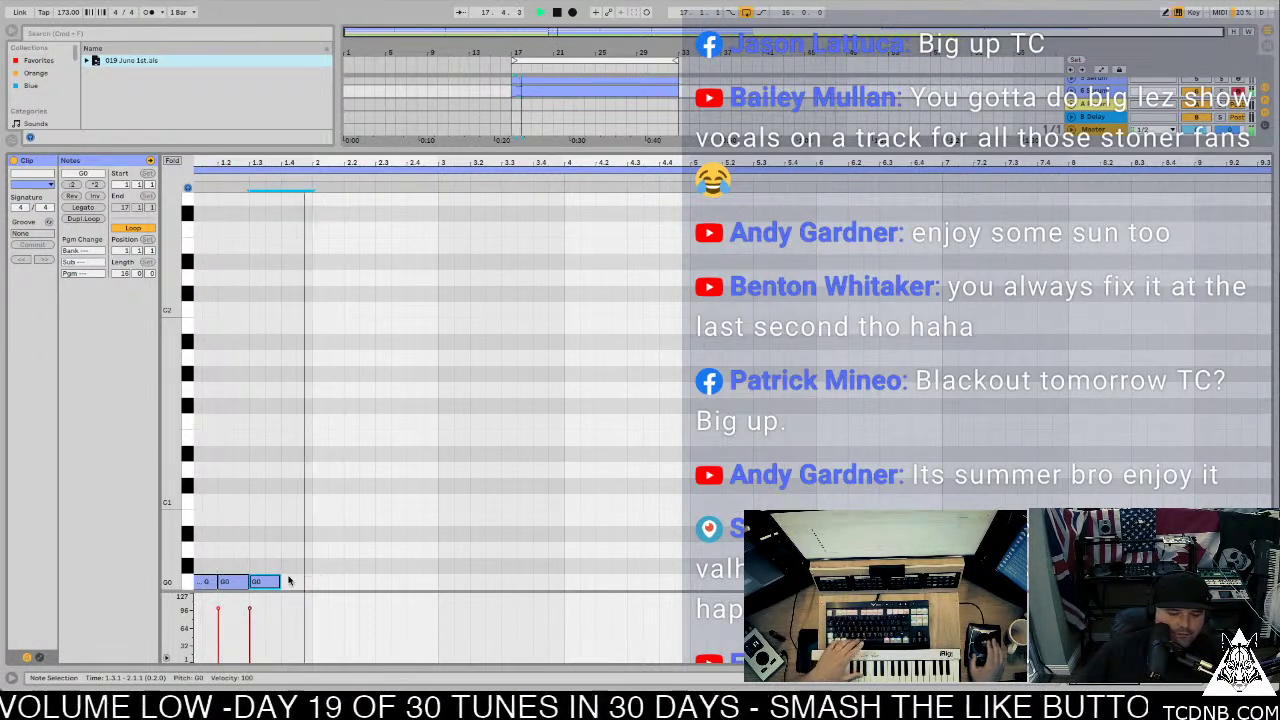
{"action": "left_click_drag", "start_coordinate": [290, 580], "coordinate": [195, 590]}
{"action": "left_click", "coordinate": [219, 583], "text": "shift"}
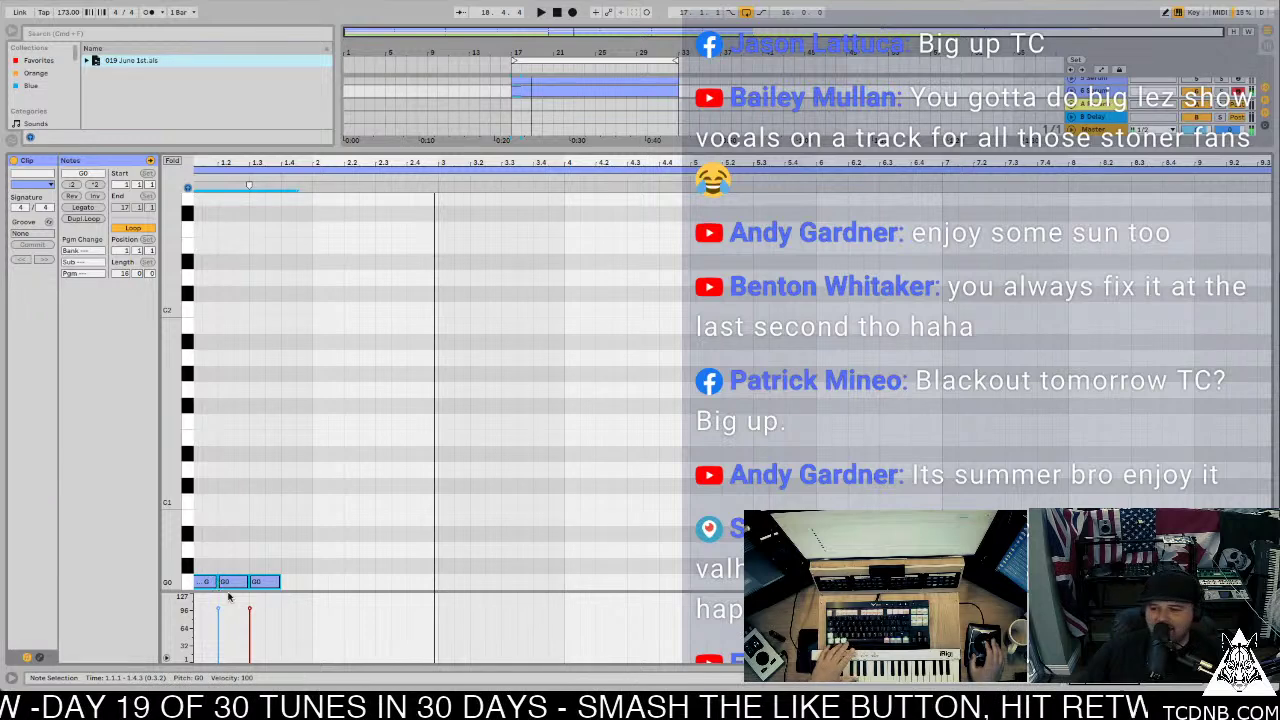
{"action": "left_click_drag", "start_coordinate": [231, 161], "coordinate": [229, 195]}
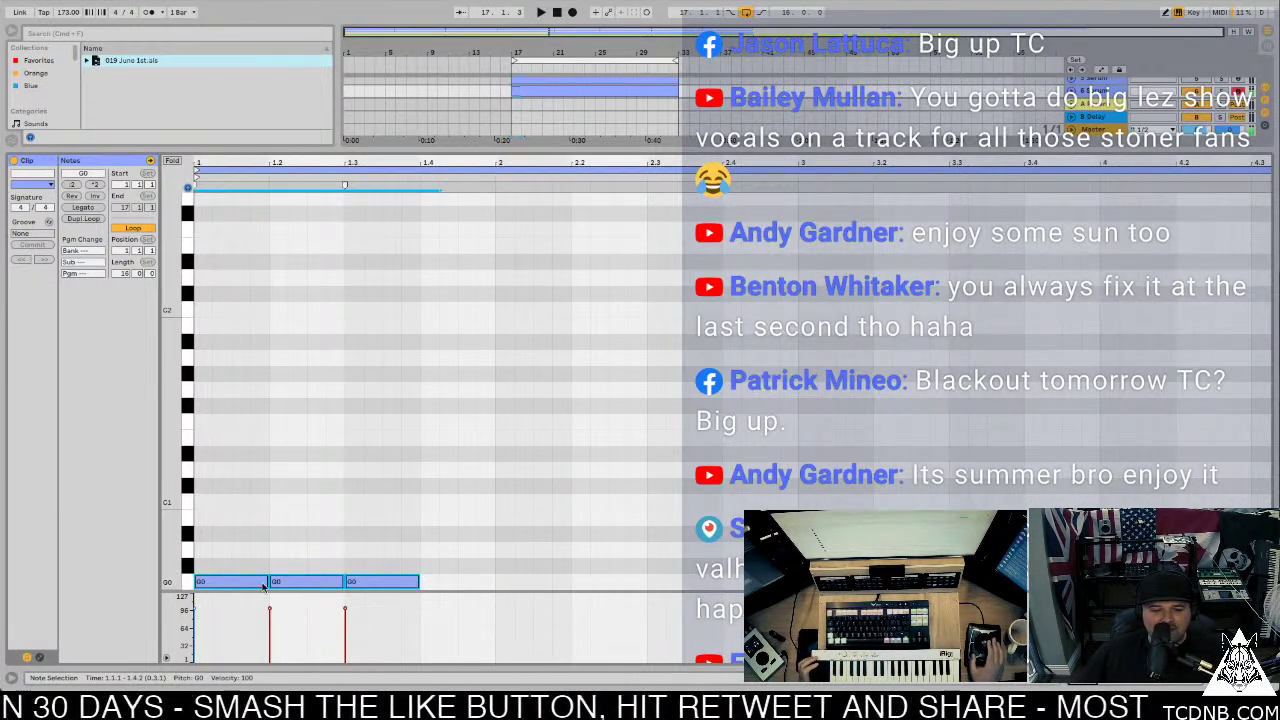
{"action": "mouse_move", "coordinate": [267, 581]}
{"action": "left_mouse_down"}
{"action": "mouse_move", "coordinate": [306, 582]}
{"action": "mouse_move", "coordinate": [218, 588]}
{"action": "mouse_move", "coordinate": [445, 588]}
{"action": "mouse_move", "coordinate": [219, 588]}
{"action": "left_mouse_up"}
Step: Try filling the clip with consecutive half-beat notes, raising the four in bar 2 from G0 to A0
{"action": "left_click_drag", "start_coordinate": [660, 565], "coordinate": [497, 591]}
{"action": "key", "text": "Up"}
{"action": "key", "text": "Up"}
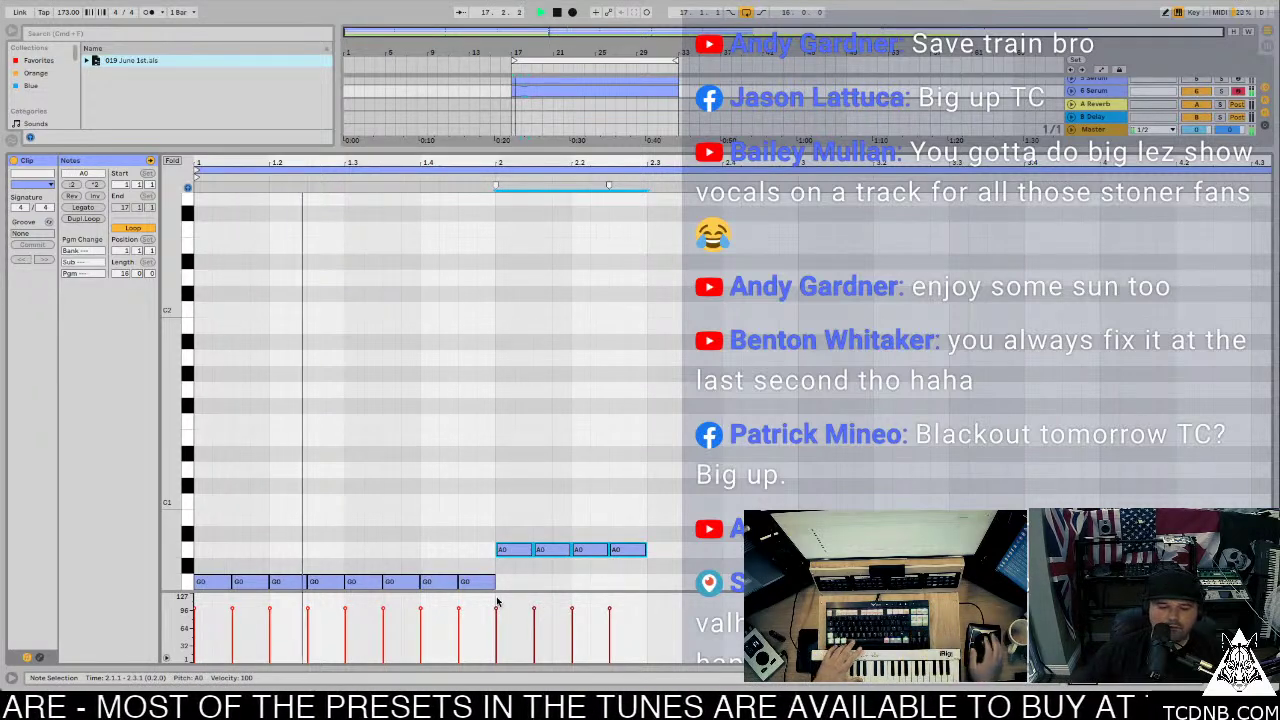
{"action": "left_click_drag", "start_coordinate": [663, 518], "coordinate": [470, 586]}
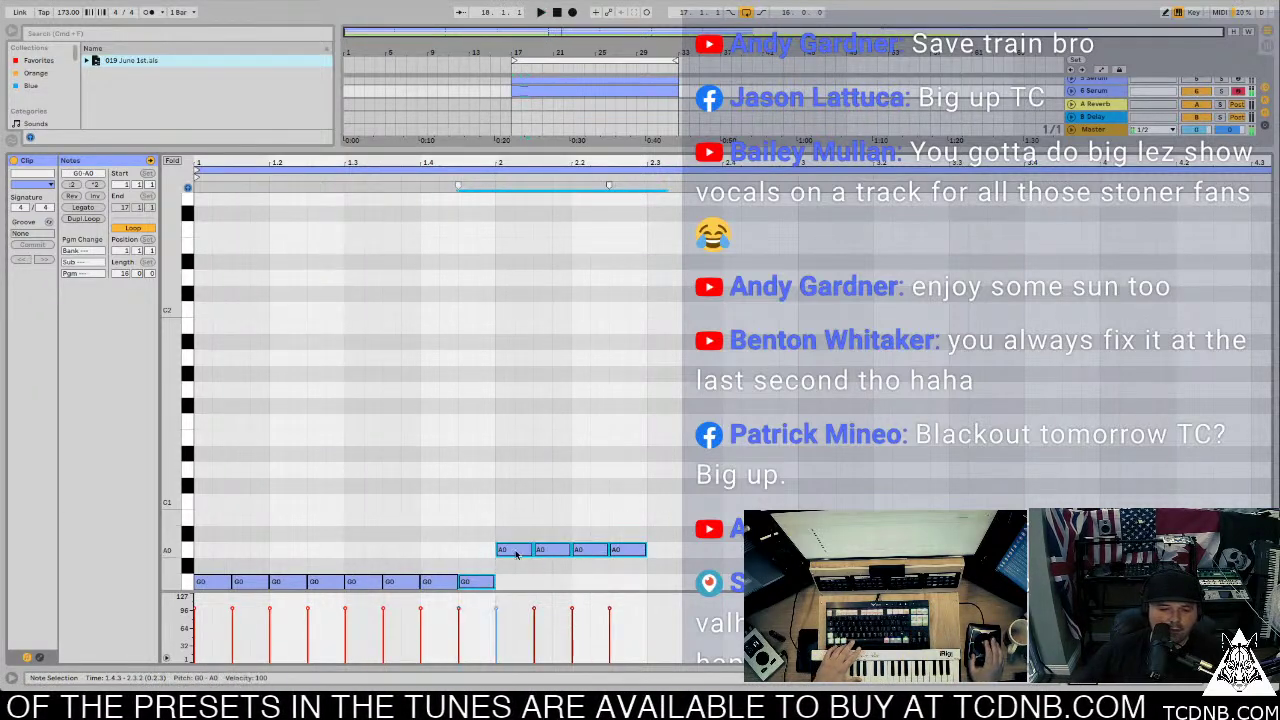
{"action": "left_click_drag", "start_coordinate": [663, 533], "coordinate": [487, 565]}
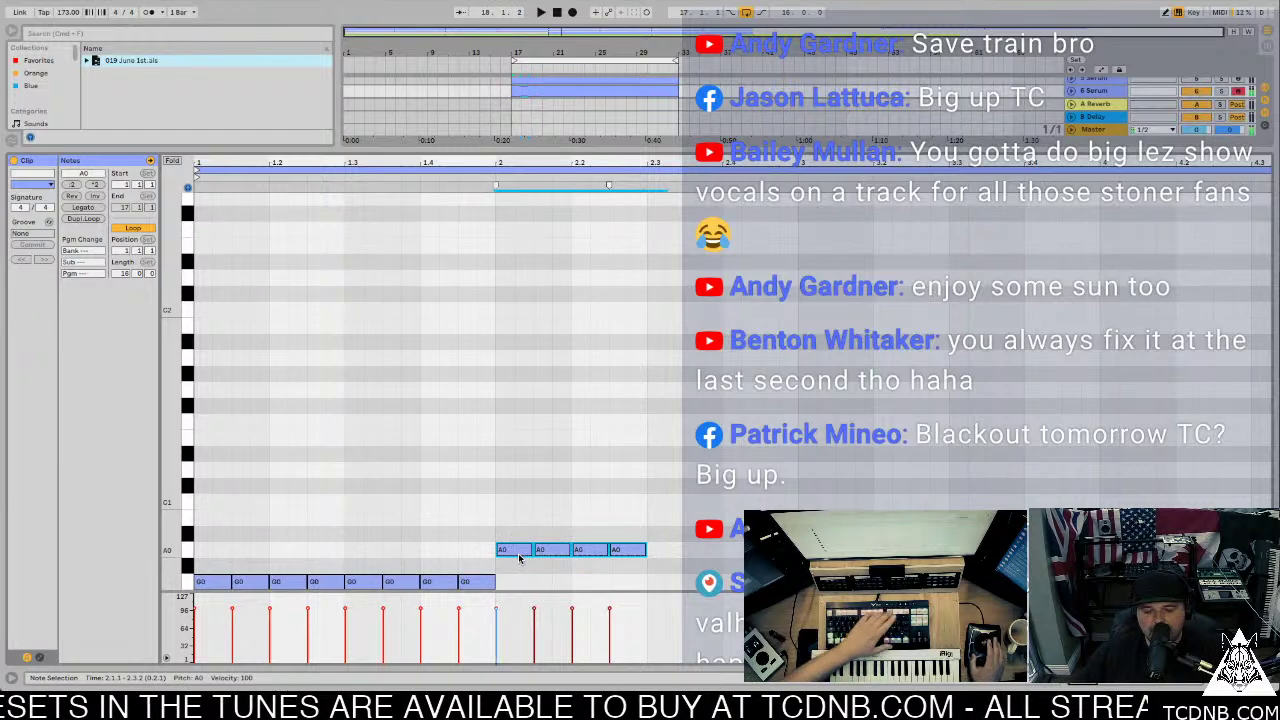
Step: Undo the A0 transposition and the note duplication, back to the three half-beat G0 notes
{"action": "key", "text": "ctrl+z"}
{"action": "key", "text": "ctrl+z"}
{"action": "key", "text": "ctrl+z"}
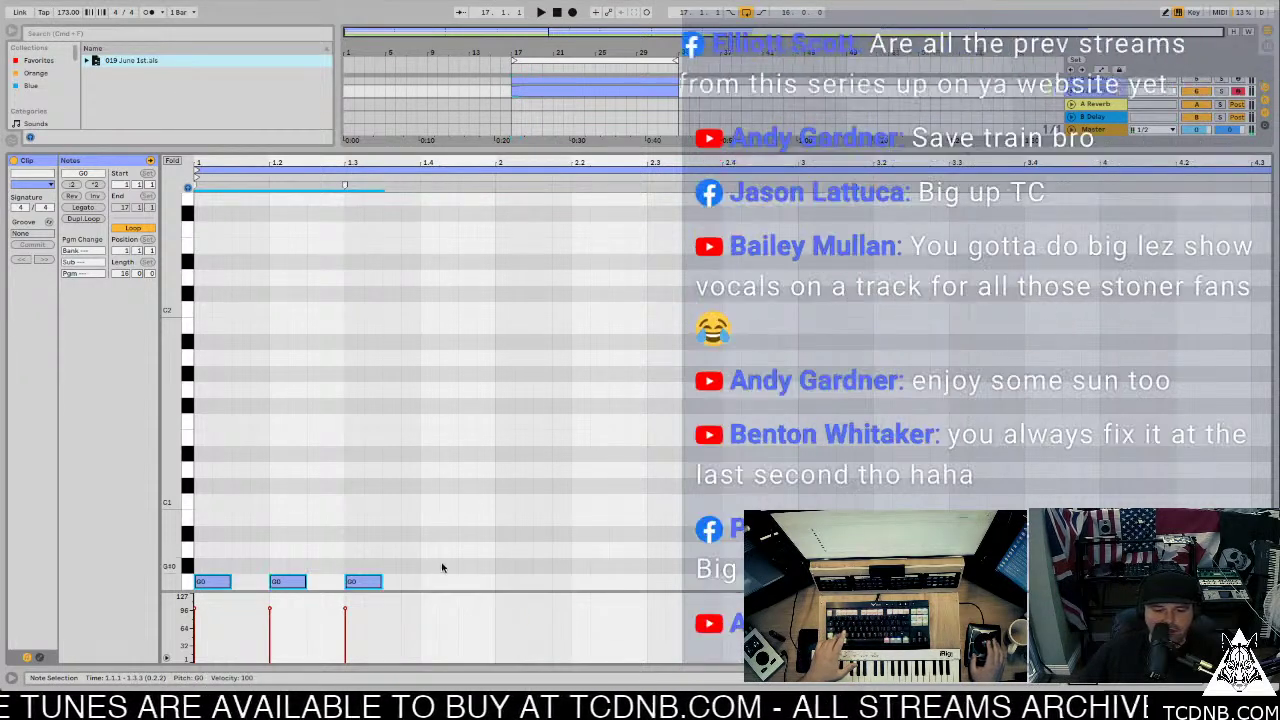
Step: Copy a G0 note to beat 4, lengthen all four notes to three sixteenths and repeat them in bar 2
{"action": "left_click_drag", "start_coordinate": [366, 588], "coordinate": [447, 584]}
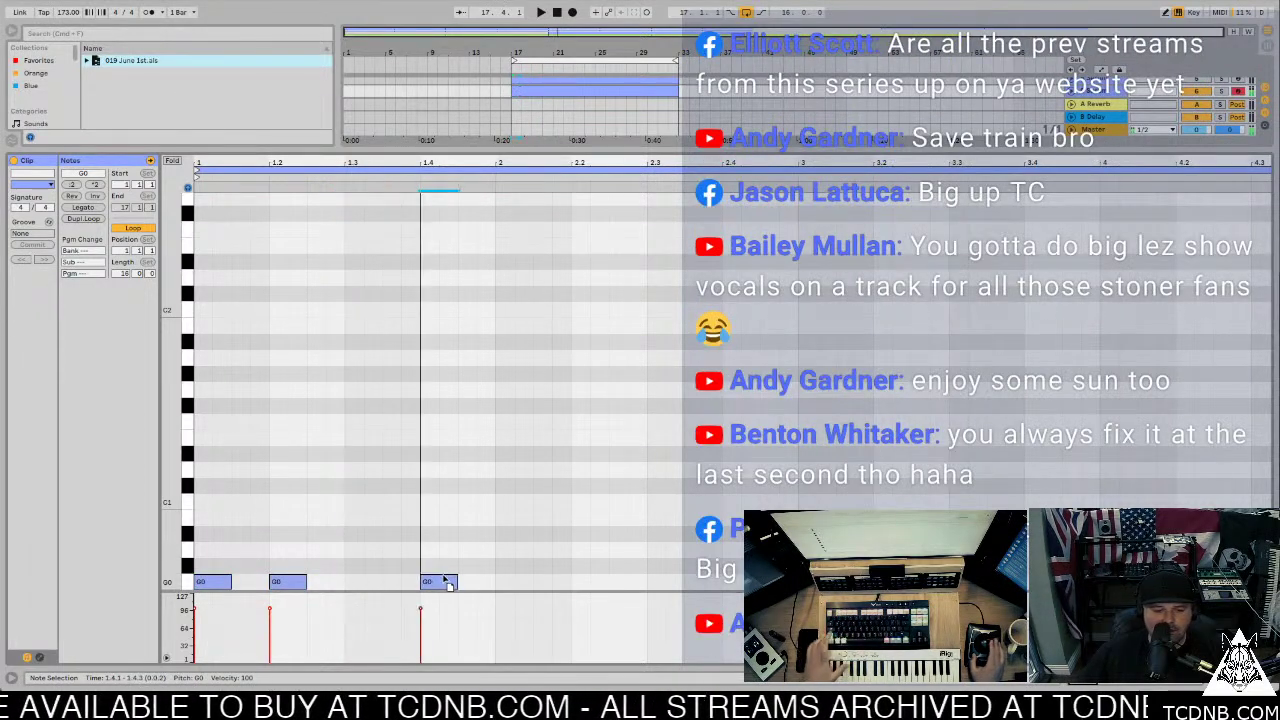
{"action": "key", "text": "ctrl+a"}
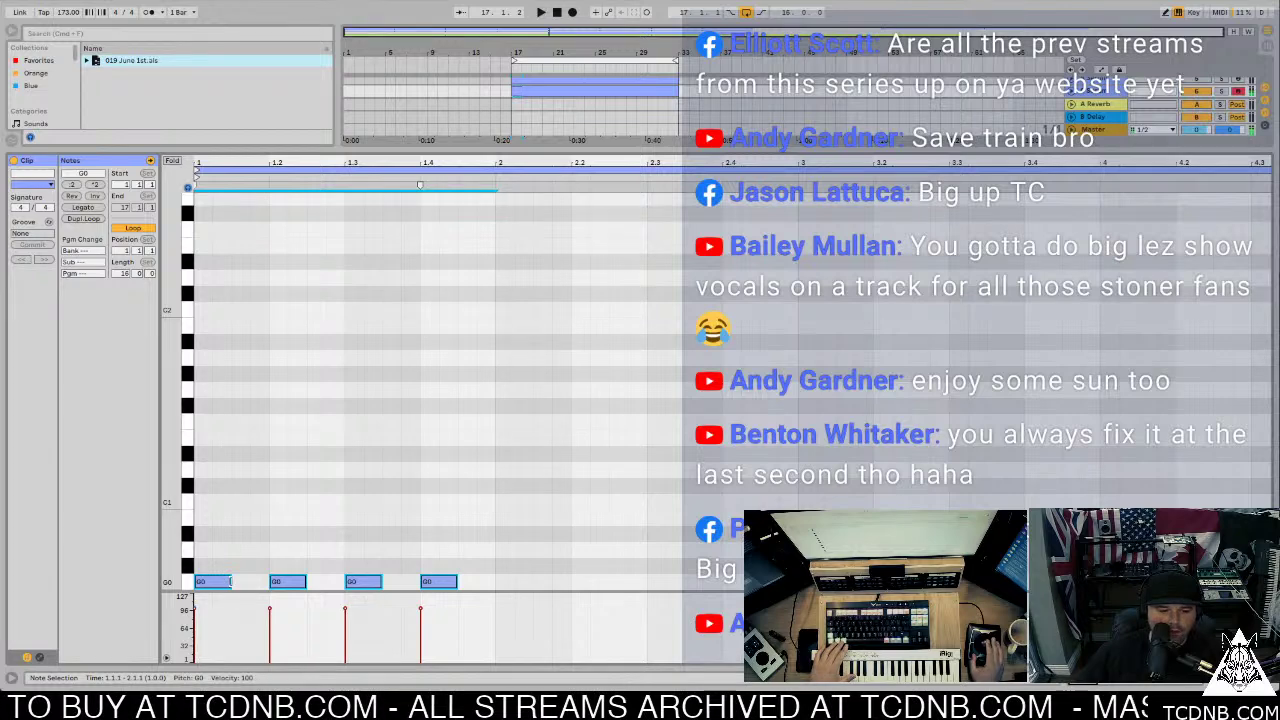
{"action": "left_click_drag", "start_coordinate": [230, 582], "coordinate": [537, 588]}
Step: Play the two-bar pattern and extend its eight G0 notes to a full beat each
{"action": "key", "text": "space"}
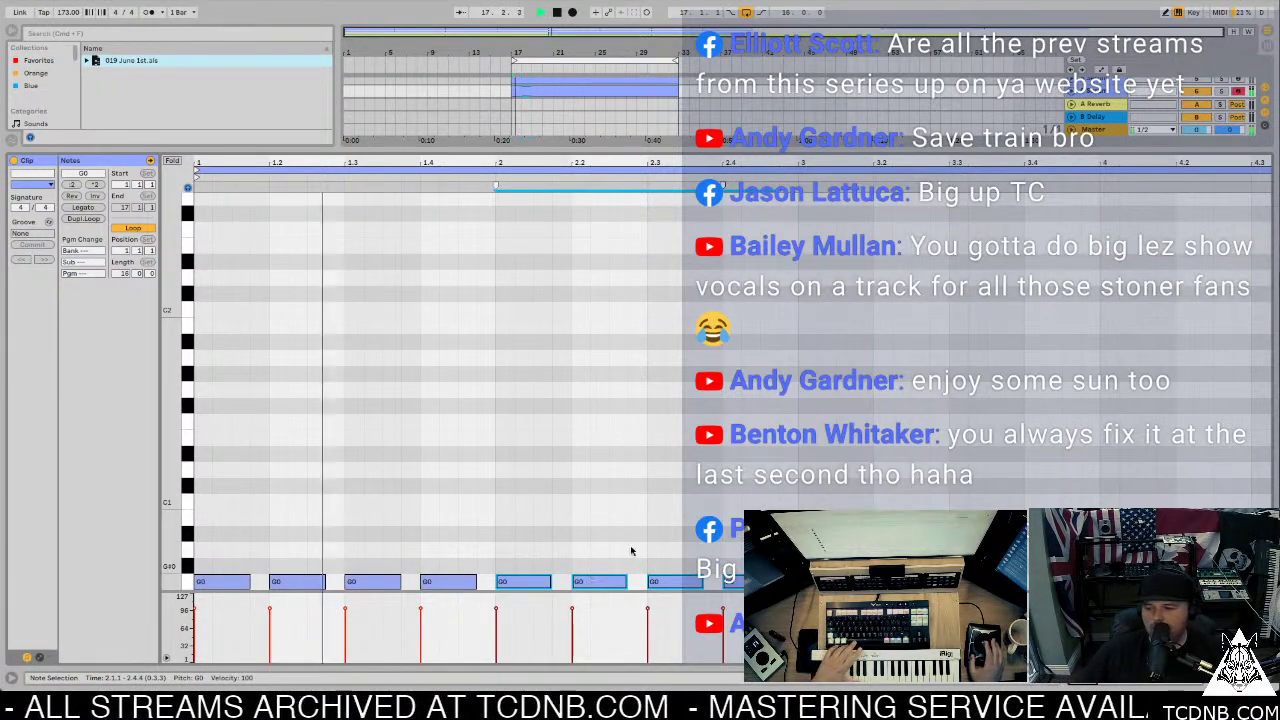
{"action": "key", "text": "super+a"}
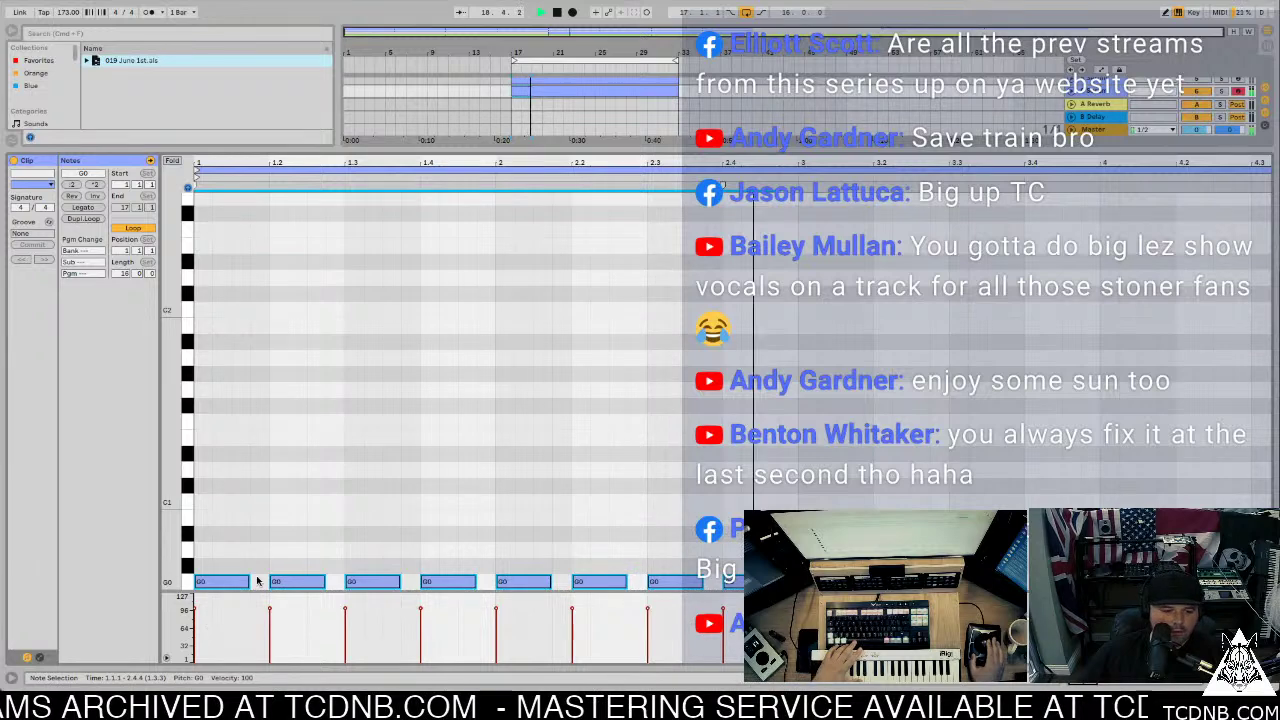
{"action": "left_click_drag", "start_coordinate": [246, 582], "coordinate": [275, 585]}
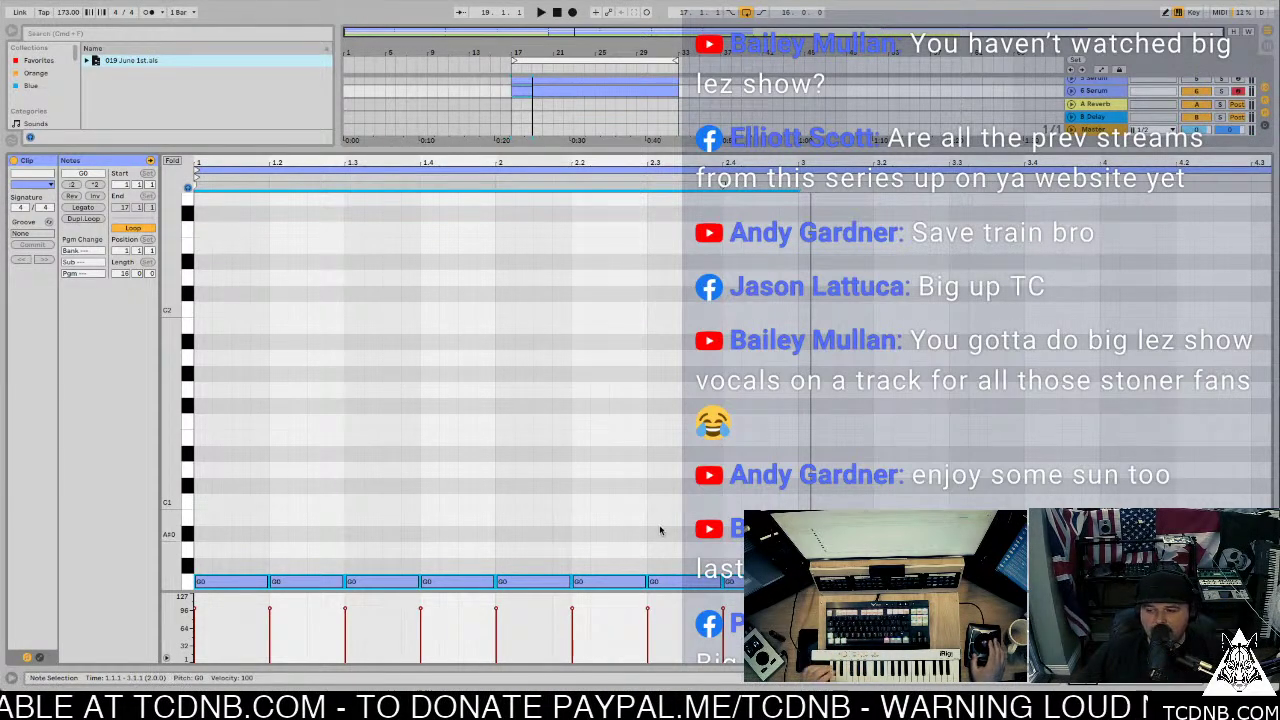
Step: Duplicate the eight G0 notes into bars 3 and 4 of the clip and transpose the copies up to A0
{"action": "left_click_drag", "start_coordinate": [760, 553], "coordinate": [249, 593]}
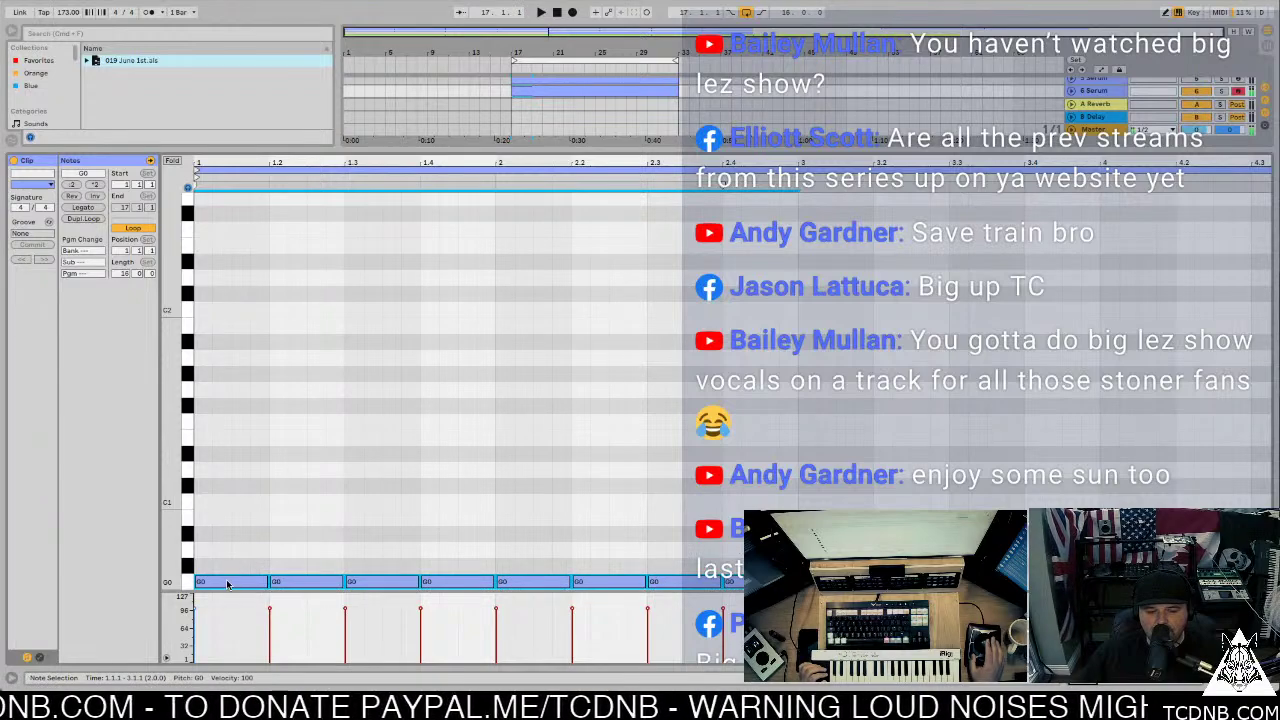
{"action": "key", "text": "Delete"}
{"action": "key", "text": "ctrl+z"}
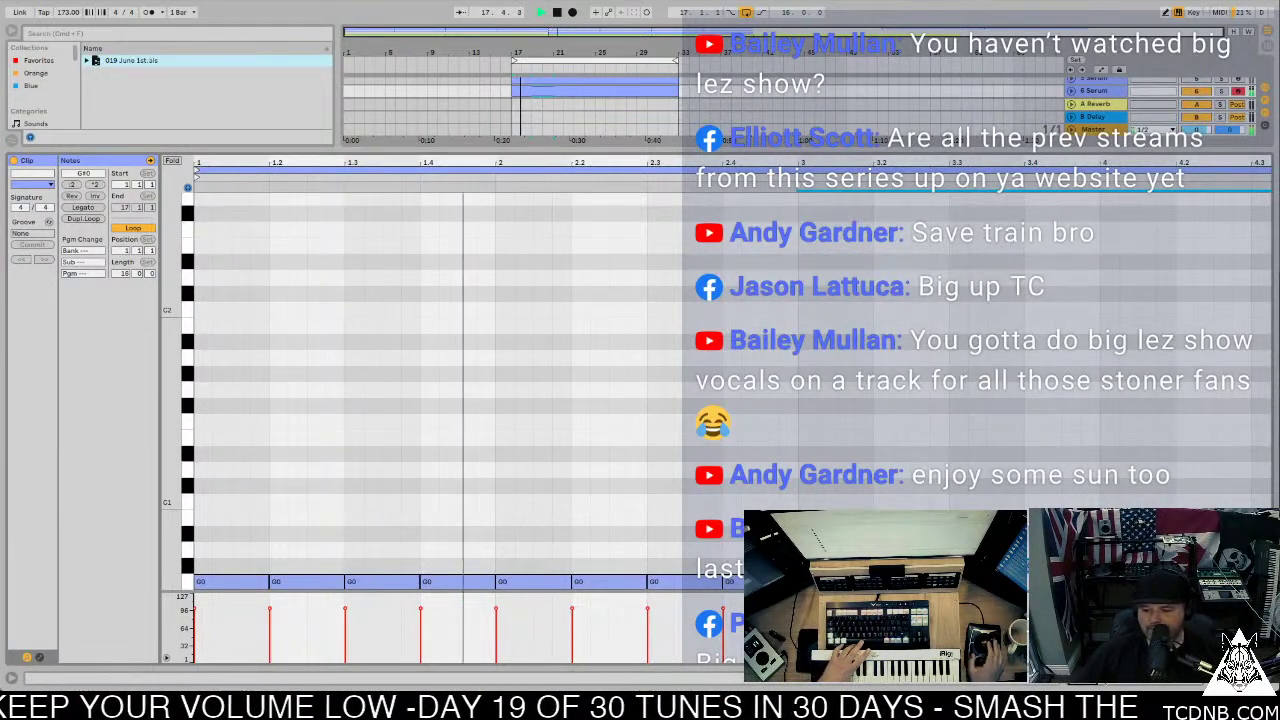
{"action": "left_click_drag", "start_coordinate": [640, 162], "coordinate": [640, 90]}
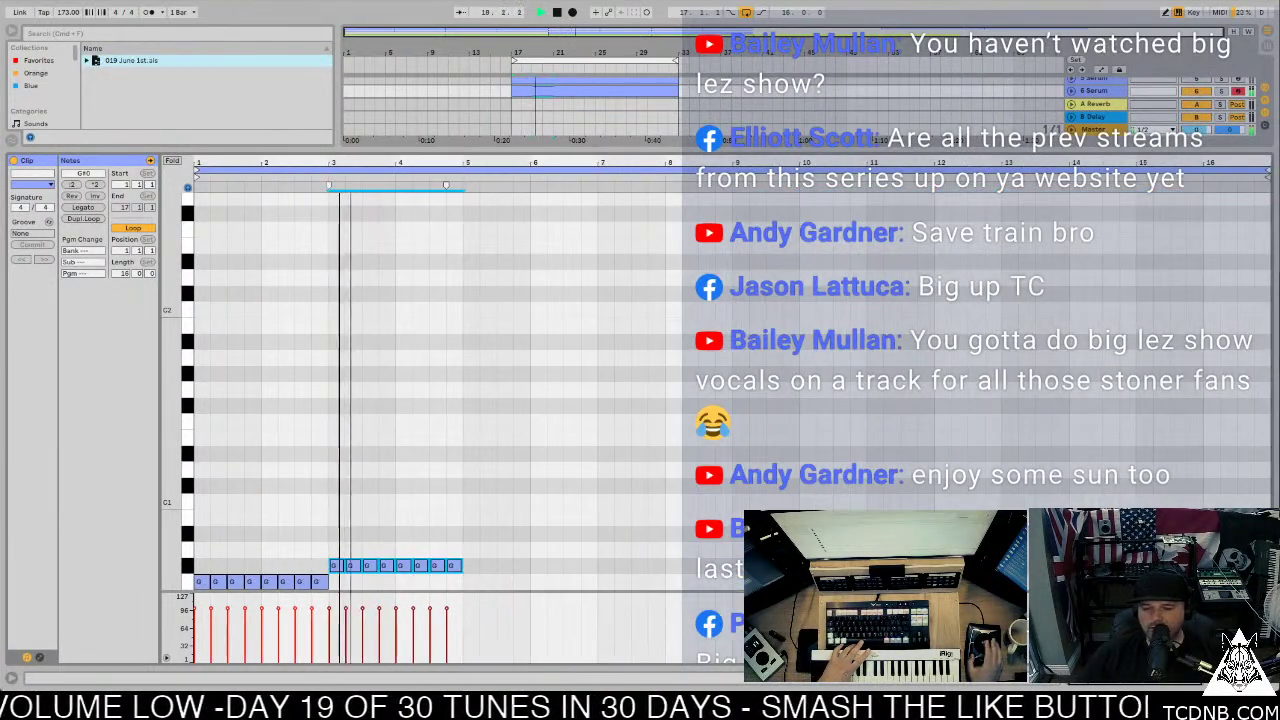
{"action": "left_click_drag", "start_coordinate": [516, 531], "coordinate": [333, 576]}
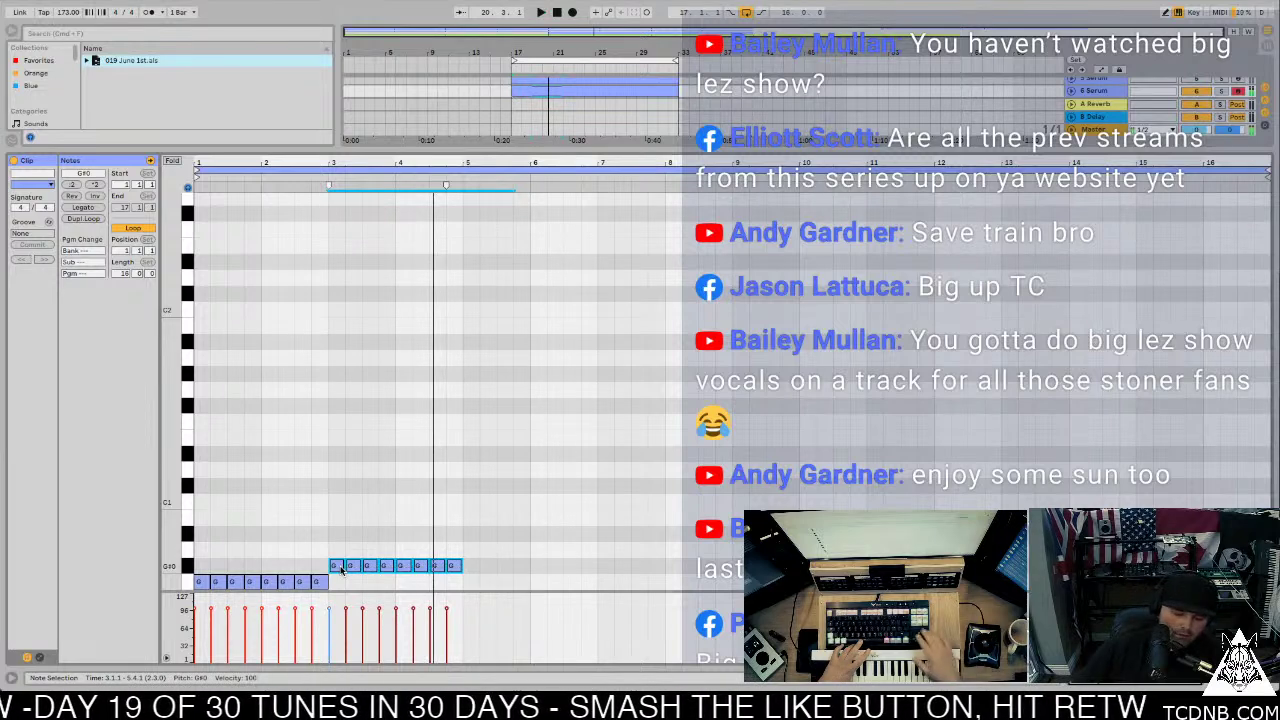
{"action": "key", "text": "Up"}
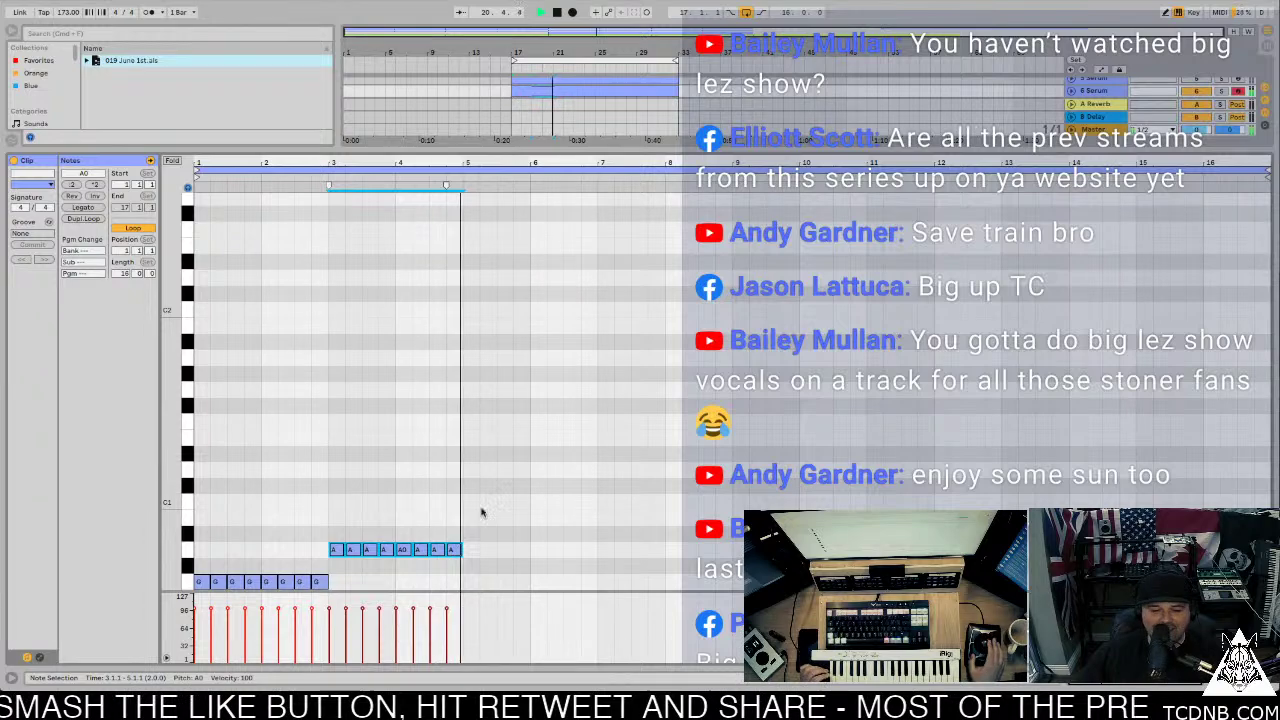
Step: Copy the eight A0 notes to bars 5 and 6 at F0 and duplicate them into bars 7 and 8
{"action": "scroll", "coordinate": [520, 520], "scroll_direction": "down", "scroll_amount": 2}
{"action": "scroll", "coordinate": [522, 518], "scroll_direction": "down", "scroll_amount": 5}
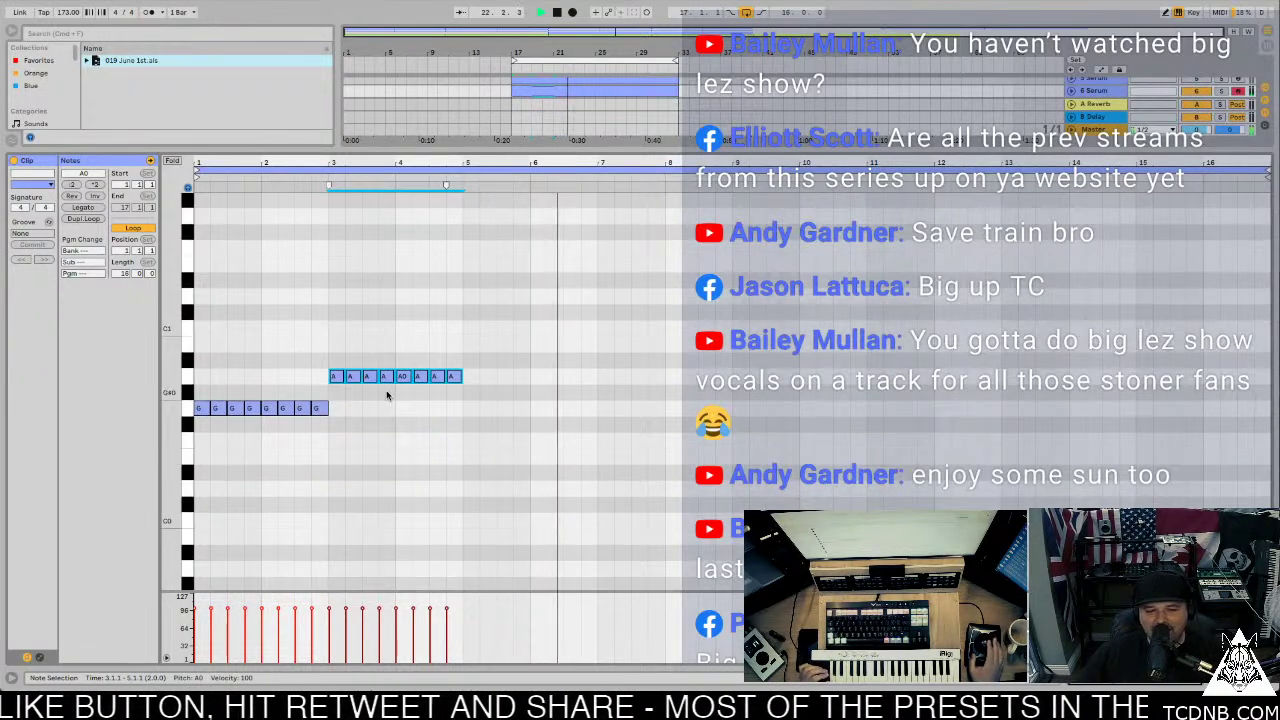
{"action": "left_click_drag", "start_coordinate": [345, 378], "coordinate": [472, 441]}
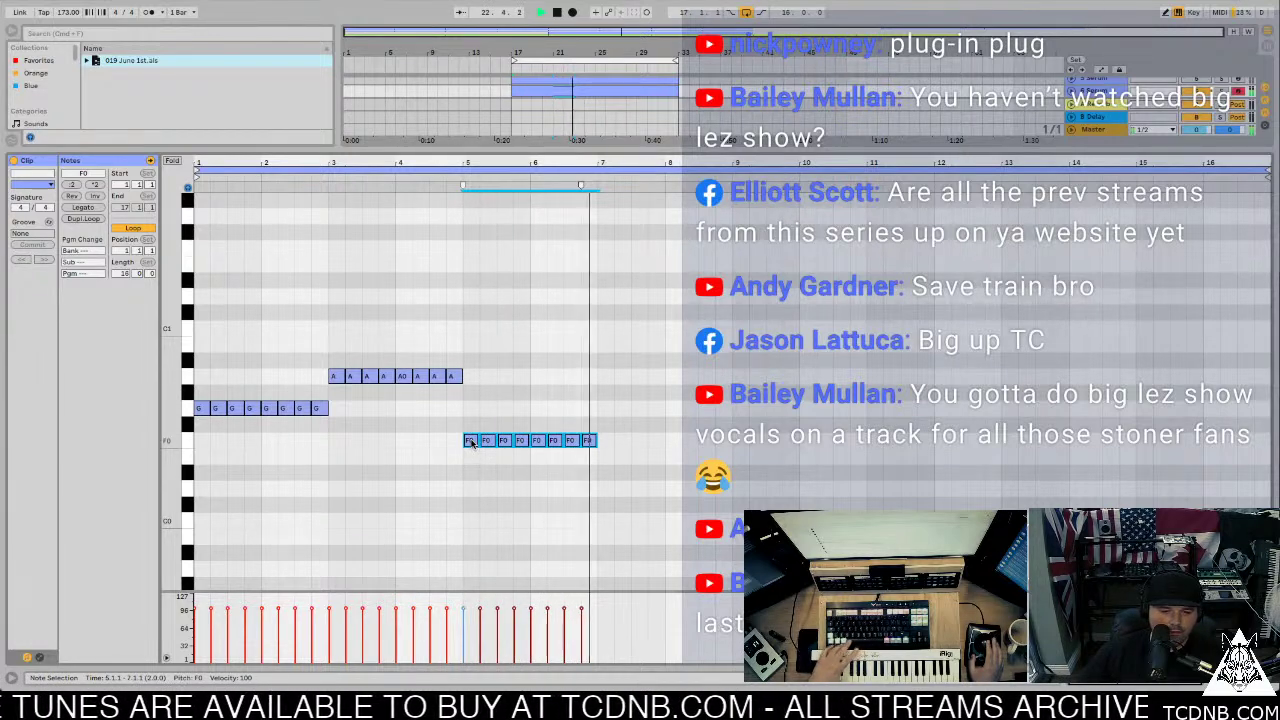
{"action": "key", "text": "super+d"}
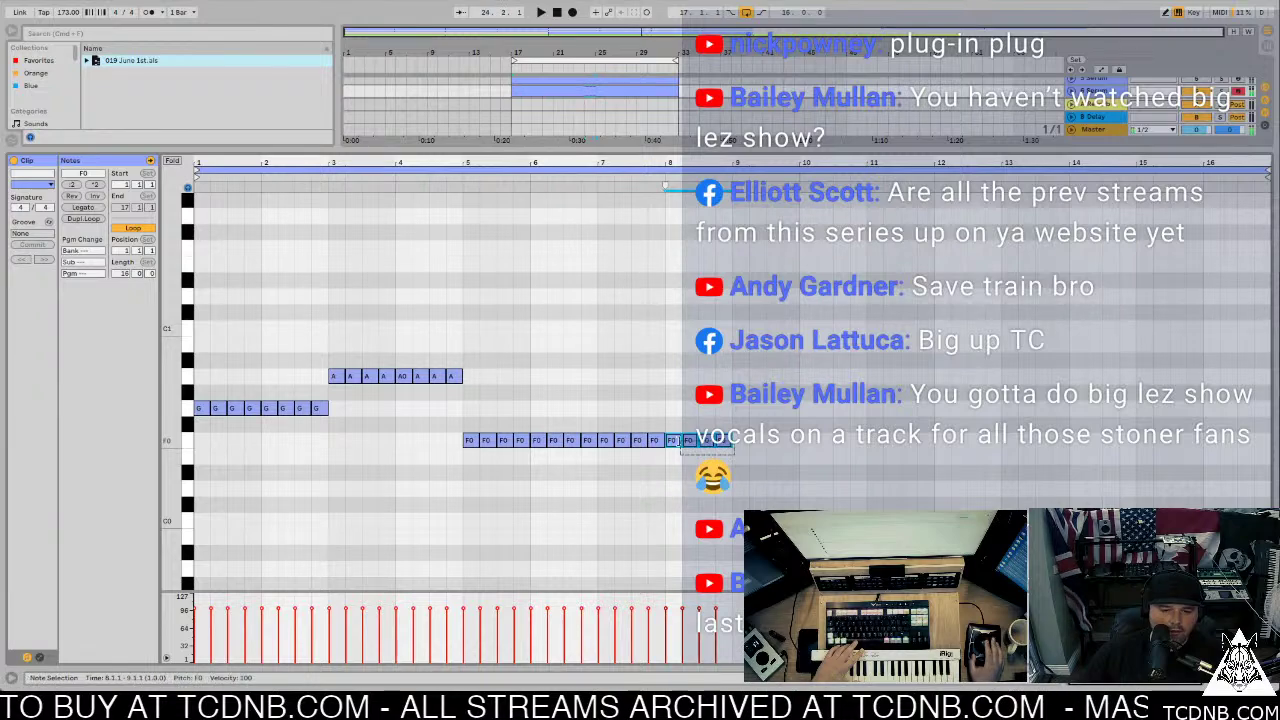
Step: Duplicate the whole eight-bar G0, A0 and F0 pattern into bars 9 to 16 of the clip and play it
{"action": "key", "text": "super+a"}
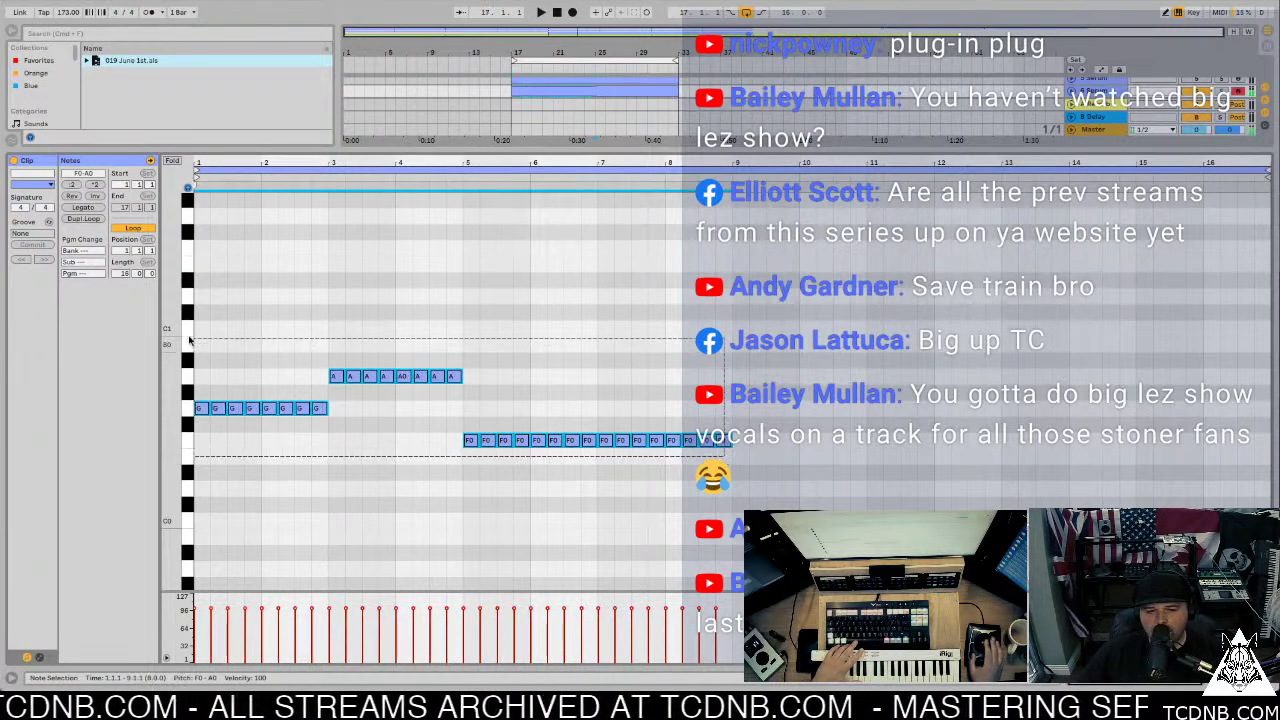
{"action": "key", "text": "super+d"}
{"action": "key", "text": "space"}
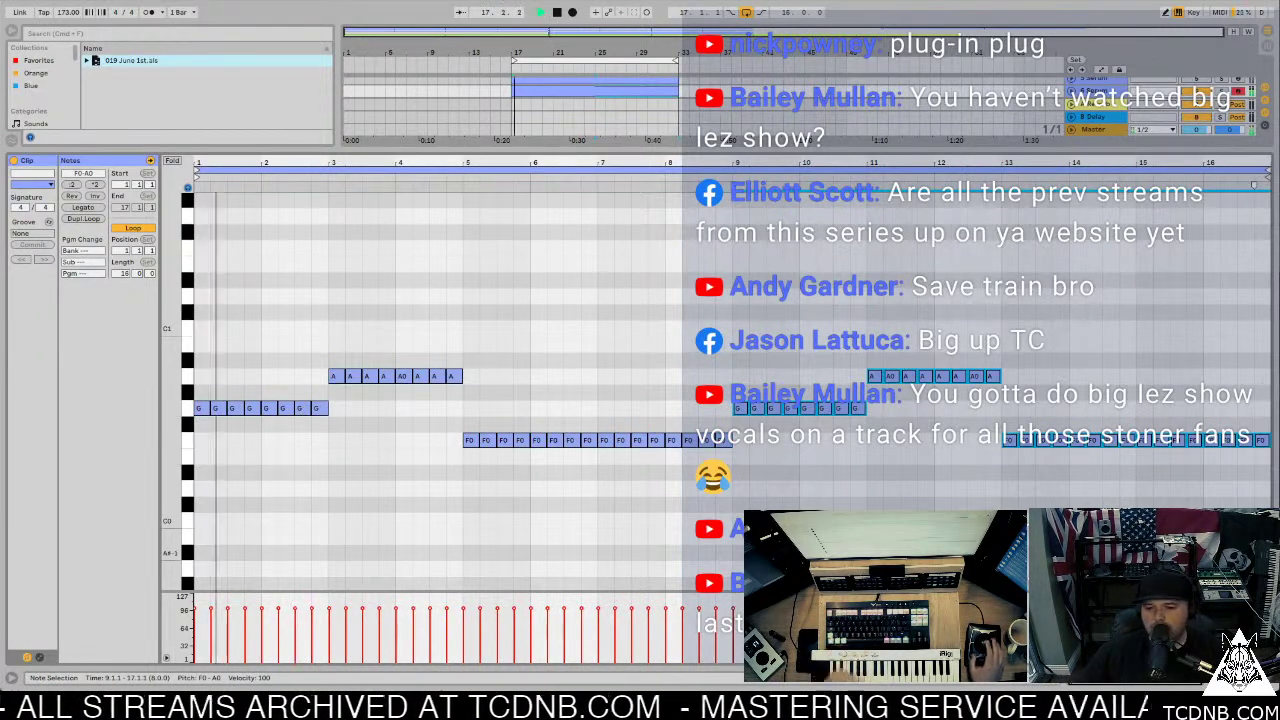
Step: Return to the full arrangement, unfold the 6 Serum track and lower its volume to -13.9 dB during playback
{"action": "key", "text": "super+alt+l"}
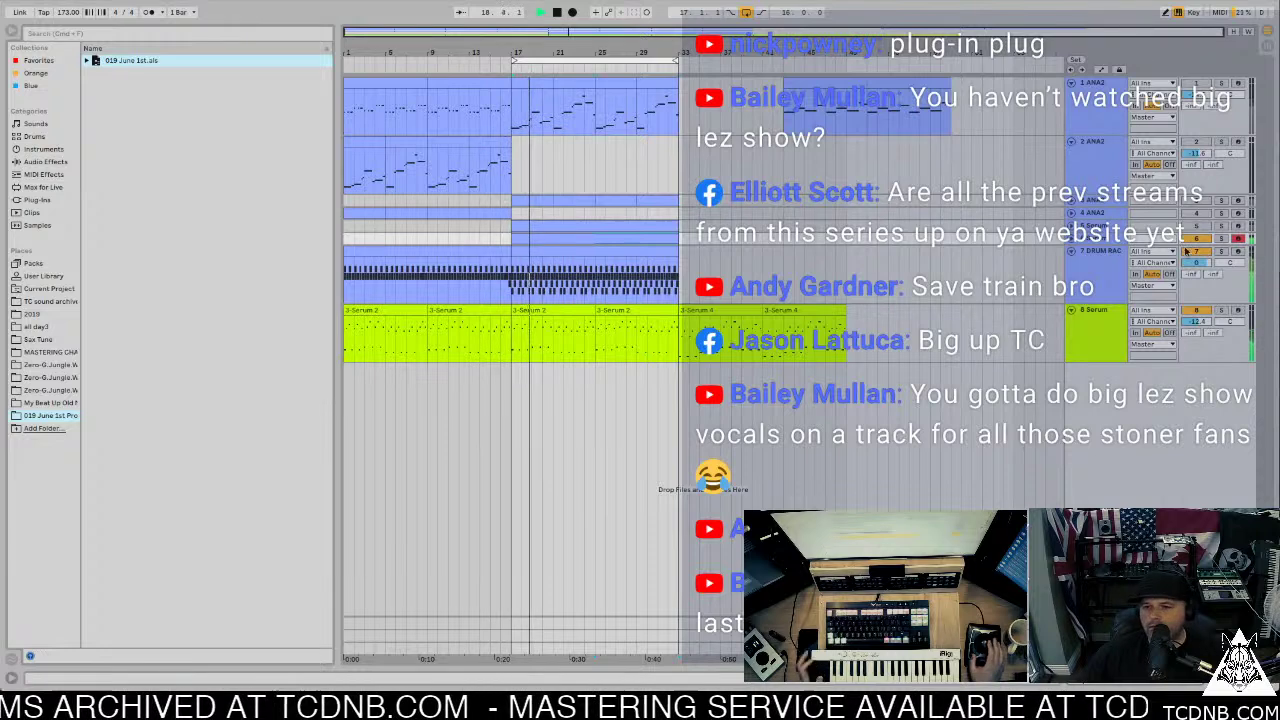
{"action": "left_click", "coordinate": [1071, 238]}
{"action": "left_click_drag", "start_coordinate": [1201, 246], "coordinate": [1201, 258]}
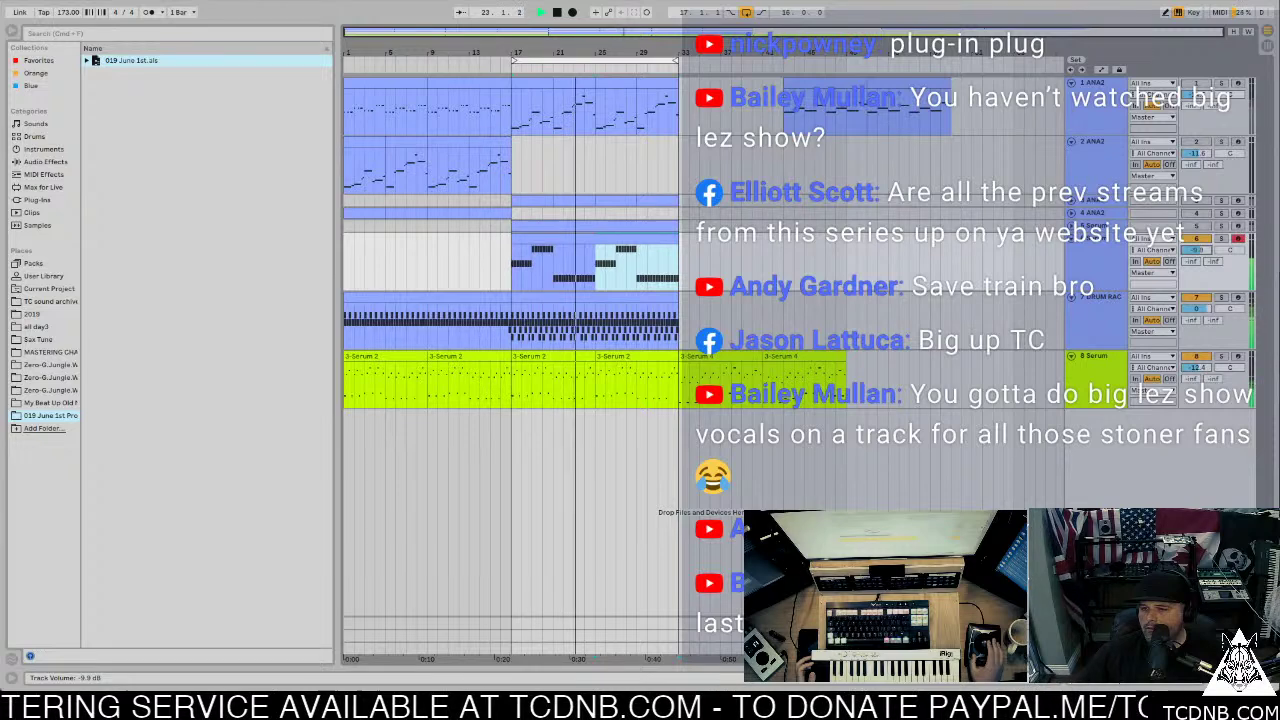
{"action": "left_click", "coordinate": [1100, 311]}
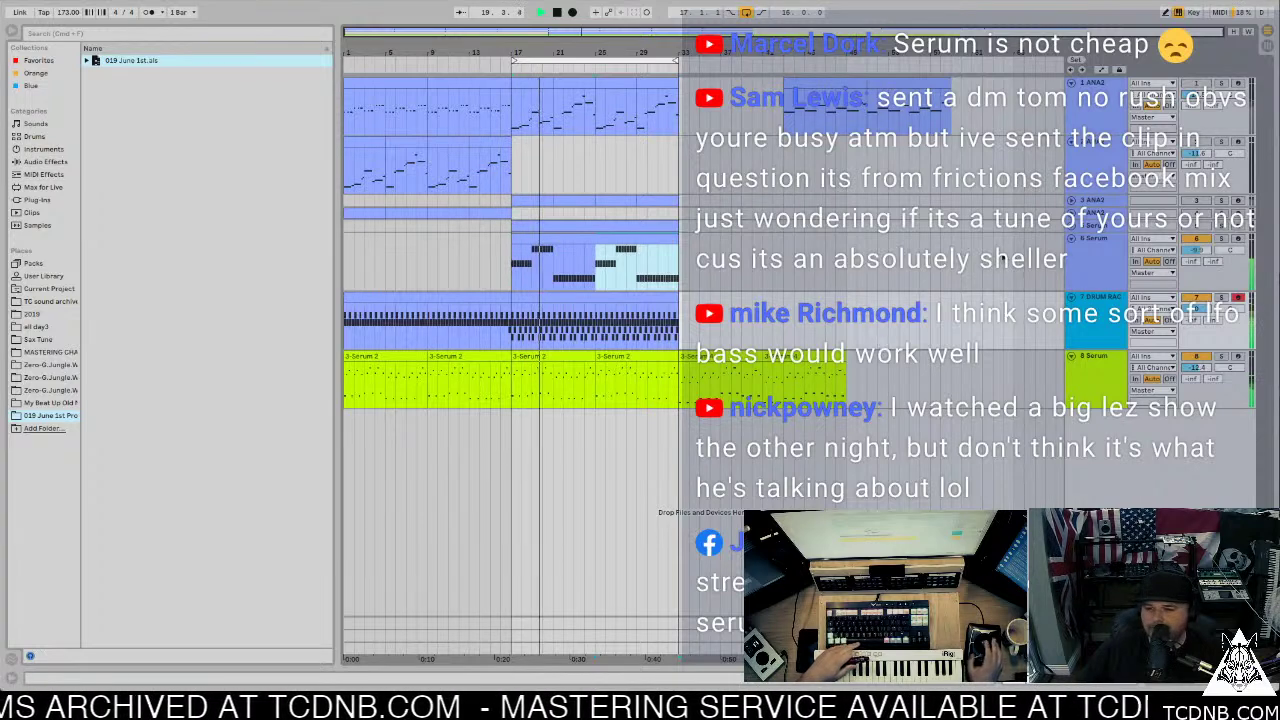
{"action": "left_click_drag", "start_coordinate": [1203, 250], "coordinate": [1205, 256]}
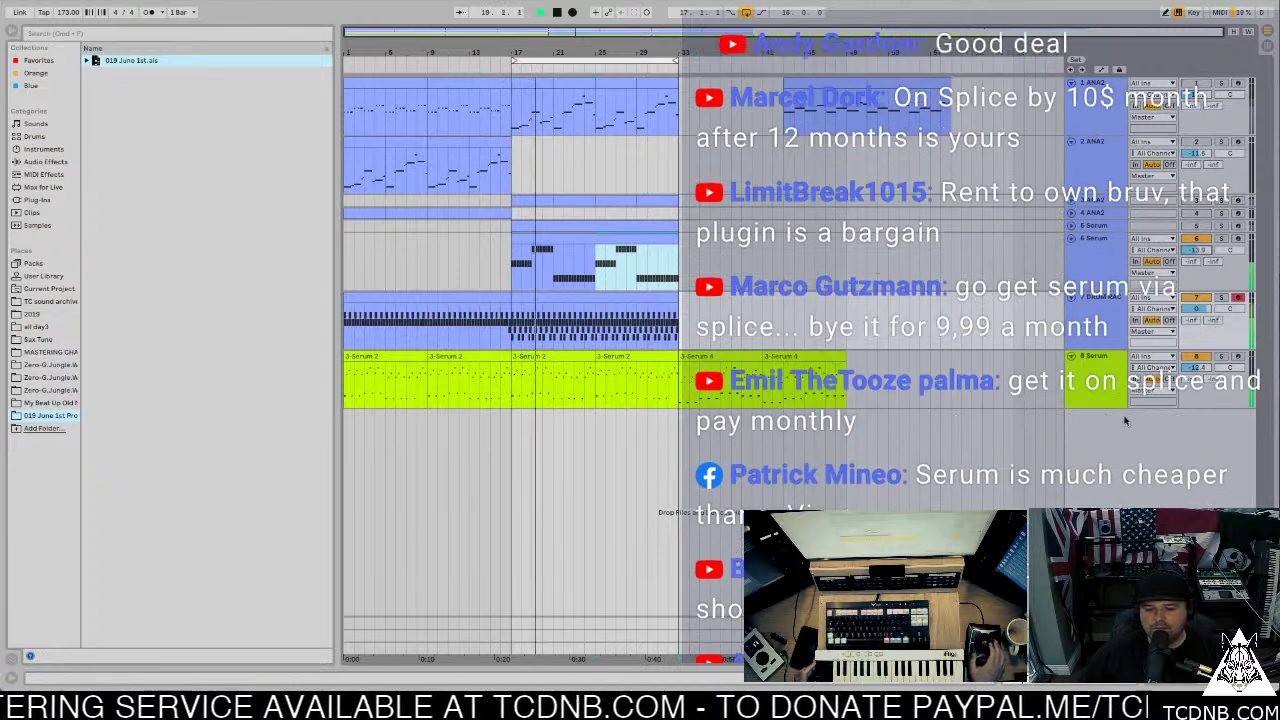
Step: Show the Drum Rack devices and shorten the Freeze 5-ANA2 pad's decay to 1.29 s, also adjusting the Freeze 6-ANA2 pad's decay
{"action": "key", "text": "super+alt+l"}
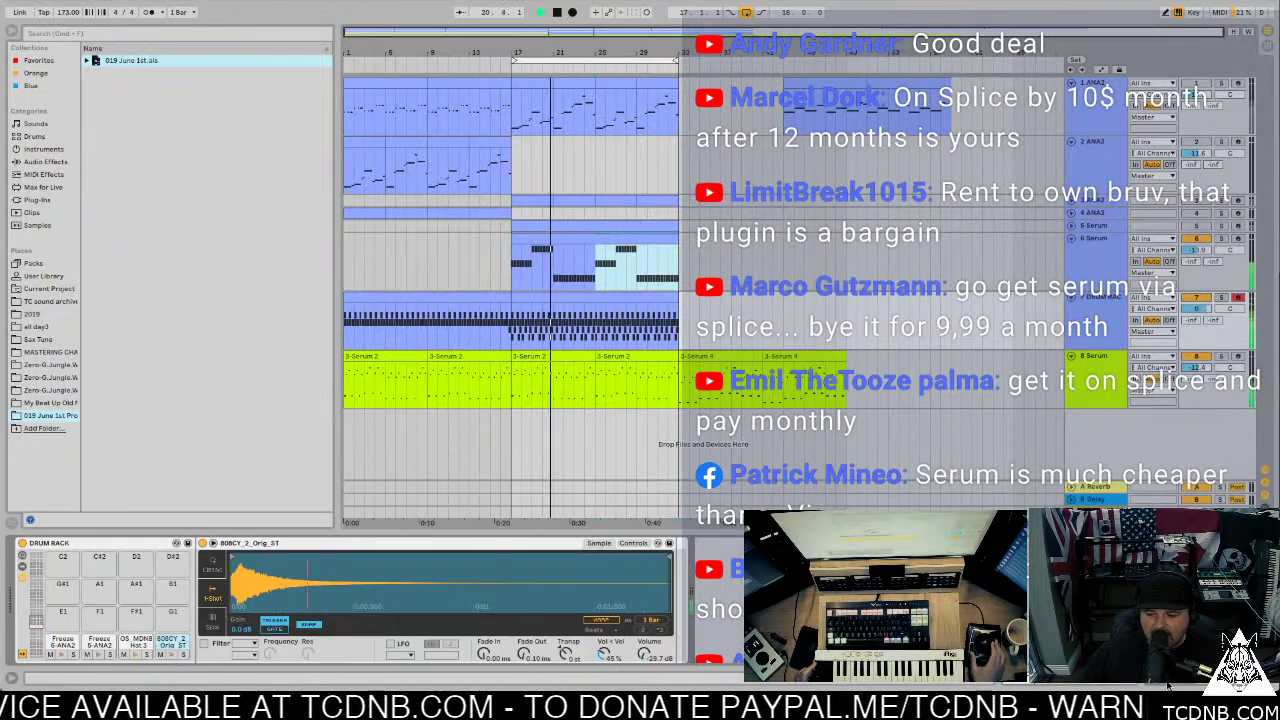
{"action": "left_click", "coordinate": [96, 643]}
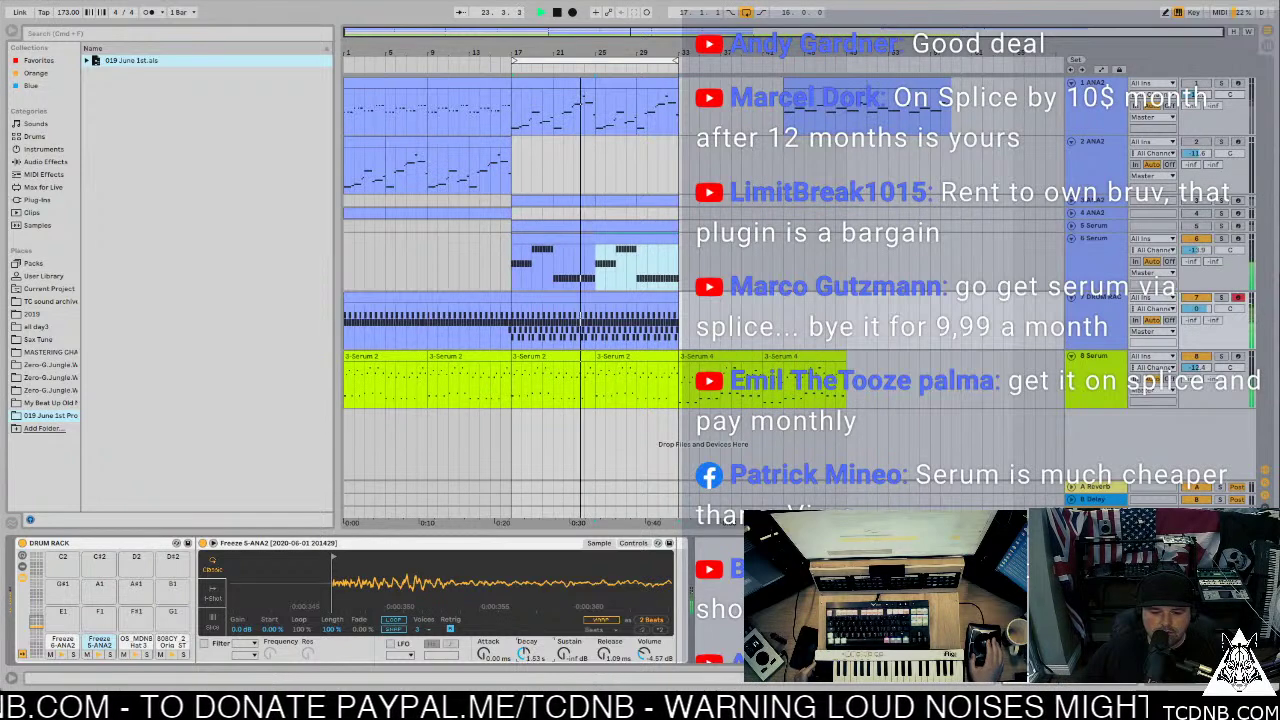
{"action": "left_click", "coordinate": [63, 641]}
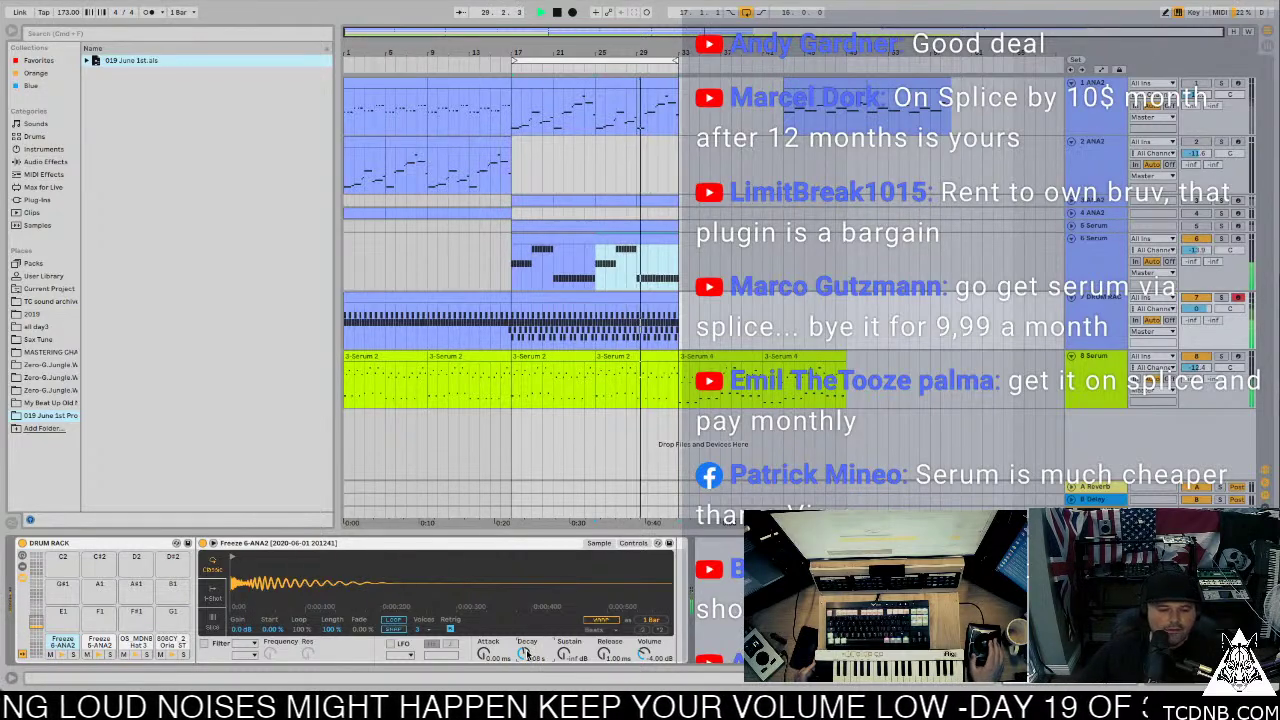
{"action": "left_click", "coordinate": [99, 641]}
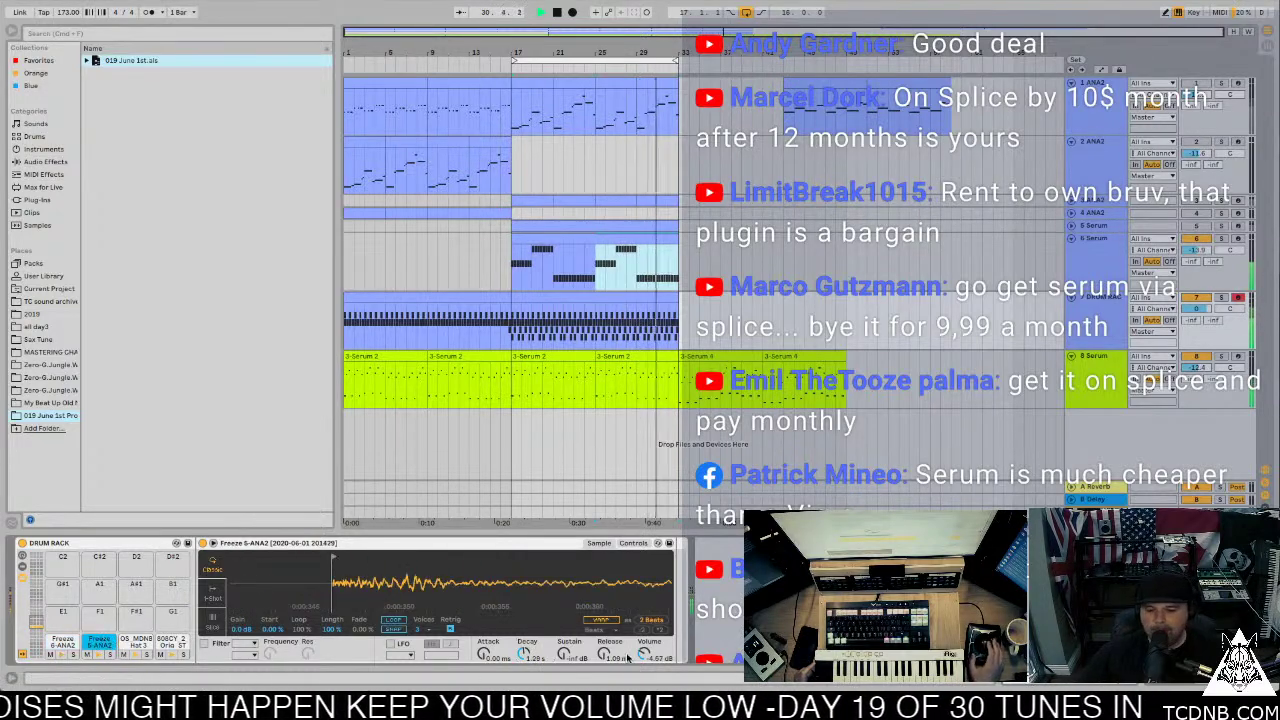
Step: Mute the 808CY_2 cymbal pad and lower the Freeze 5-ANA2 pad's volume to -5.71 dB
{"action": "left_click", "coordinate": [172, 641]}
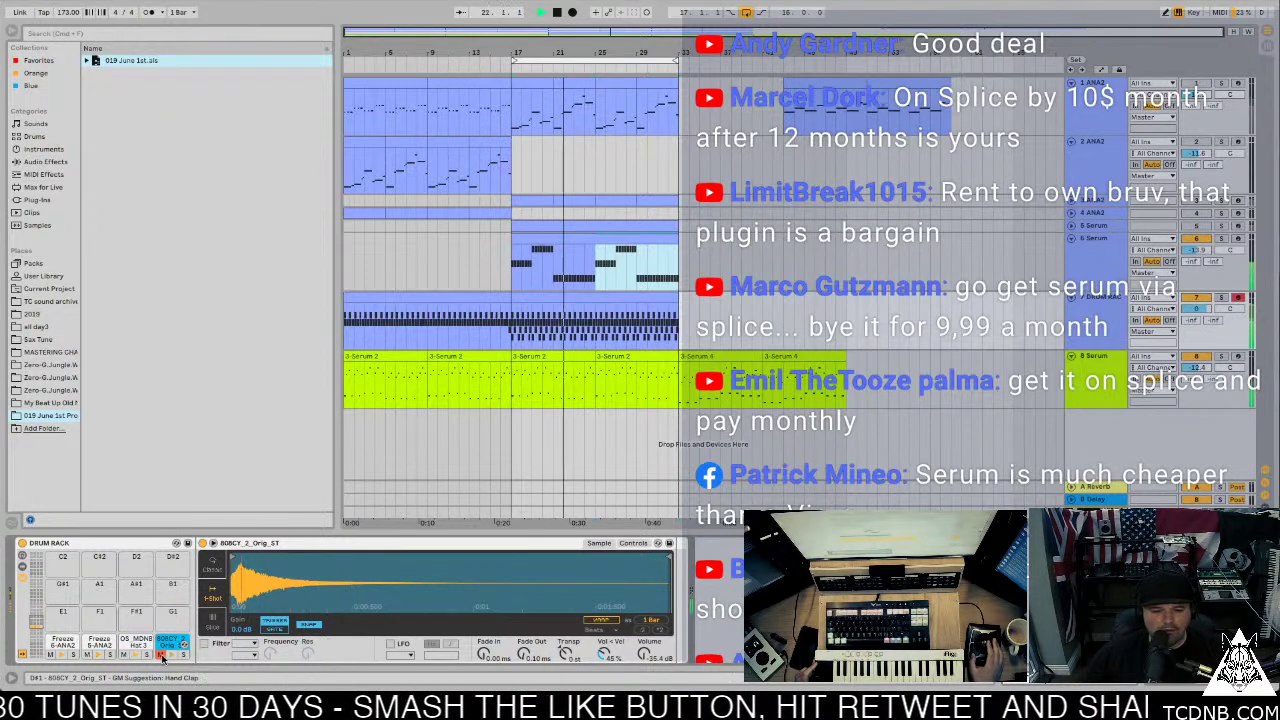
{"action": "left_click", "coordinate": [96, 641]}
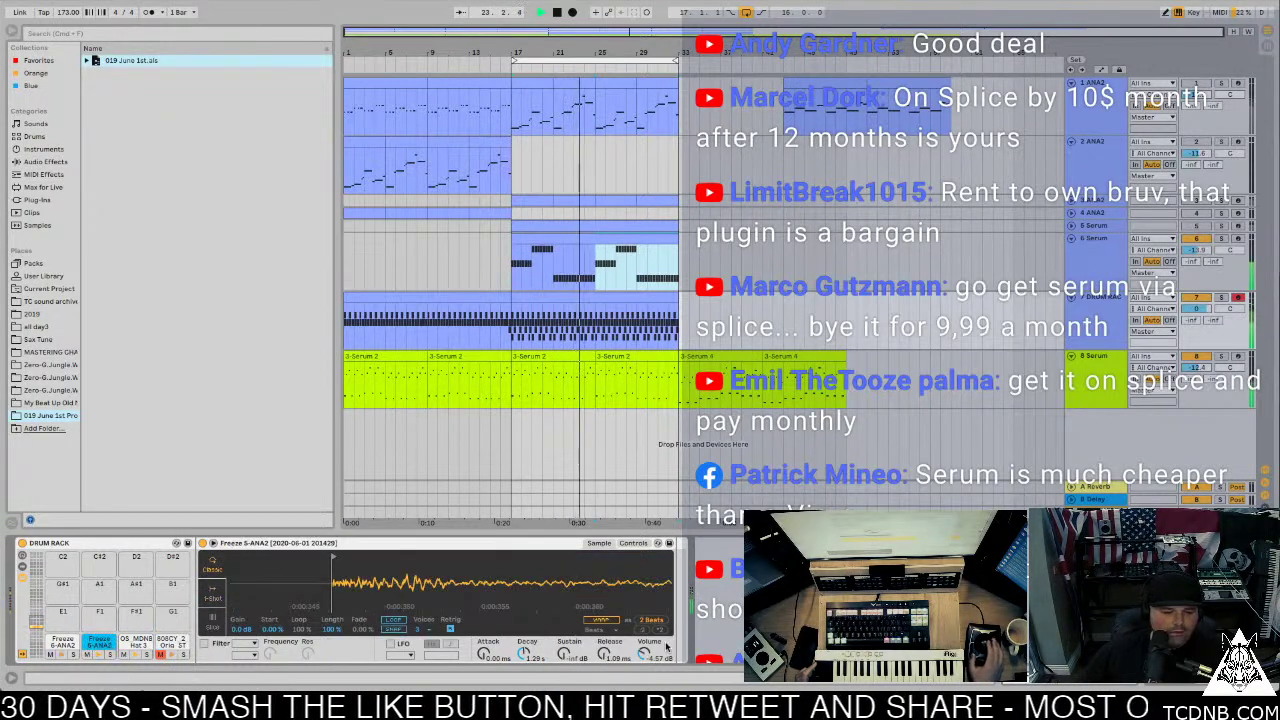
{"action": "left_click_drag", "start_coordinate": [667, 646], "coordinate": [667, 660]}
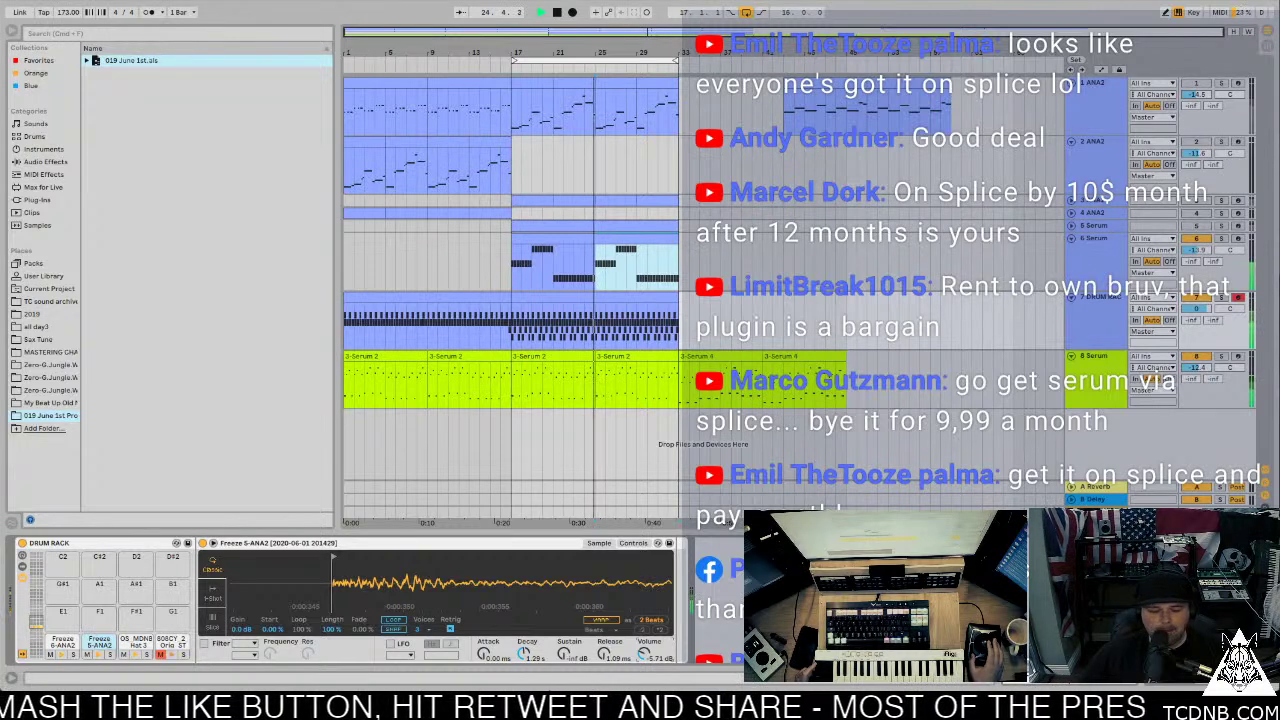
Step: Extend the arrangement loop to bars 1 to 33, hide the browser and play from the start
{"action": "left_click", "coordinate": [305, 544]}
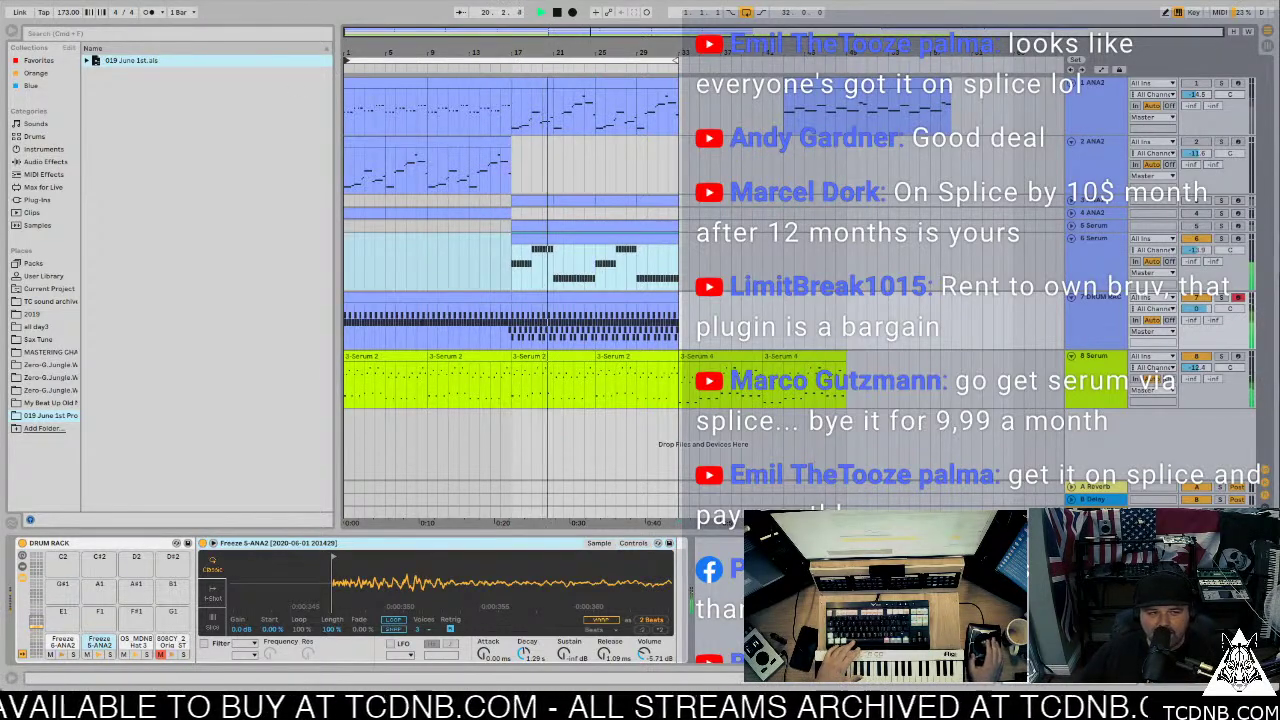
{"action": "left_click", "coordinate": [13, 33]}
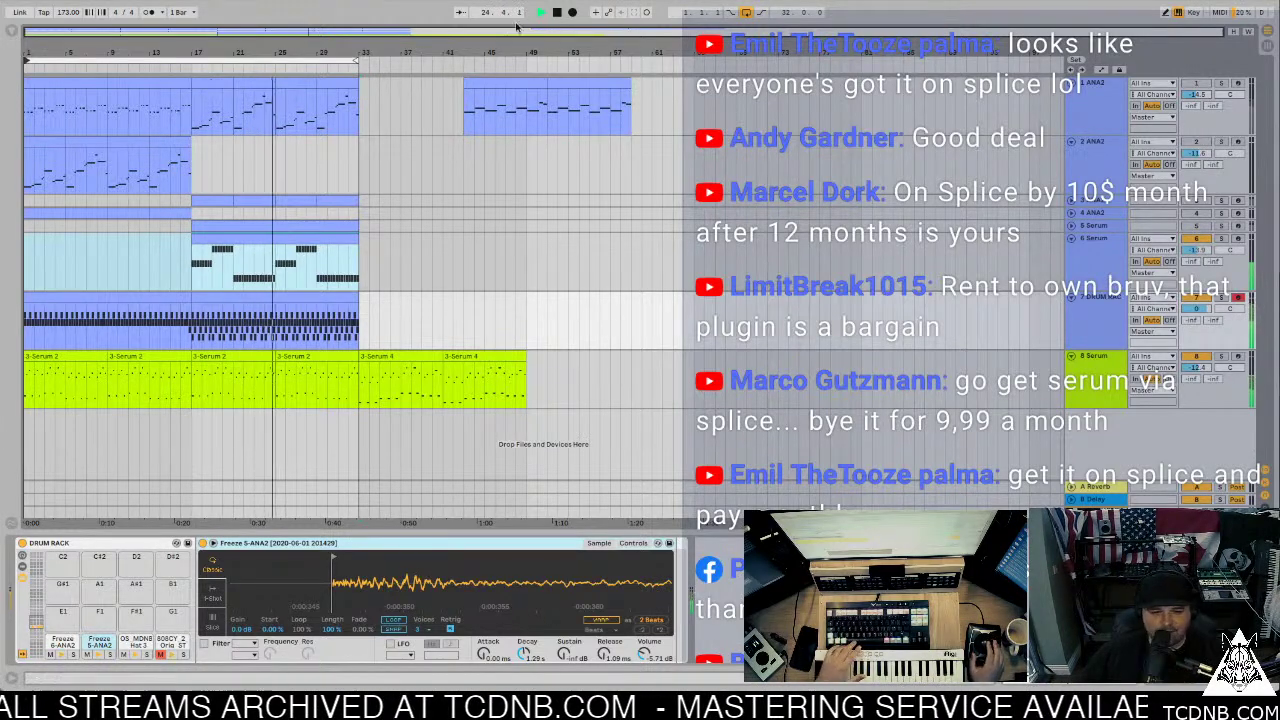
{"action": "left_click", "coordinate": [184, 163]}
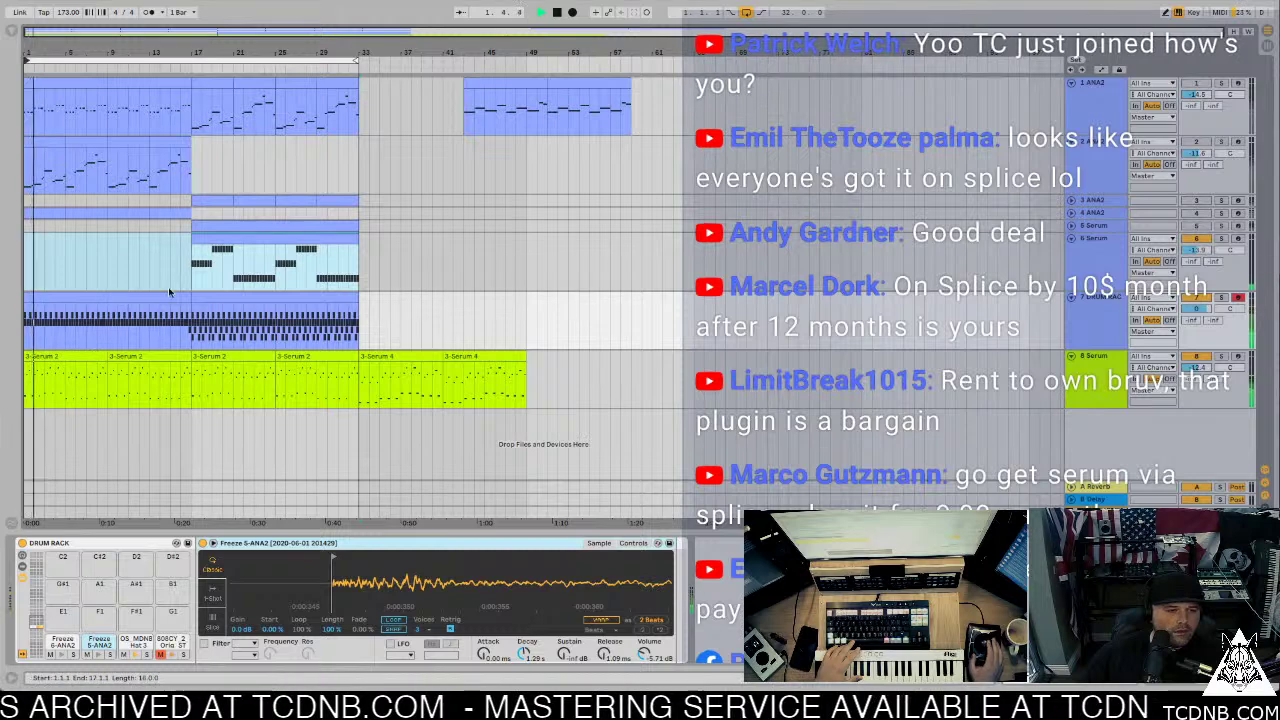
Step: Set the OS_MDNB Hat 3 pad's volume to -16.0 dB and play the drum clip from bar 17
{"action": "left_click", "coordinate": [142, 644]}
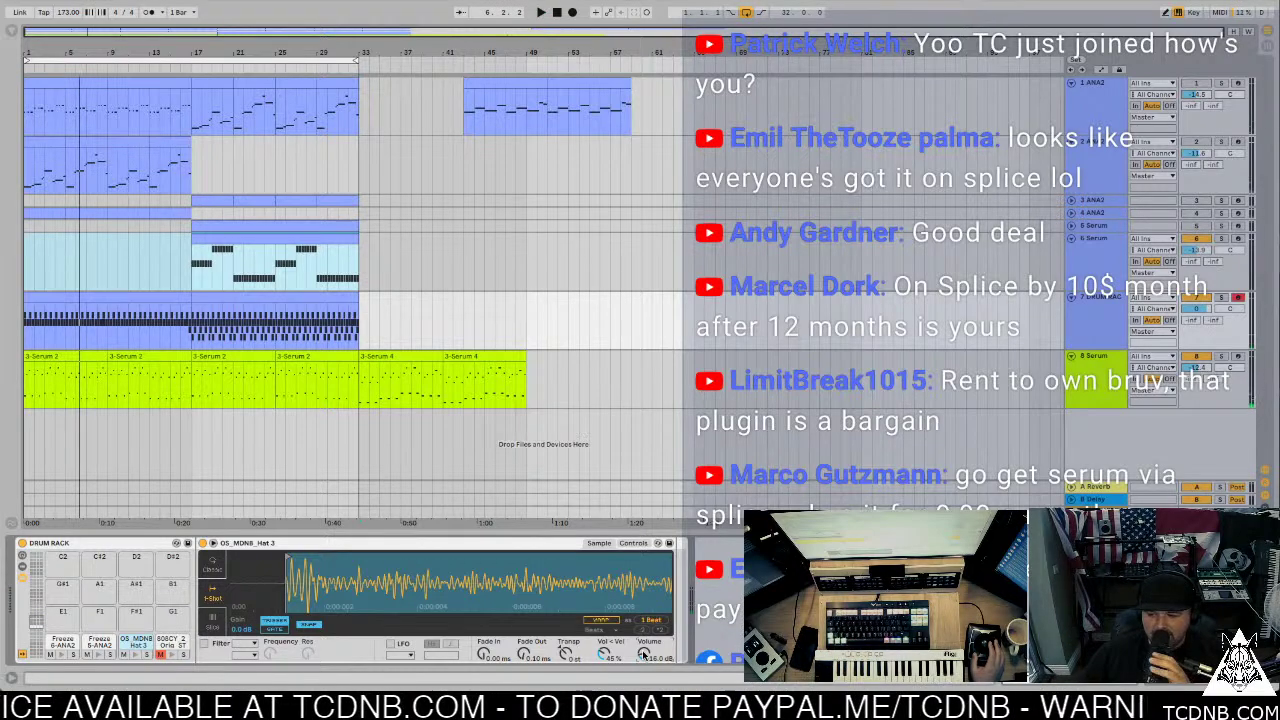
{"action": "left_click", "coordinate": [227, 309]}
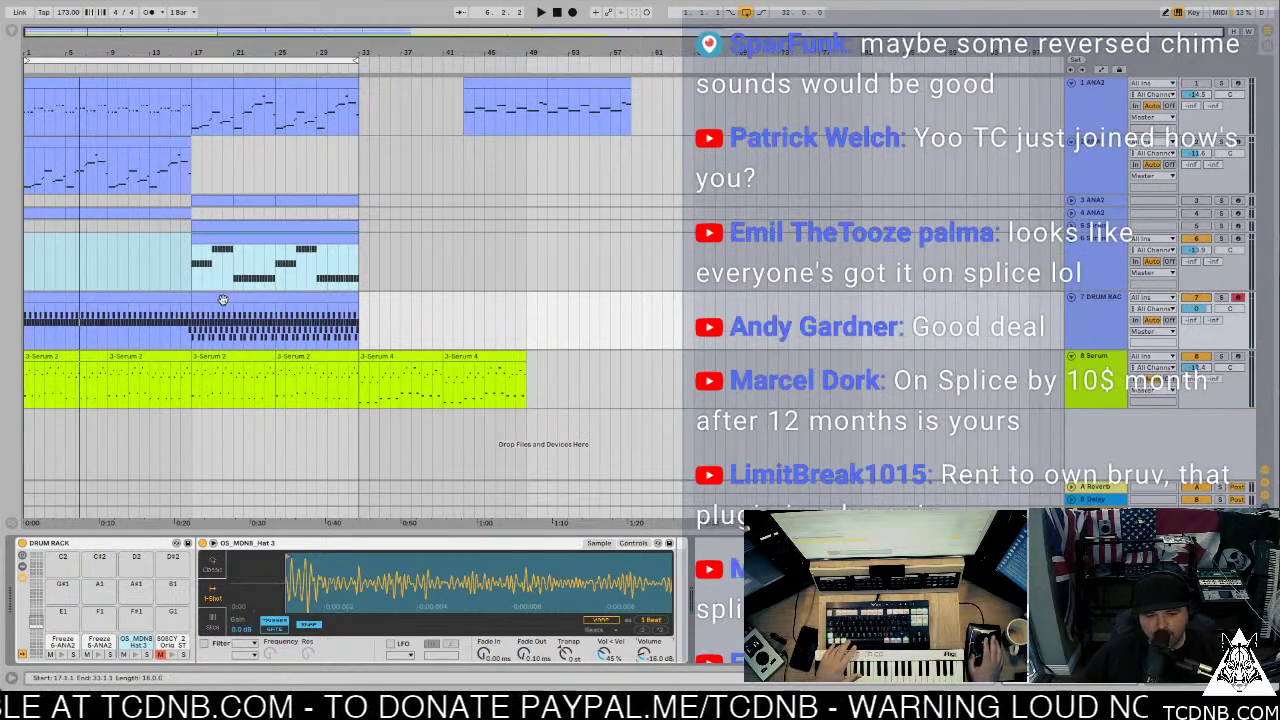
{"action": "left_click", "coordinate": [223, 300]}
{"action": "key", "text": "space"}
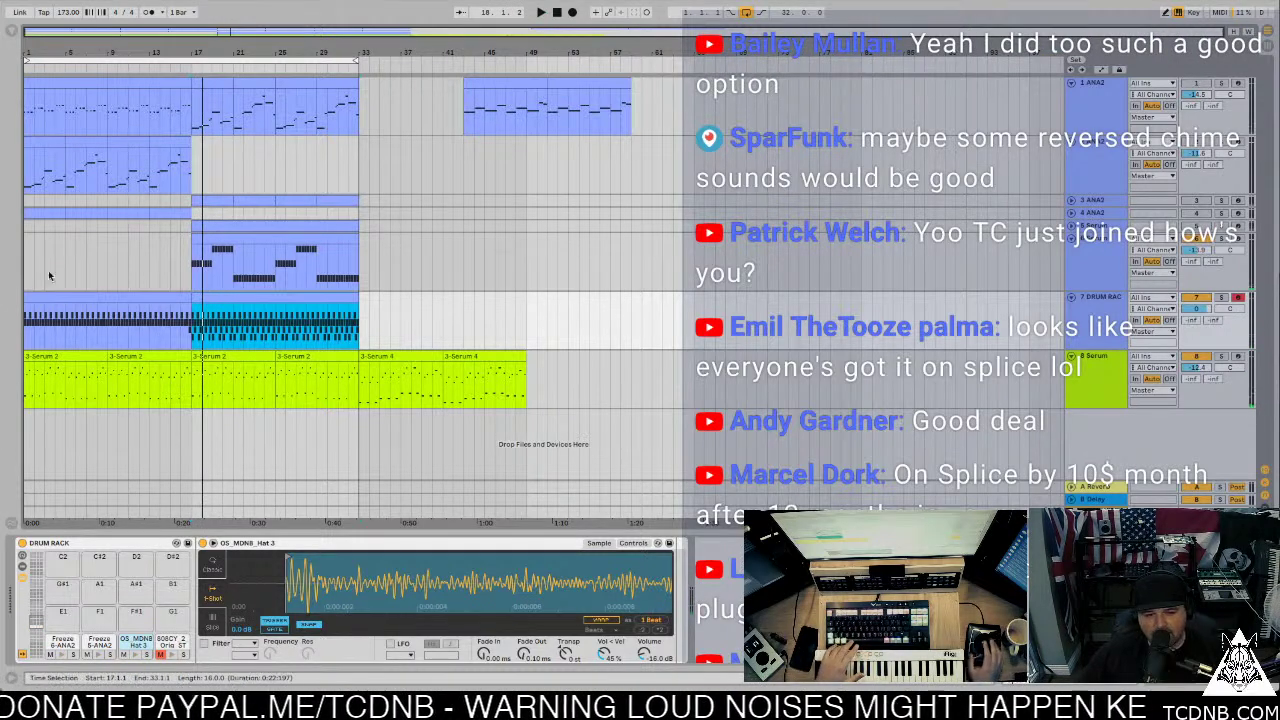
{"action": "key", "text": "space"}
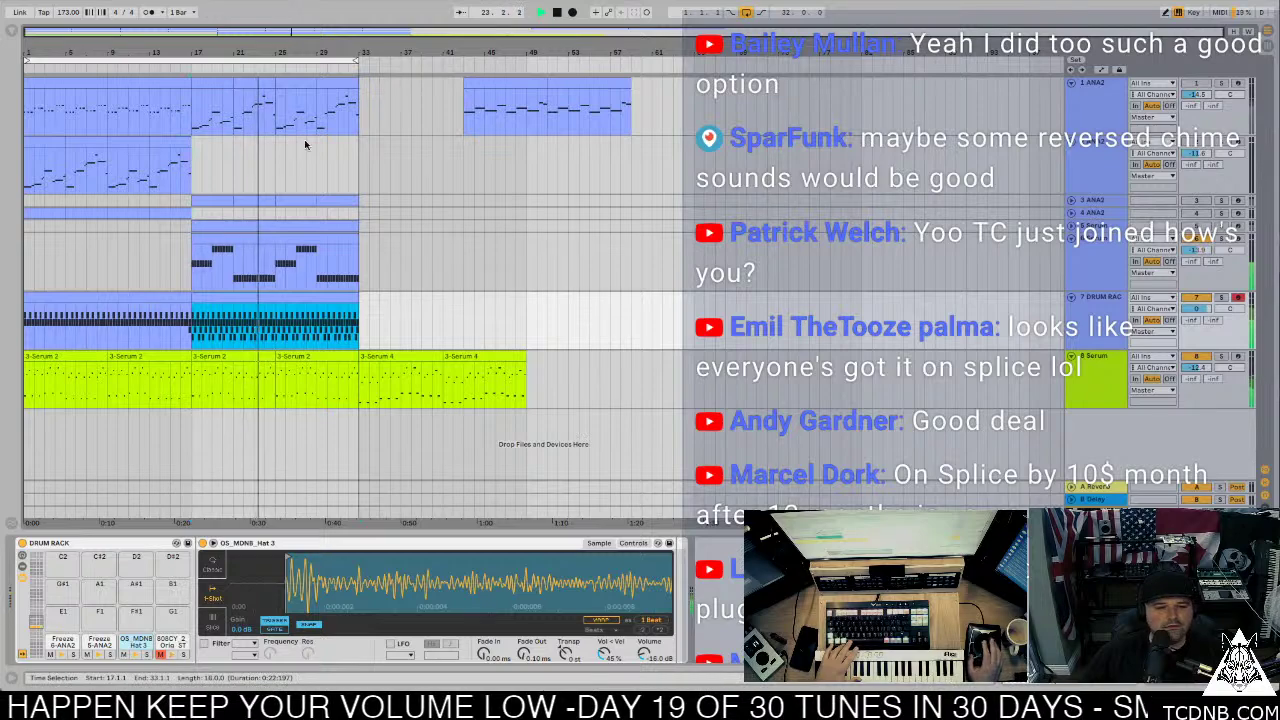
Step: Open Serum on track 6 and assign LFO 1 to the oscillator A level, triggered at a 1/8 rate
{"action": "left_click", "coordinate": [1108, 257]}
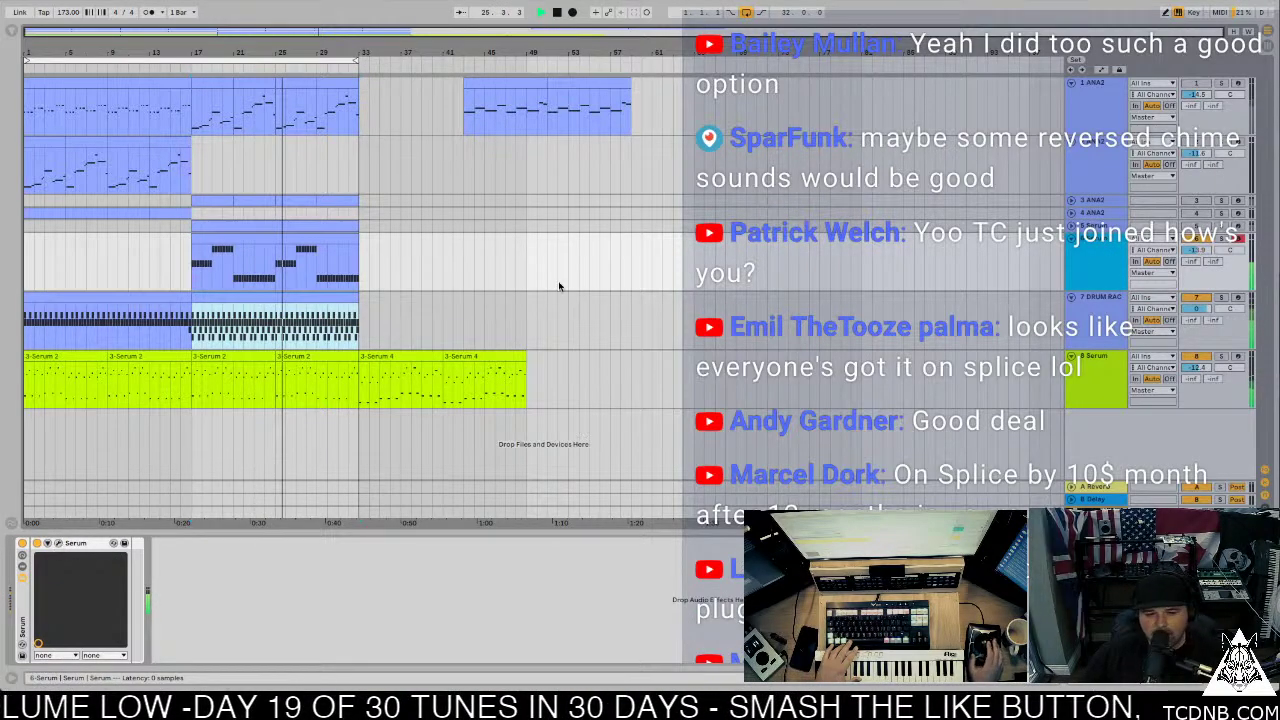
{"action": "left_click", "coordinate": [352, 279]}
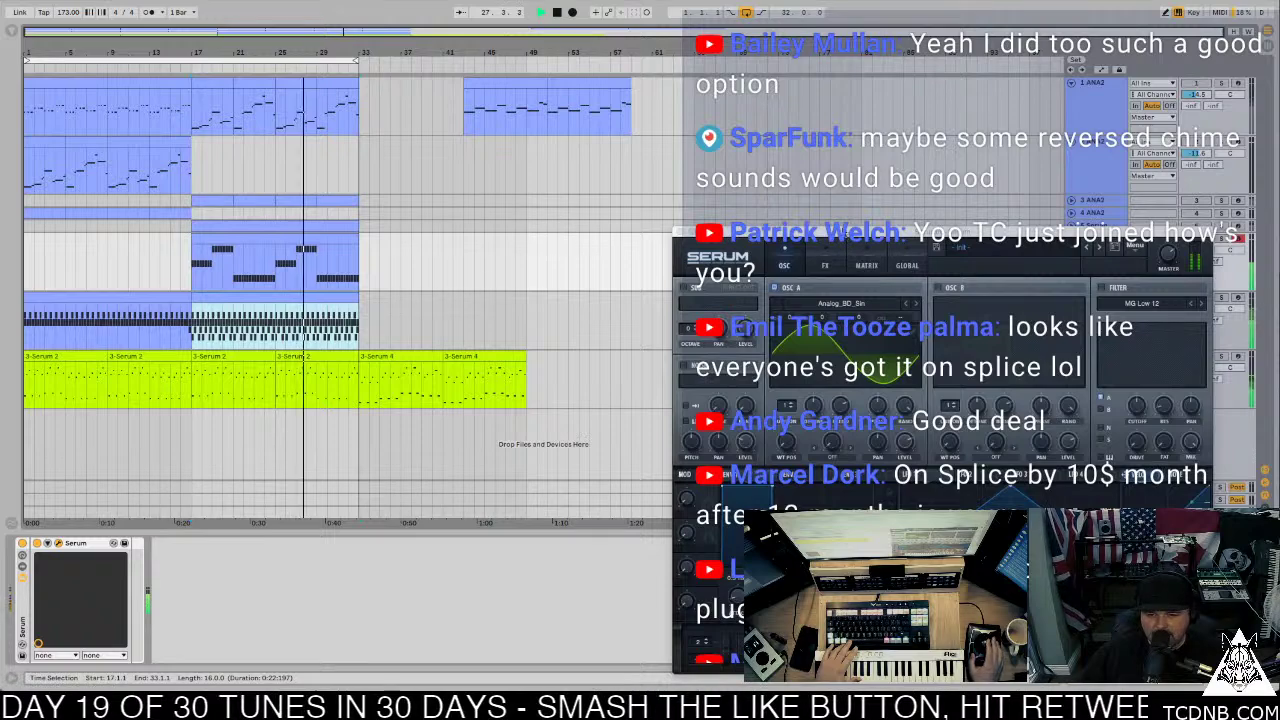
{"action": "left_click_drag", "start_coordinate": [845, 247], "coordinate": [490, 102]}
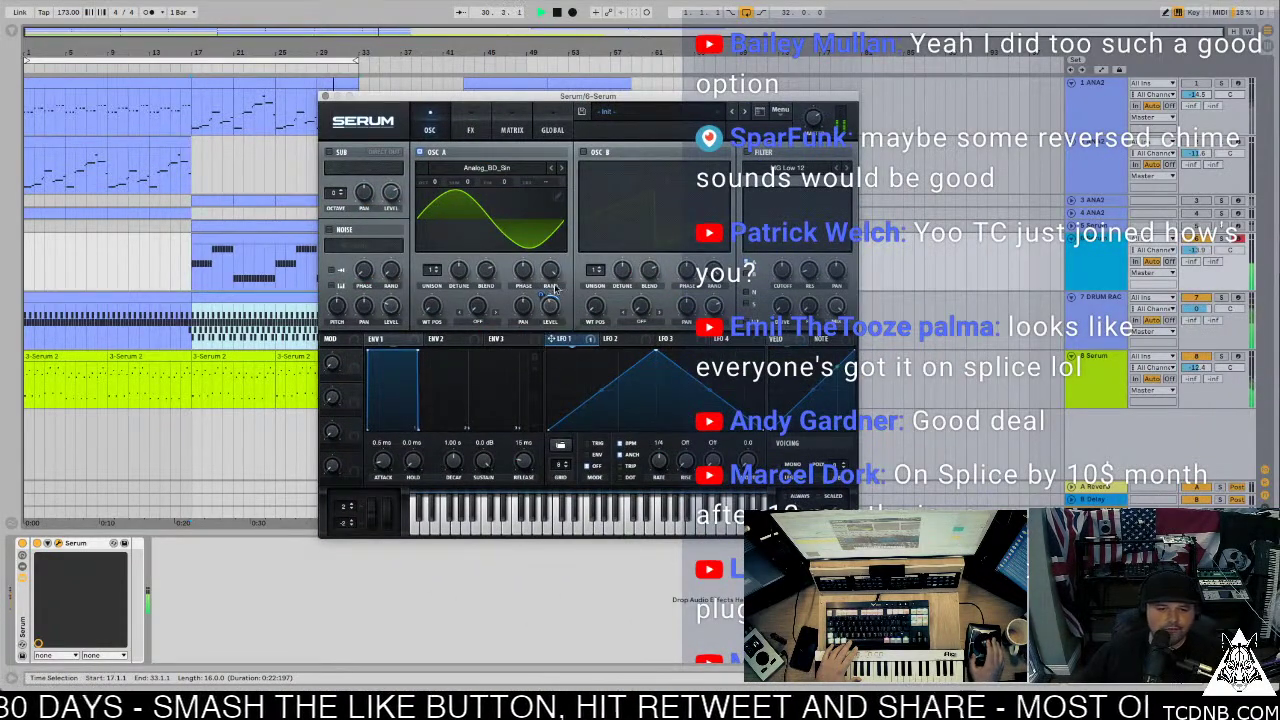
{"action": "left_click_drag", "start_coordinate": [560, 338], "coordinate": [550, 305]}
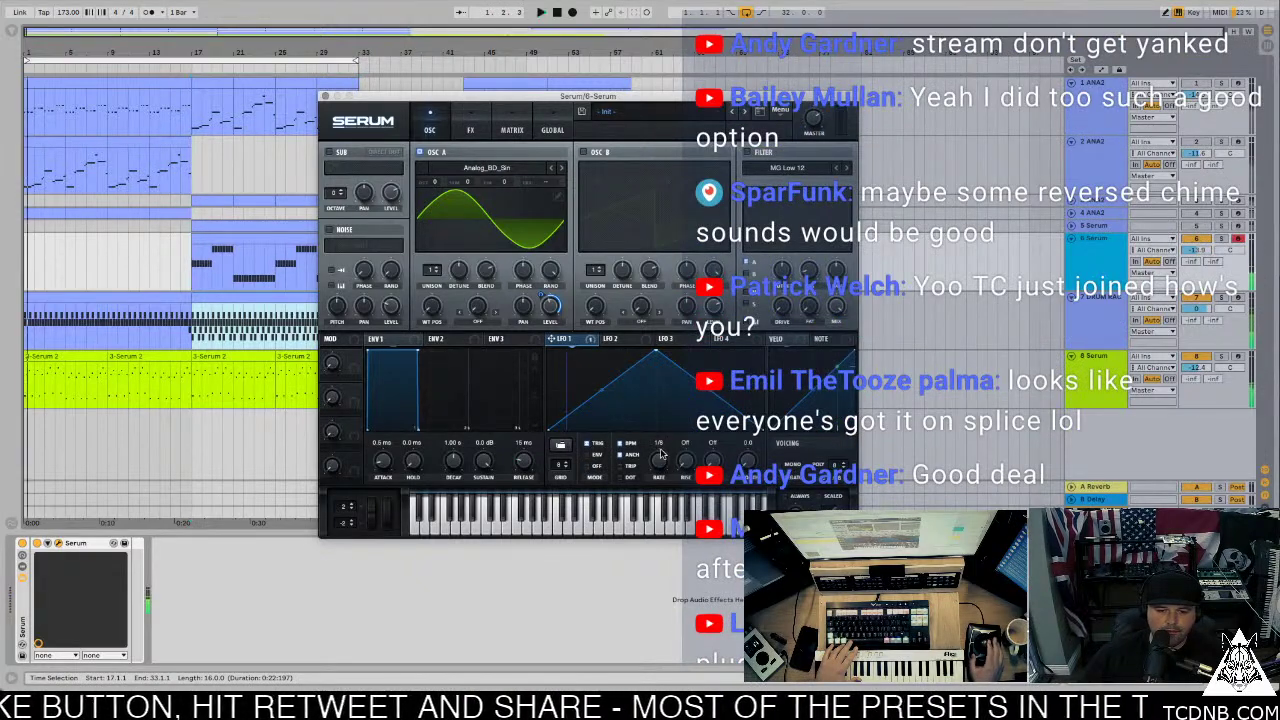
Step: Audition the modulated 6 Serum bass in solo at LFO rate 1/8 and raise its track volume to -10.9 dB in the mix
{"action": "key", "text": "space"}
{"action": "left_click", "coordinate": [1220, 237]}
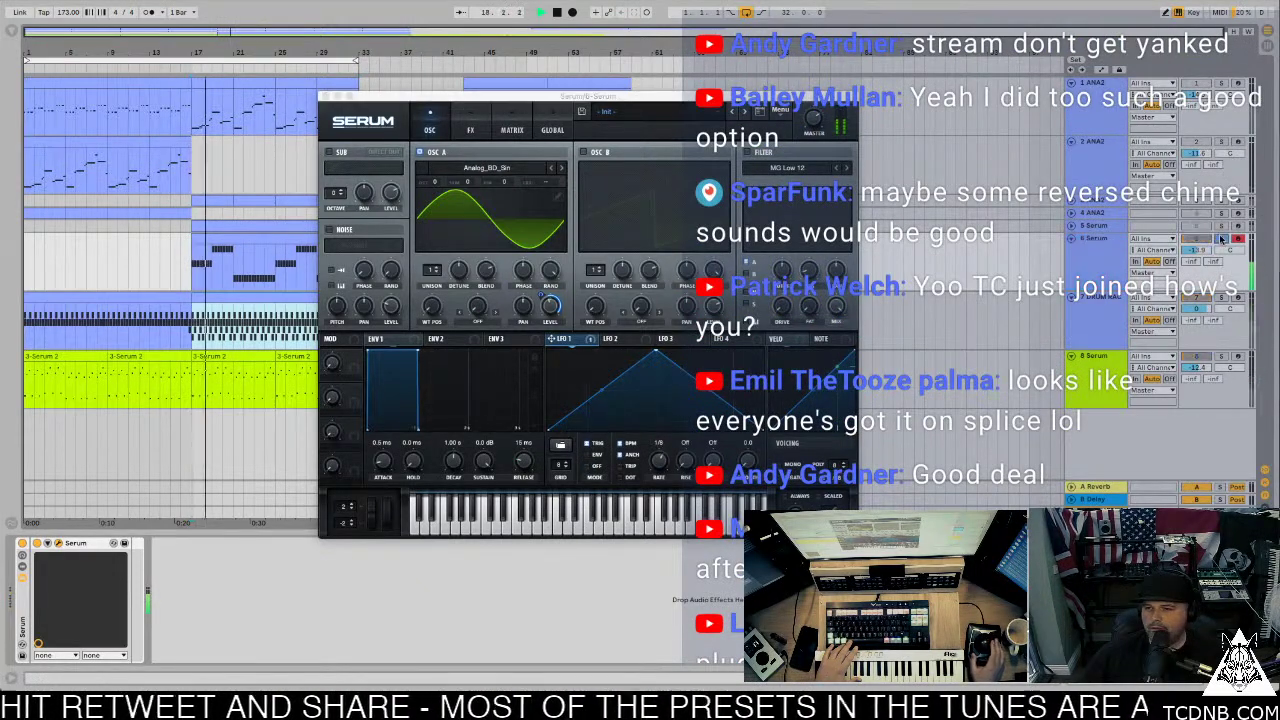
{"action": "left_click_drag", "start_coordinate": [661, 462], "coordinate": [664, 474]}
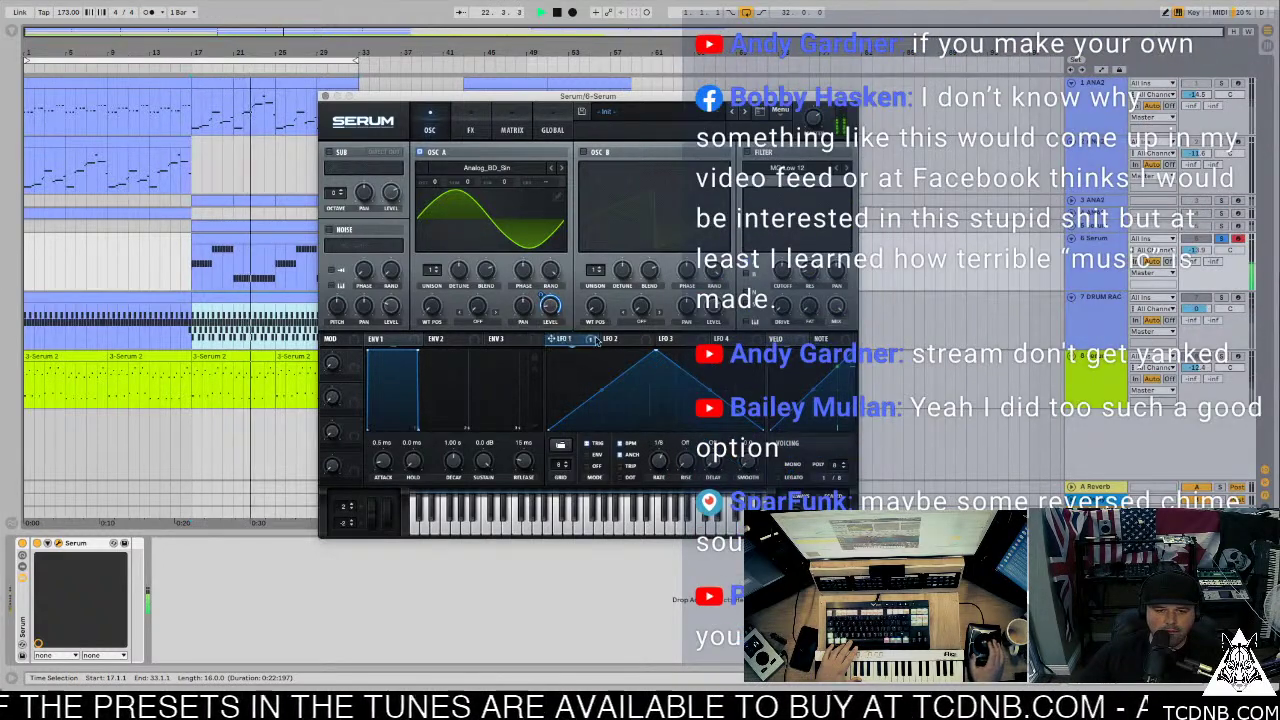
{"action": "left_click", "coordinate": [1208, 250]}
{"action": "left_click_drag", "start_coordinate": [1208, 250], "coordinate": [1208, 239]}
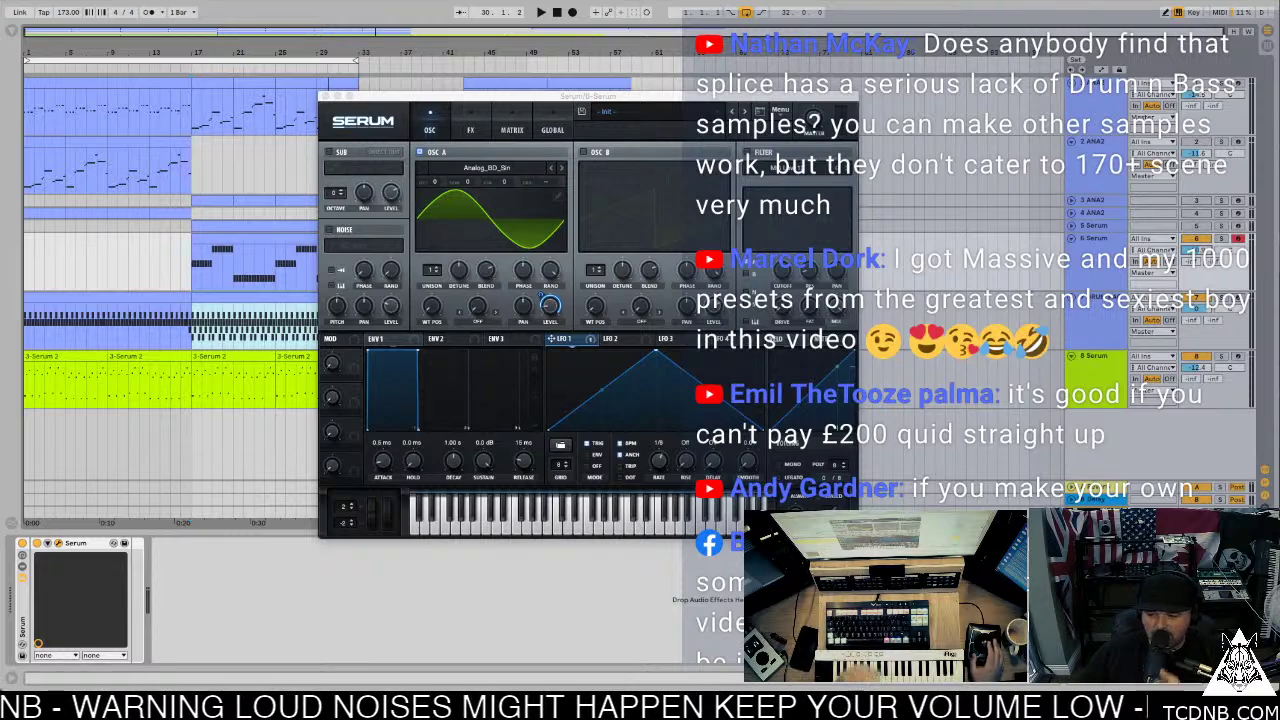
{"action": "key", "text": "space"}
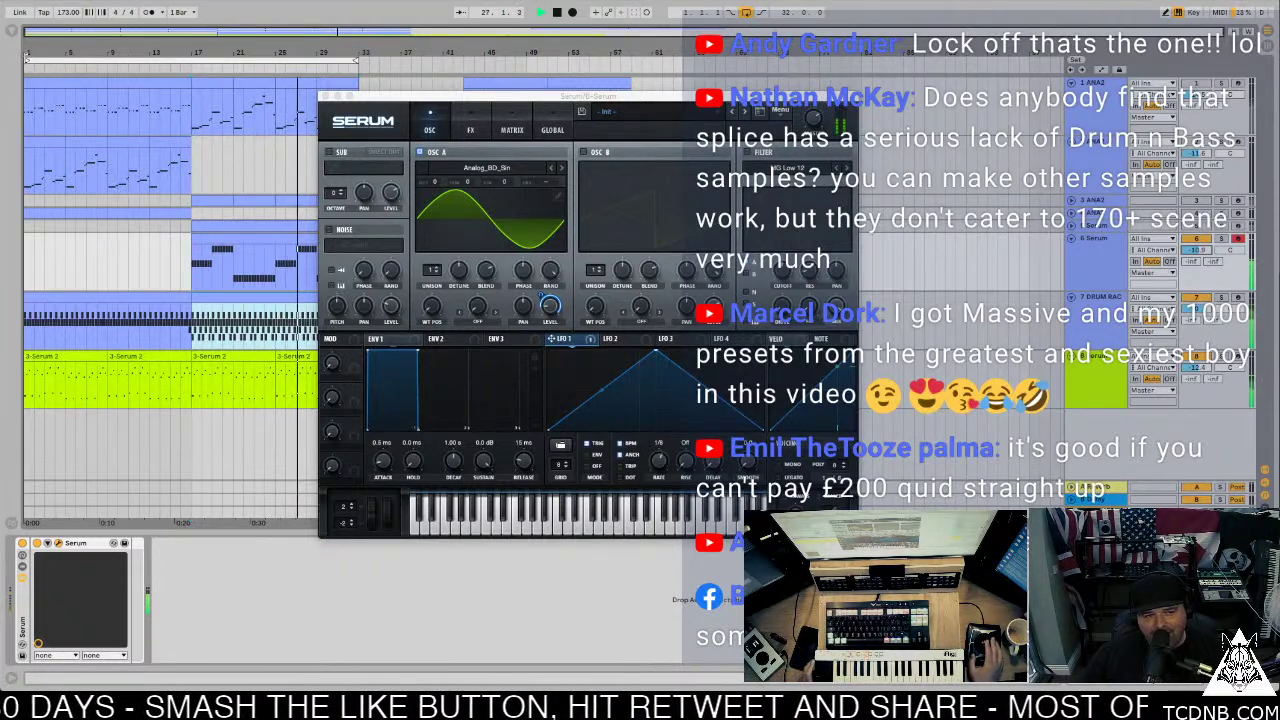
Step: Shorten the loop to bars 17 to 33, assign LFO 1 to oscillator A's wavetable position and close Serum
{"action": "left_click_drag", "start_coordinate": [26, 62], "coordinate": [192, 62]}
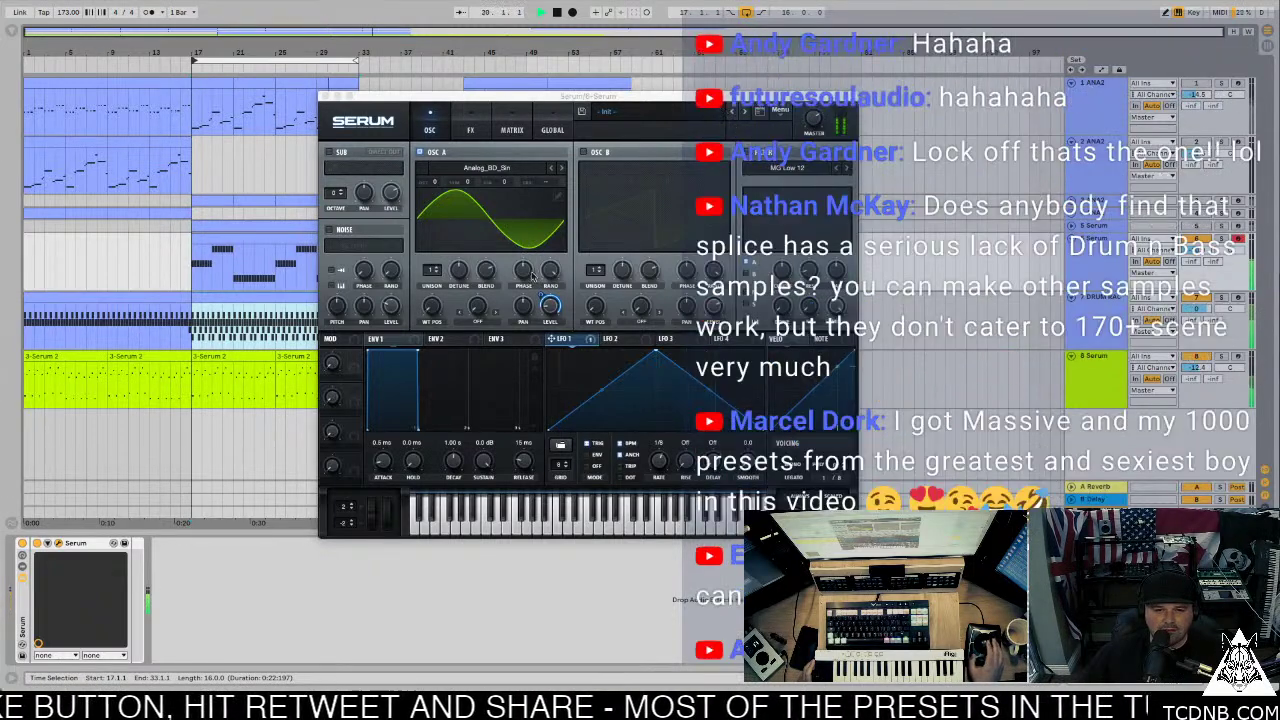
{"action": "left_click_drag", "start_coordinate": [552, 339], "coordinate": [430, 312]}
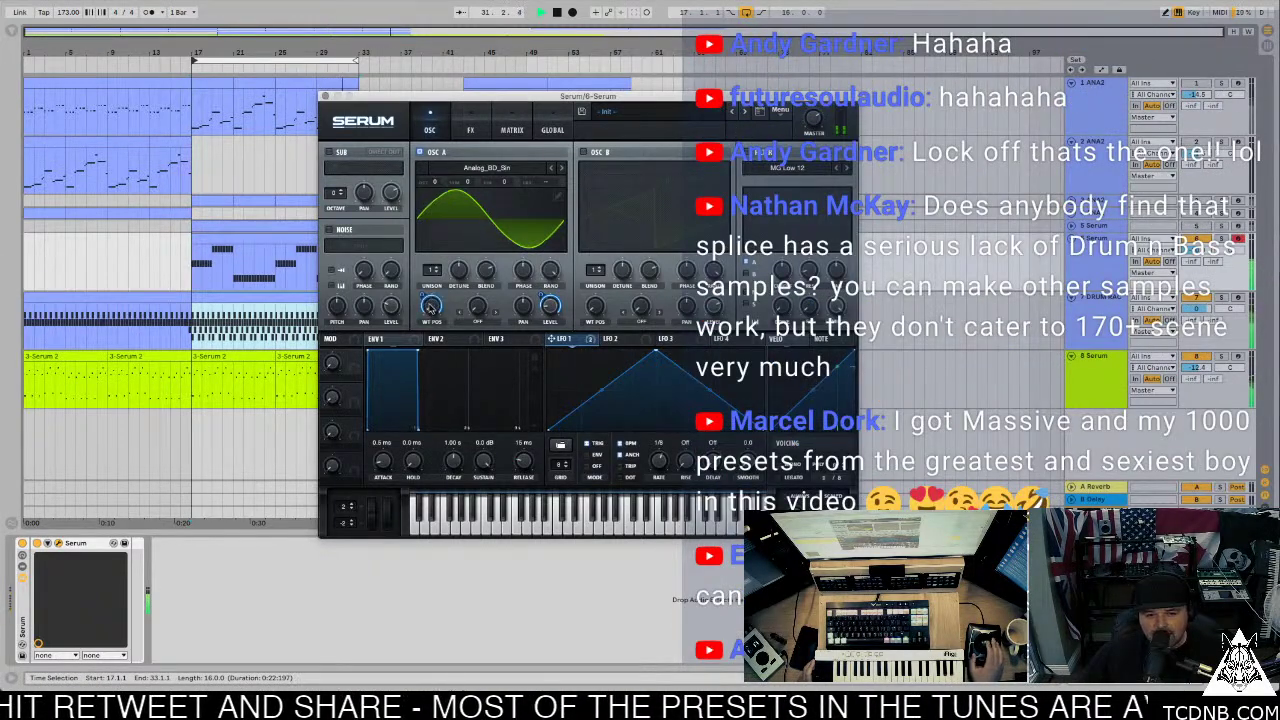
{"action": "mouse_move", "coordinate": [422, 293]}
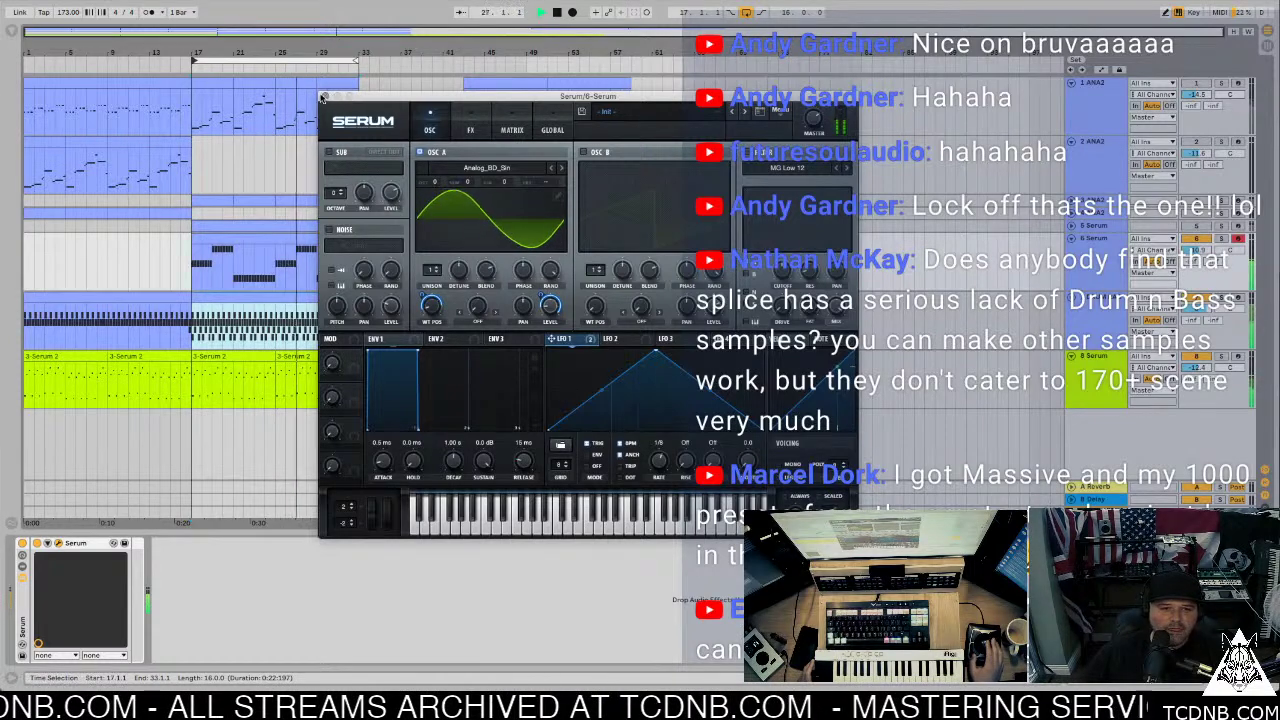
{"action": "left_click", "coordinate": [323, 97]}
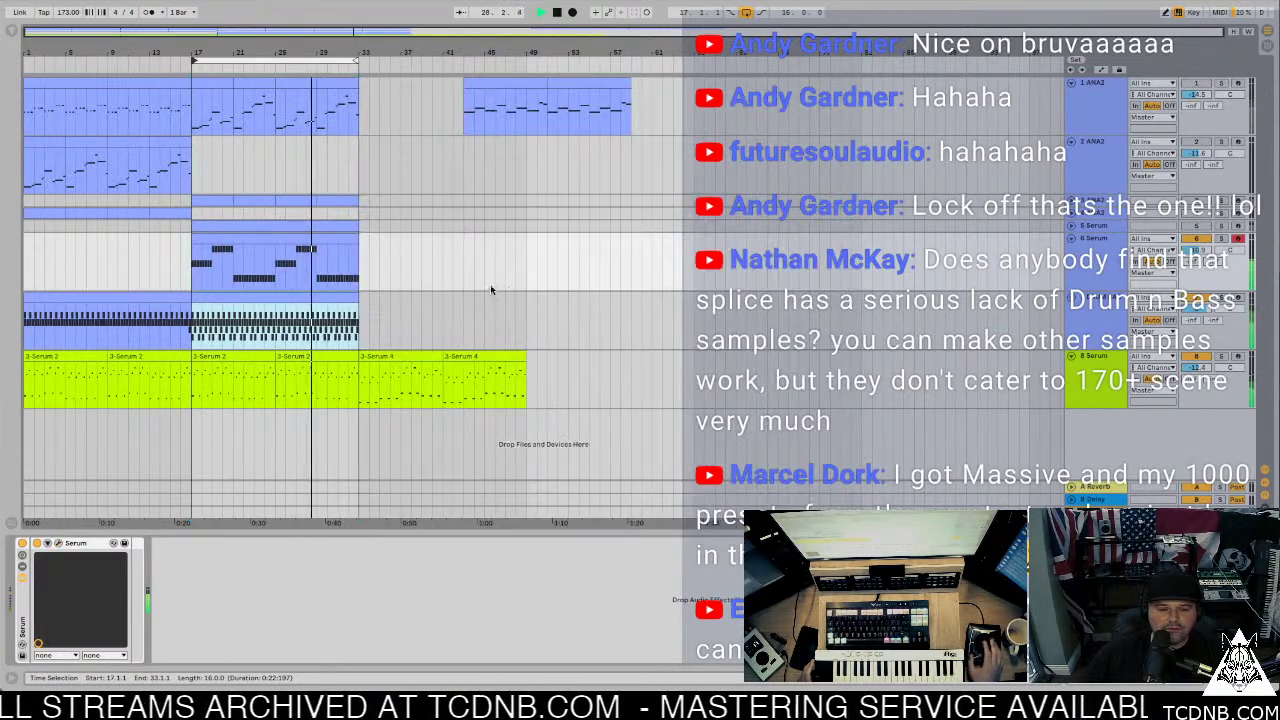
Step: Fold the 6 Serum, drum rack and 8 Serum tracks to minimal height and toggle track 1 ANA2 in the playing mix
{"action": "left_click", "coordinate": [406, 358]}
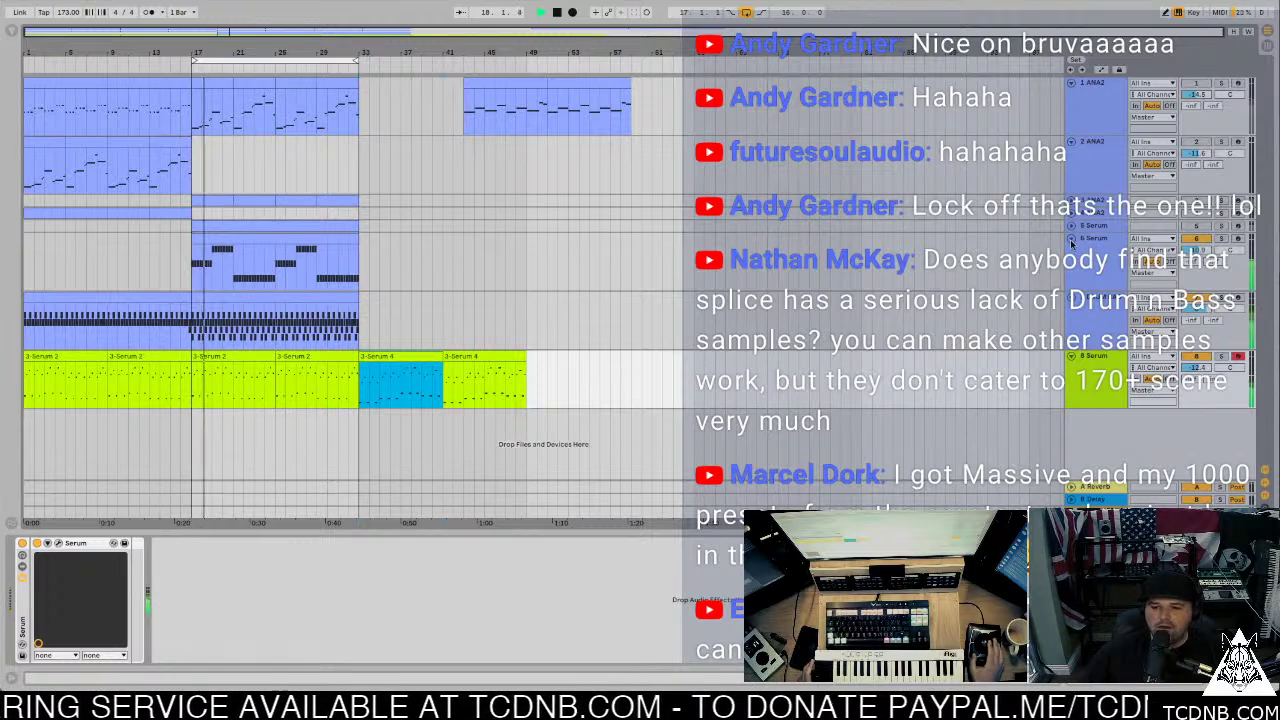
{"action": "scroll", "coordinate": [1070, 240], "scroll_direction": "down", "scroll_amount": 3, "text": "alt"}
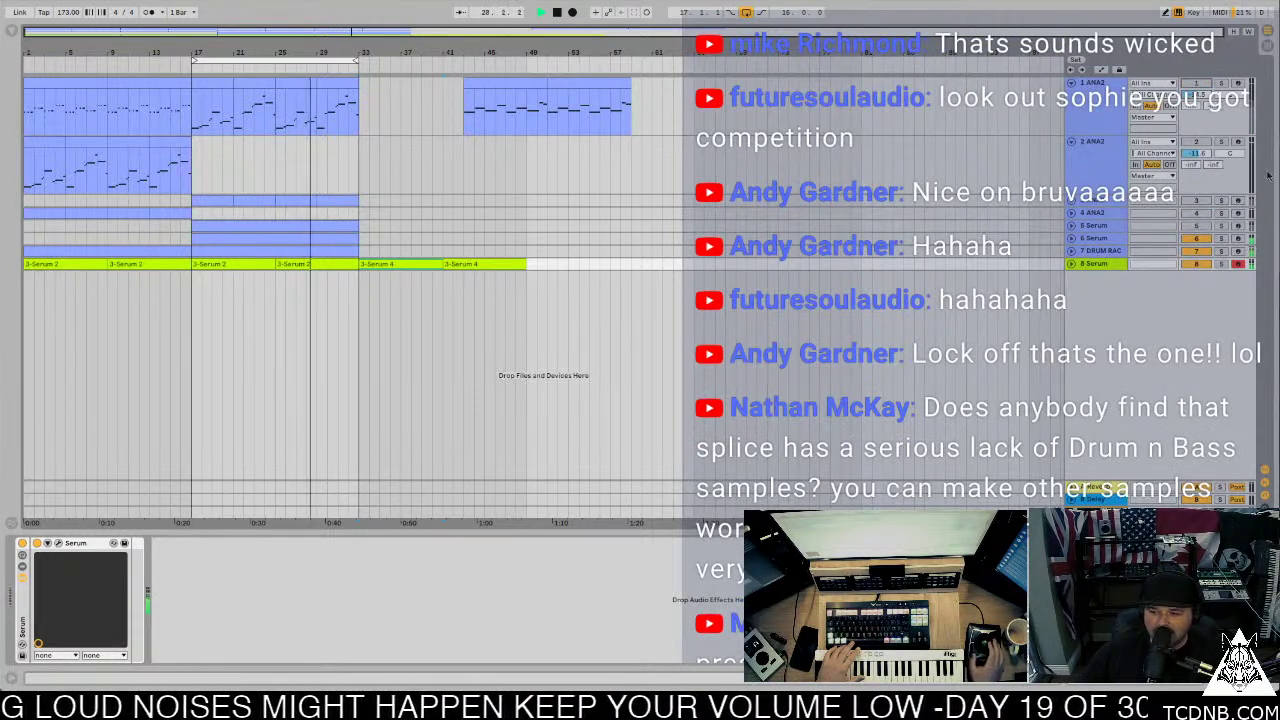
{"action": "left_click", "coordinate": [1194, 84]}
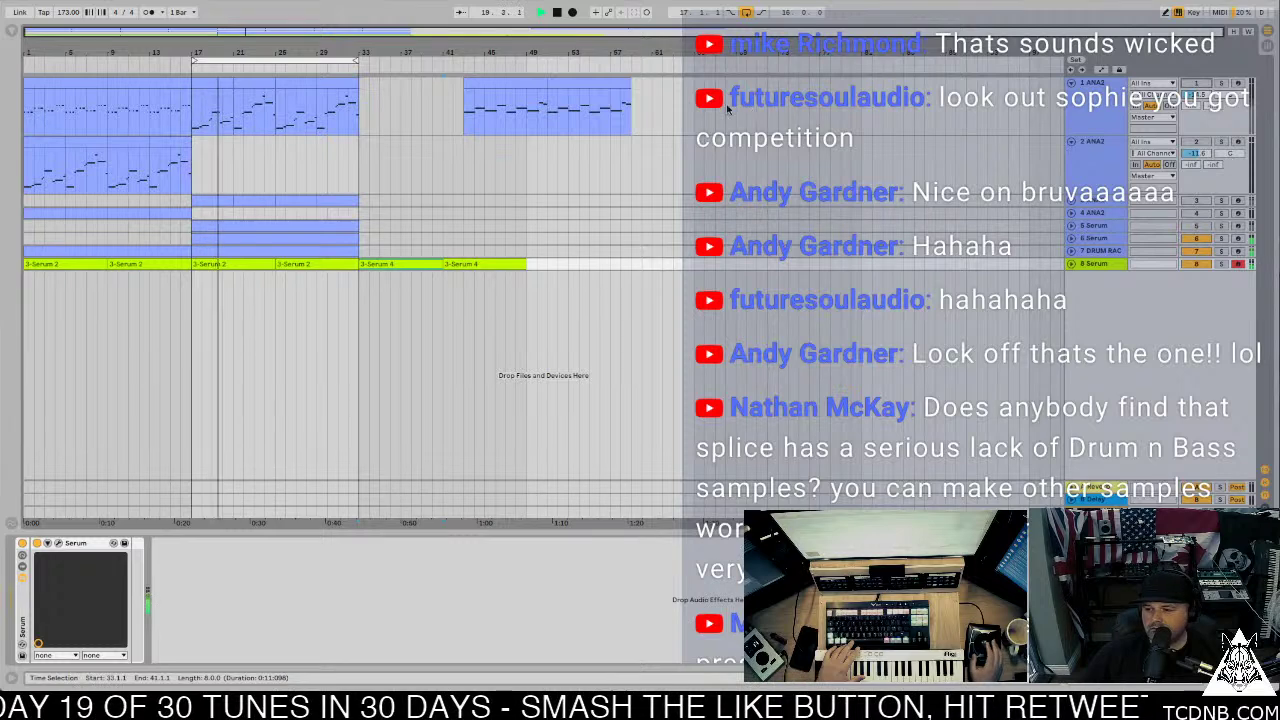
Step: Open Vitamin on the drum rack track, raise its HI band to 13.0, HIMID to 11.0 and LOMID to 15.2, and close it
{"action": "left_click", "coordinate": [1095, 250]}
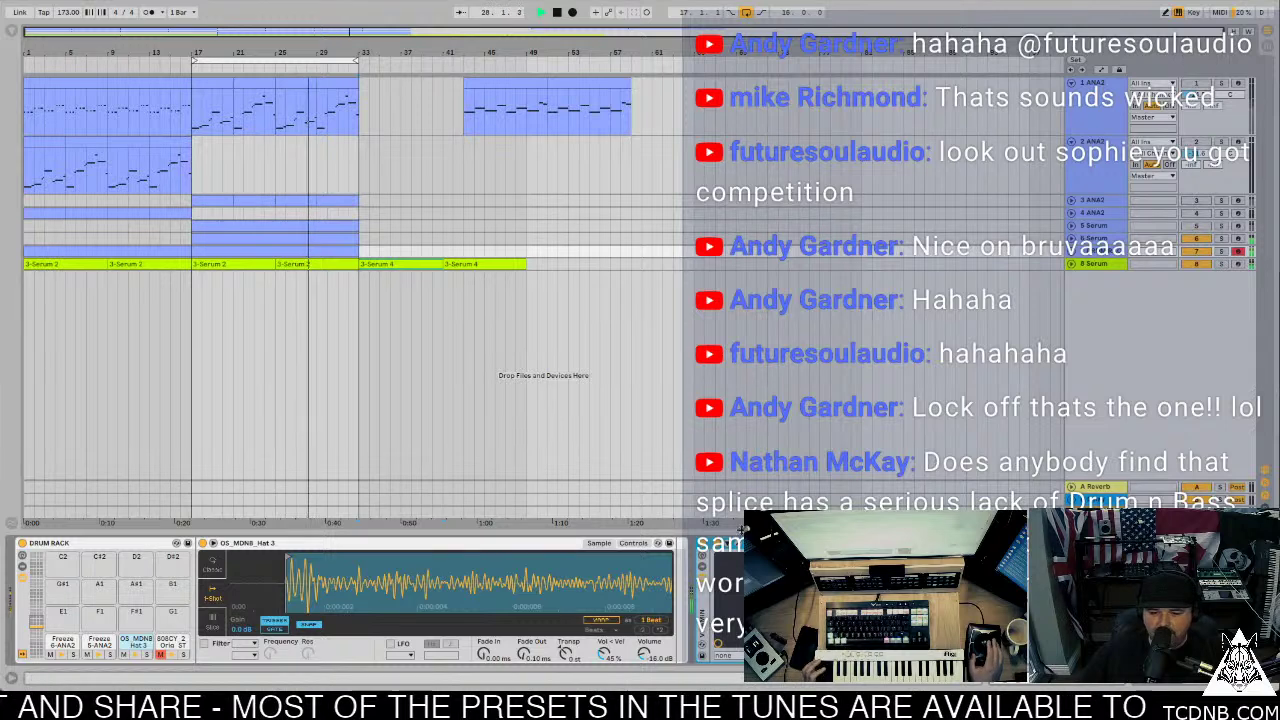
{"action": "key", "text": "ctrl+alt+p"}
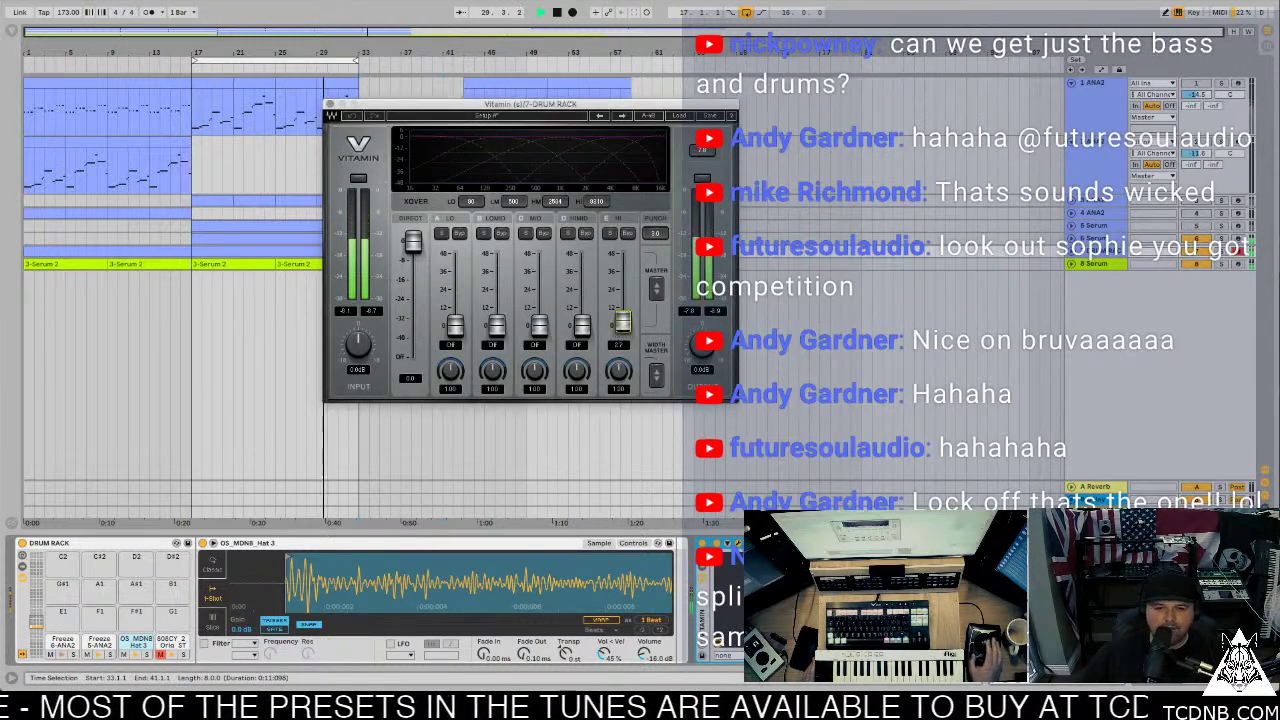
{"action": "left_click_drag", "start_coordinate": [627, 340], "coordinate": [622, 305]}
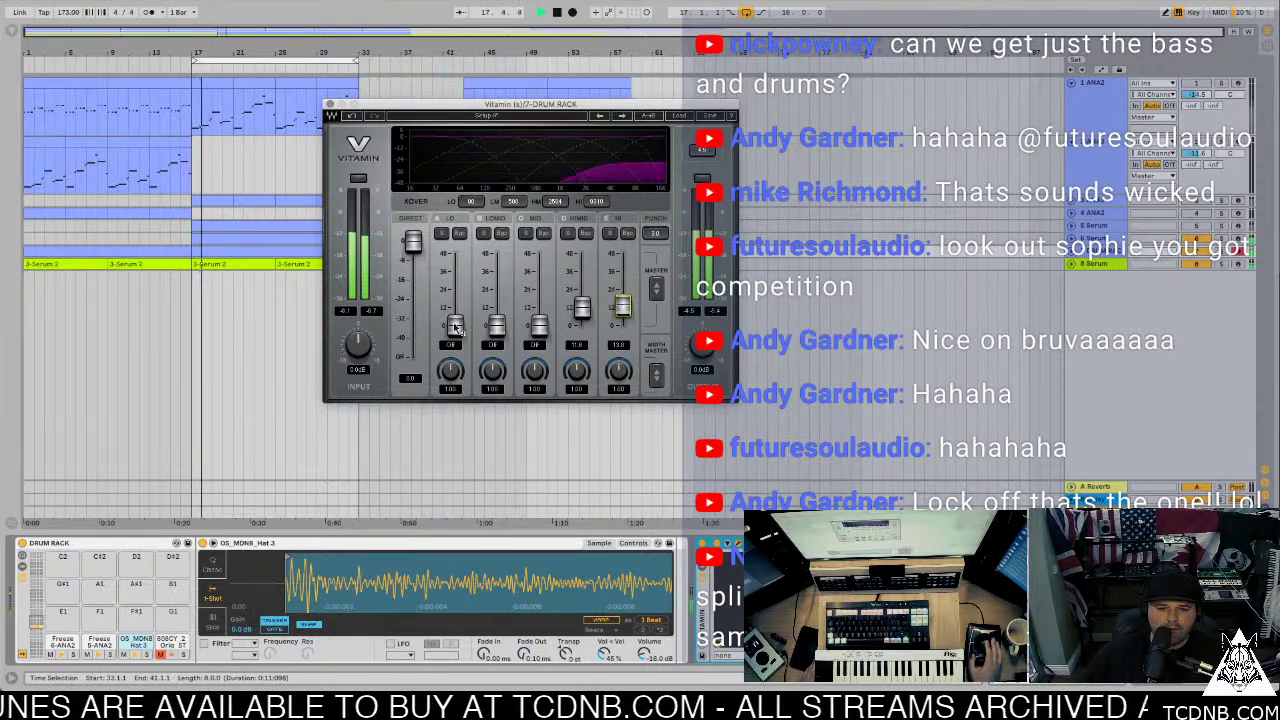
{"action": "left_click_drag", "start_coordinate": [496, 326], "coordinate": [496, 302]}
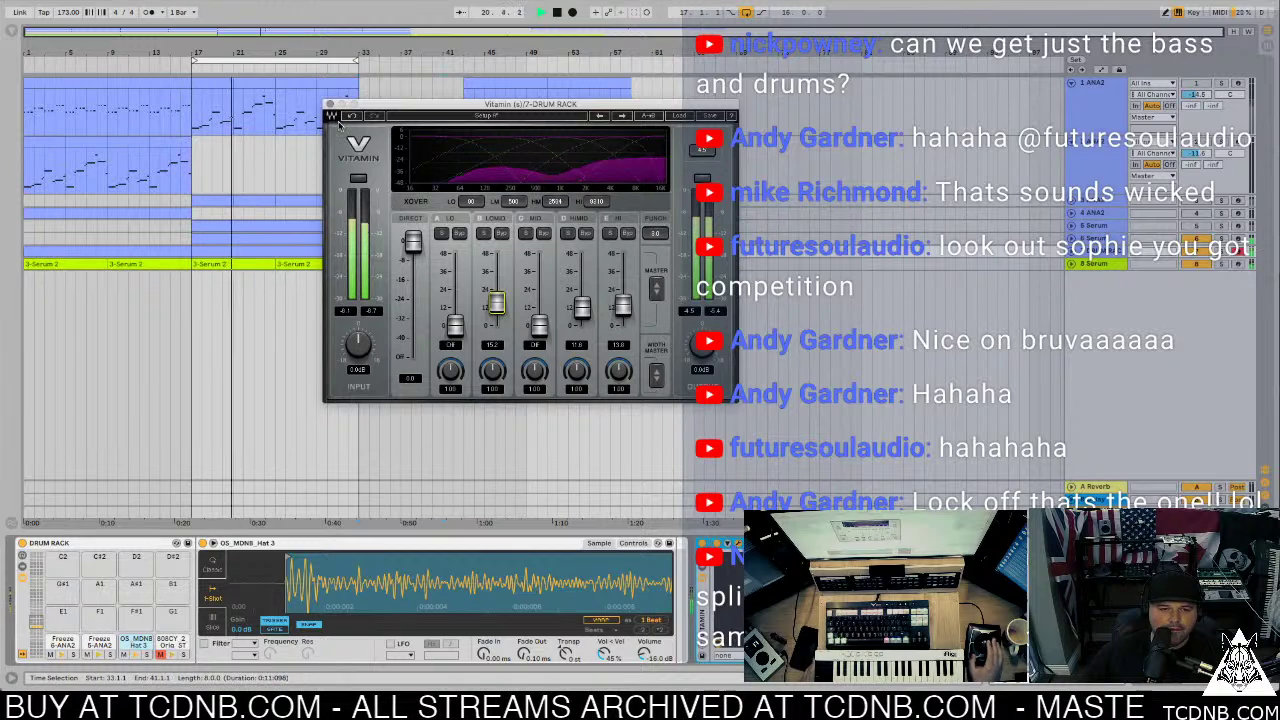
{"action": "left_click", "coordinate": [330, 104]}
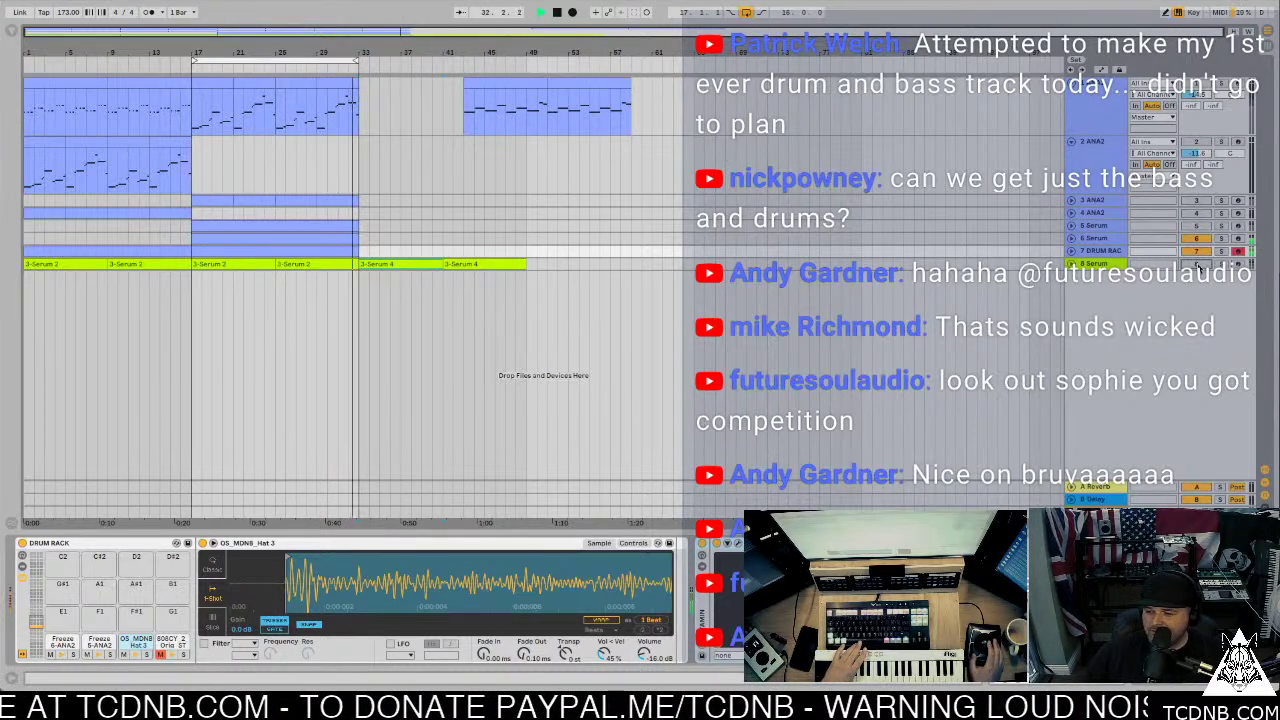
Step: Restart playback from bar 17 and save the Live set
{"action": "key", "text": "space"}
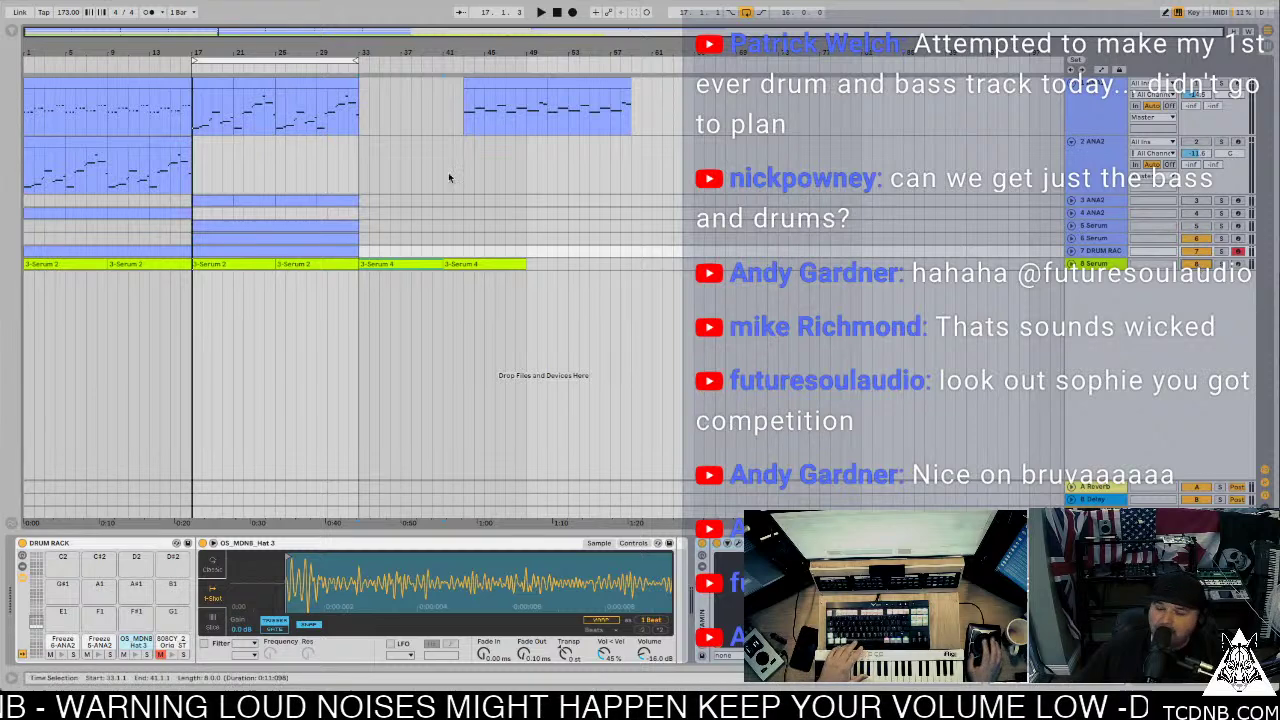
{"action": "key", "text": "space"}
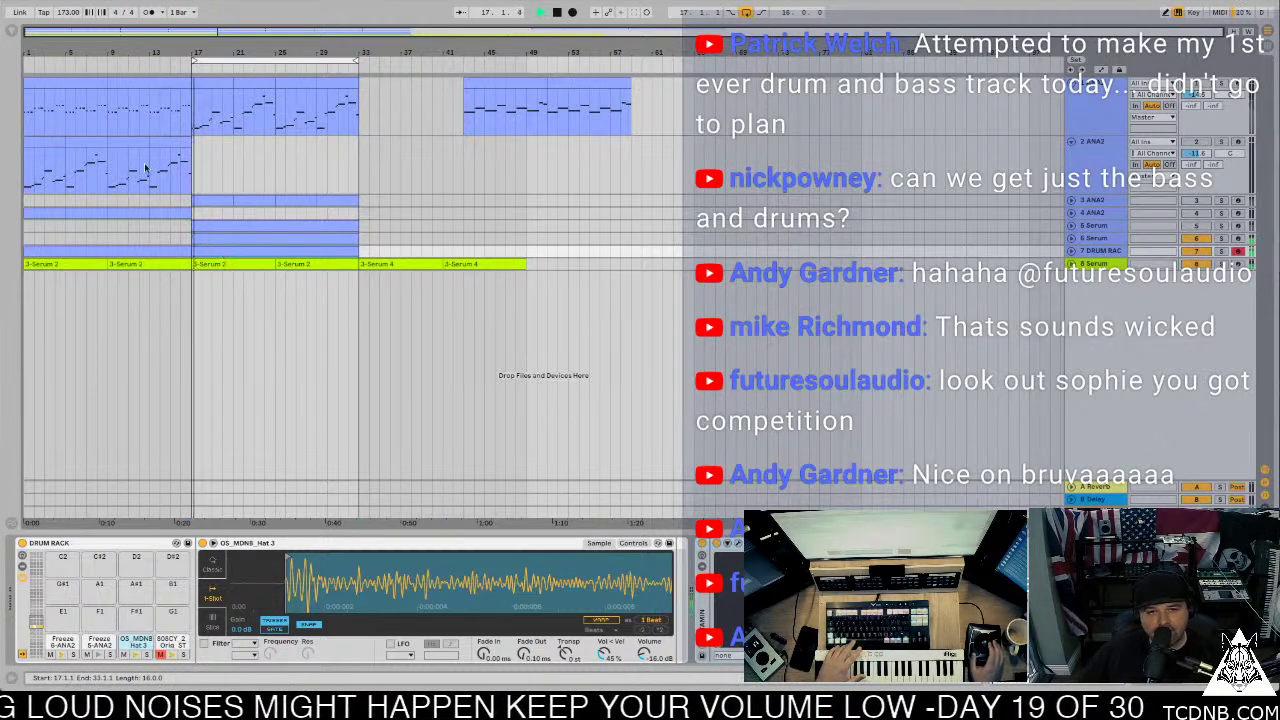
{"action": "left_click", "coordinate": [85, 1]}
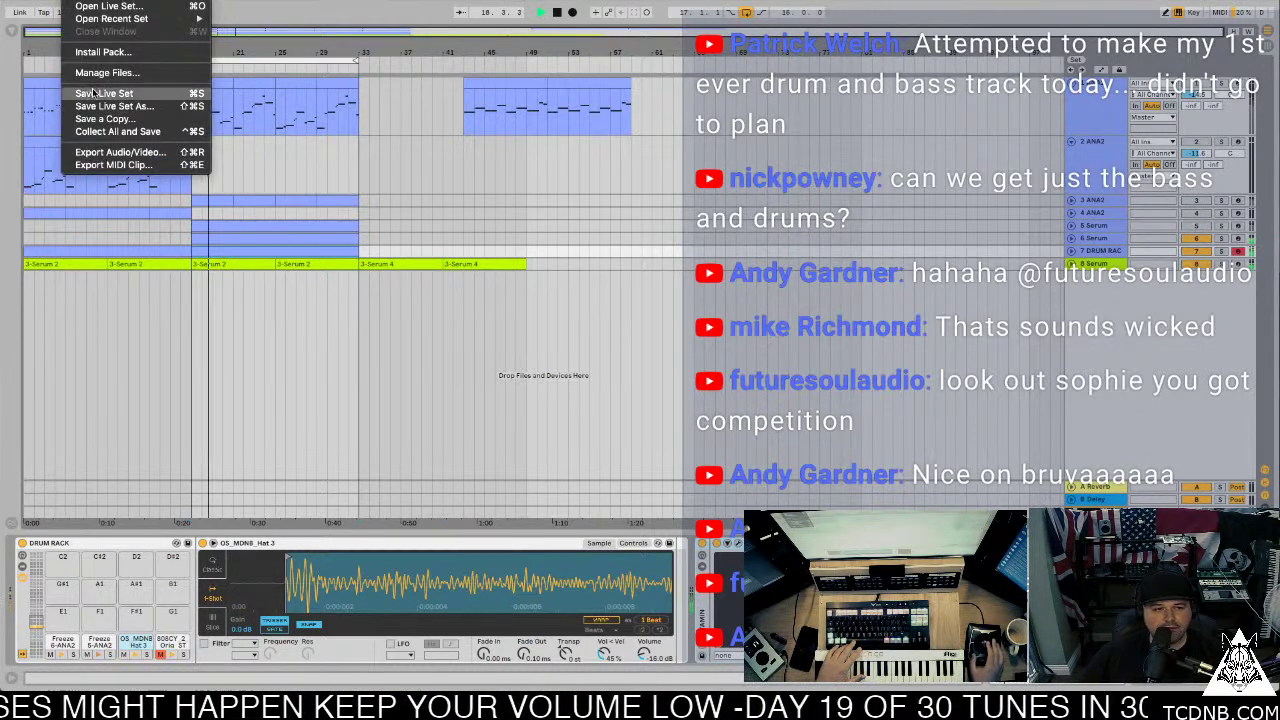
{"action": "left_click", "coordinate": [100, 93]}
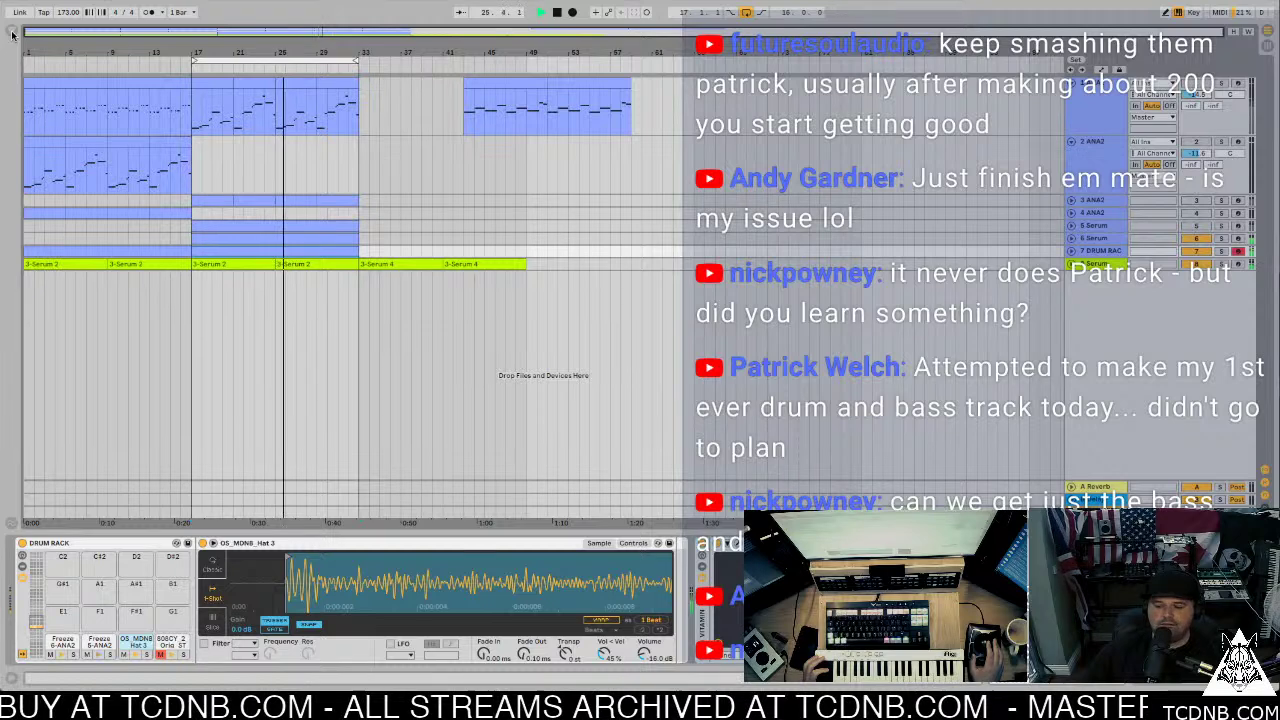
Step: Select the 808CY_2_Orig_ST pad in the drum rack and switch its sample to Classic playback mode
{"action": "left_click", "coordinate": [12, 33]}
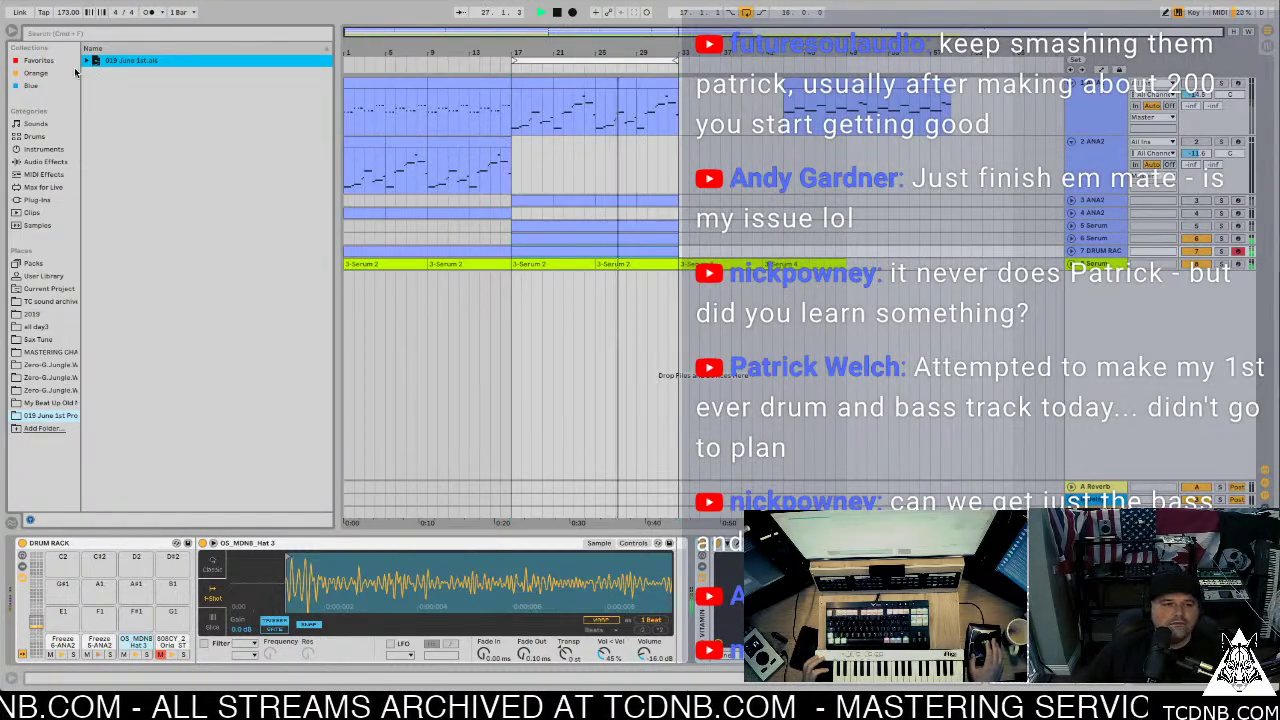
{"action": "left_click", "coordinate": [12, 33]}
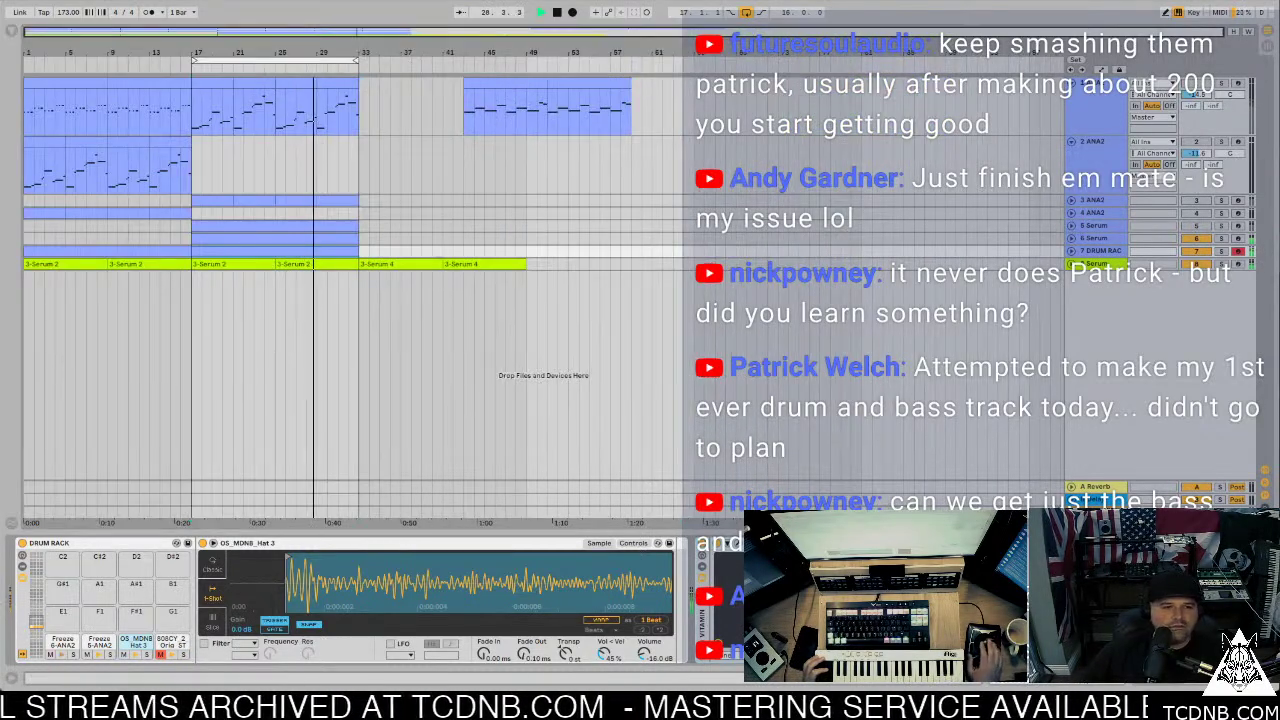
{"action": "left_click", "coordinate": [172, 645]}
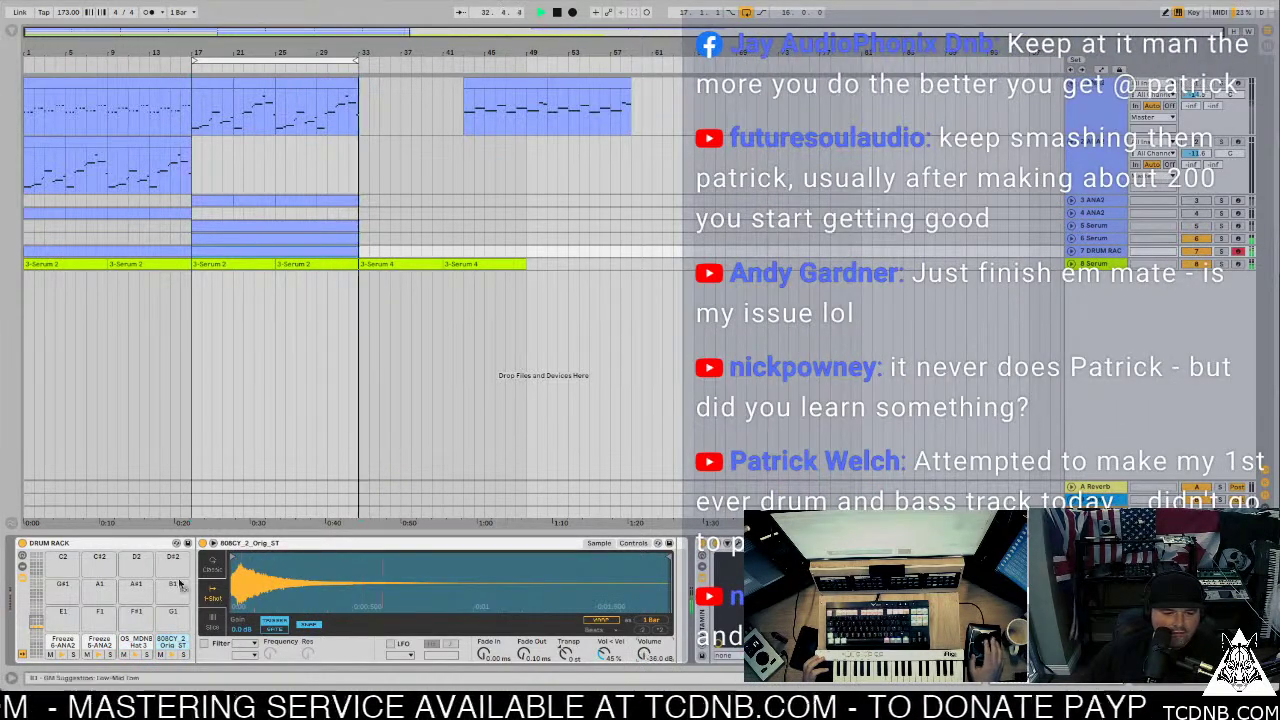
{"action": "left_click", "coordinate": [212, 569]}
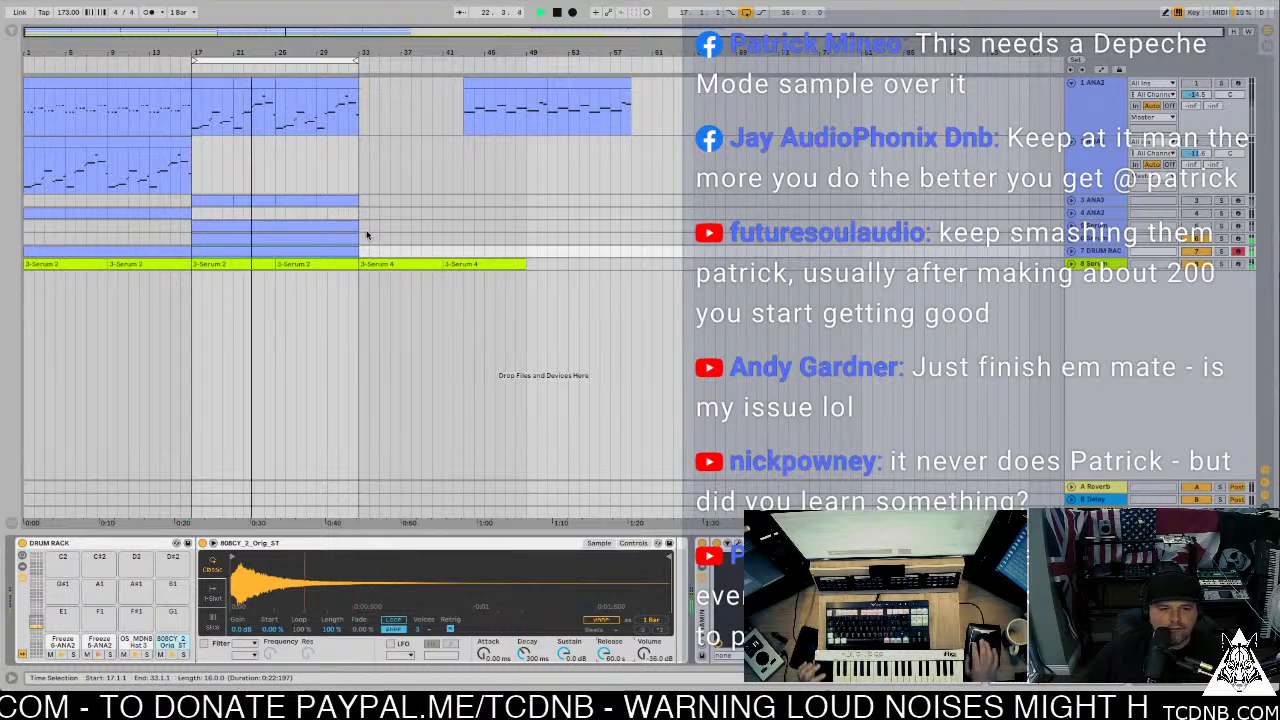
Step: Select bars 17 to 21 of the part on track 1 ANA2 and audition it with the mix
{"action": "left_click", "coordinate": [355, 307]}
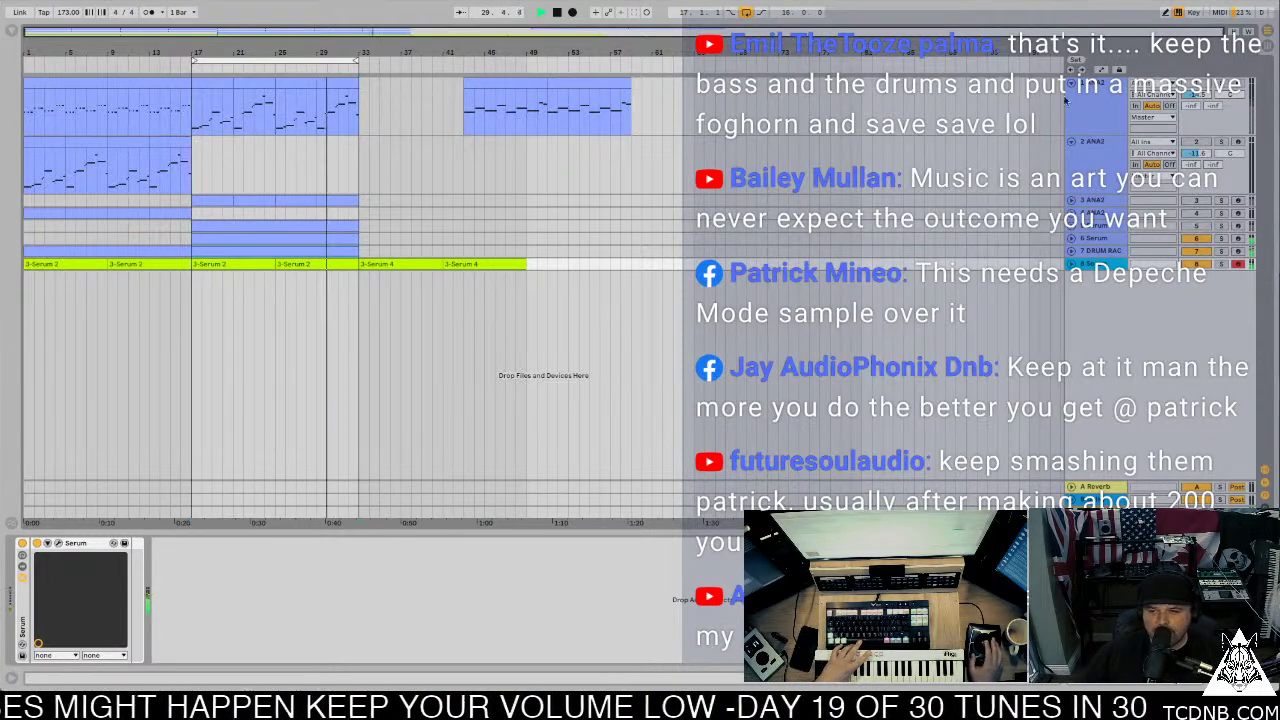
{"action": "left_click", "coordinate": [271, 130]}
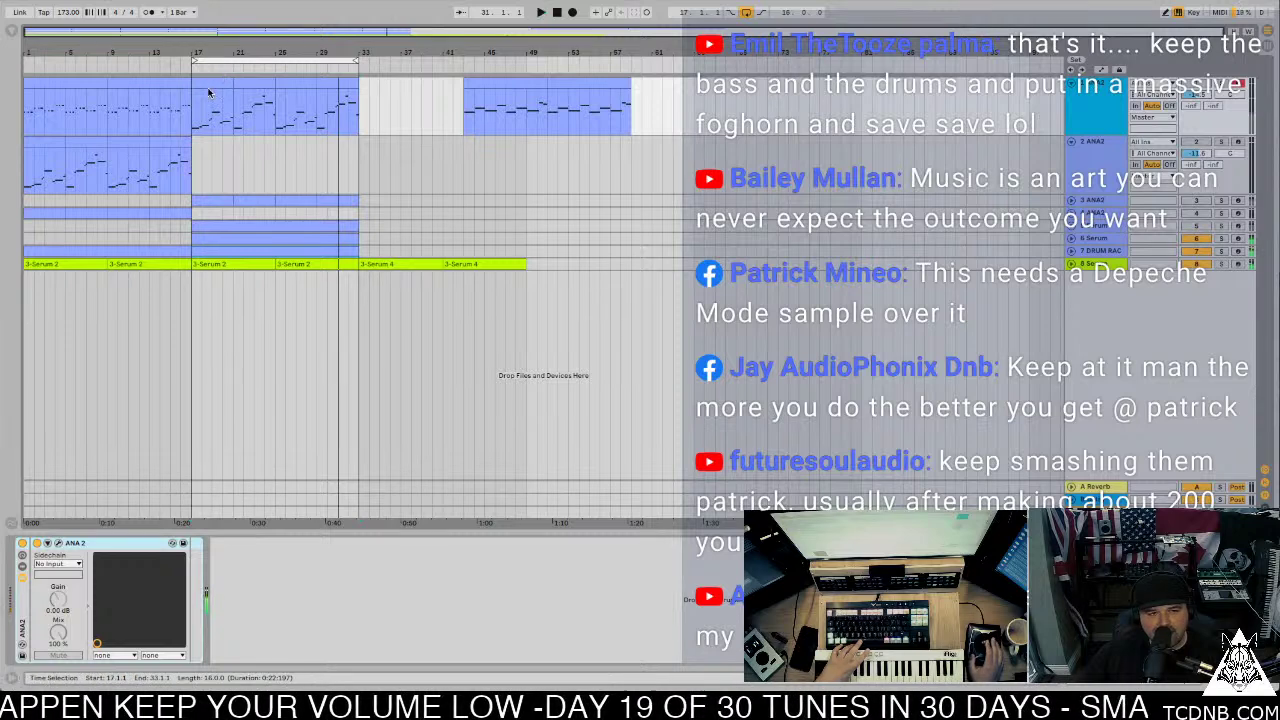
{"action": "left_click_drag", "start_coordinate": [206, 92], "coordinate": [232, 95]}
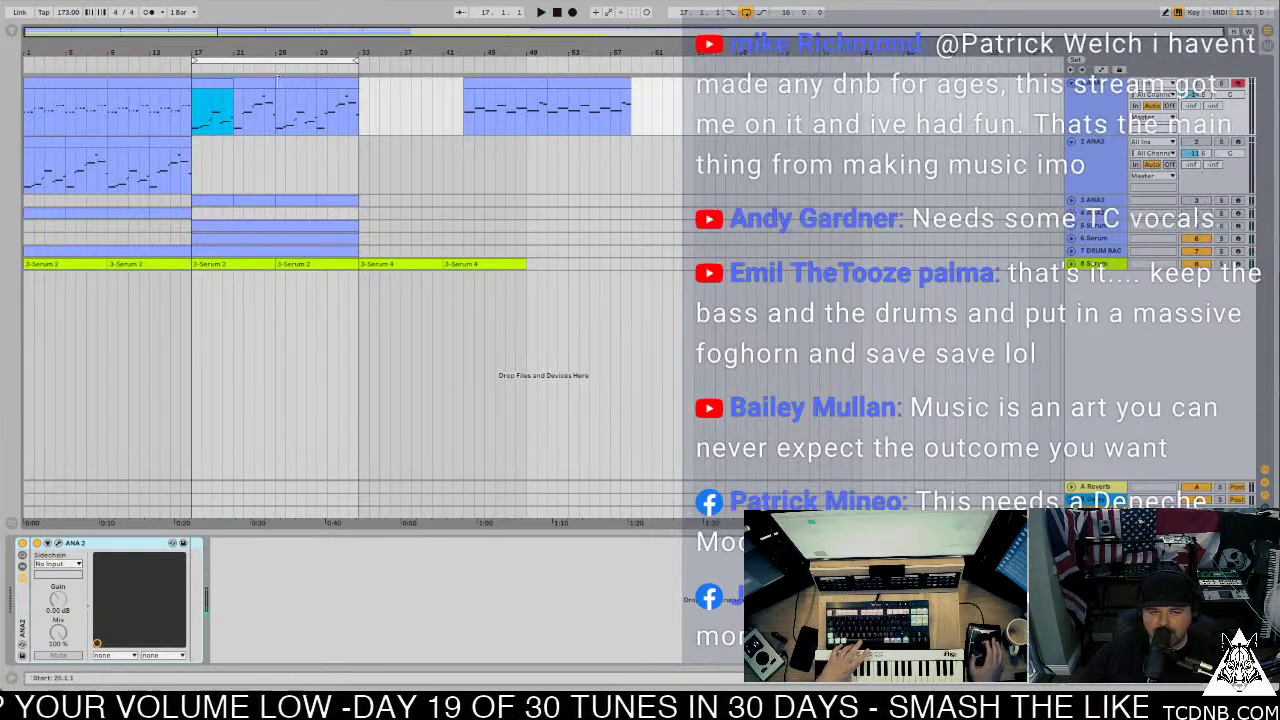
{"action": "key", "text": "space"}
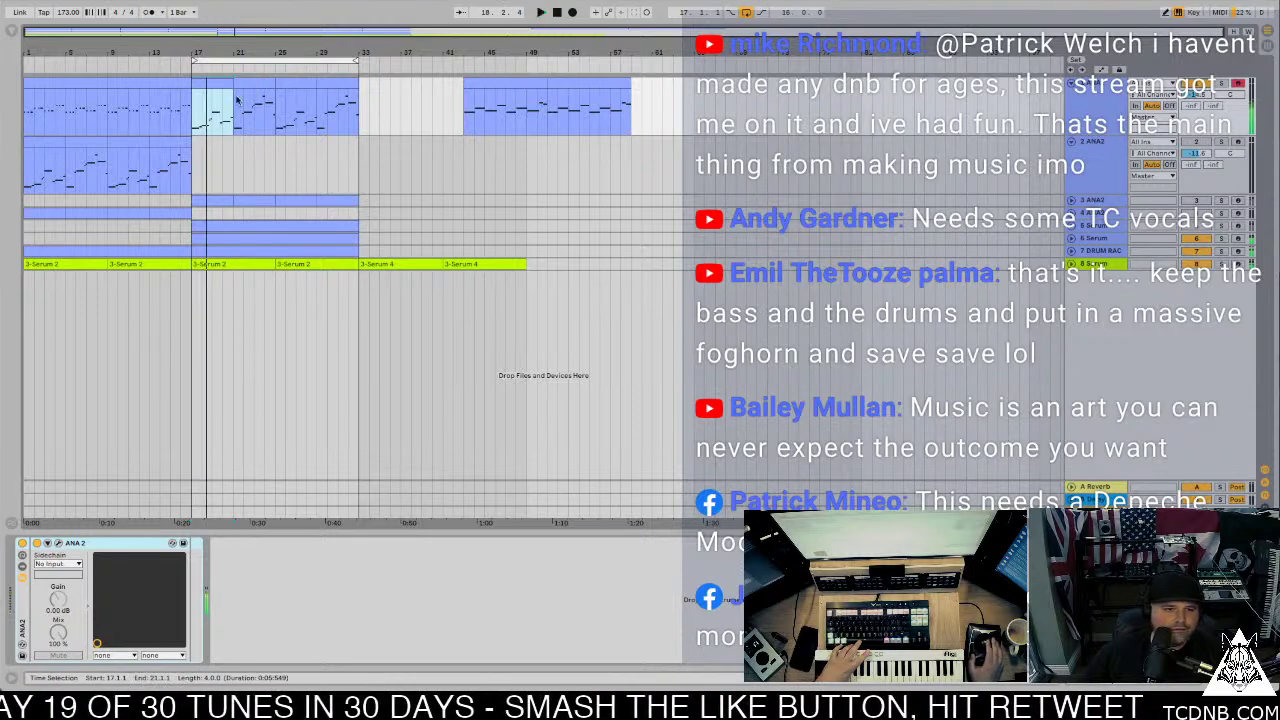
{"action": "key", "text": "space"}
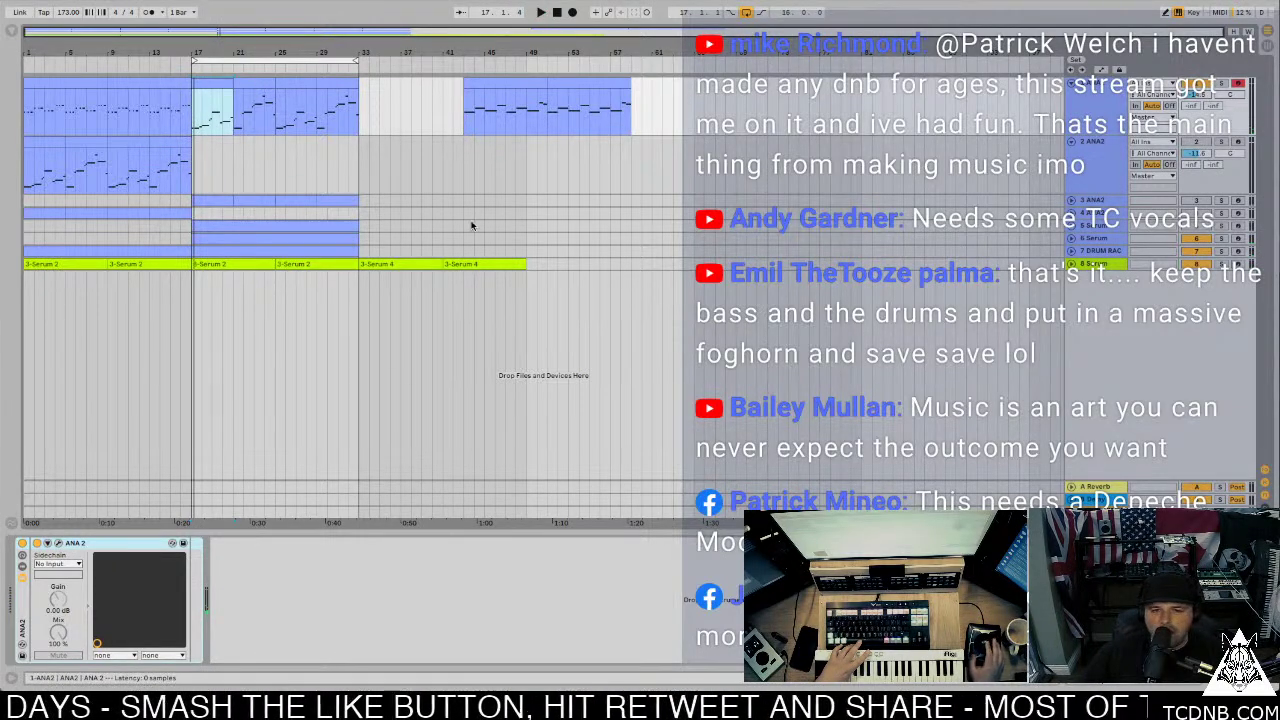
Step: Open ANA 2 on track 1, select the track's part from bar 17 to 33, deactivate those clips and play the loop
{"action": "key", "text": "ctrl+alt+p"}
{"action": "left_click_drag", "start_coordinate": [345, 68], "coordinate": [713, 108]}
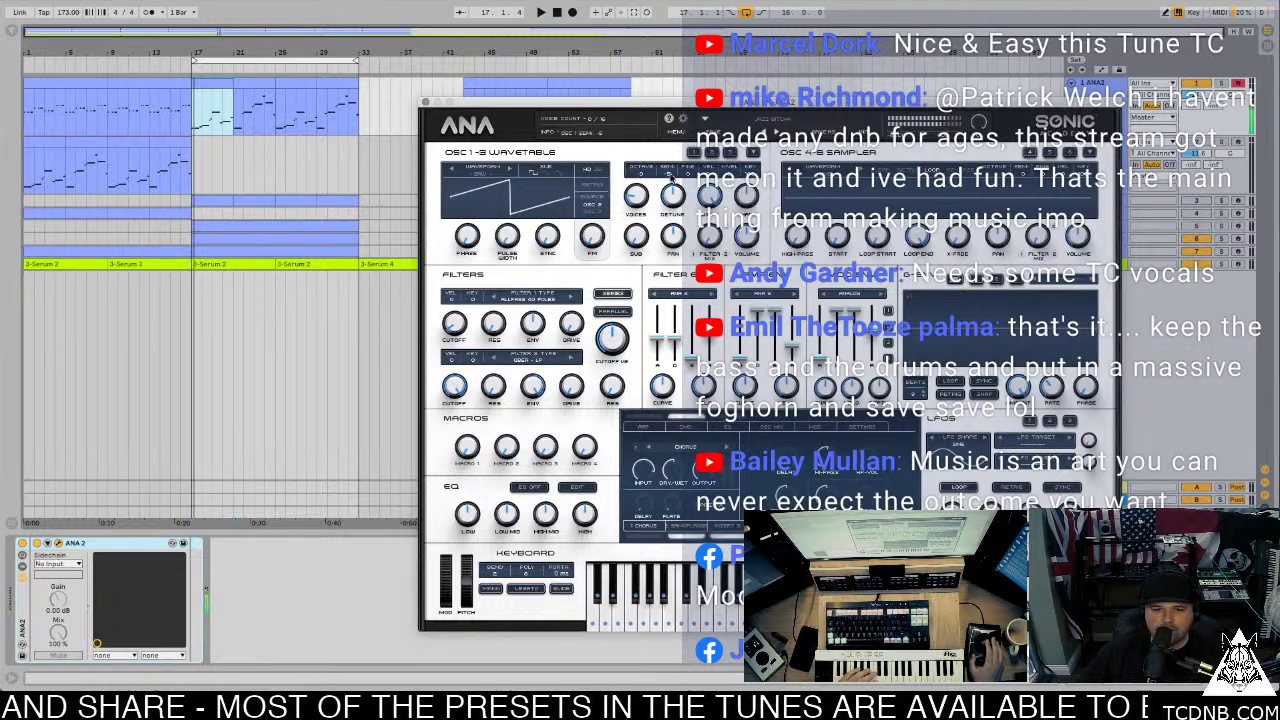
{"action": "key", "text": "space"}
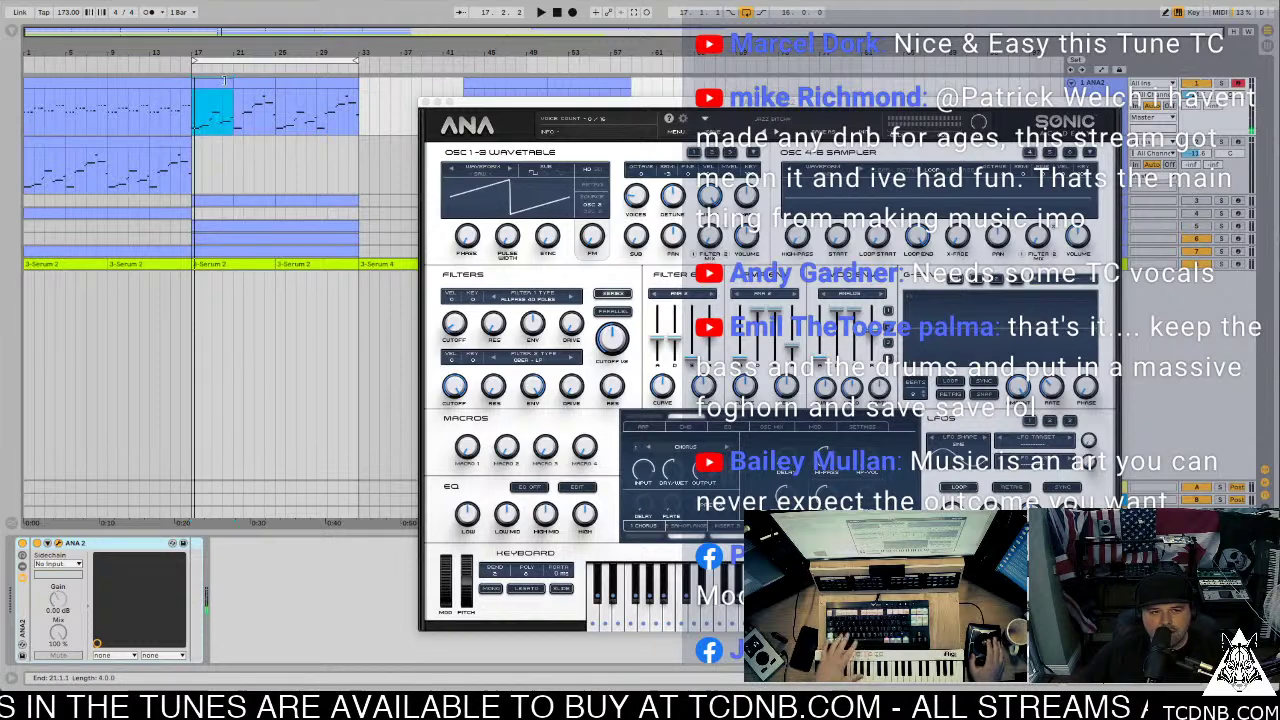
{"action": "left_click", "coordinate": [336, 82]}
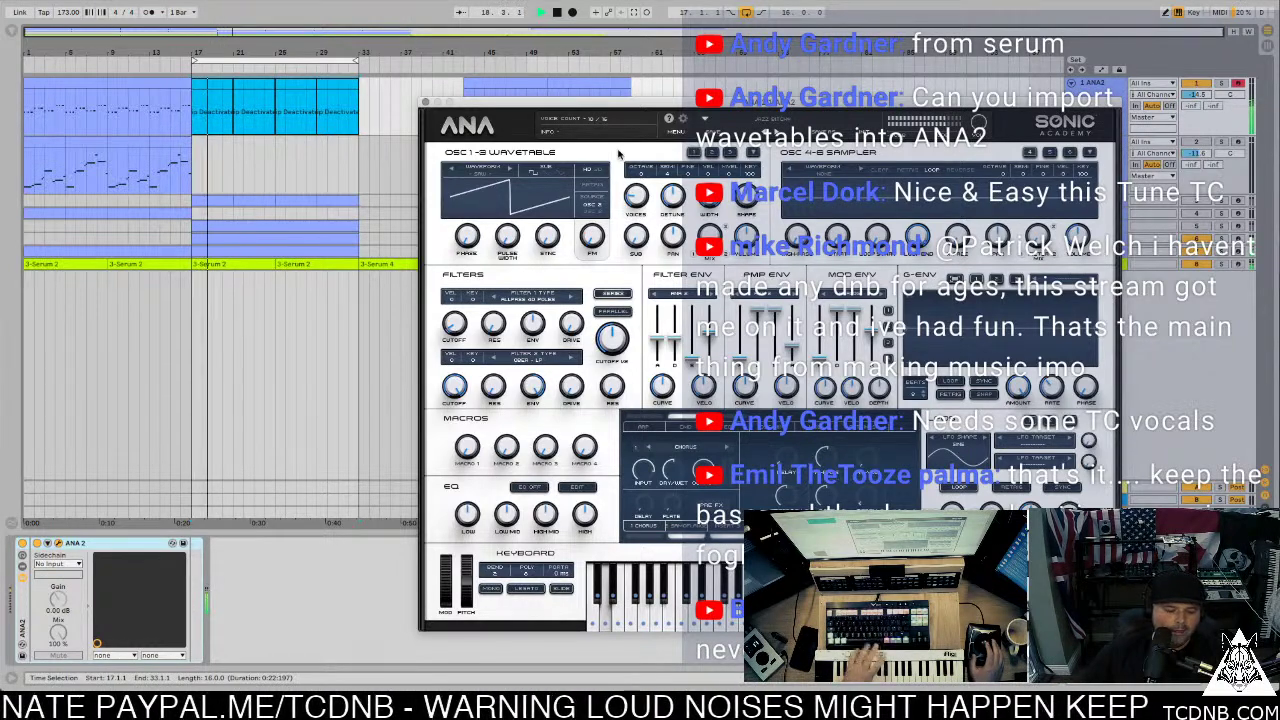
{"action": "key", "text": "space"}
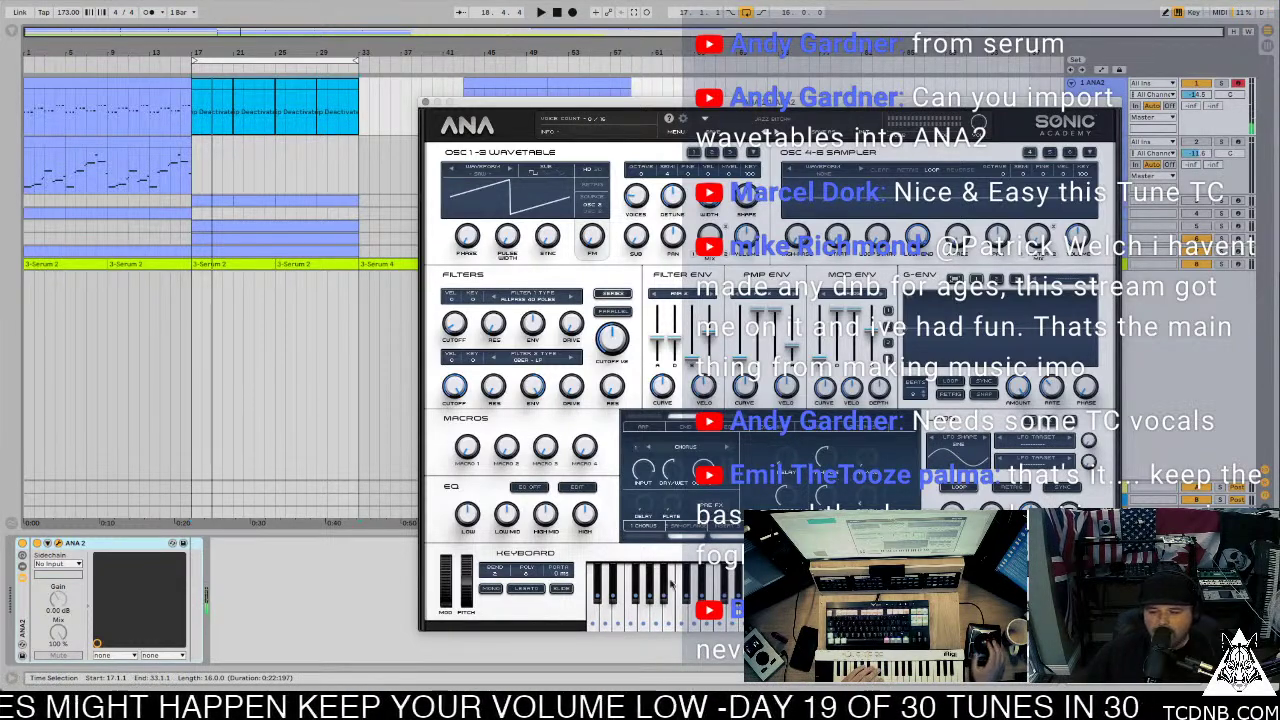
Step: Switch off track 1 ANA2, close its ANA 2 window and save the Live set
{"action": "left_click_drag", "start_coordinate": [600, 101], "coordinate": [450, 87]}
{"action": "left_click", "coordinate": [1196, 86]}
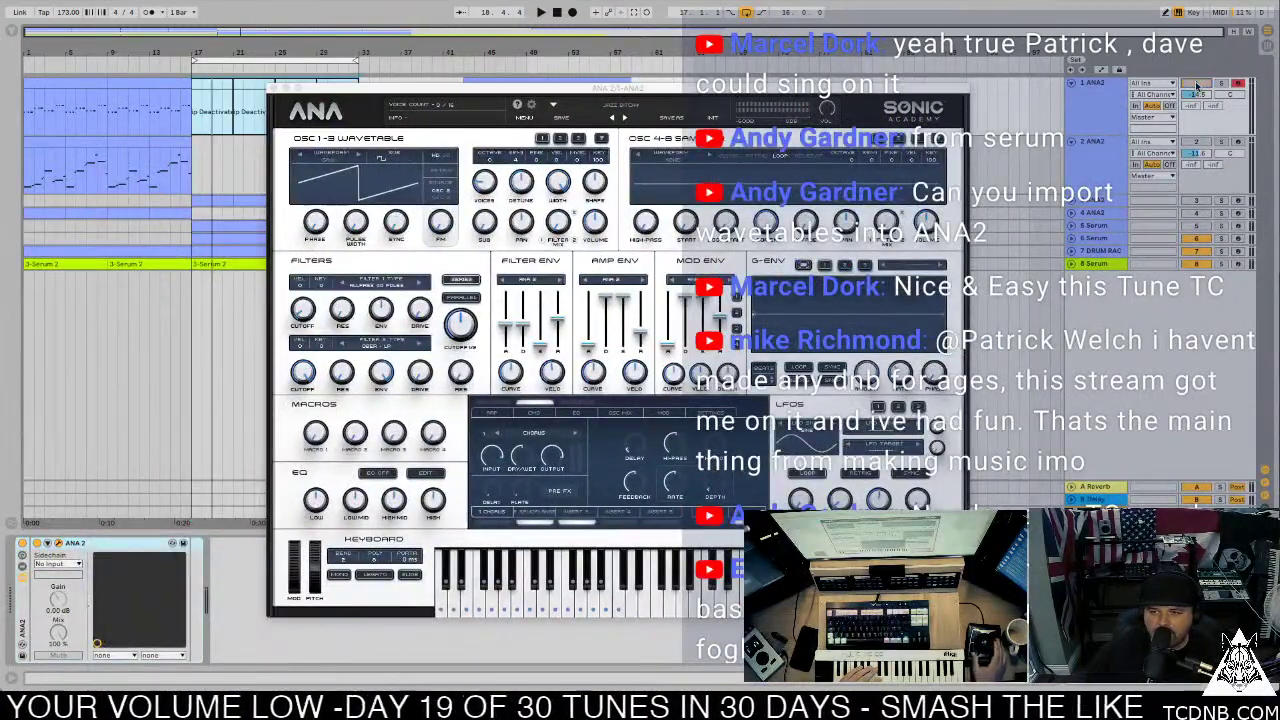
{"action": "left_click", "coordinate": [274, 88]}
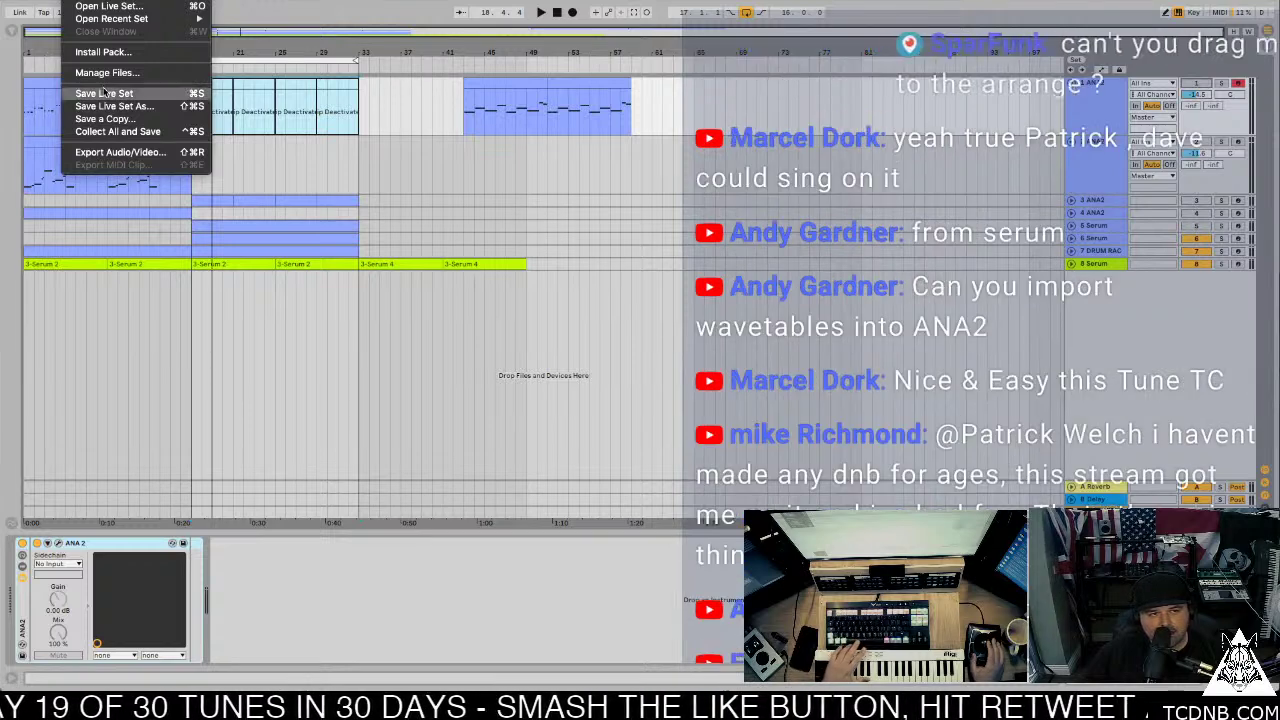
{"action": "left_click", "coordinate": [102, 90]}
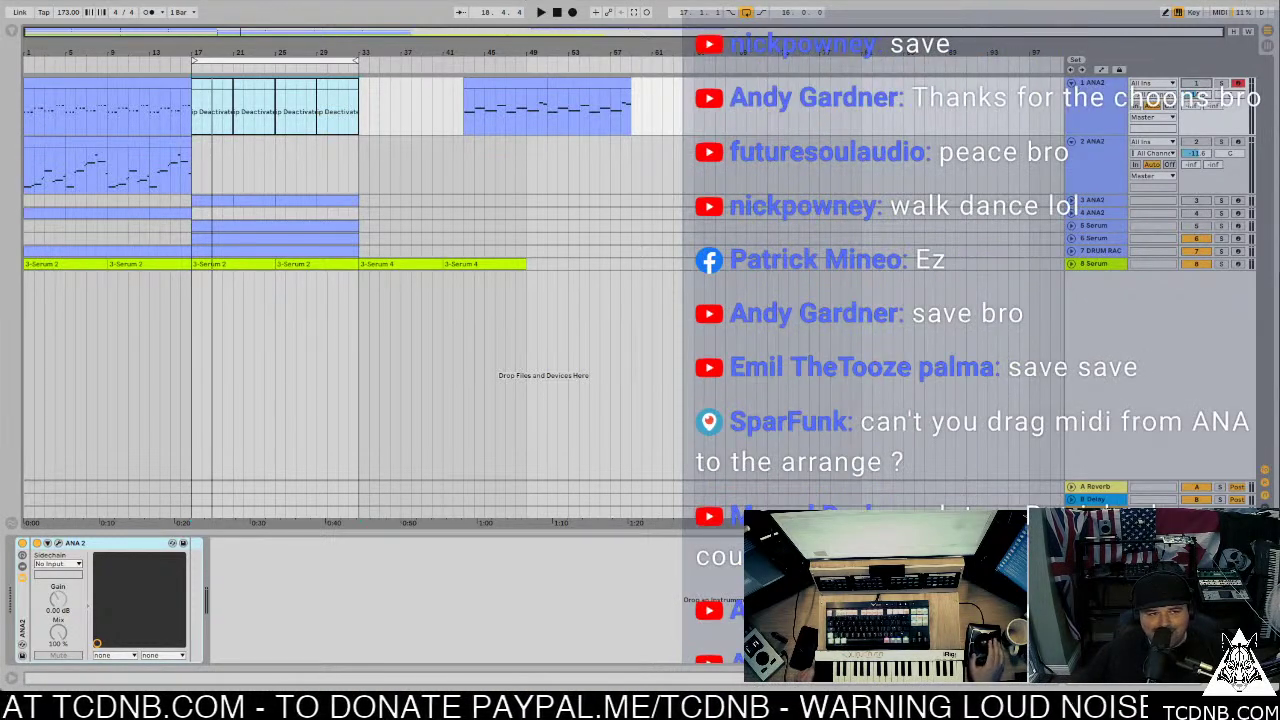
Step: Save the current Live set once more
{"action": "left_click", "coordinate": [42, 1]}
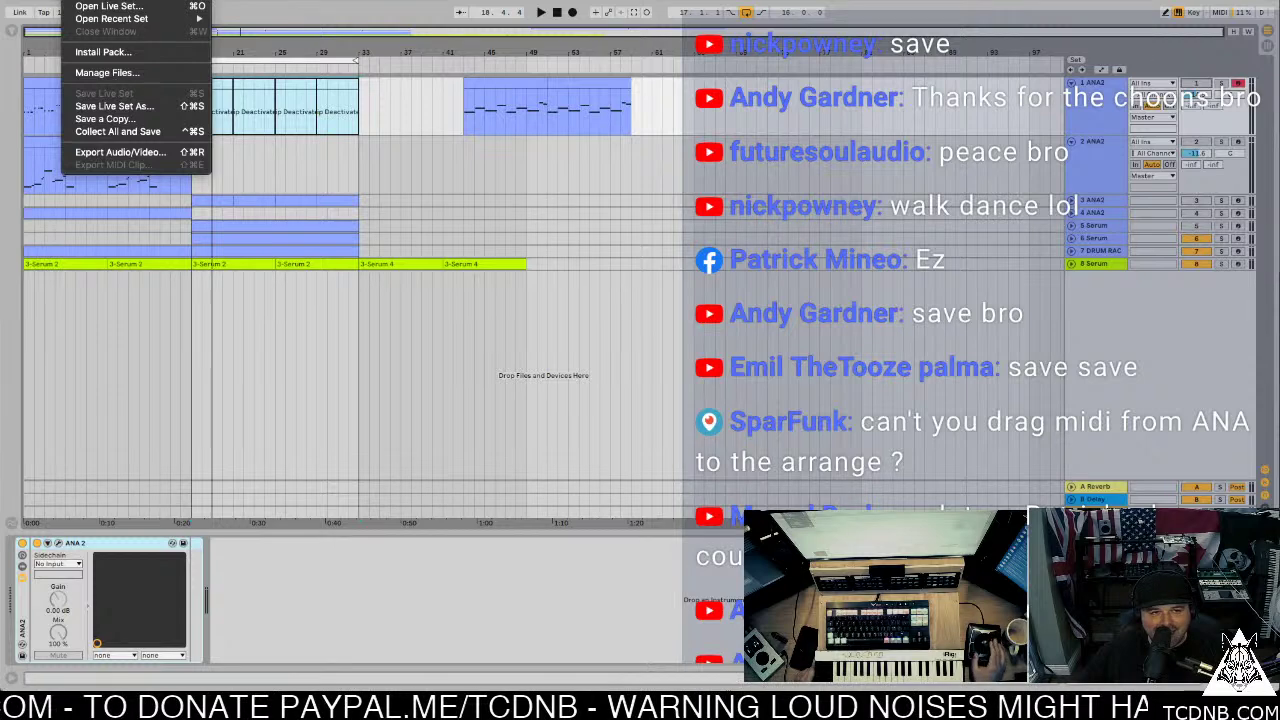
{"action": "left_click", "coordinate": [379, 6]}
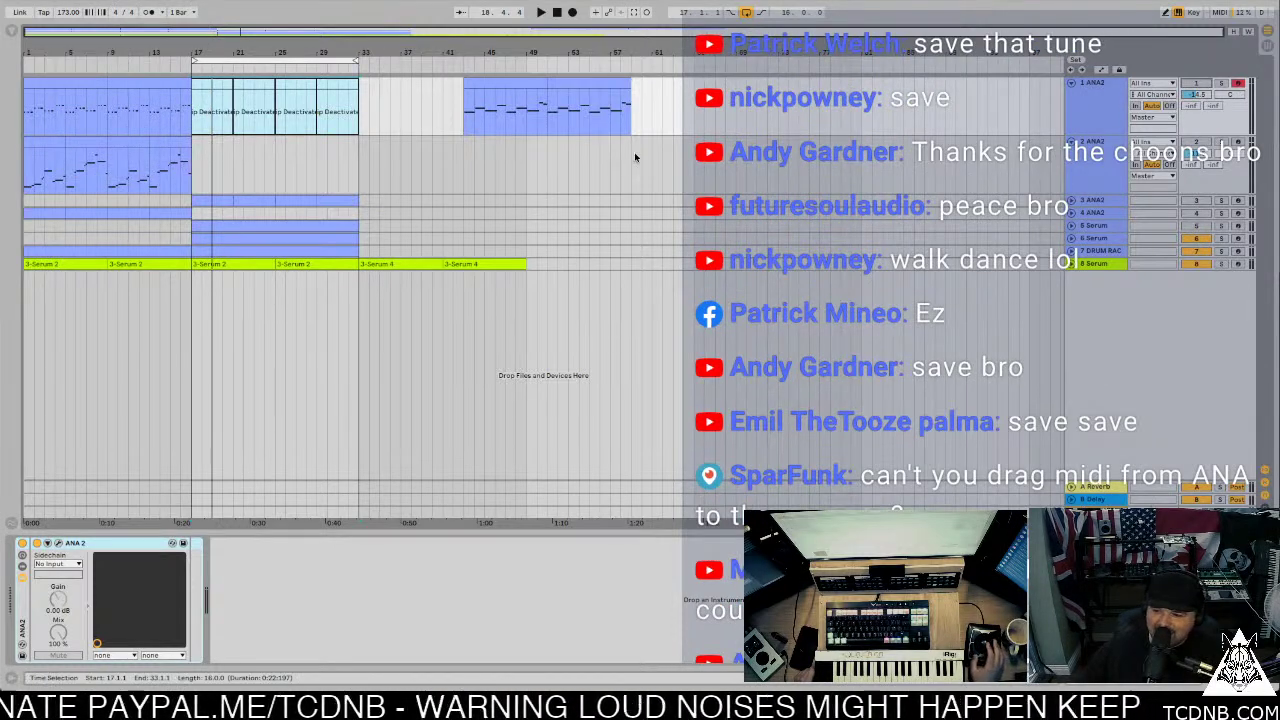
{"action": "key", "text": "ctrl+s"}
{"action": "key", "text": "Return"}
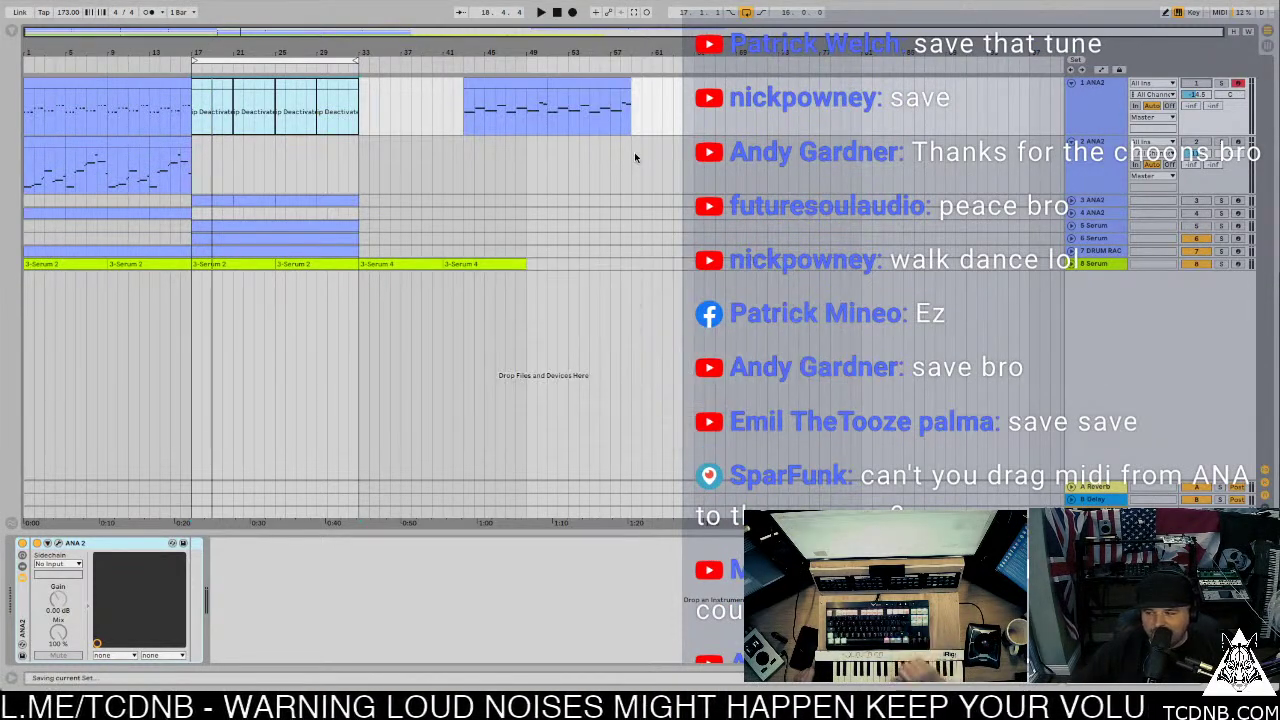